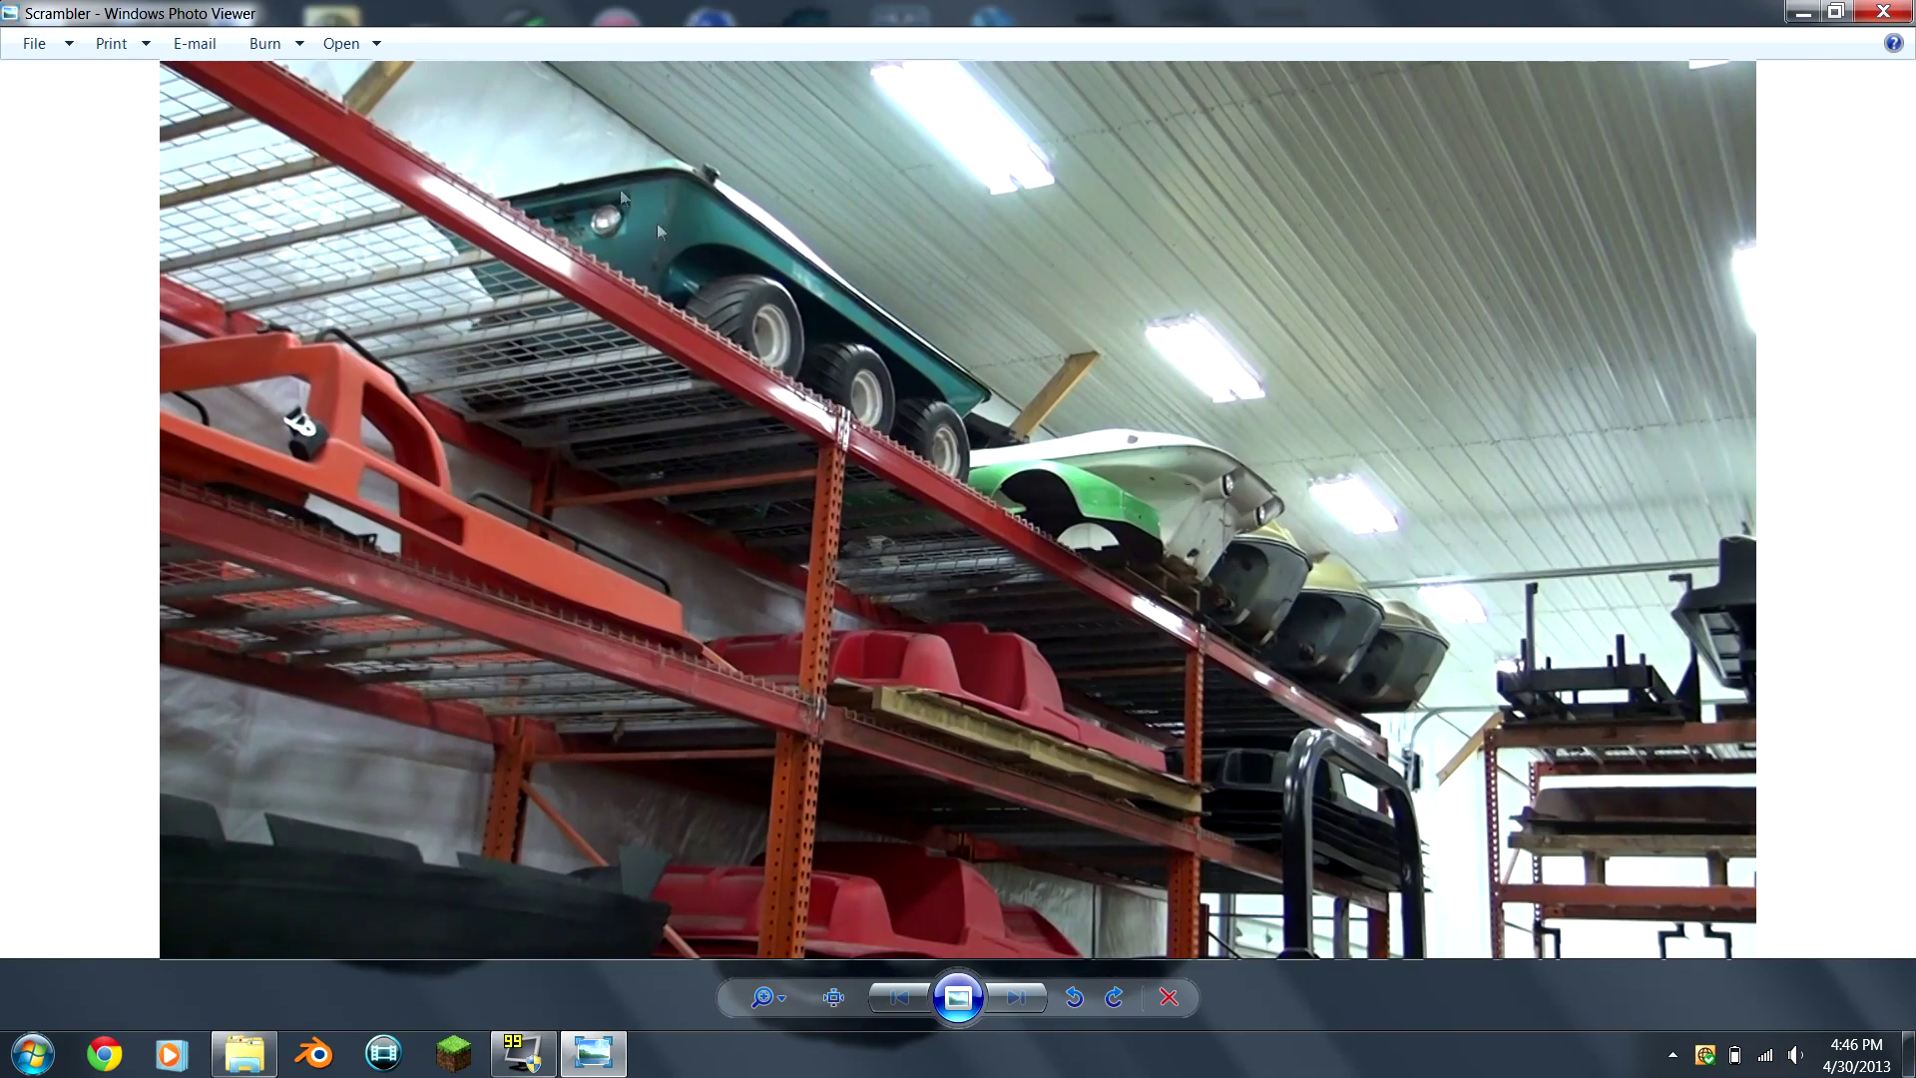
Step: Examine the green six-wheeled vehicle on the upper rack in the Scrambler photo up close
scroll(387, 243, down, 5)
scroll(445, 140, up, 2)
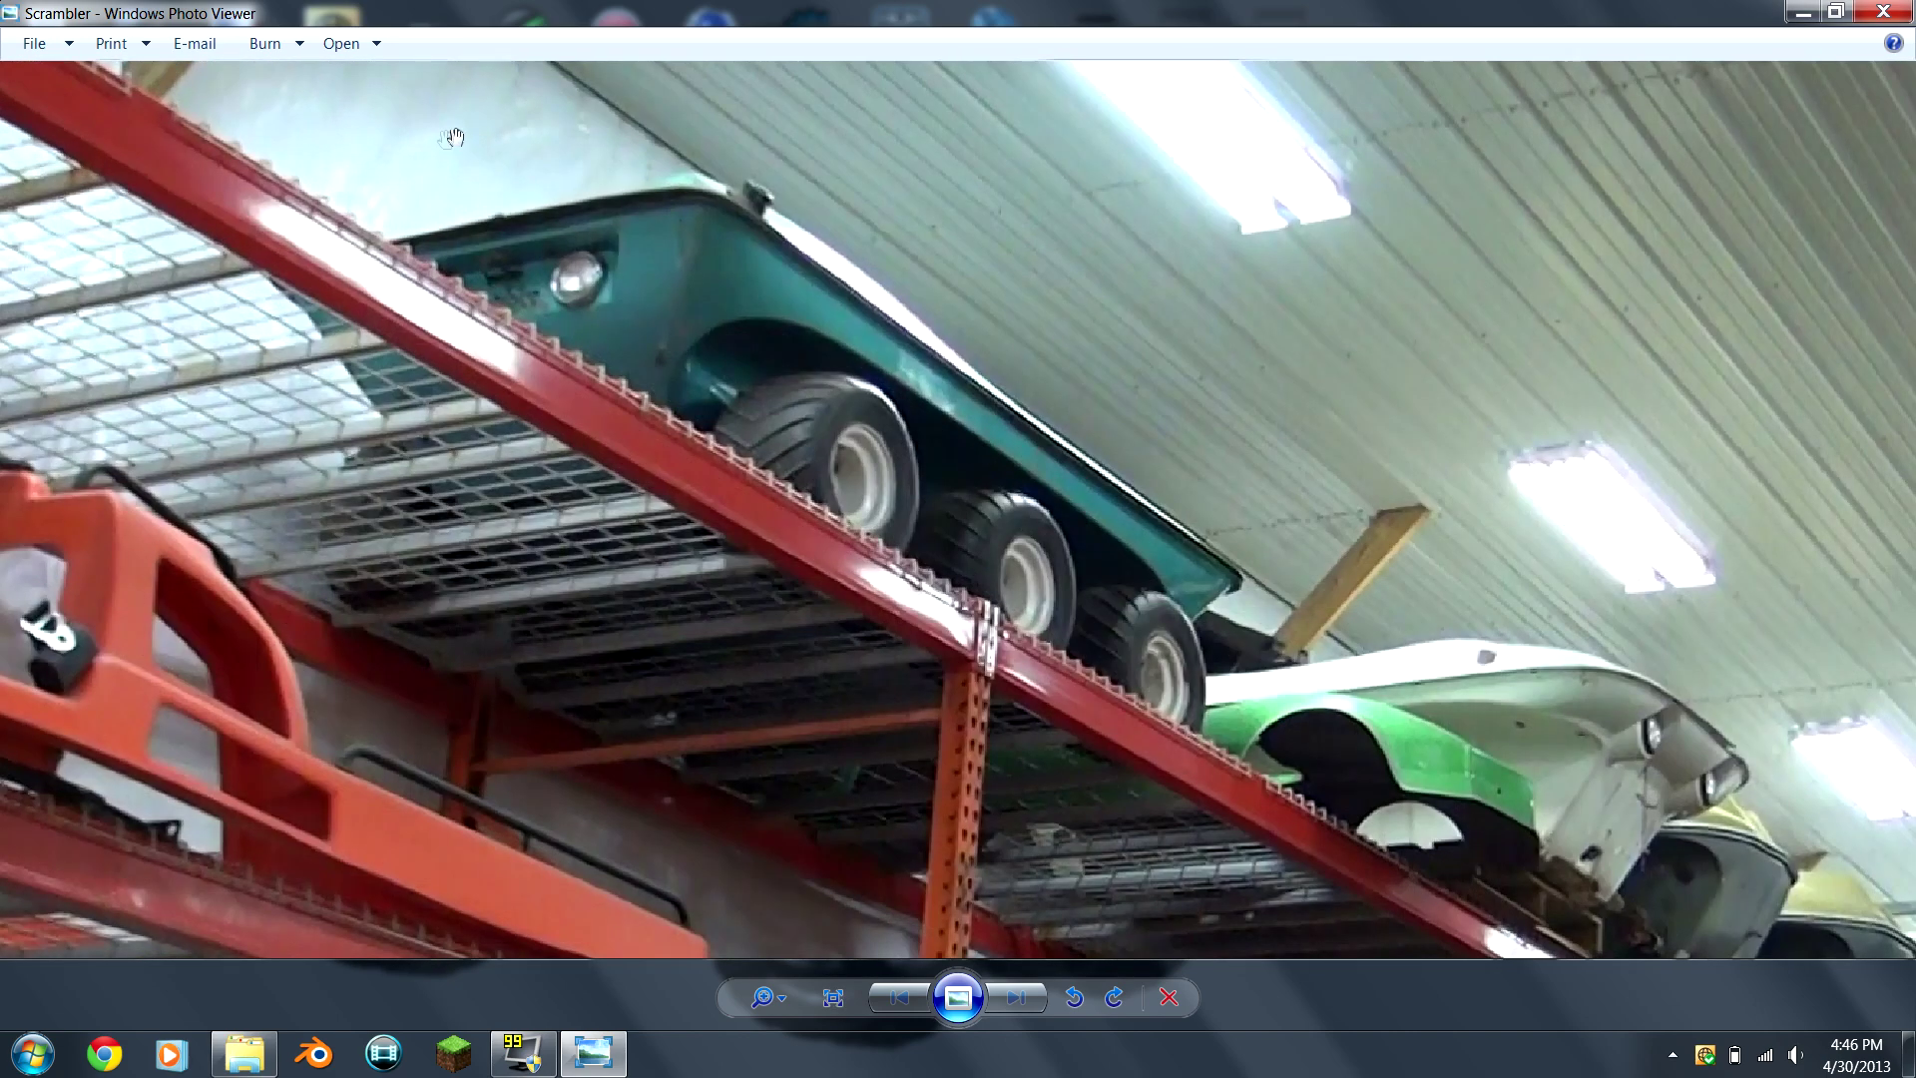
scroll(423, 283, down, 3)
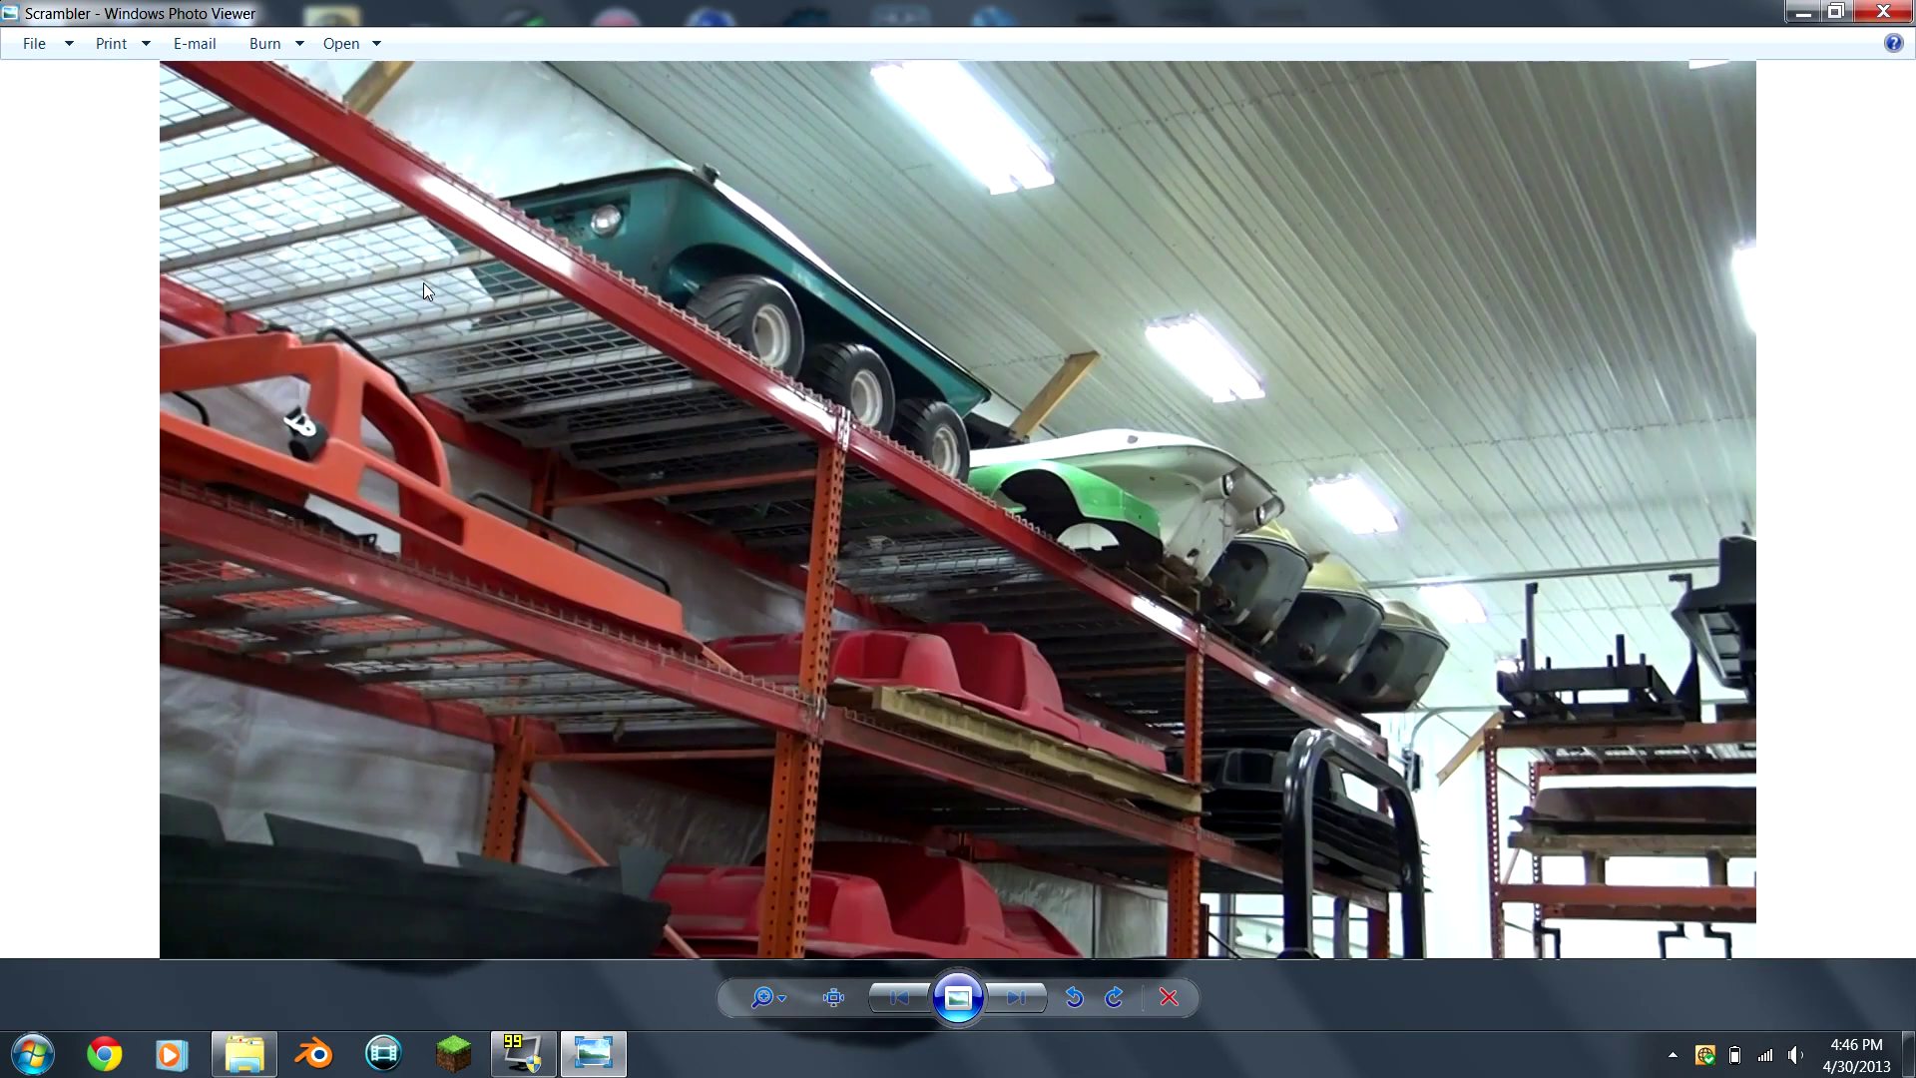
scroll(439, 246, up, 3)
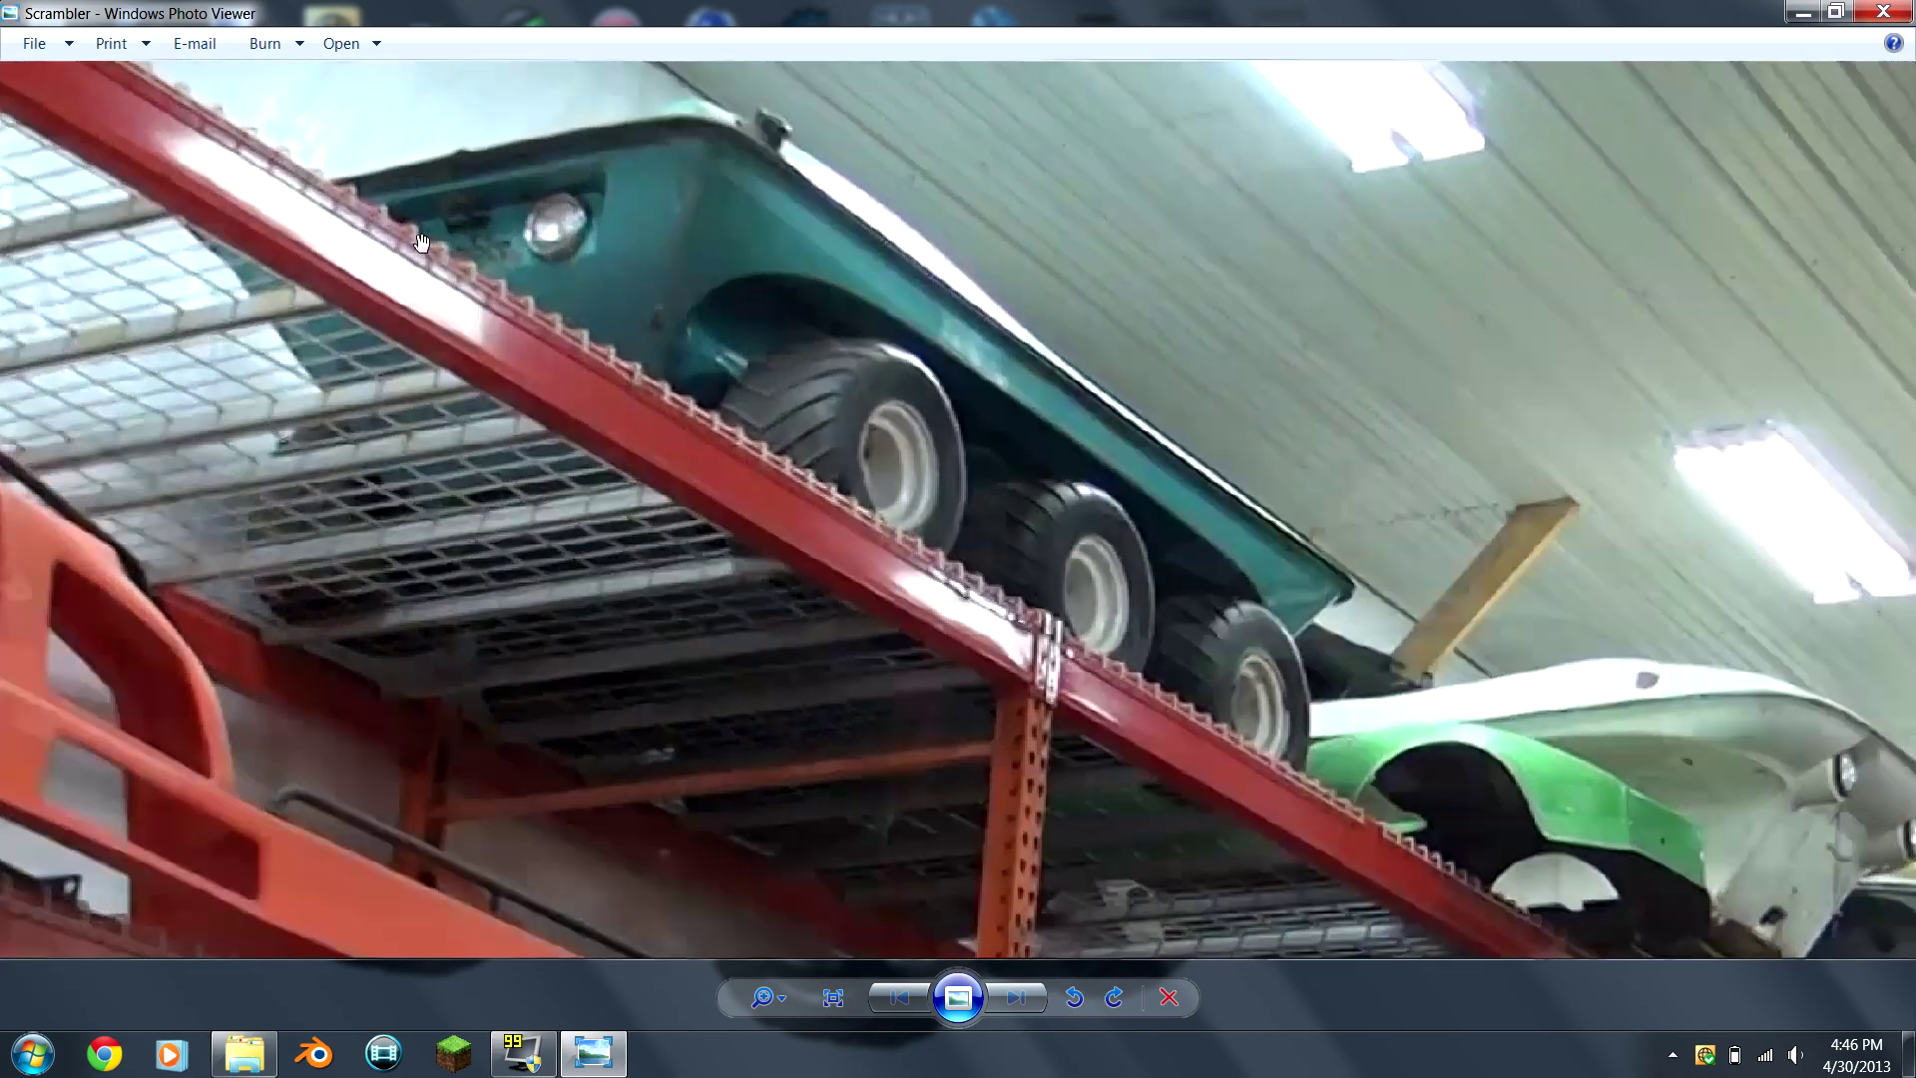
scroll(423, 246, down, 2)
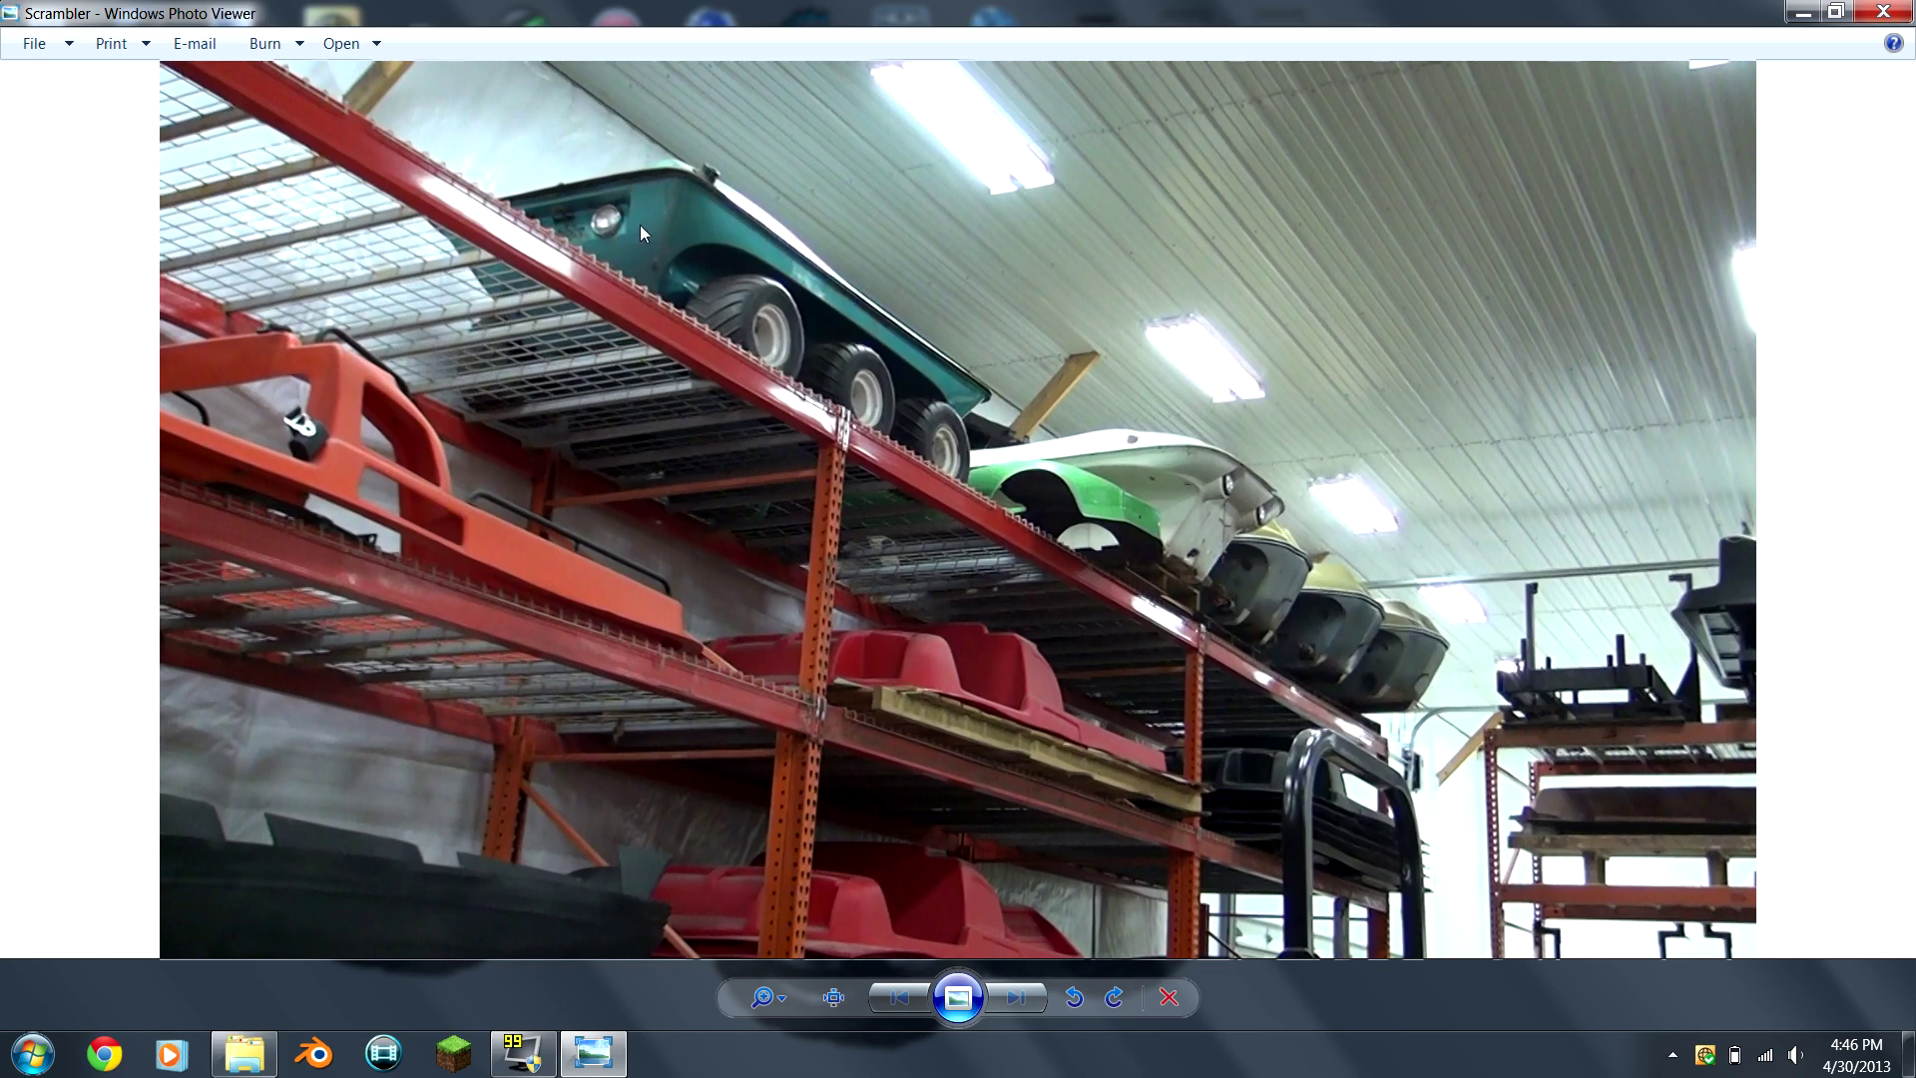
scroll(613, 219, up, 3)
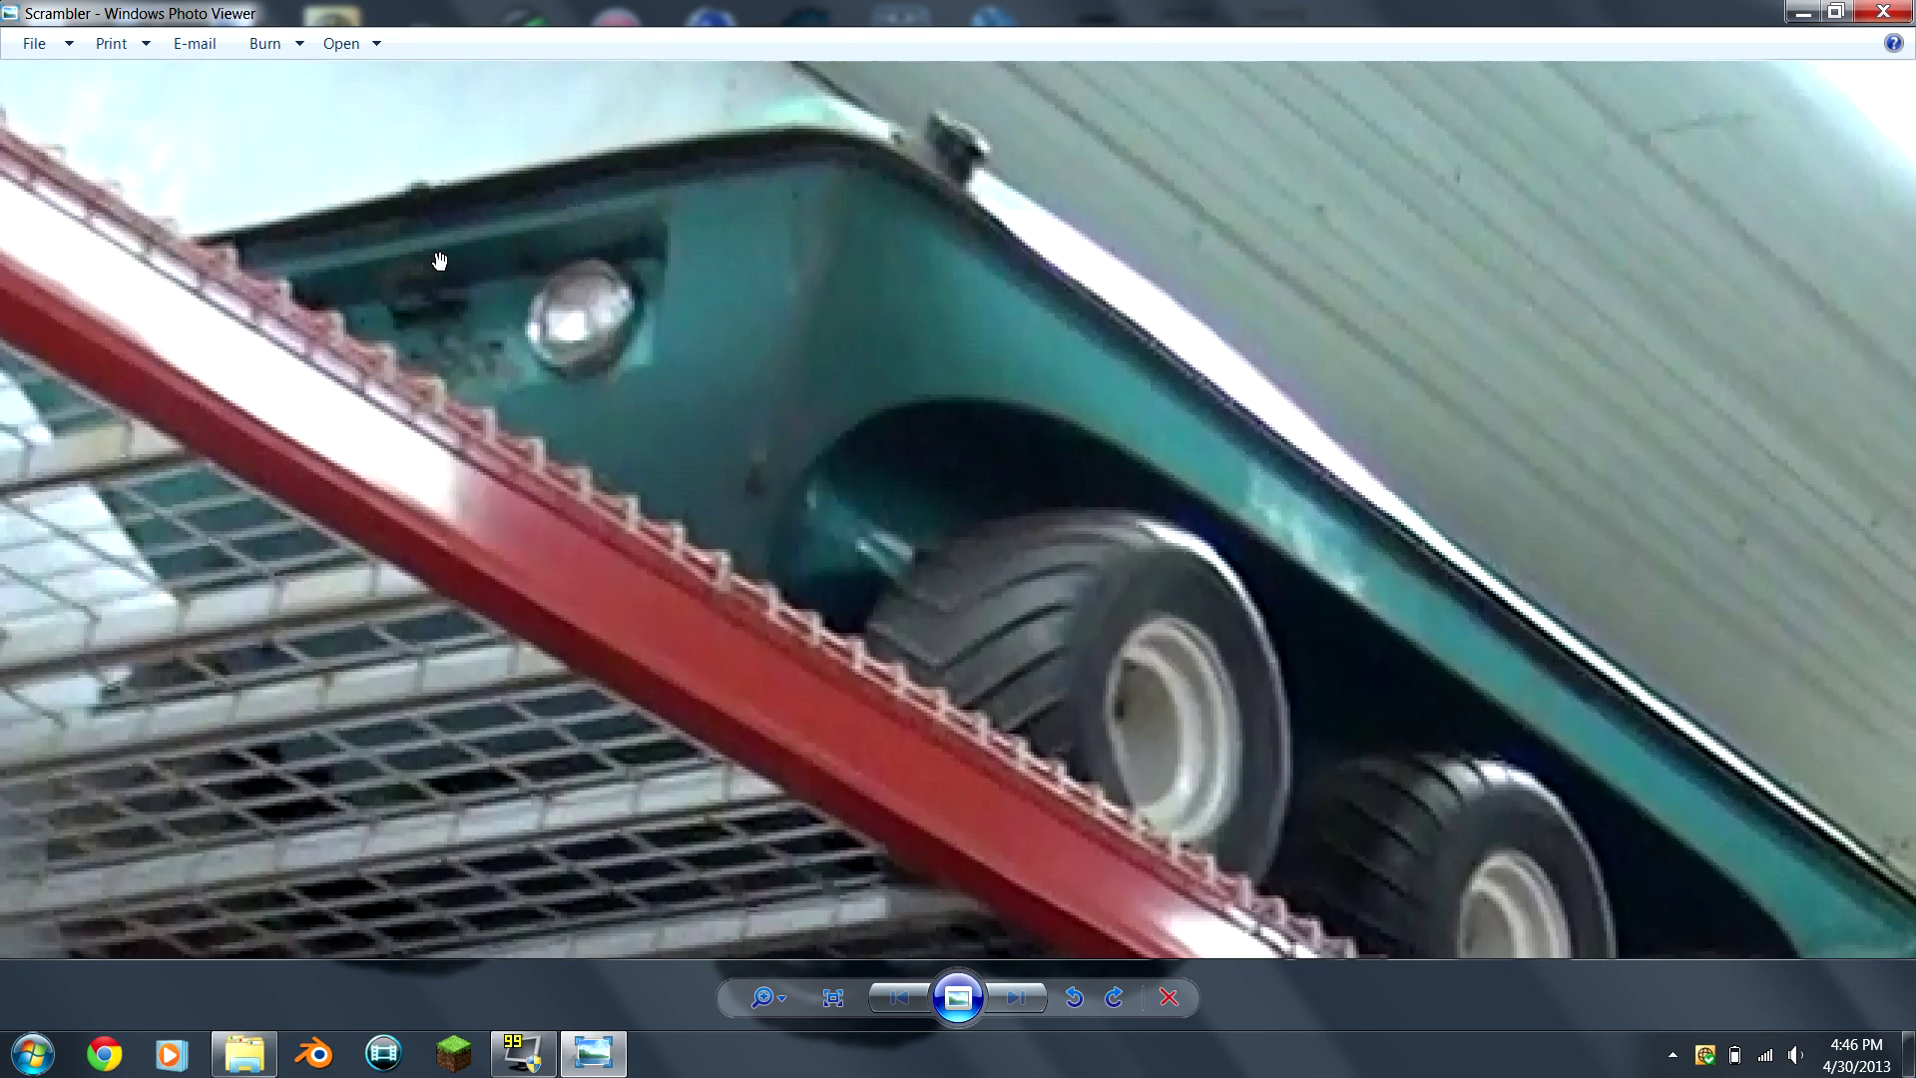
scroll(440, 260, down, 3)
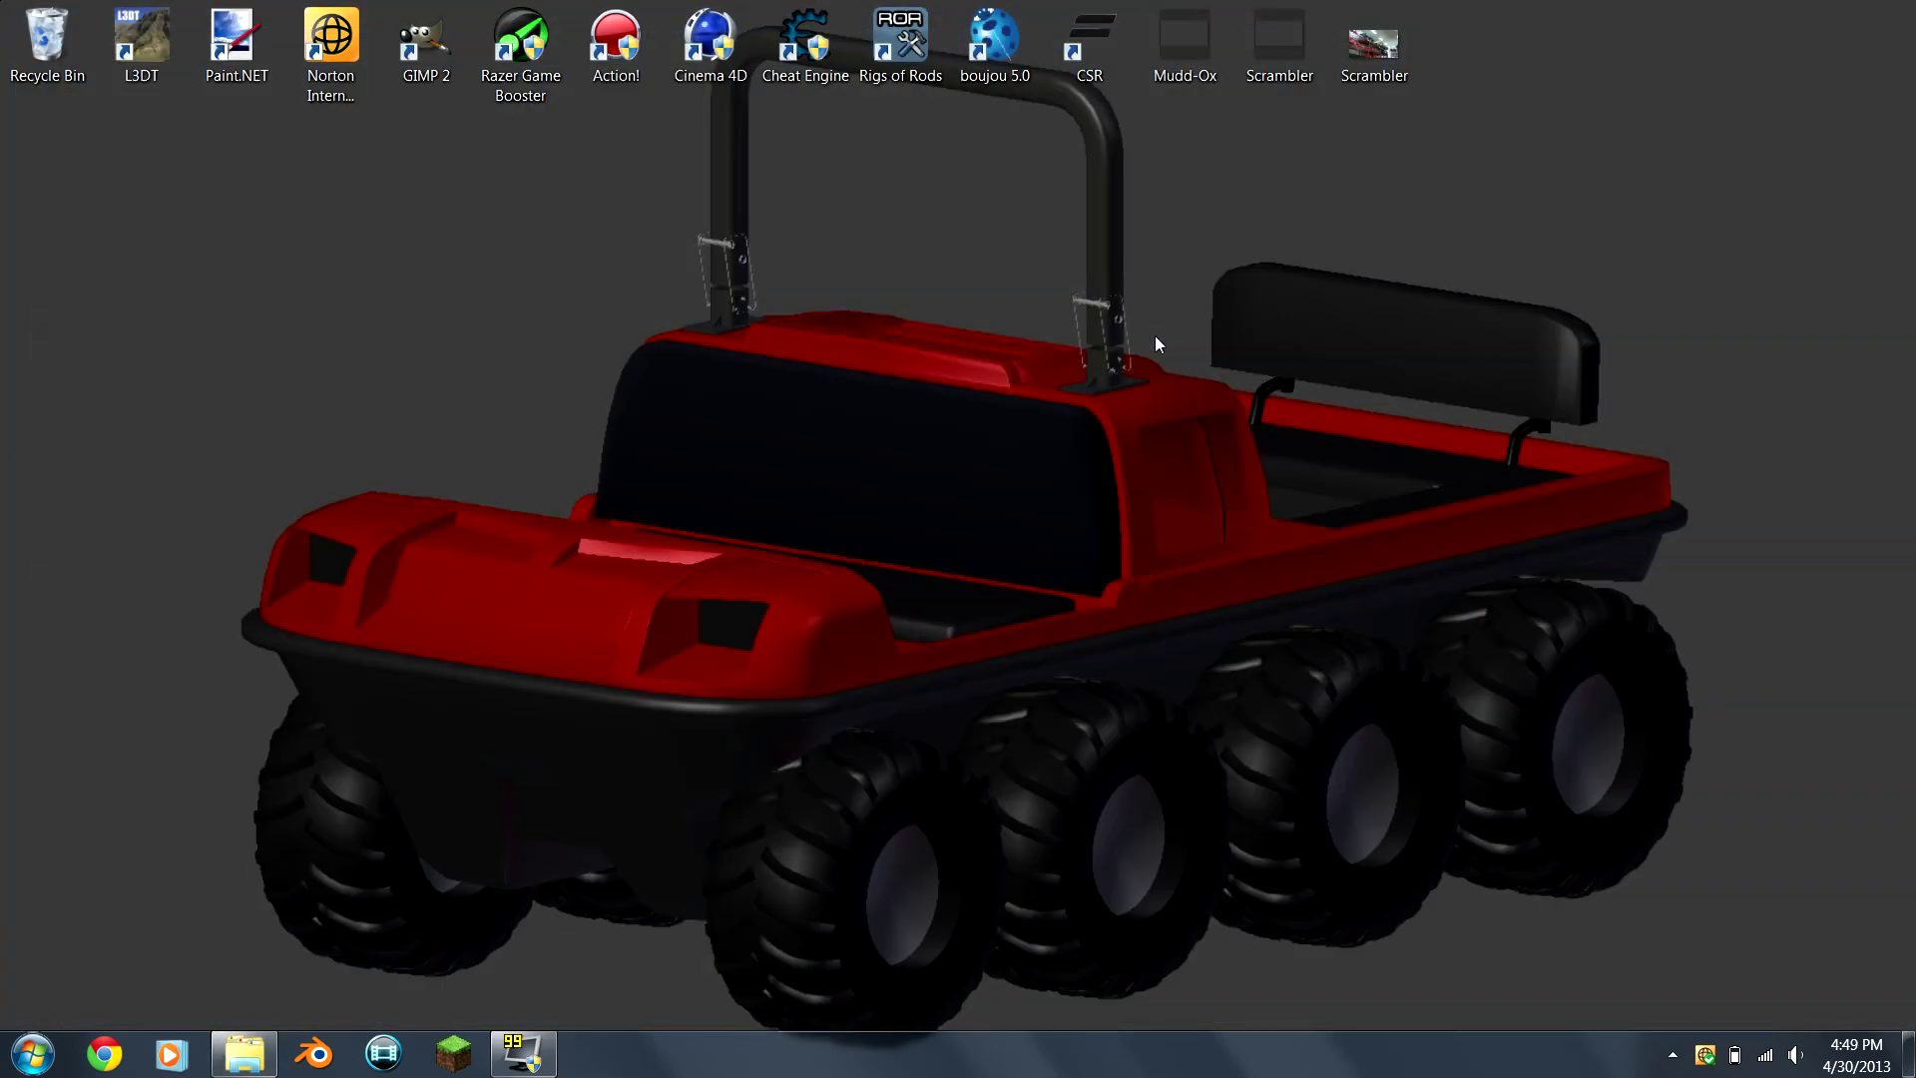
Step: Open the Scrambler Blender file from the desktop and check its front, right and top reference images
double_click(1272, 65)
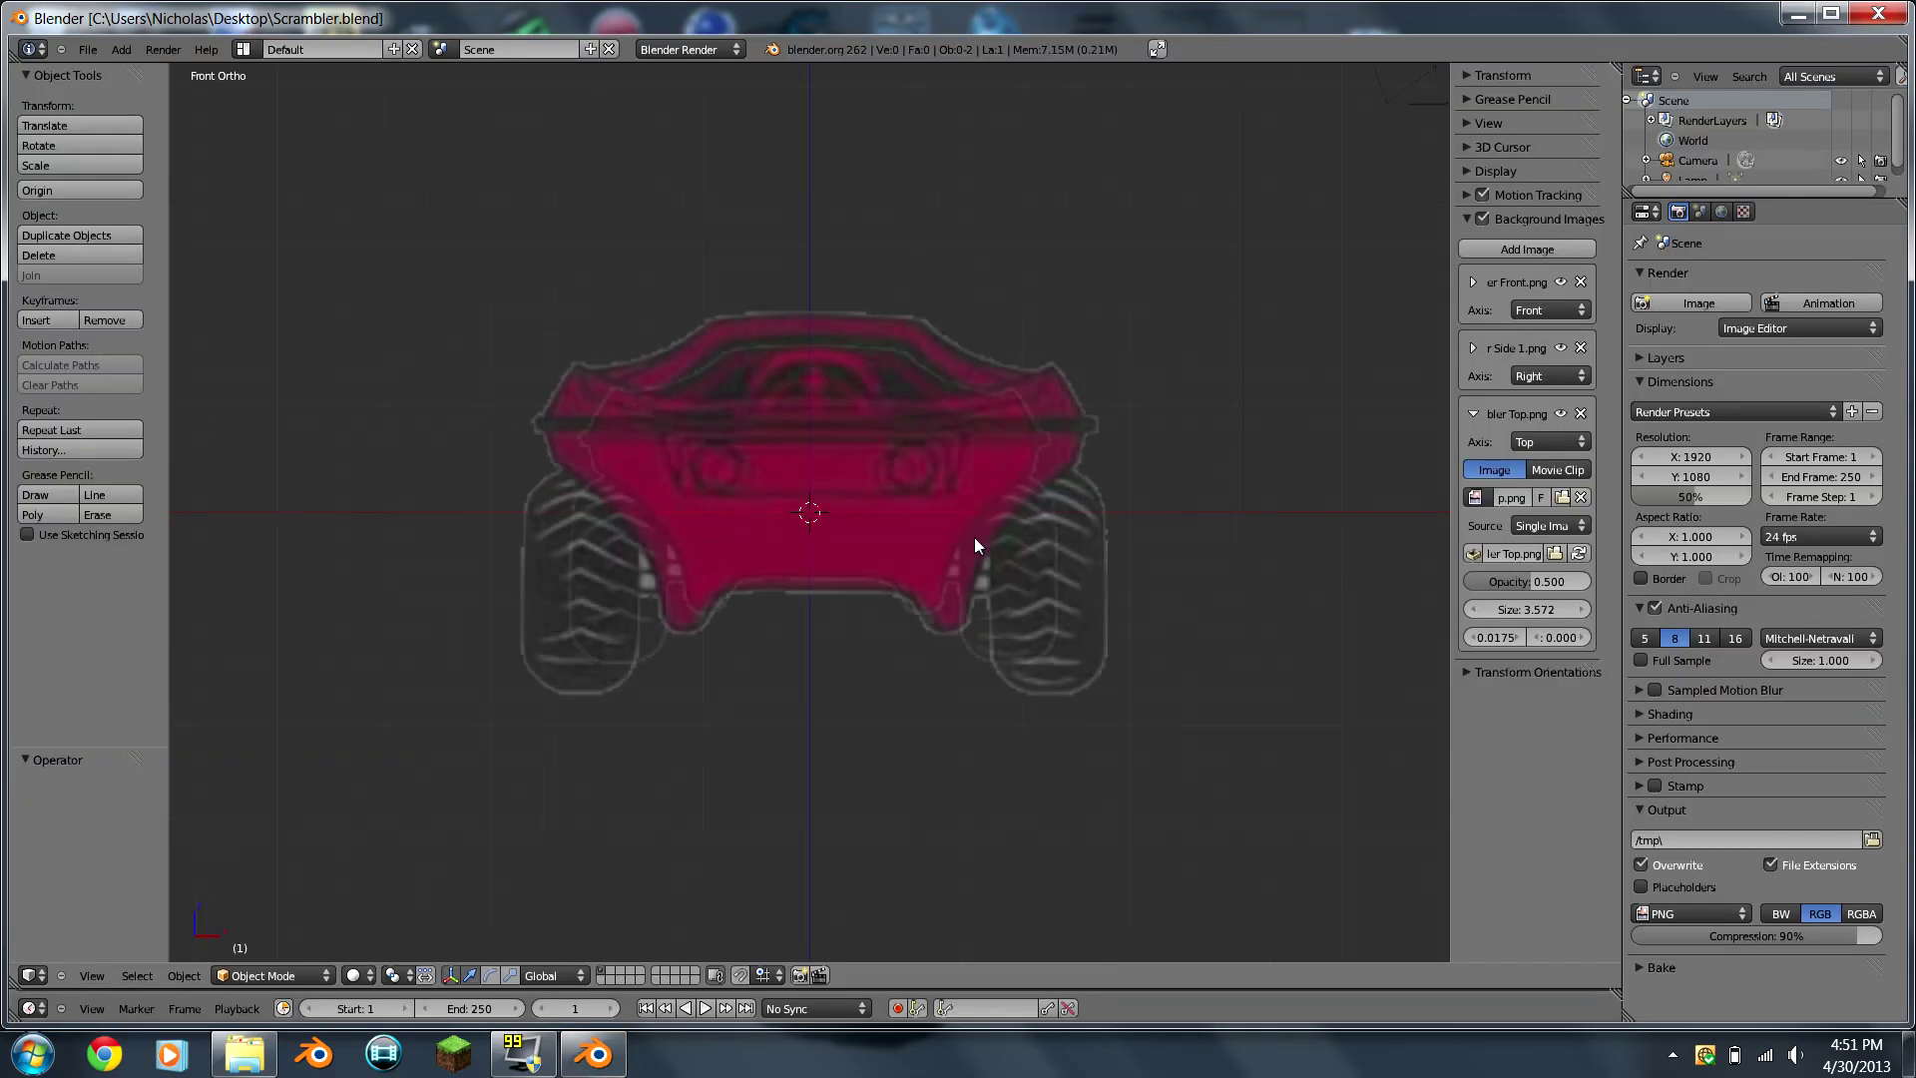
scroll(974, 537, up, 1)
scroll(547, 503, down, 4)
scroll(546, 503, up, 5)
scroll(547, 503, down, 5)
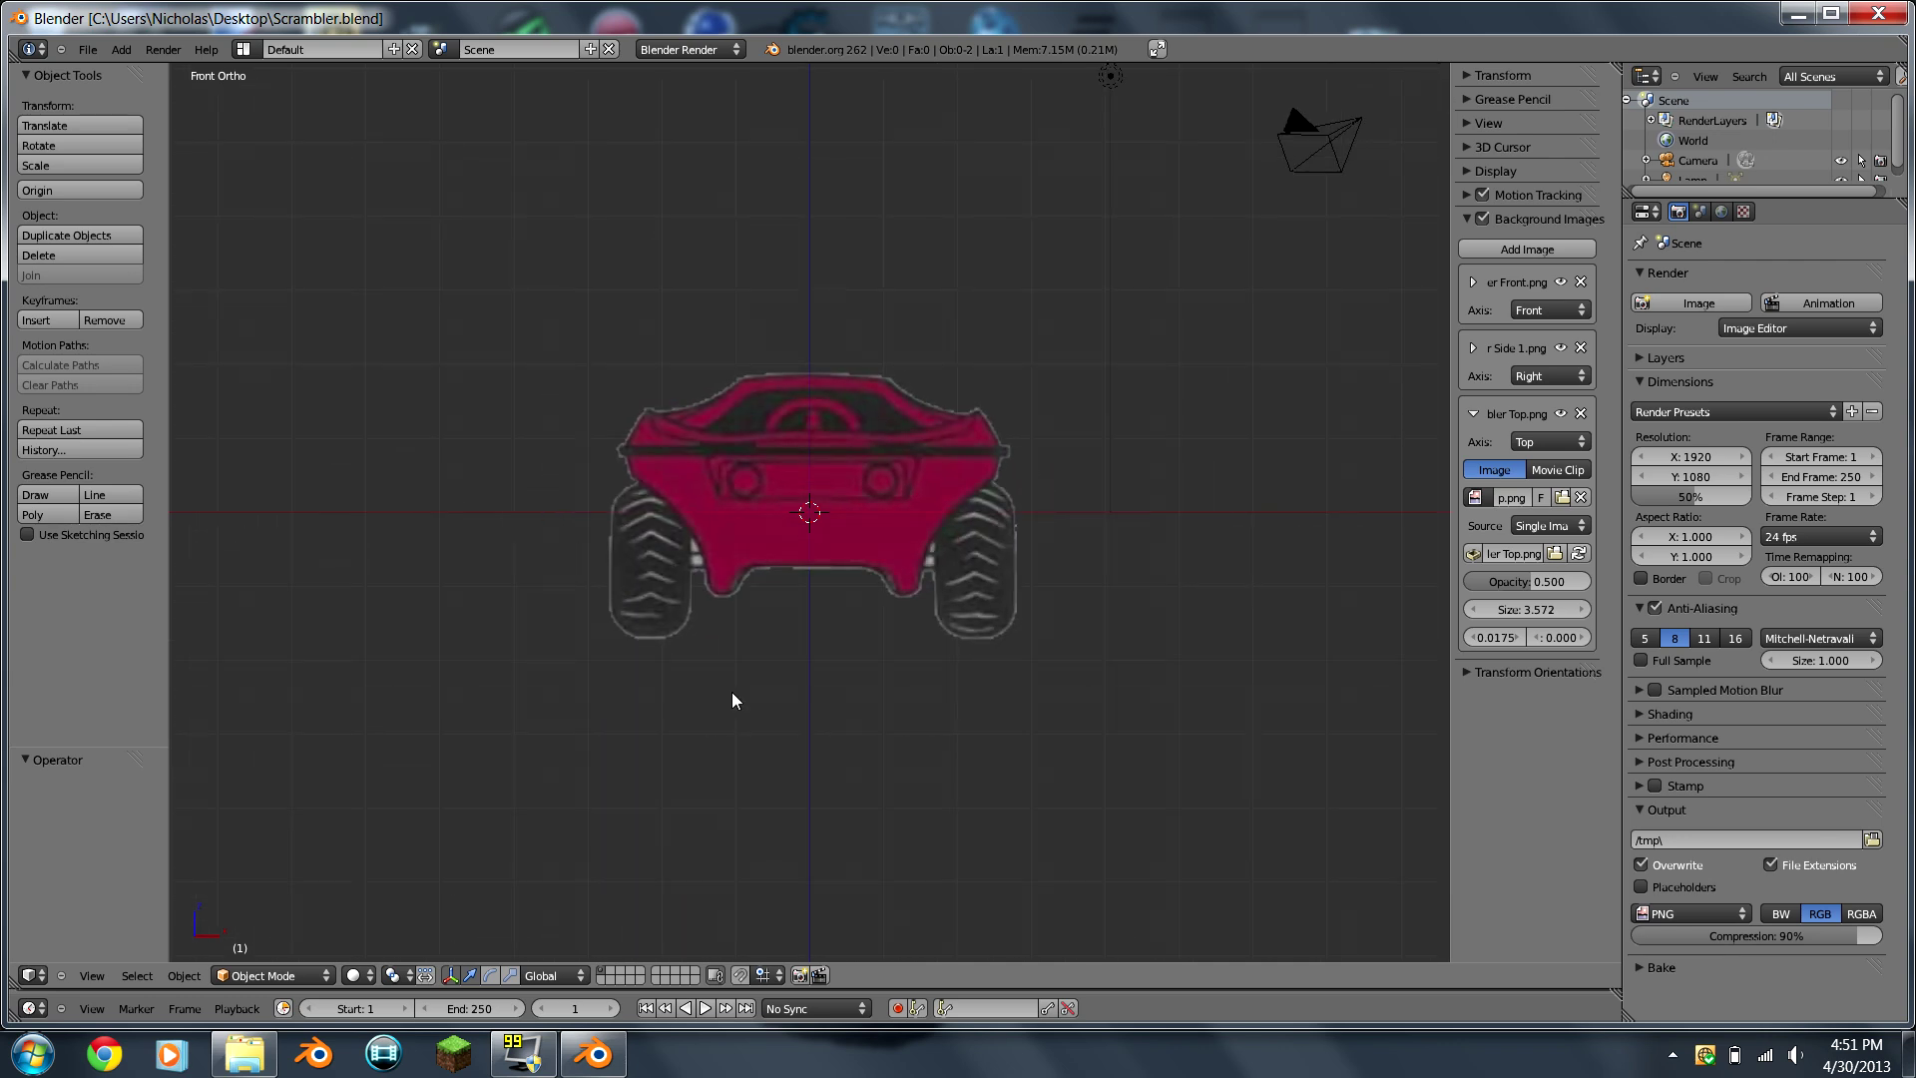
key(KP_3)
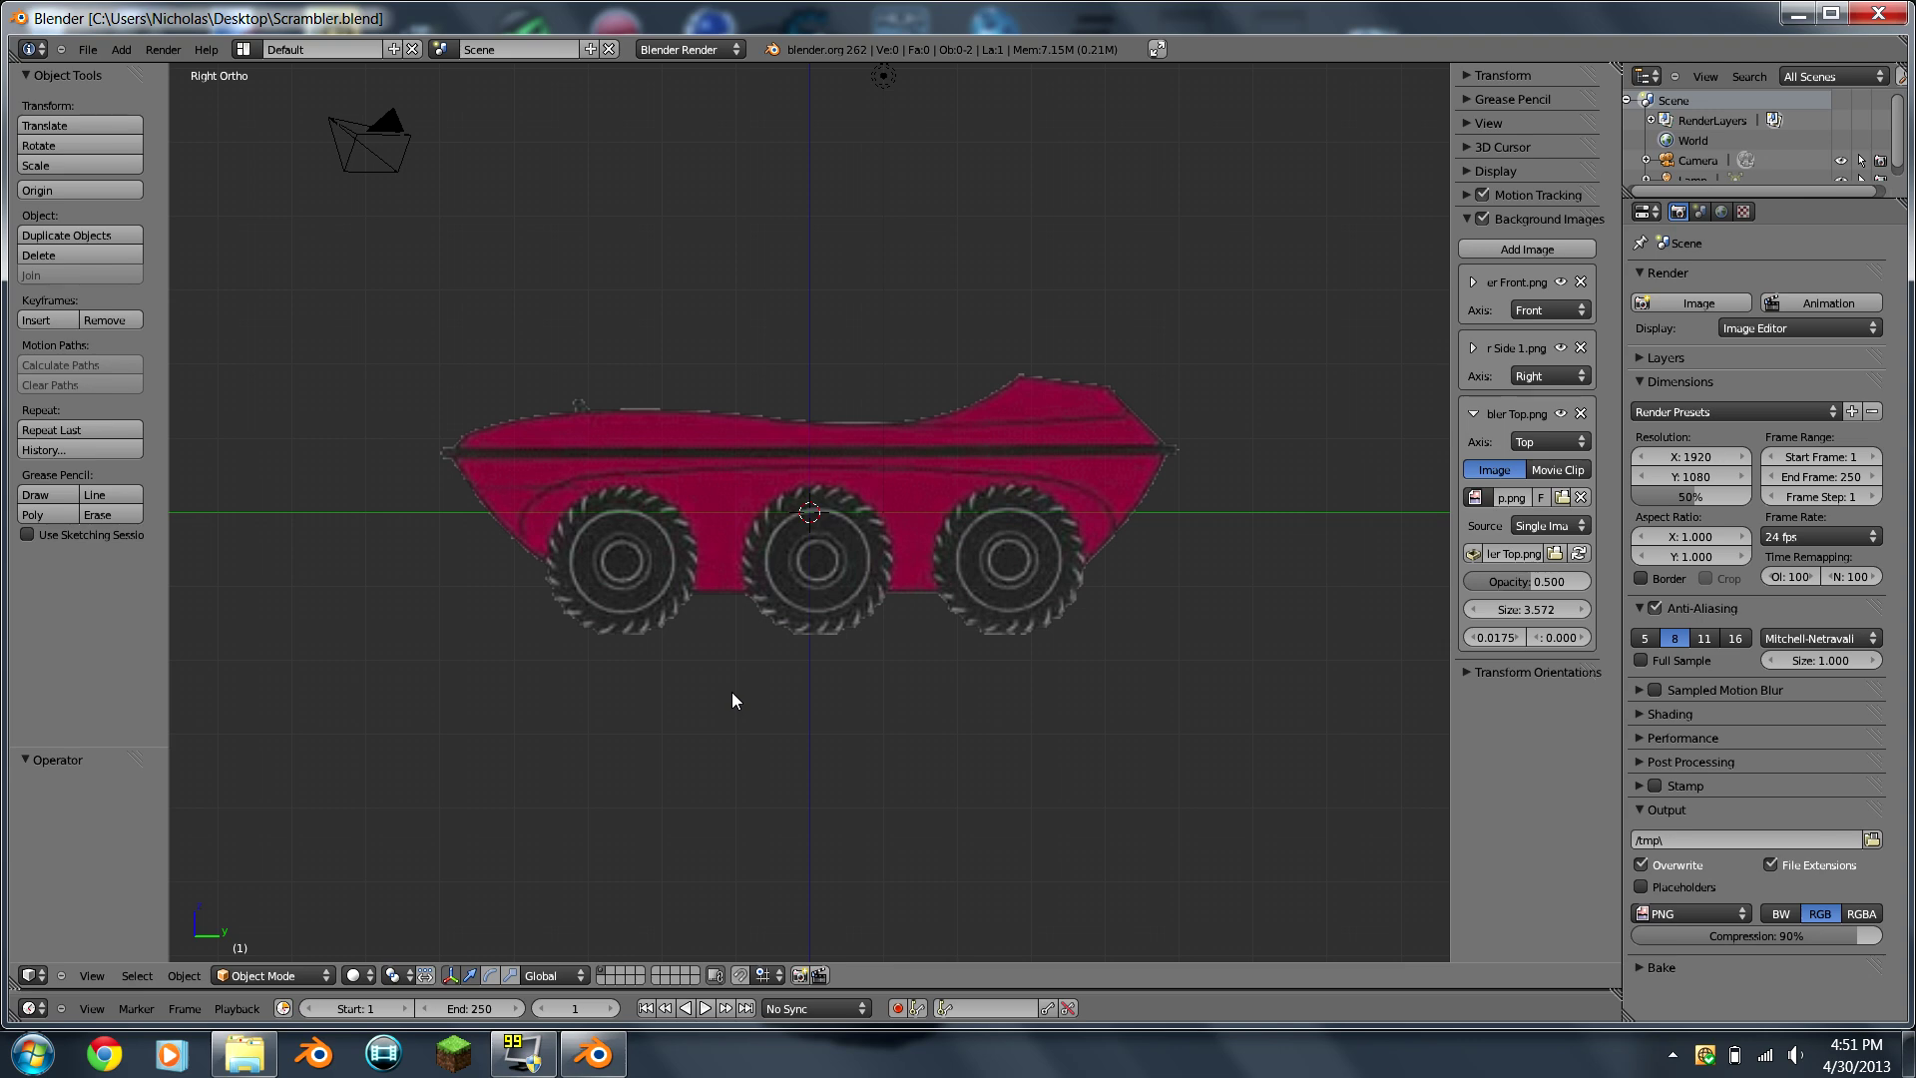
key(KP_7)
scroll(808, 504, up, 1)
scroll(810, 492, down, 2)
scroll(810, 492, up, 1)
scroll(810, 492, down, 1)
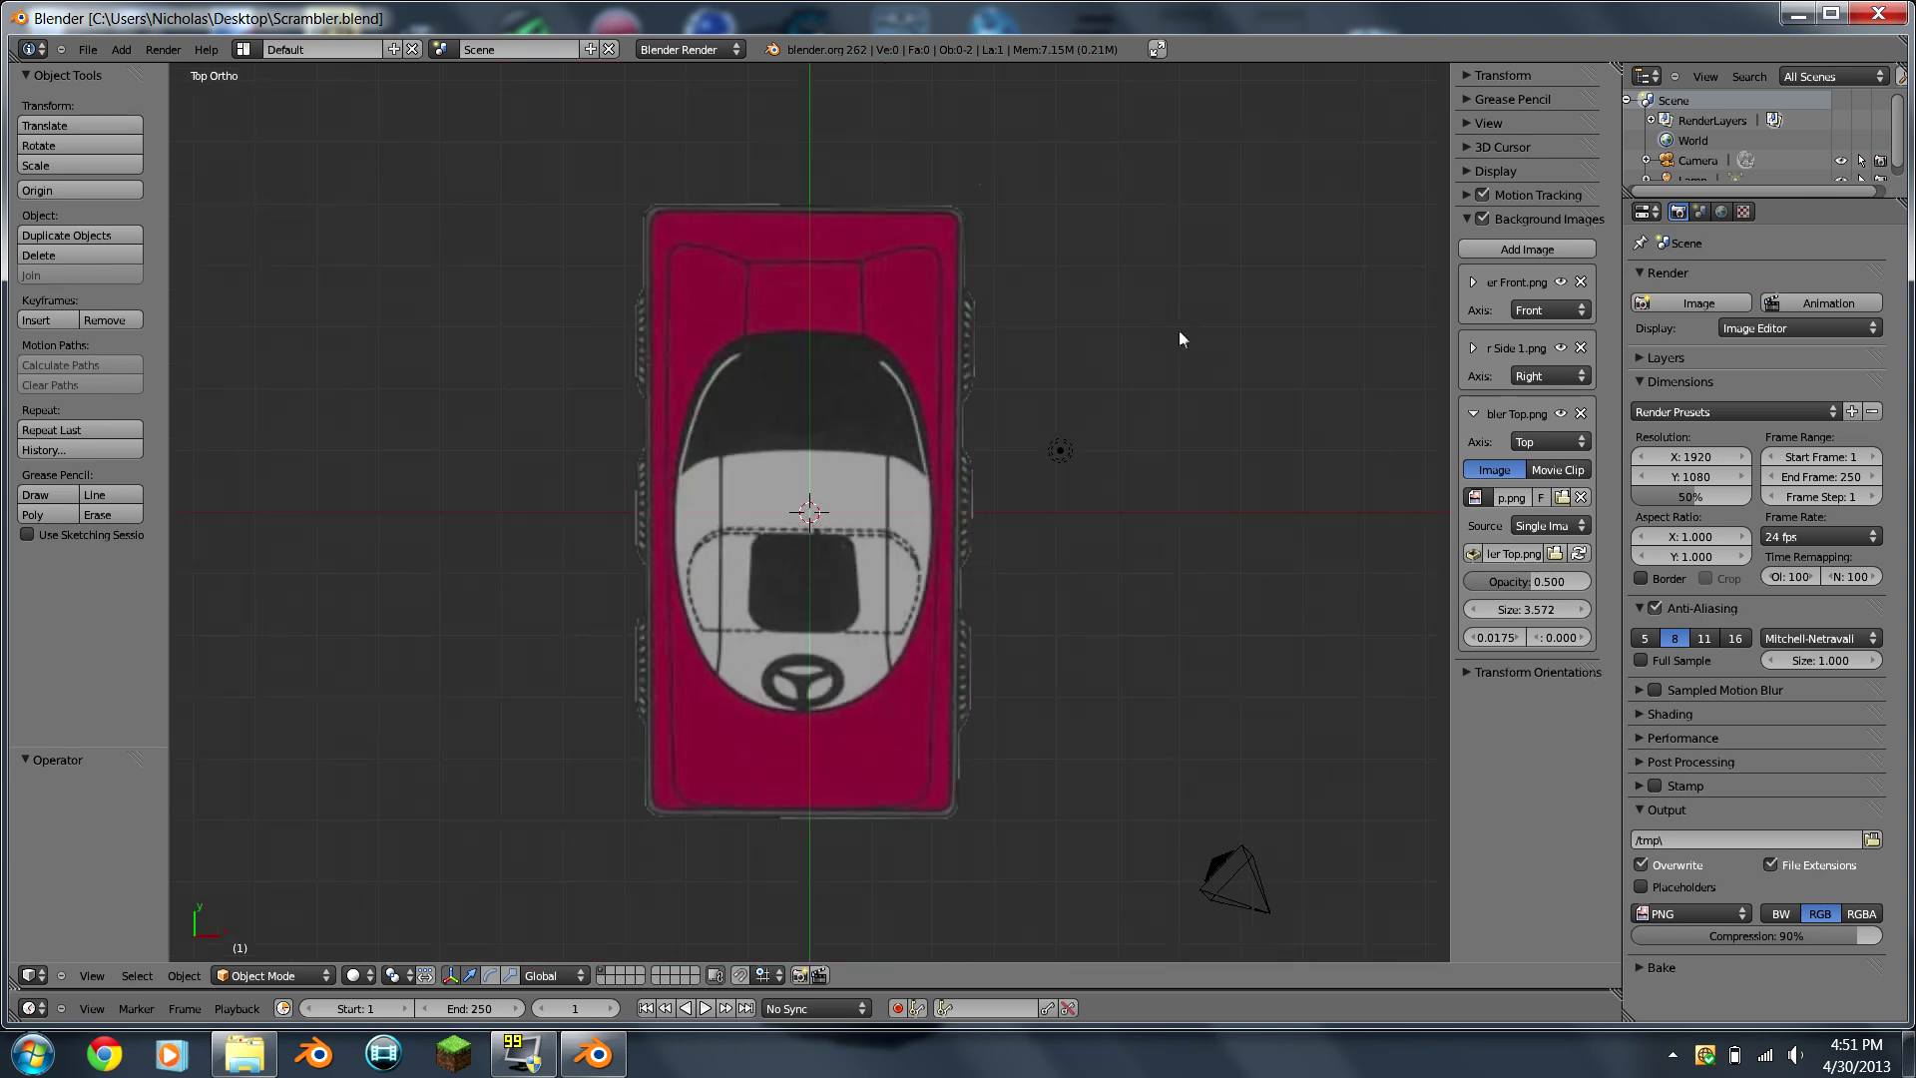
Step: Hide the background image settings to widen the viewport and add a plane mesh at the scene centre
drag(1453, 180, 1732, 197)
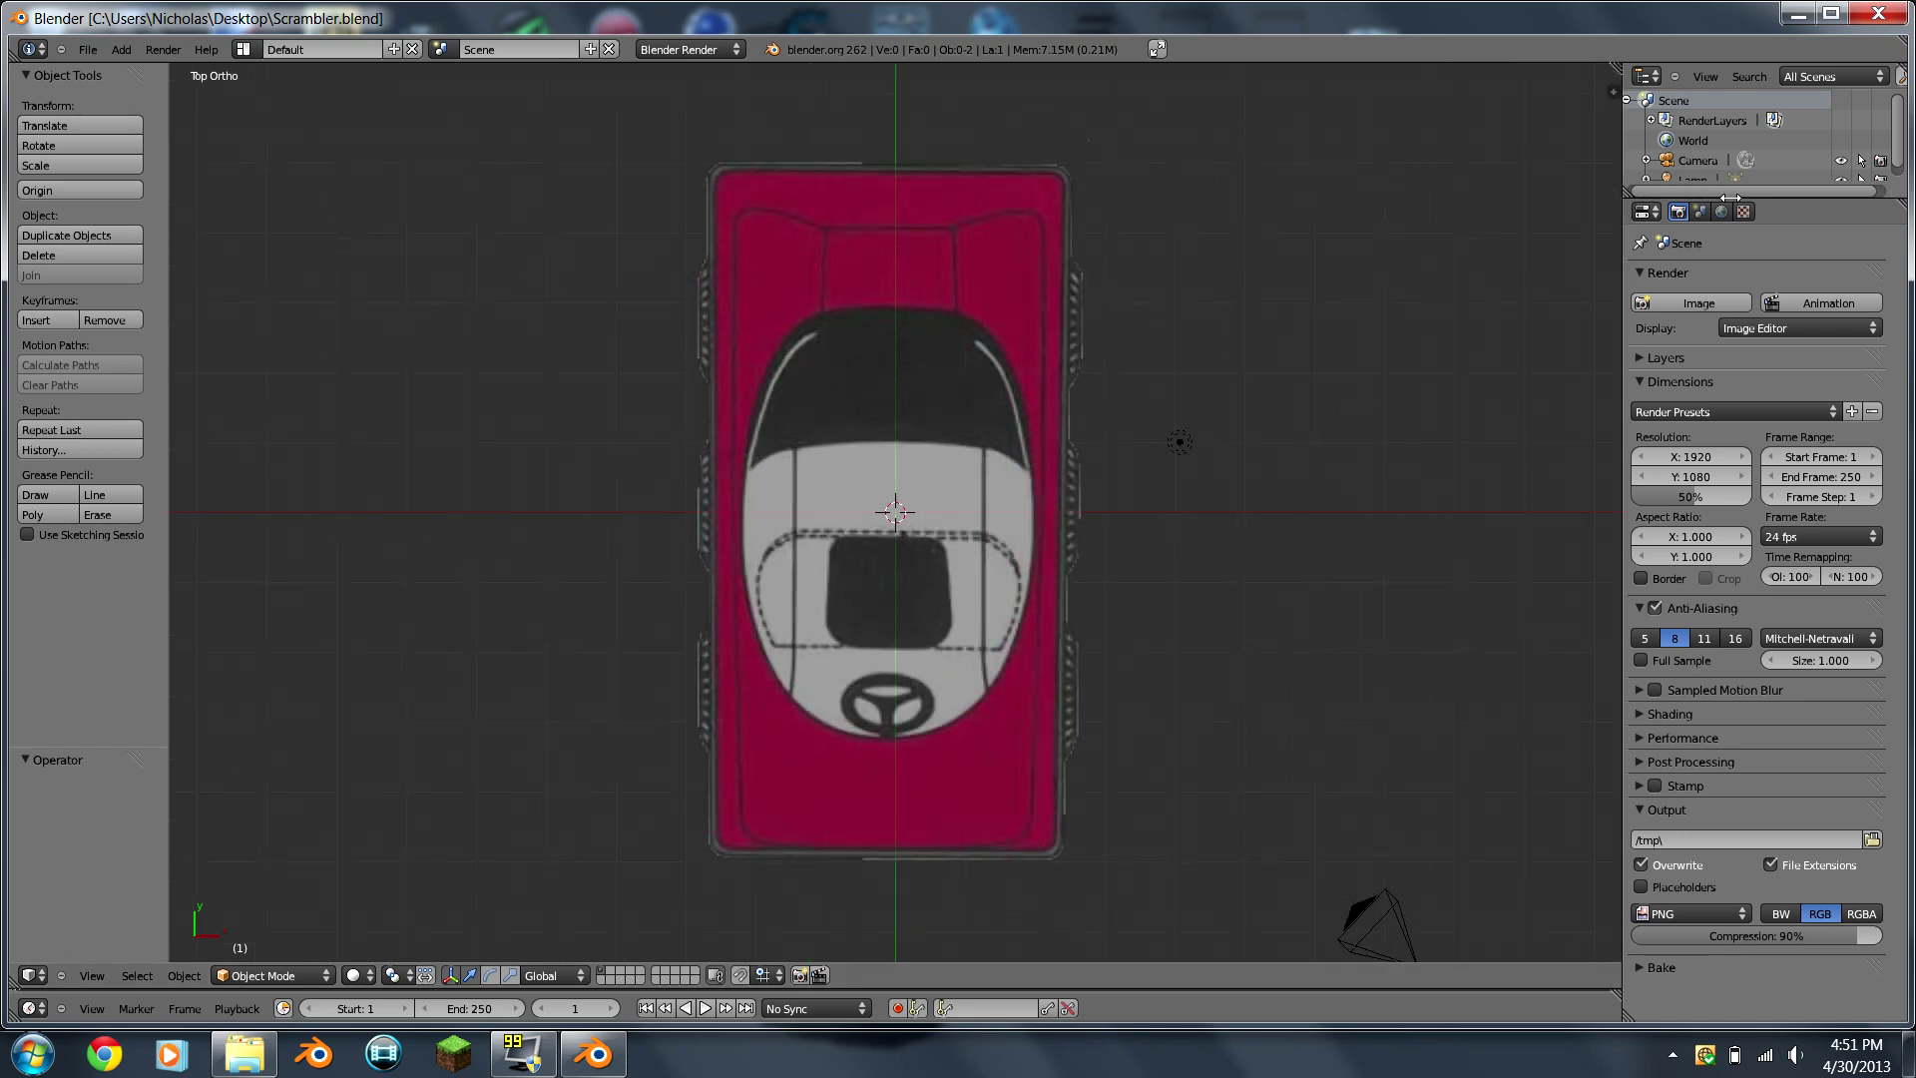
click(121, 49)
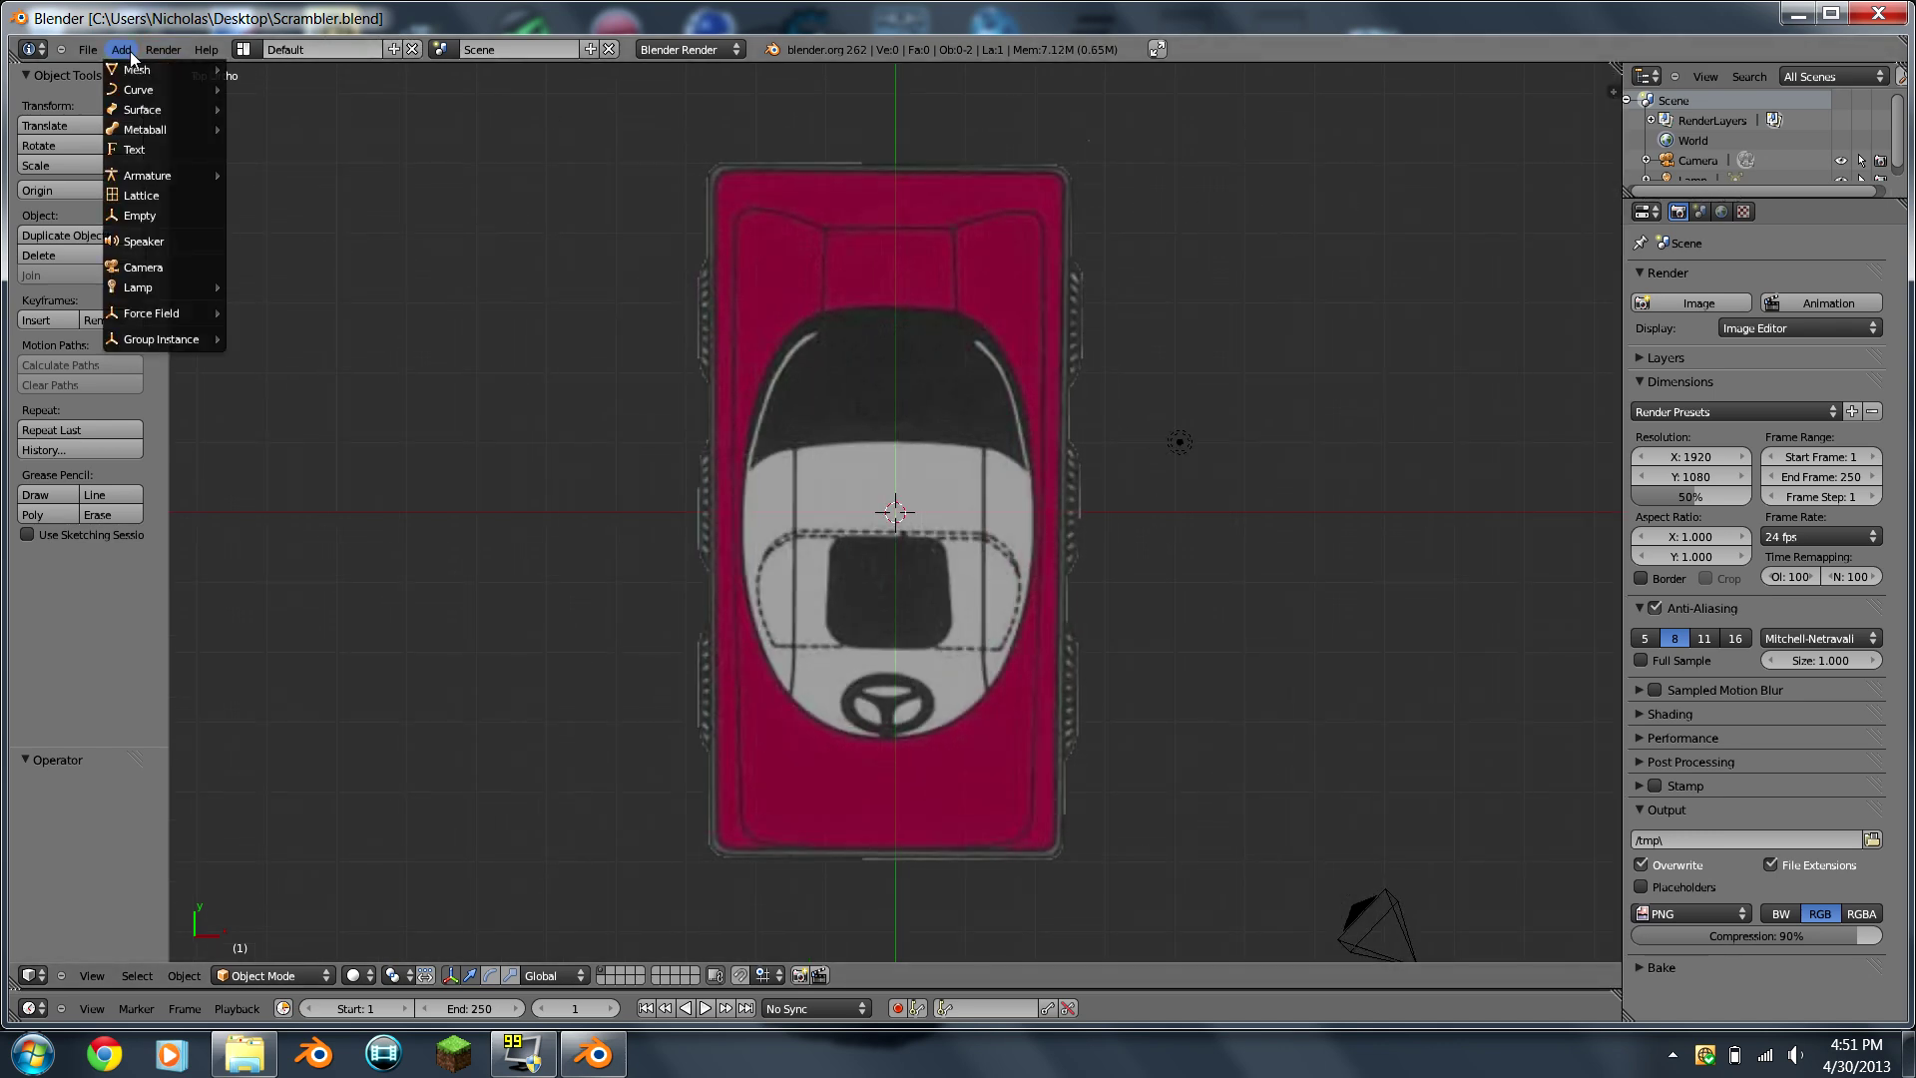
mouse_move(136, 70)
click(262, 69)
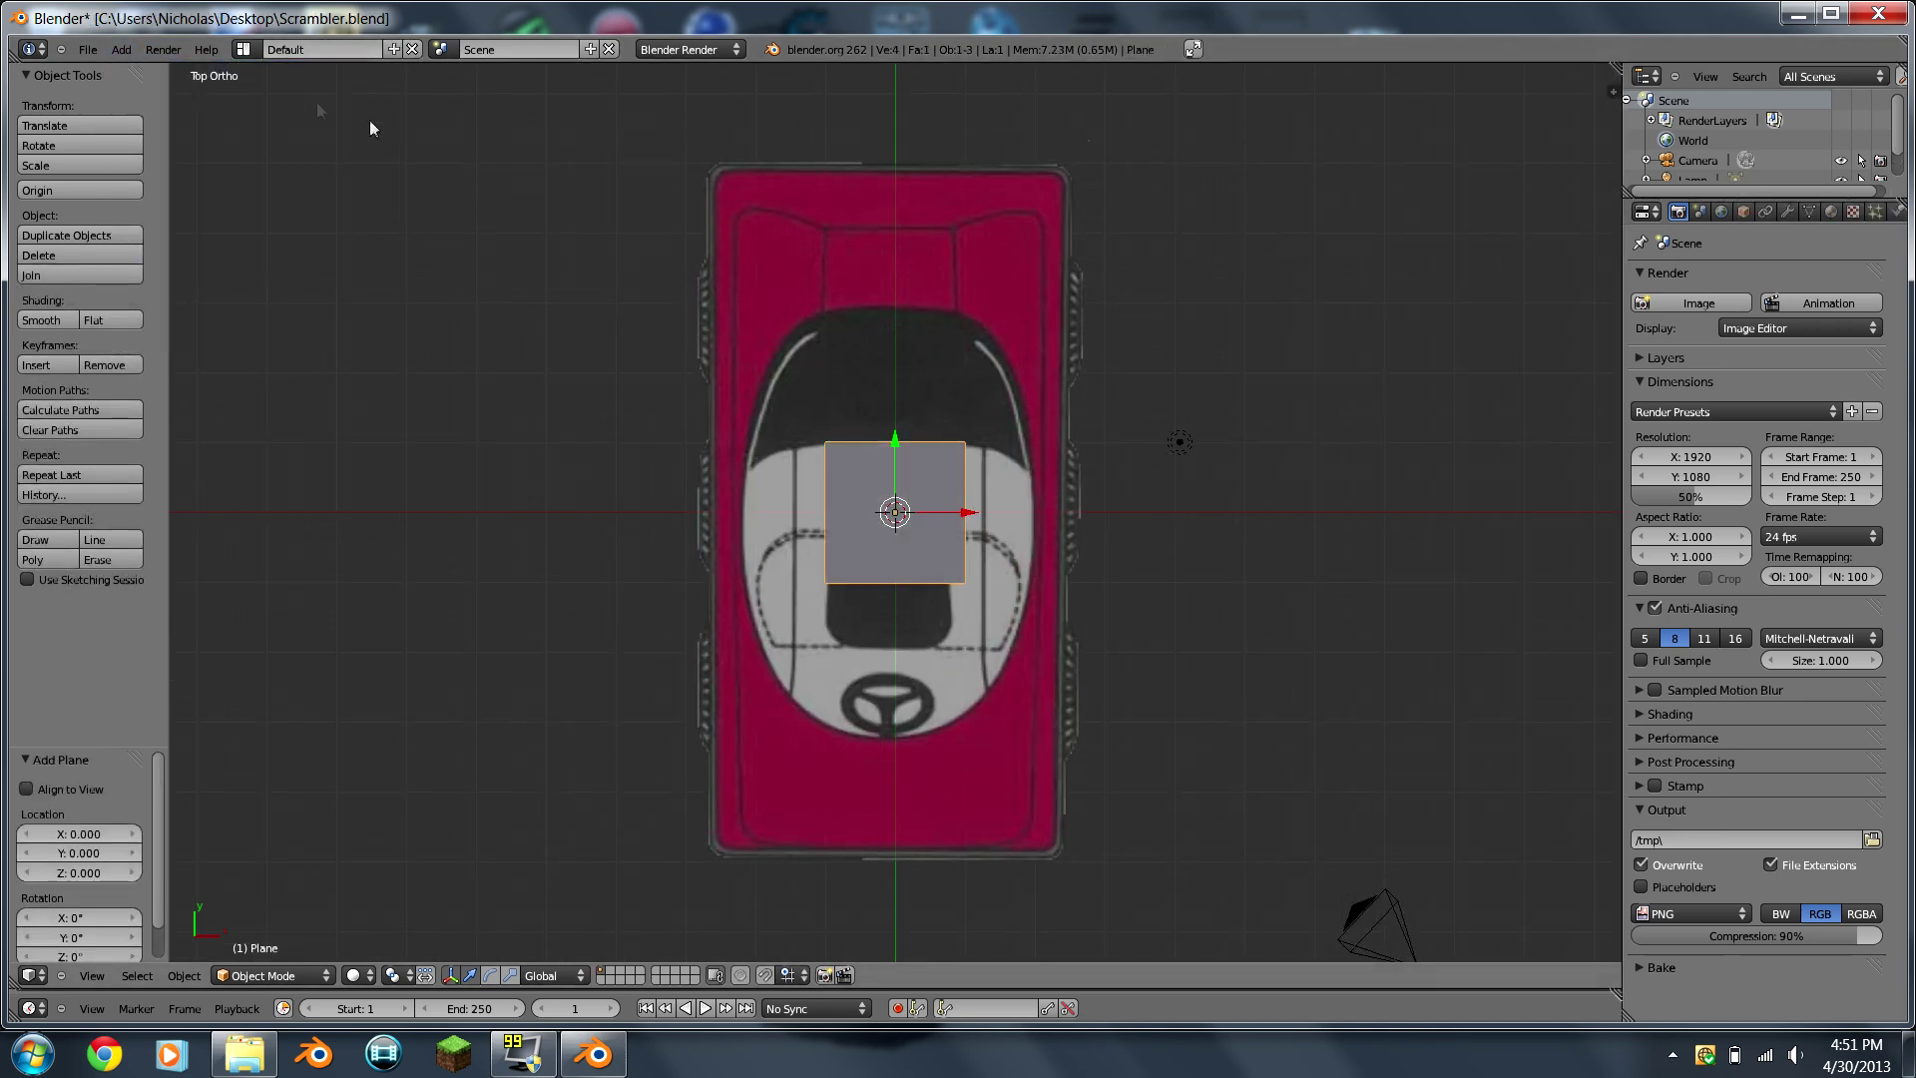
middle_drag(996, 660, 869, 649)
scroll(869, 650, down, 4)
scroll(868, 650, up, 2)
key(KP_7)
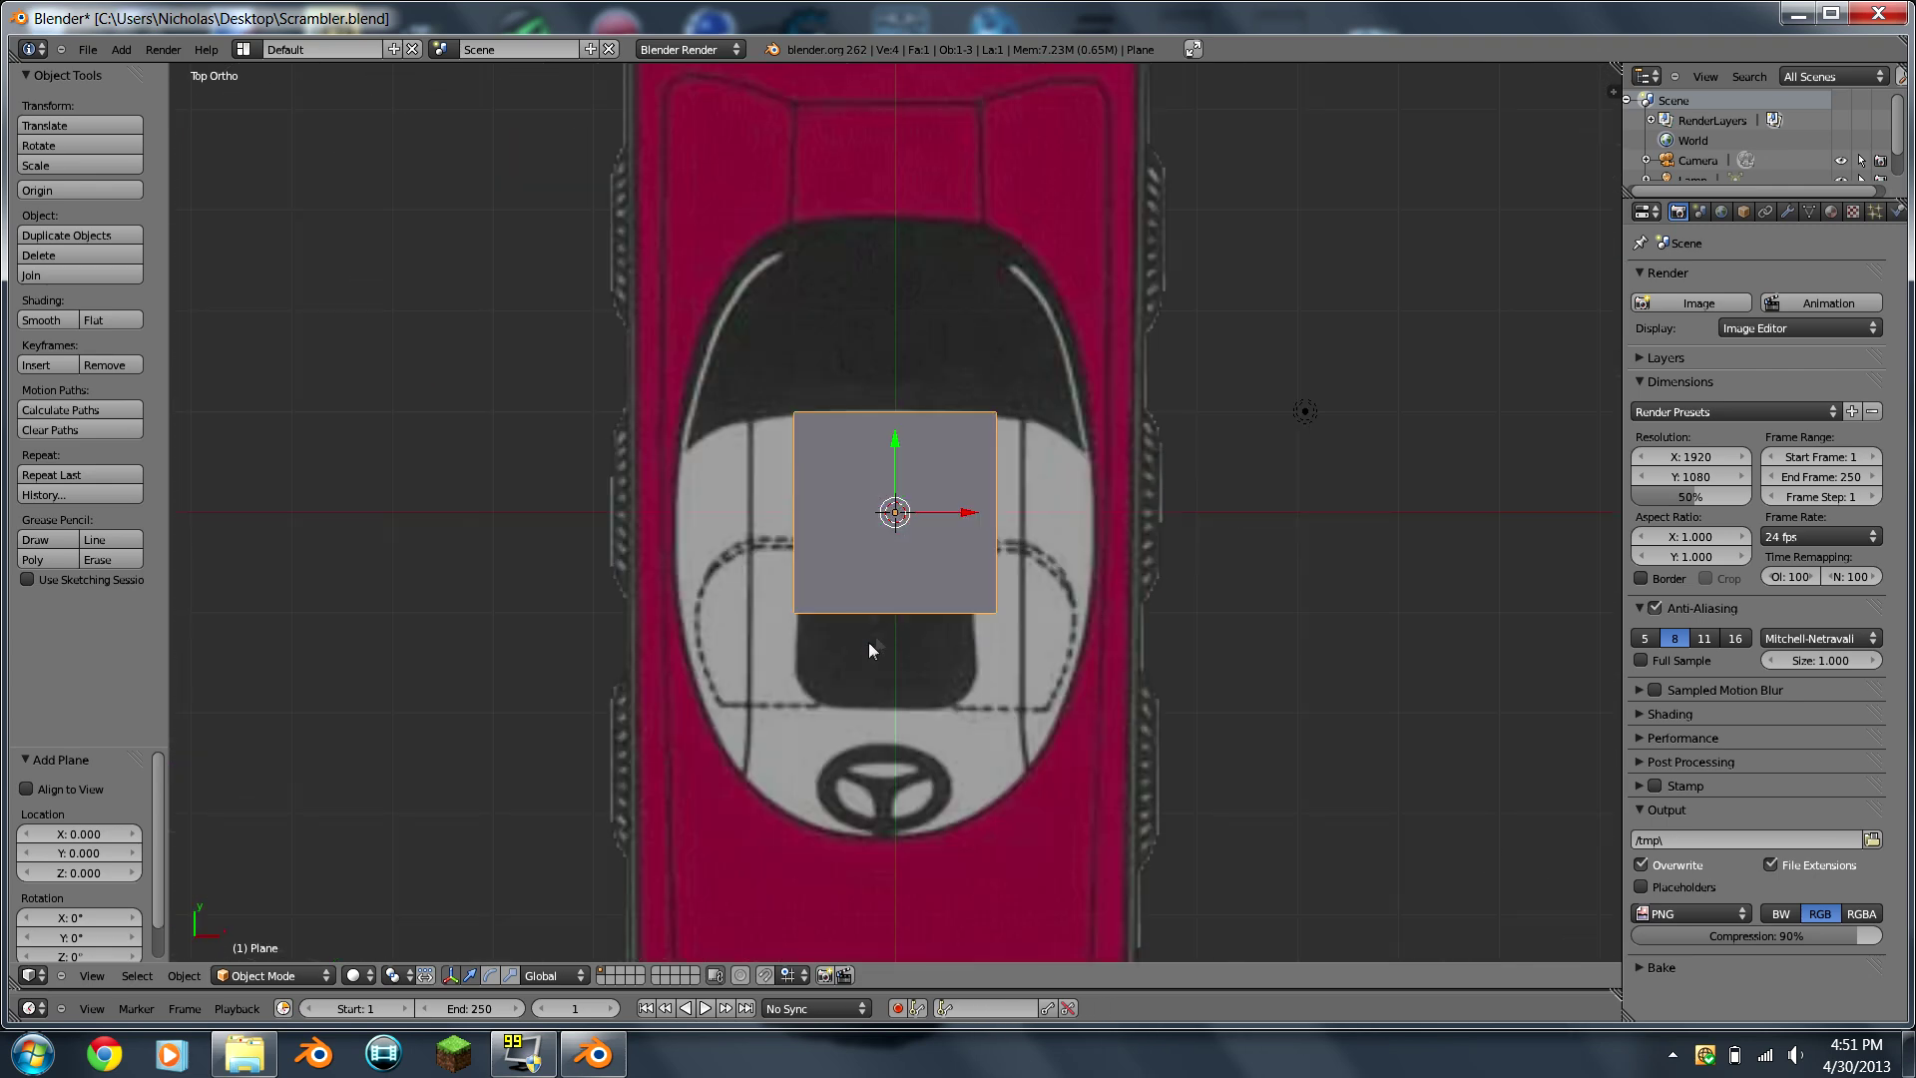
scroll(886, 625, down, 4)
scroll(887, 625, up, 3)
key(KP_2)
key(KP_7)
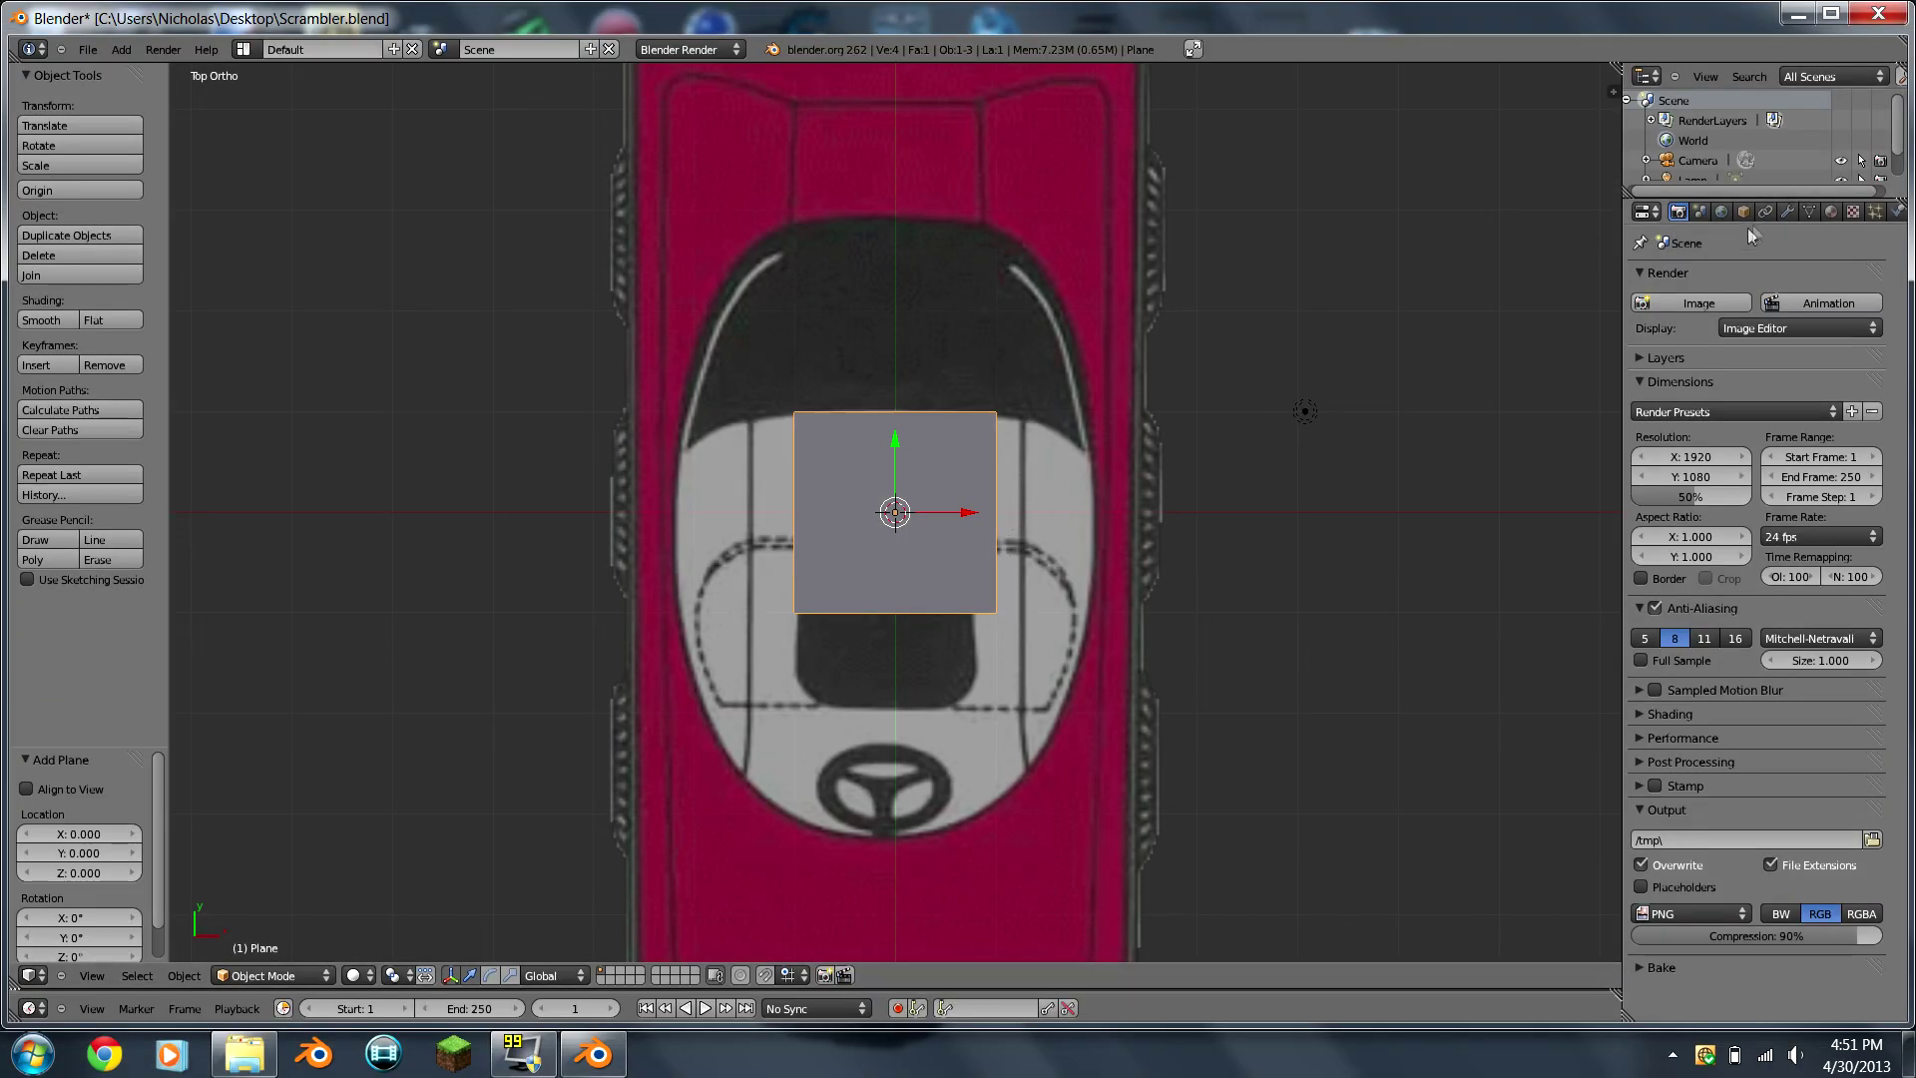
Step: Switch the plane to Edit Mode
key(Tab)
key(Tab)
key(Tab)
key(Tab)
key(Tab)
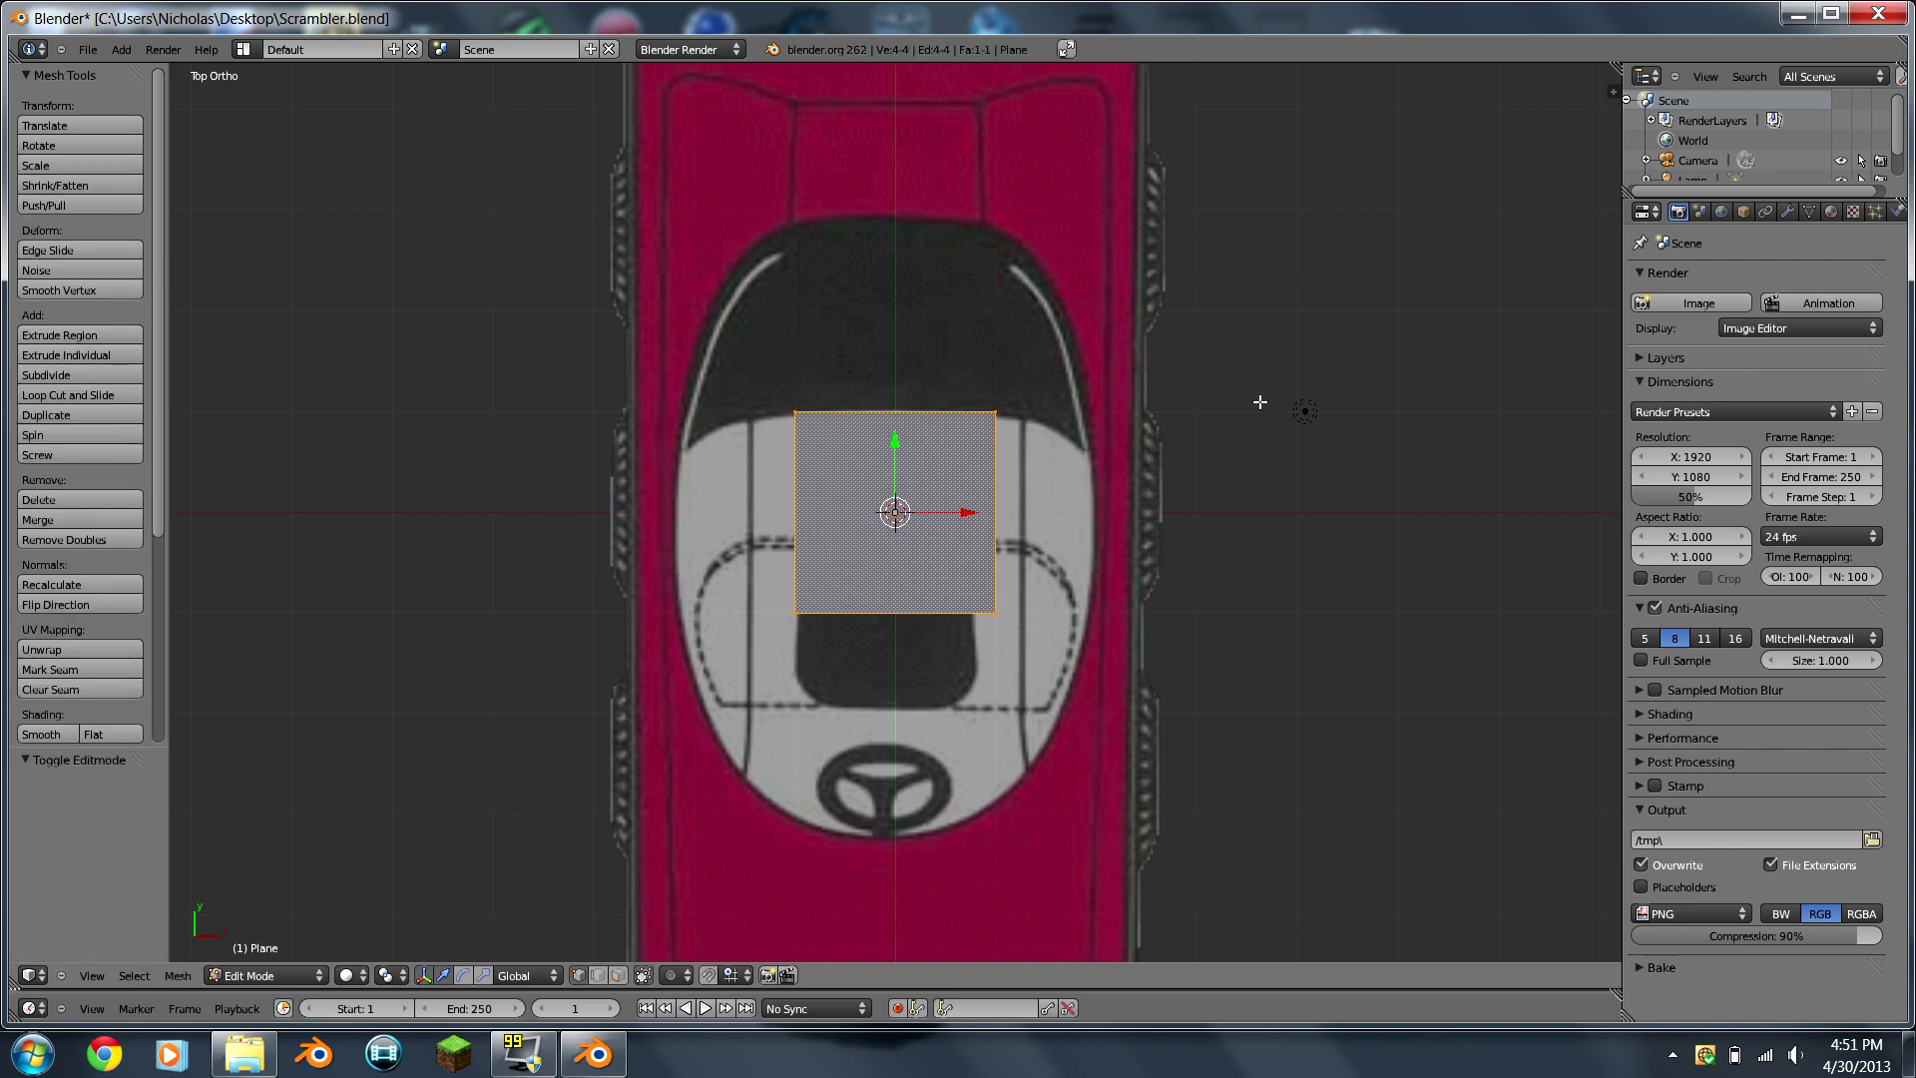
key(Tab)
key(Tab)
Step: Add a Mirror modifier to the plane
click(1786, 213)
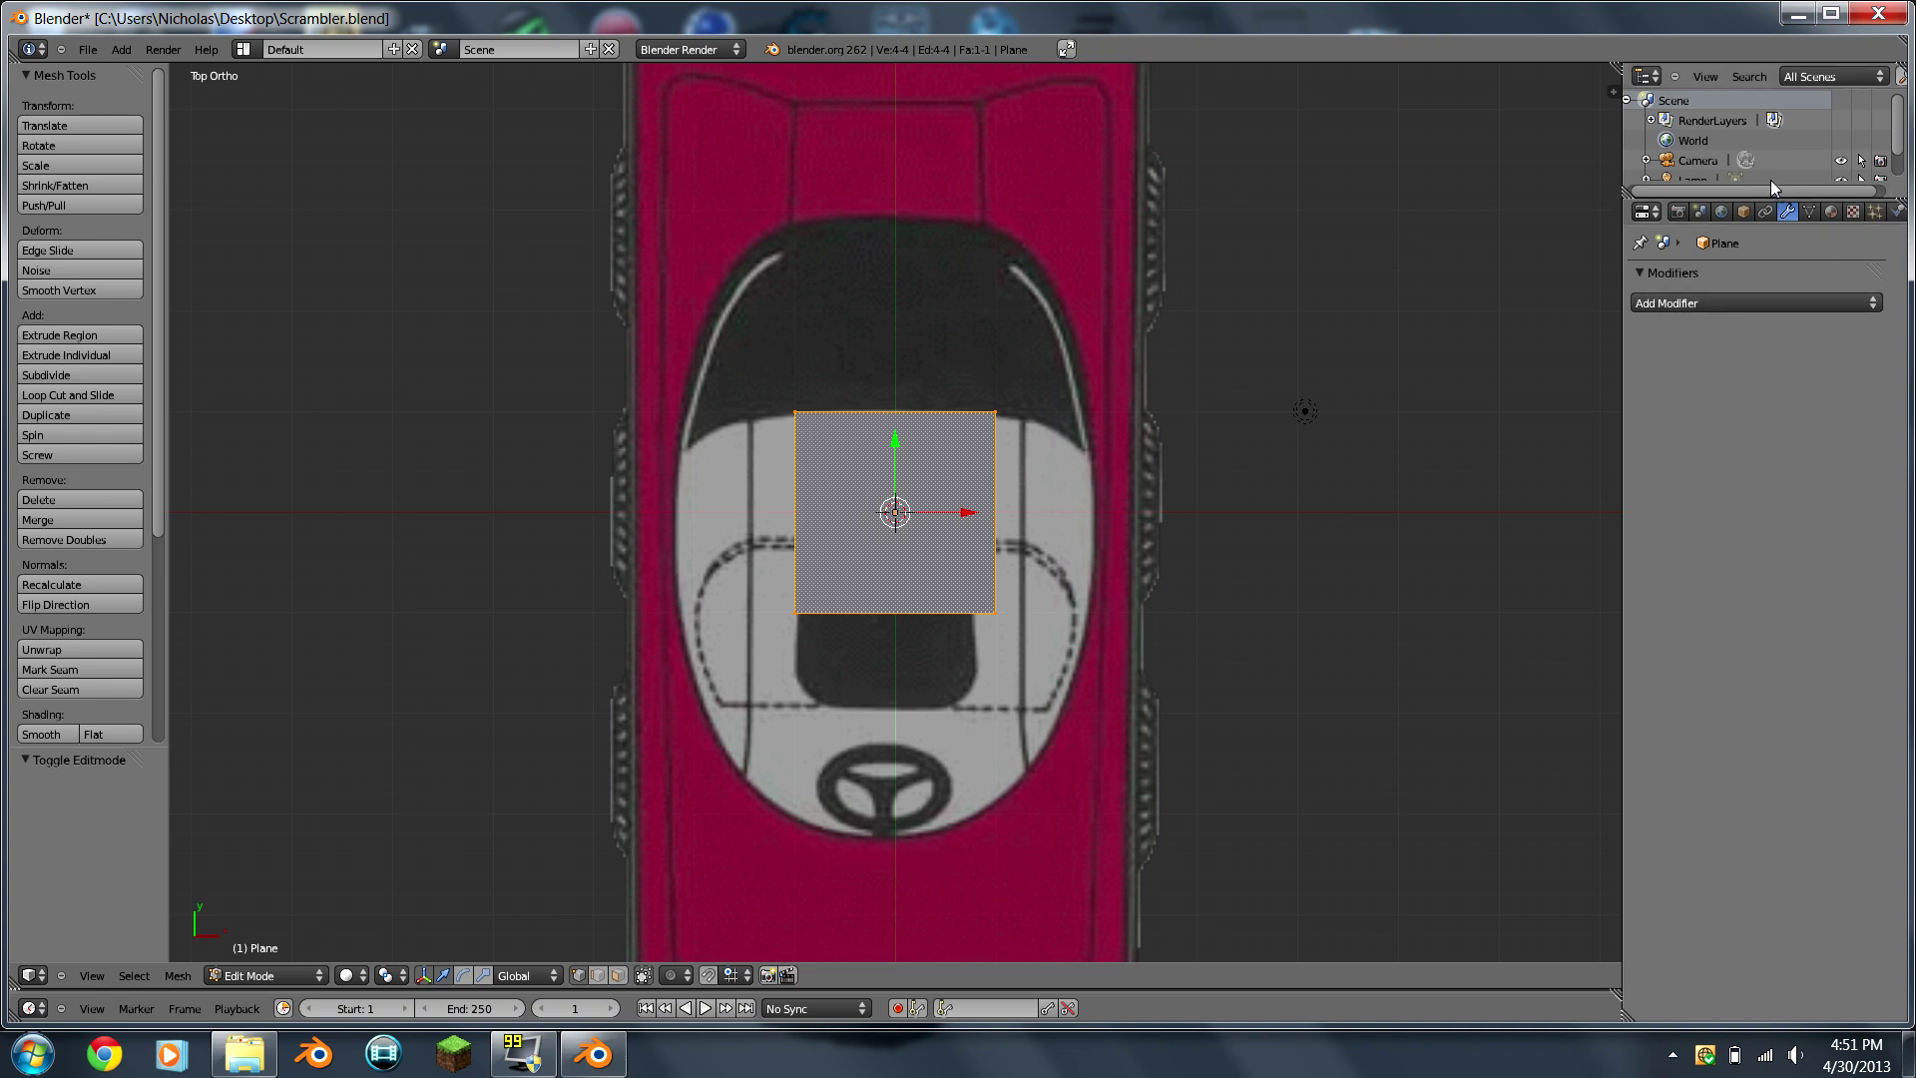
click(1751, 302)
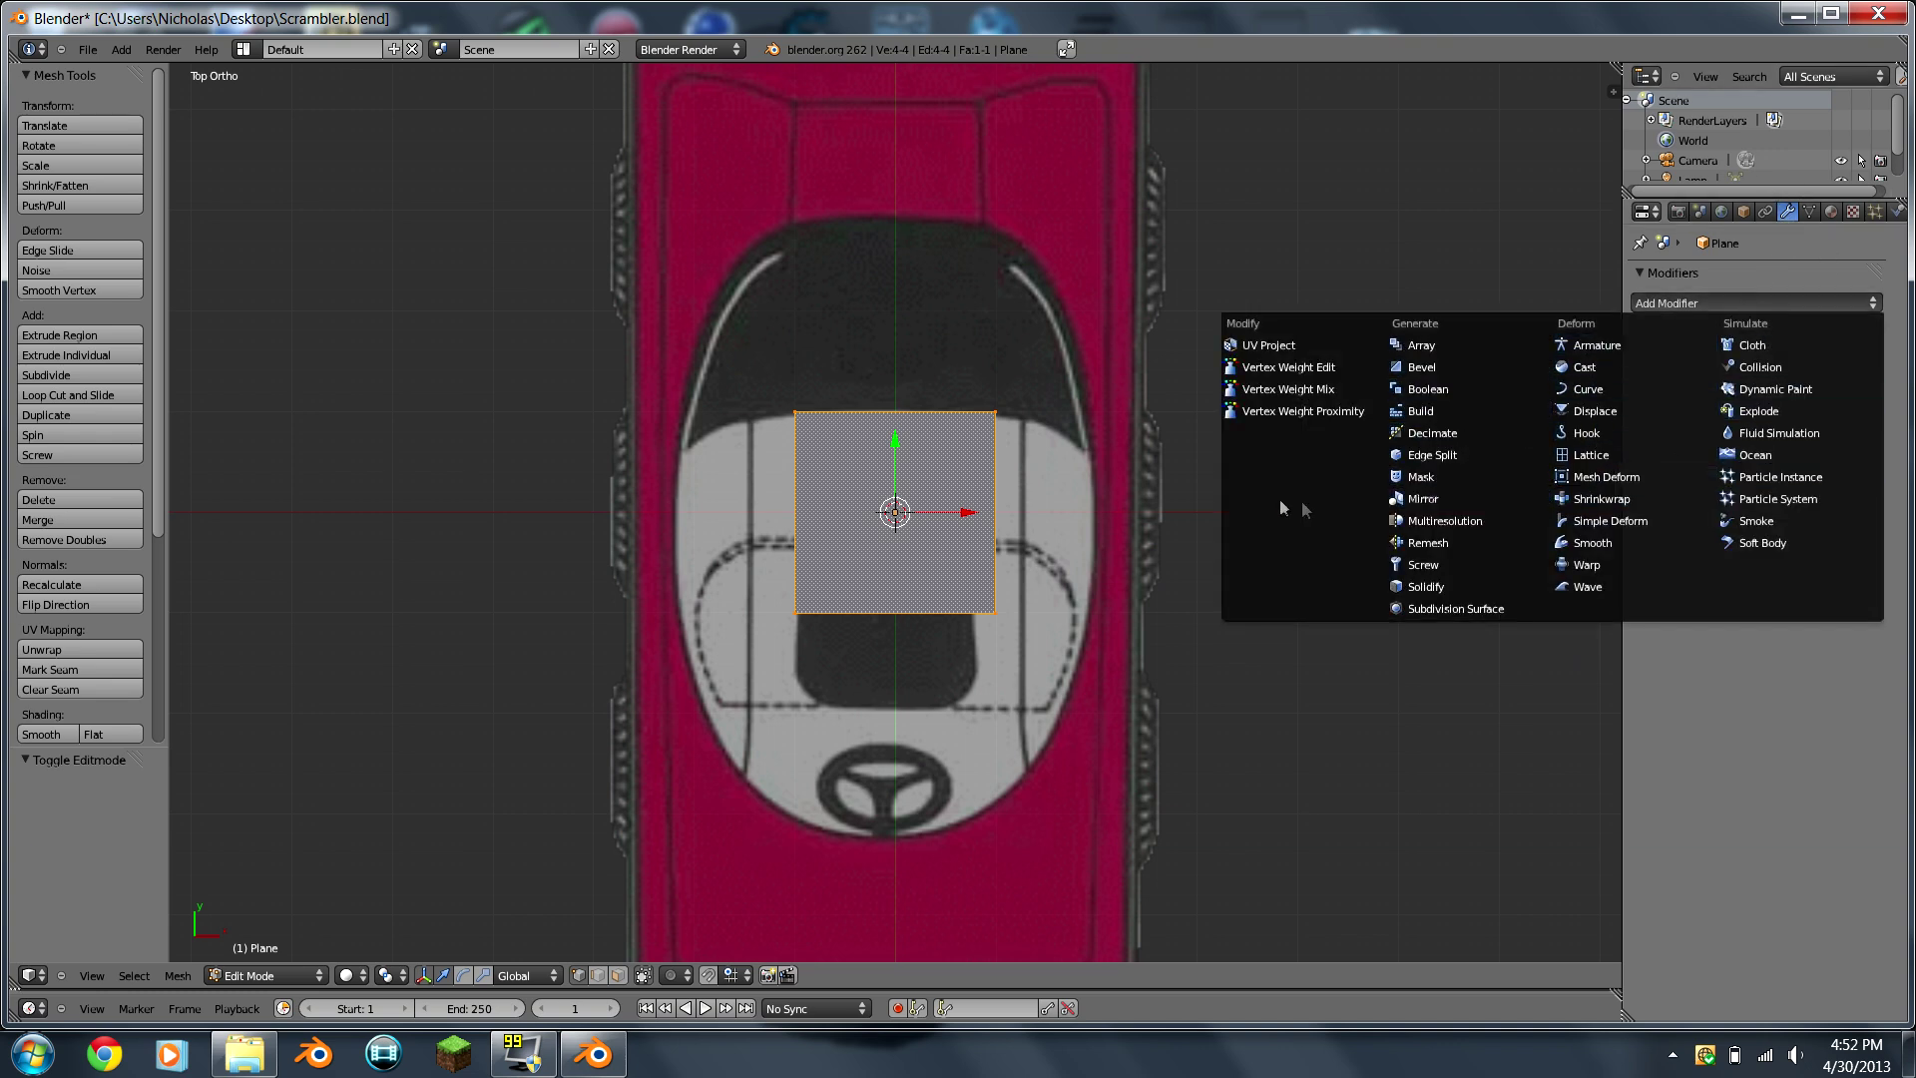
click(1305, 411)
click(1746, 301)
click(1489, 495)
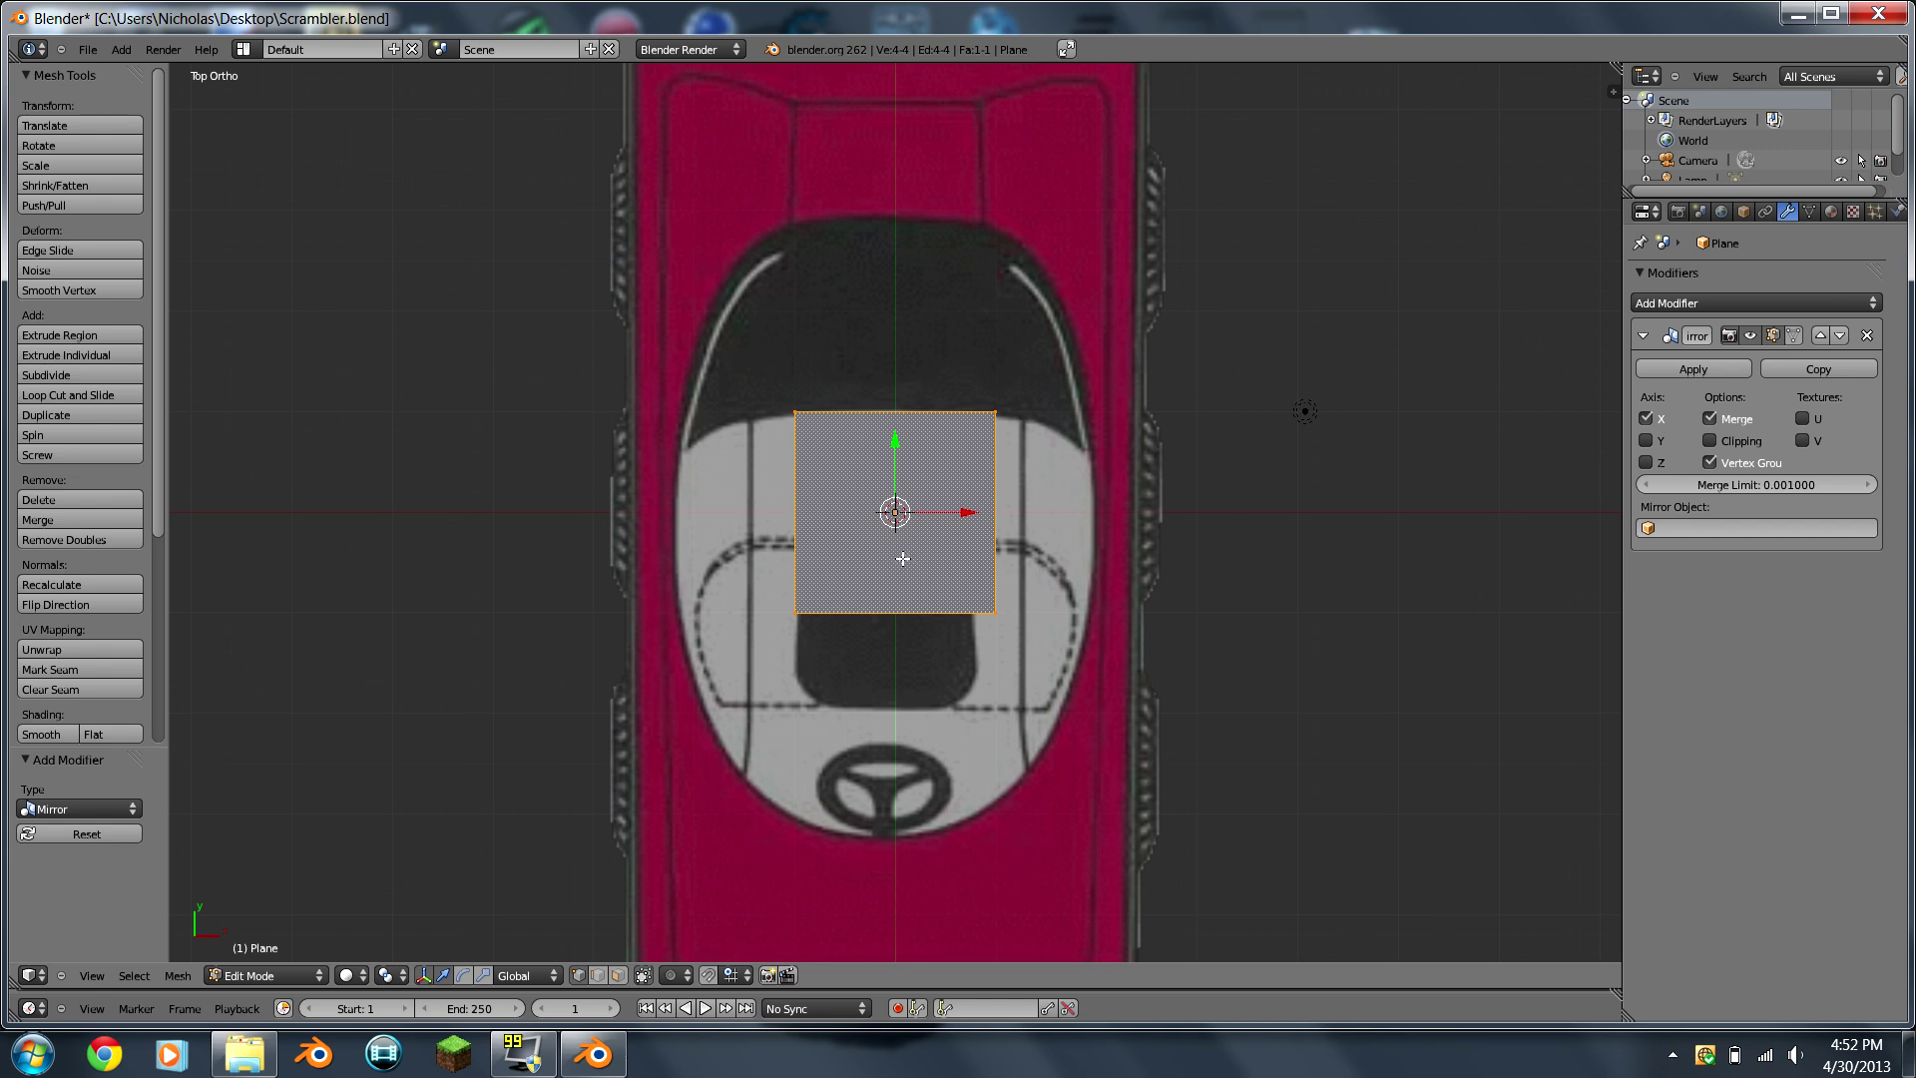
Step: Move the plane's geometry about 2.31 units along X and, in front view, rotate it 90° around Y
key(g)
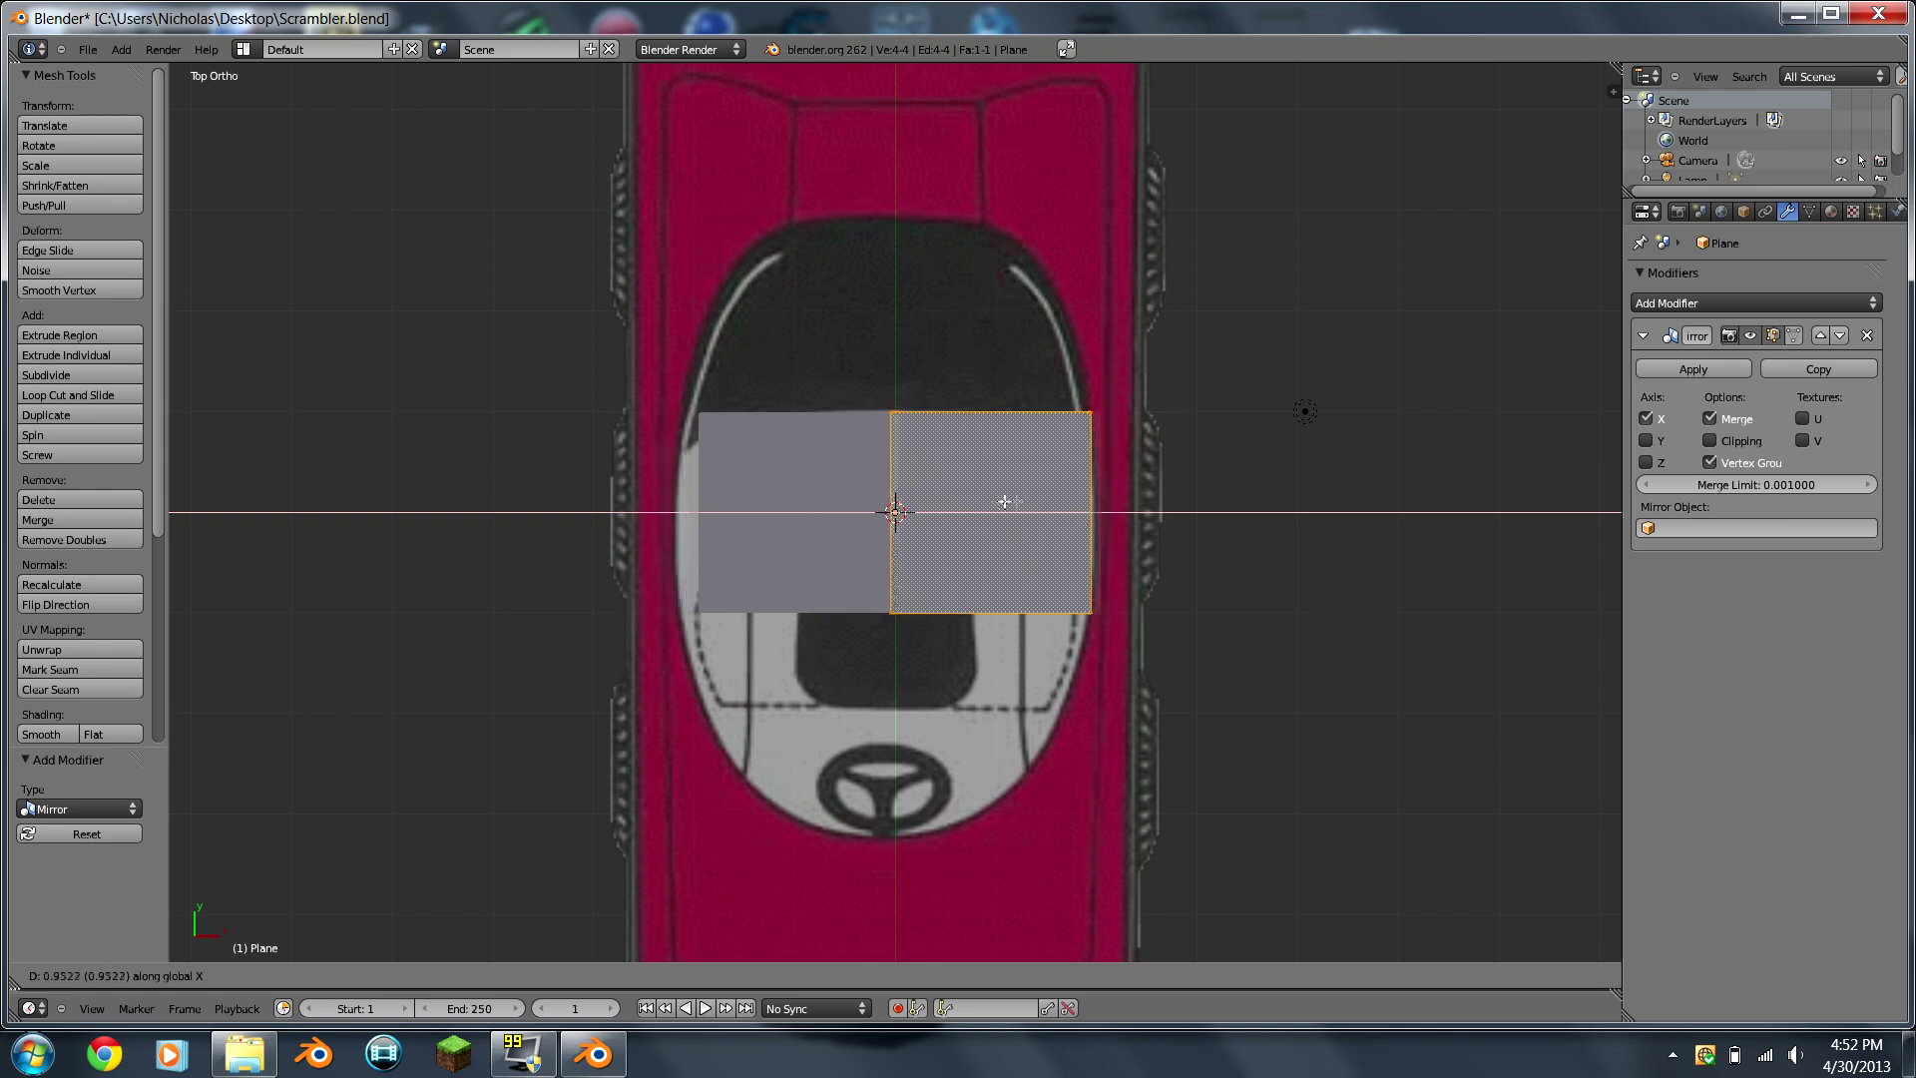
click(1131, 500)
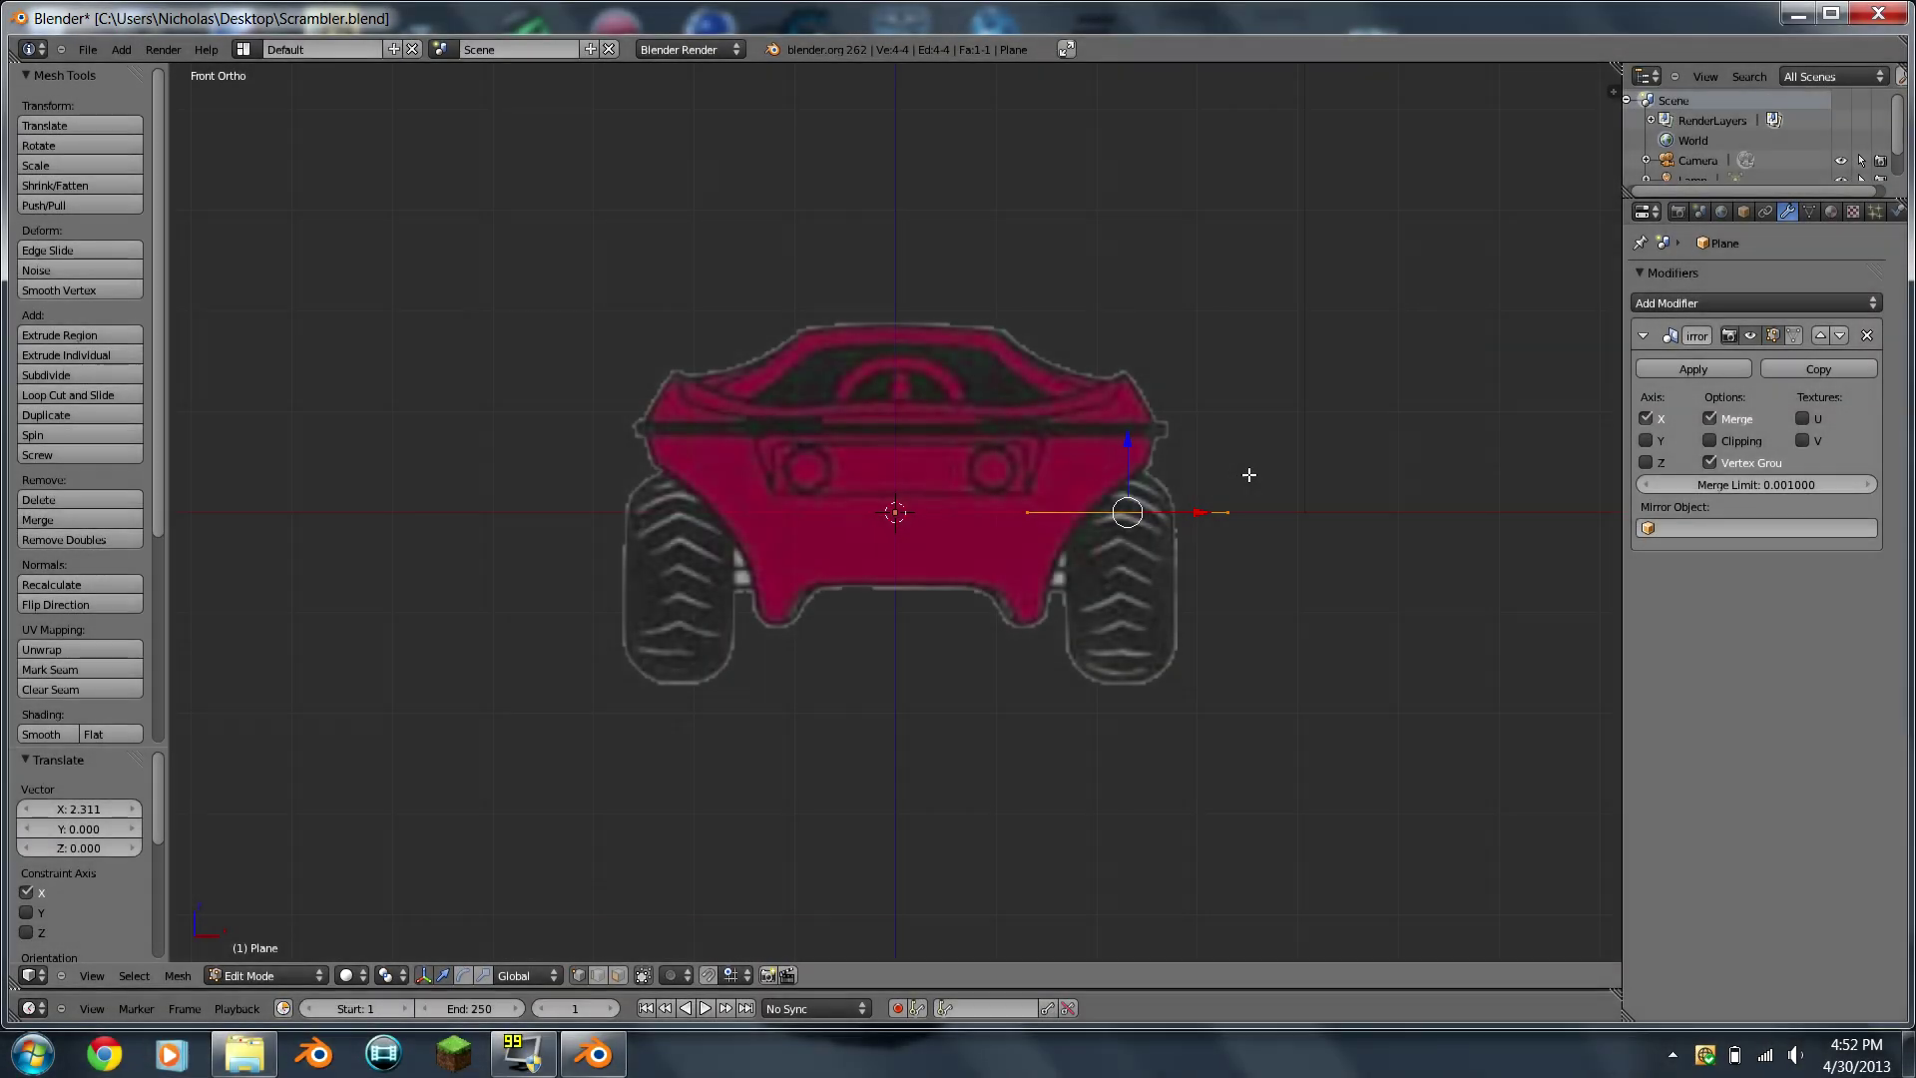
scroll(1148, 479, up, 3)
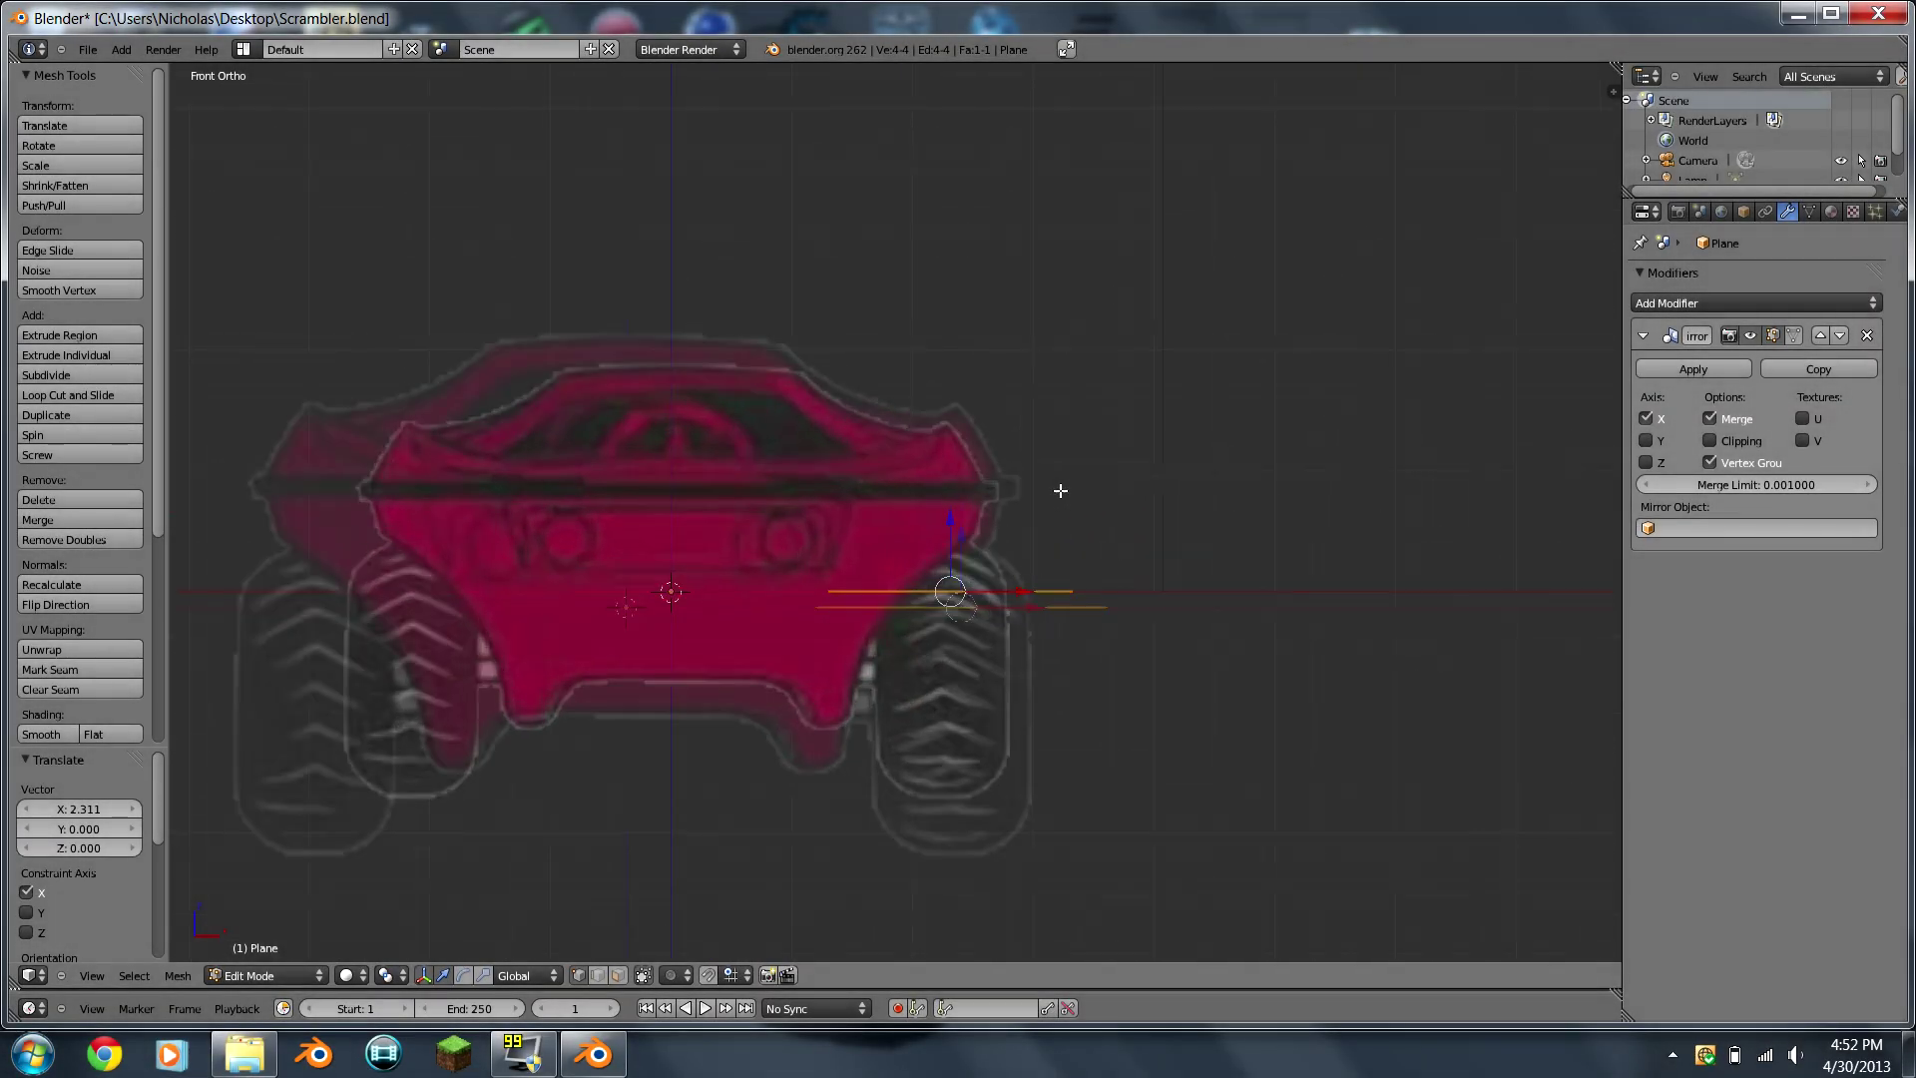
scroll(1265, 699, down, 3)
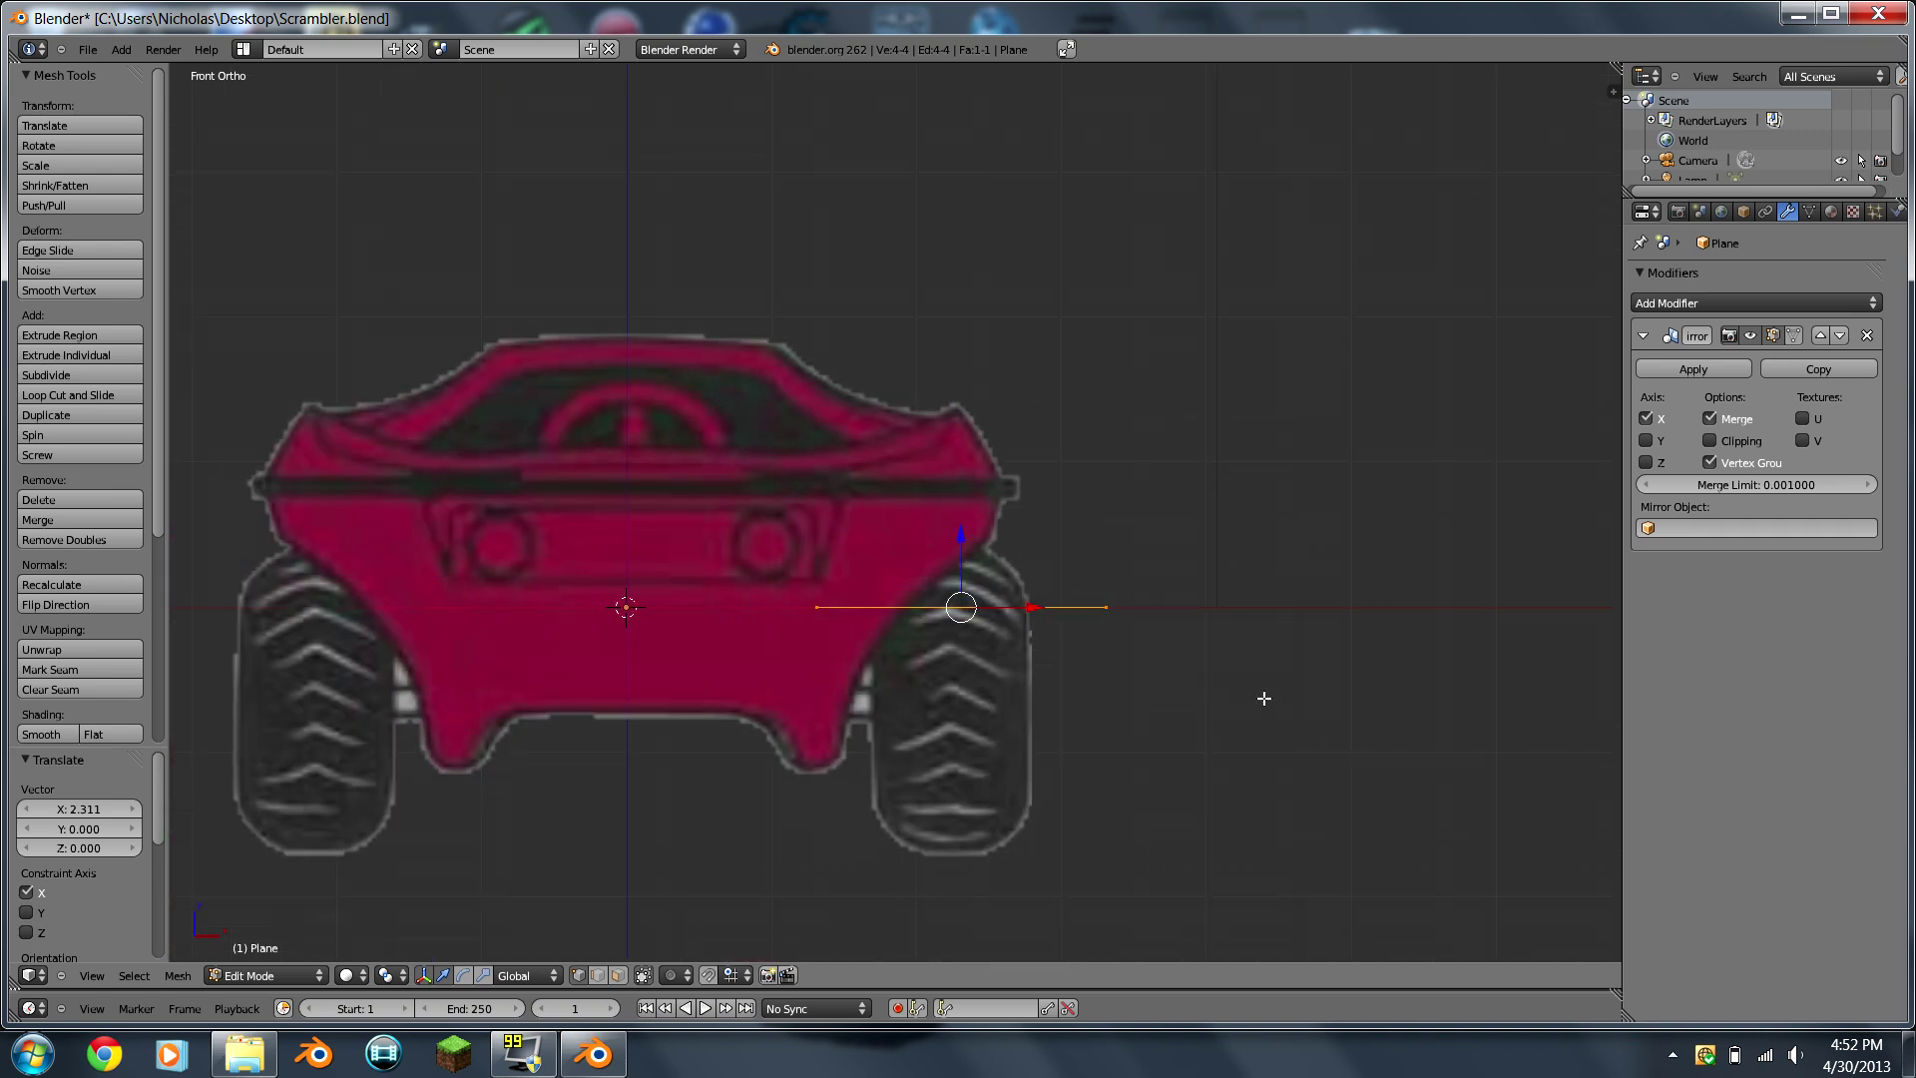
key(r)
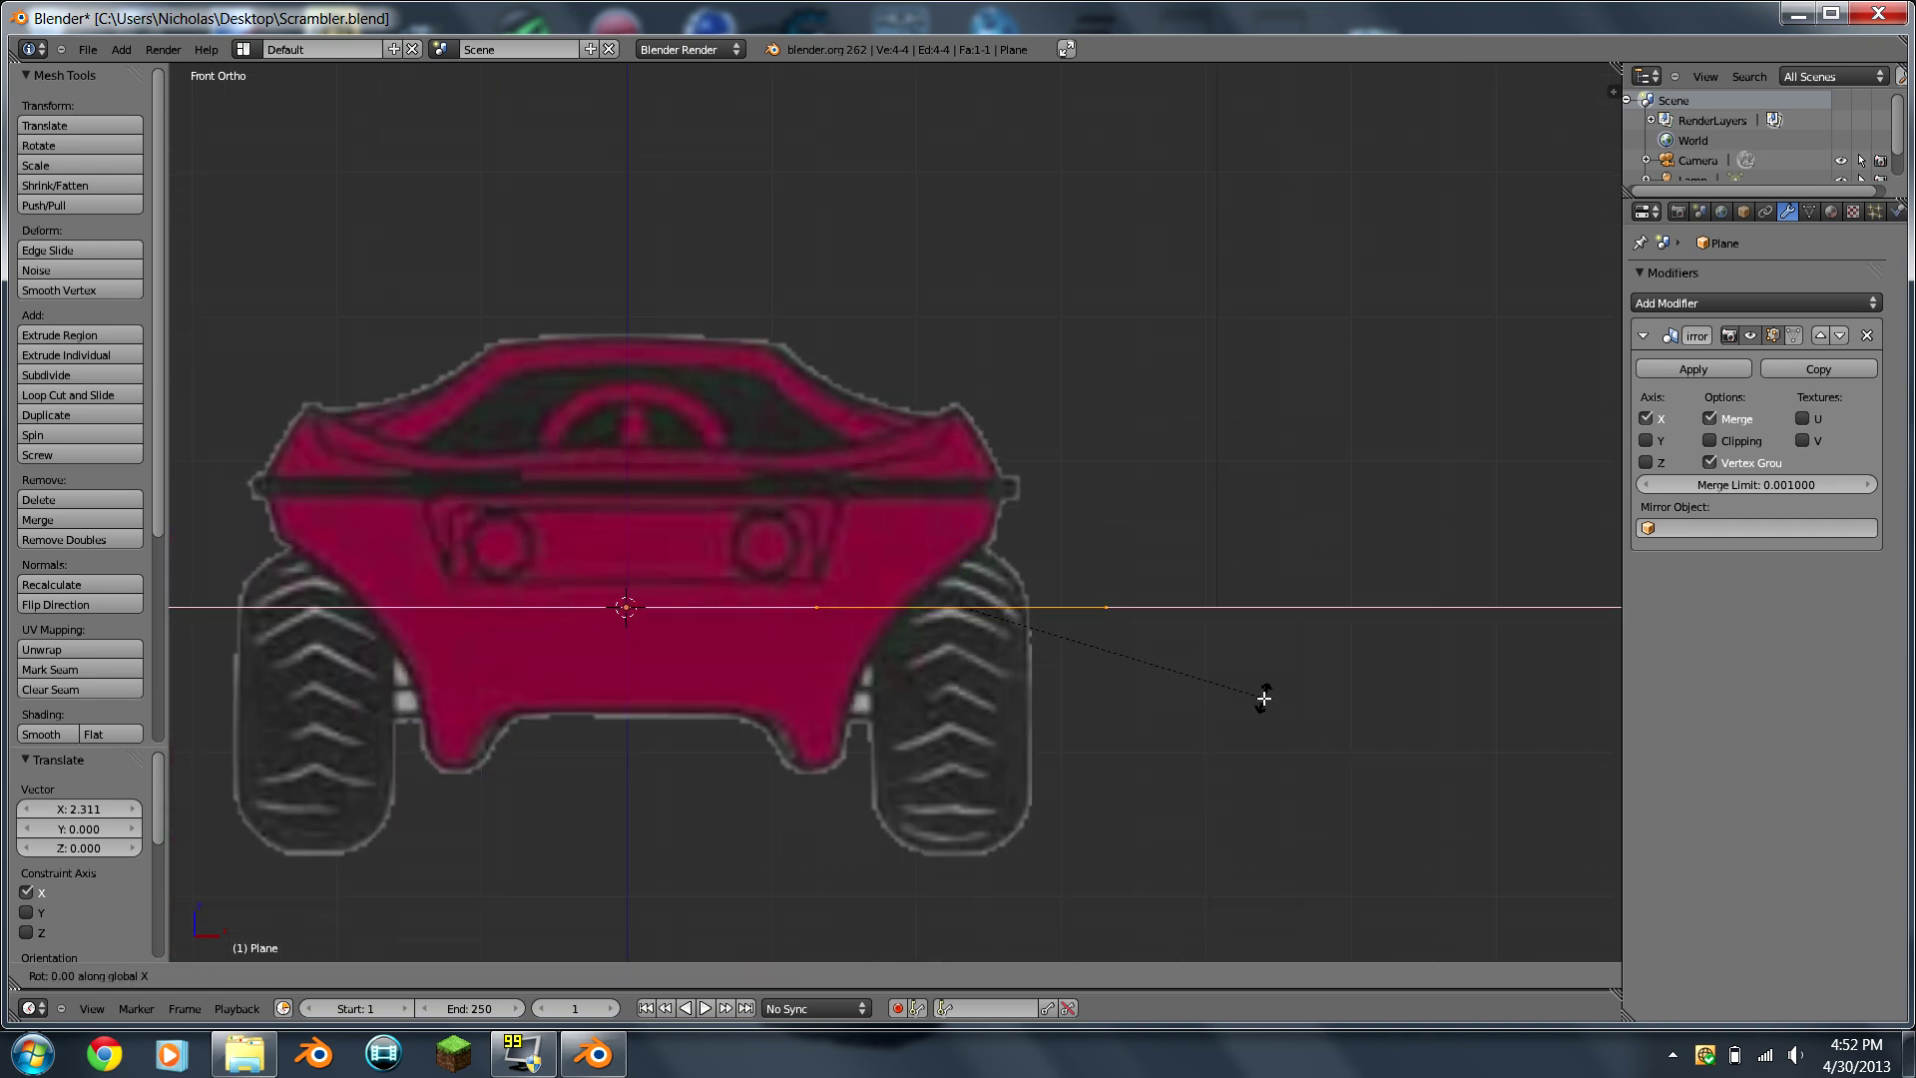
key(x)
key(y)
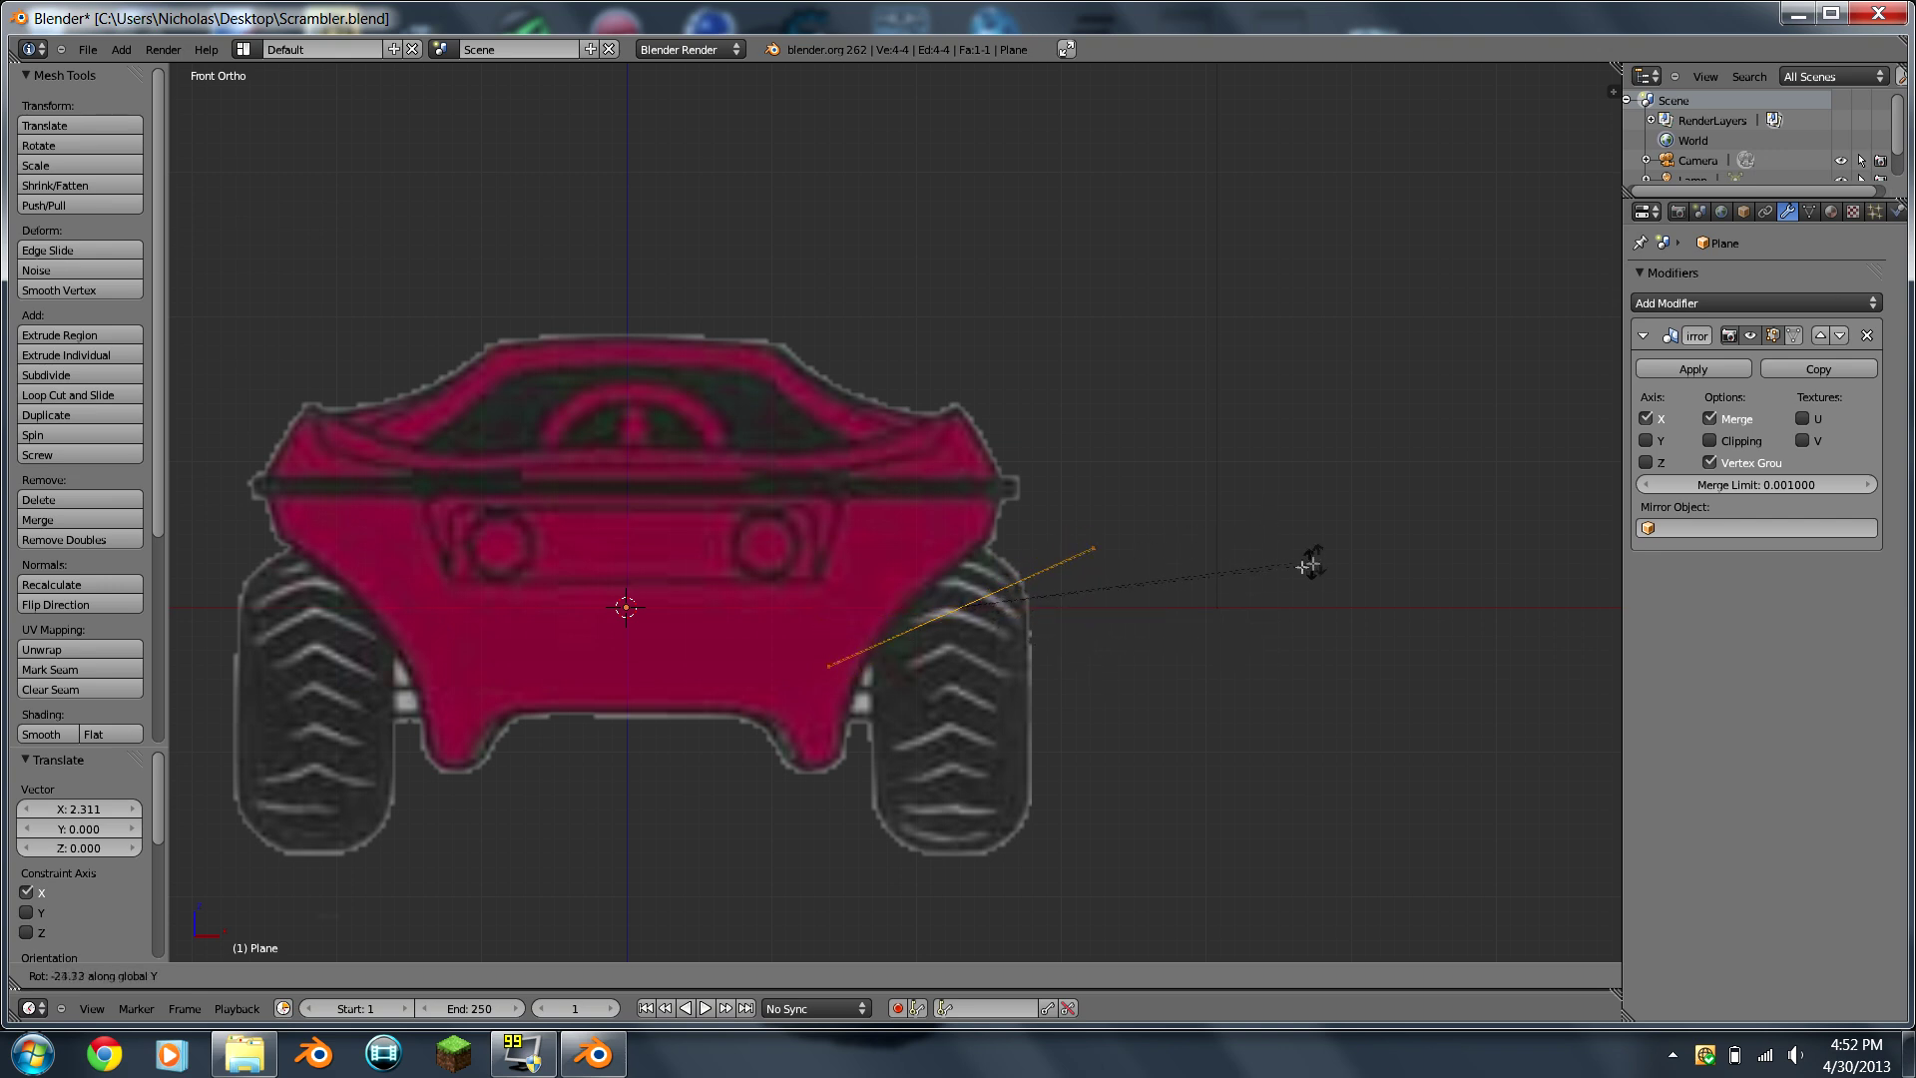
text(90)
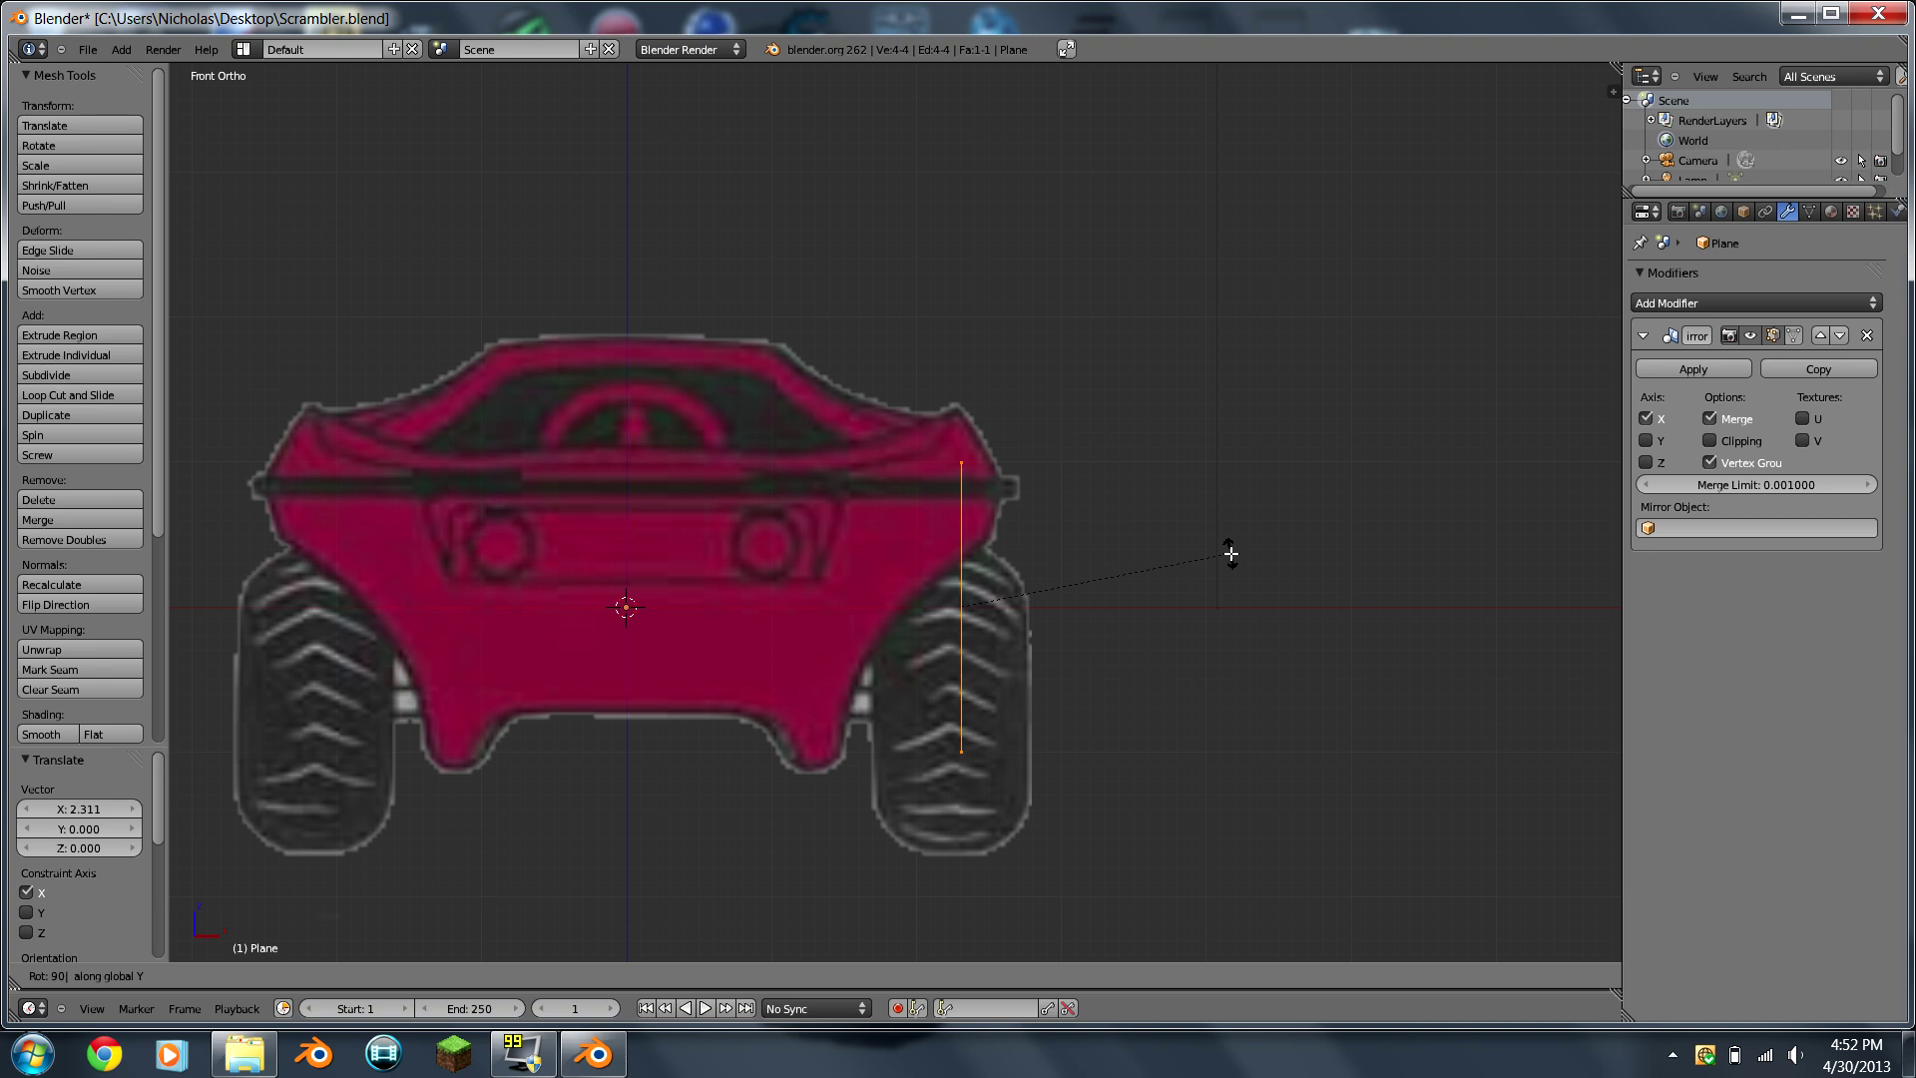
key(Return)
Step: Move the upright plane onto the body's outer side edge in front view, about 0.26 in X and 0.71 in Z
scroll(915, 695, up, 4)
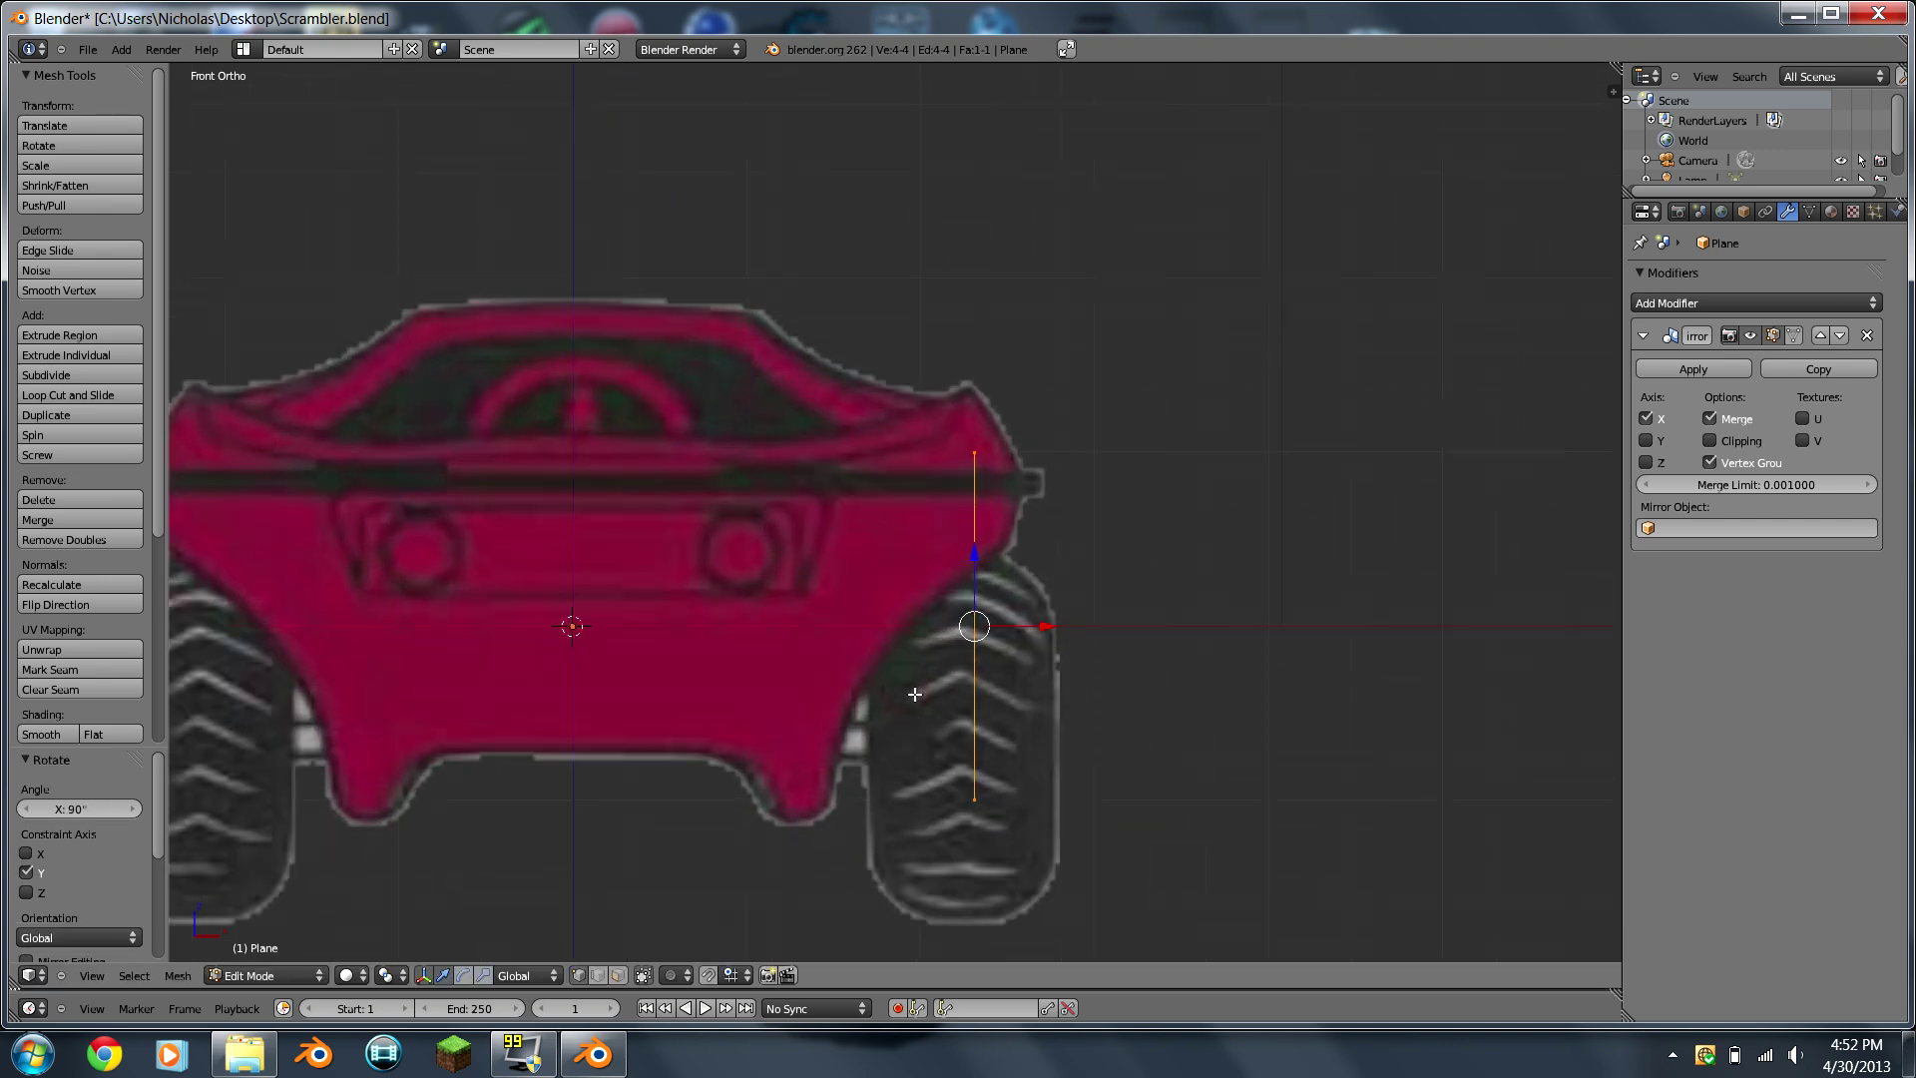
scroll(920, 734, down, 3)
key(g)
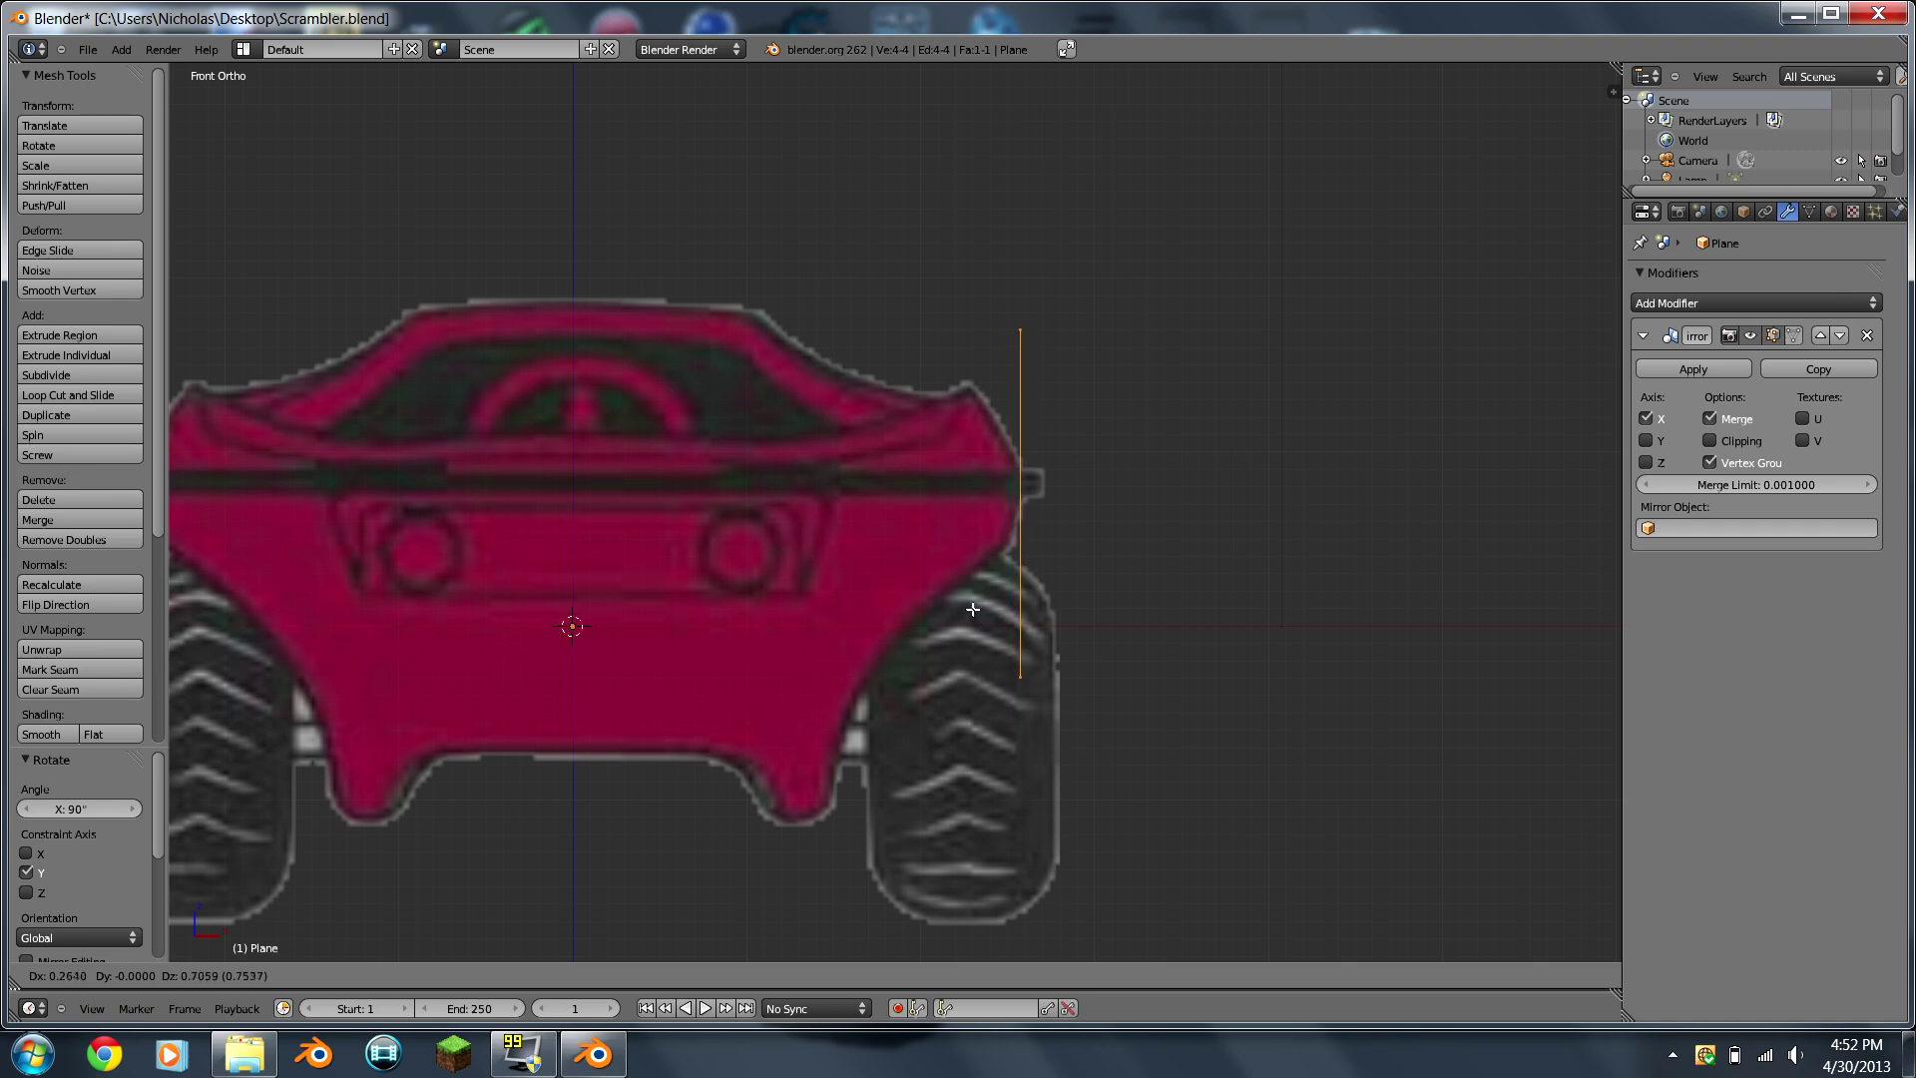
click(974, 609)
scroll(975, 609, up, 4)
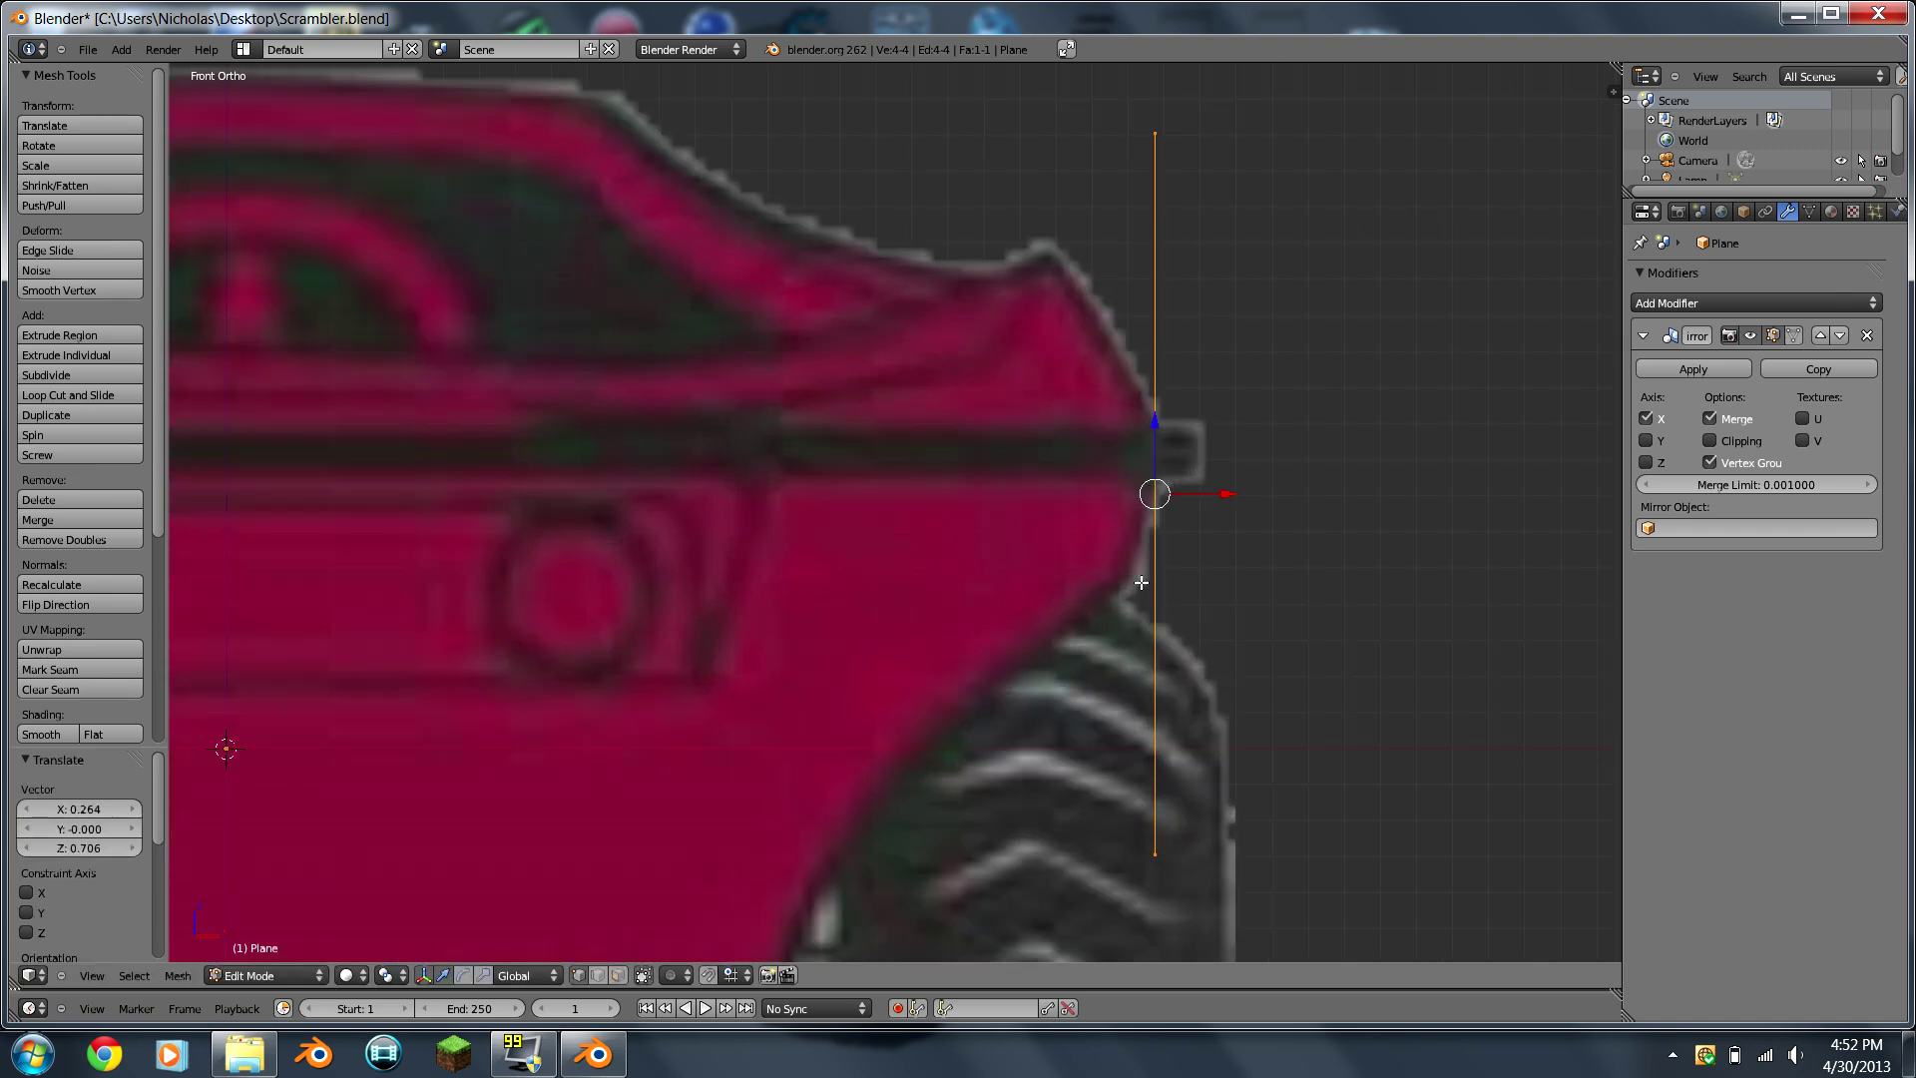
Step: Scale the upright plane down to about 0.12 of its size beside the body's trim strip
scroll(924, 531, down, 2)
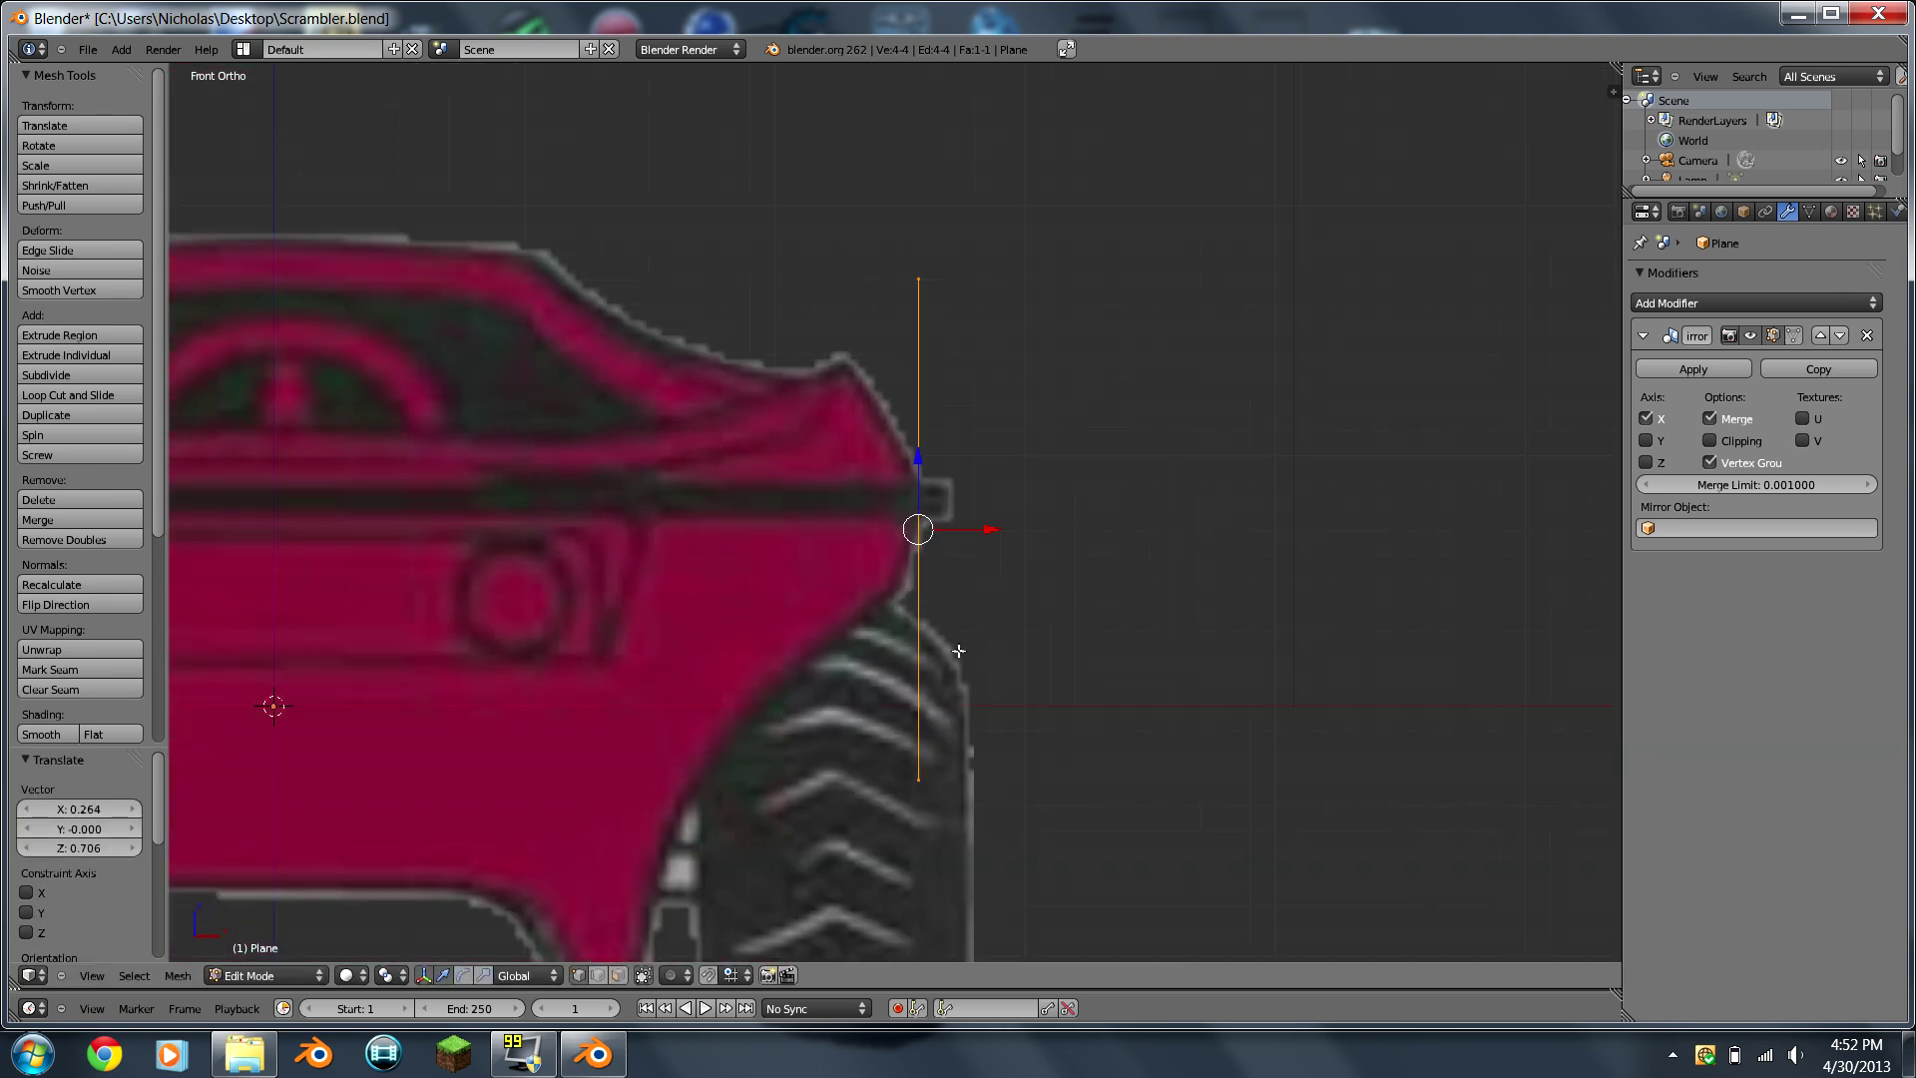
key(s)
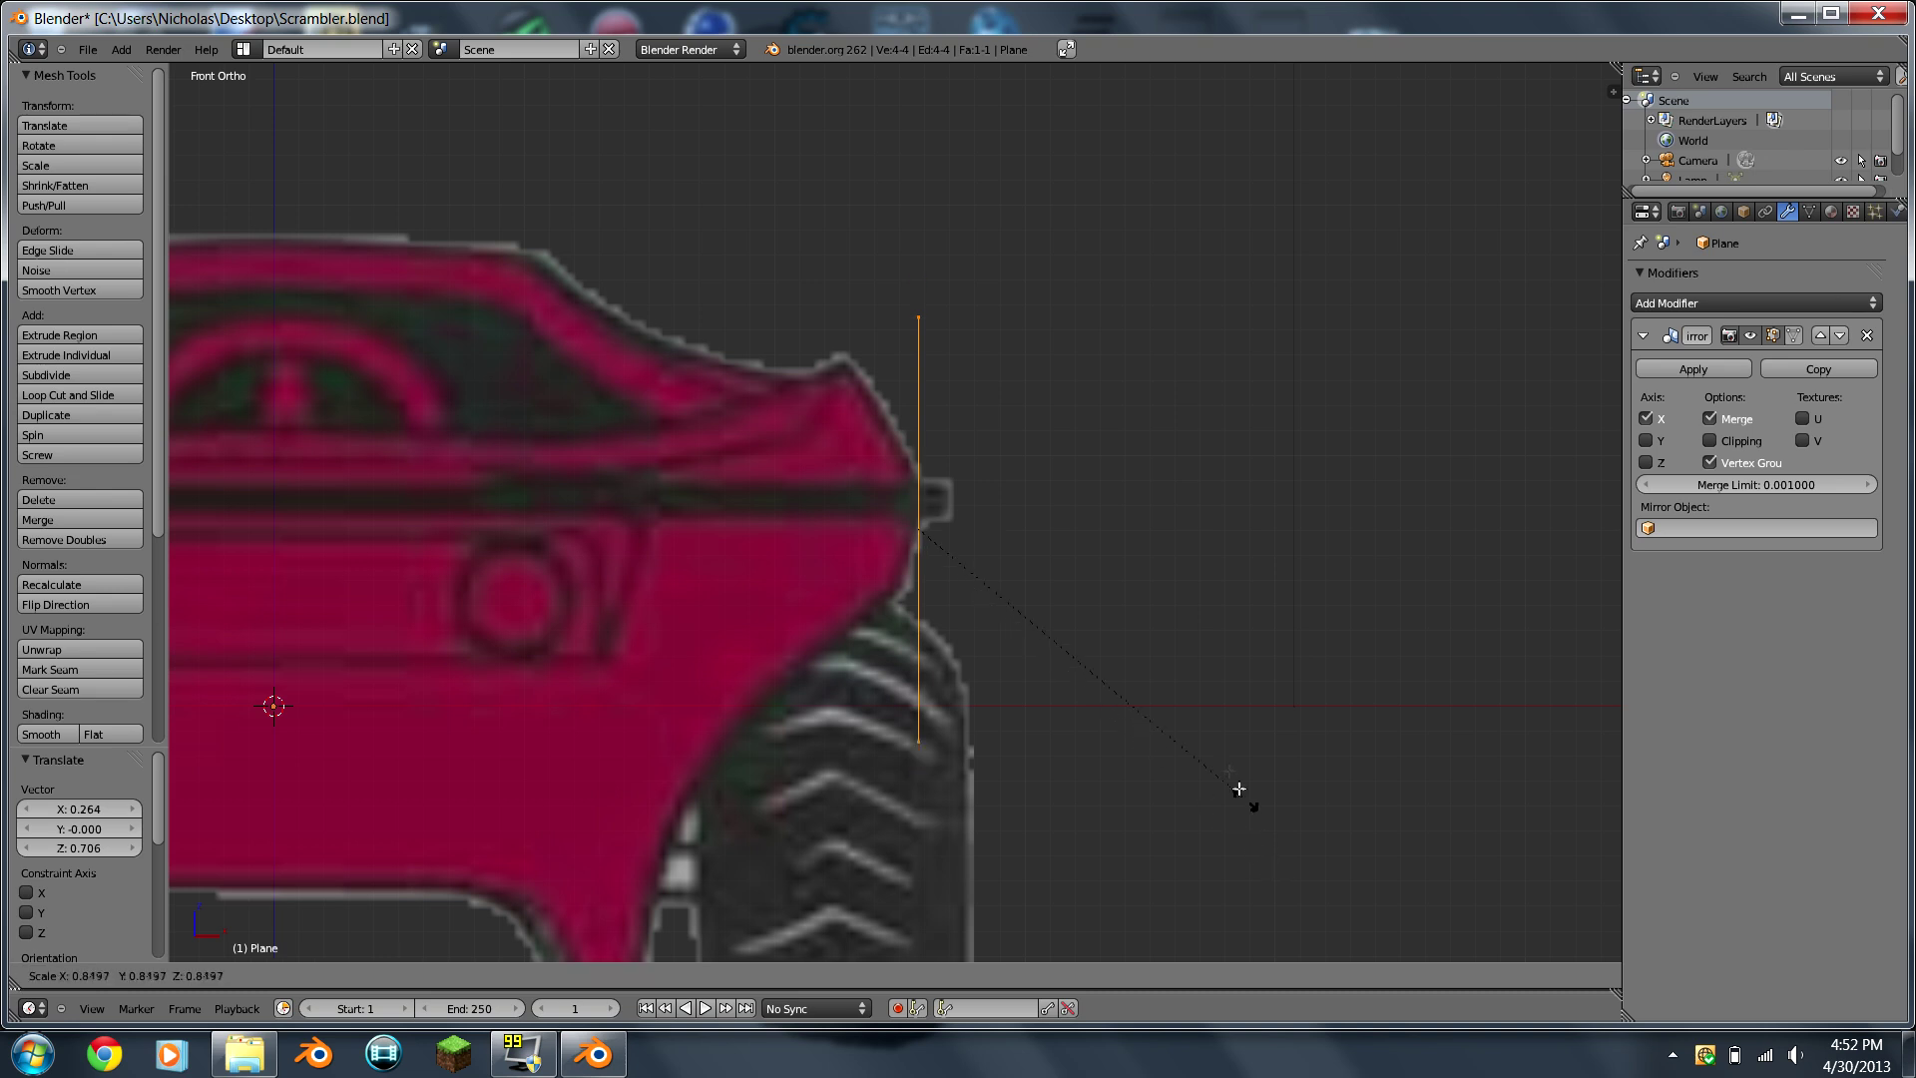
click(970, 562)
scroll(973, 559, up, 4)
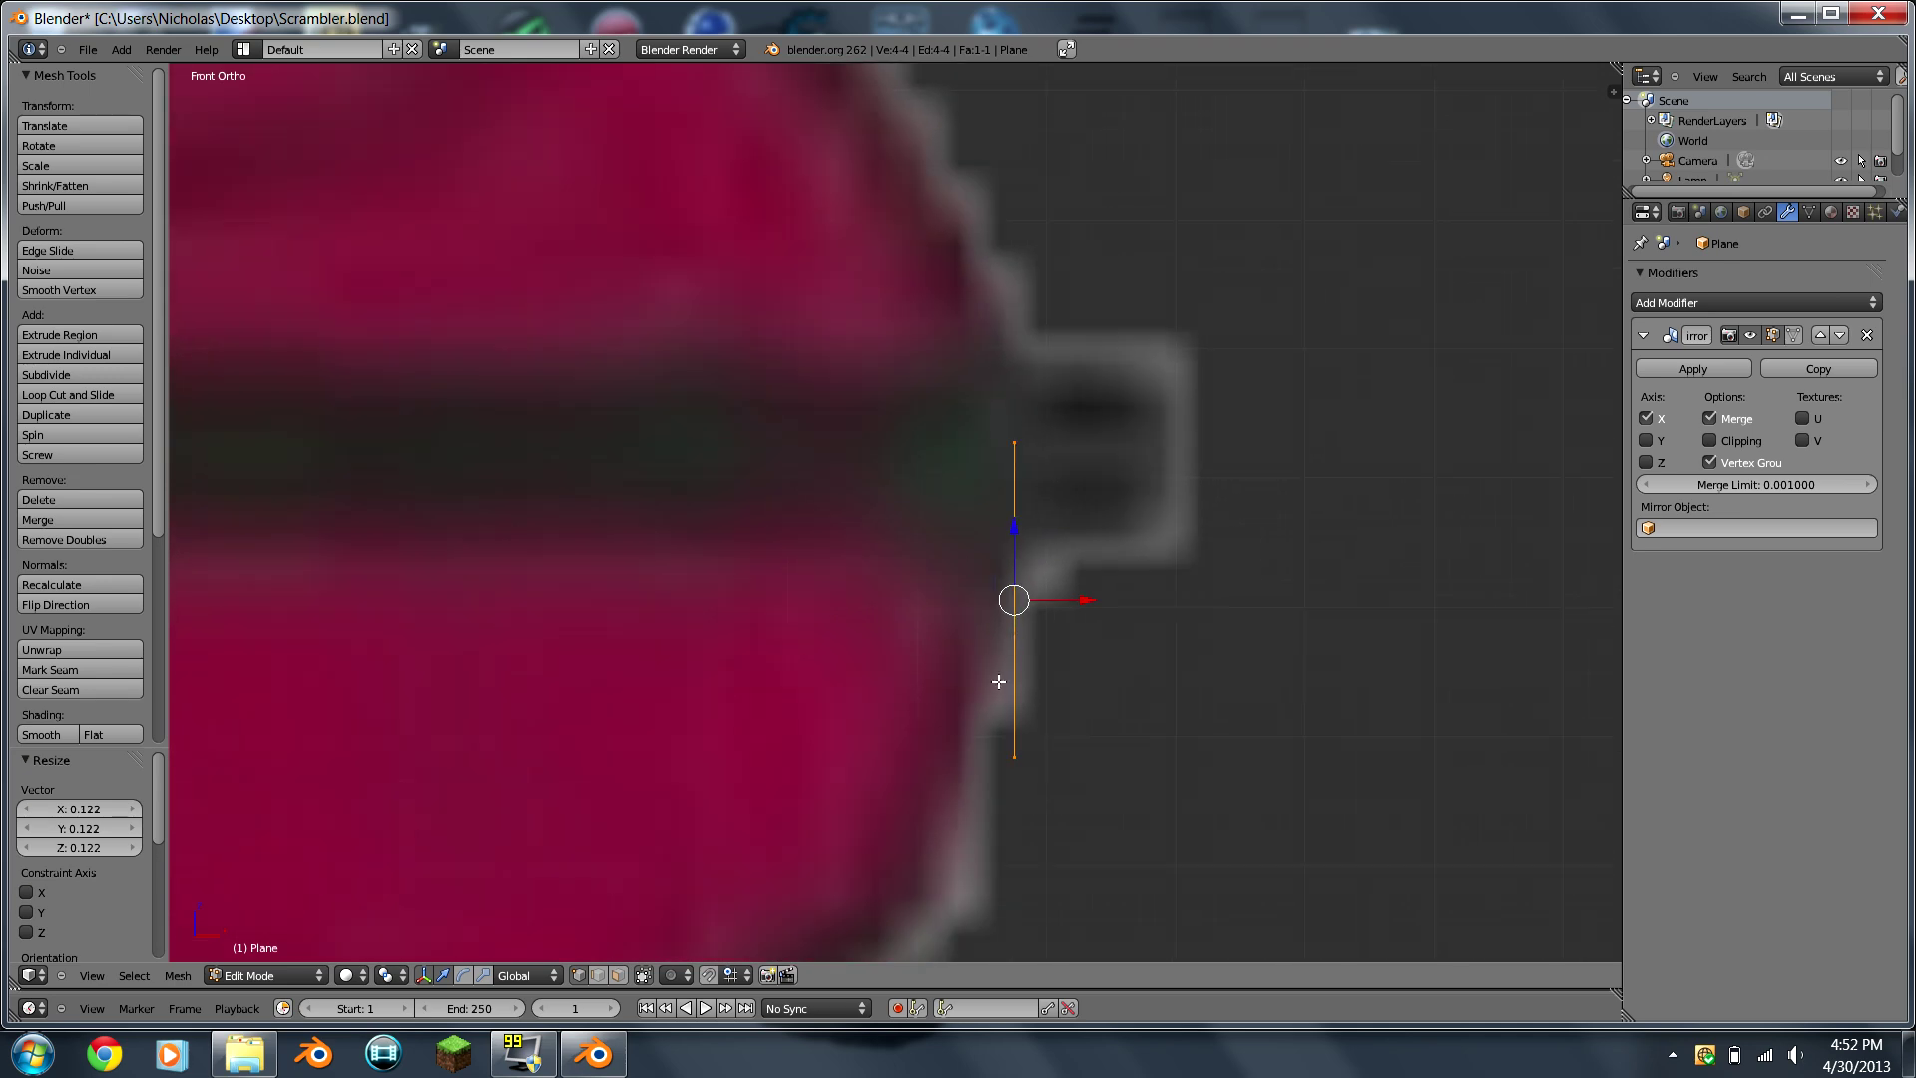
scroll(973, 658, down, 6)
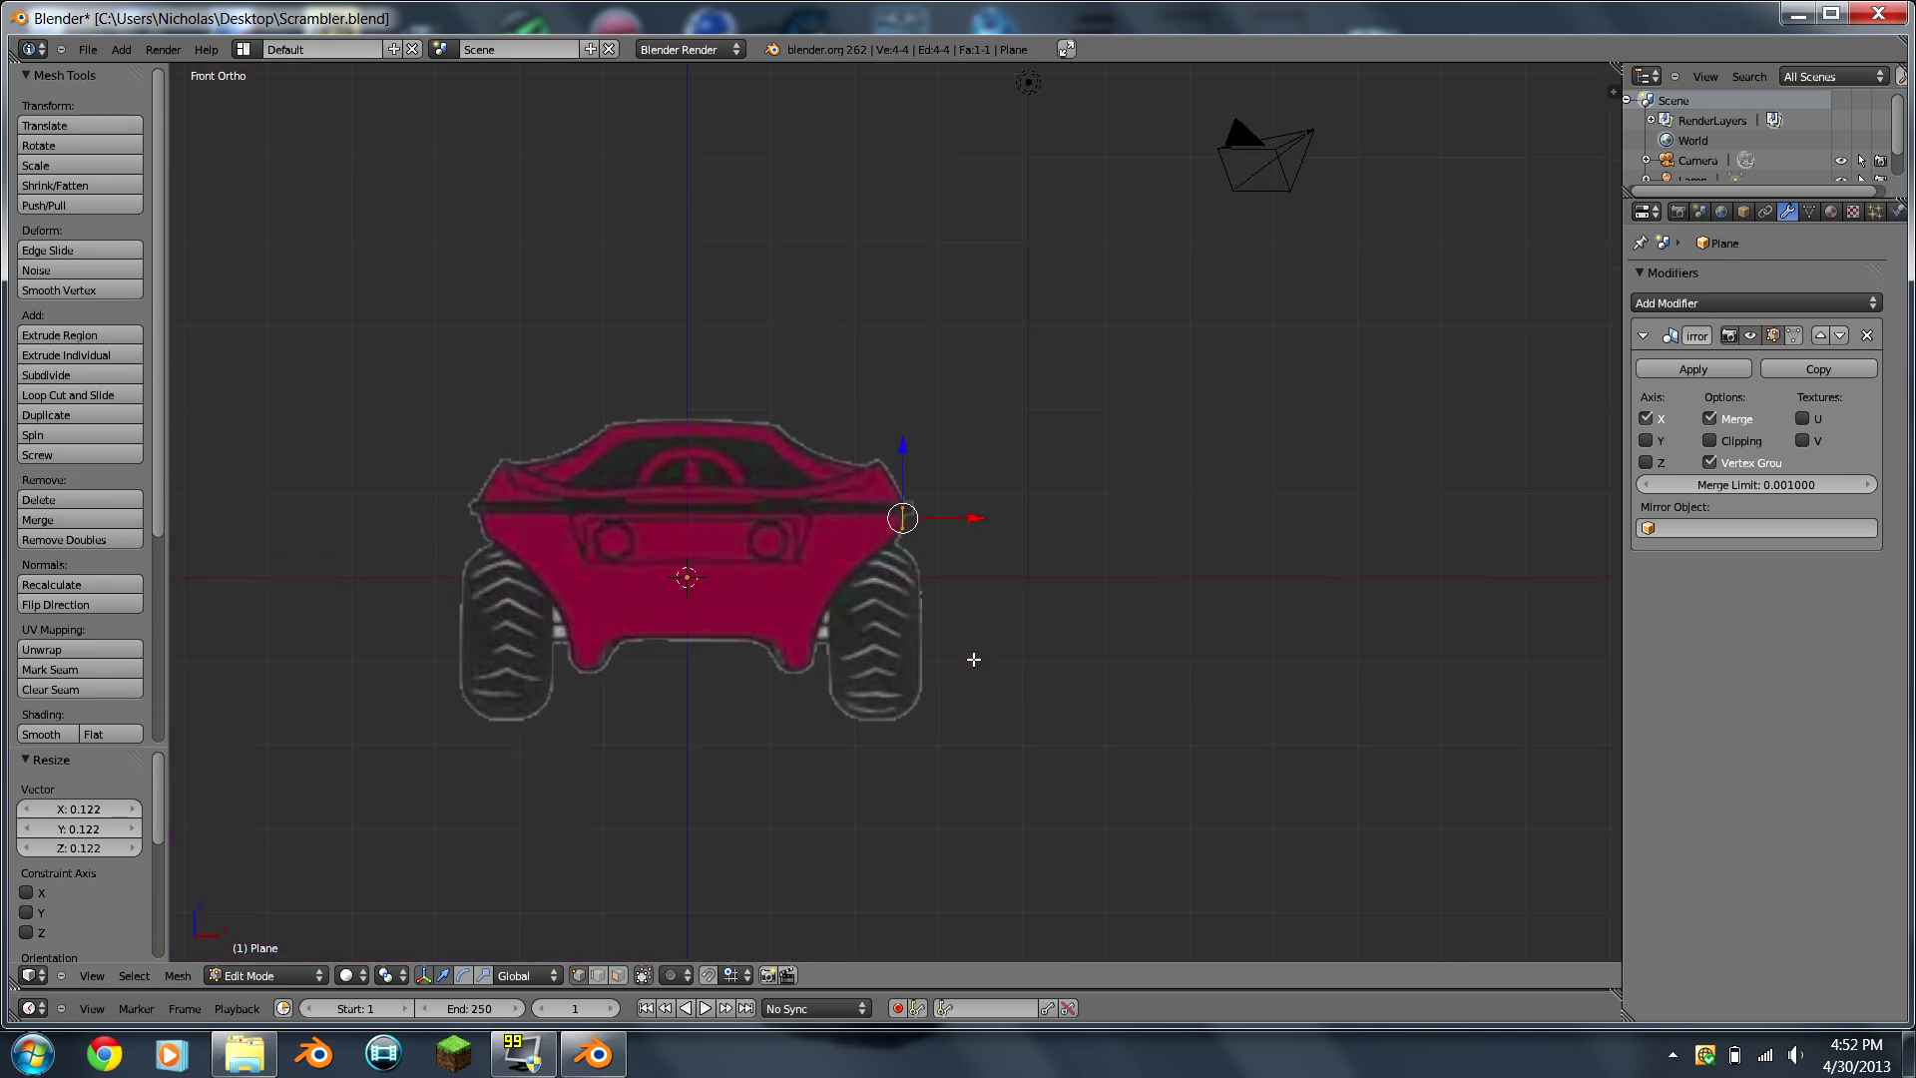
Step: Examine the small plane against the vehicle's side reference image in right view
key(KP_3)
scroll(1004, 629, up, 4)
scroll(1003, 624, down, 3)
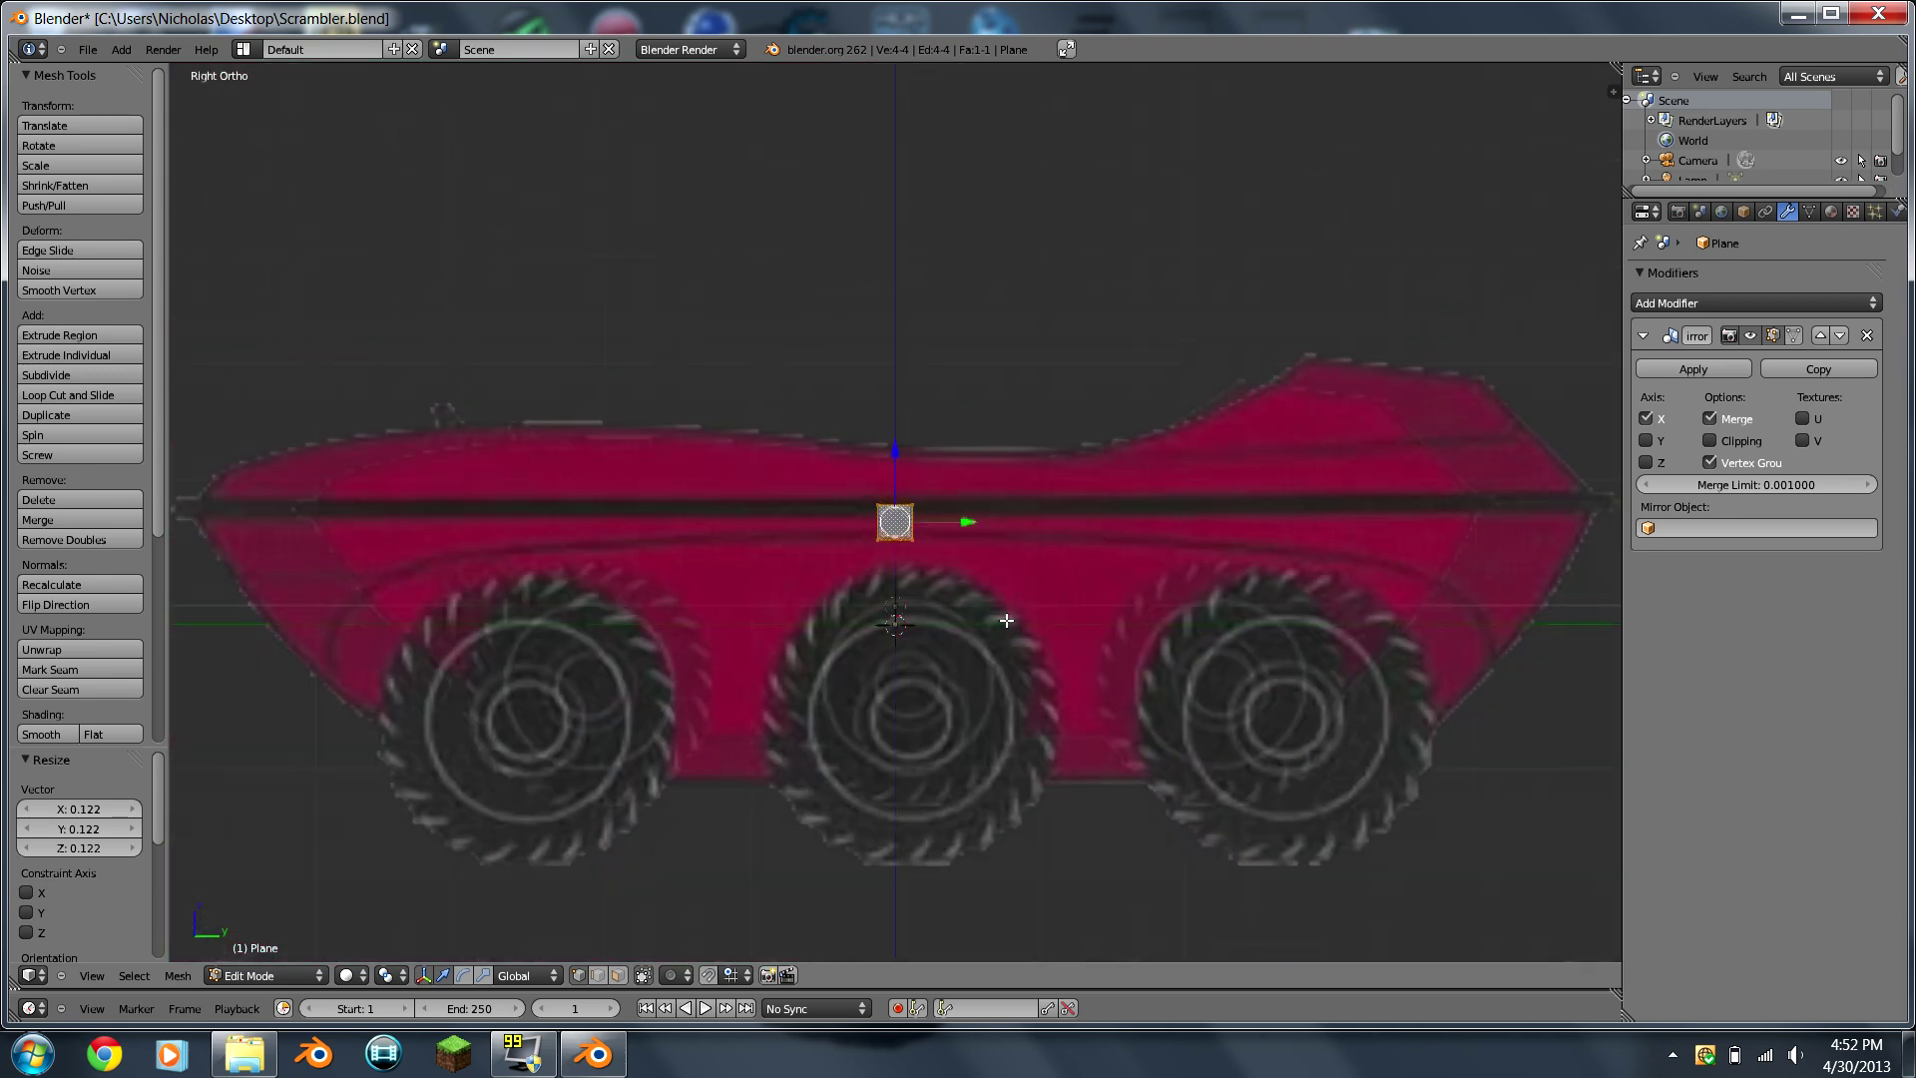
scroll(998, 606, up, 7)
scroll(998, 606, down, 5)
scroll(998, 606, up, 2)
scroll(998, 606, down, 1)
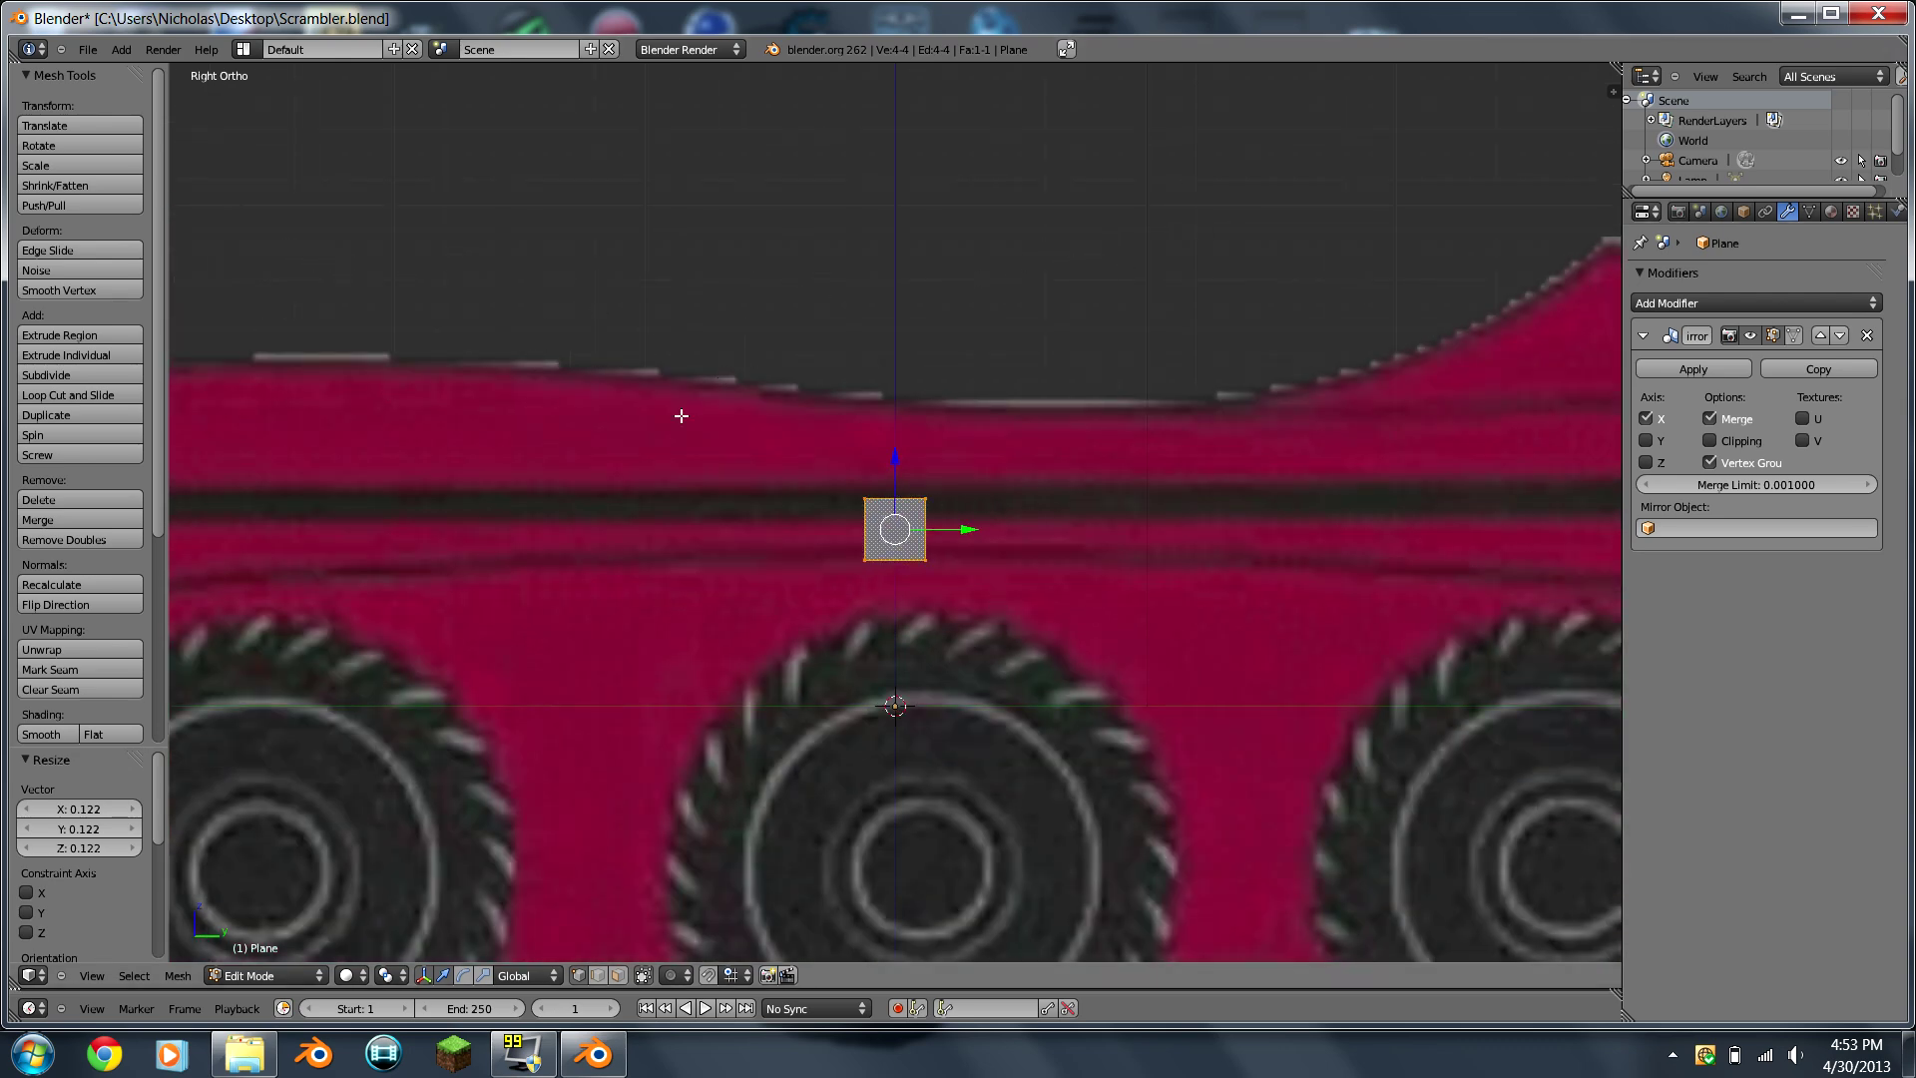
Step: Hide the tool shelf and maximize the 3D viewport in right view
key(t)
key(t)
key(t)
key(t)
drag(165, 122, 5, 142)
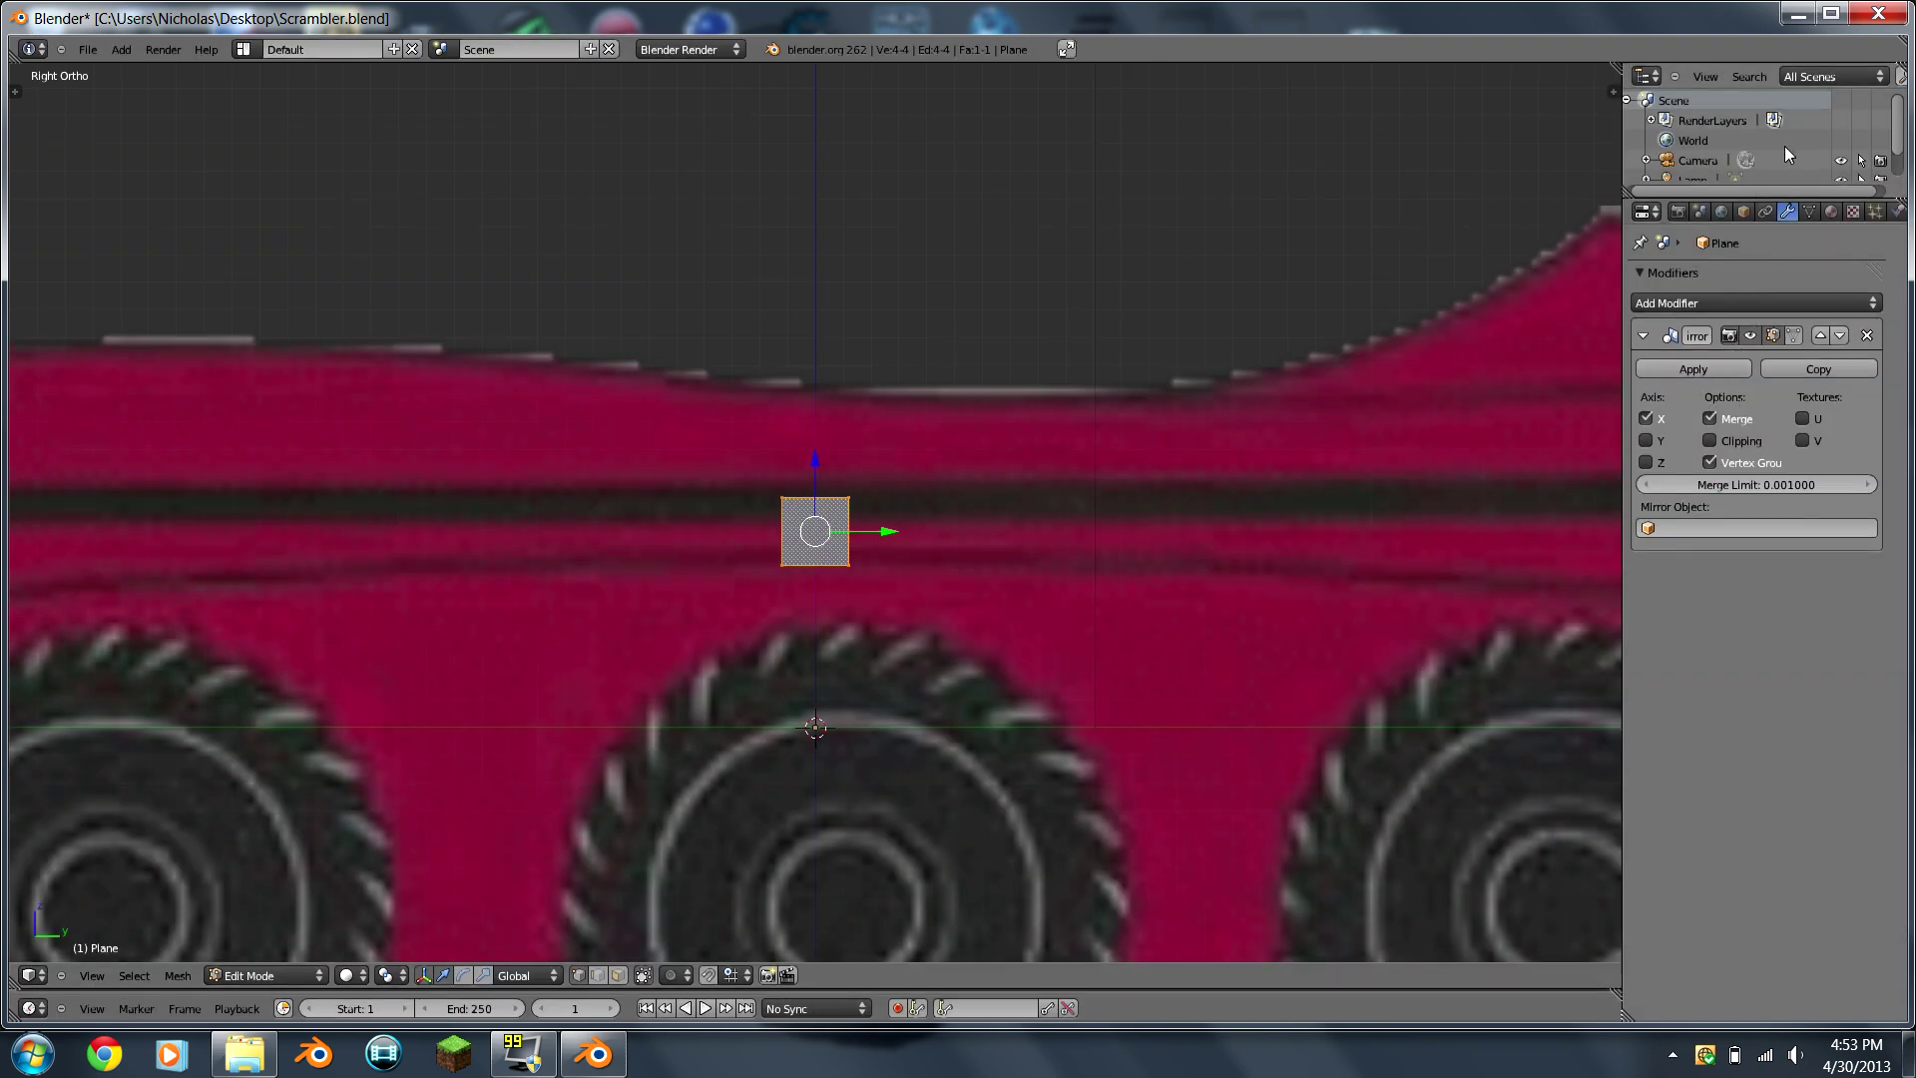
key(ctrl+Up)
scroll(1049, 591, down, 3)
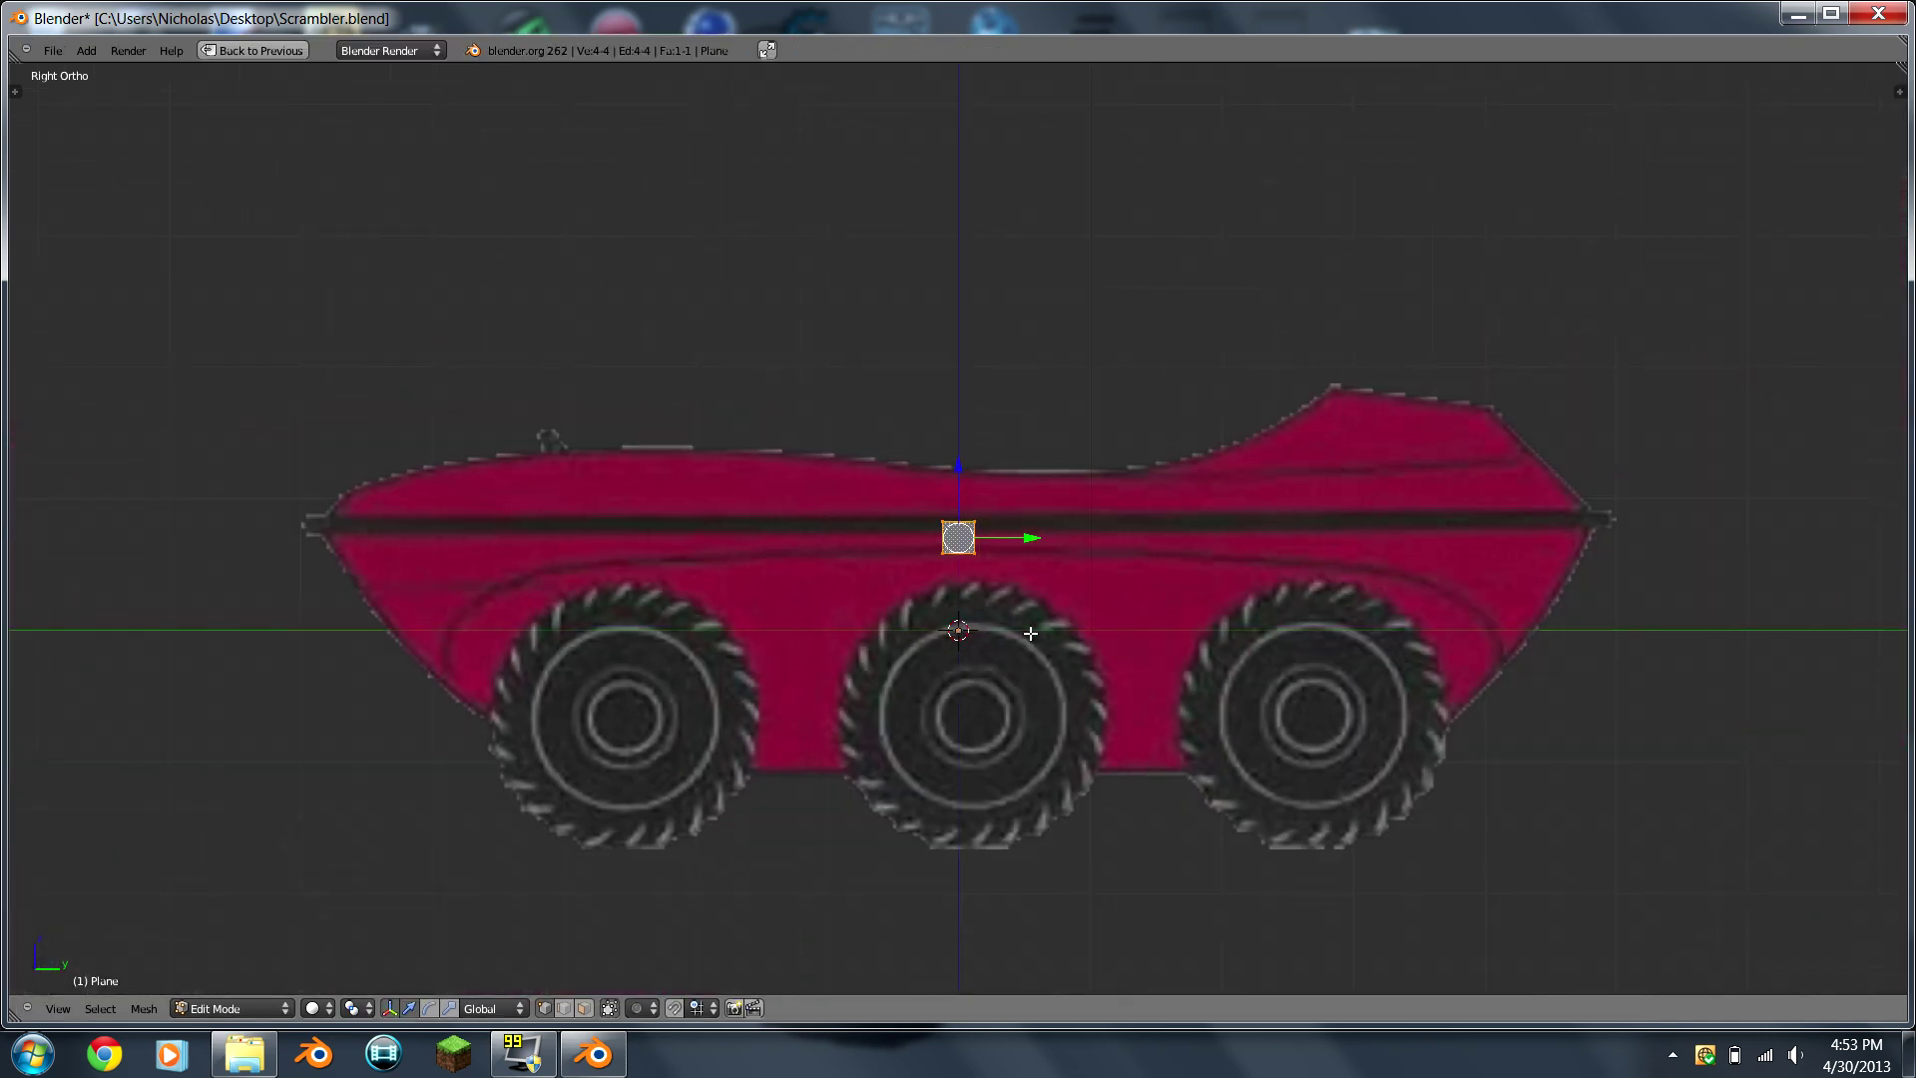
Step: Lower the plane's upper edge along Z by about 0.08 and fine-tune it against the black trim strip's lower border
scroll(1031, 634, up, 6)
right_click(1028, 492)
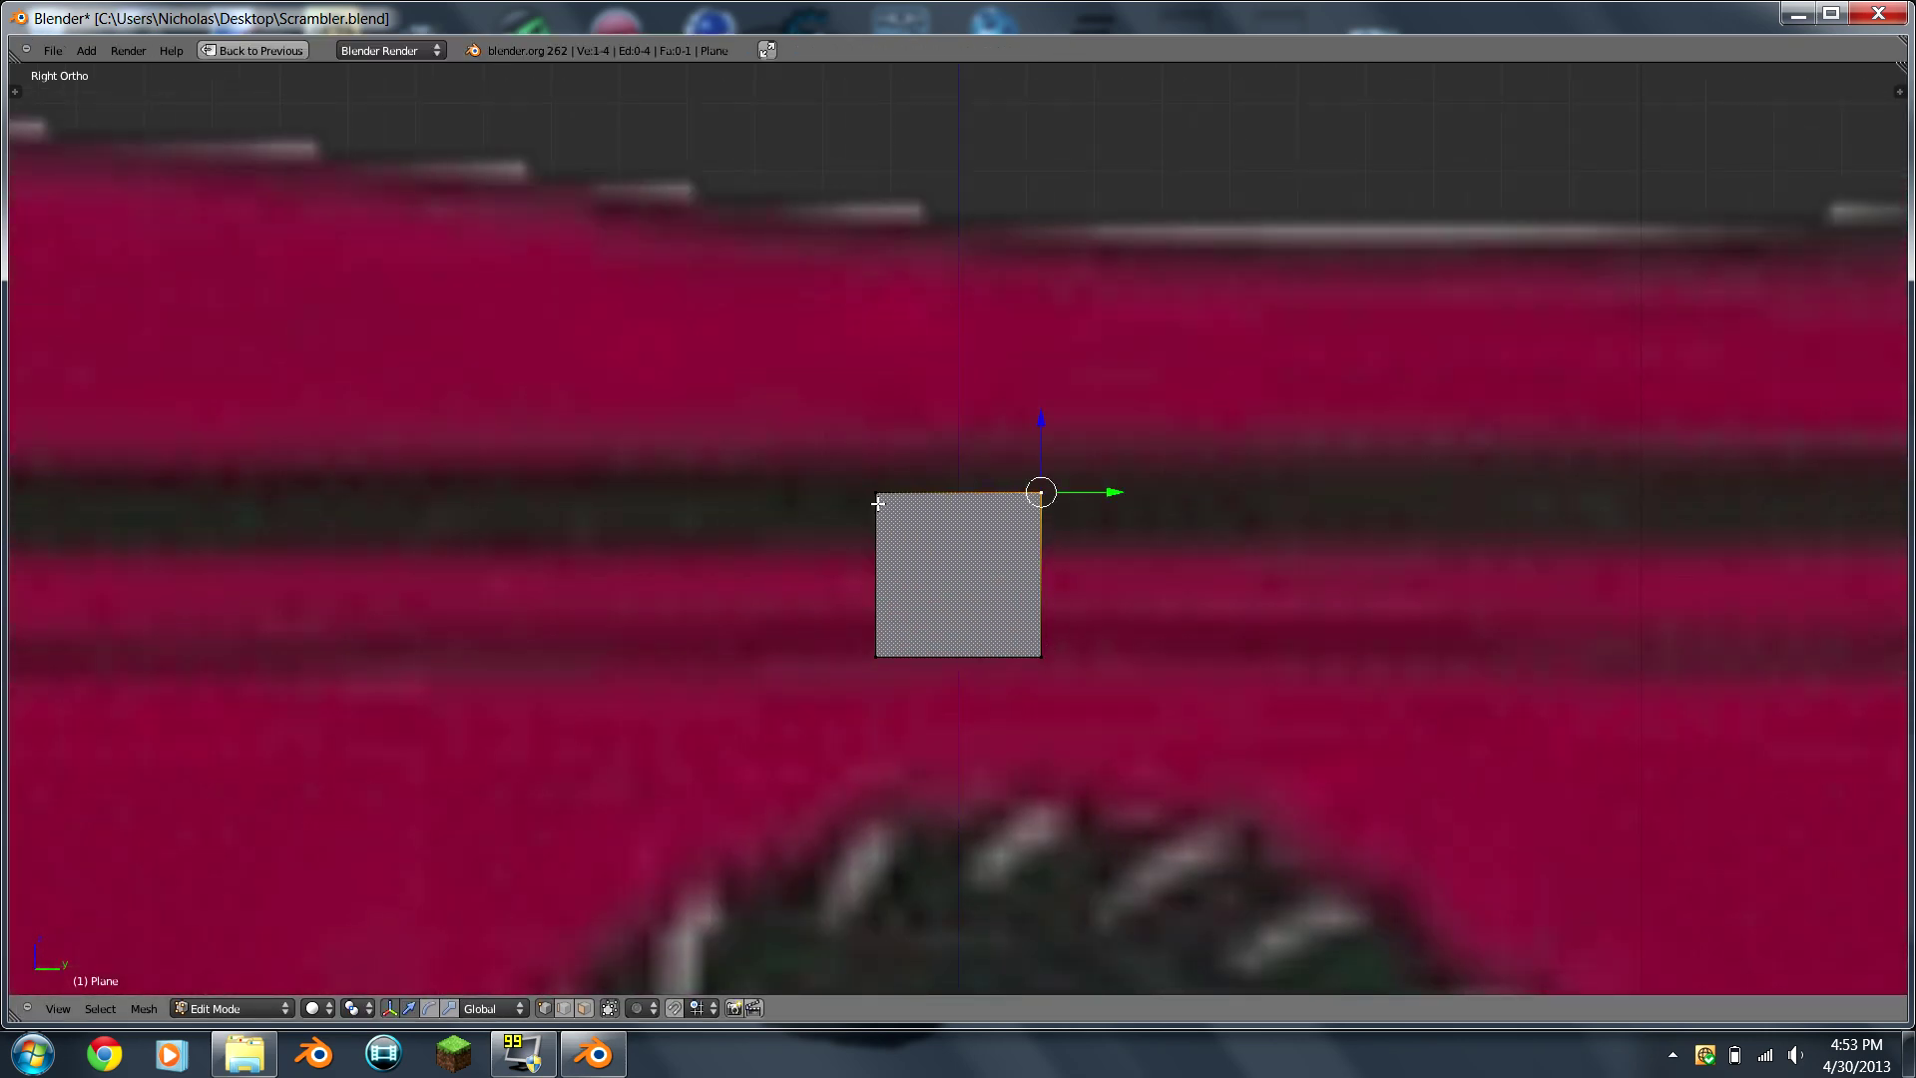
key(g)
key(z)
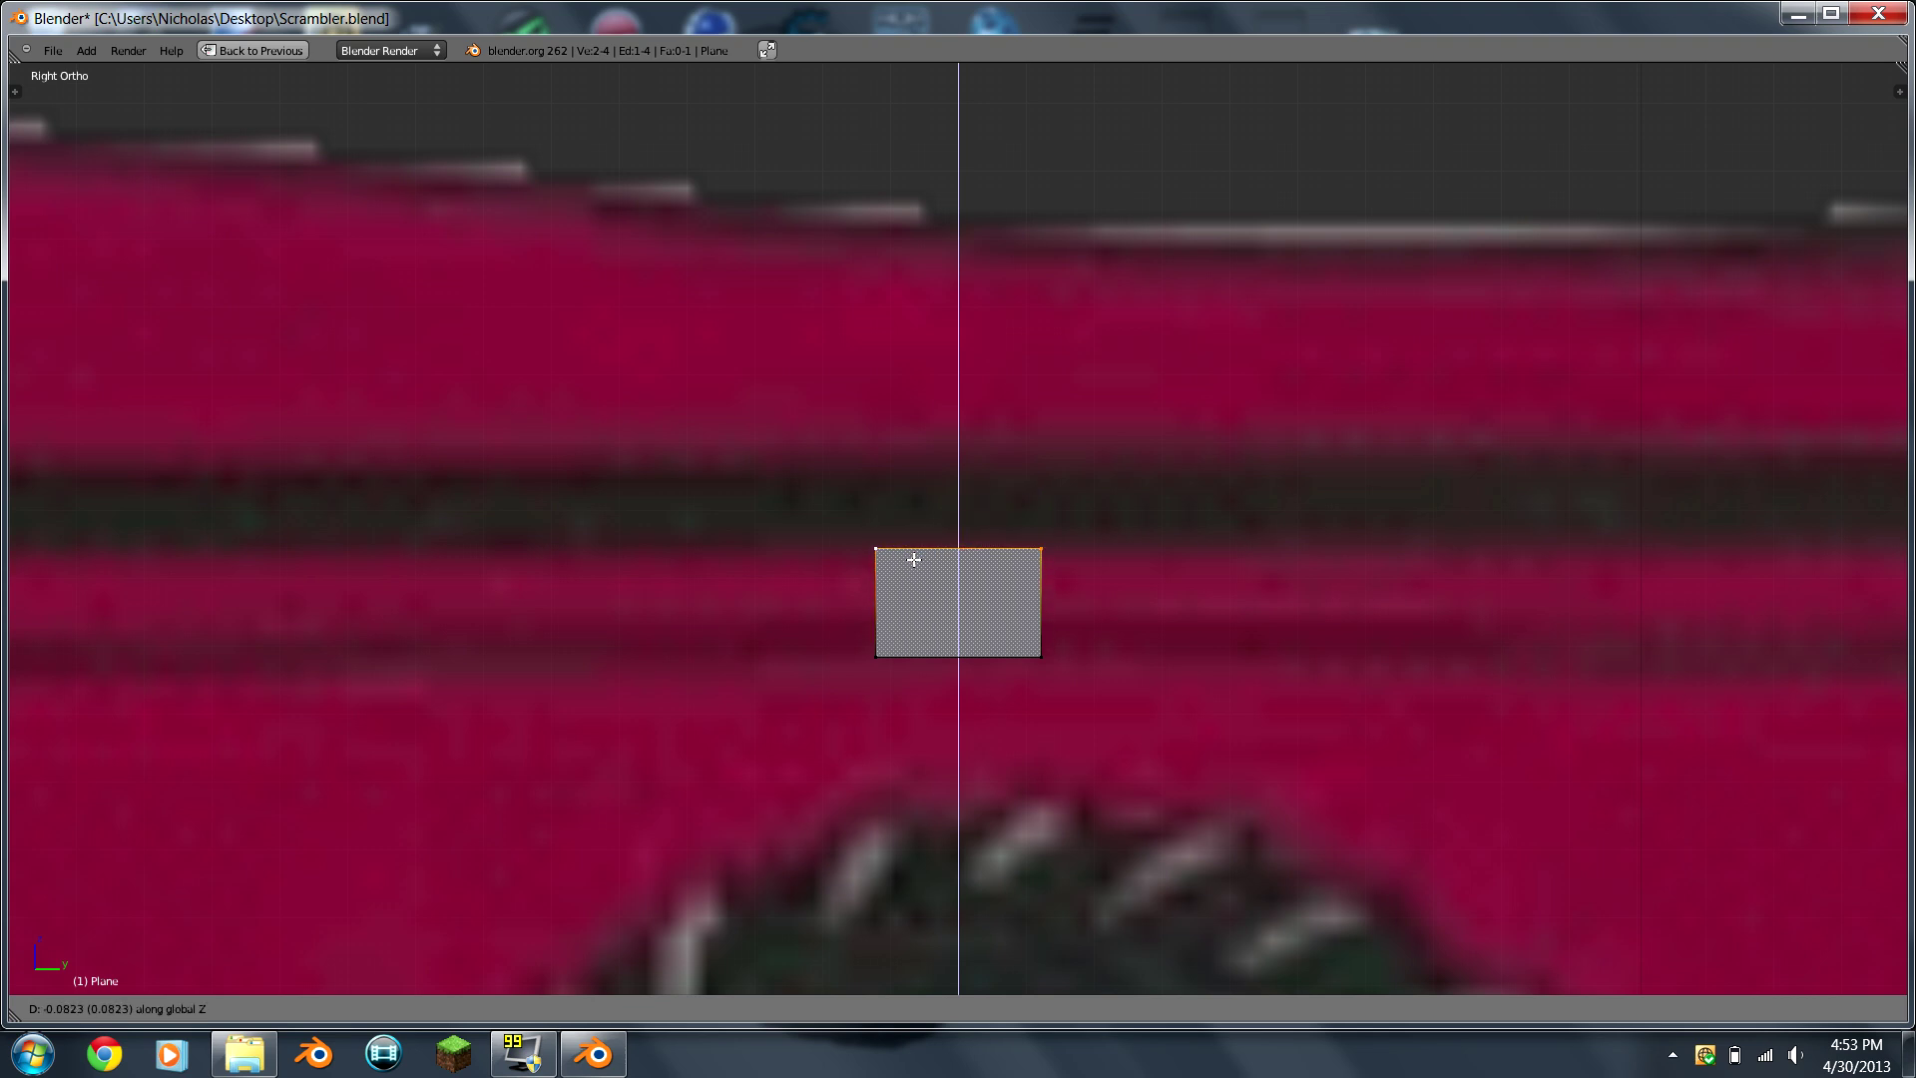
click(906, 560)
scroll(903, 561, down, 6)
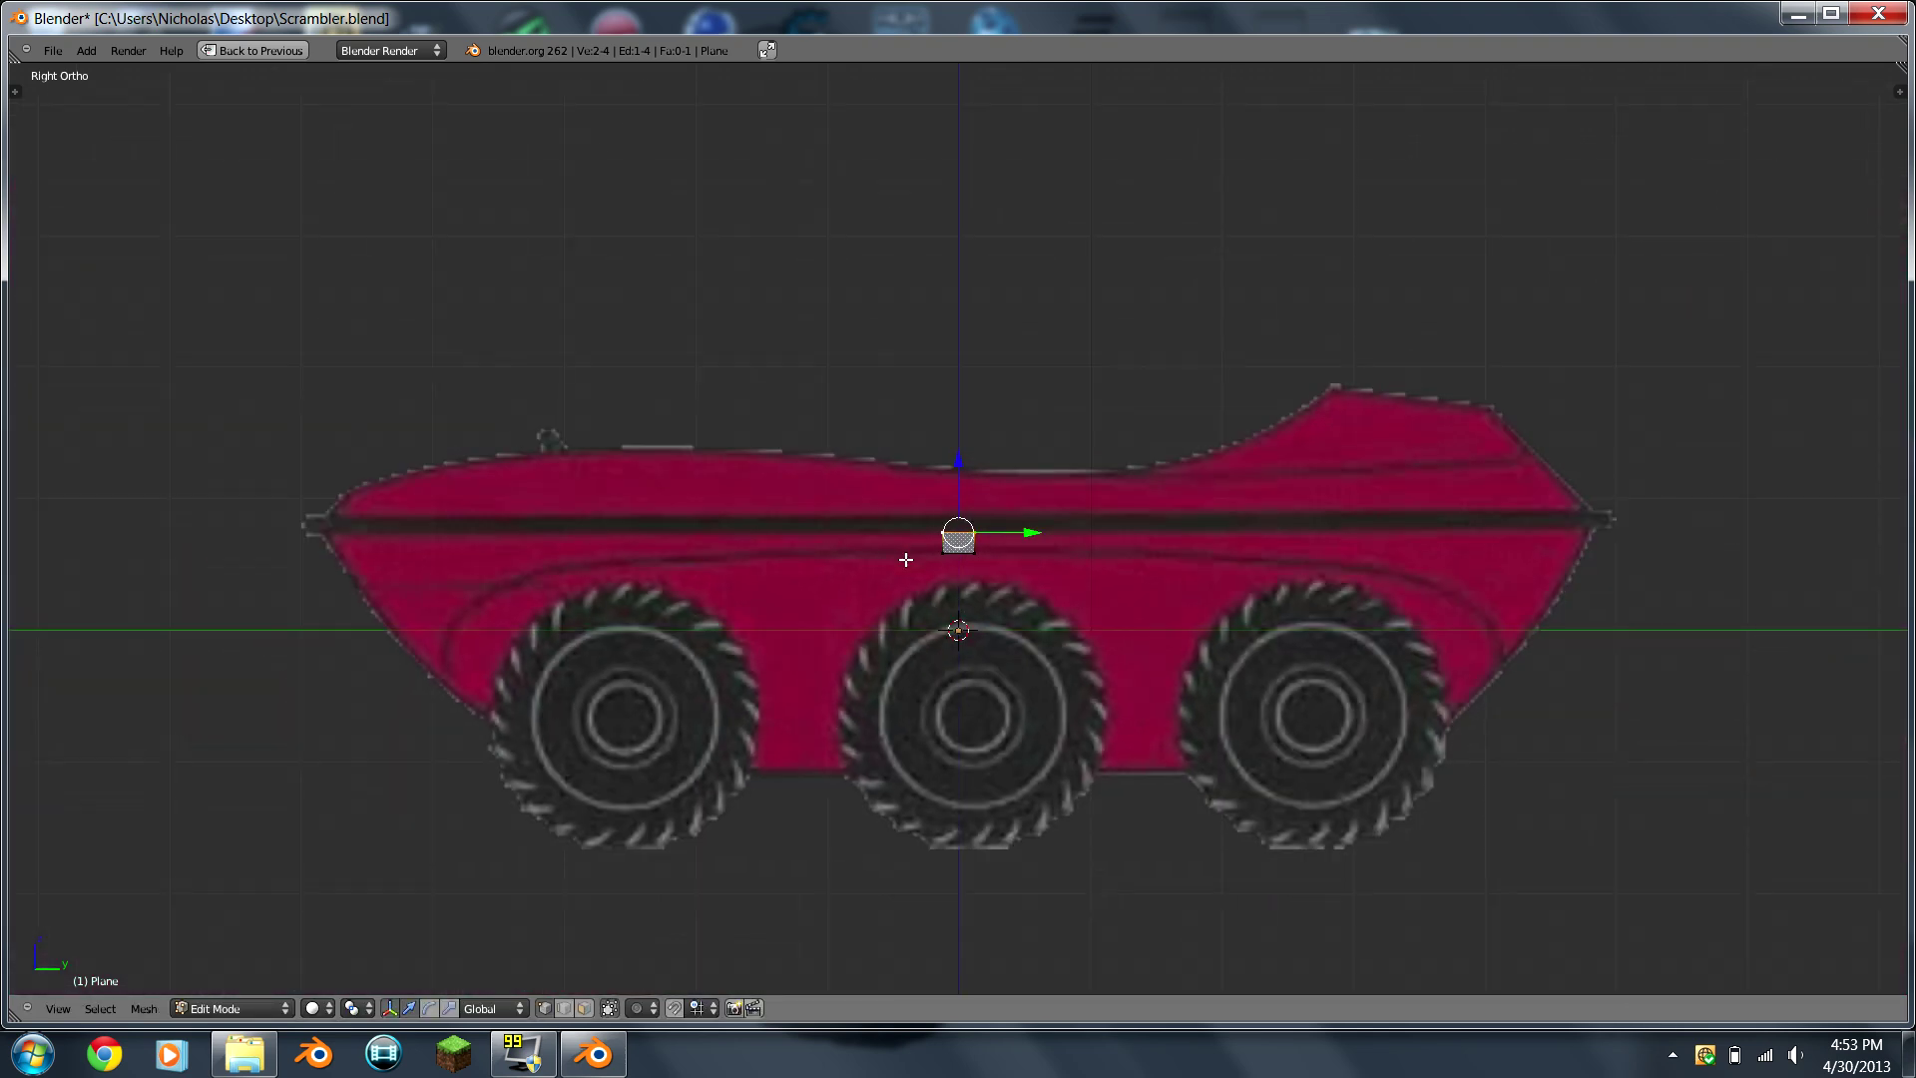
scroll(891, 567, up, 10)
scroll(892, 567, down, 1)
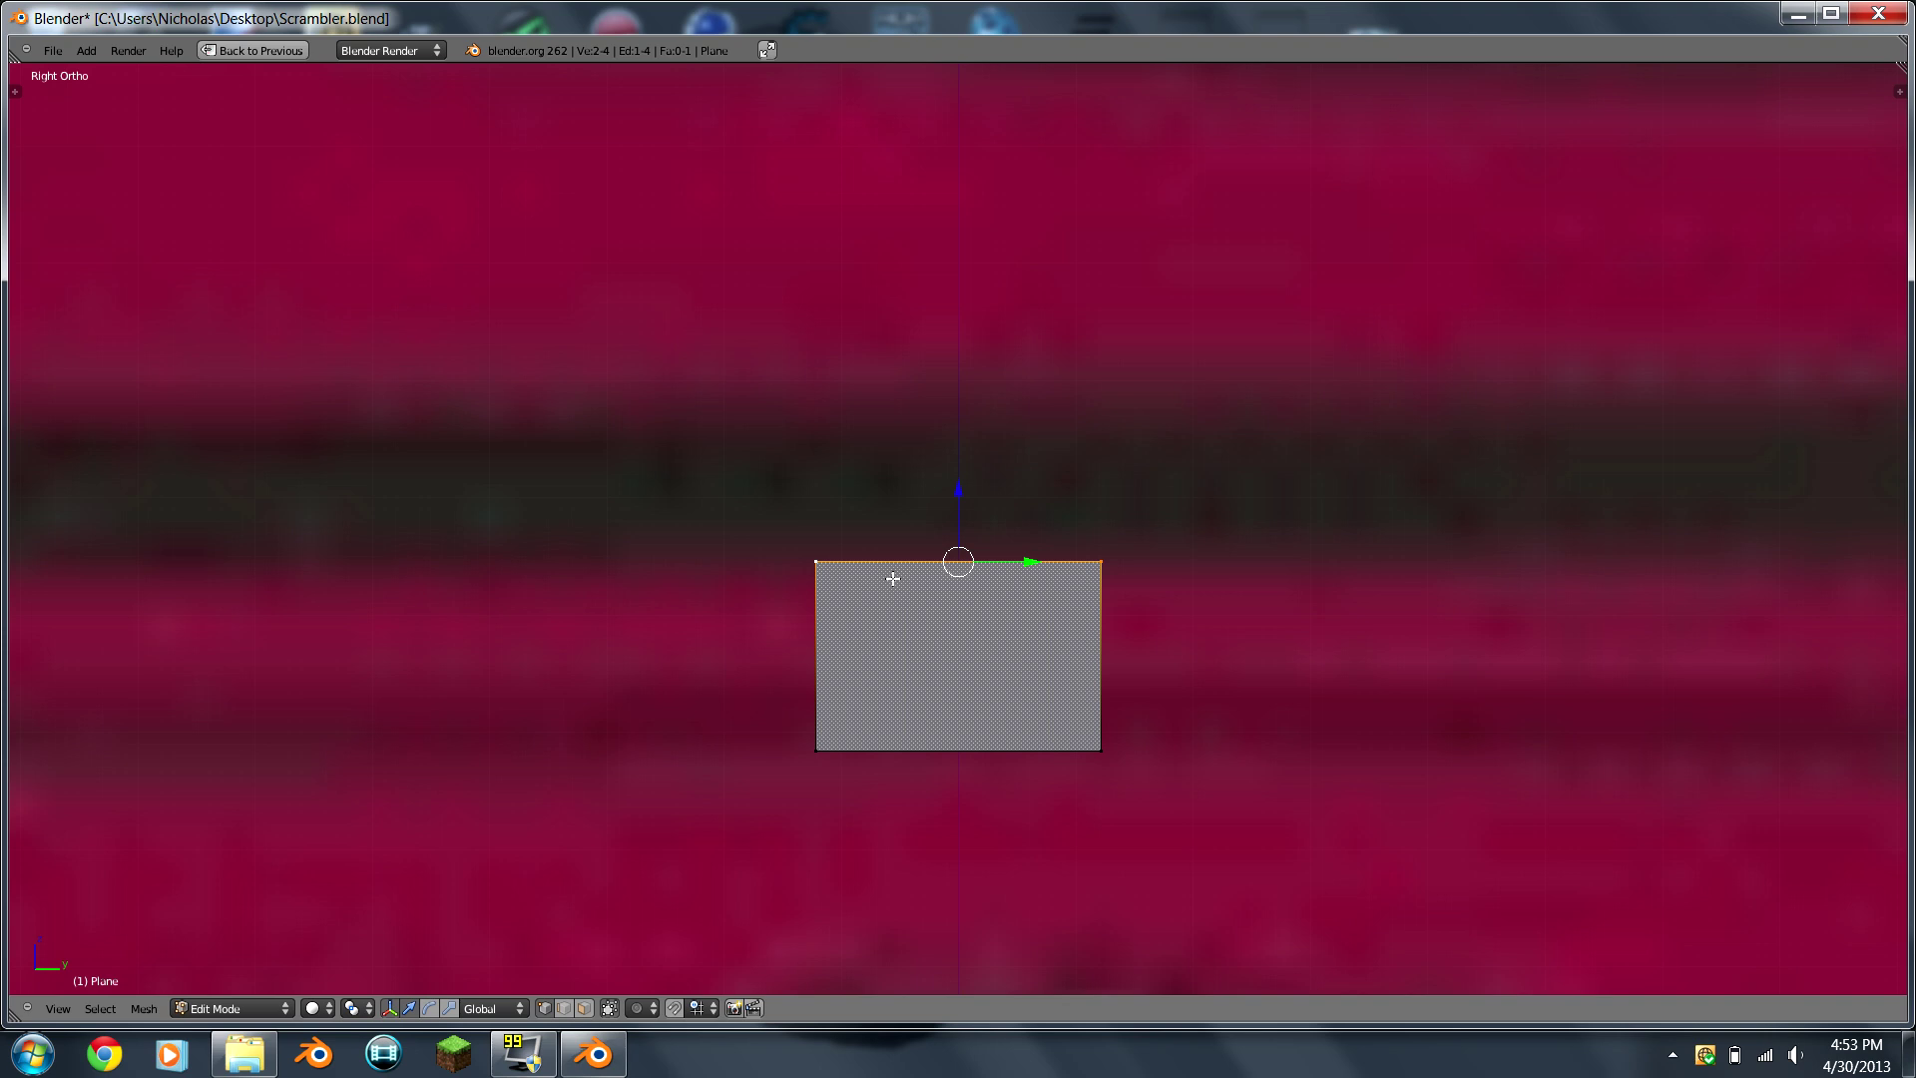
key(g)
key(z)
click(893, 581)
Step: Raise the plane's lower edge about 0.05 along Z so it sits above the dark crease line
right_click(1104, 744)
shift+right_click(834, 743)
scroll(825, 739, down, 6)
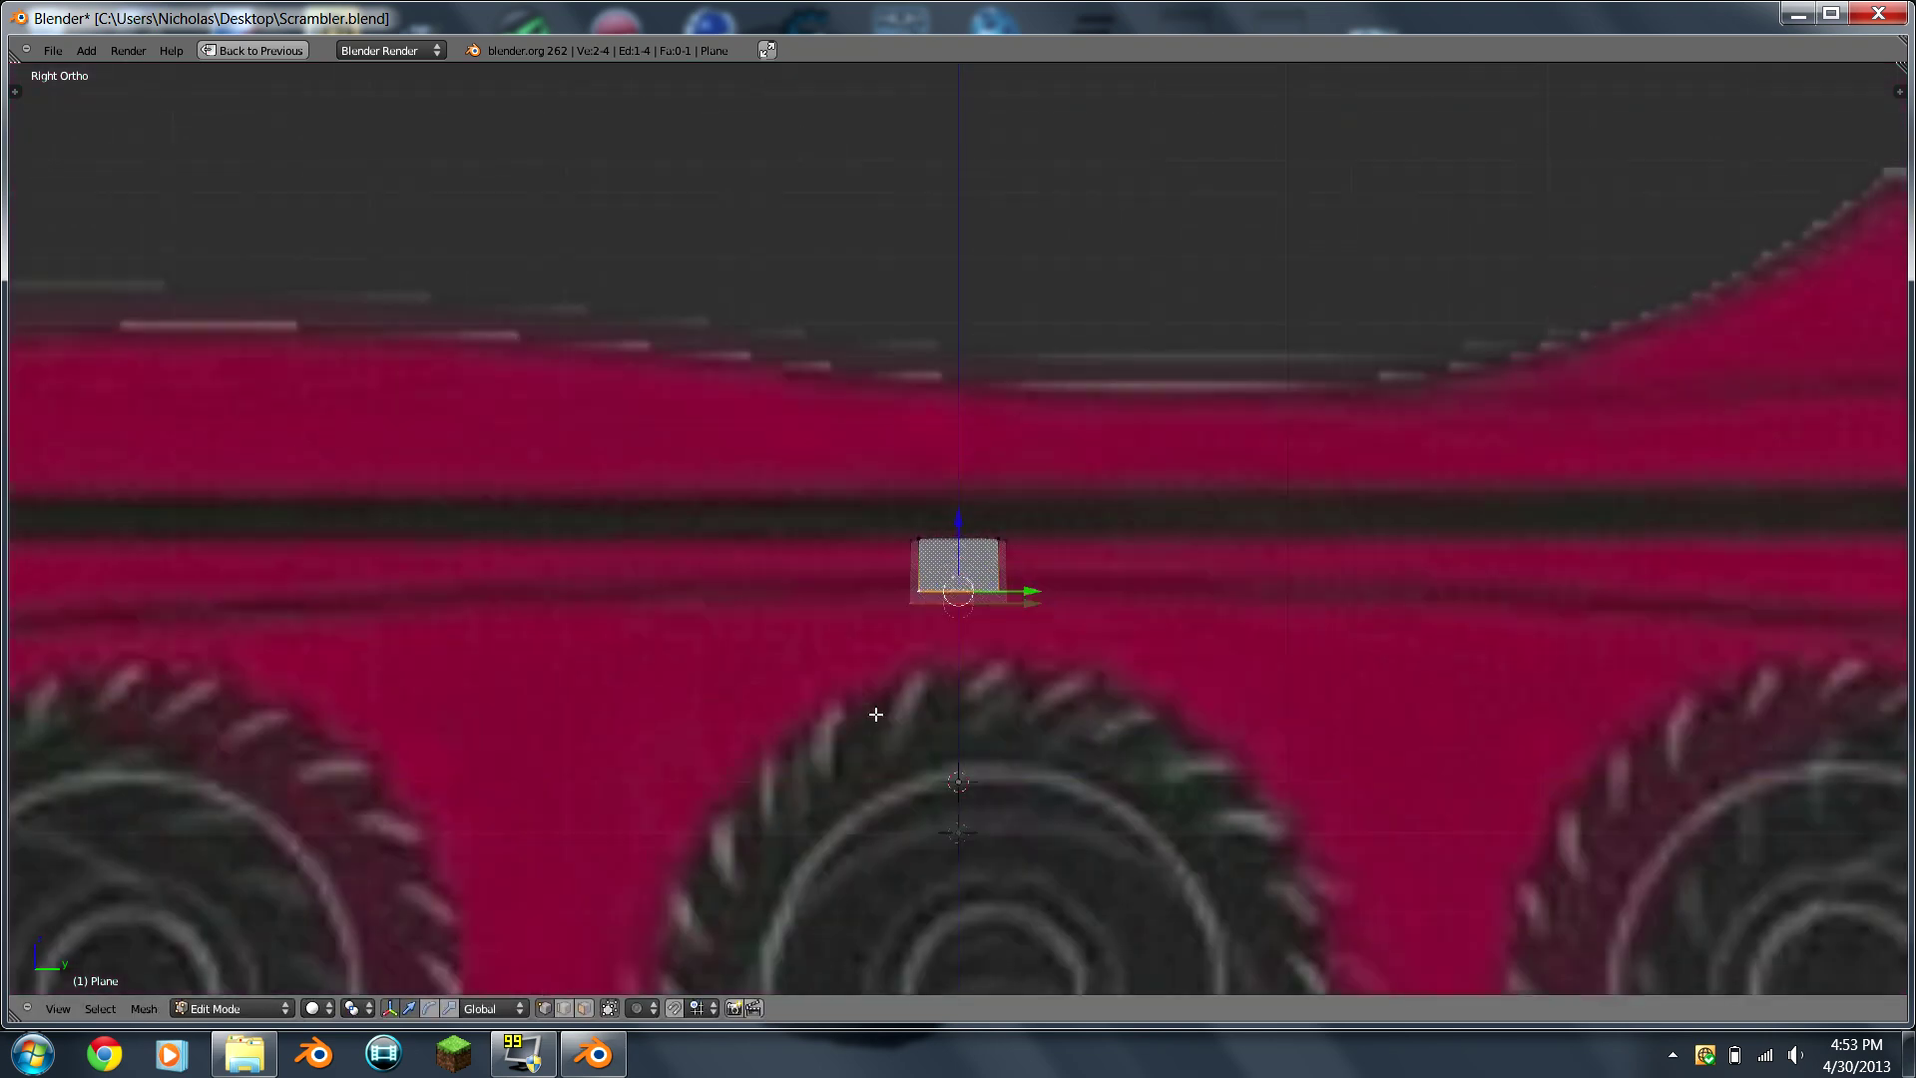
scroll(848, 724, up, 5)
key(g)
key(z)
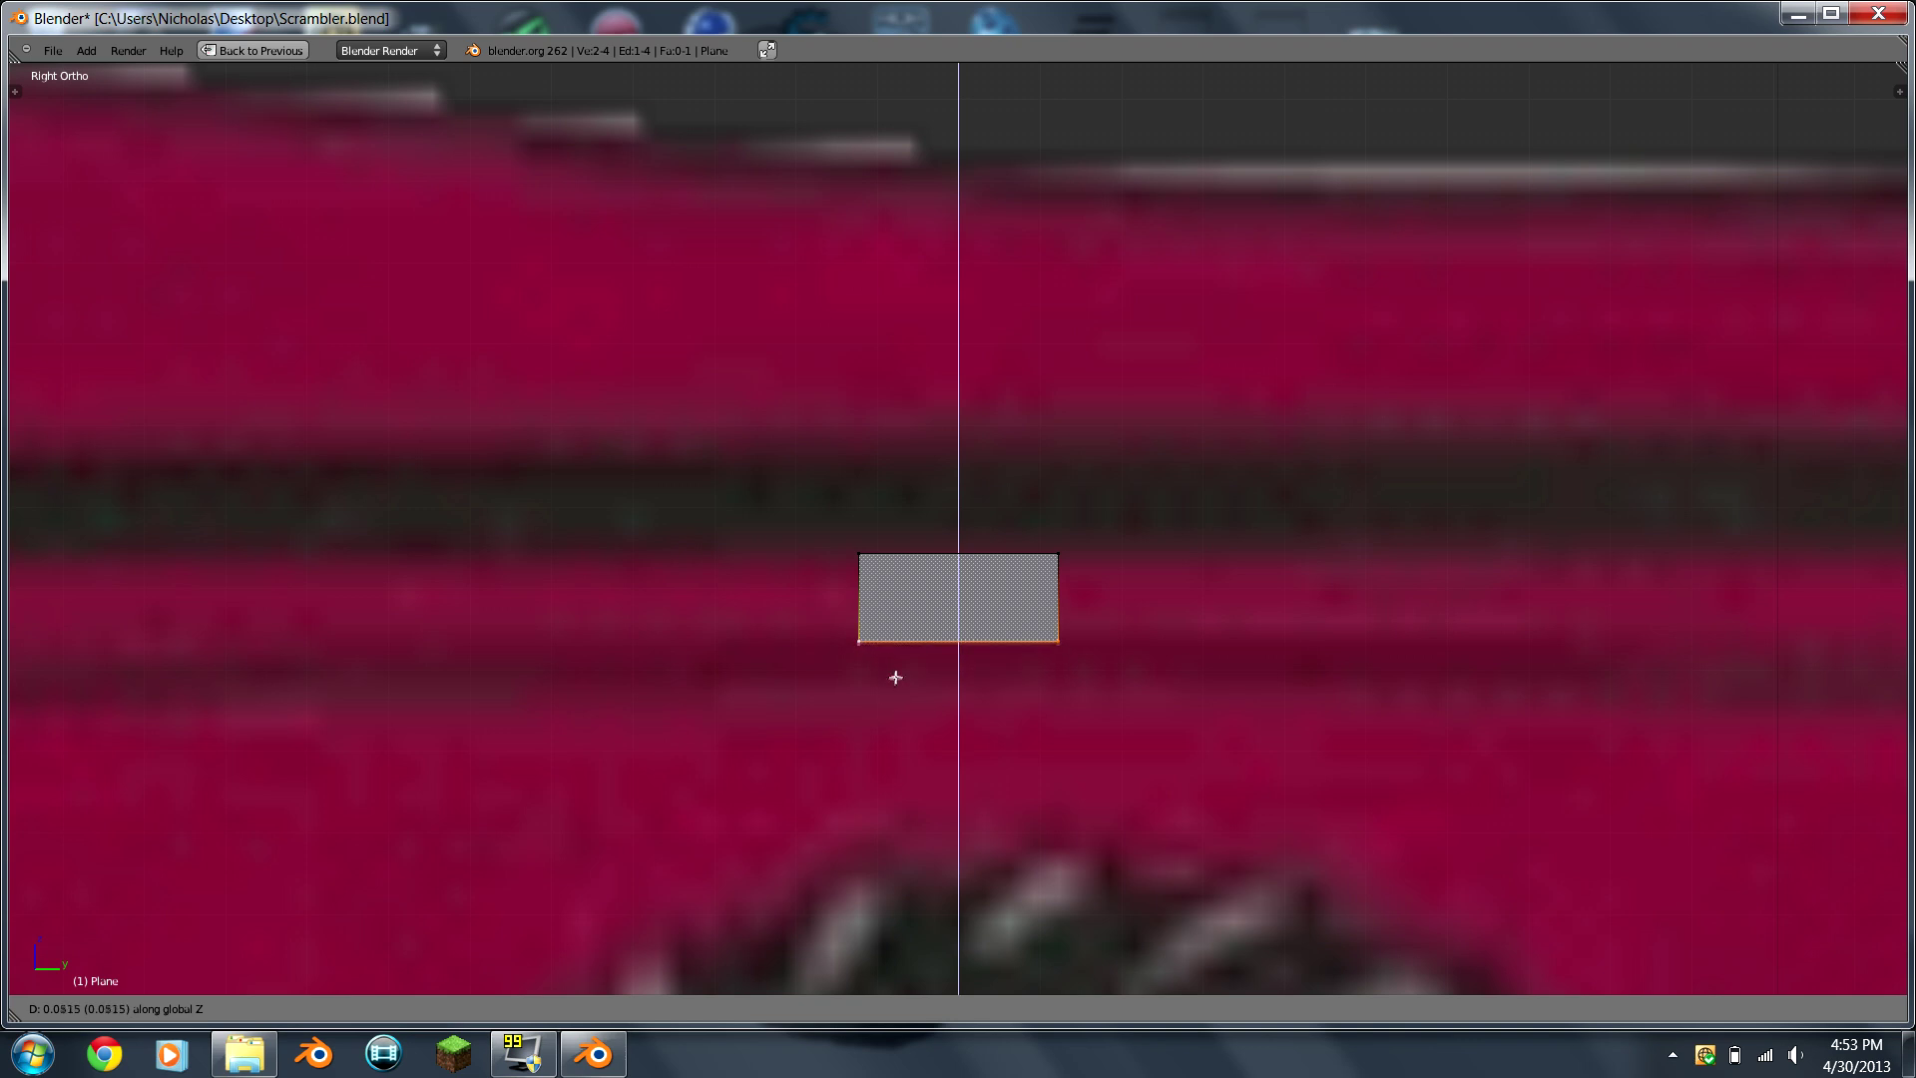
click(889, 677)
Step: Check the narrowed plane's height against the trim strip and crease line of the side reference image
scroll(843, 704, down, 10)
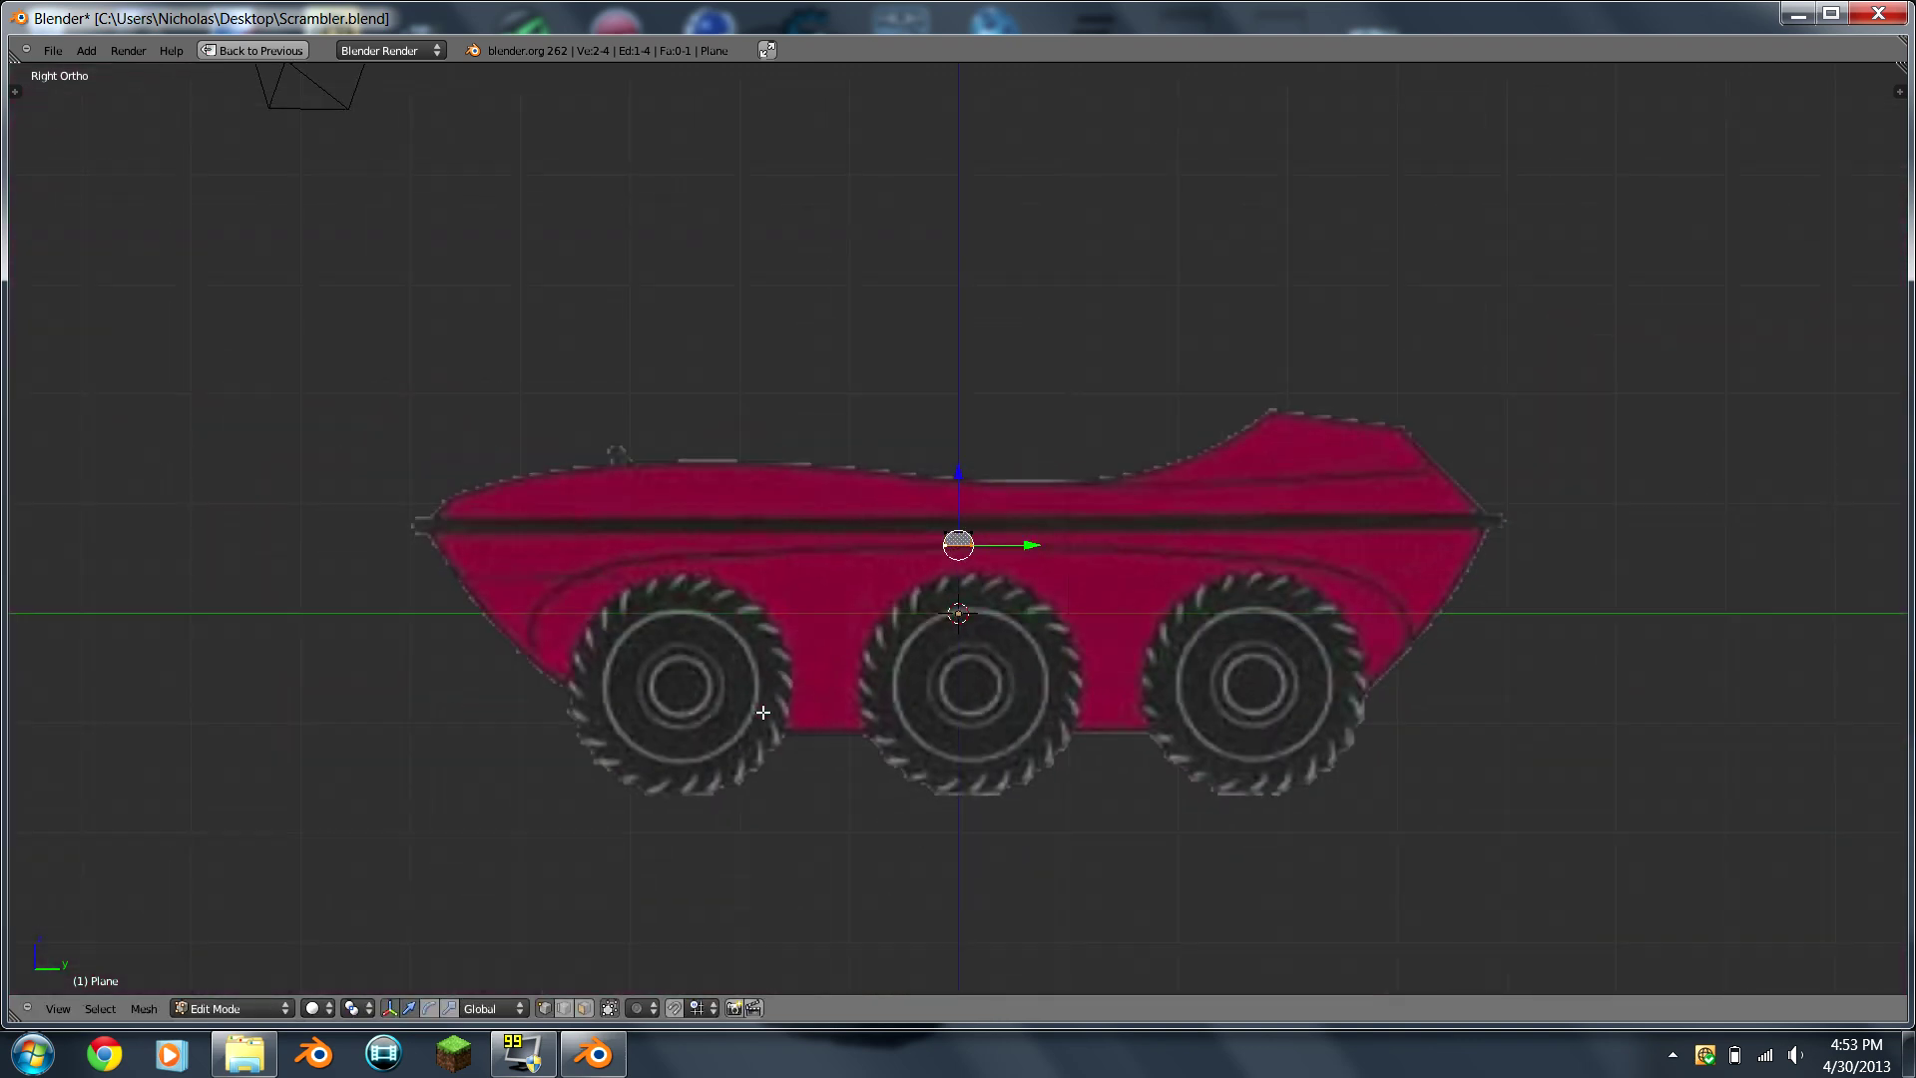
scroll(842, 655, up, 7)
scroll(1009, 606, up, 4)
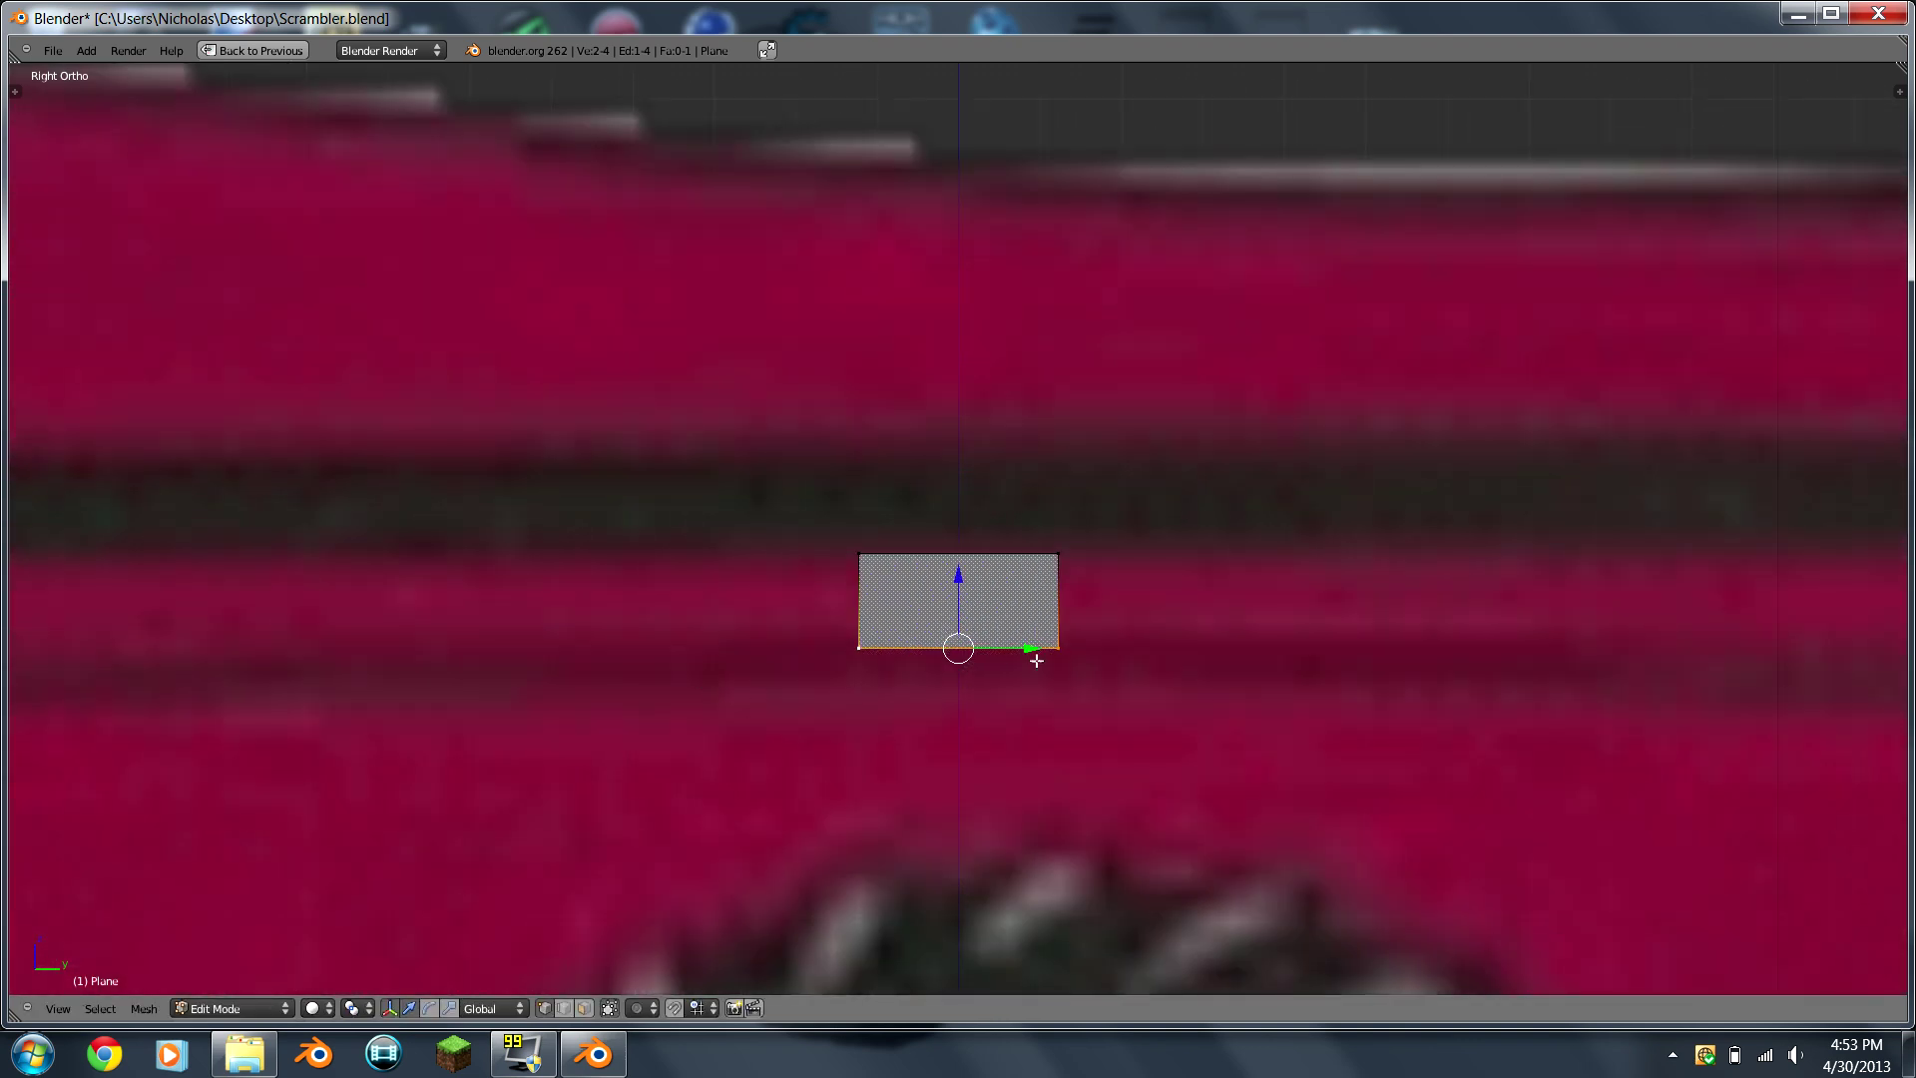
scroll(1033, 661, down, 8)
scroll(1035, 663, up, 7)
scroll(1035, 663, down, 9)
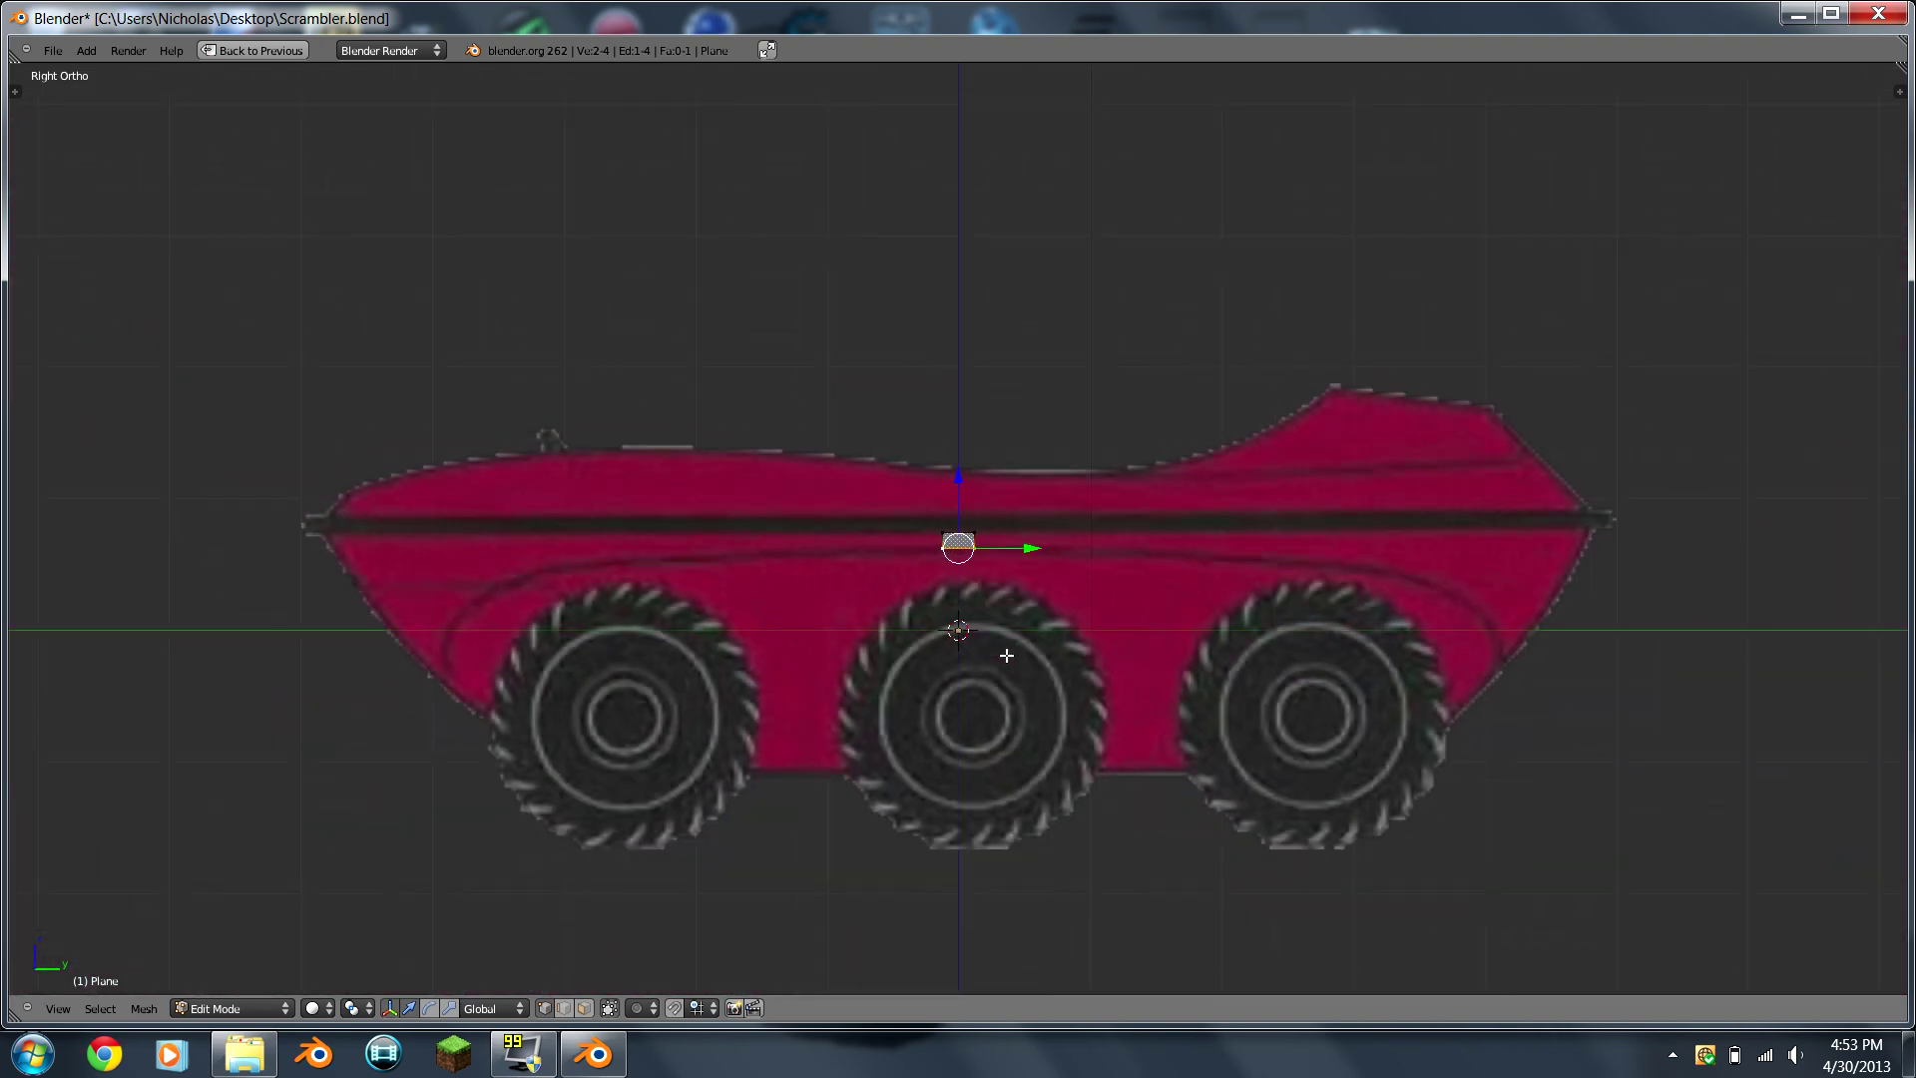
scroll(1007, 656, up, 10)
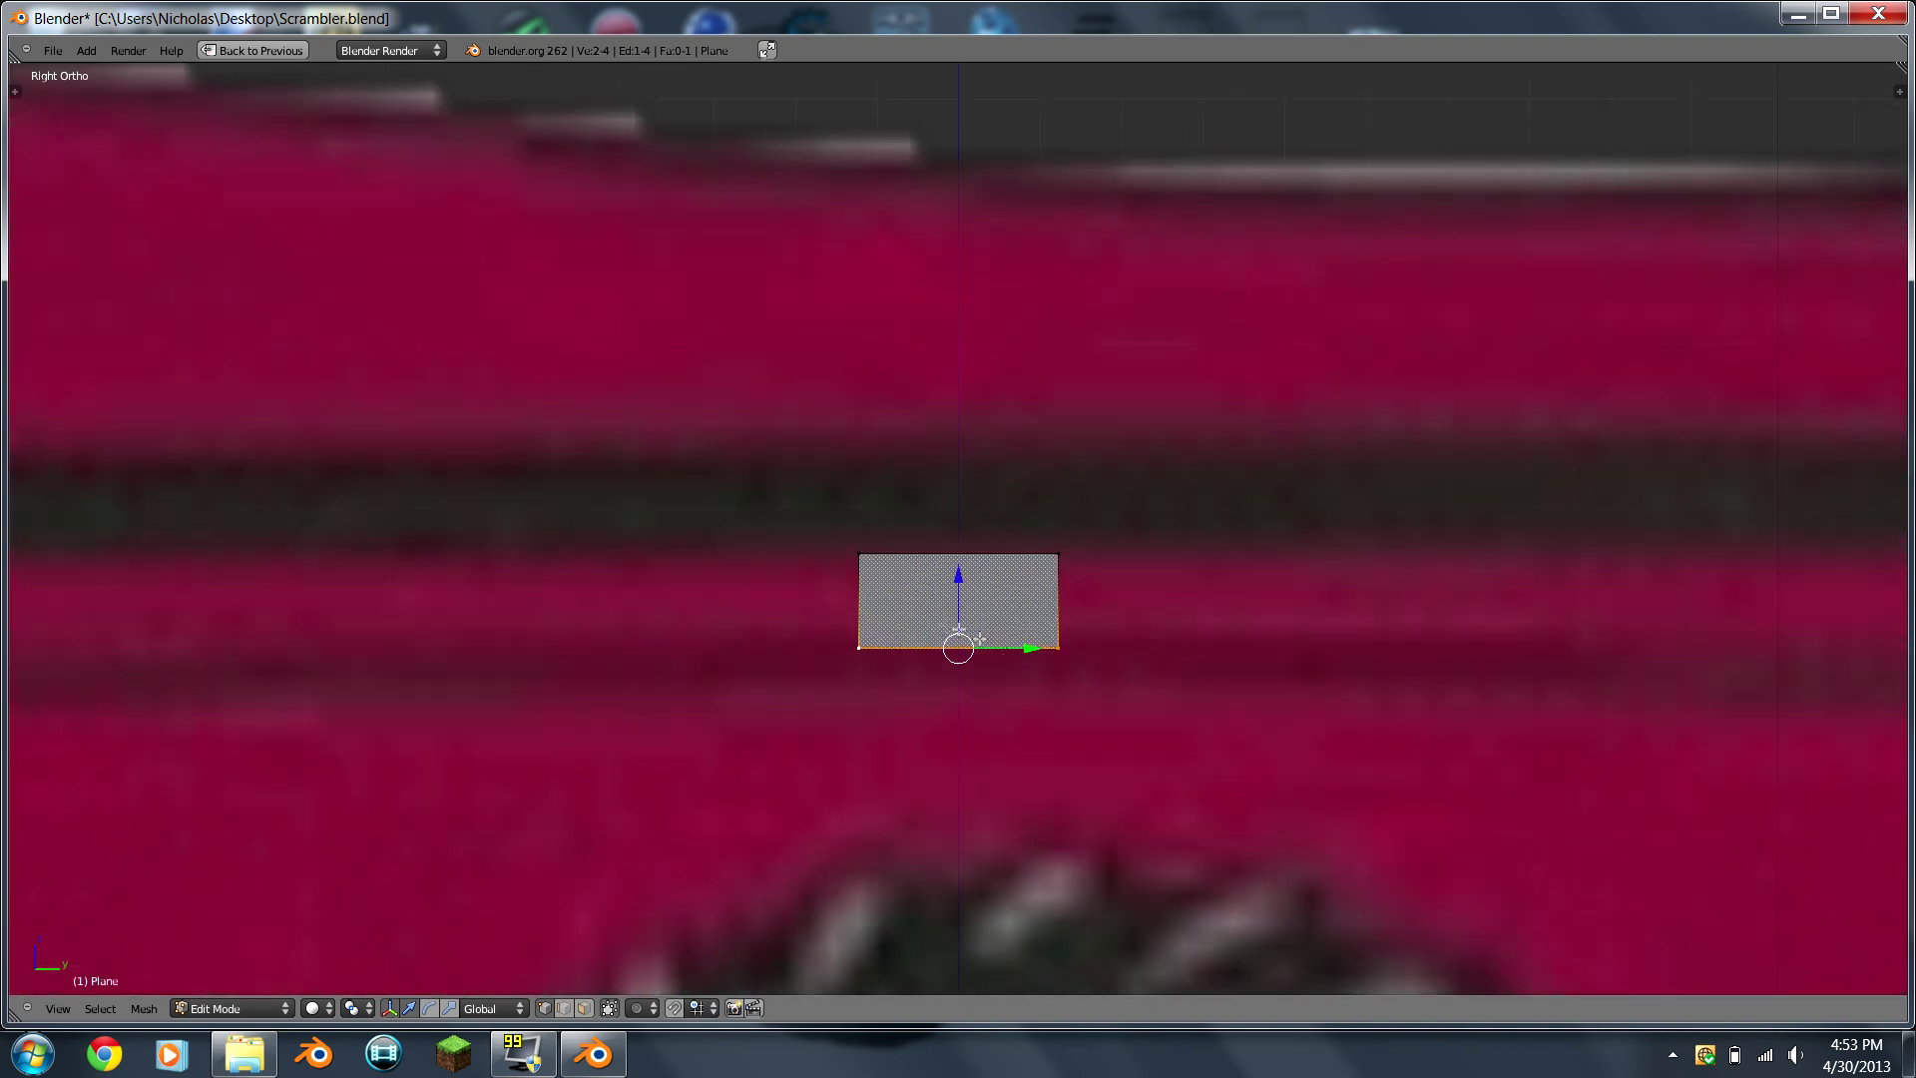
Step: Select the plane's vertical edge on the negative Y side and examine the body's pointed end in the side reference
shift+right_click(860, 651)
shift+scroll(861, 655, down, 3)
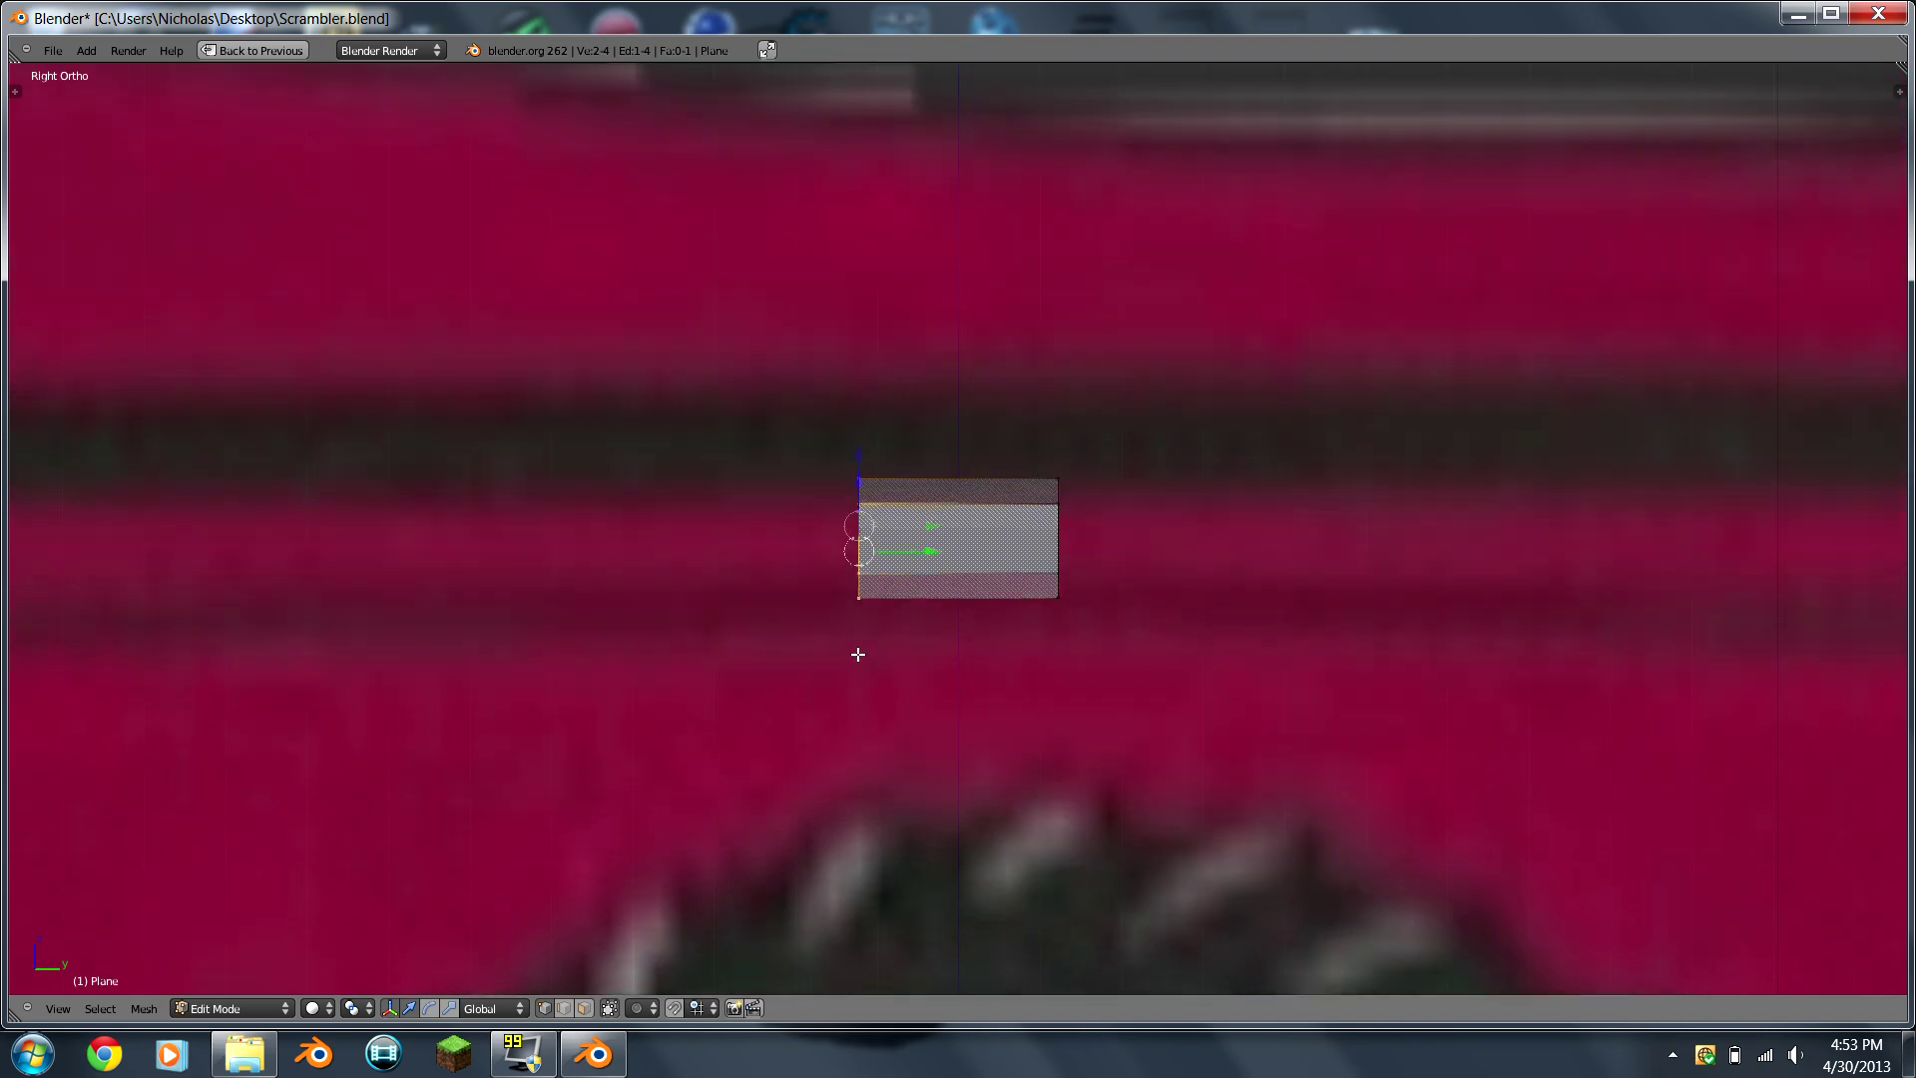
shift+scroll(860, 655, up, 4)
scroll(859, 654, down, 5)
scroll(859, 653, up, 2)
scroll(857, 651, down, 7)
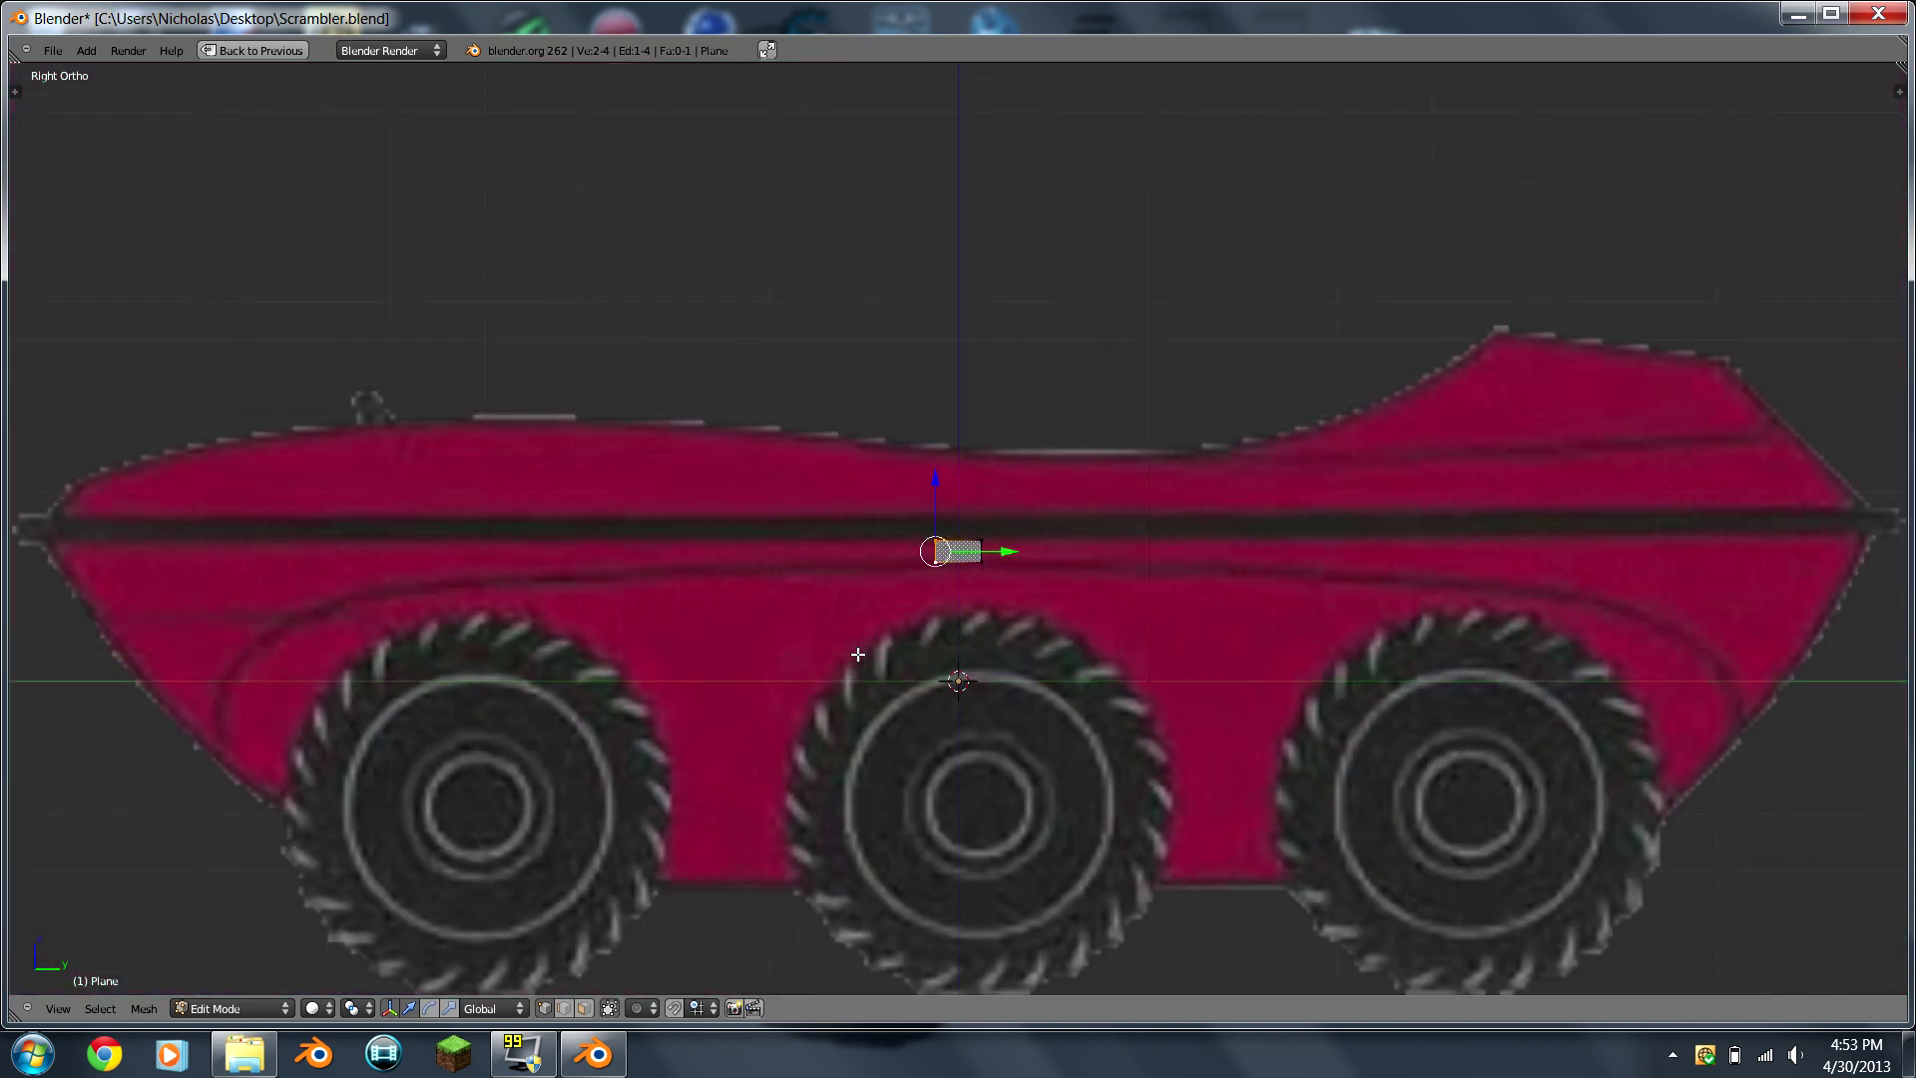
shift+scroll(852, 650, up, 3)
shift+scroll(850, 650, down, 3)
shift+scroll(850, 650, down, 2)
shift+scroll(850, 650, up, 3)
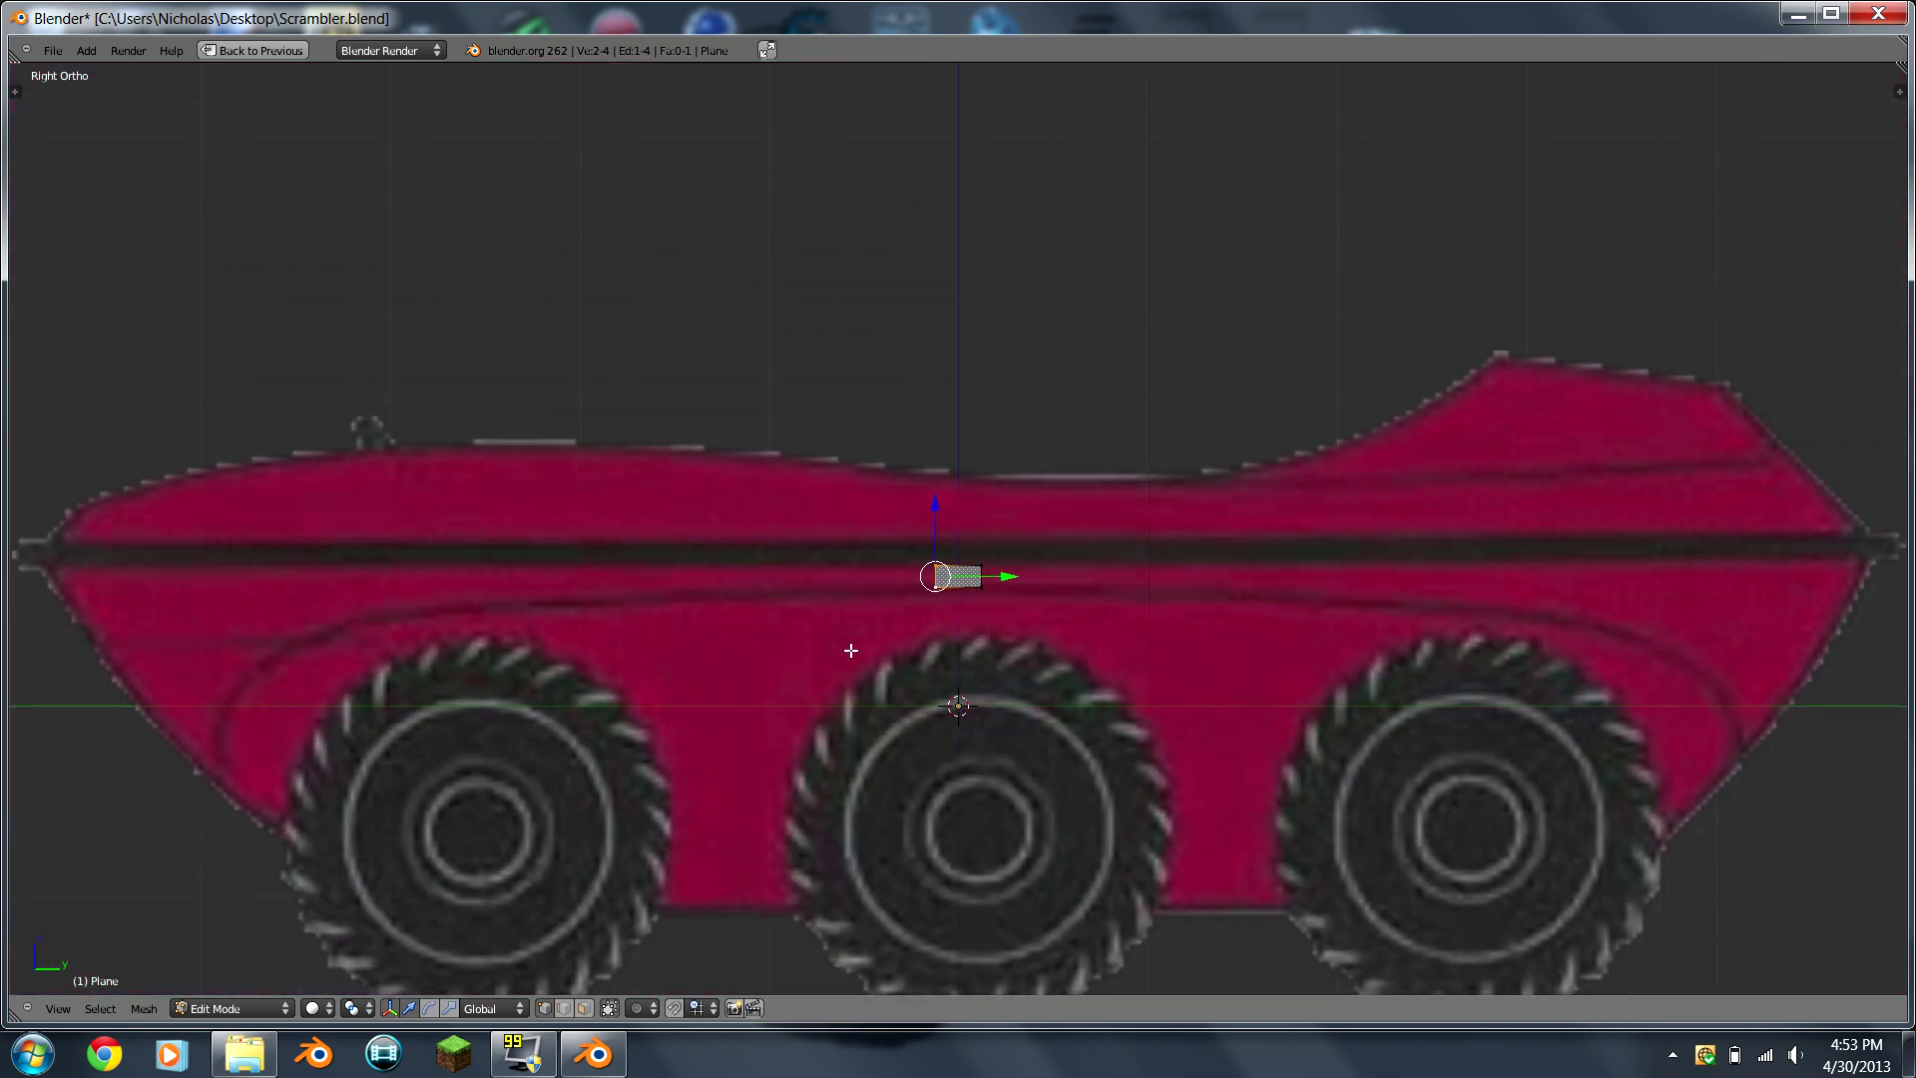
shift+scroll(850, 650, up, 3)
shift+scroll(850, 649, down, 3)
shift+scroll(850, 650, down, 2)
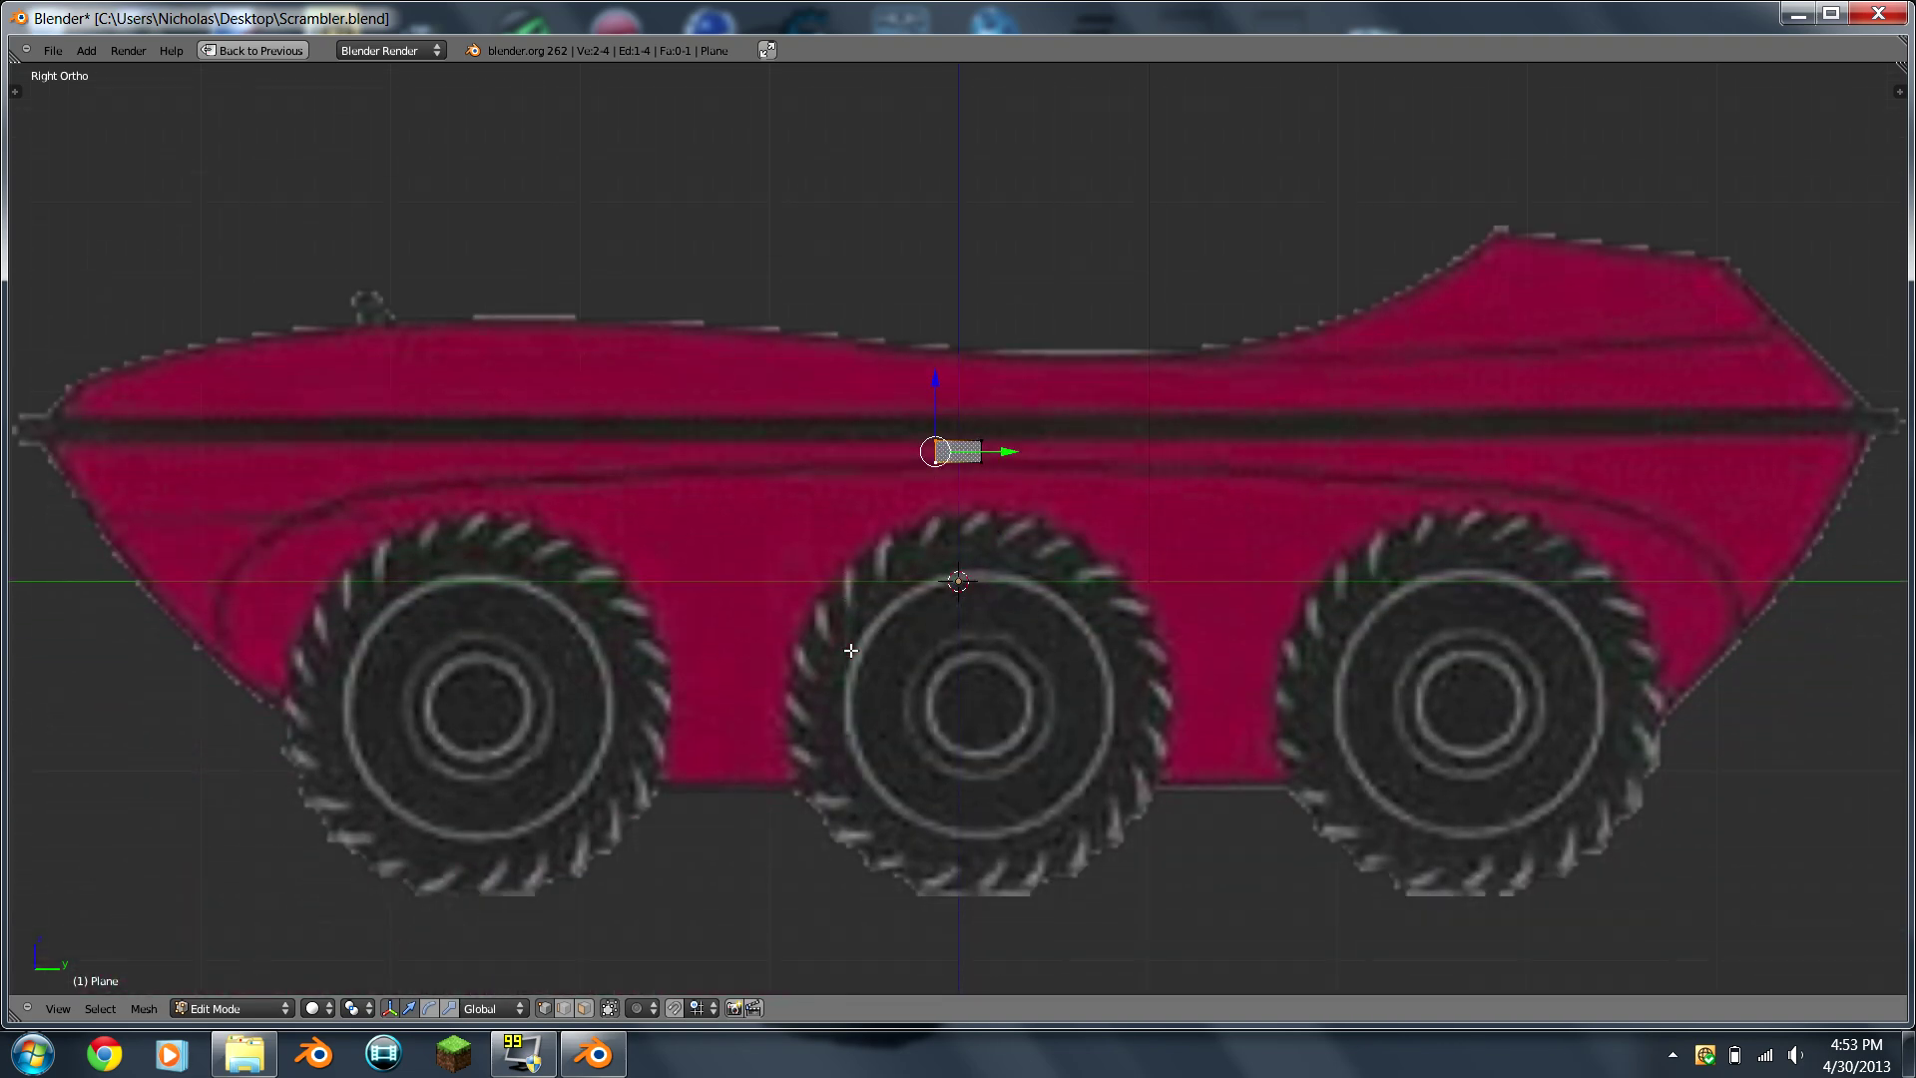
ctrl+scroll(851, 650, right, 10)
ctrl+scroll(843, 651, left, 11)
ctrl+scroll(830, 657, left, 1)
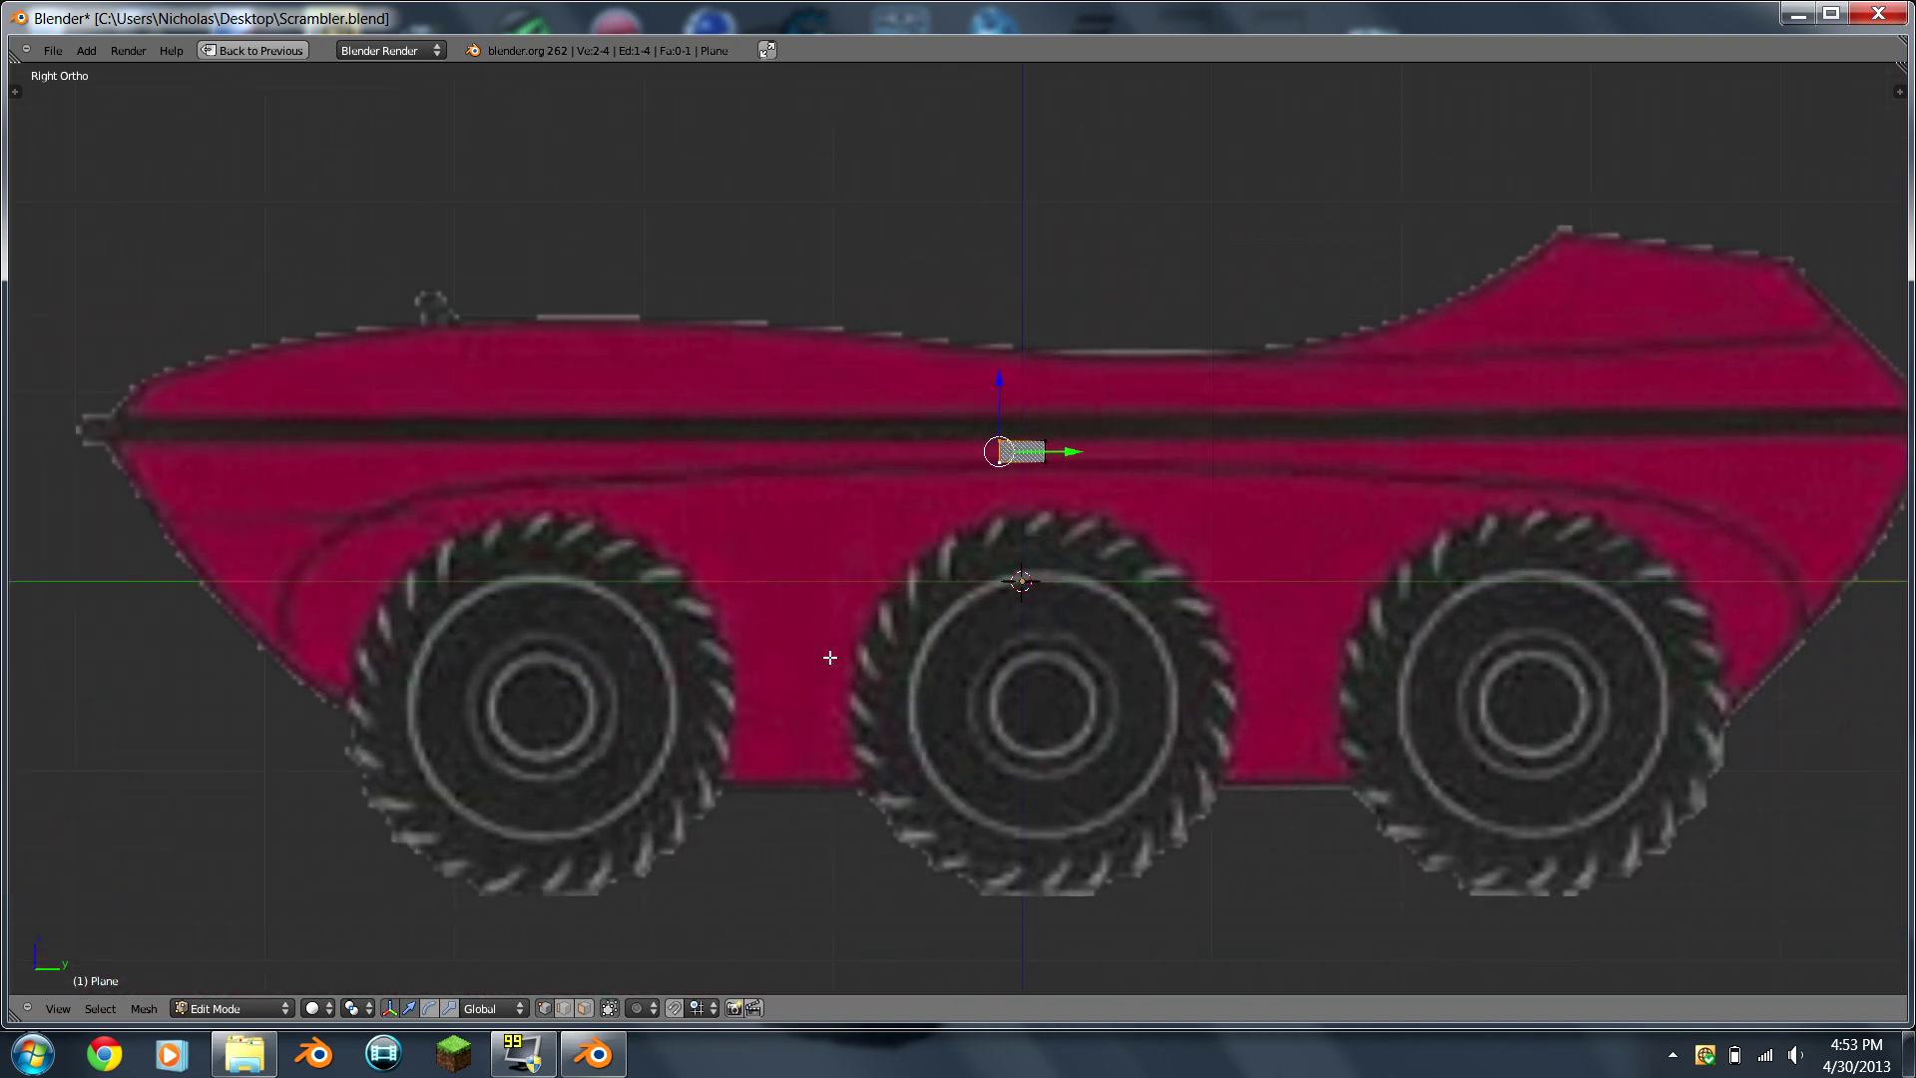
ctrl+scroll(829, 656, left, 7)
ctrl+scroll(829, 657, right, 3)
shift+scroll(829, 657, down, 1)
ctrl+scroll(818, 776, left, 2)
shift+scroll(819, 777, up, 5)
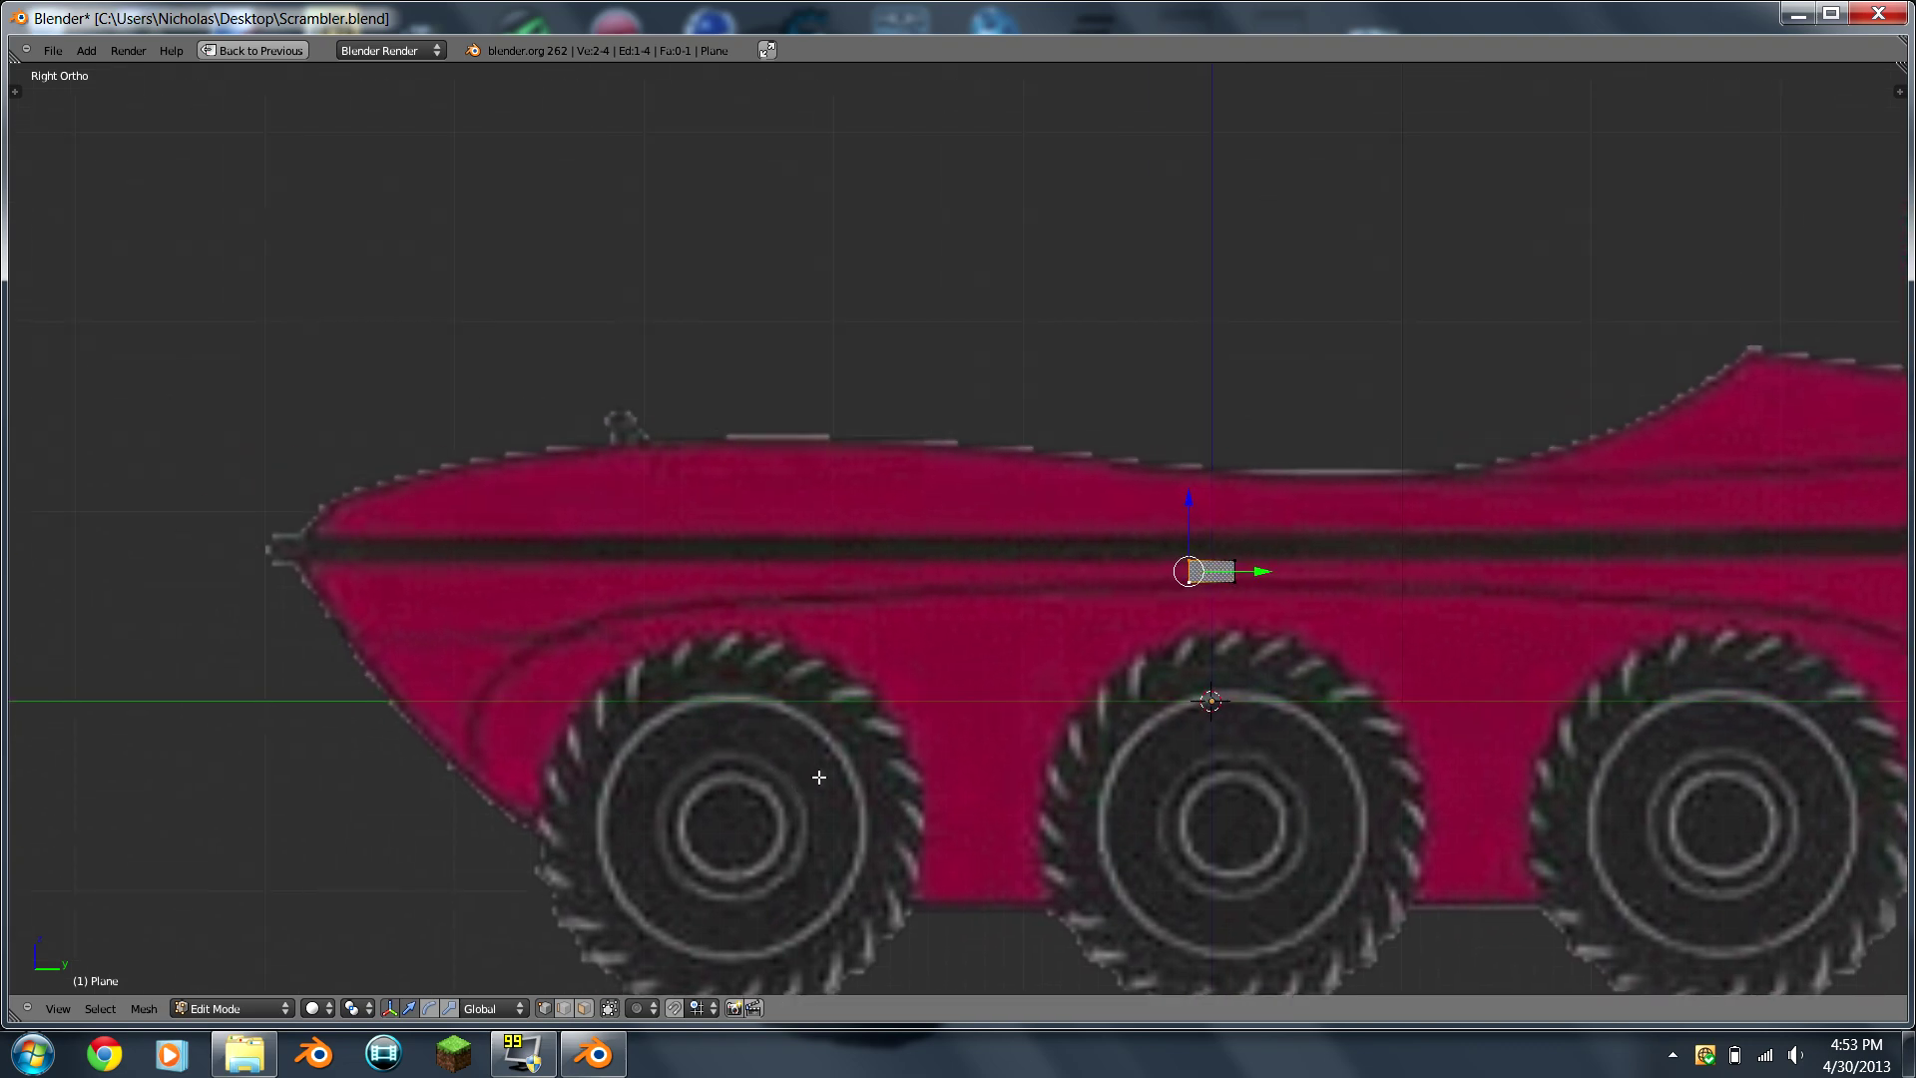
shift+scroll(1158, 663, down, 3)
shift+scroll(1159, 663, up, 3)
scroll(1159, 662, down, 6)
scroll(1160, 663, up, 6)
scroll(1159, 662, up, 1)
ctrl+scroll(1058, 698, right, 2)
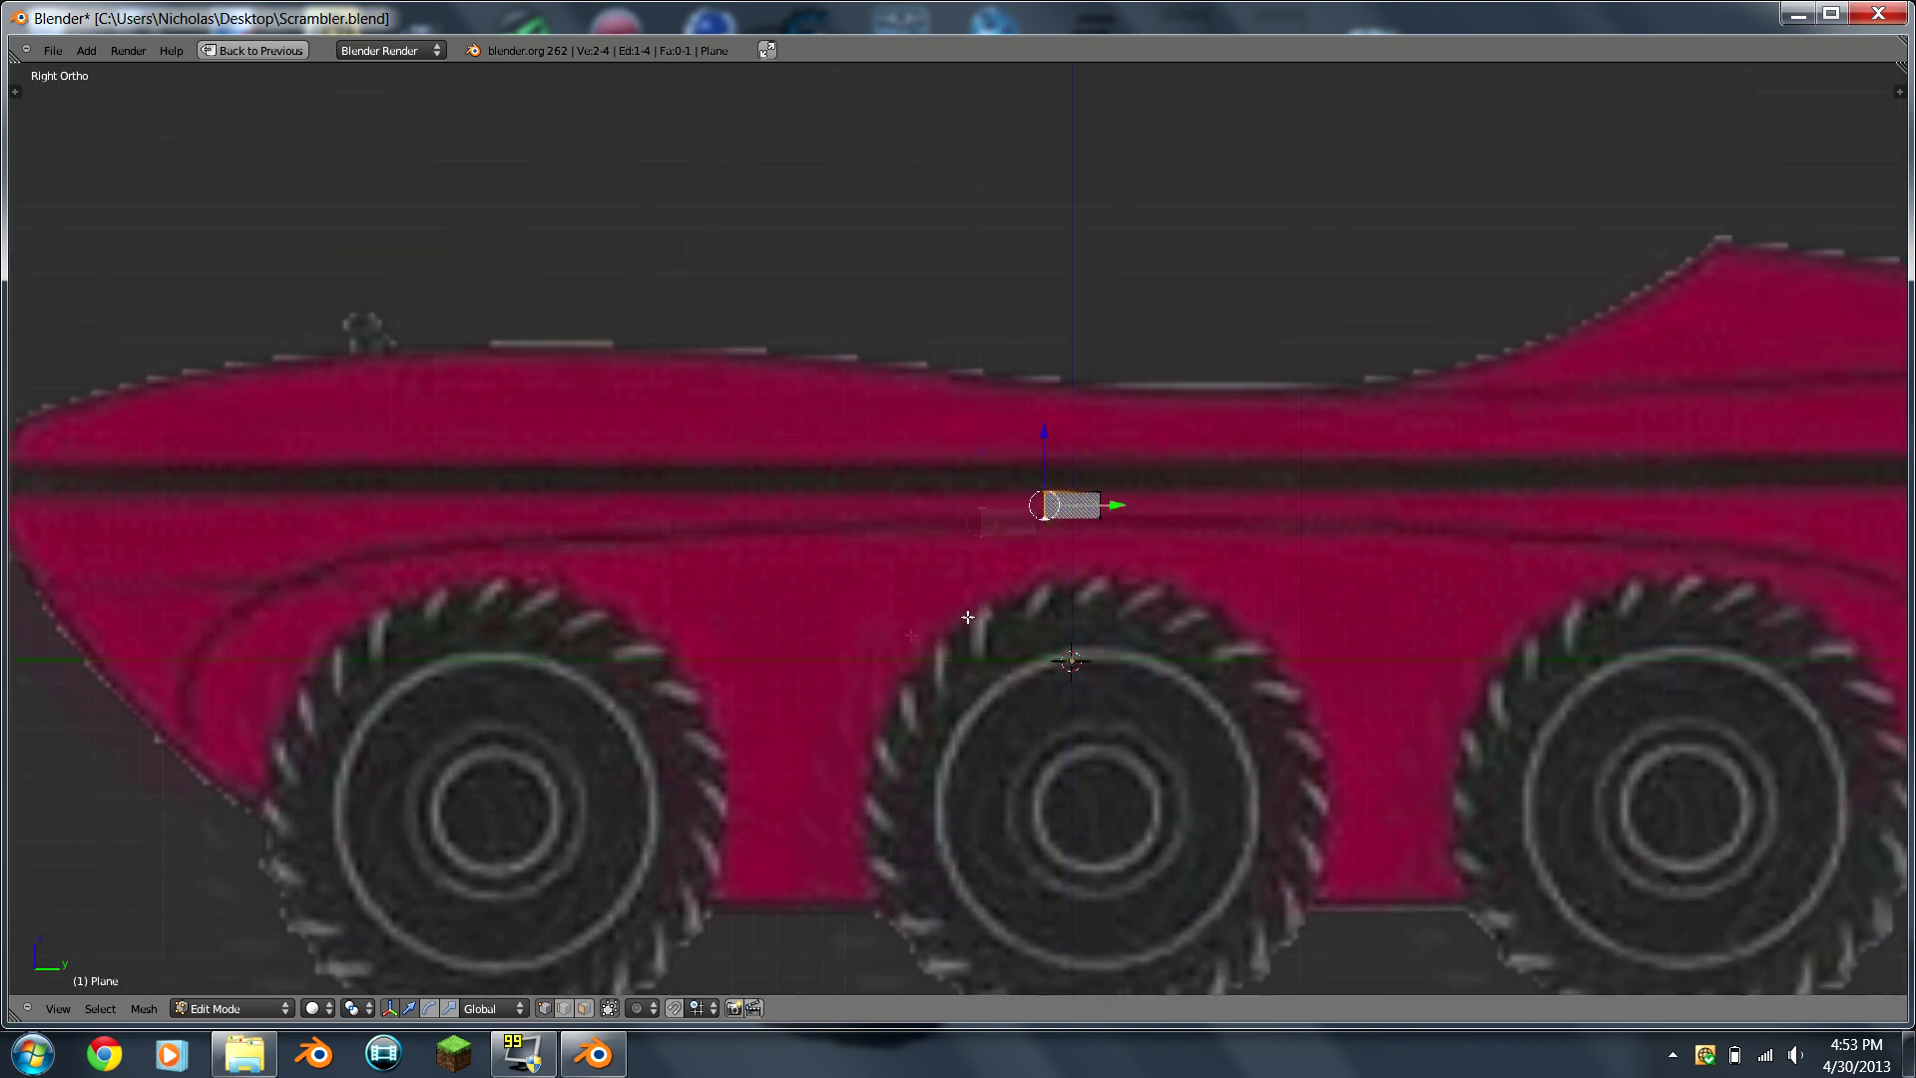
shift+scroll(972, 727, up, 3)
scroll(972, 727, down, 2)
ctrl+scroll(972, 726, right, 2)
scroll(1098, 678, up, 2)
ctrl+scroll(1097, 679, left, 3)
shift+scroll(1098, 679, down, 1)
ctrl+scroll(1248, 619, left, 2)
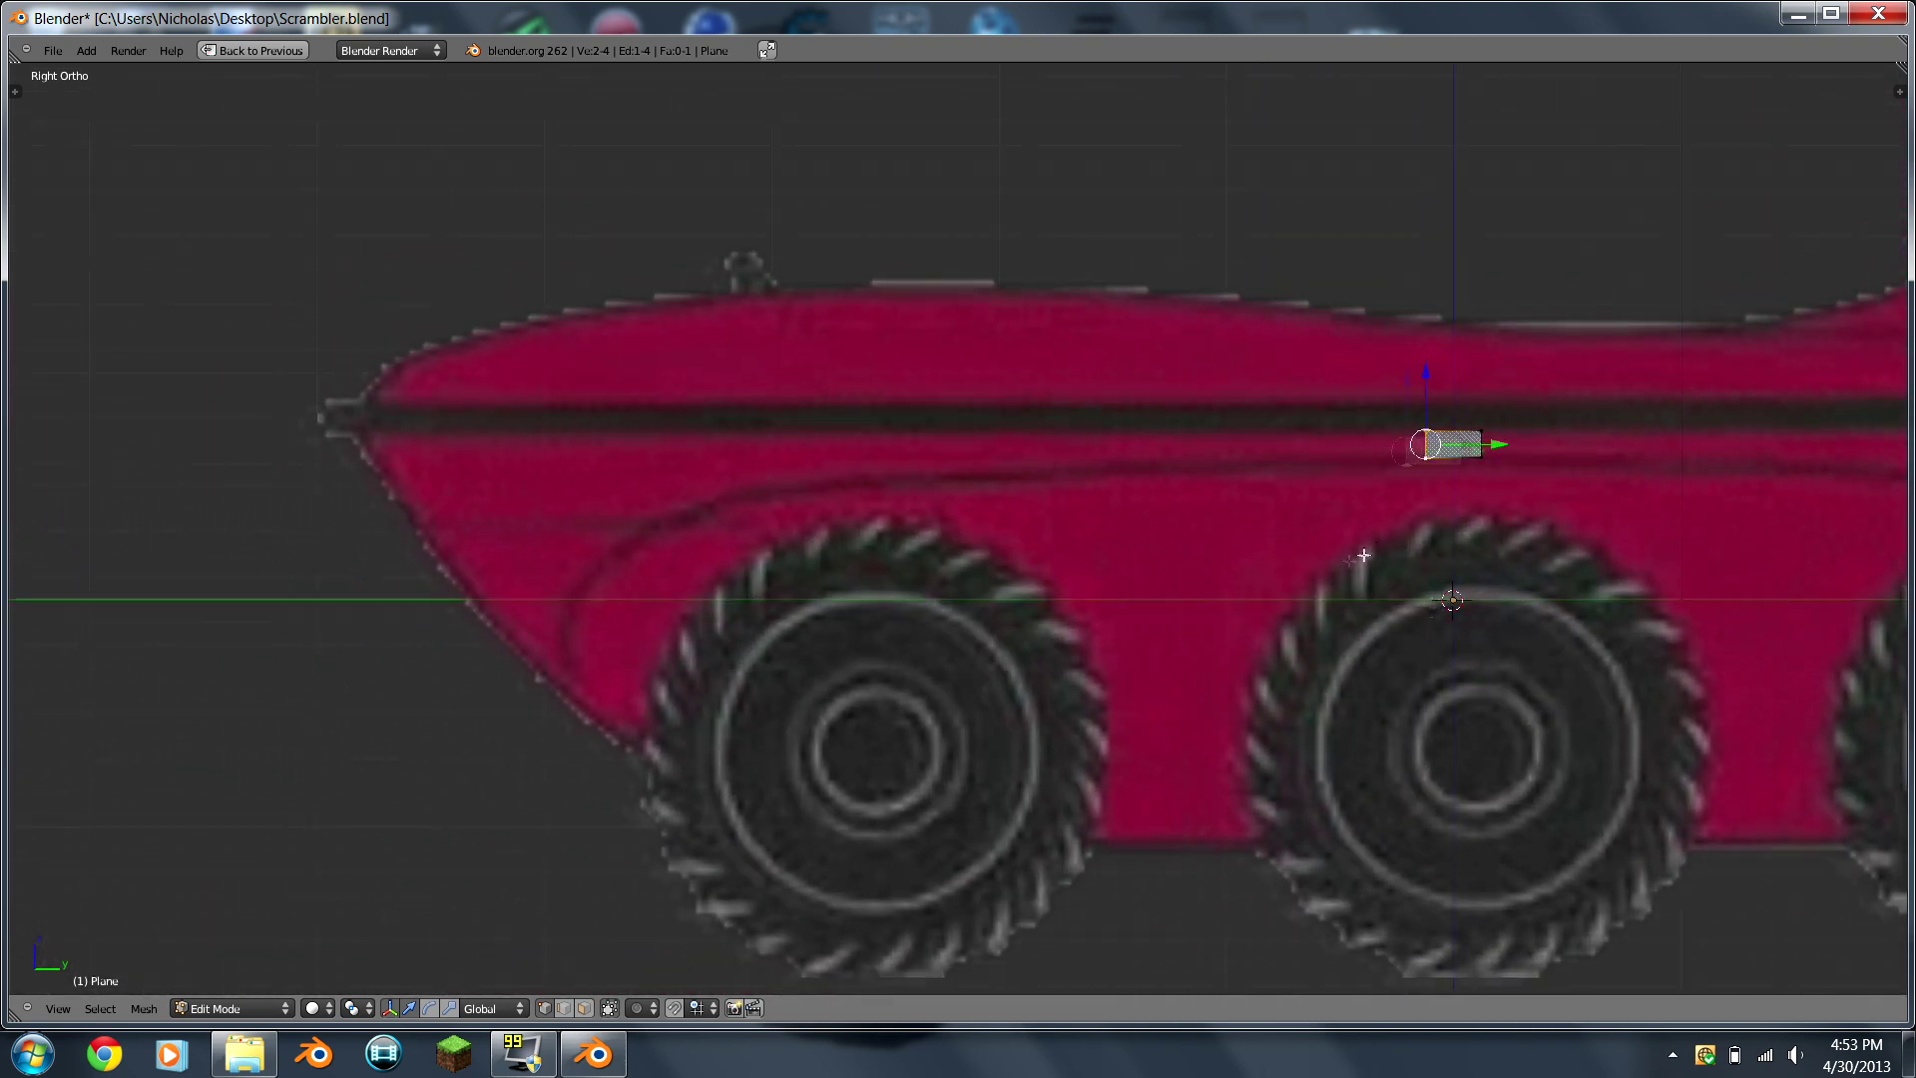
scroll(1308, 591, up, 2)
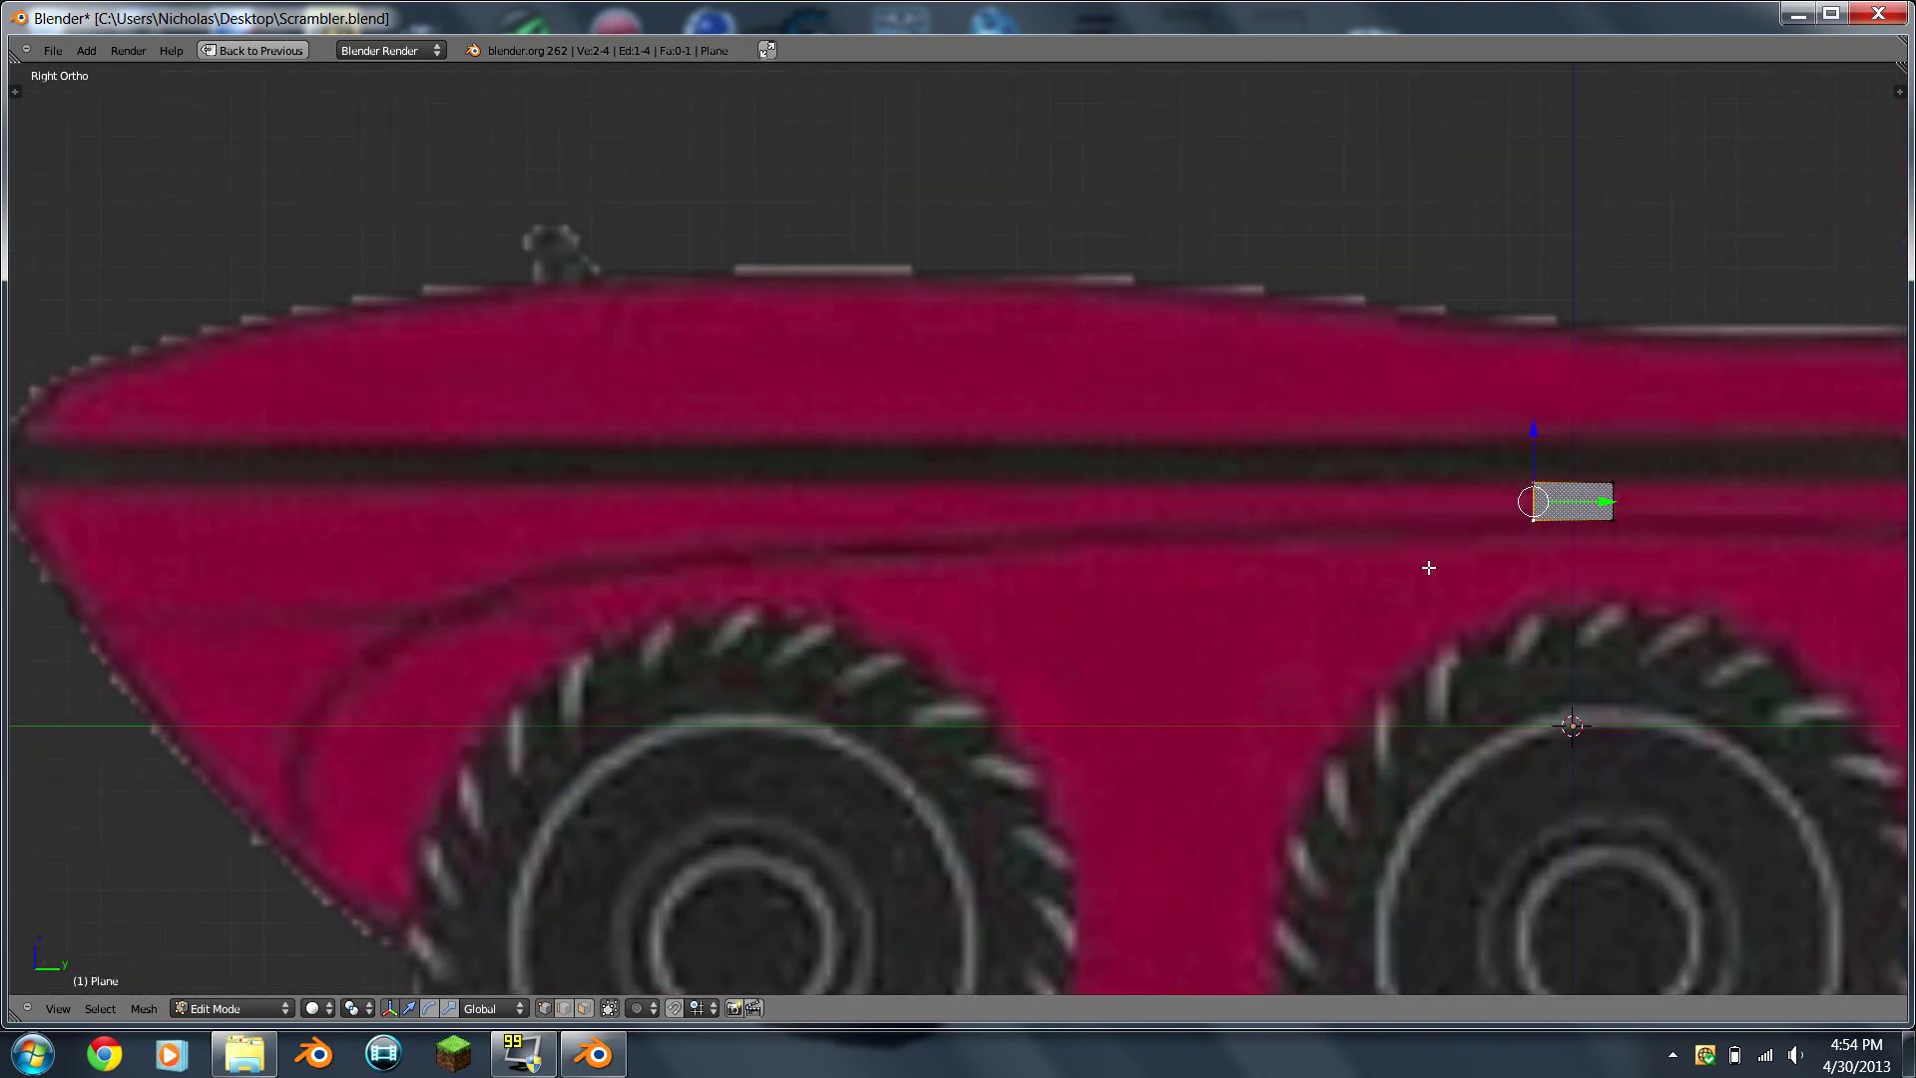
scroll(1429, 568, down, 1)
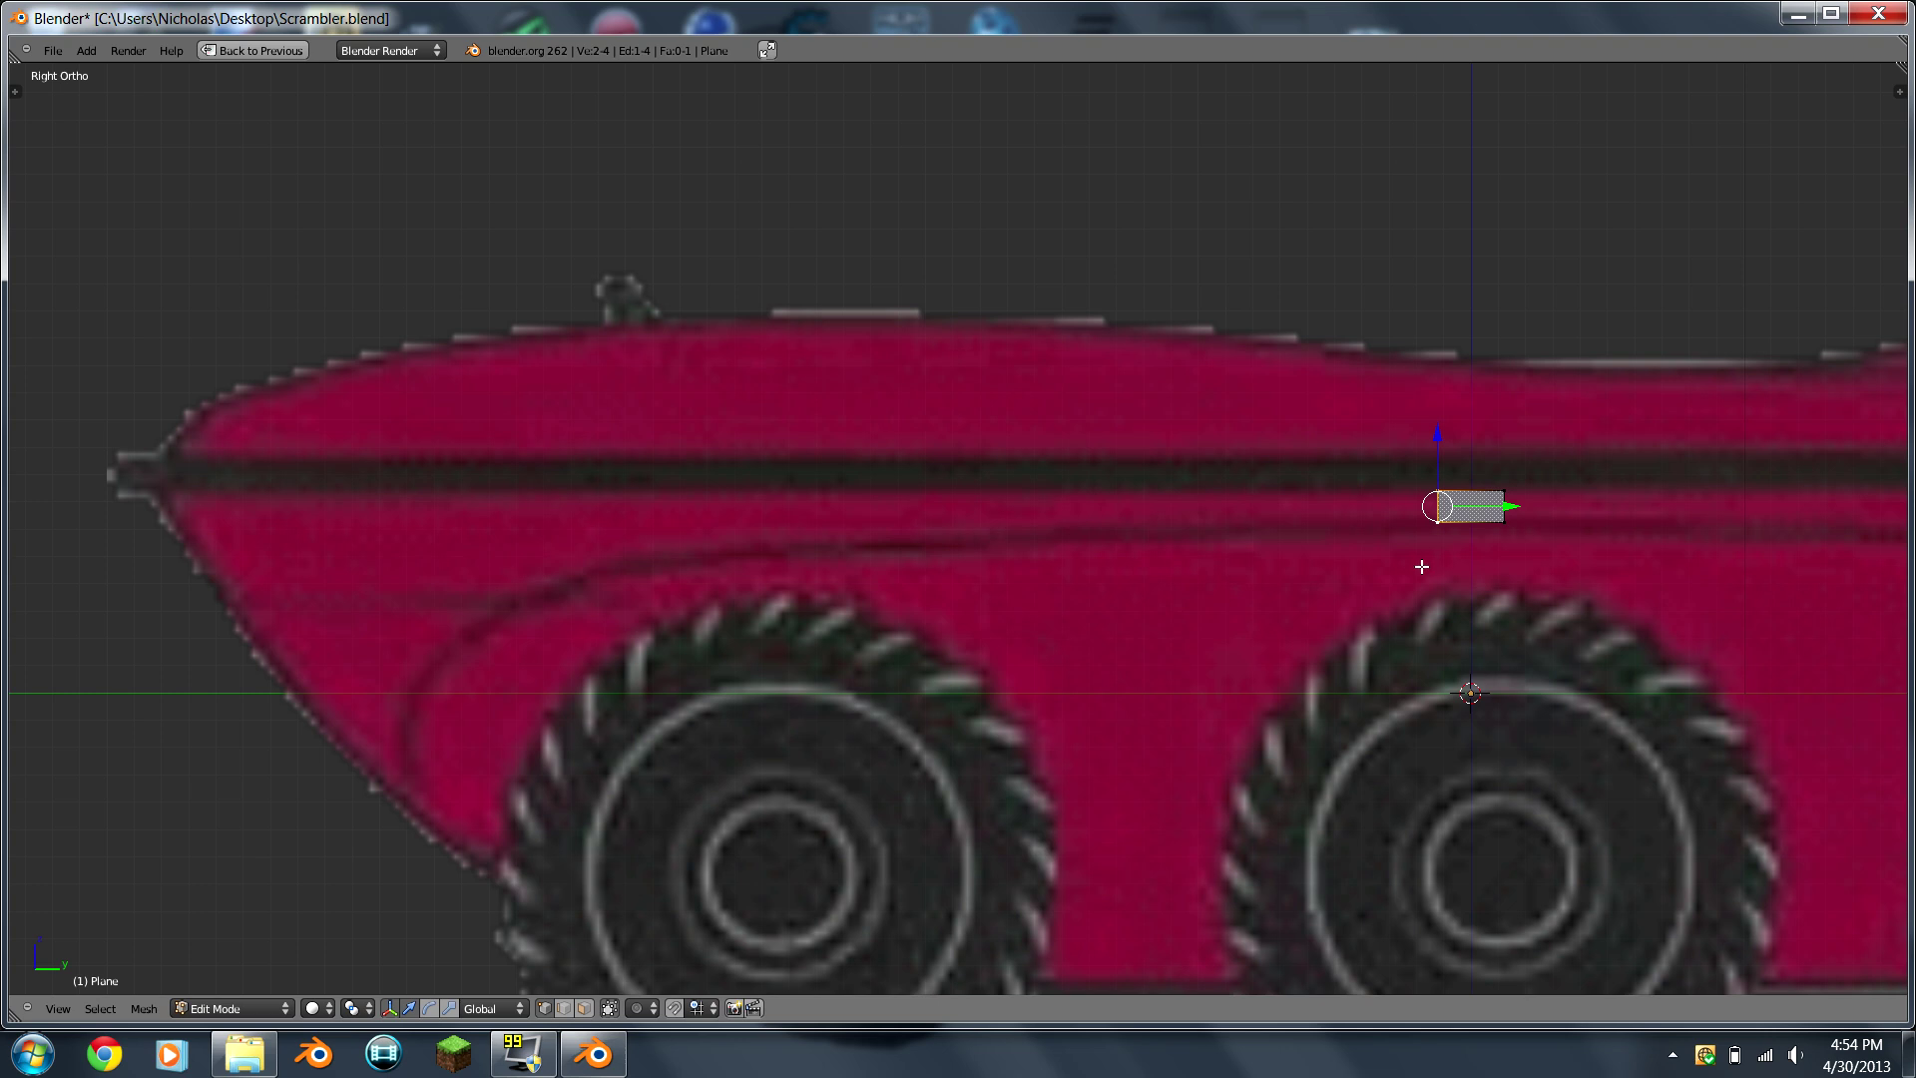
Step: Move the selected vertical edge about 4.70 along negative Y, stretching the plane to the body's pointed end
key(g)
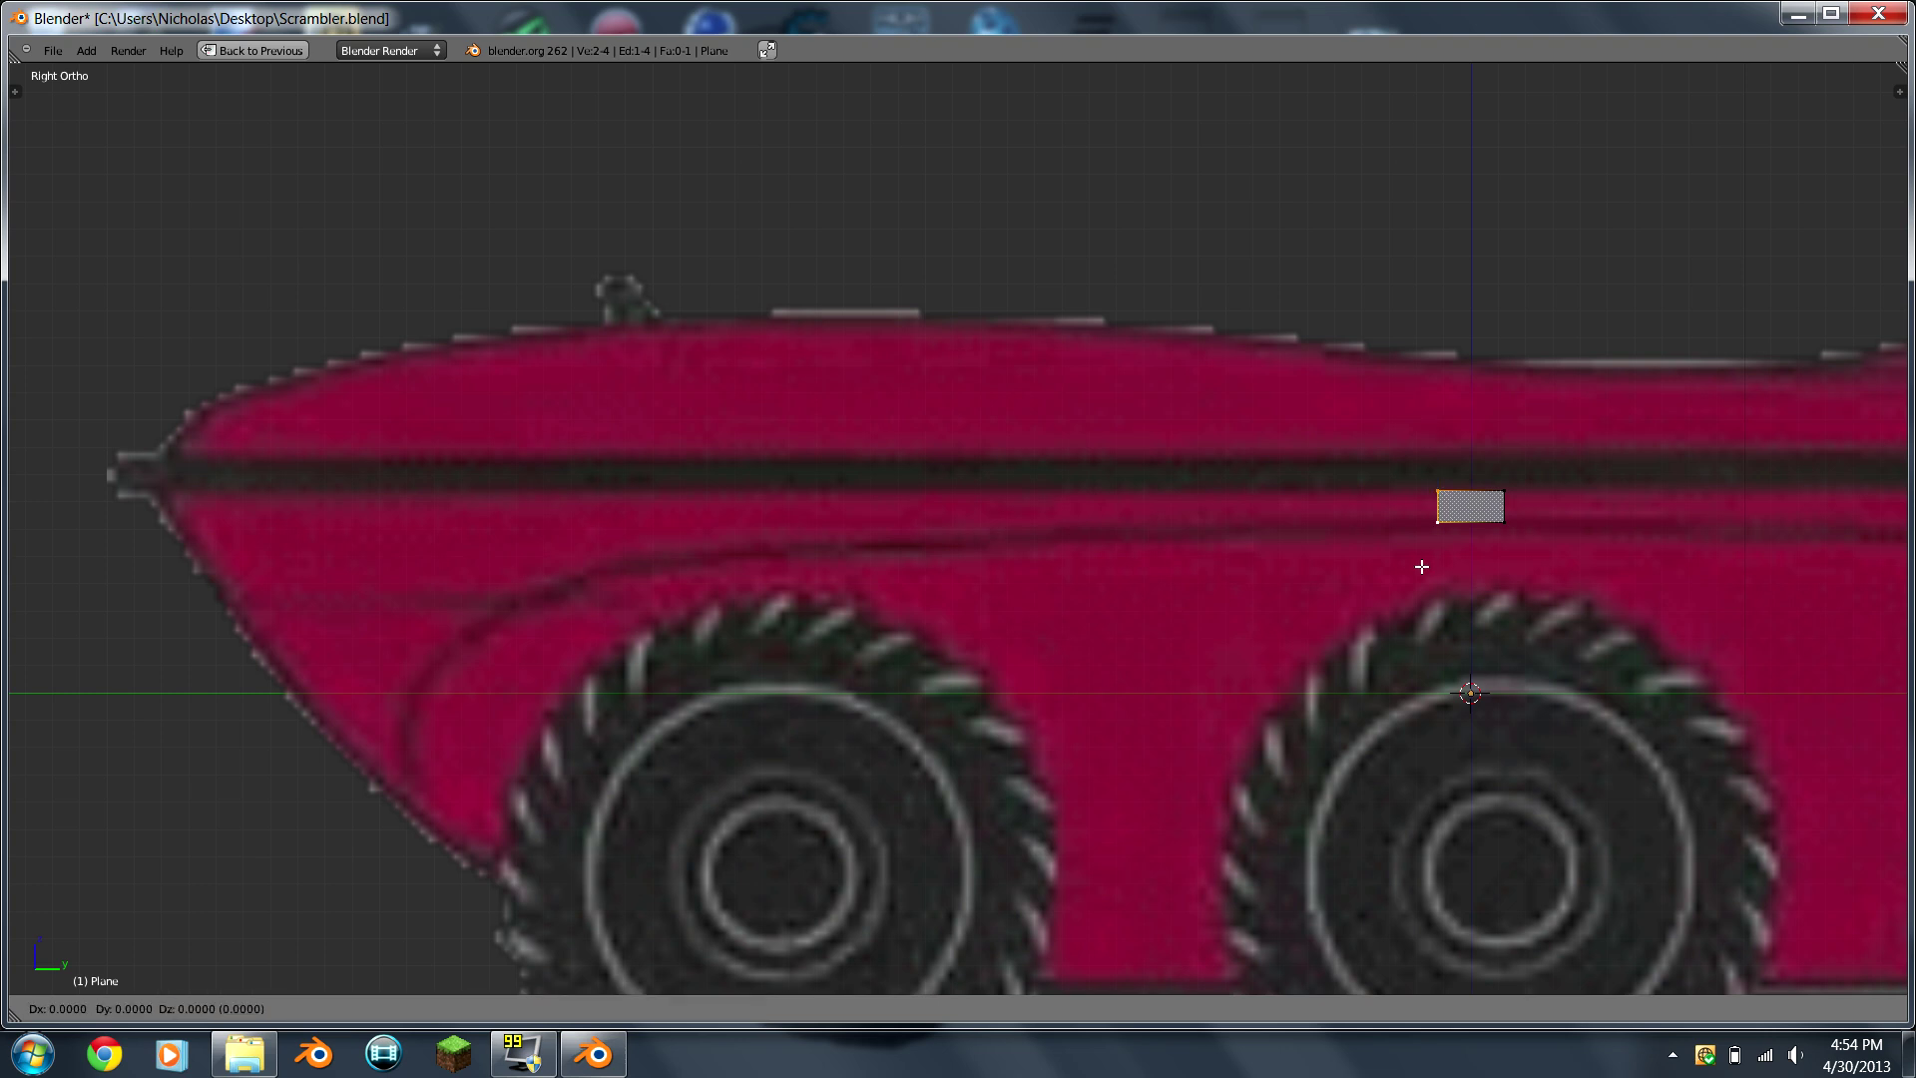
key(y)
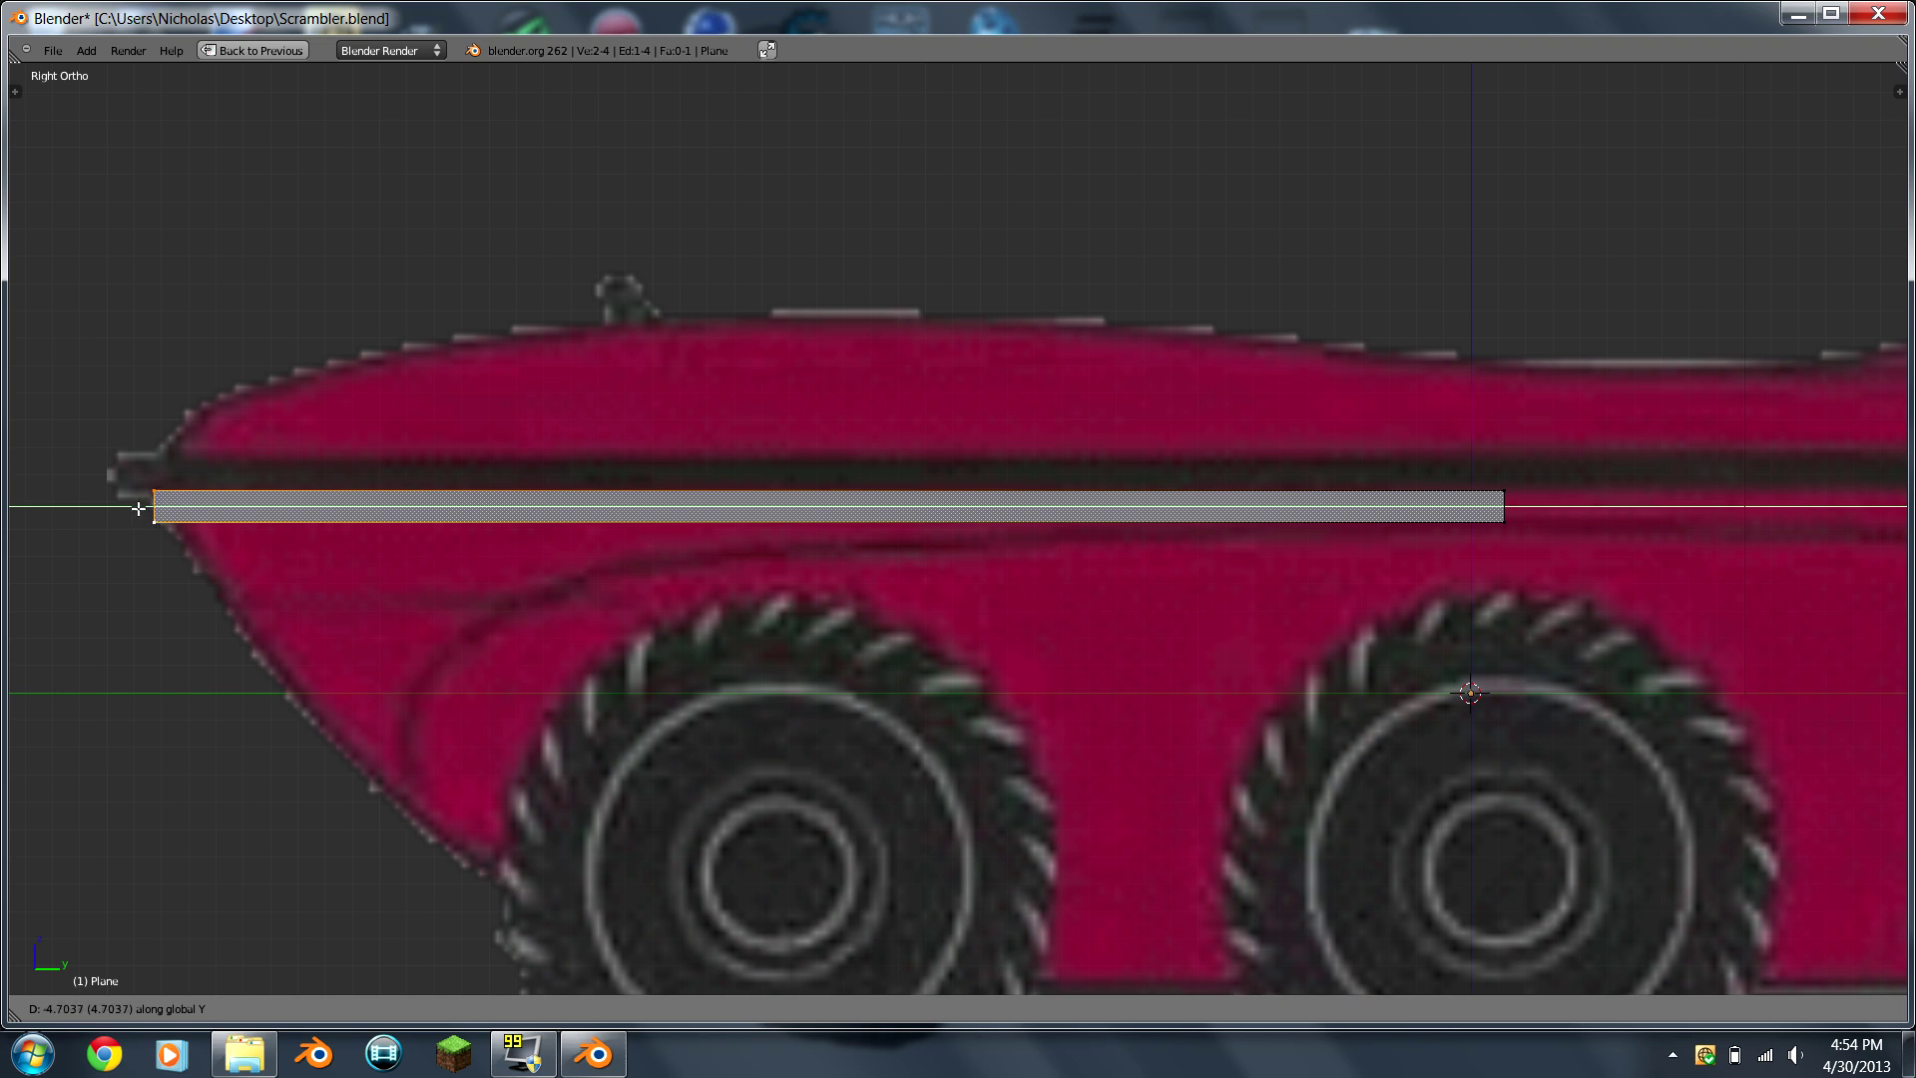
click(138, 513)
Step: Pull the stretched edge back along Y from the body's tip, fine-tuning it by about 0.03
scroll(137, 511, up, 1)
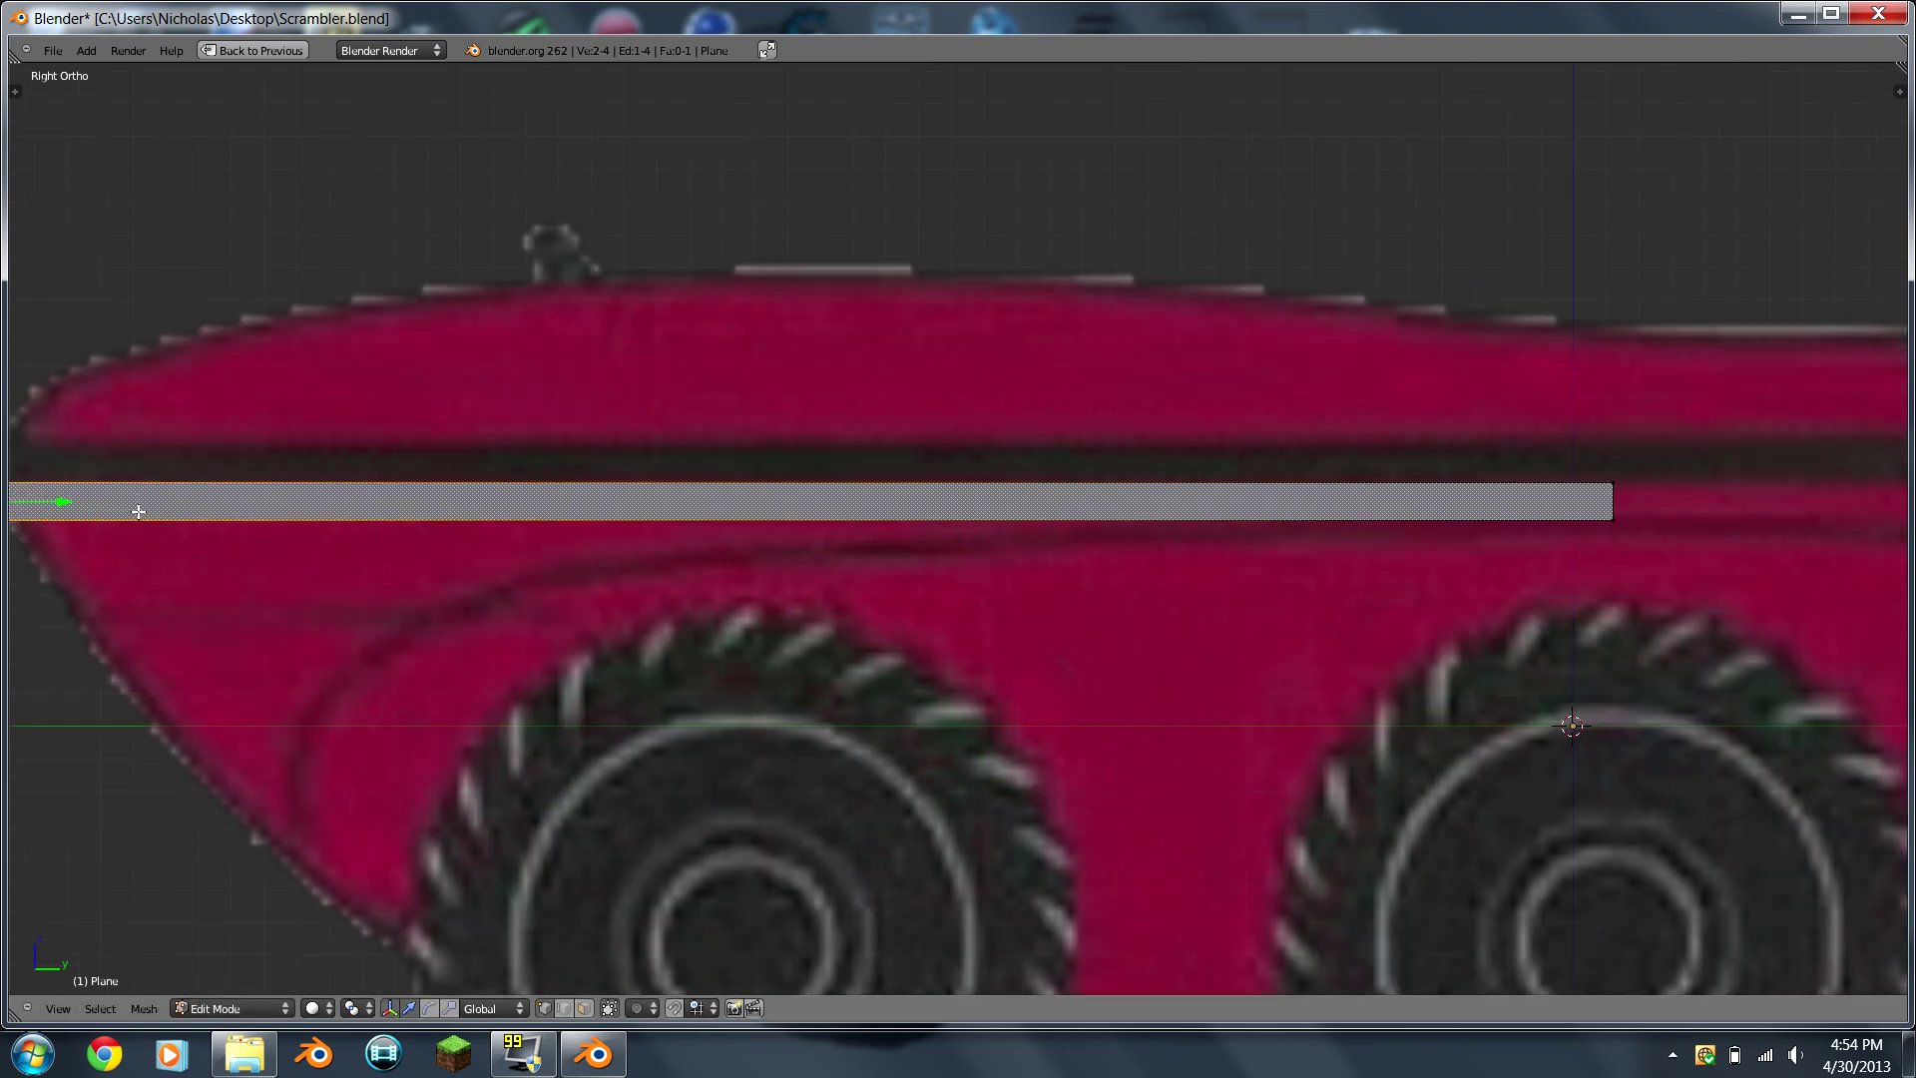
scroll(138, 511, down, 1)
key(g)
key(x)
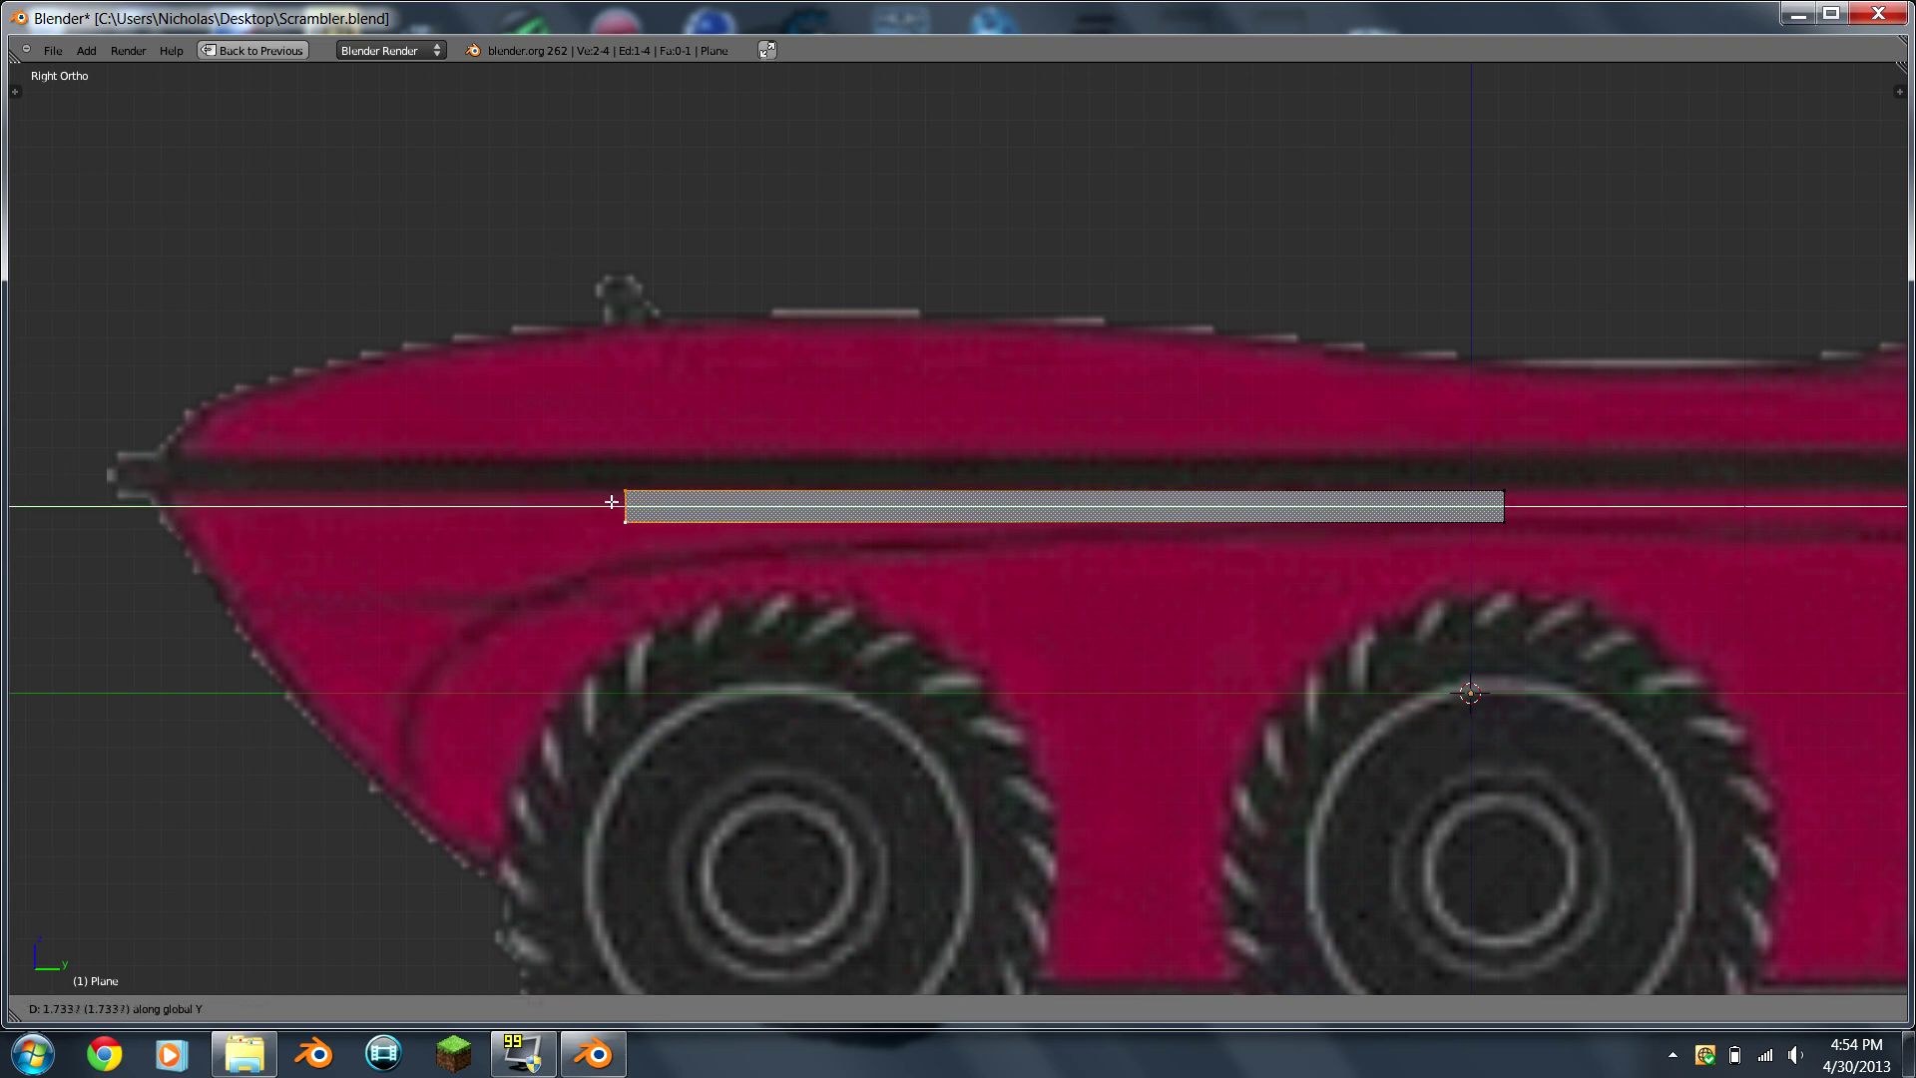
click(376, 520)
scroll(710, 599, up, 3)
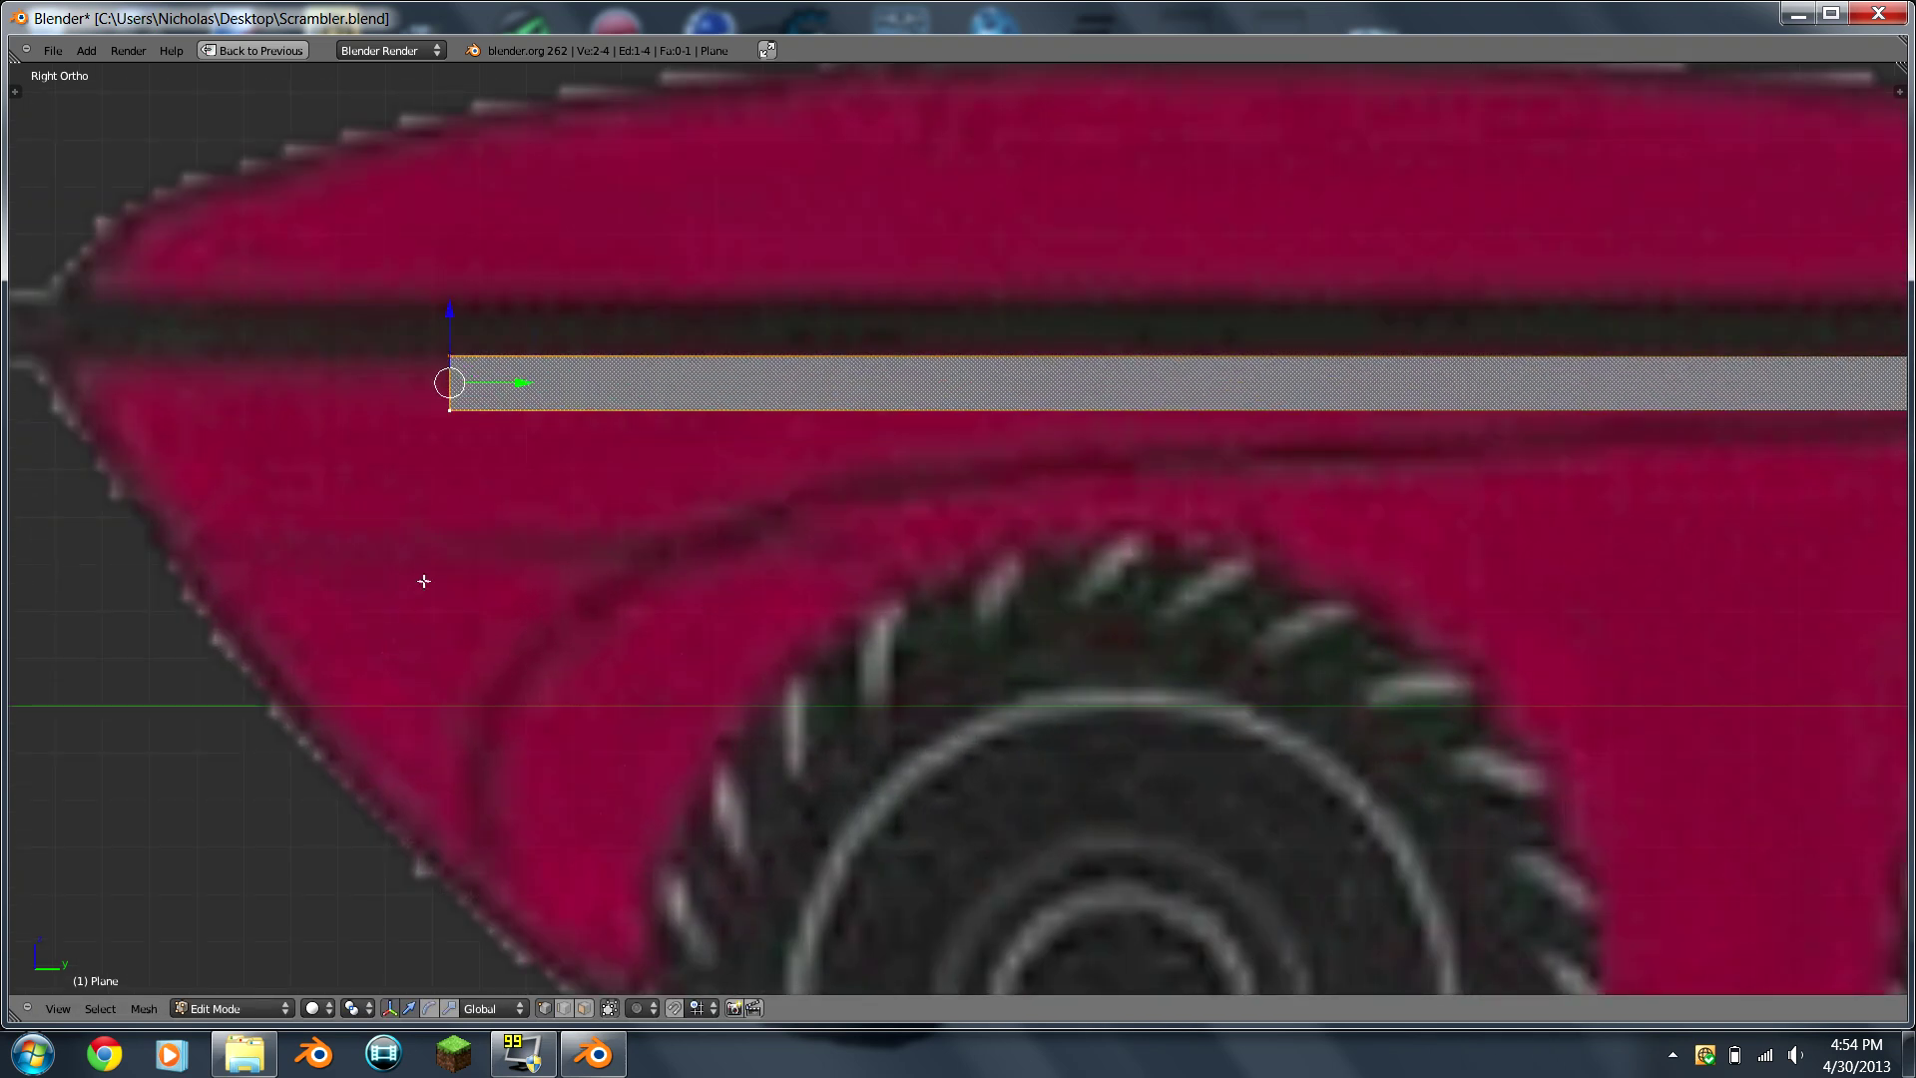
key(g)
key(y)
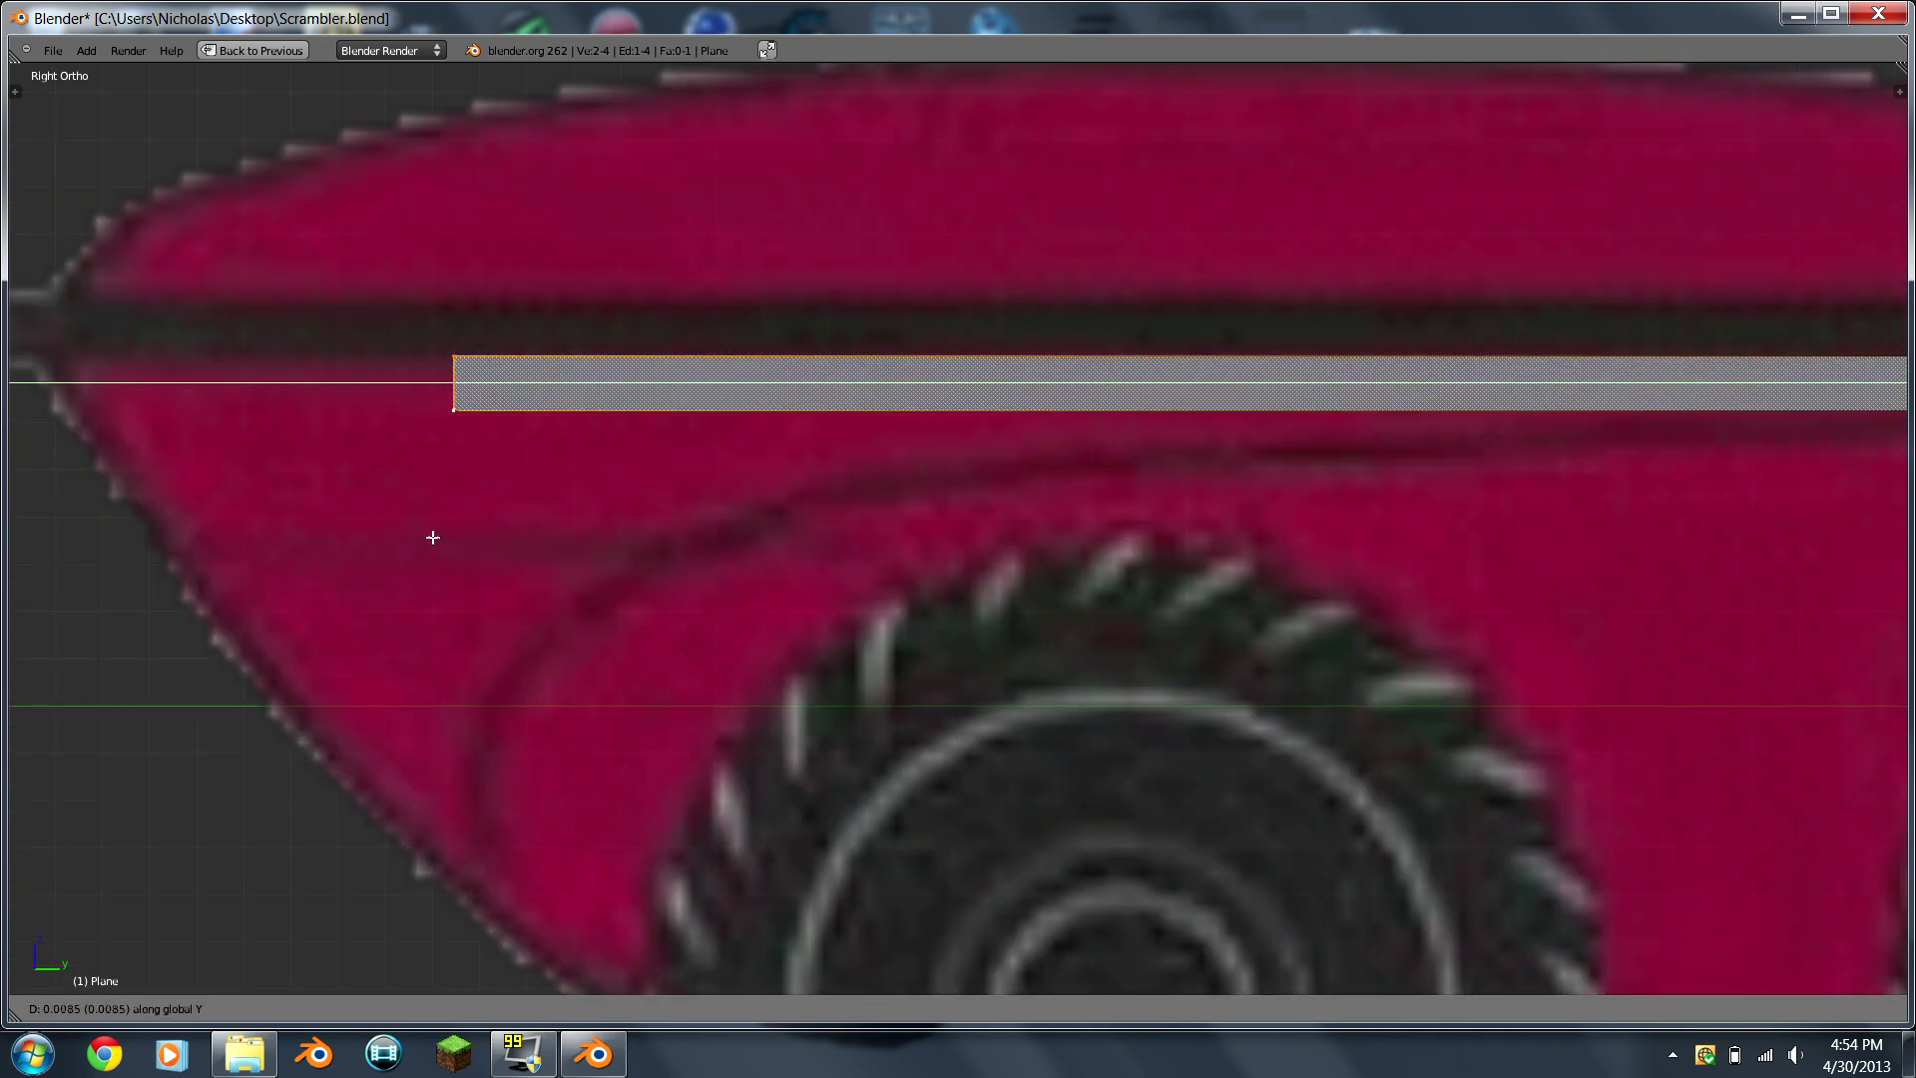
click(433, 537)
Step: Add a vertical loop cut across the long strip and slide it above the gap between the first two wheels
scroll(440, 534, down, 5)
scroll(723, 467, up, 3)
scroll(1407, 430, down, 2)
scroll(1385, 444, up, 2)
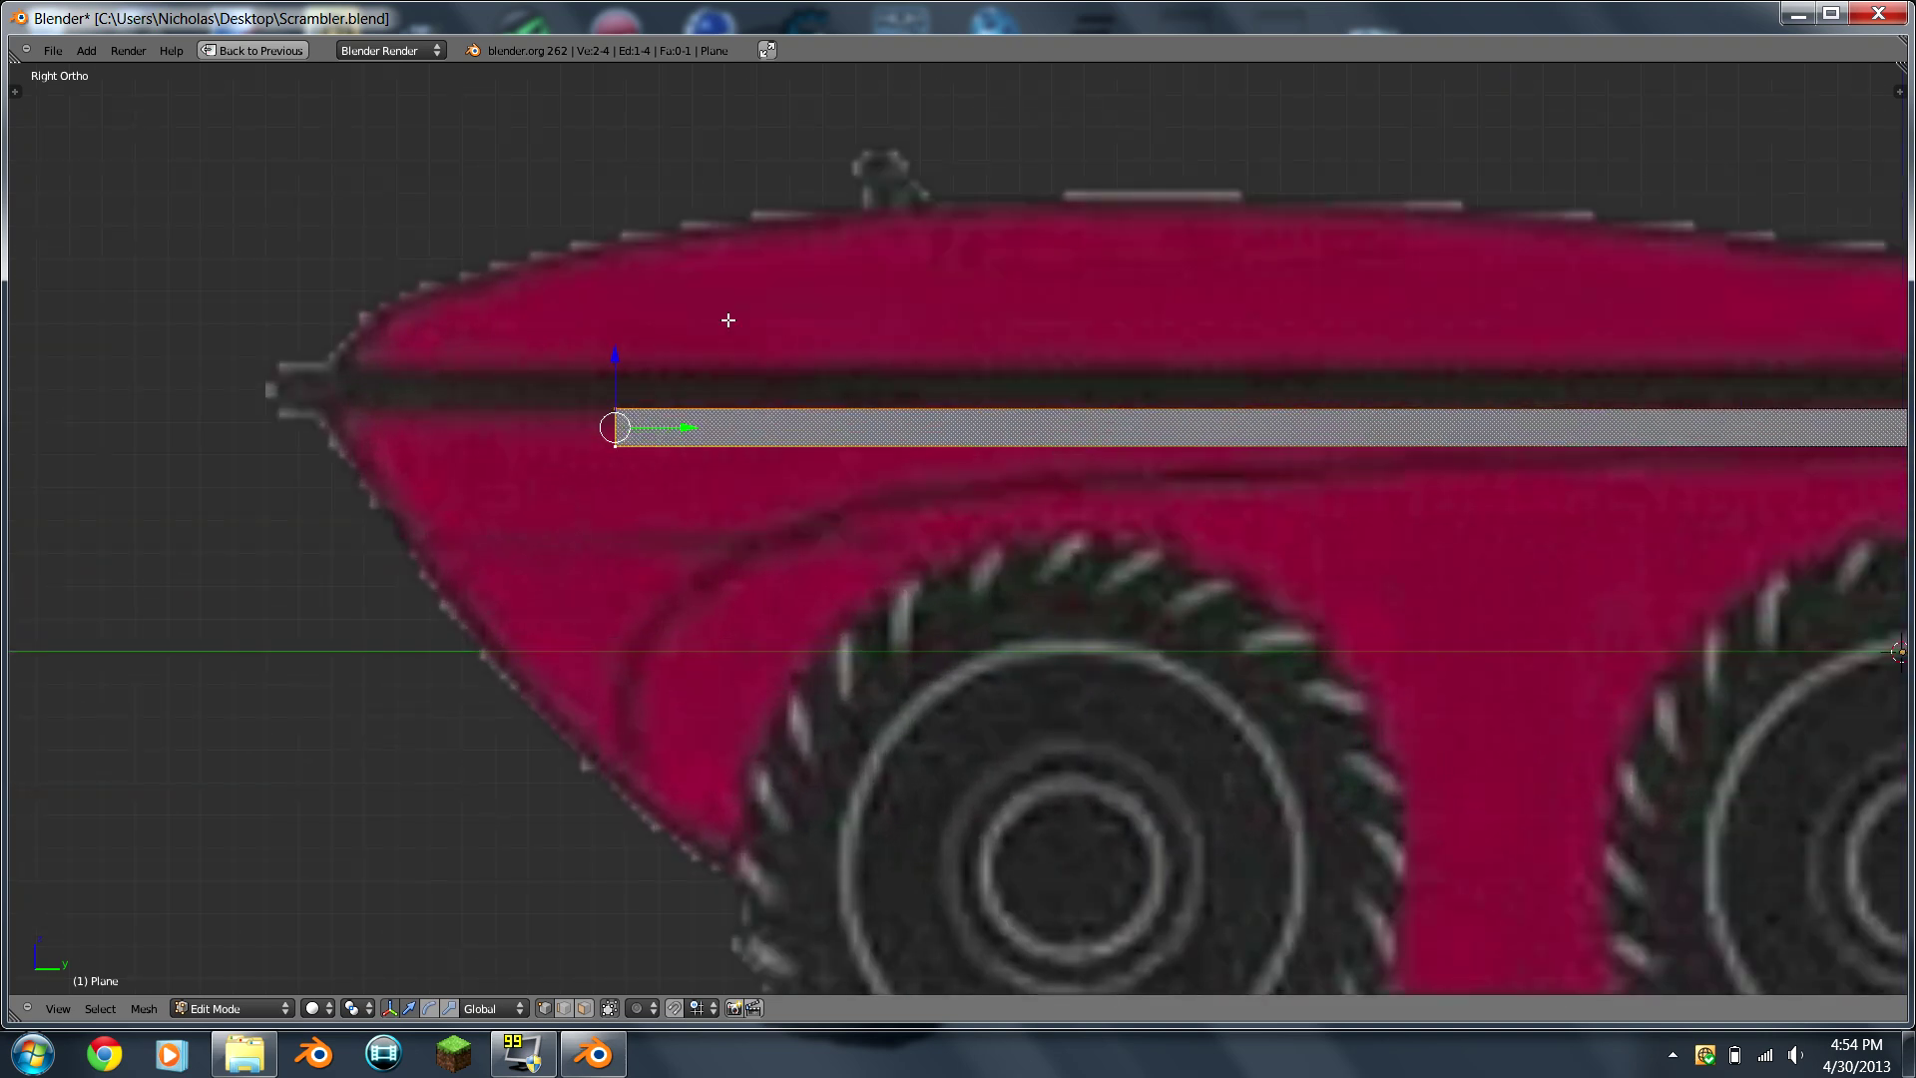
key(t)
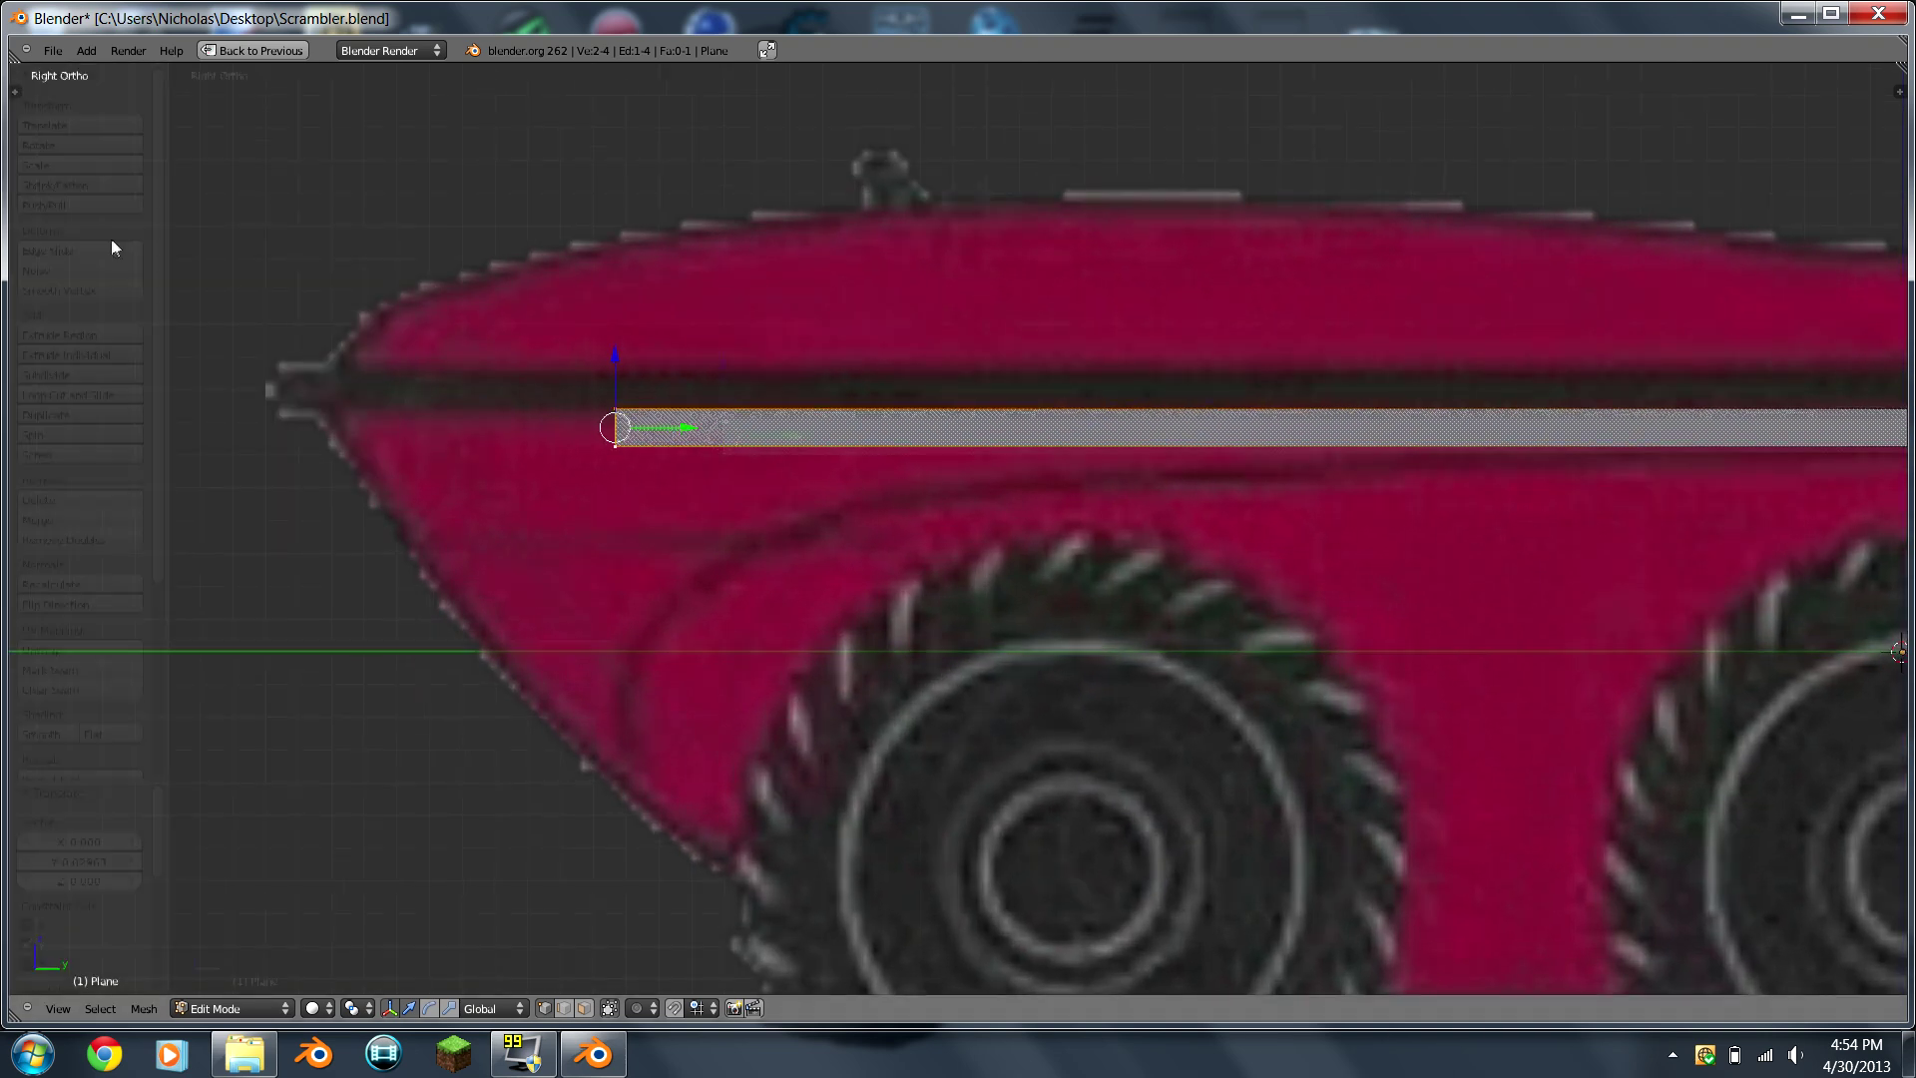
click(82, 398)
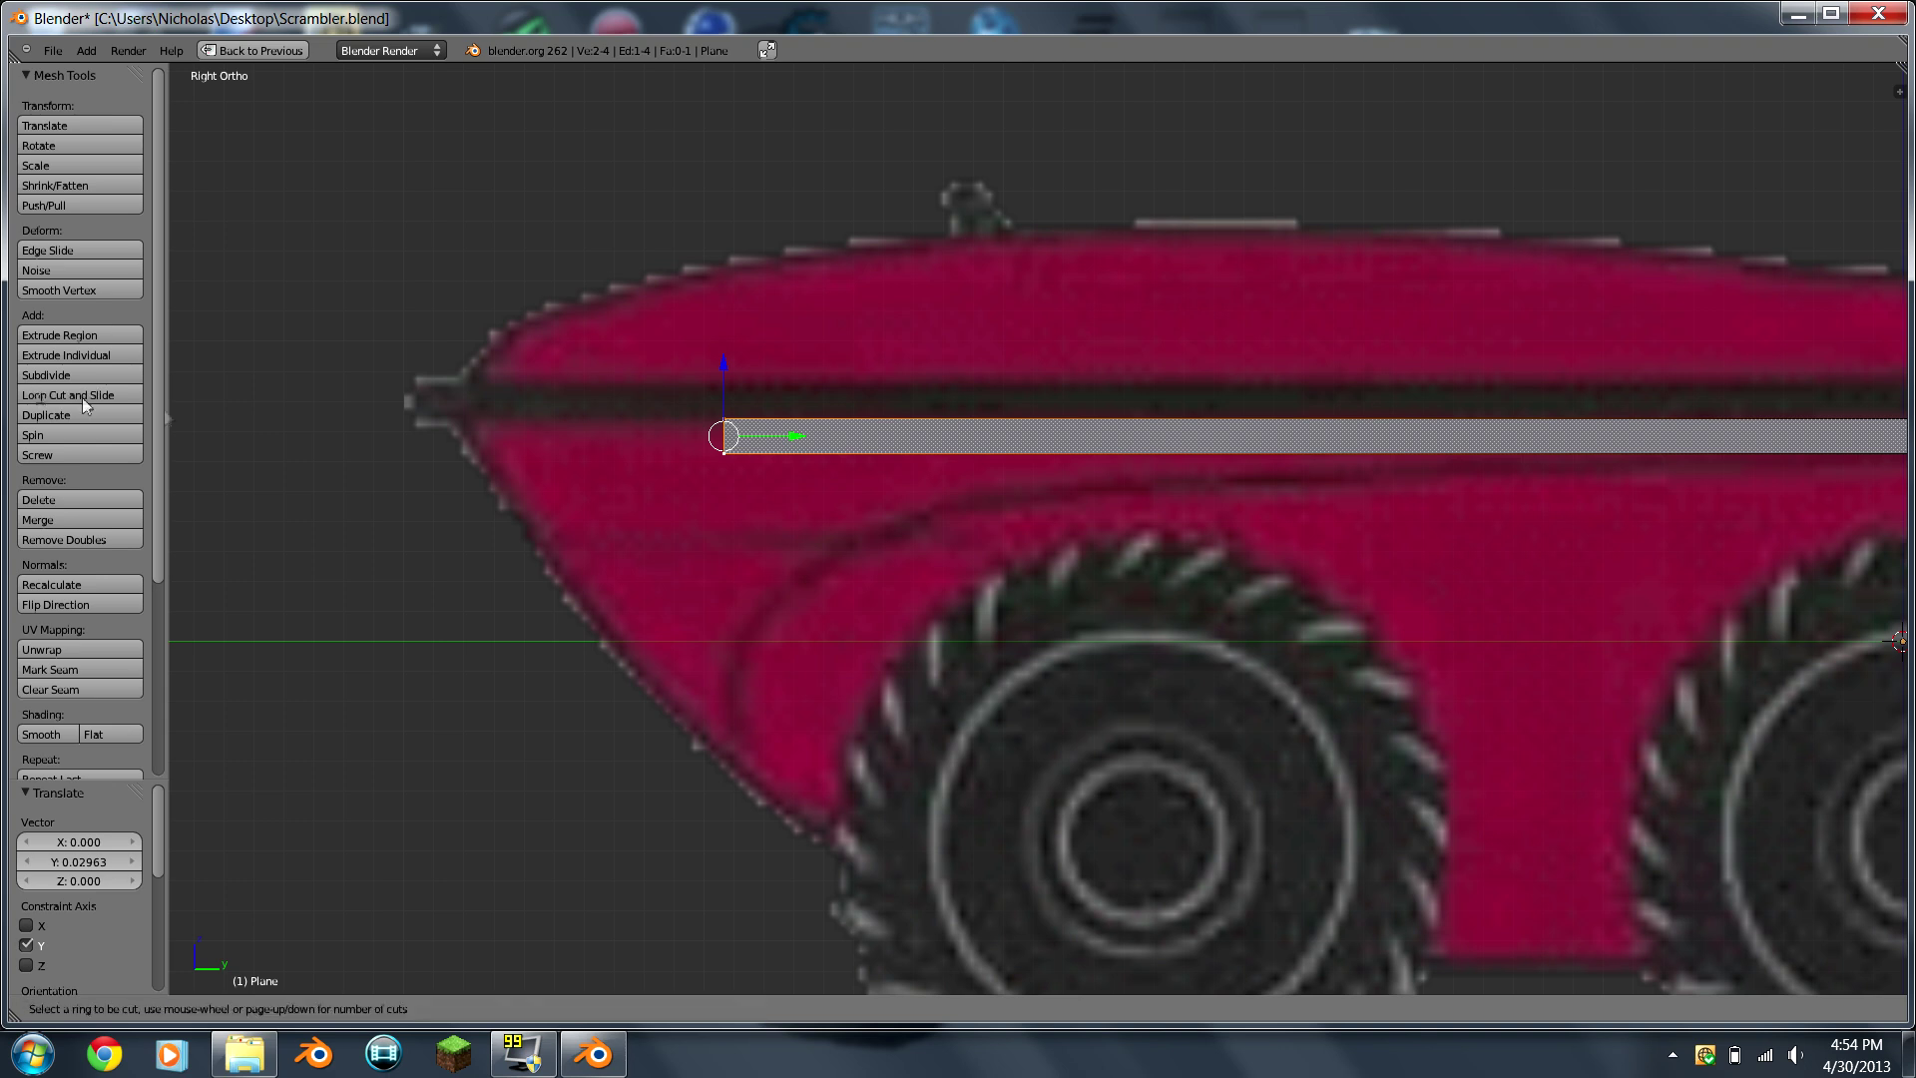
click(1394, 478)
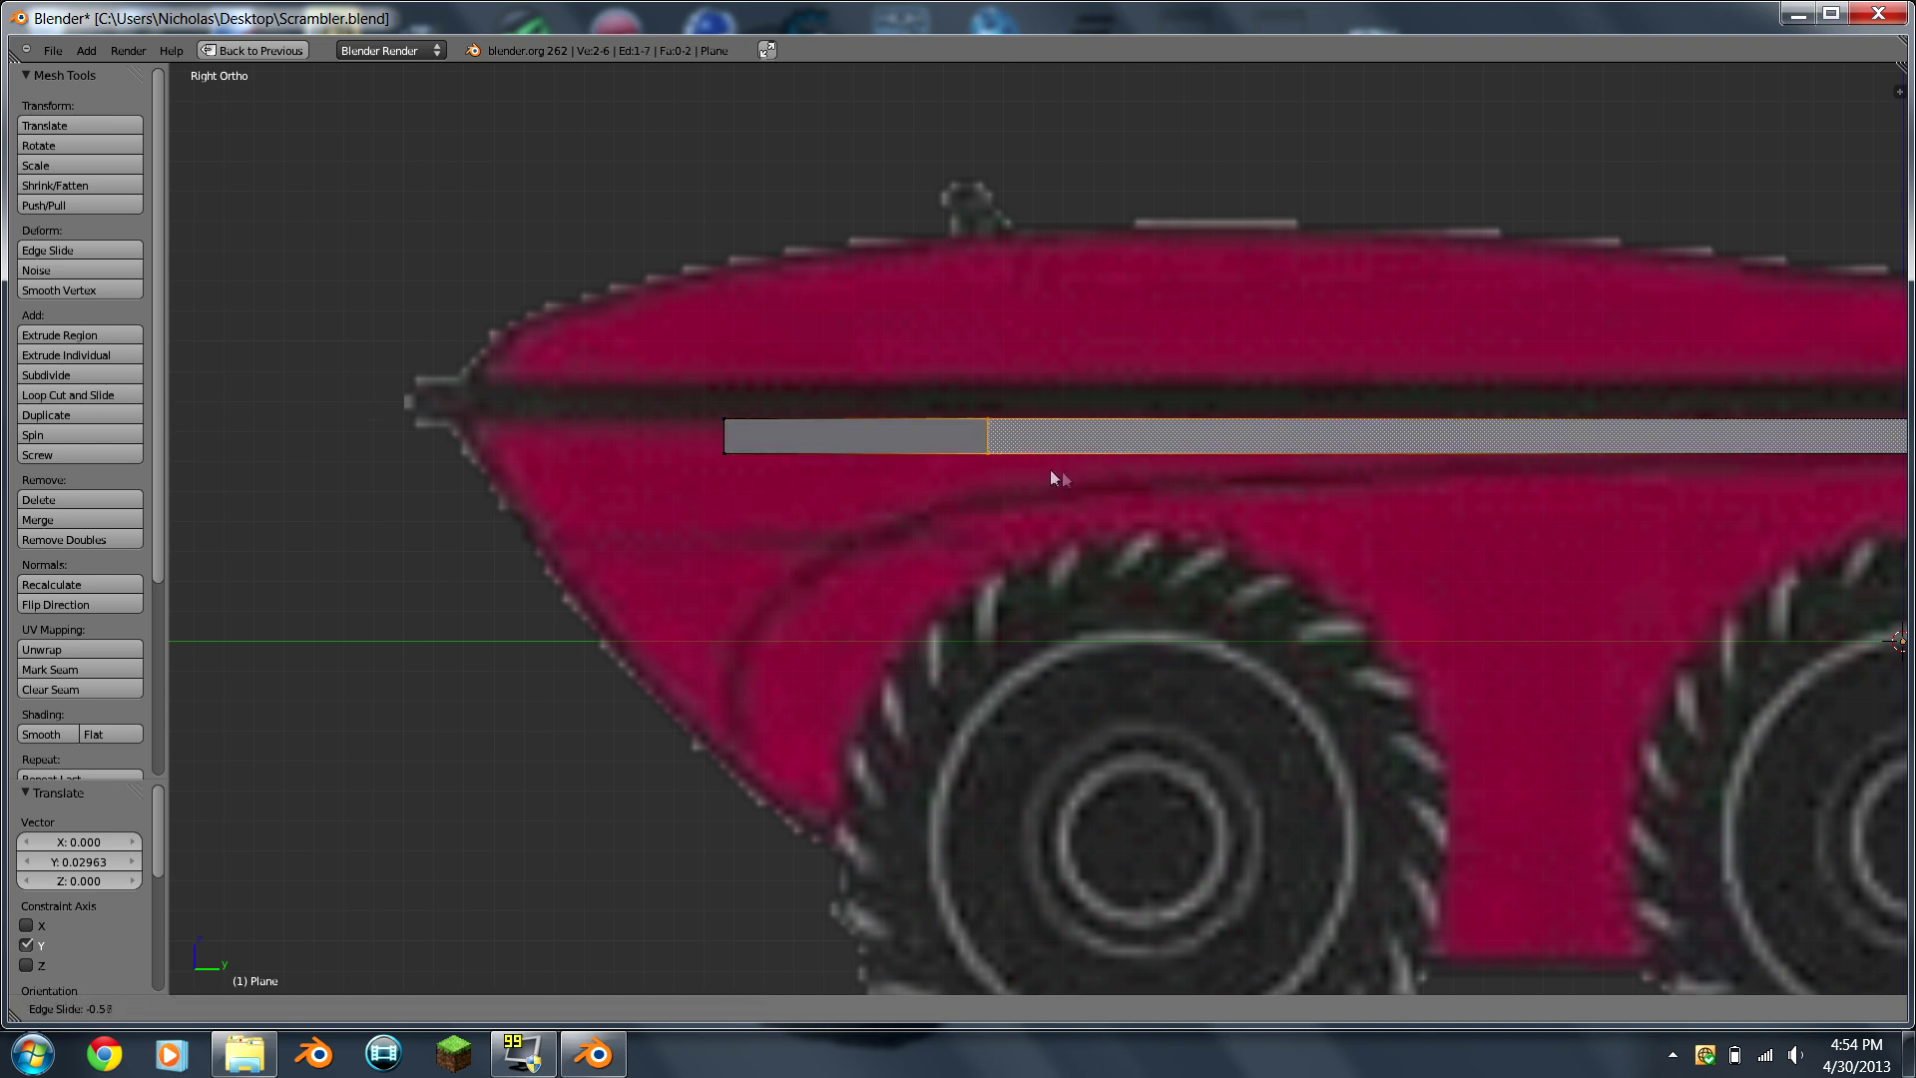
click(1493, 417)
Step: Lower the loop cut's bottom vertex about 0.012 along Z toward the crease line
scroll(1497, 415, down, 2)
scroll(1108, 494, up, 4)
right_click(1090, 512)
key(g)
key(z)
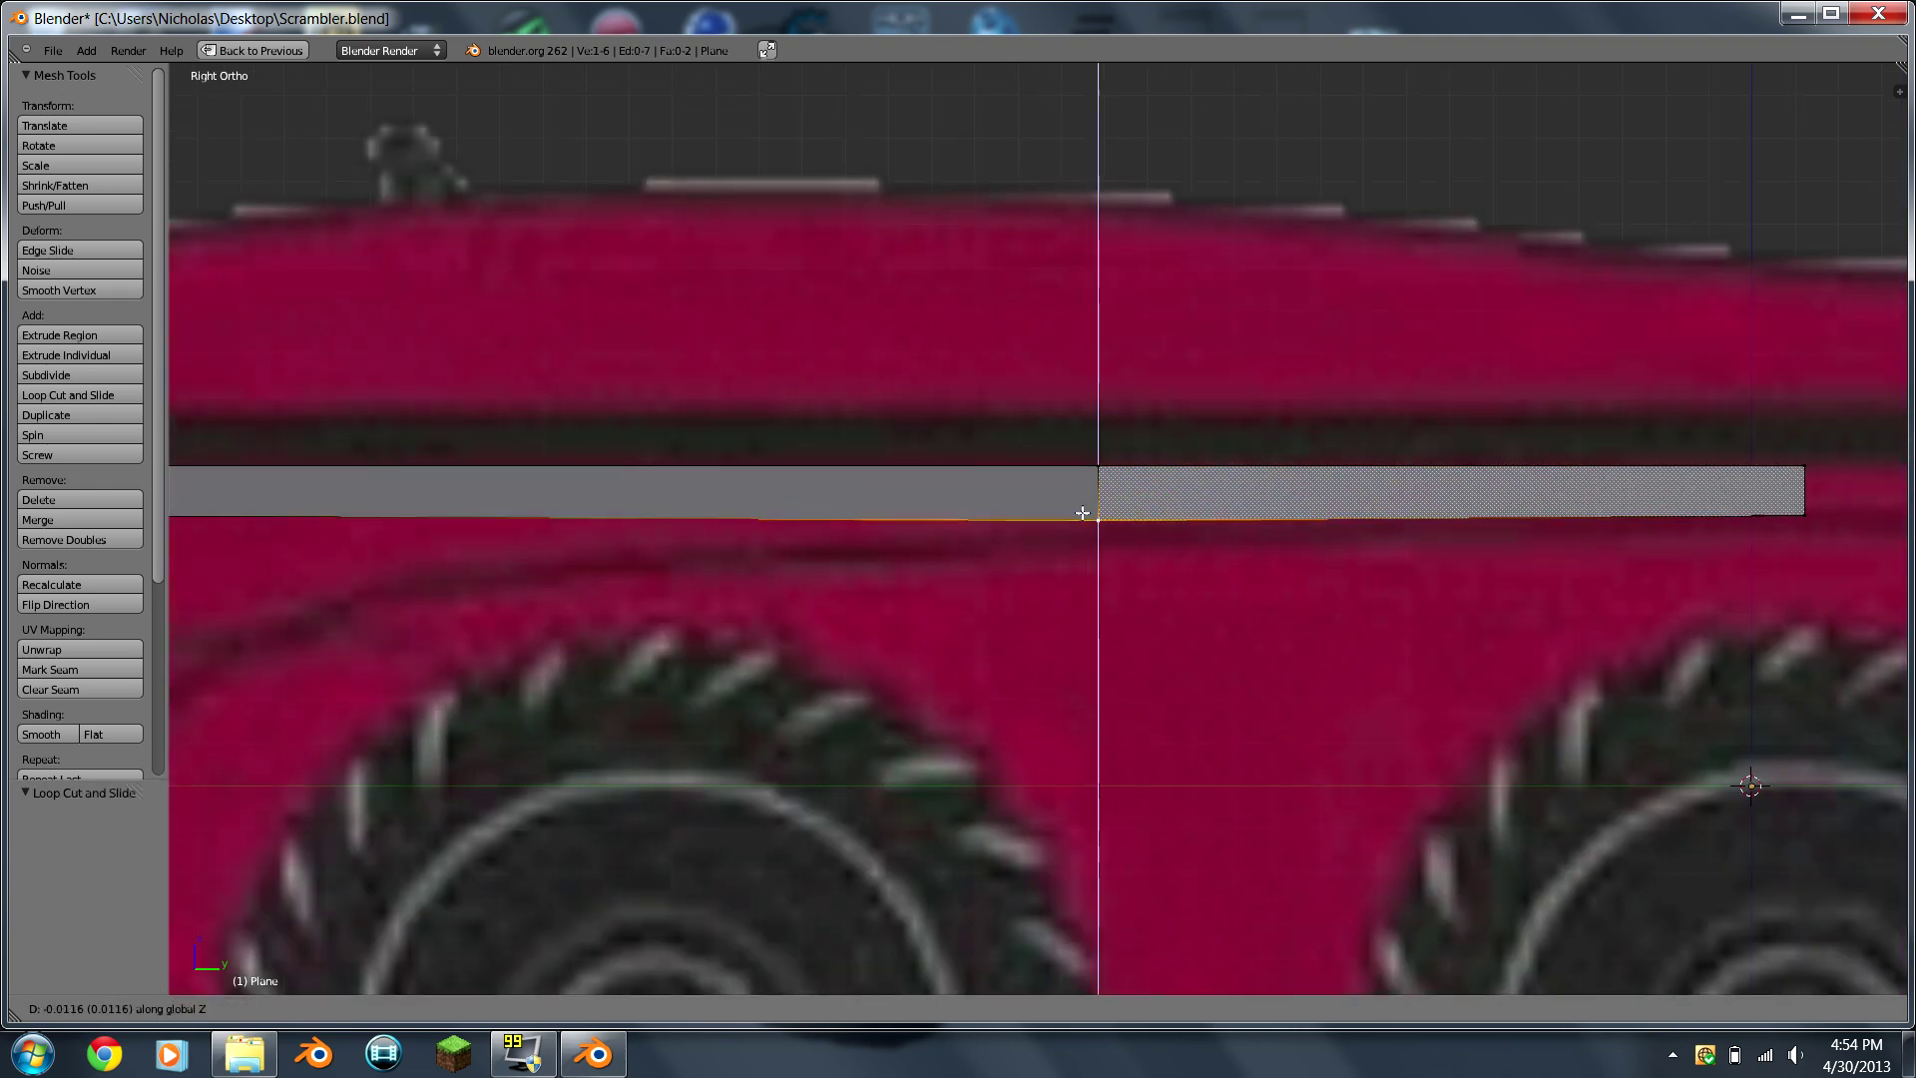
click(1078, 512)
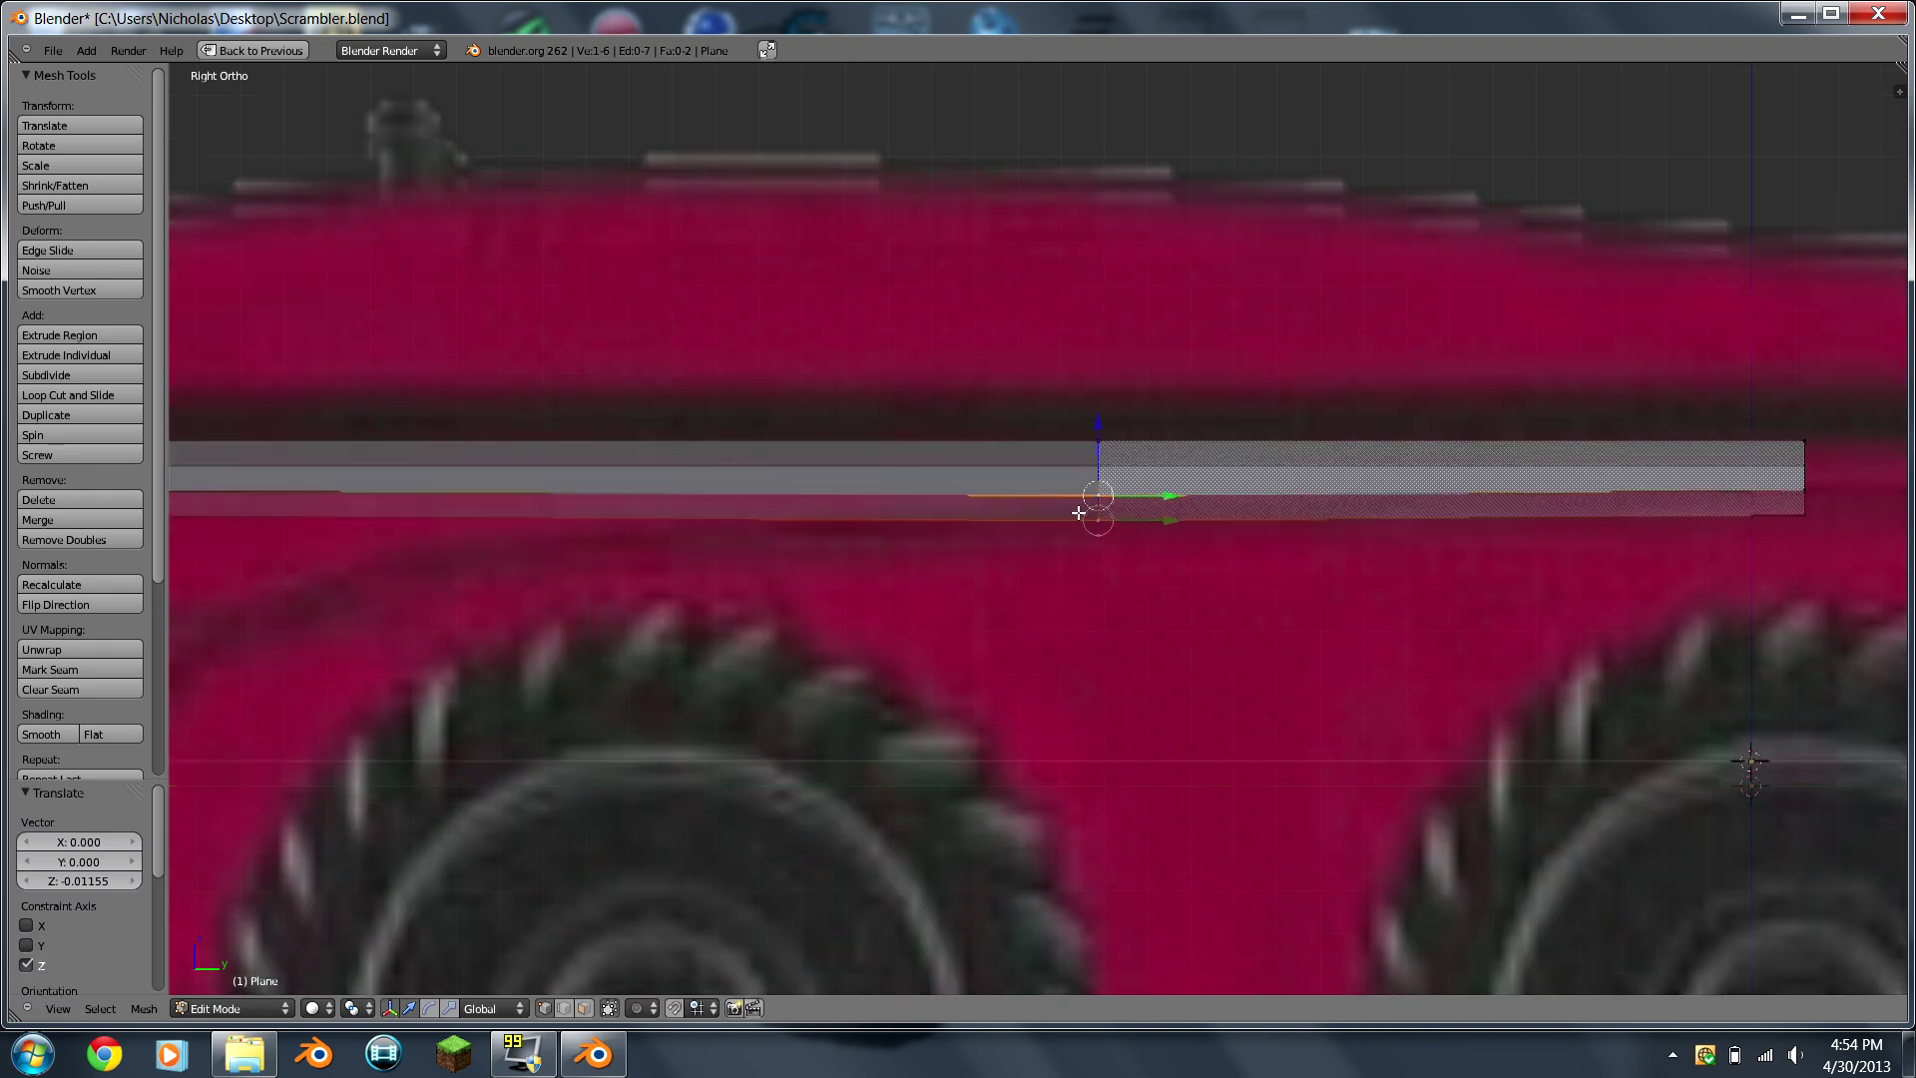
scroll(766, 535, down, 1)
Step: Lower the bottom vertices of the loop cut and the strip's front end about 0.017 along Z toward the crease line
shift+right_click(216, 515)
key(g)
key(z)
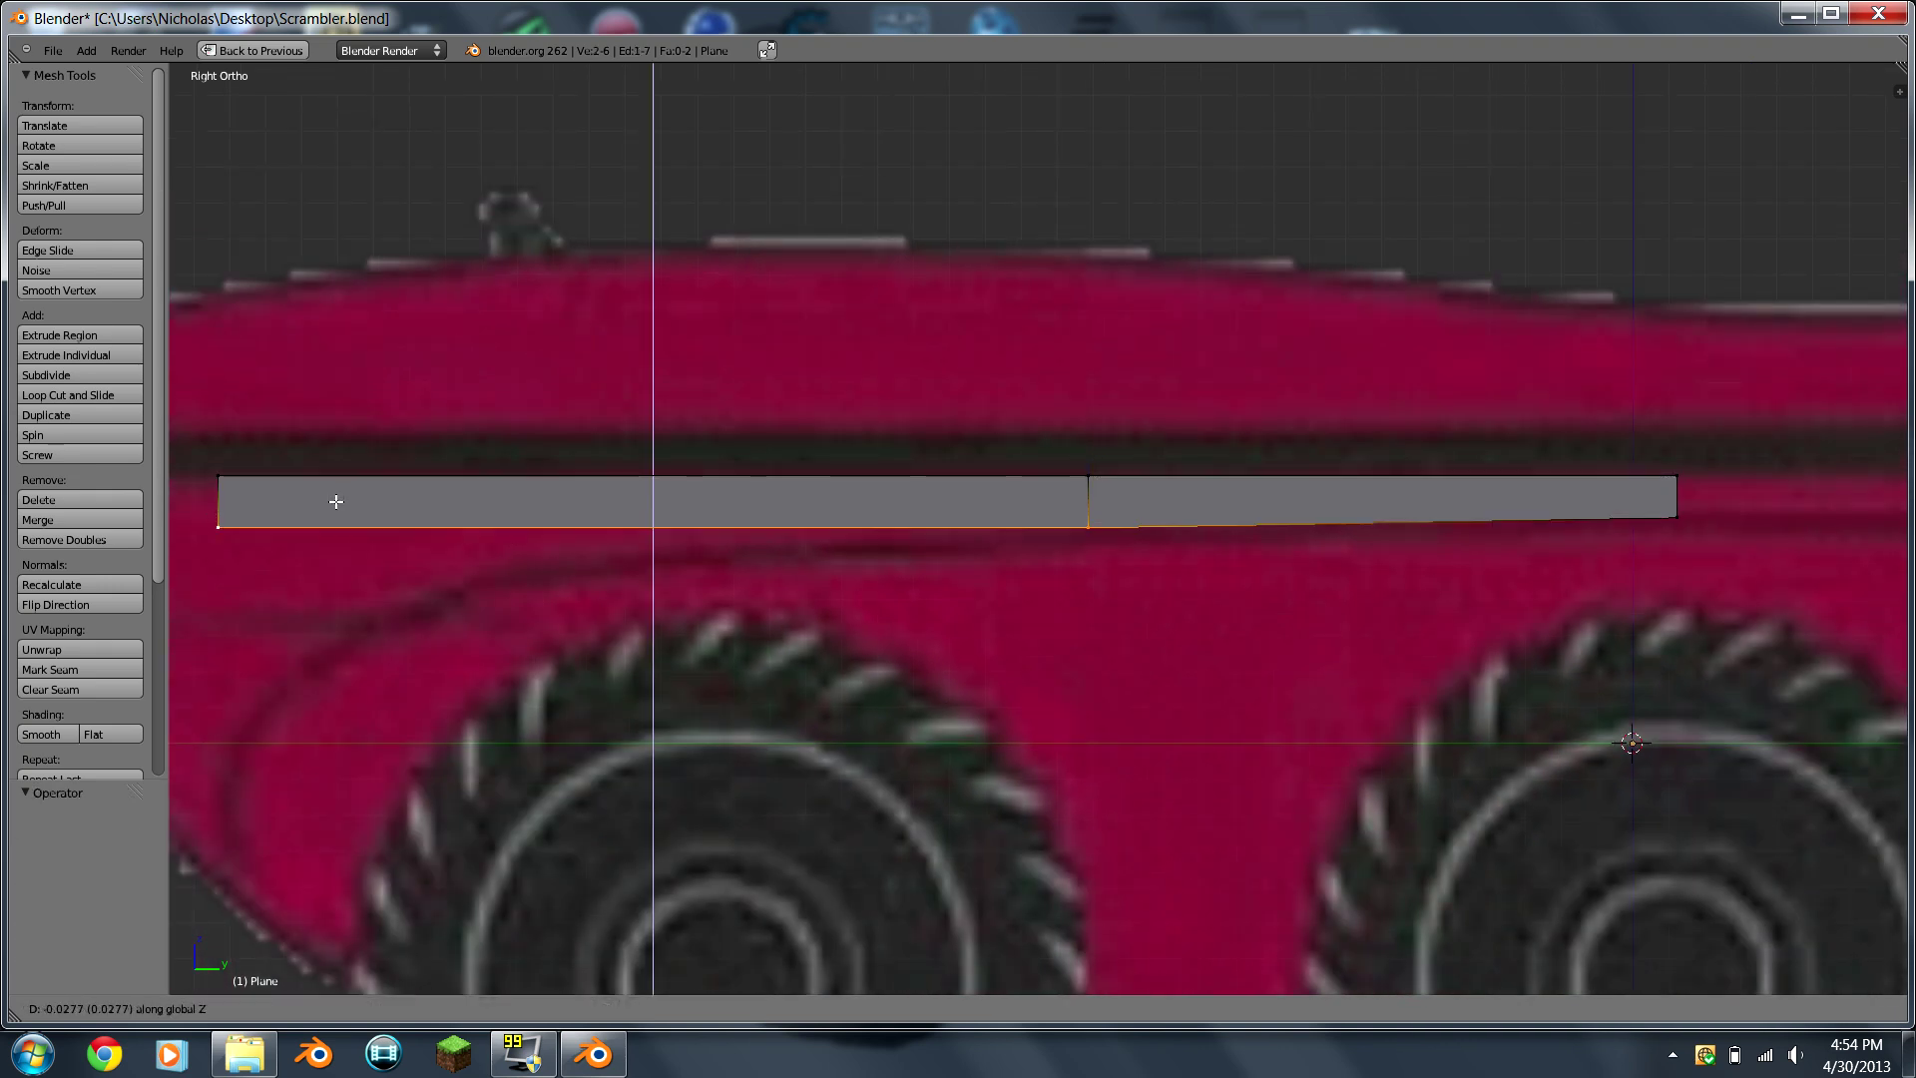
click(322, 501)
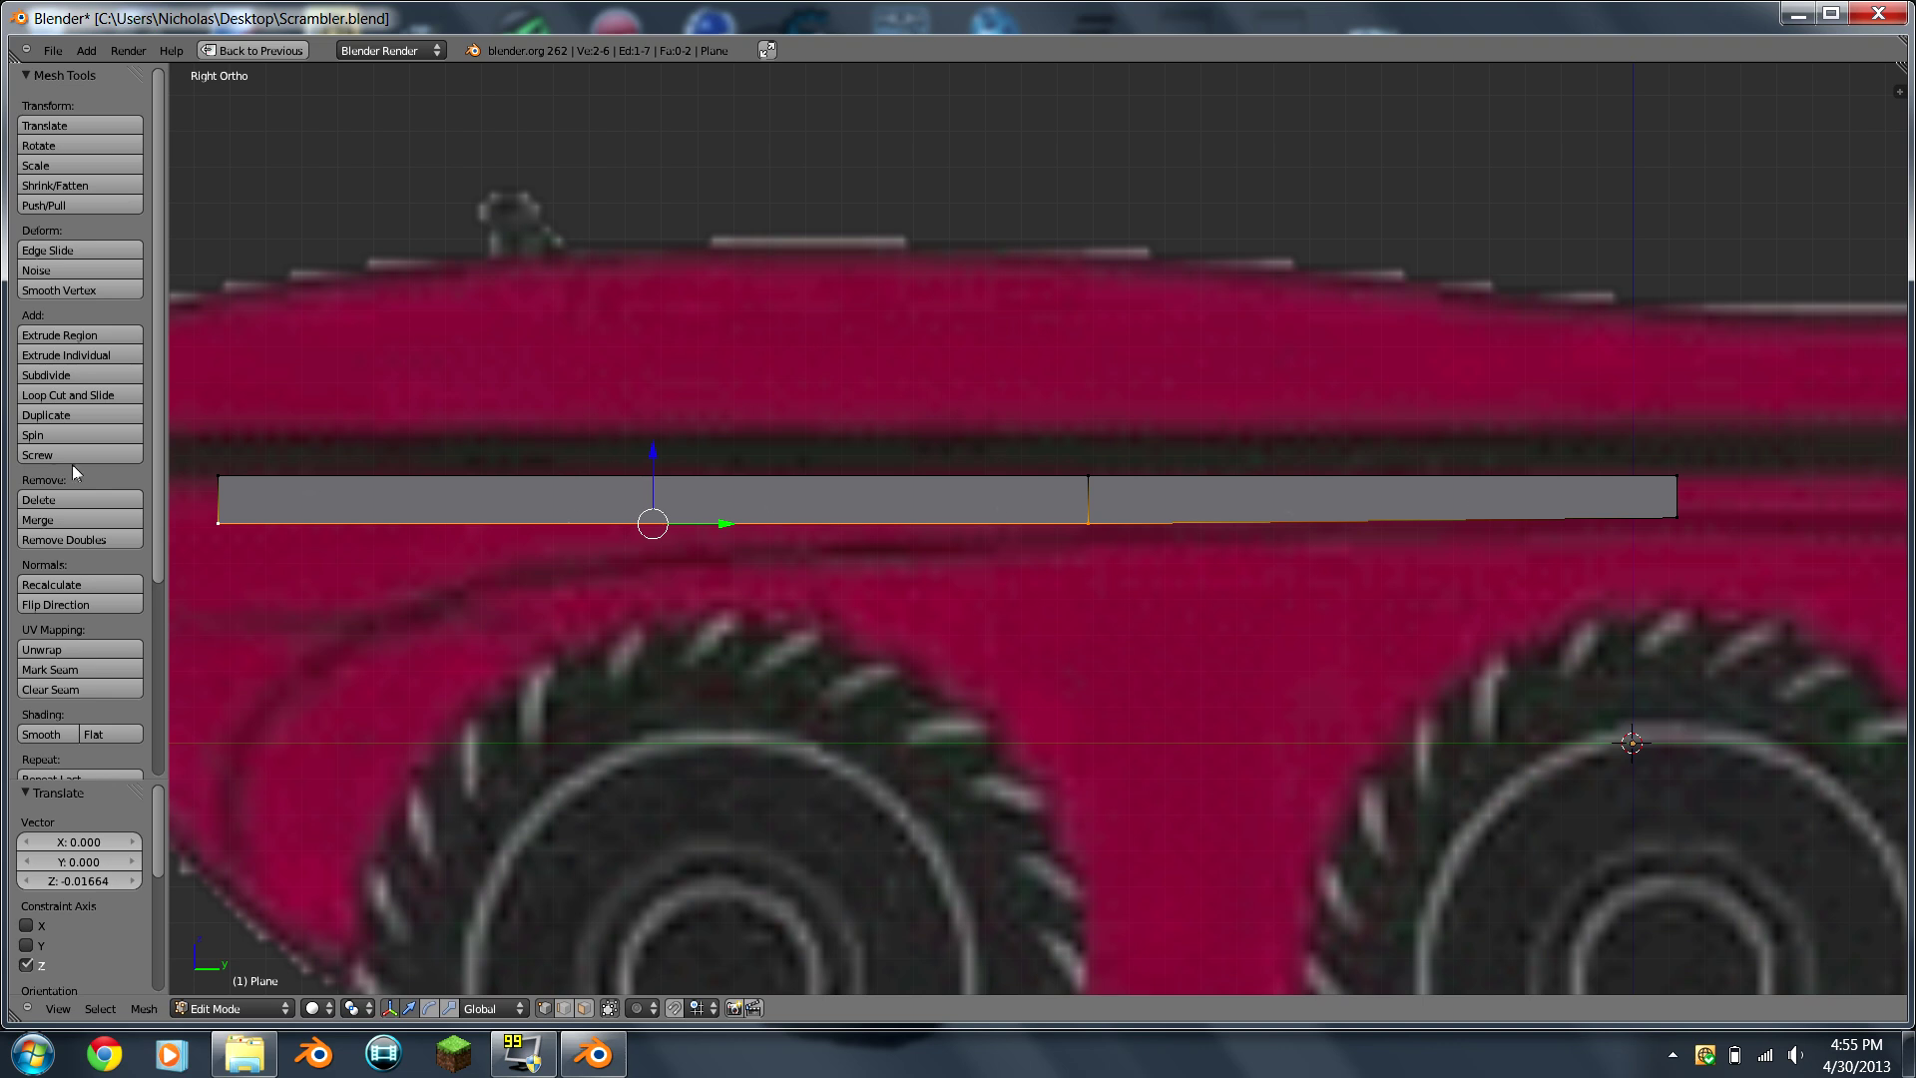
Step: Add a vertical loop cut near the middle of the strip's front section and select its bottom vertex
scroll(682, 497, down, 2)
shift+middle_drag(1009, 513, 1043, 510)
scroll(1043, 510, up, 3)
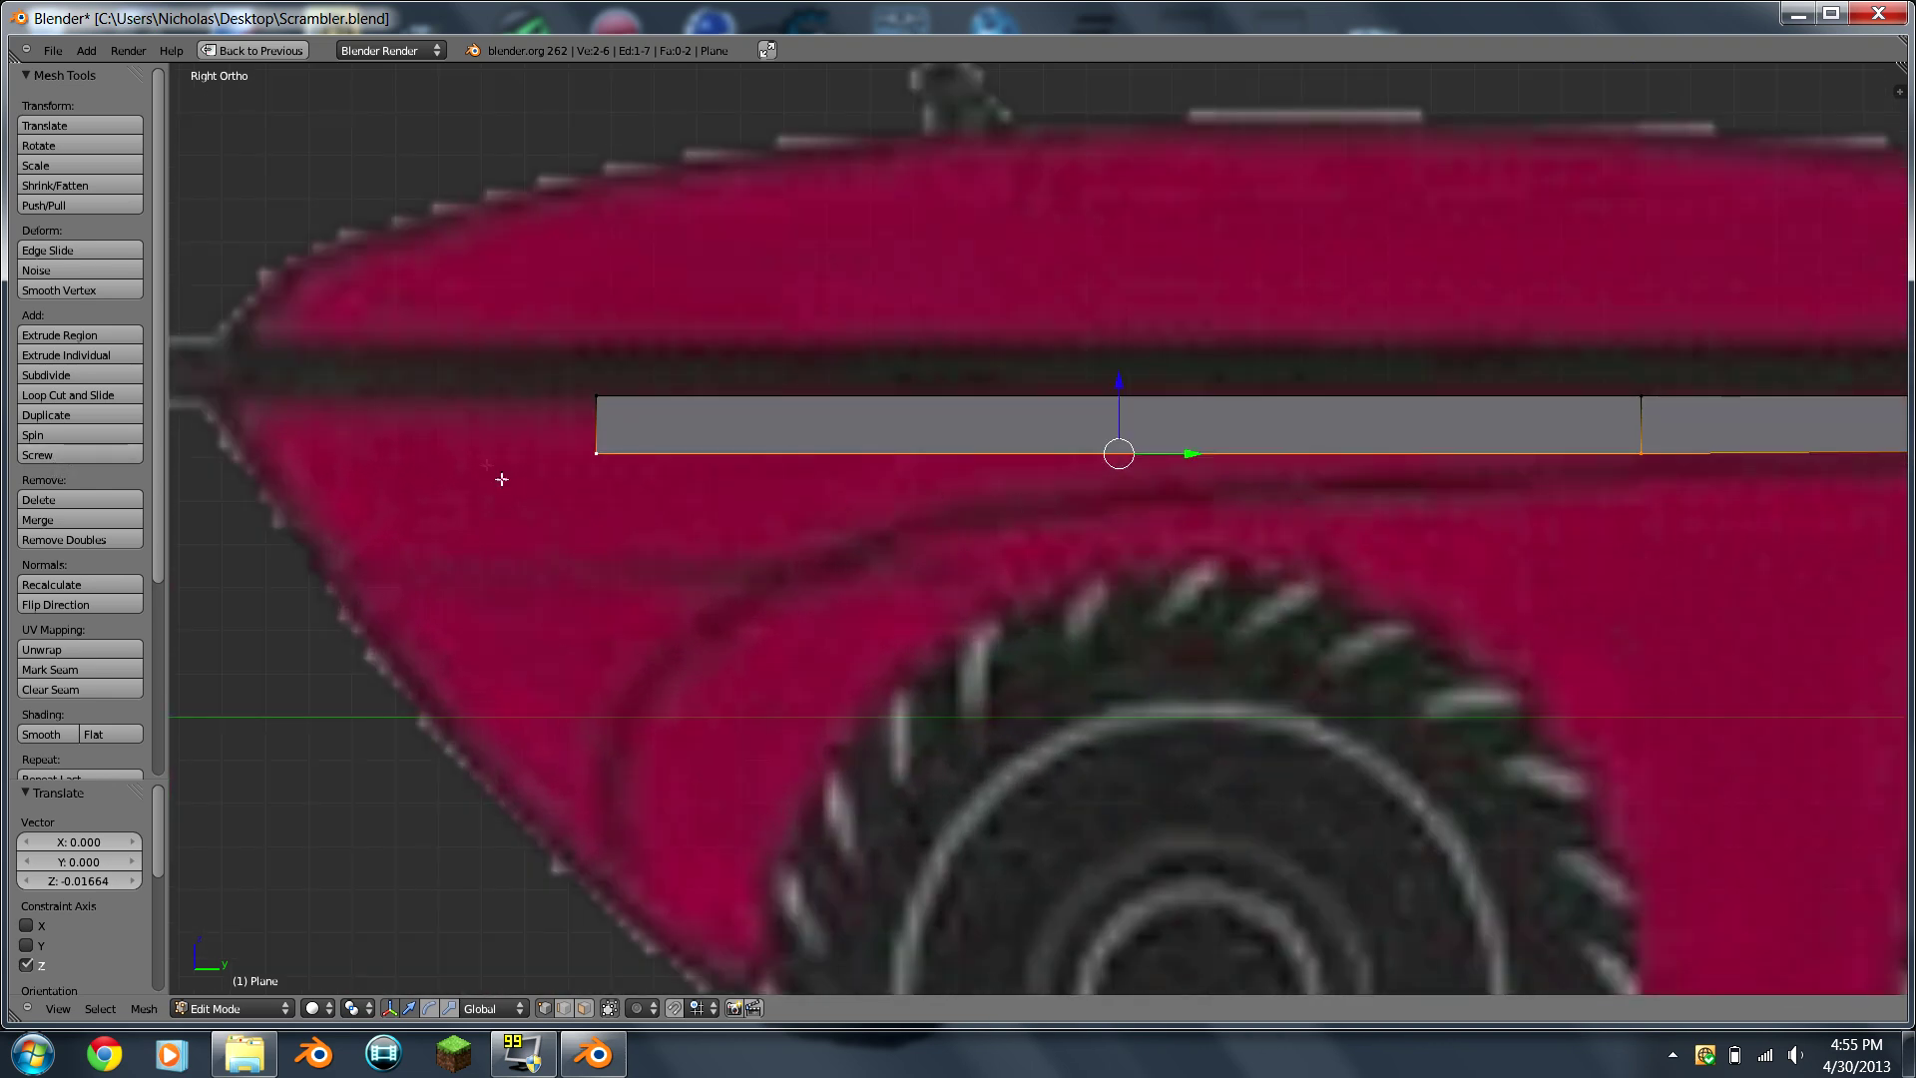
scroll(192, 374, up, 1)
click(62, 394)
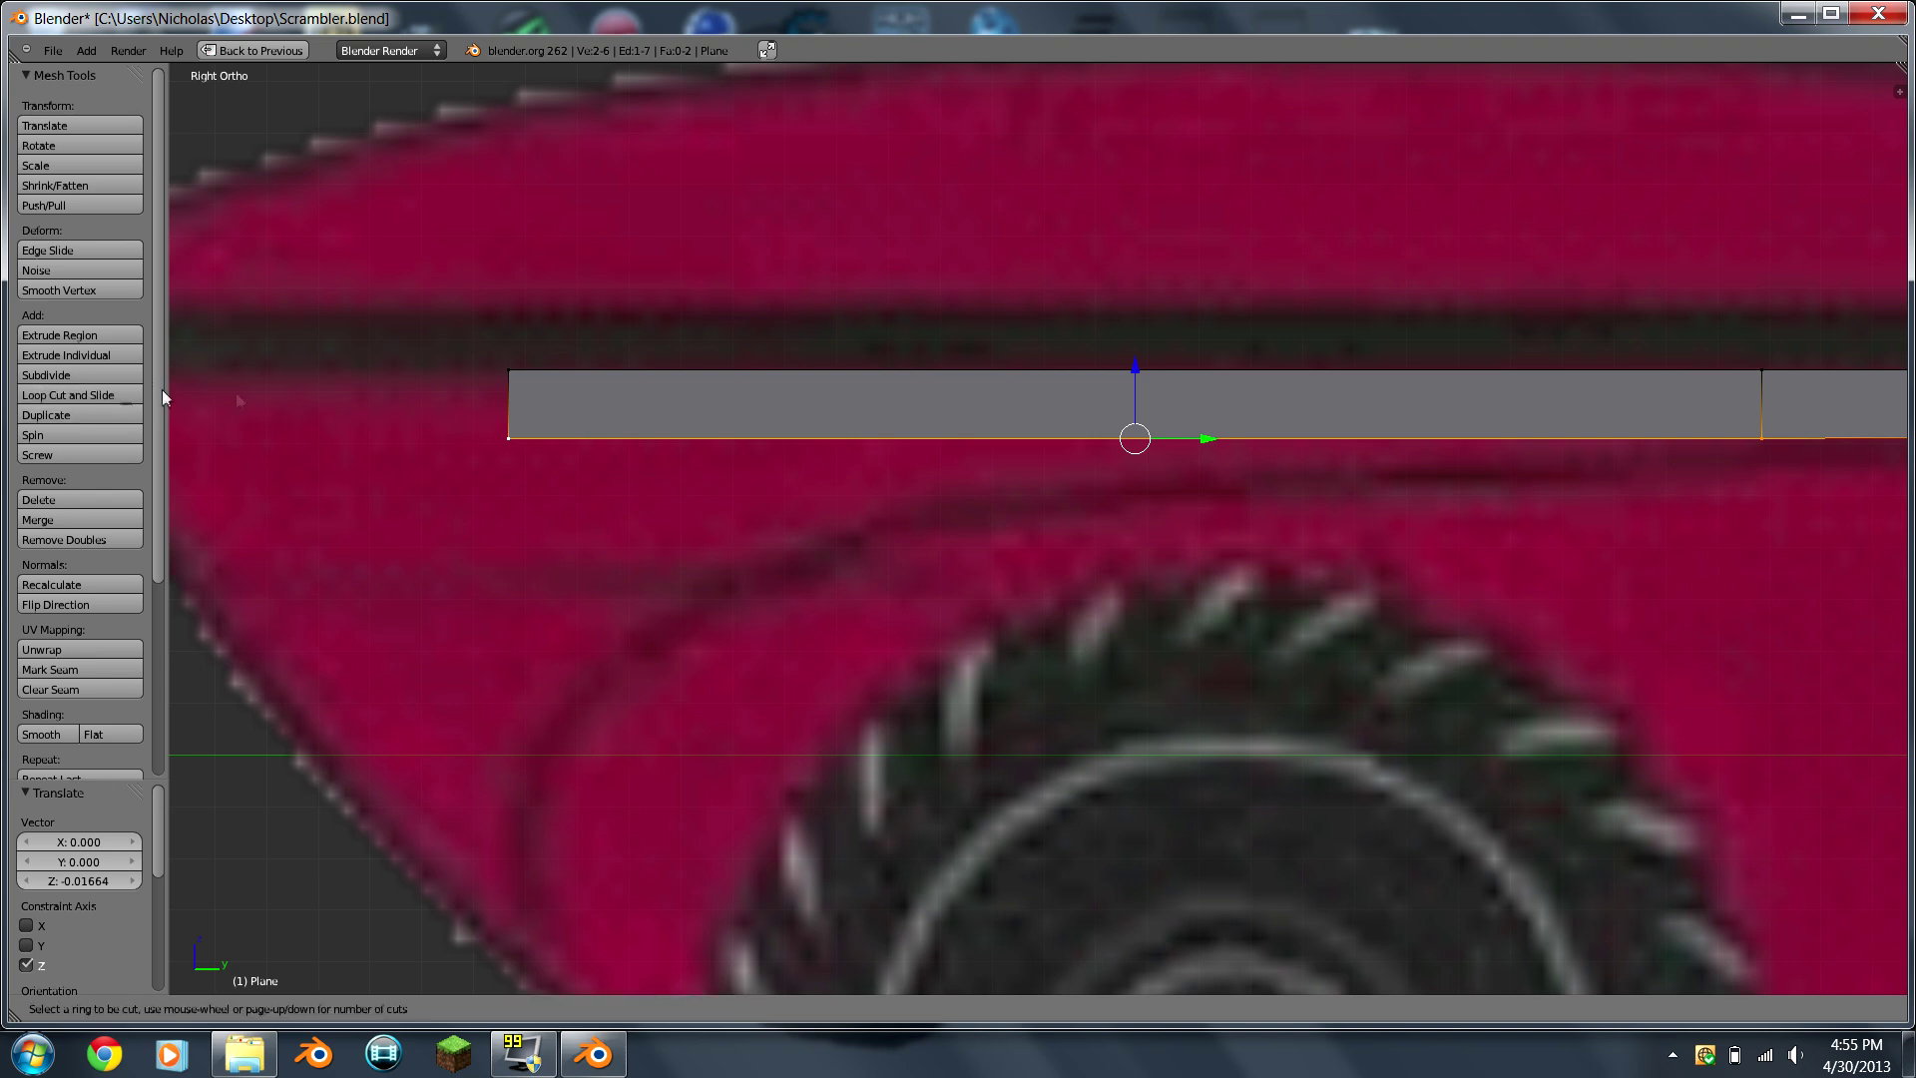
click(783, 419)
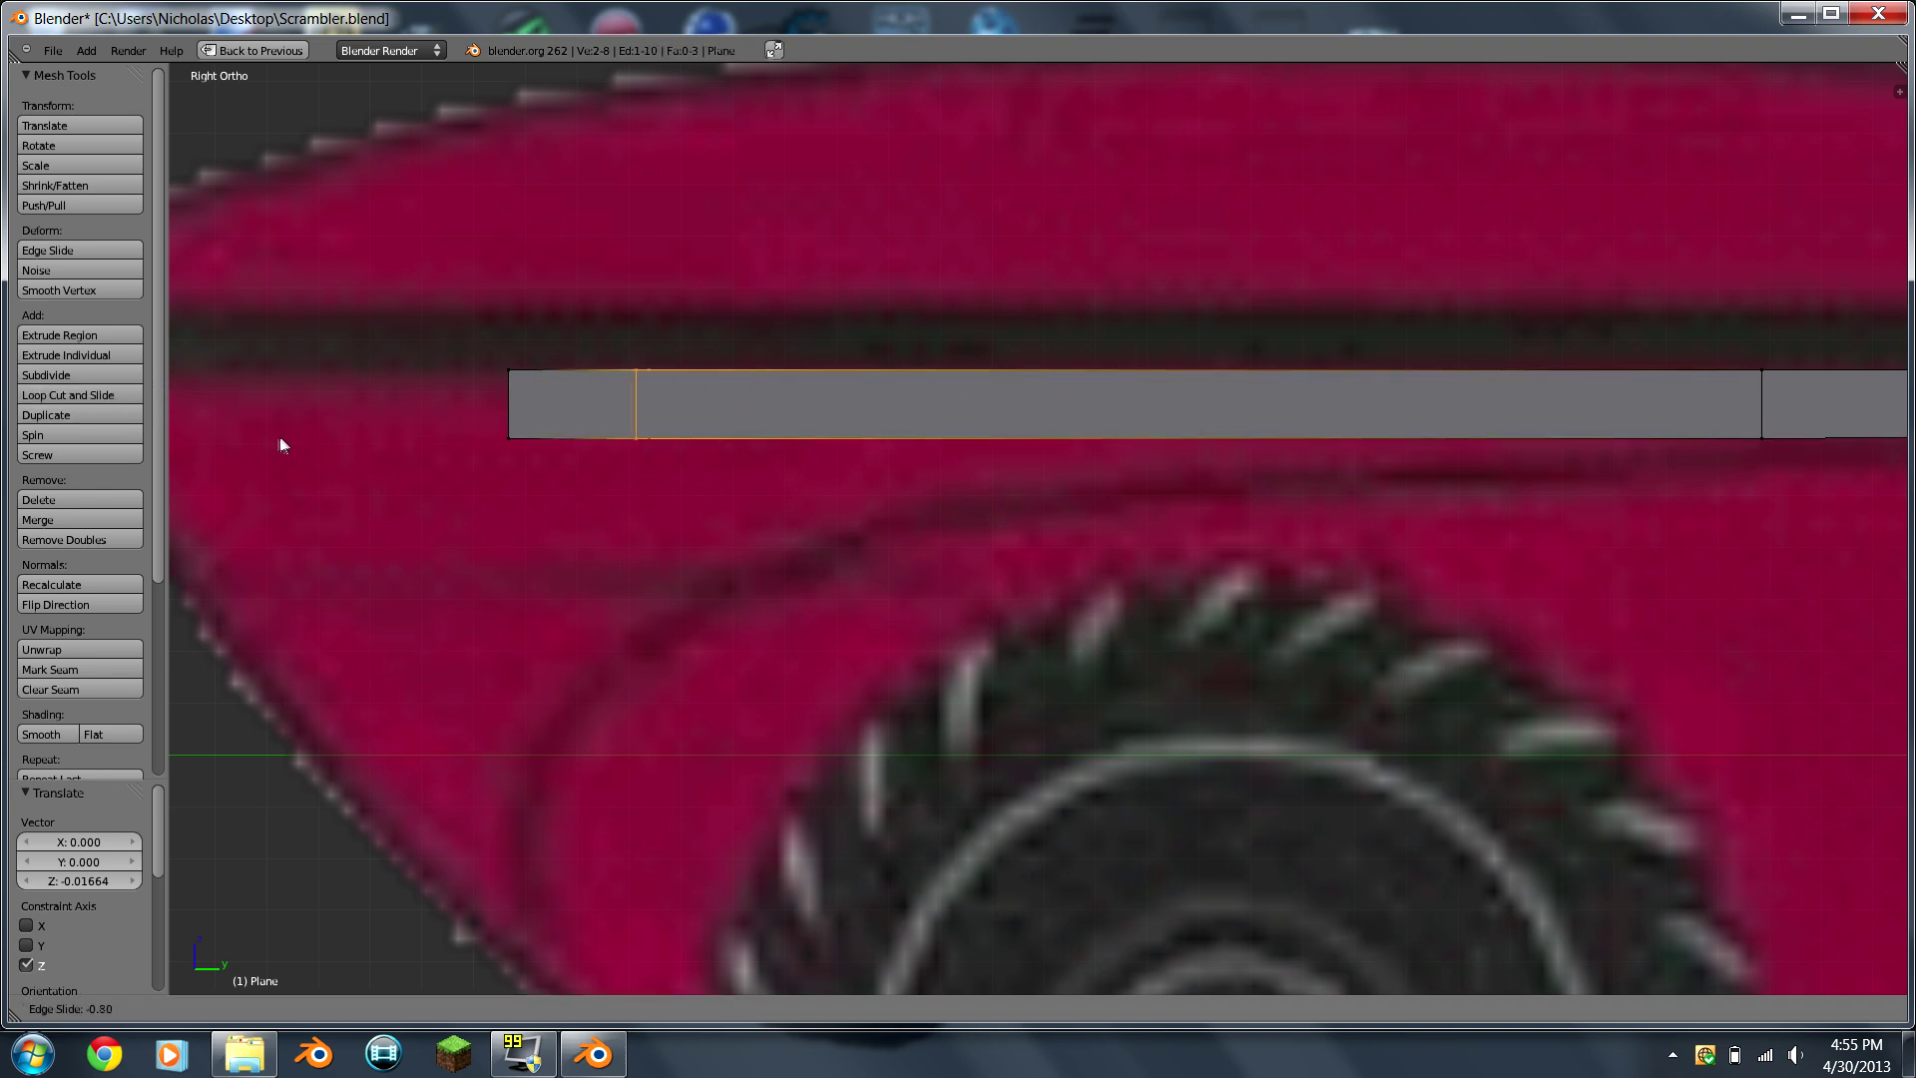
click(730, 416)
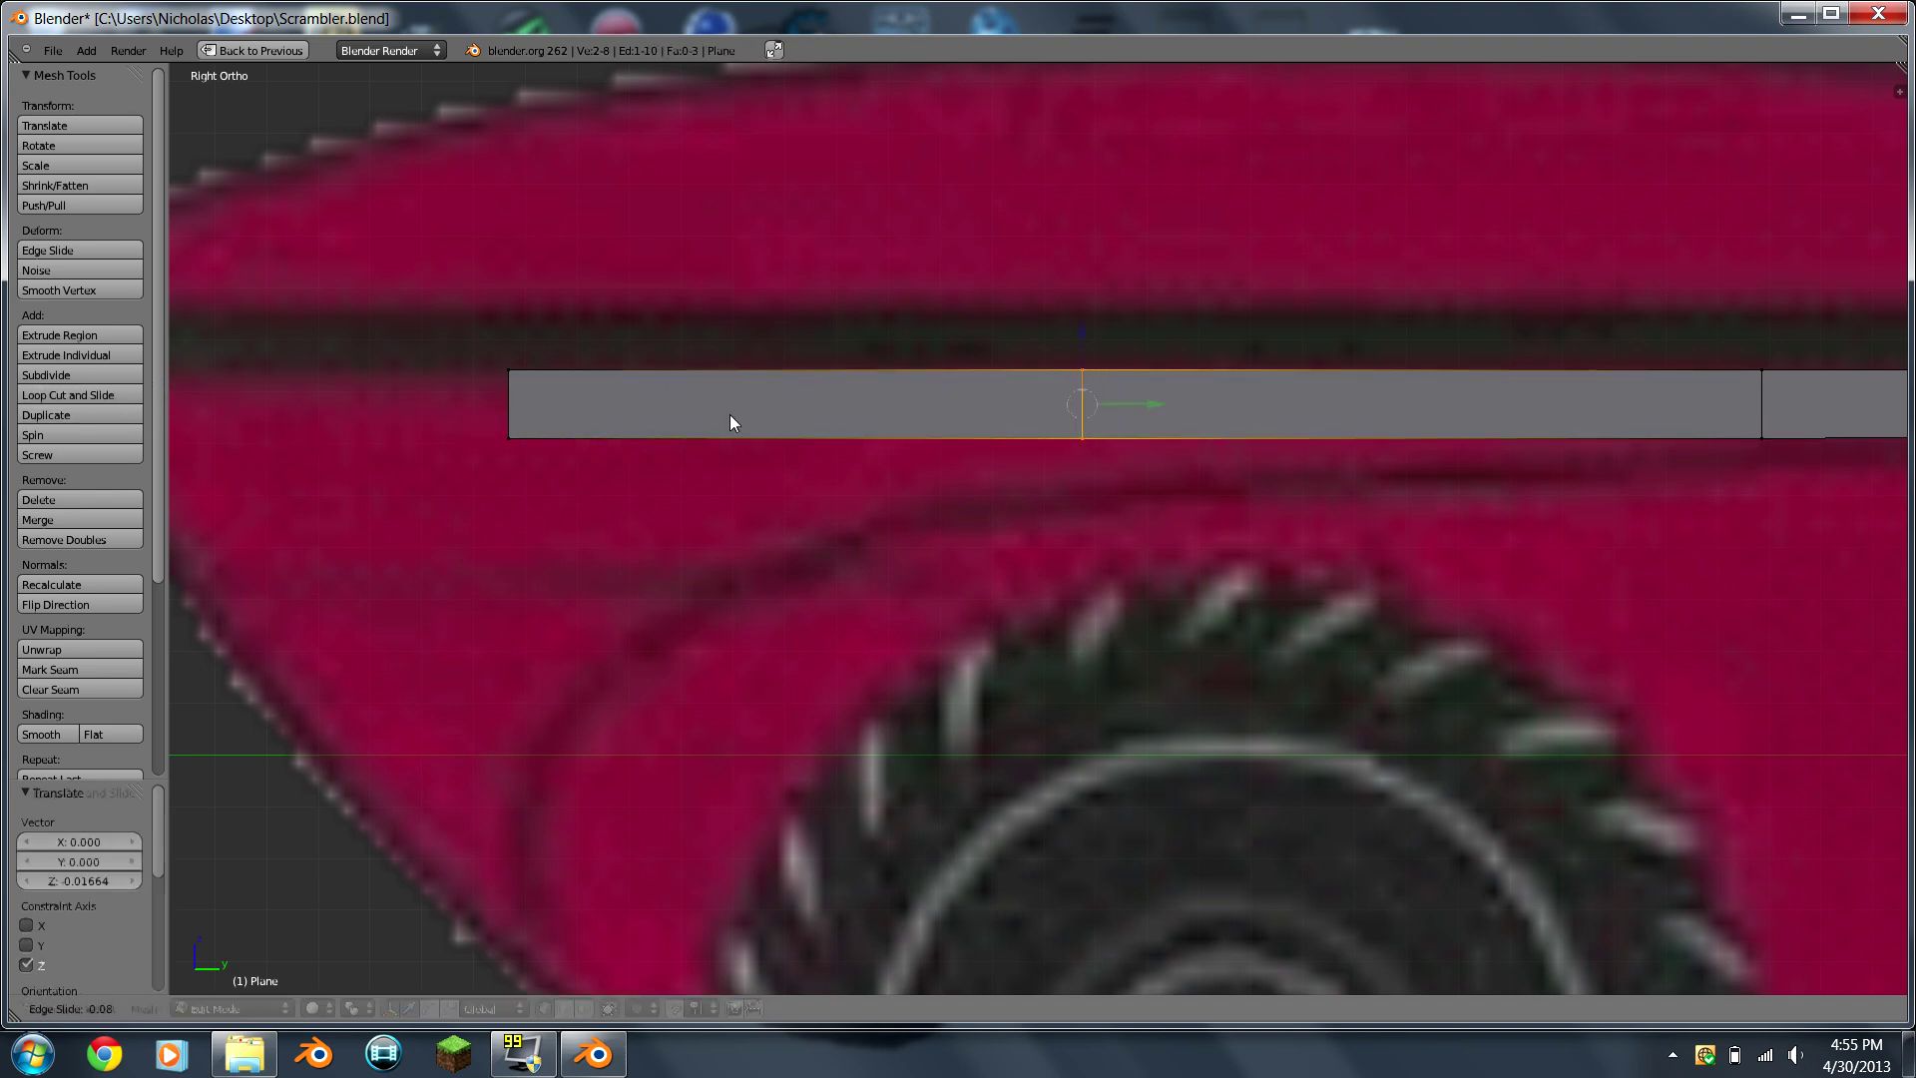
right_click(1085, 445)
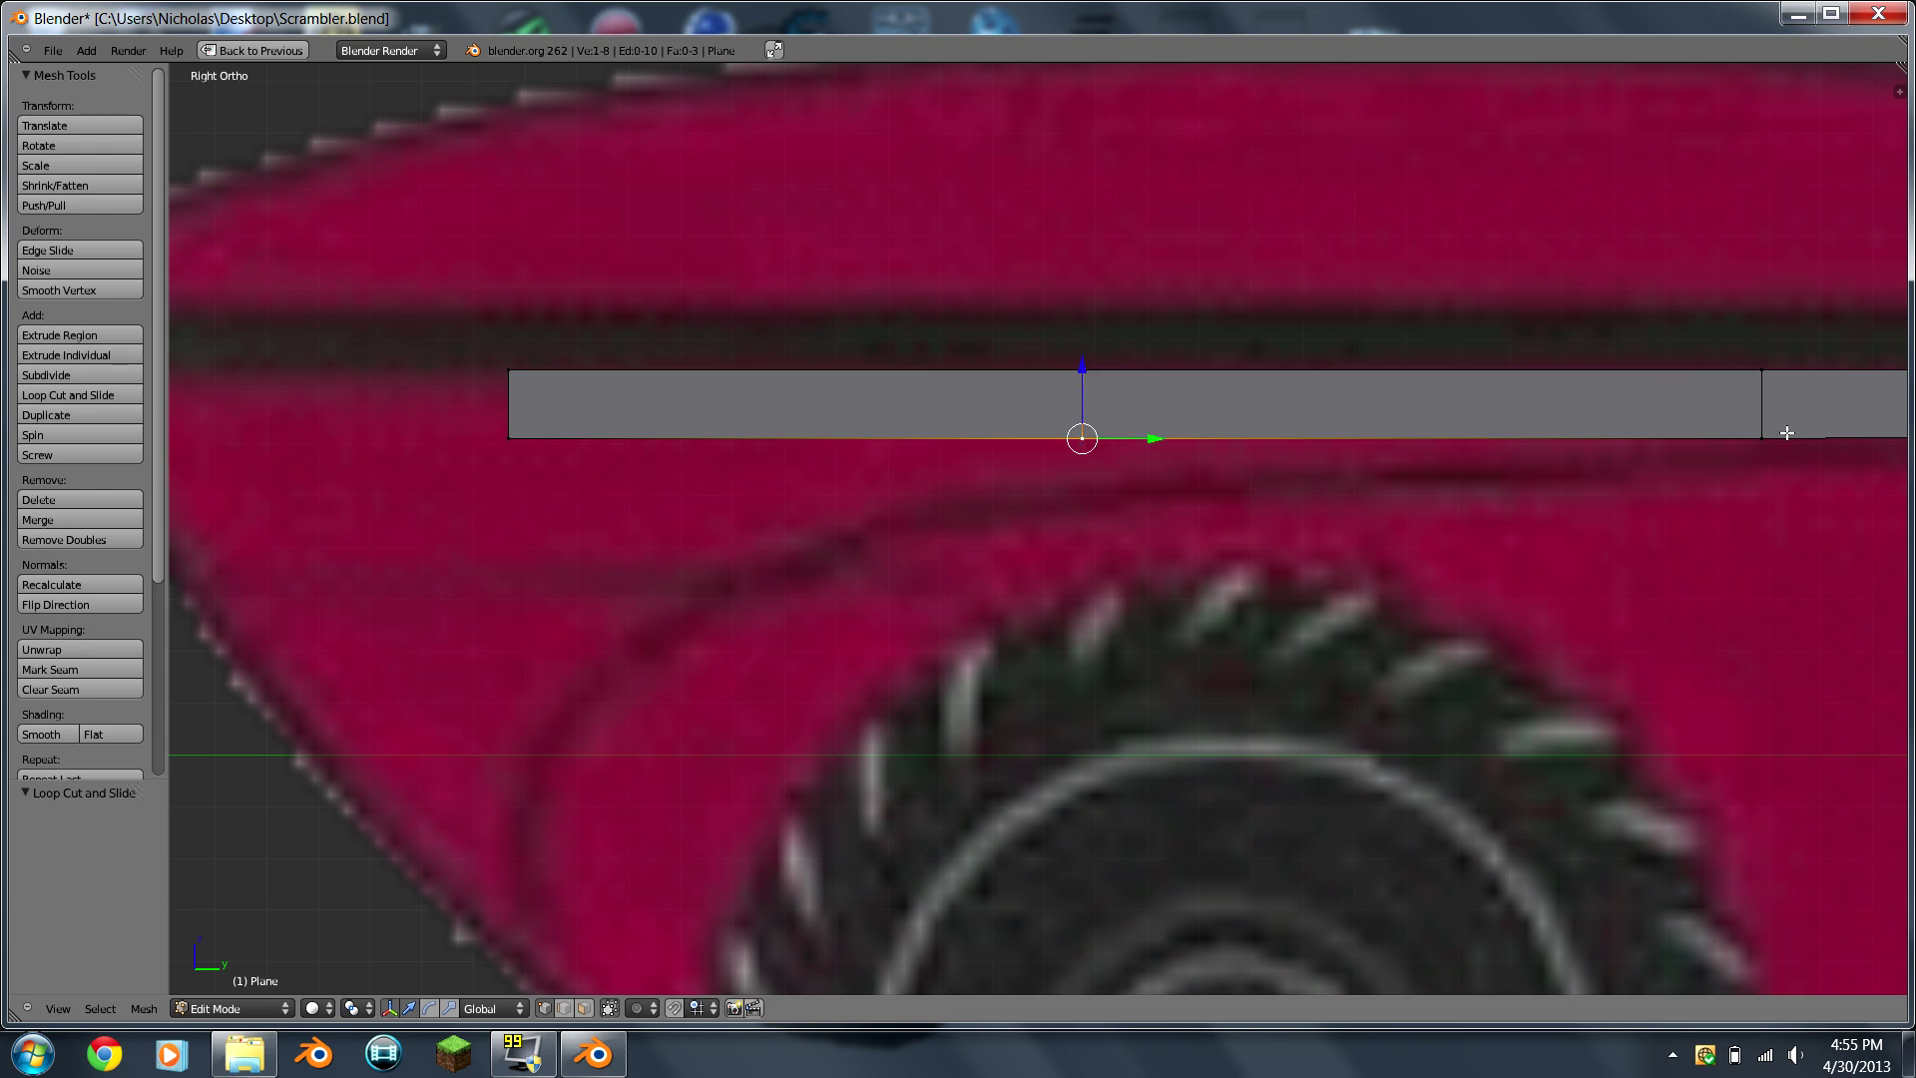
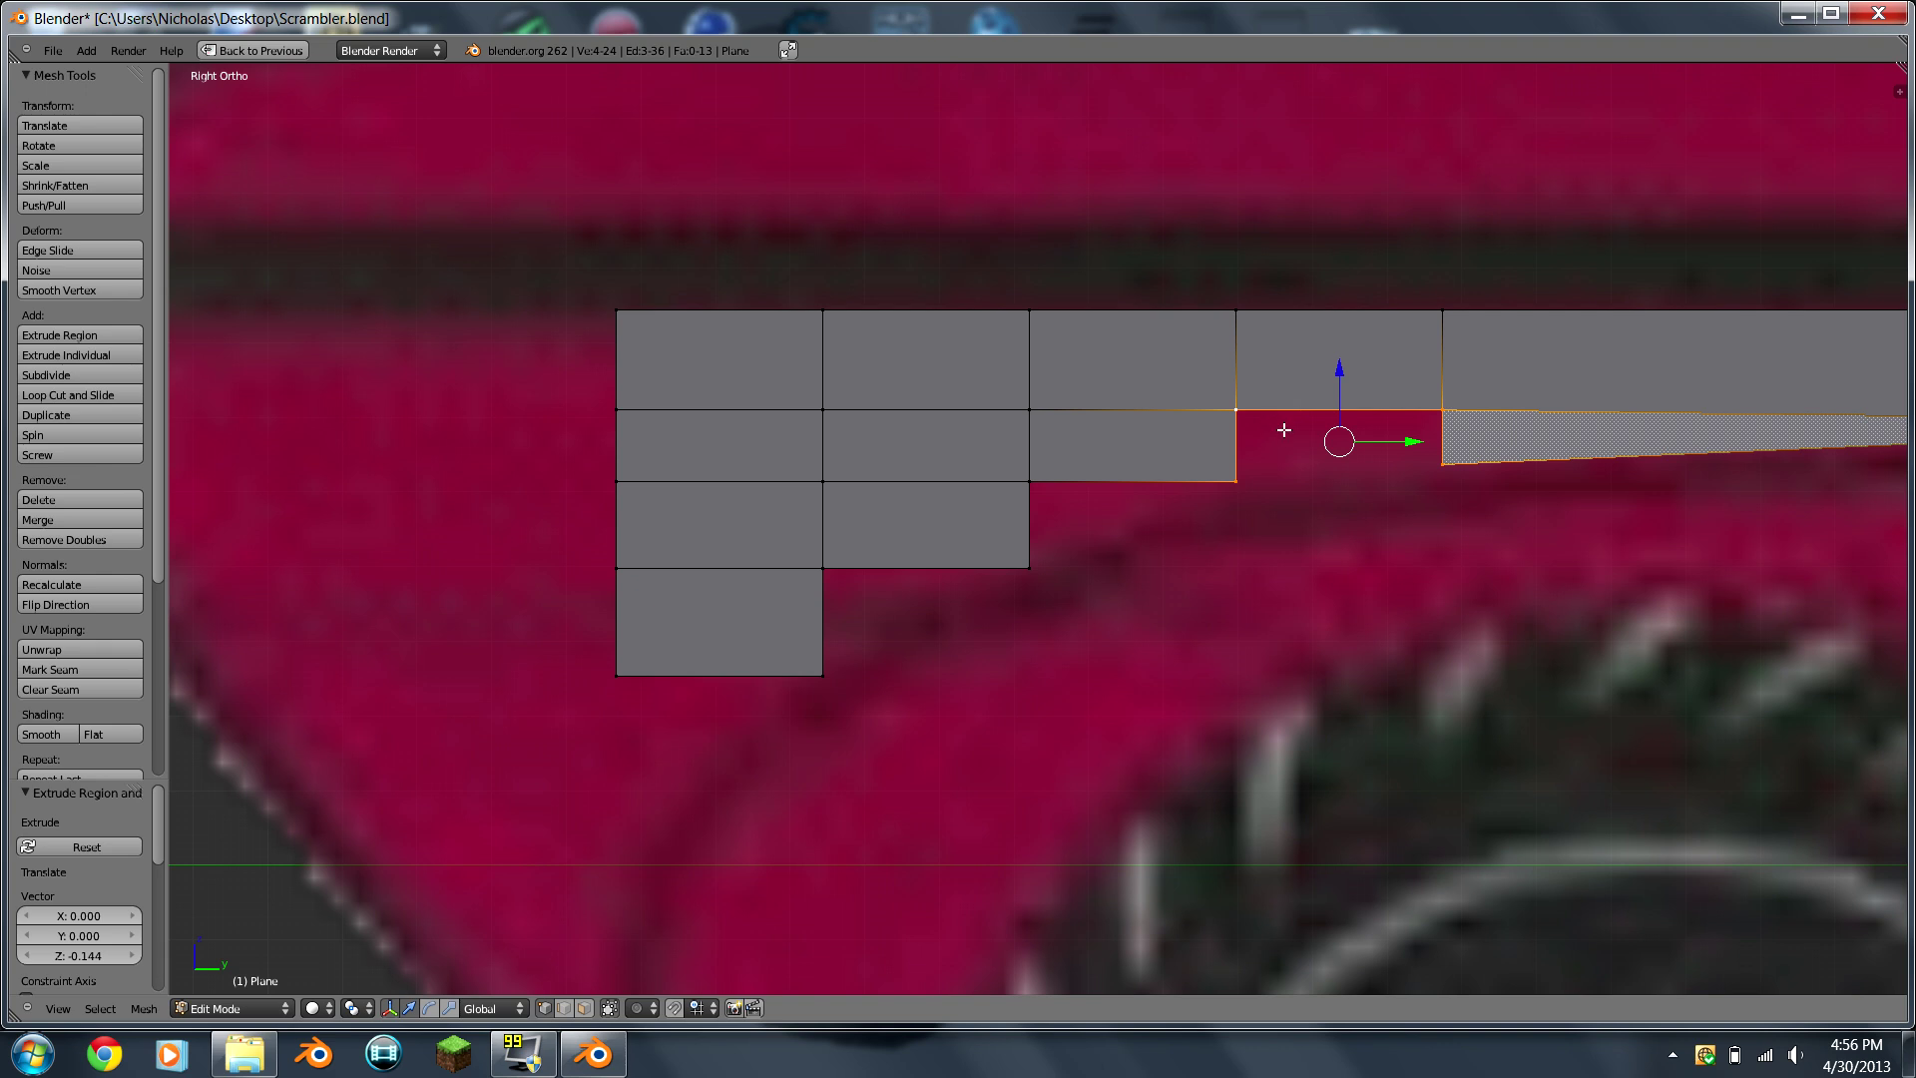
Step: Fill the gap between the four selected vertices with a face, and close the adjoining step in the outline with a triangular face
key(f)
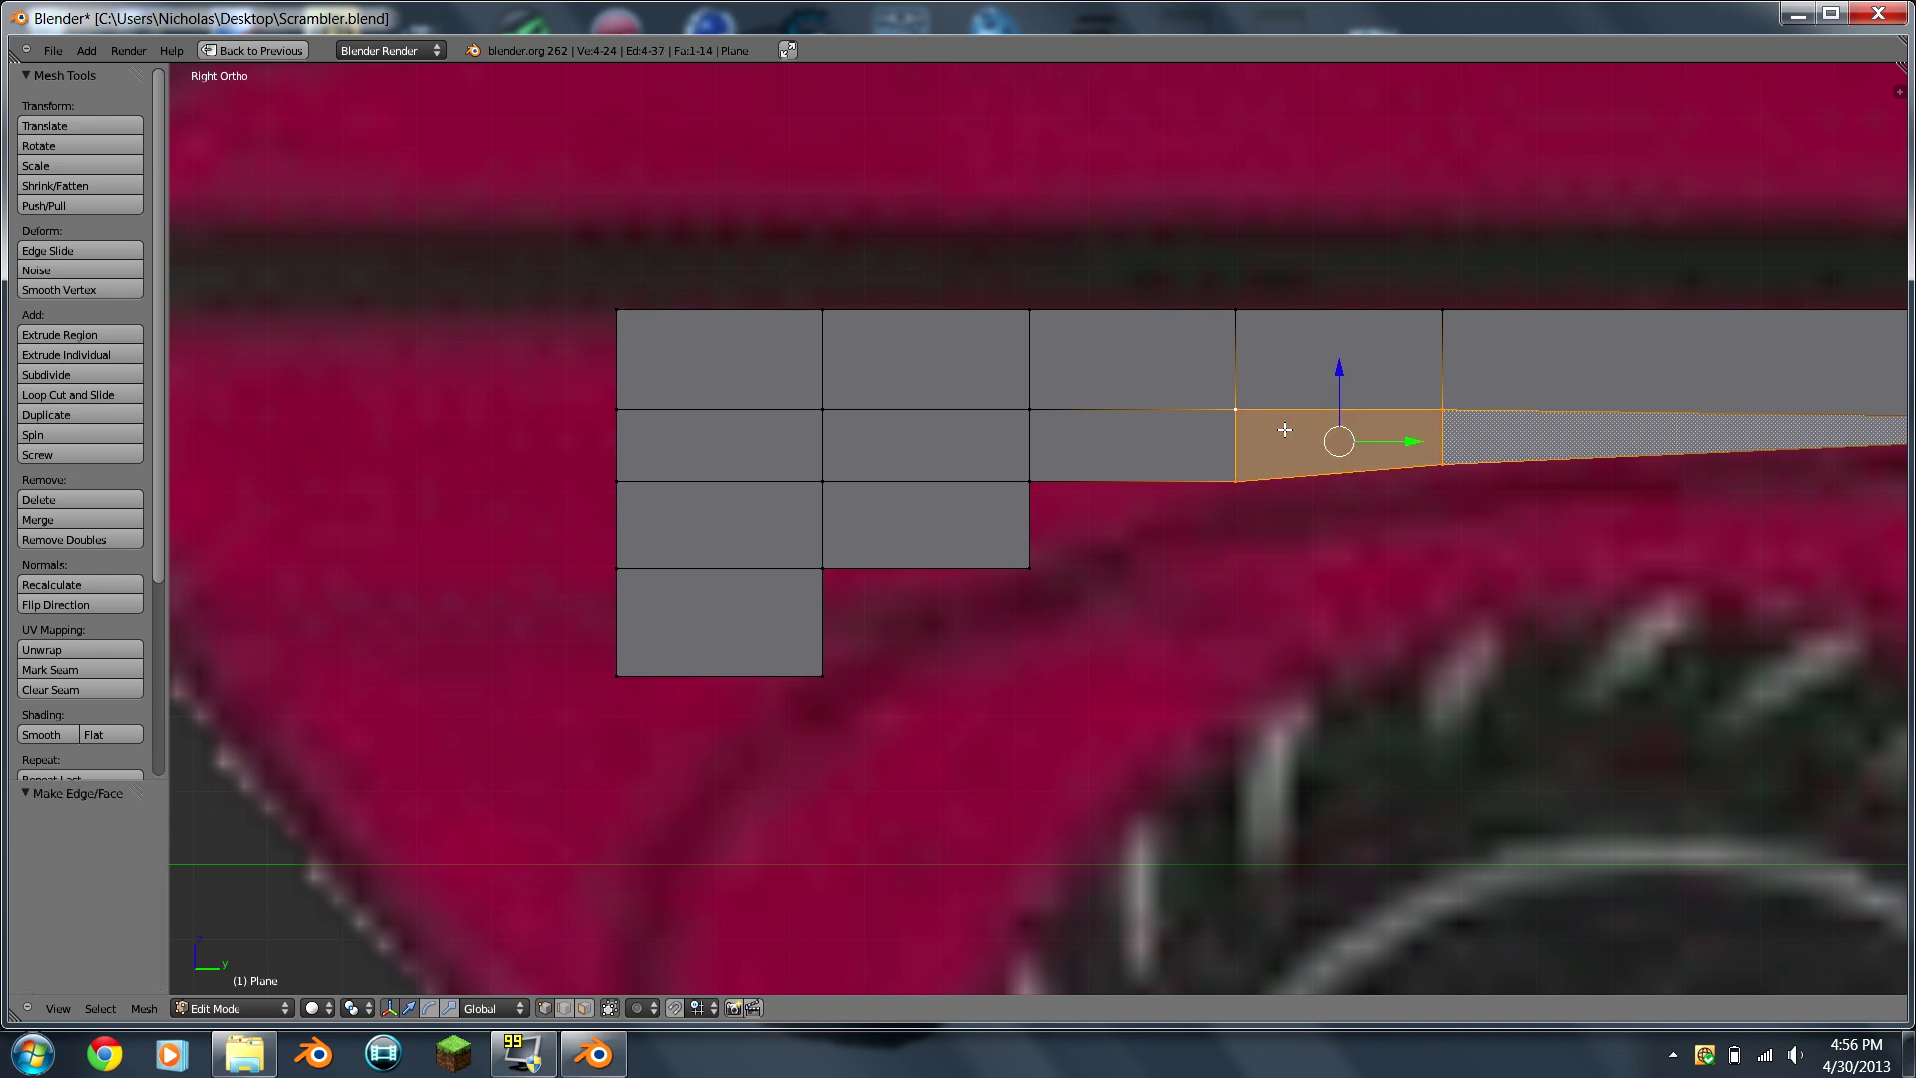
right_click(1240, 480)
shift+right_click(1029, 567)
shift+right_click(1031, 477)
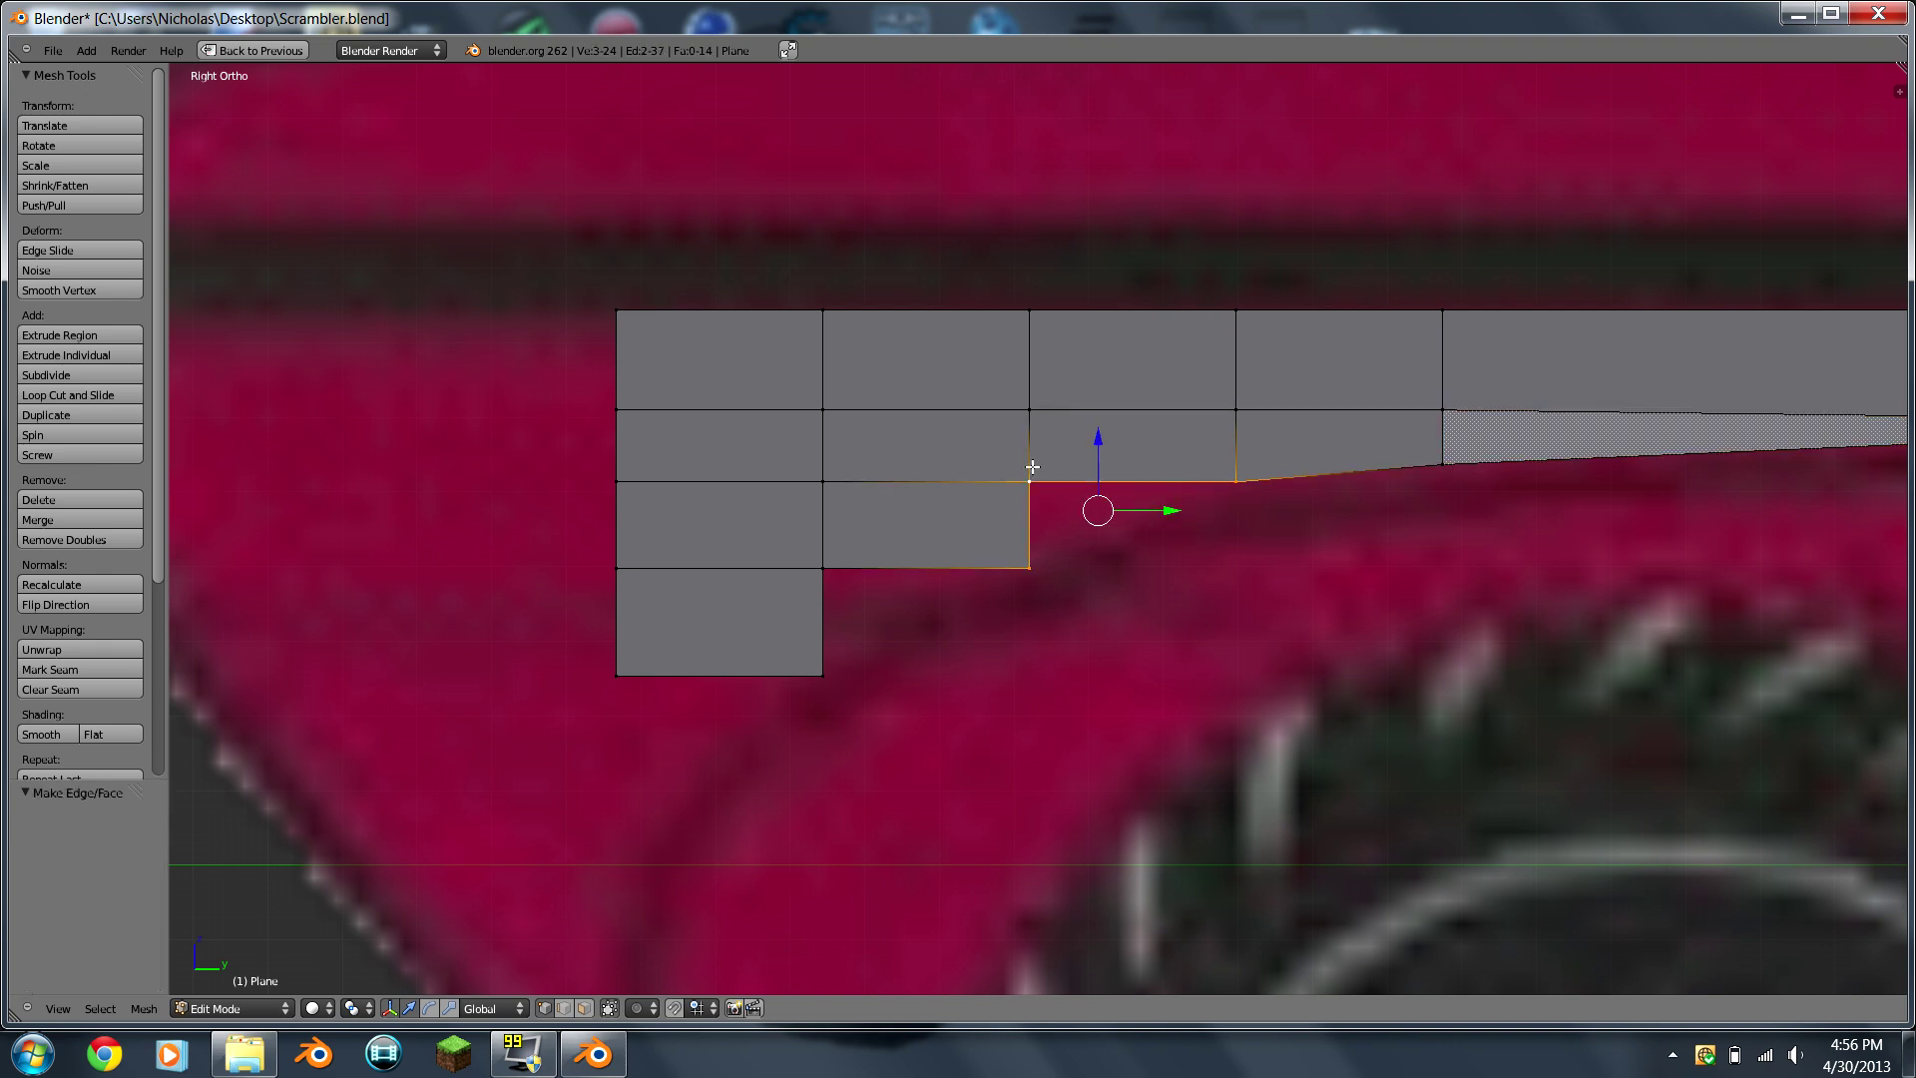
key(f)
scroll(1032, 466, down, 5)
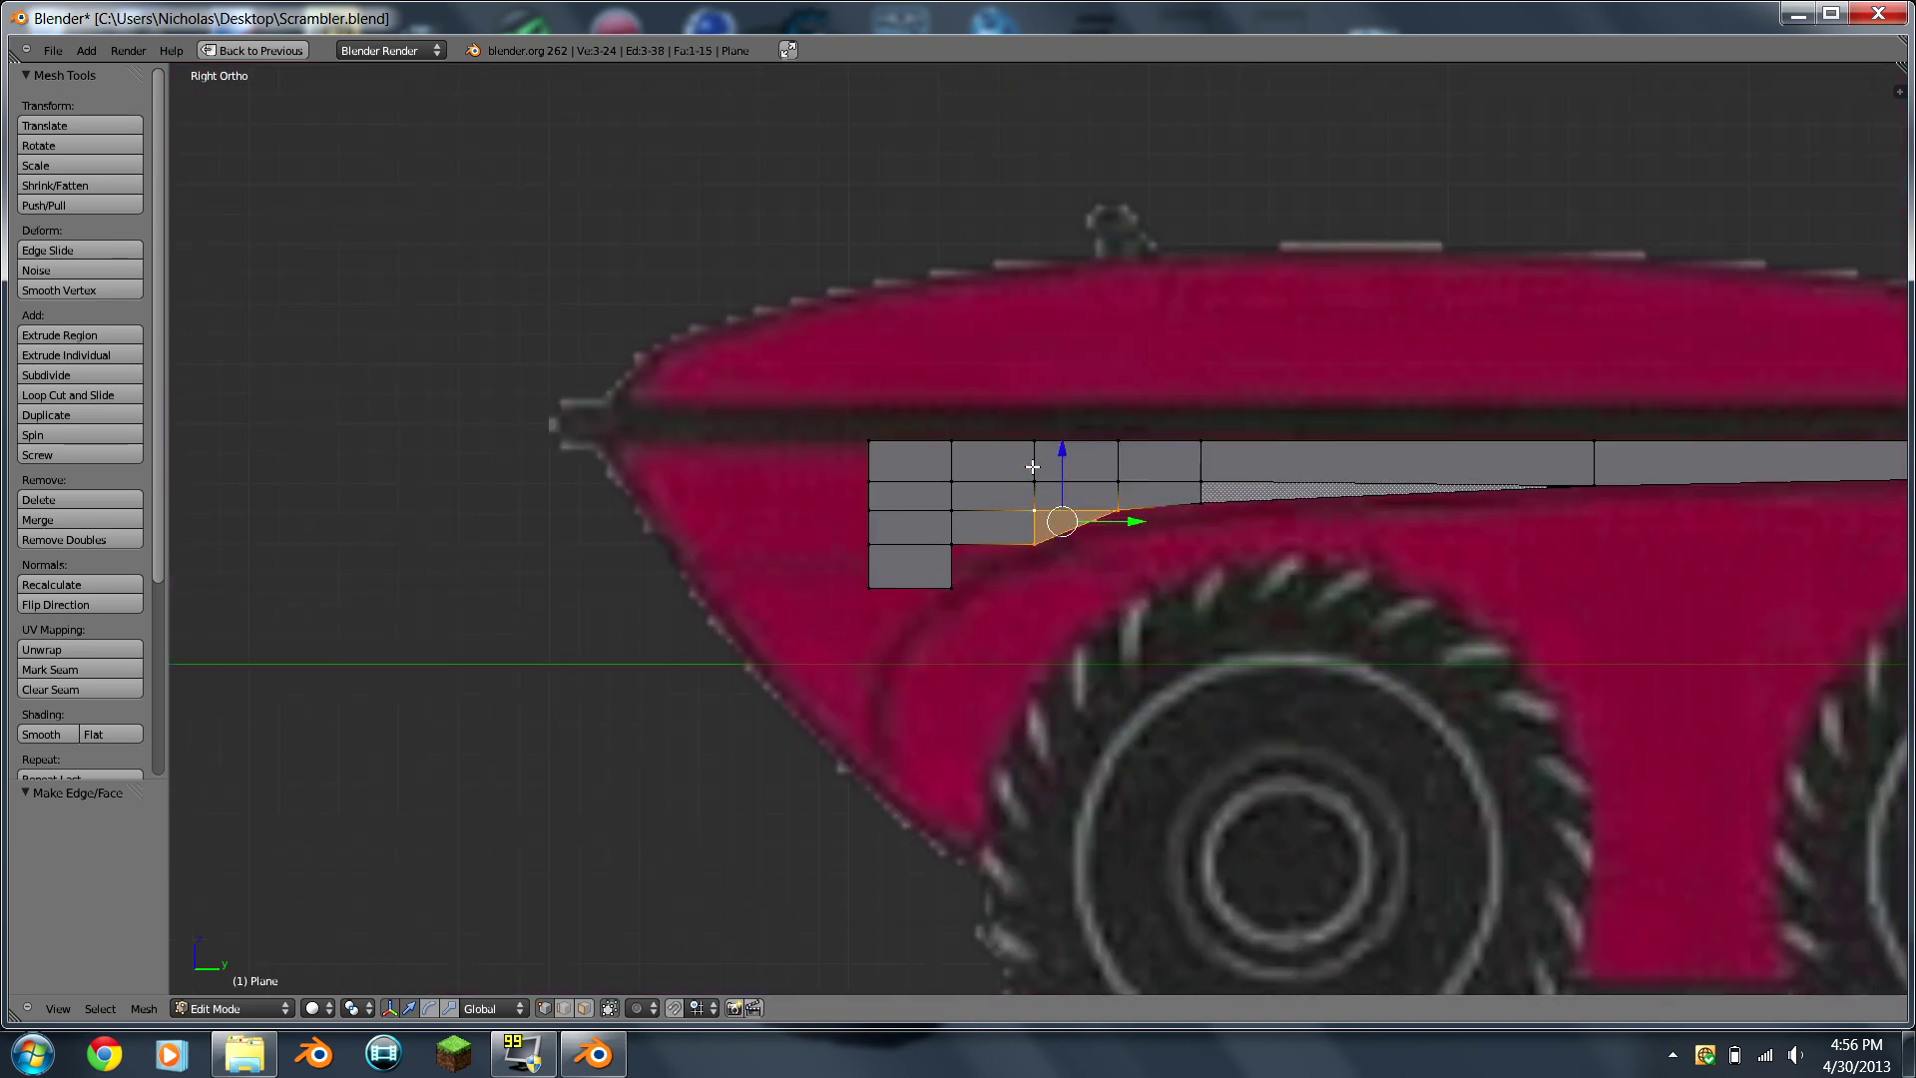
scroll(1032, 466, up, 6)
key(Tab)
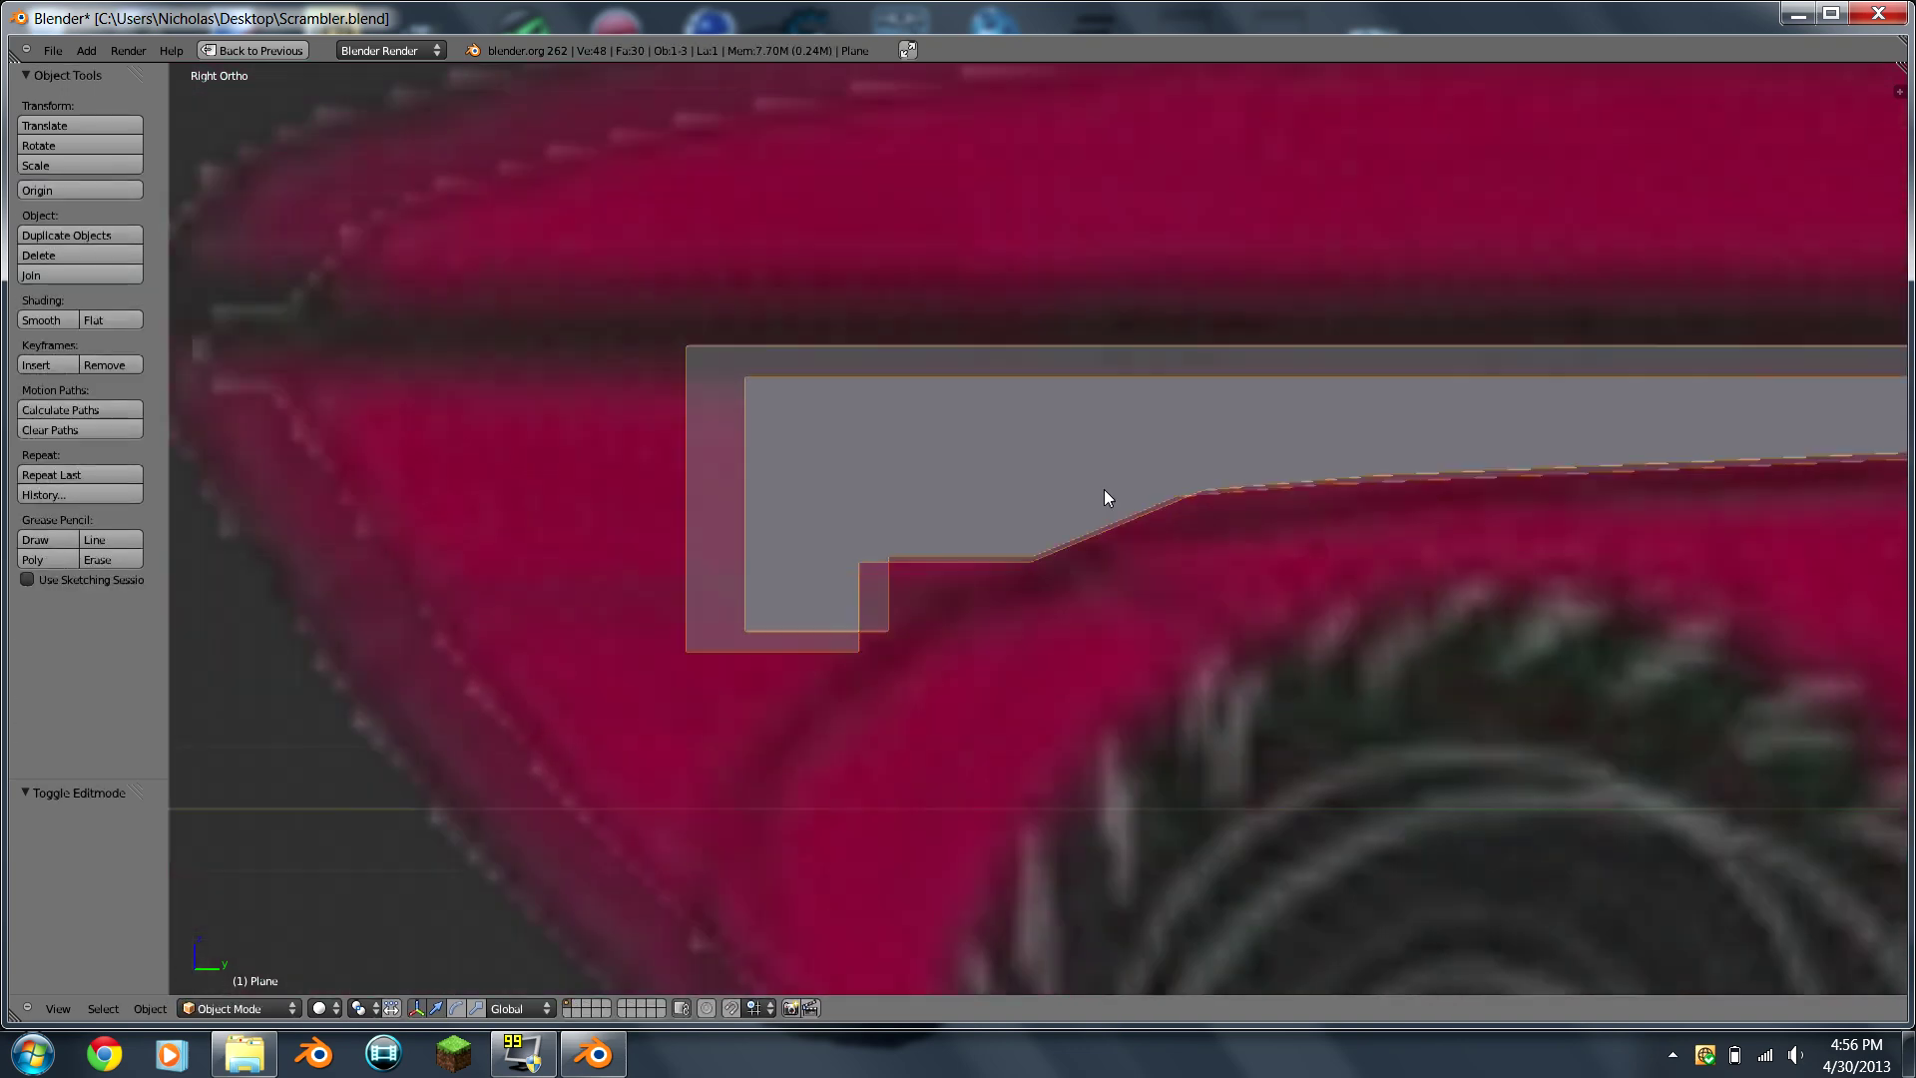
Step: Fill the lowest step in the outline, beside the bottom front face, with a triangular face
key(Tab)
scroll(1104, 489, down, 1)
right_click(1029, 568)
shift+right_click(823, 676)
shift+right_click(822, 568)
key(f)
key(Tab)
scroll(823, 577, down, 4)
key(Tab)
scroll(822, 577, up, 5)
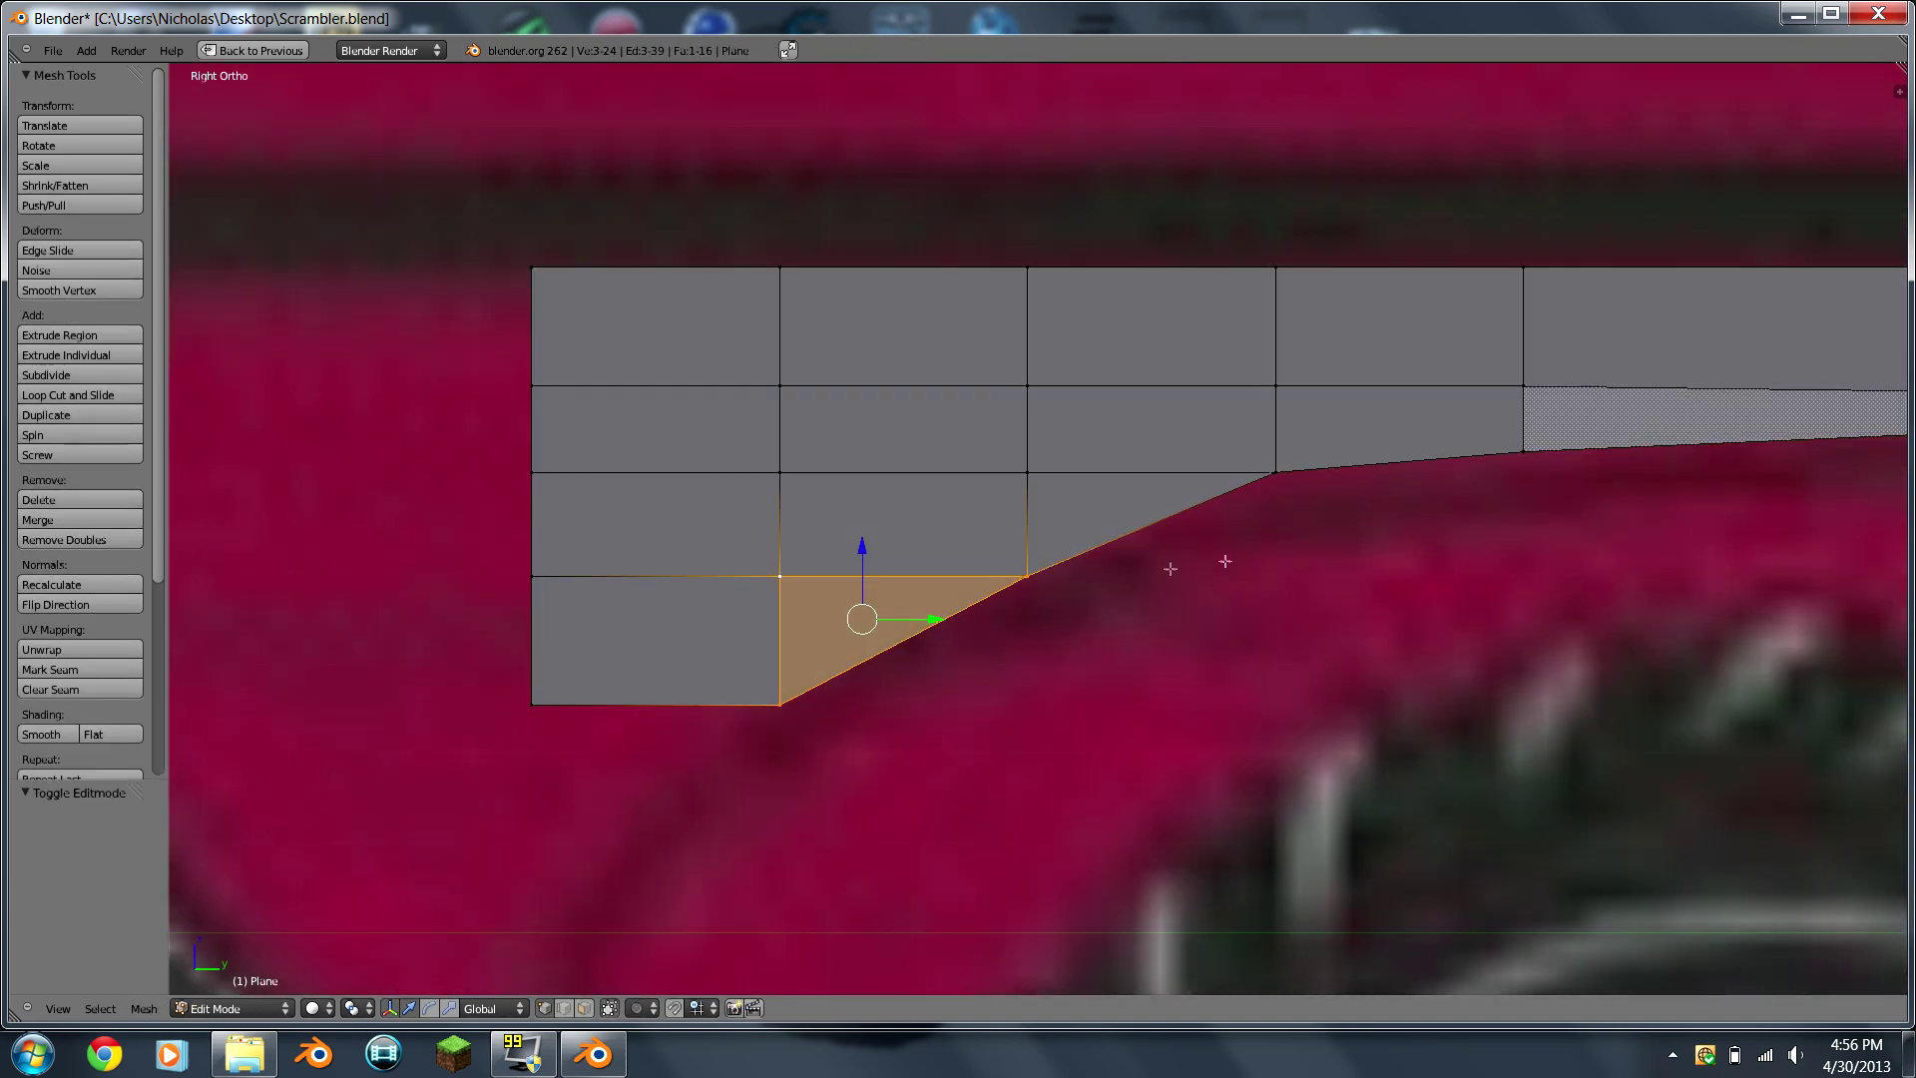
Step: Select the four vertices of the third horizontal row and lower them about 0.012 along Z toward the crease line
shift+middle_drag(822, 577, 719, 597)
right_click(1169, 497)
scroll(1261, 470, down, 1)
scroll(1262, 470, up, 1)
key(g)
key(Escape)
shift+right_click(915, 491)
shift+right_click(663, 491)
shift+right_click(449, 475)
key(g)
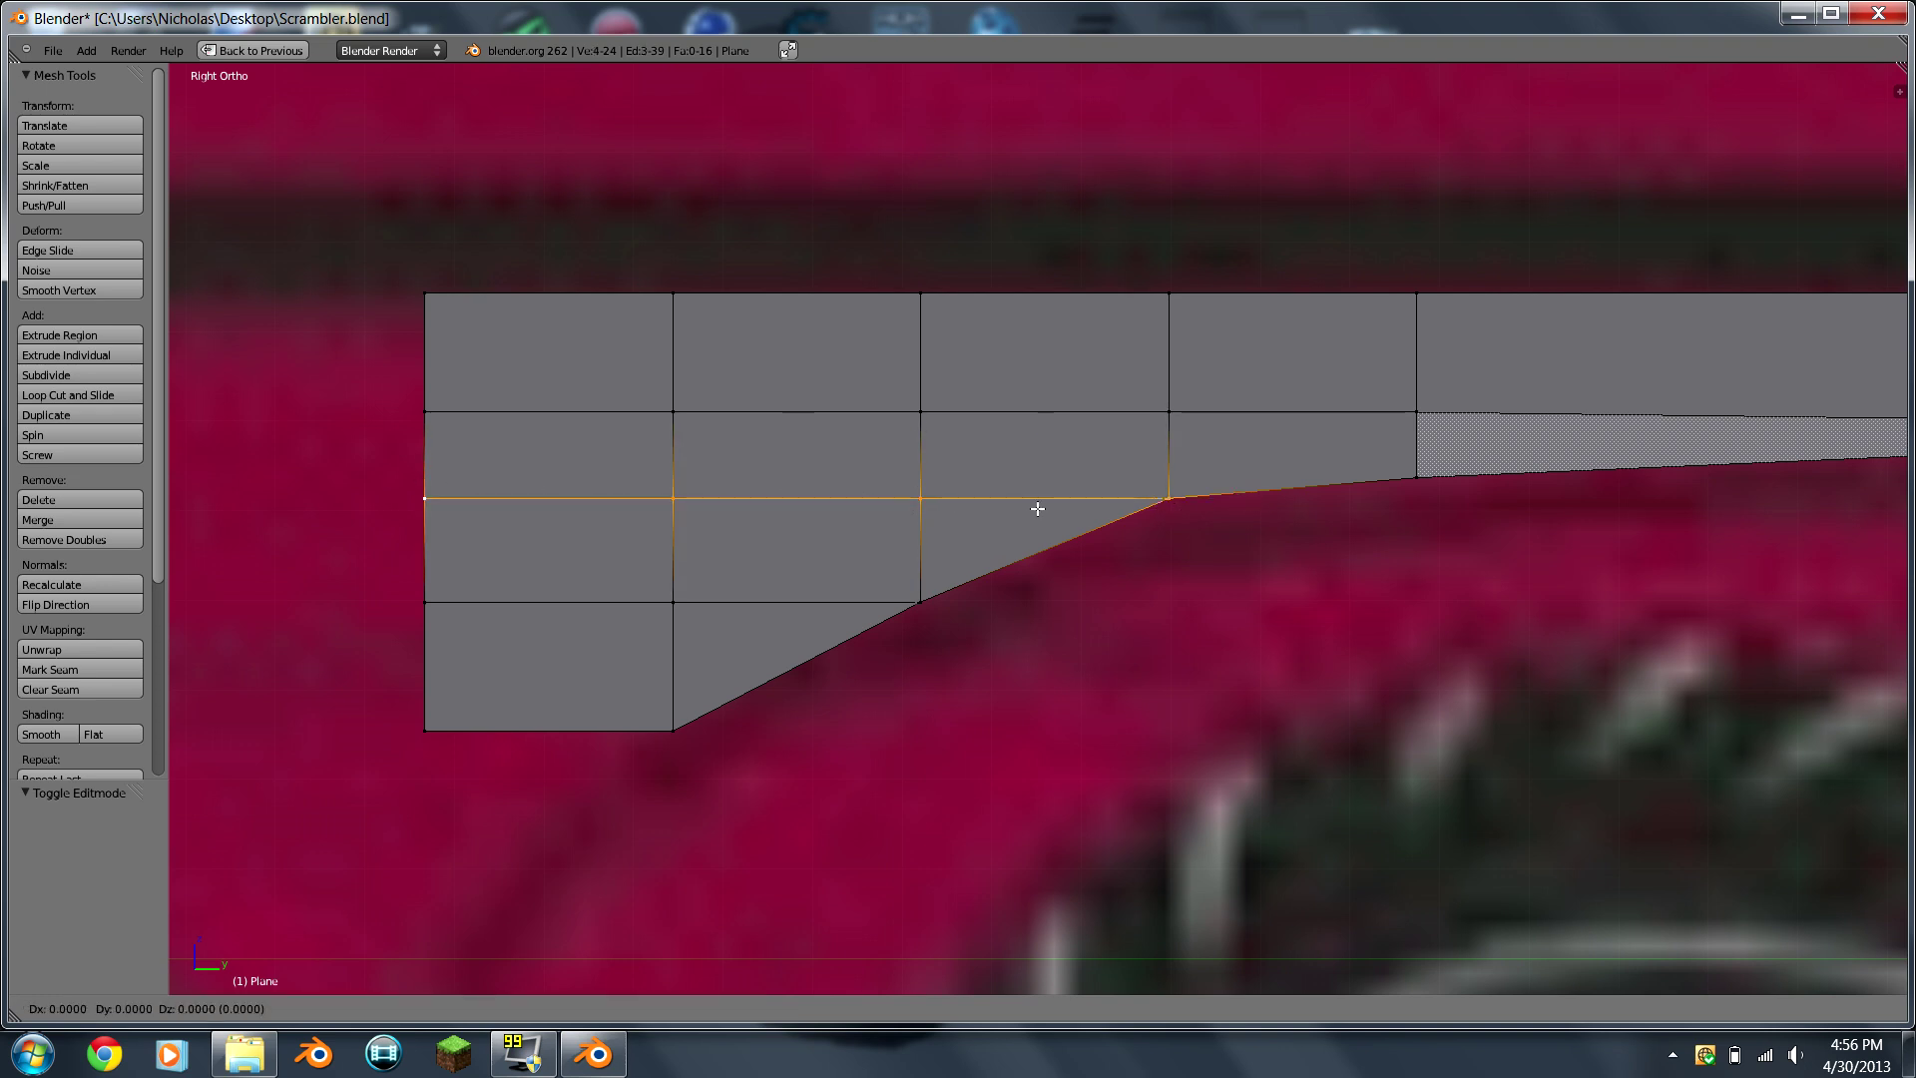
key(super)
key(super)
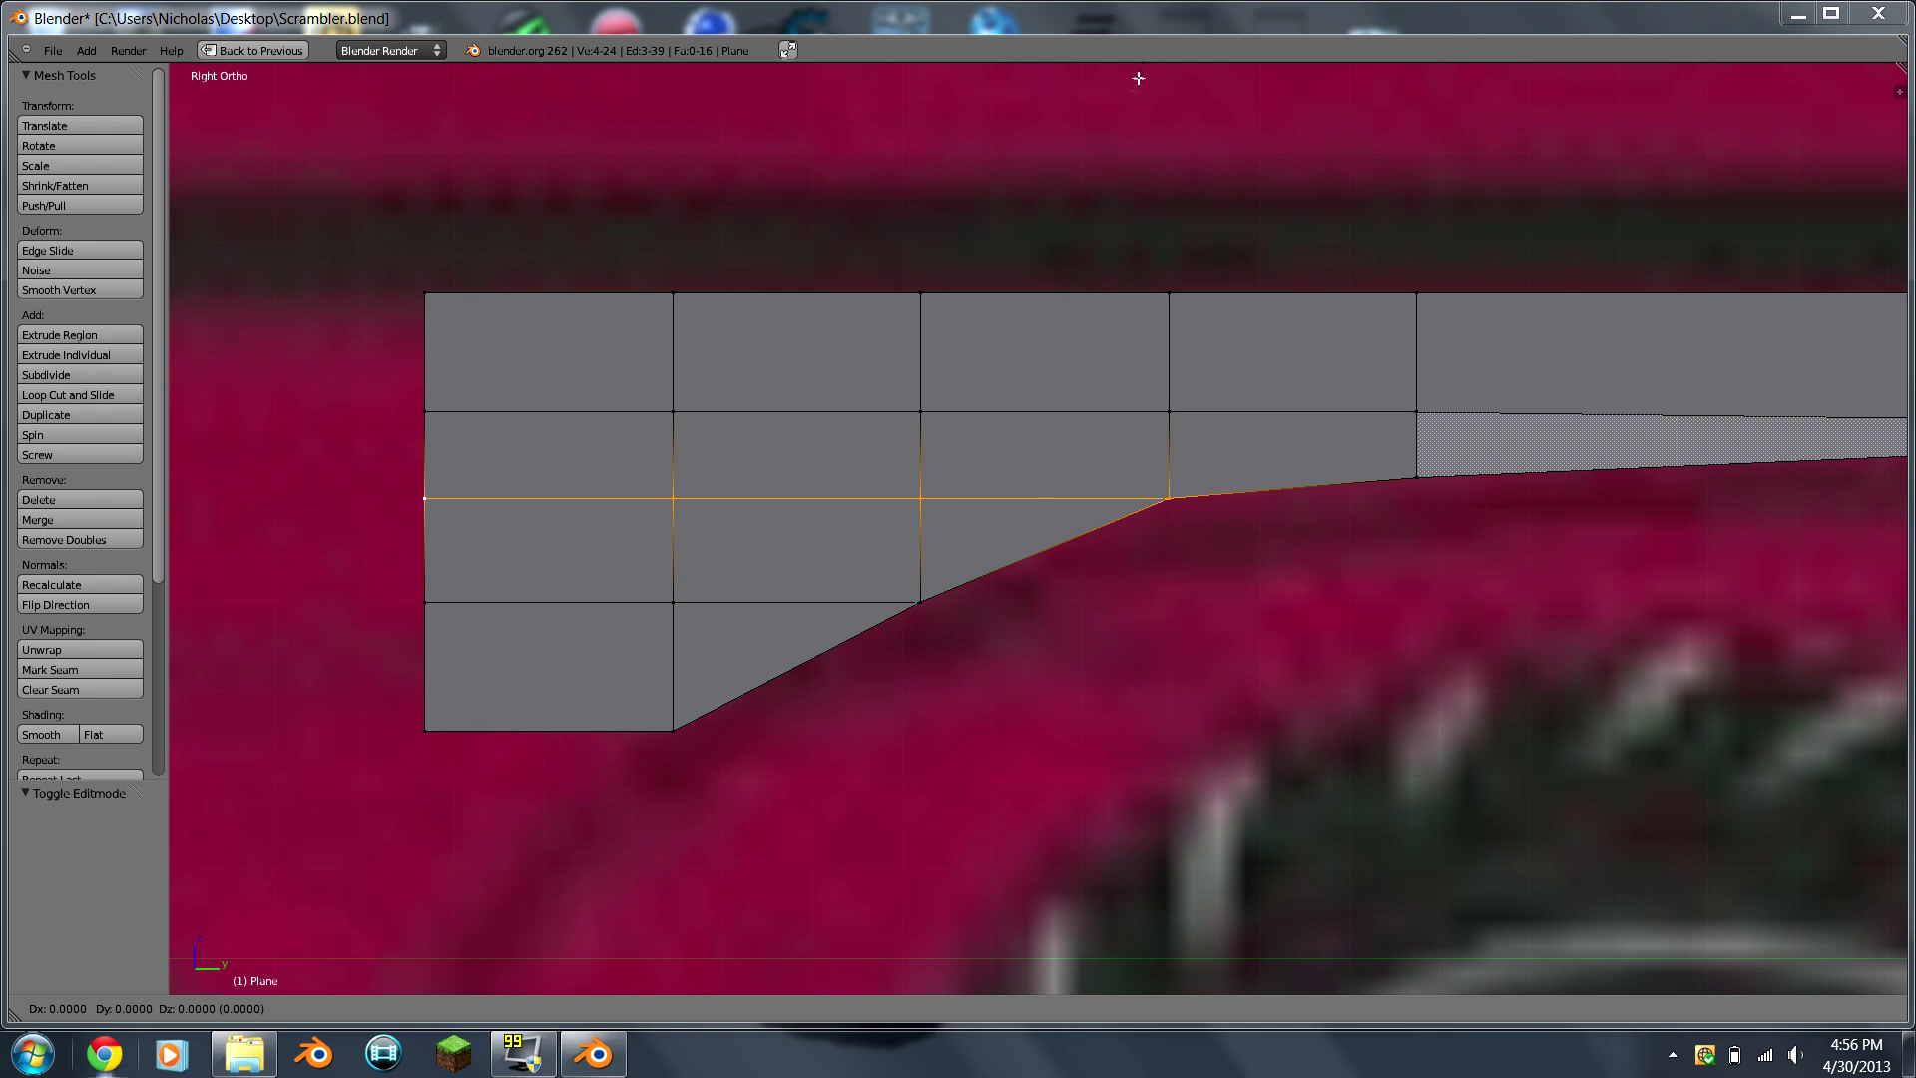
right_click(1120, 473)
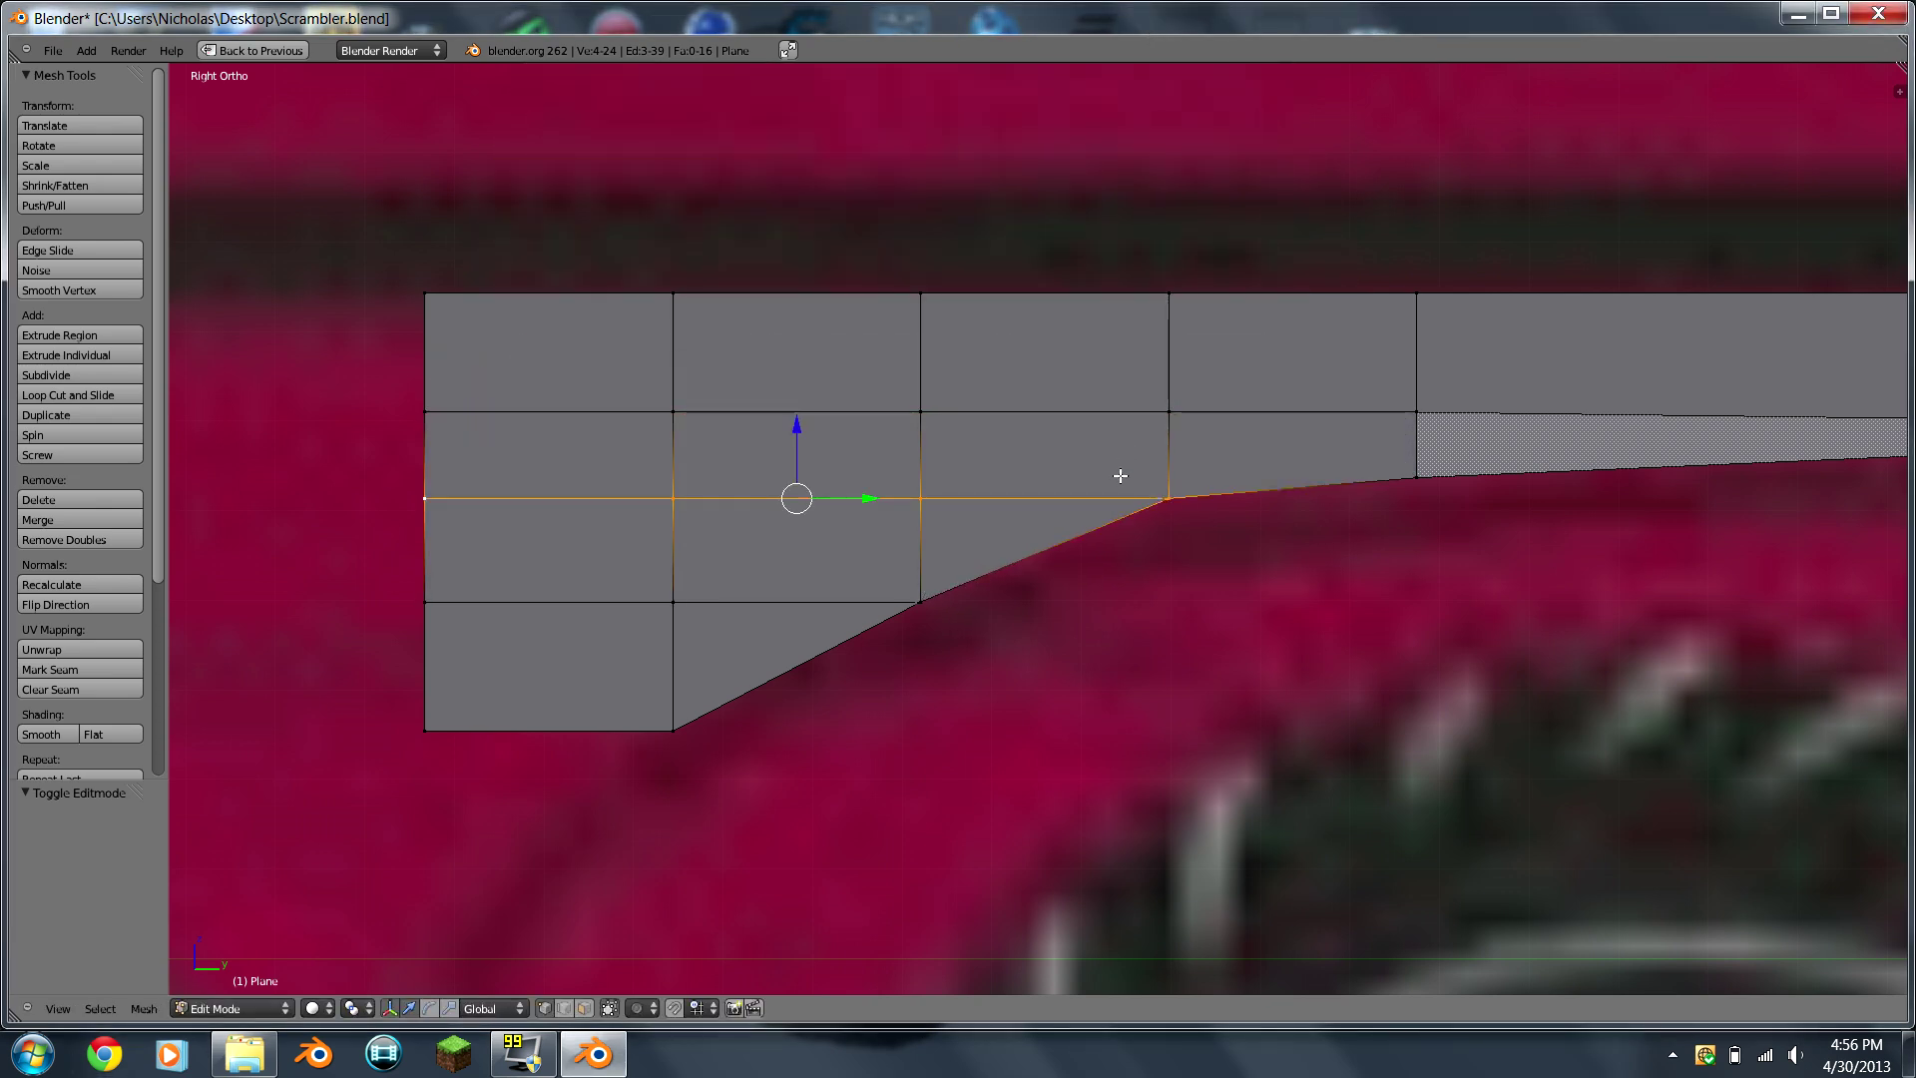
key(g)
key(z)
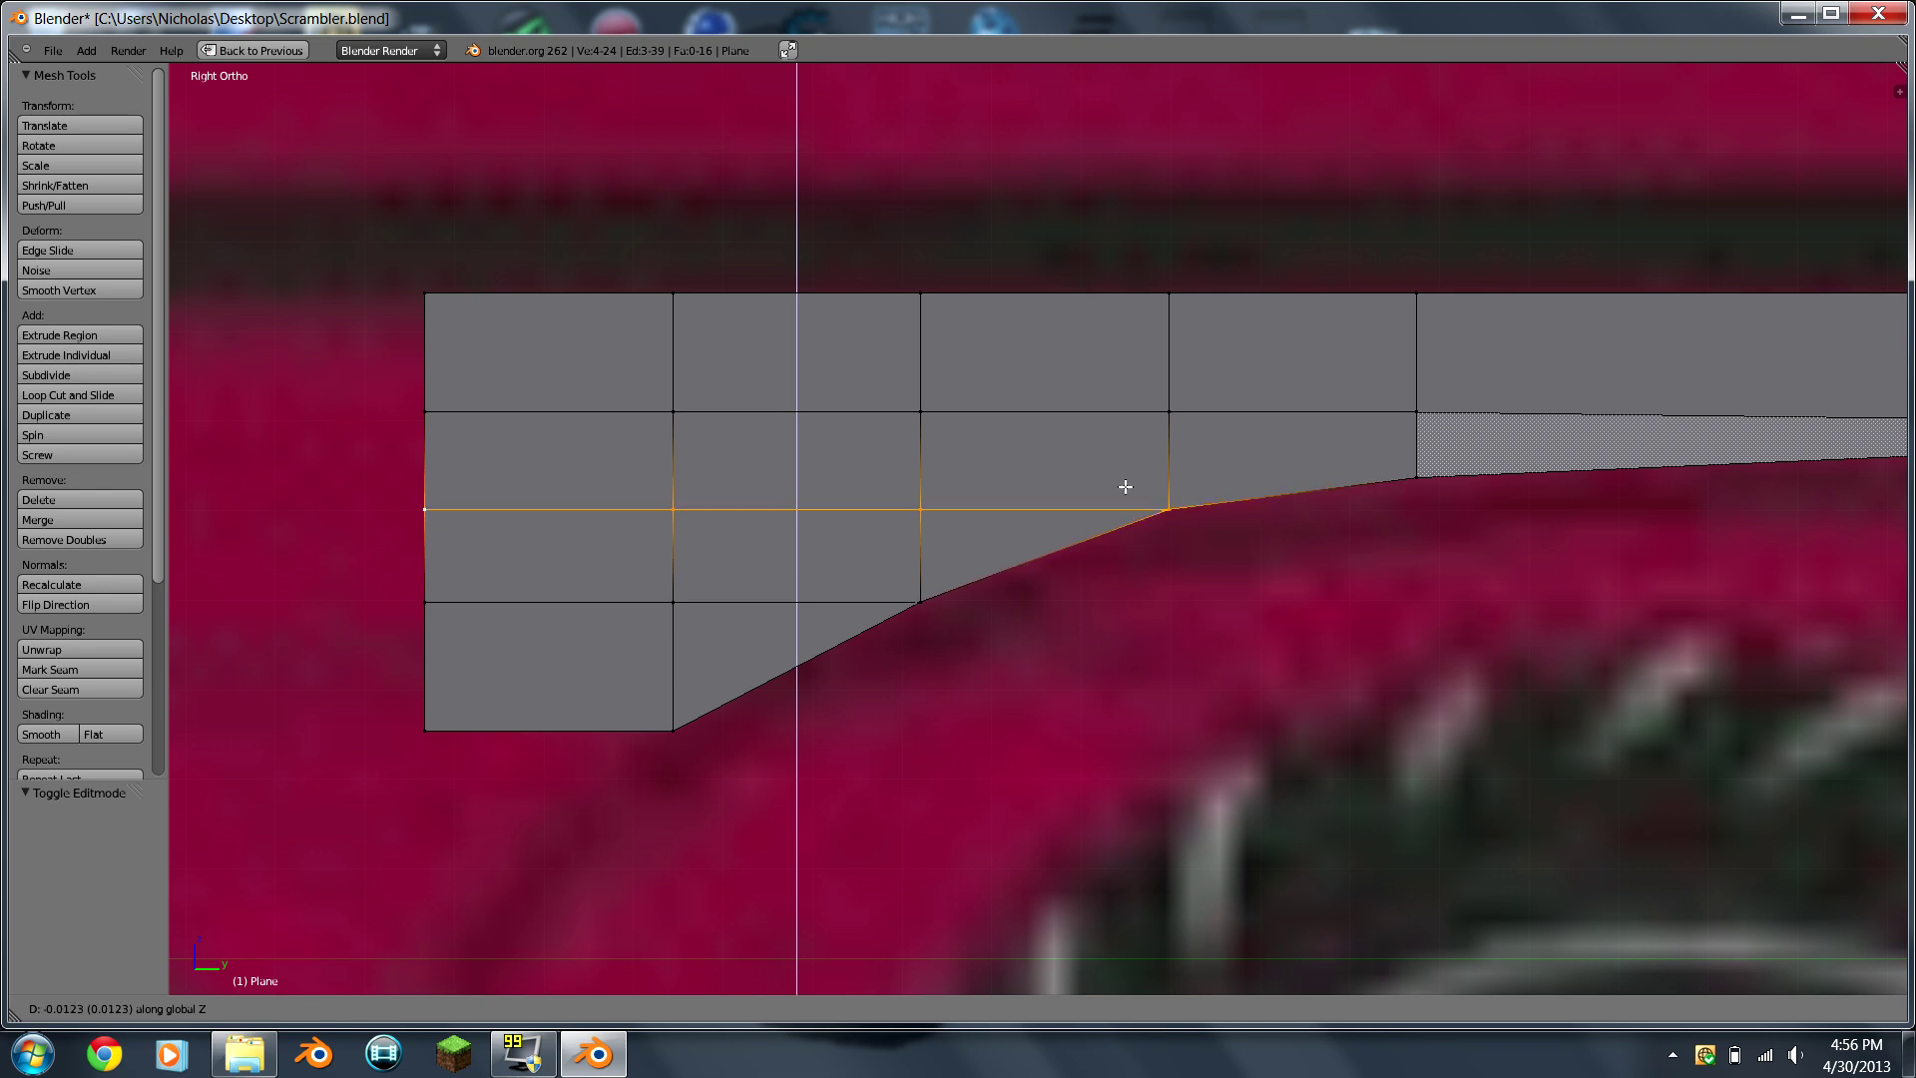
click(1126, 486)
scroll(1489, 465, down, 3)
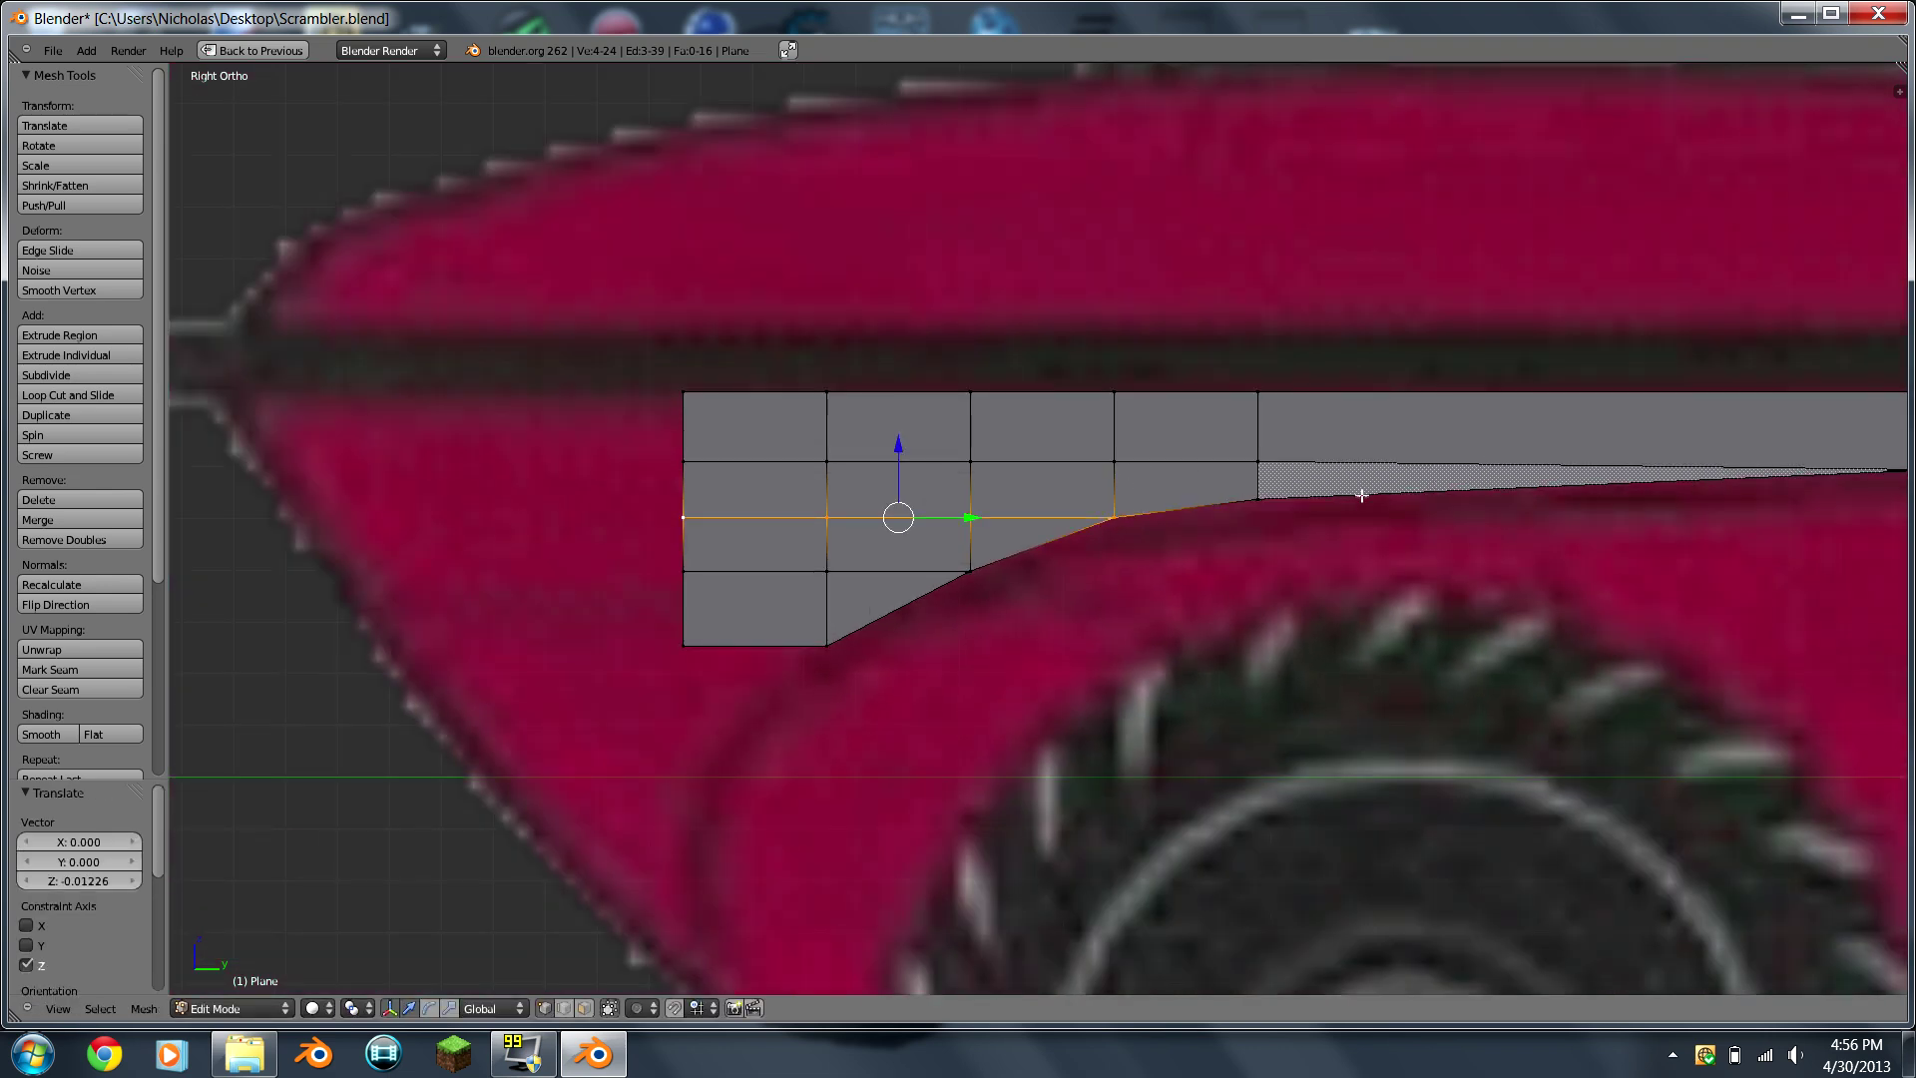
scroll(1361, 496, down, 2)
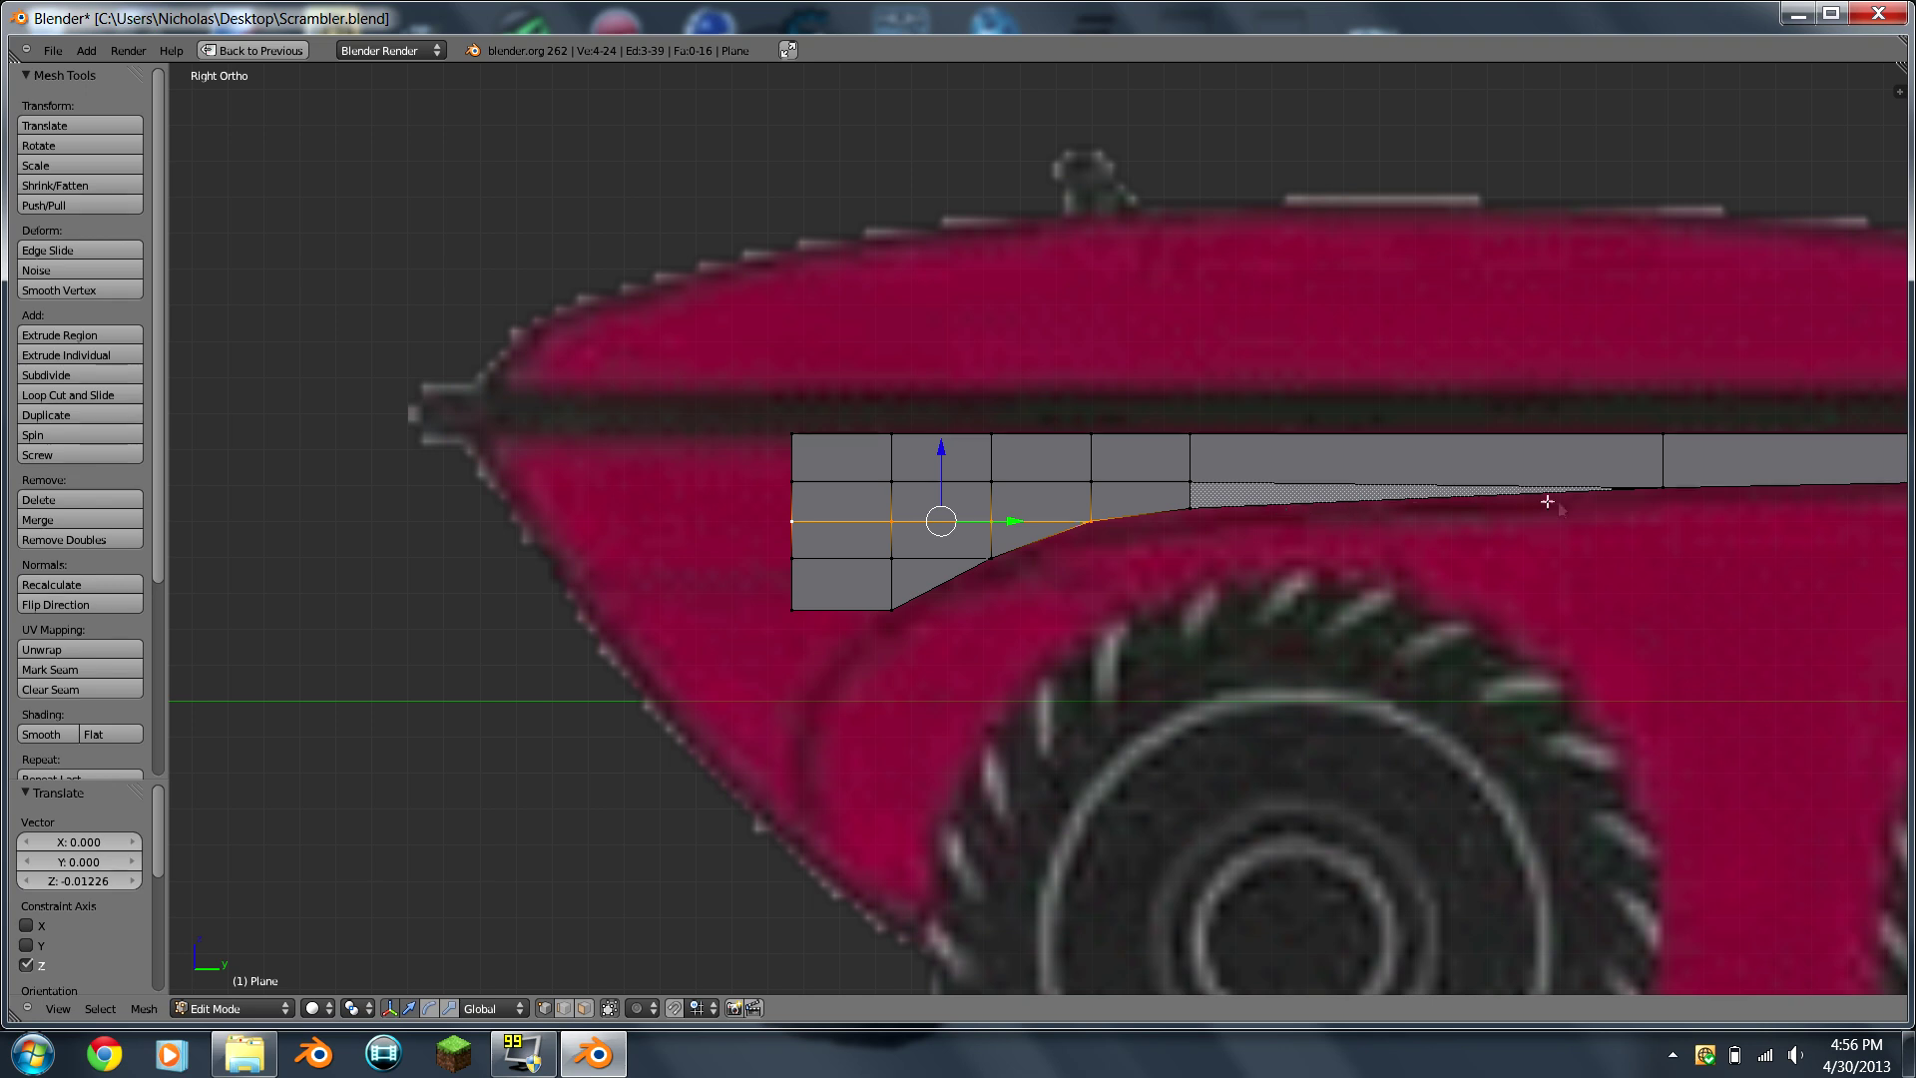
Step: Select the three vertices of the fourth horizontal row and raise them about 0.002 along Z
key(Tab)
scroll(1009, 548, up, 6)
key(Tab)
right_click(876, 603)
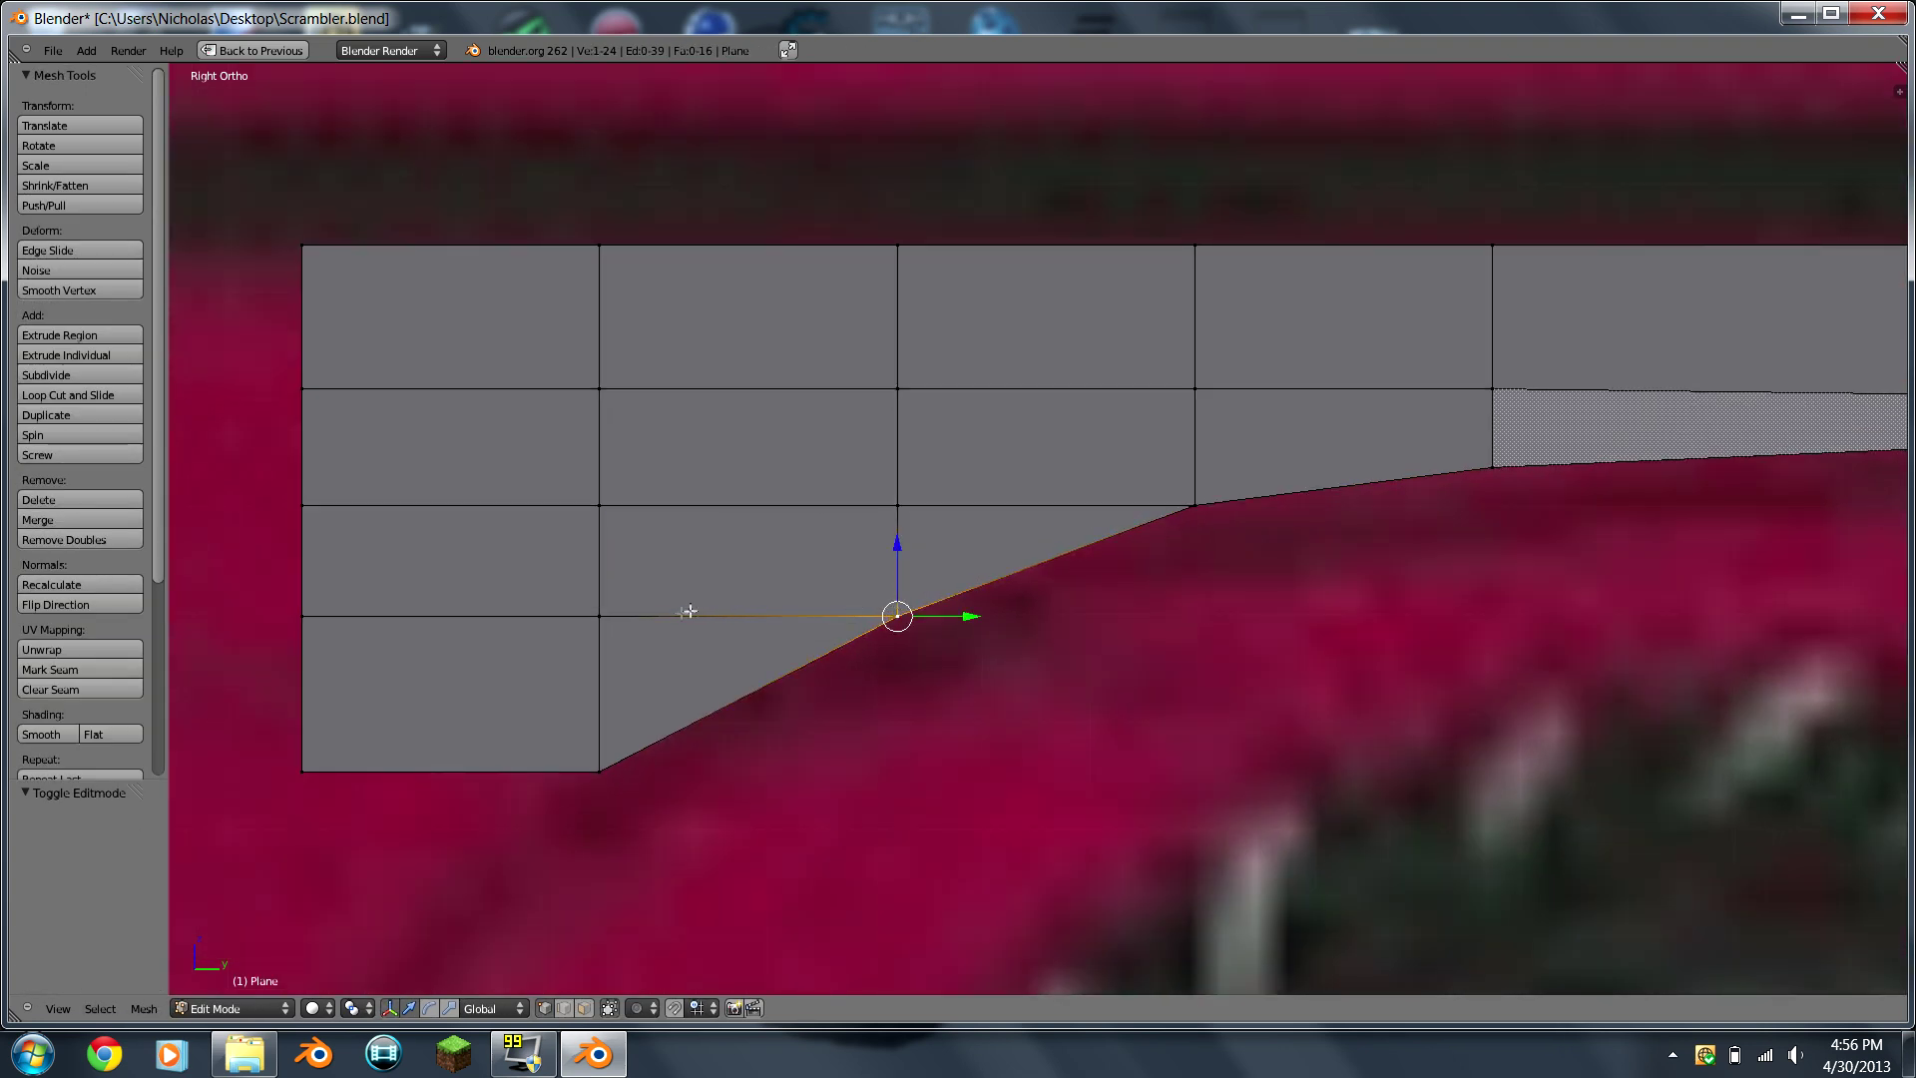
shift+right_click(574, 614)
shift+right_click(294, 628)
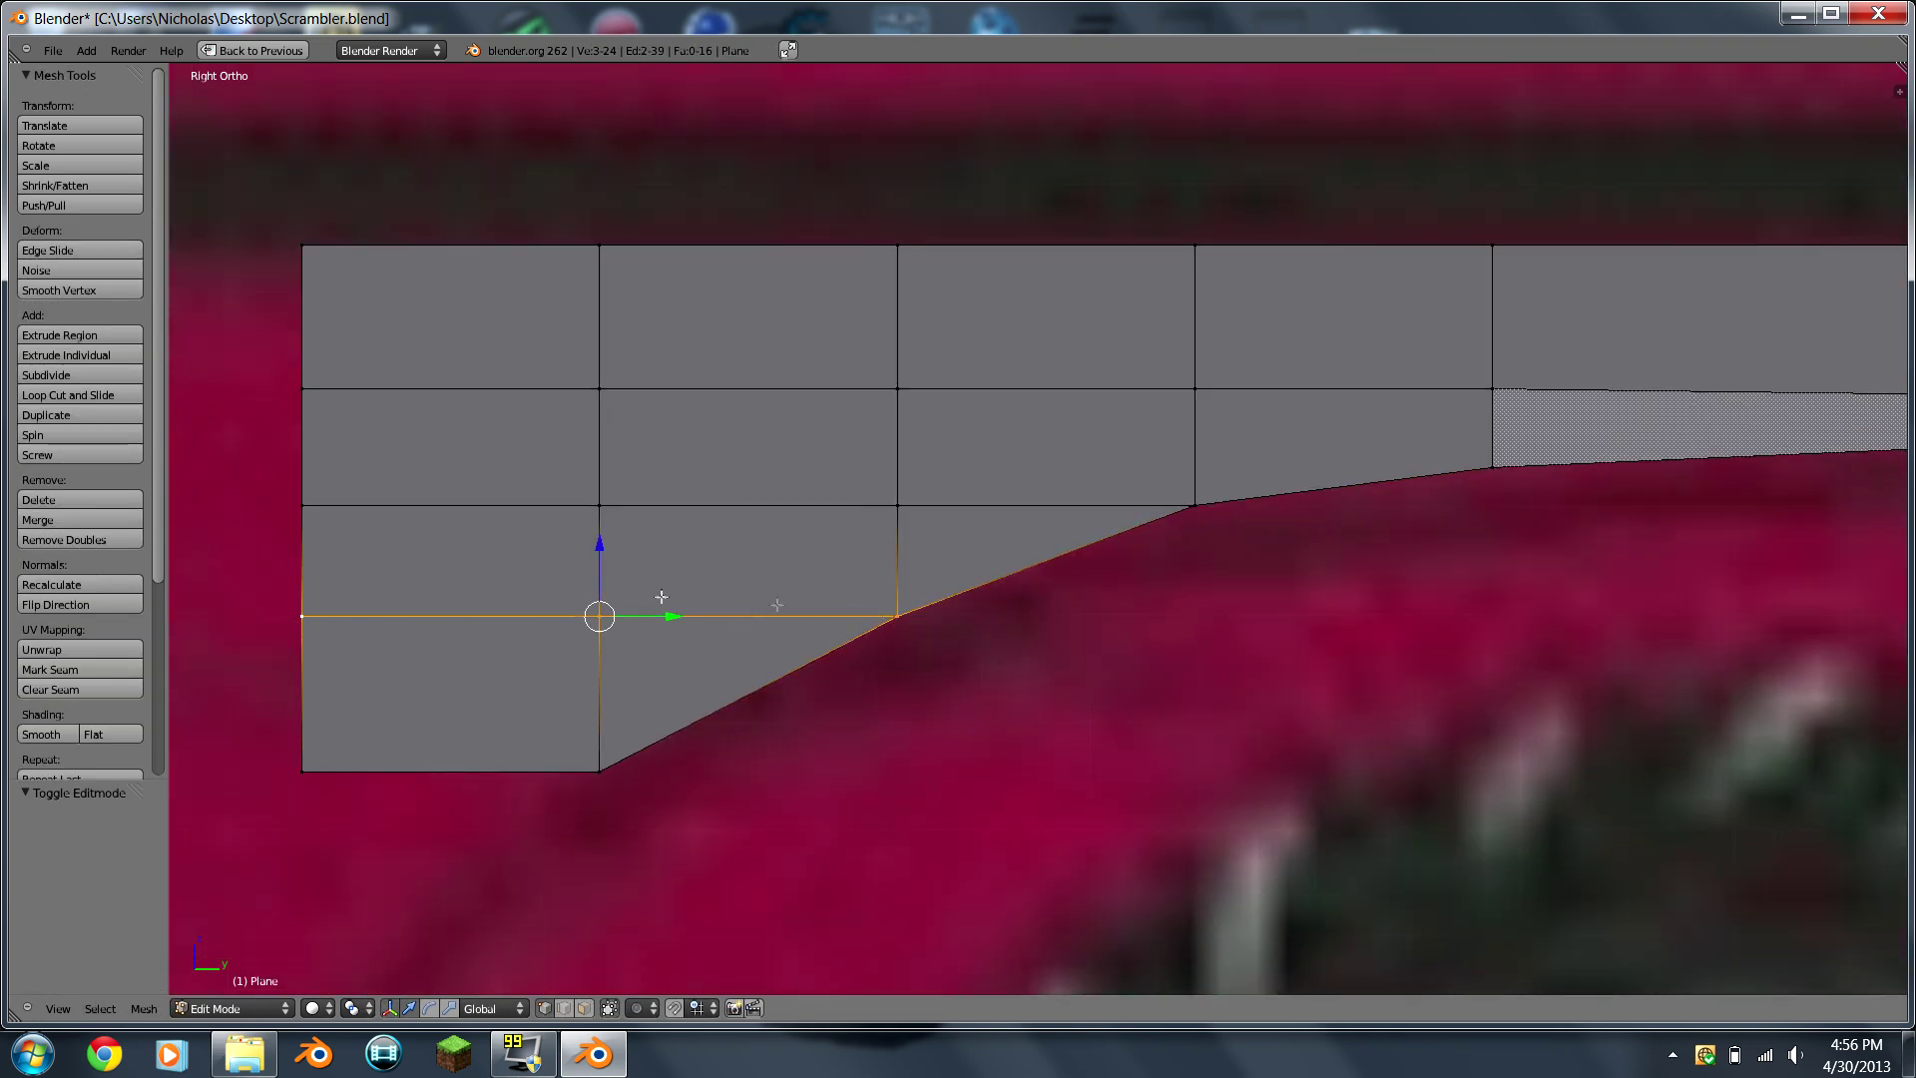
key(g)
key(z)
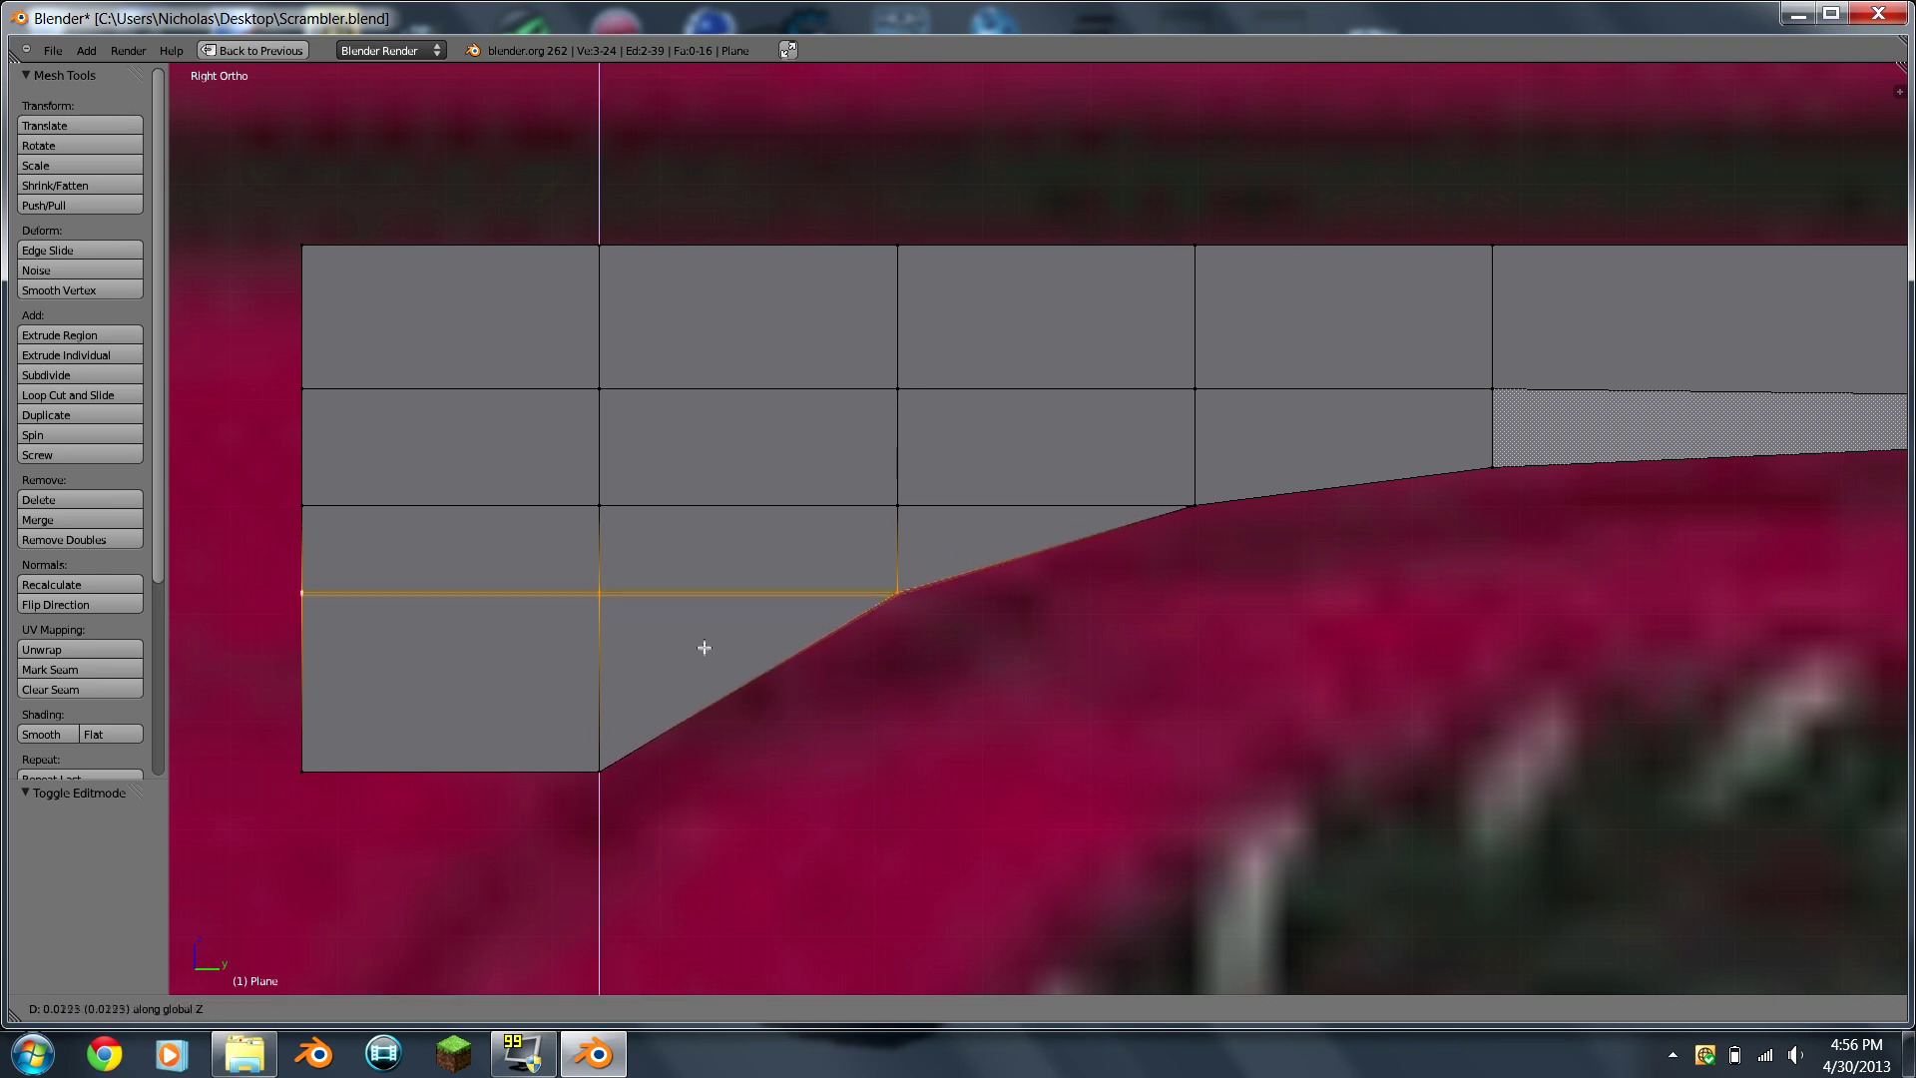
click(703, 665)
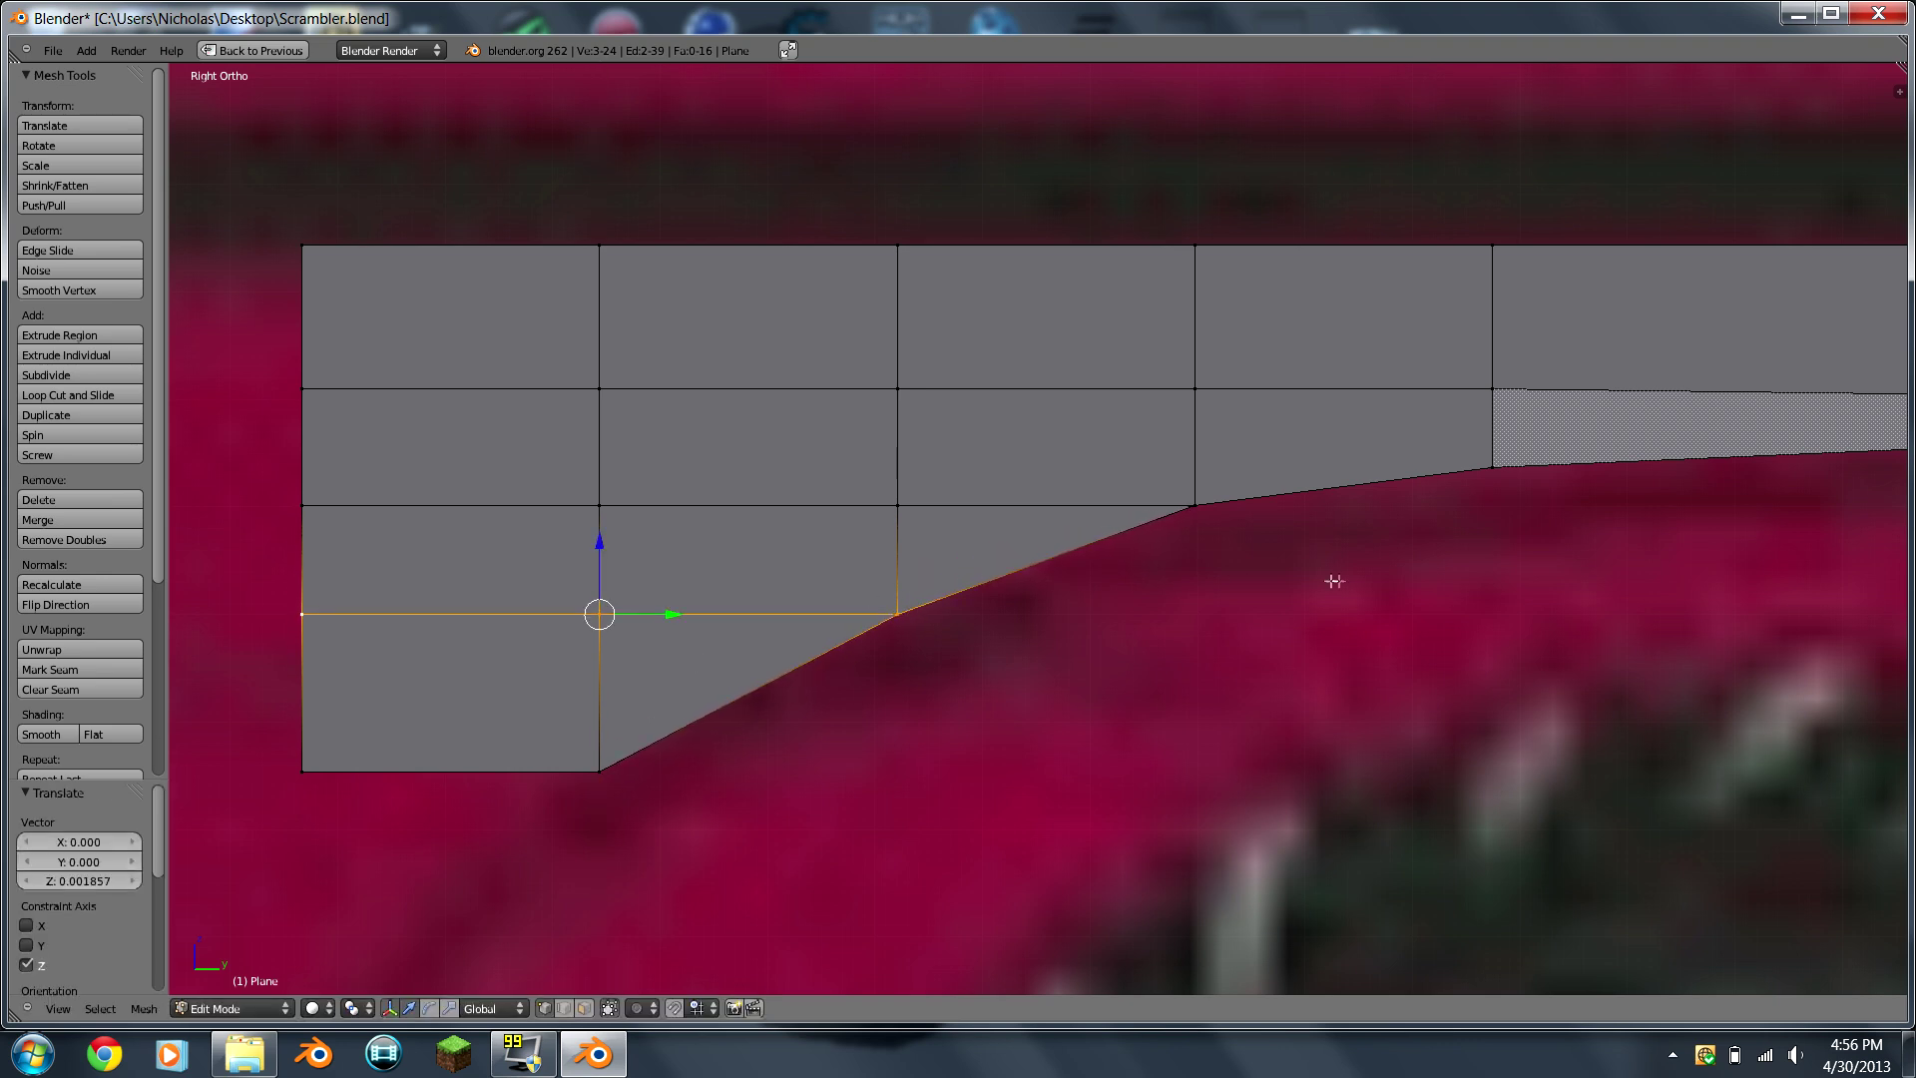
Step: Delete the three vertices of the fourth vertical column, opening a gap between the front section and the long strip
right_click(1213, 499)
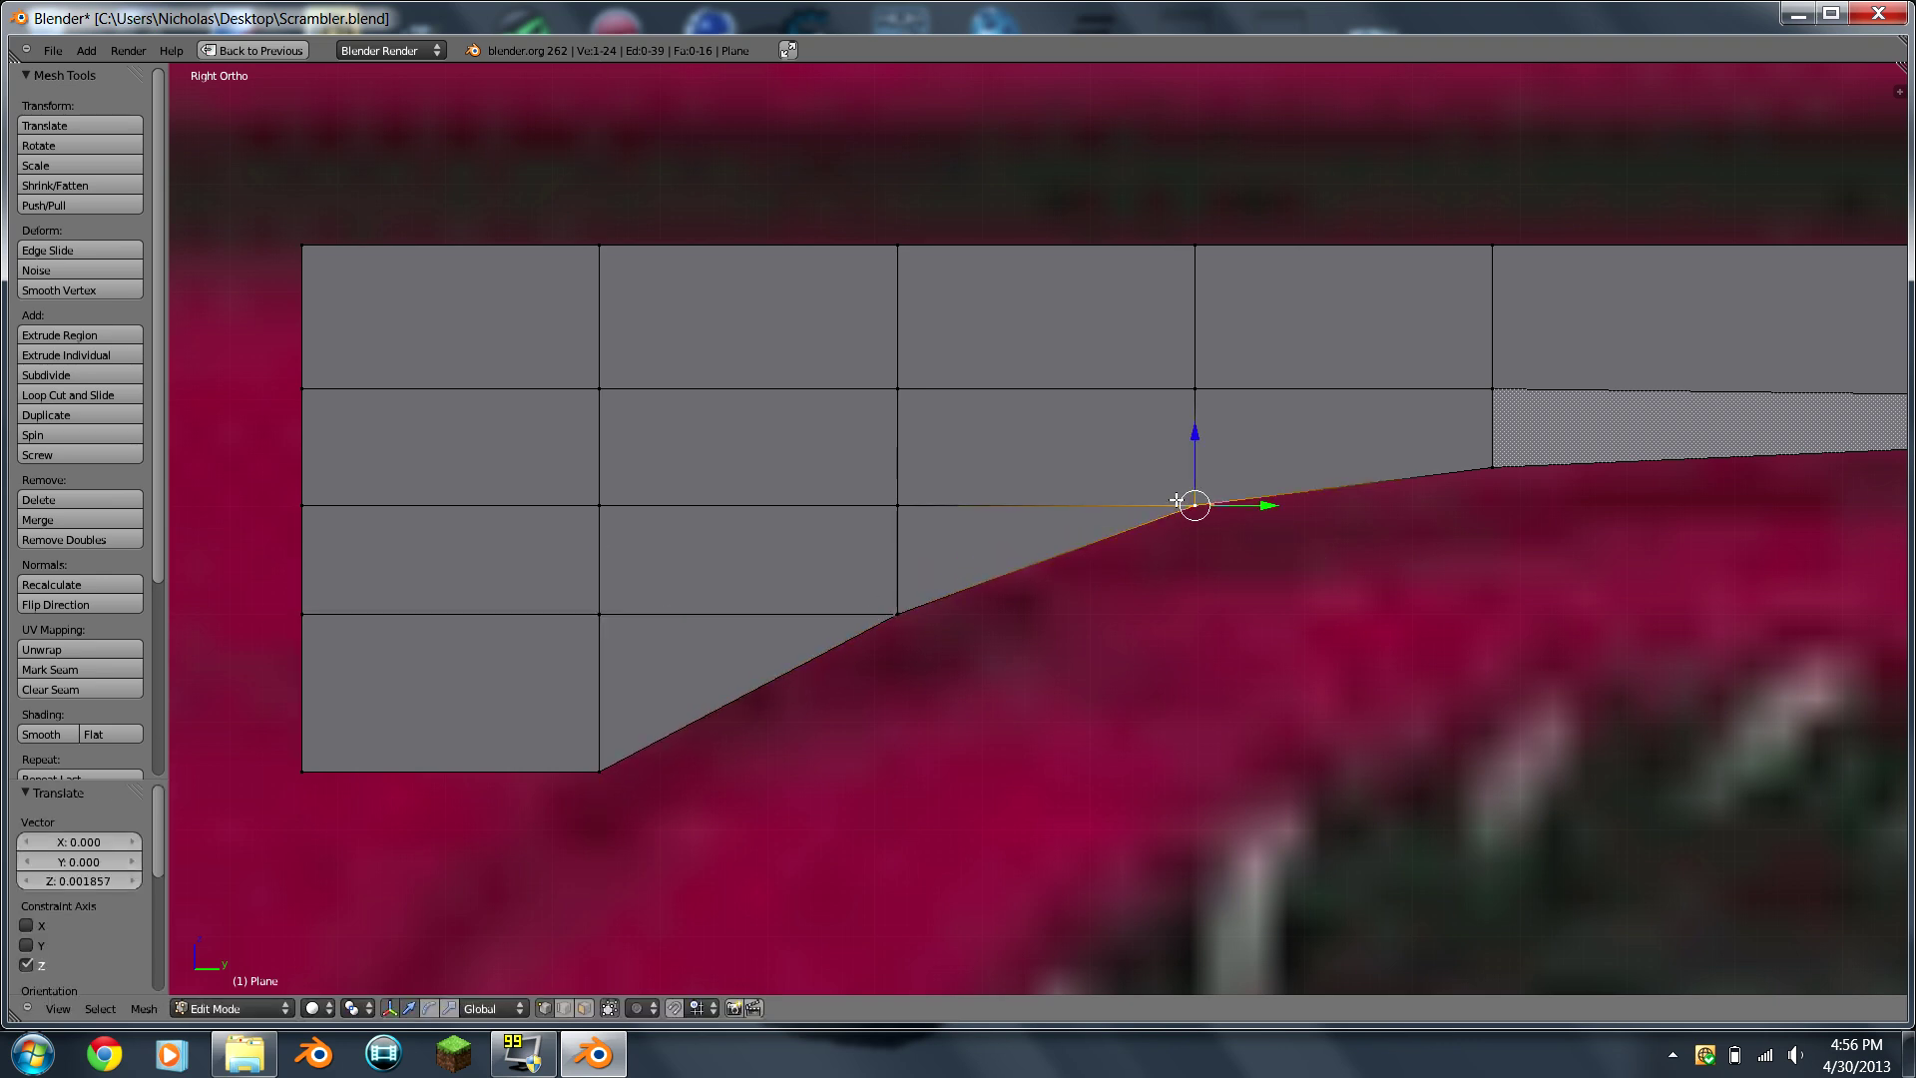
shift+right_click(1185, 393)
shift+right_click(1190, 245)
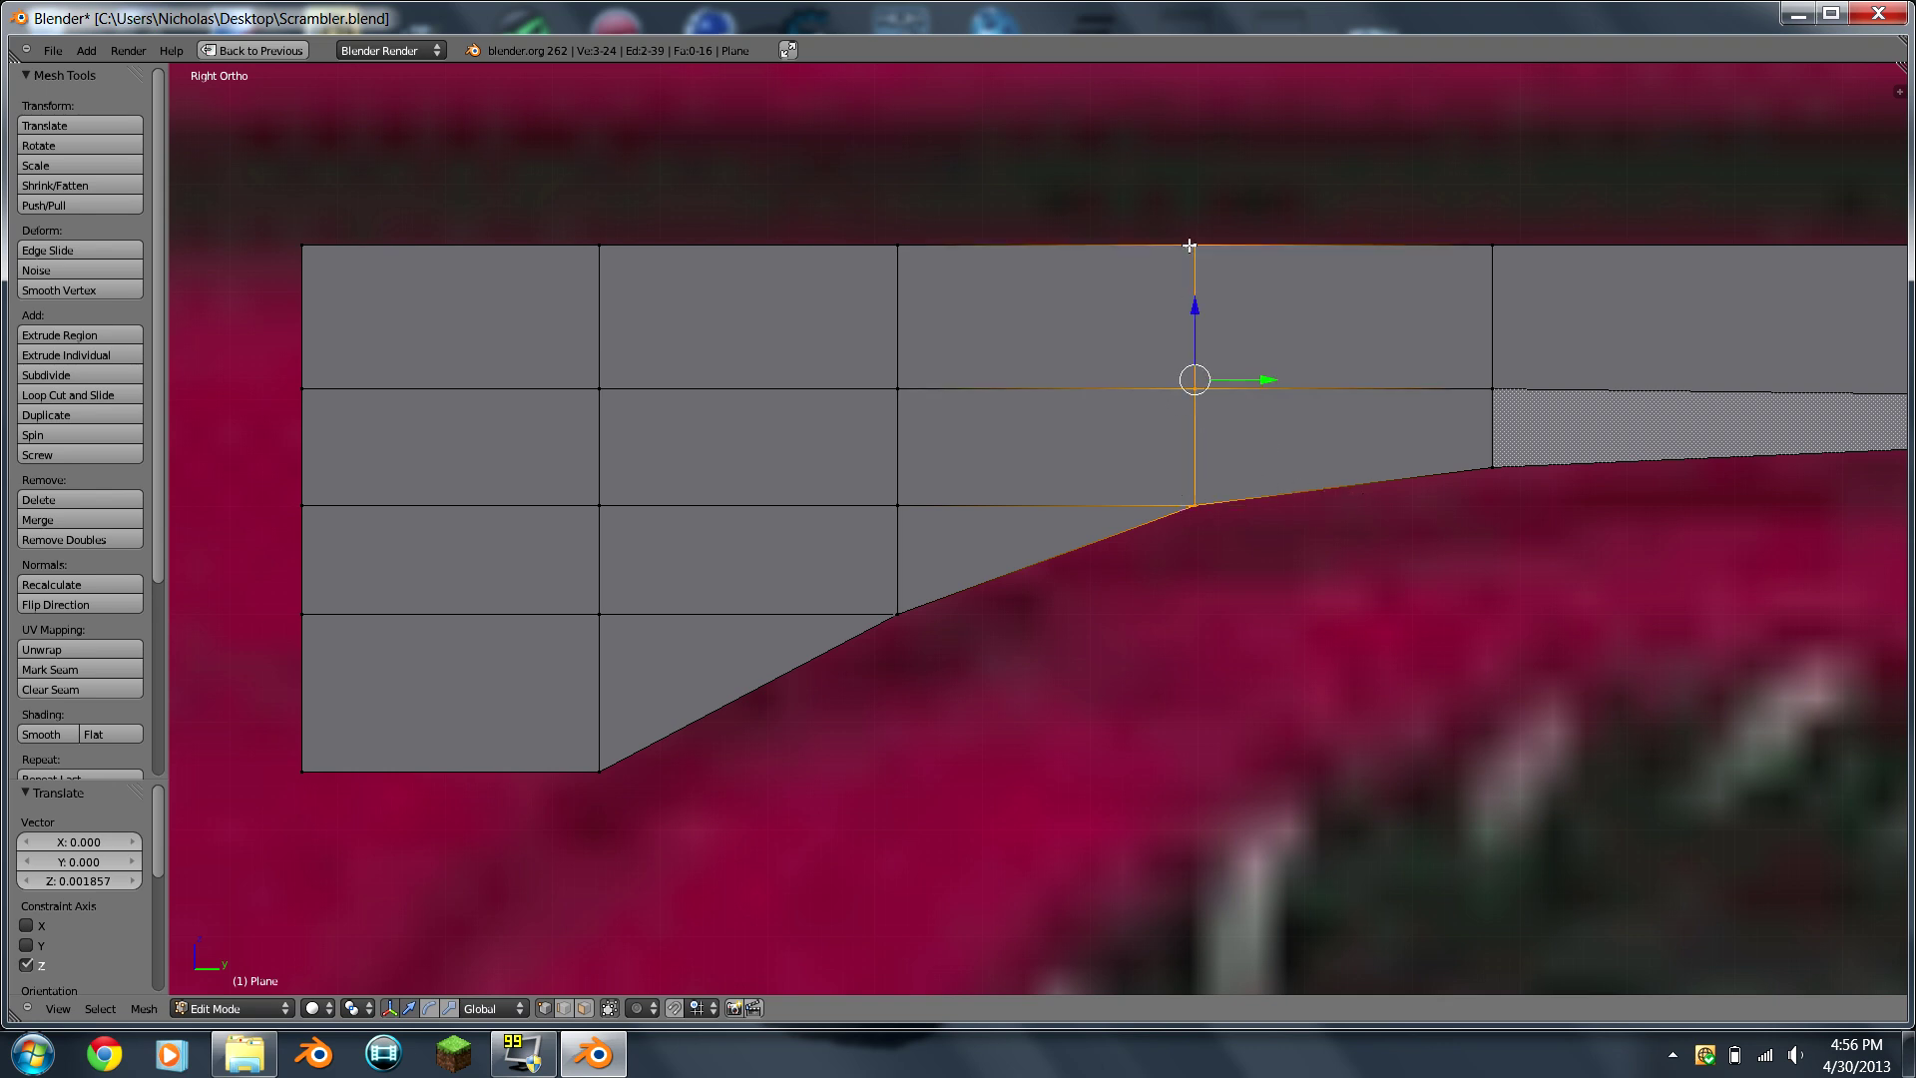
key(x)
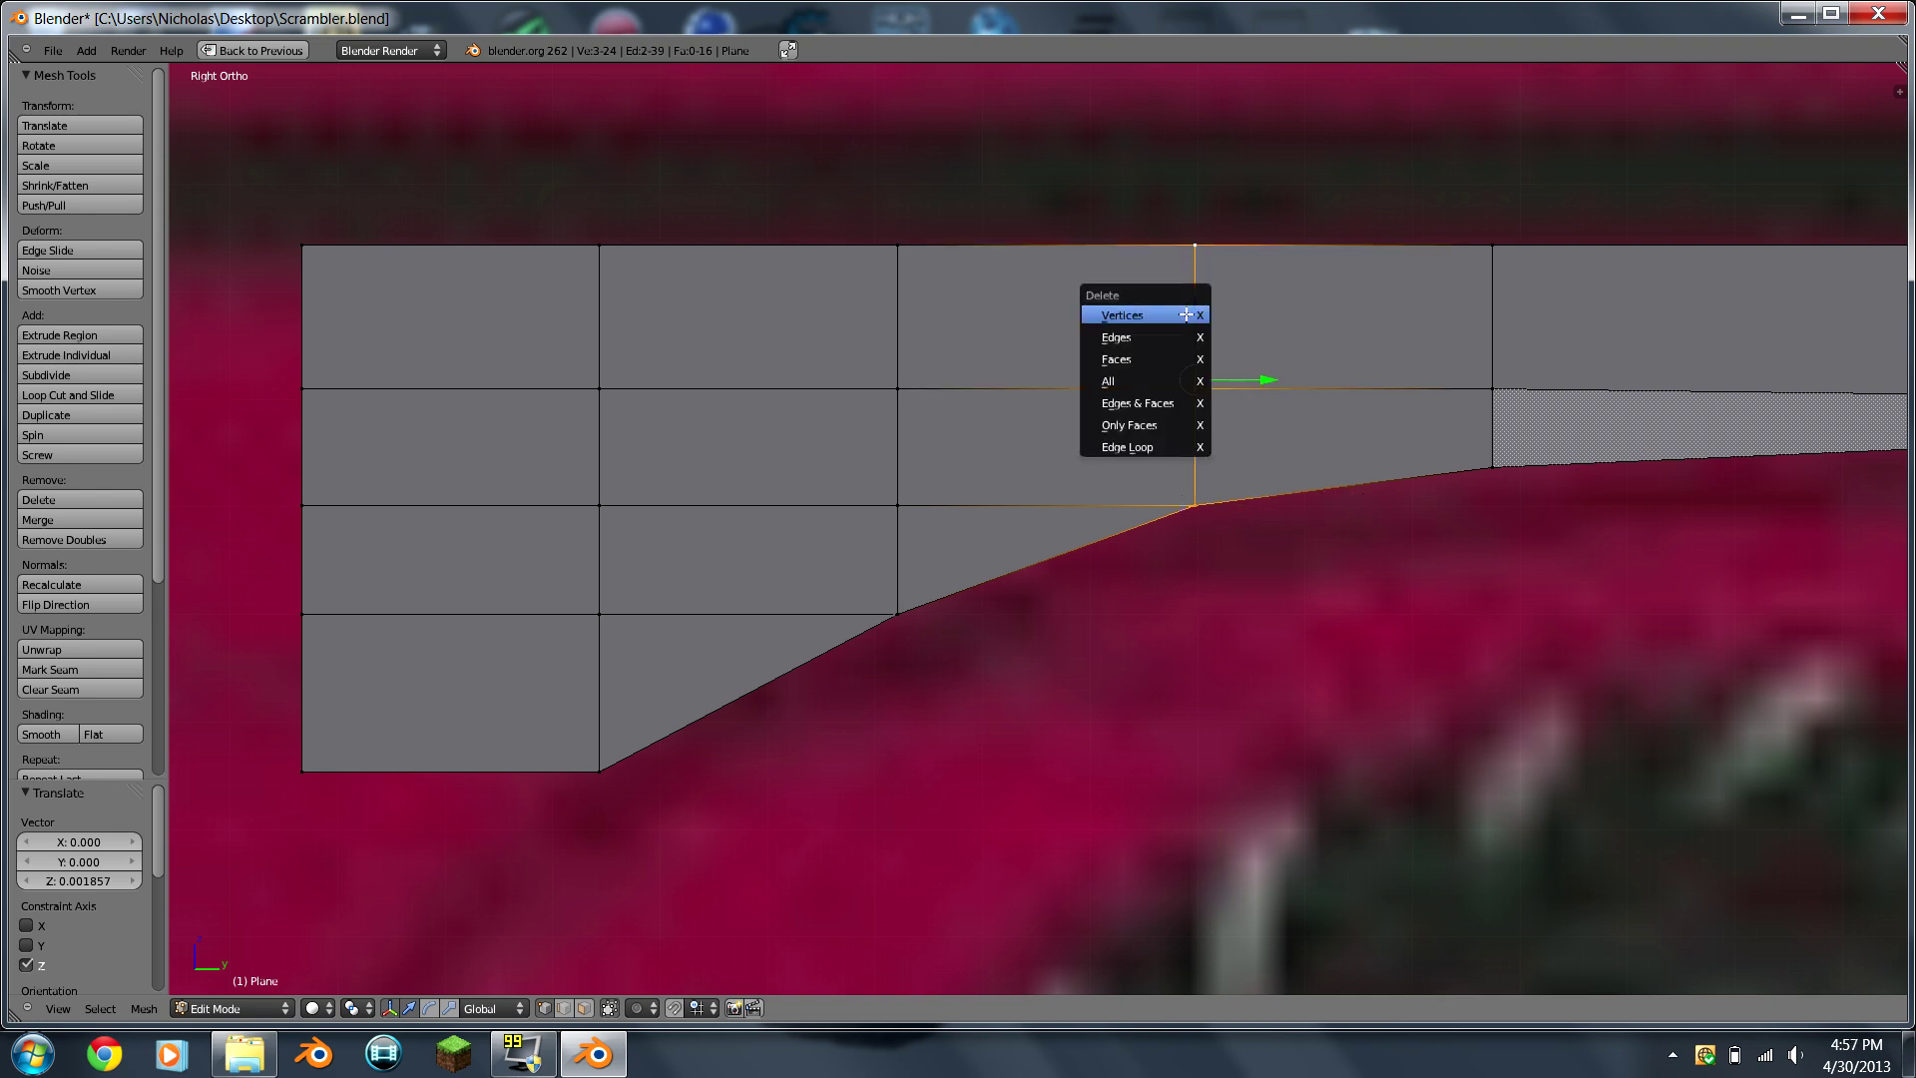
click(1186, 313)
Step: Extrude the front section's upper open edges twice along Y into the gap, by about 0.192 and then 0.182
shift+right_click(921, 370)
shift+right_click(920, 506)
key(e)
key(y)
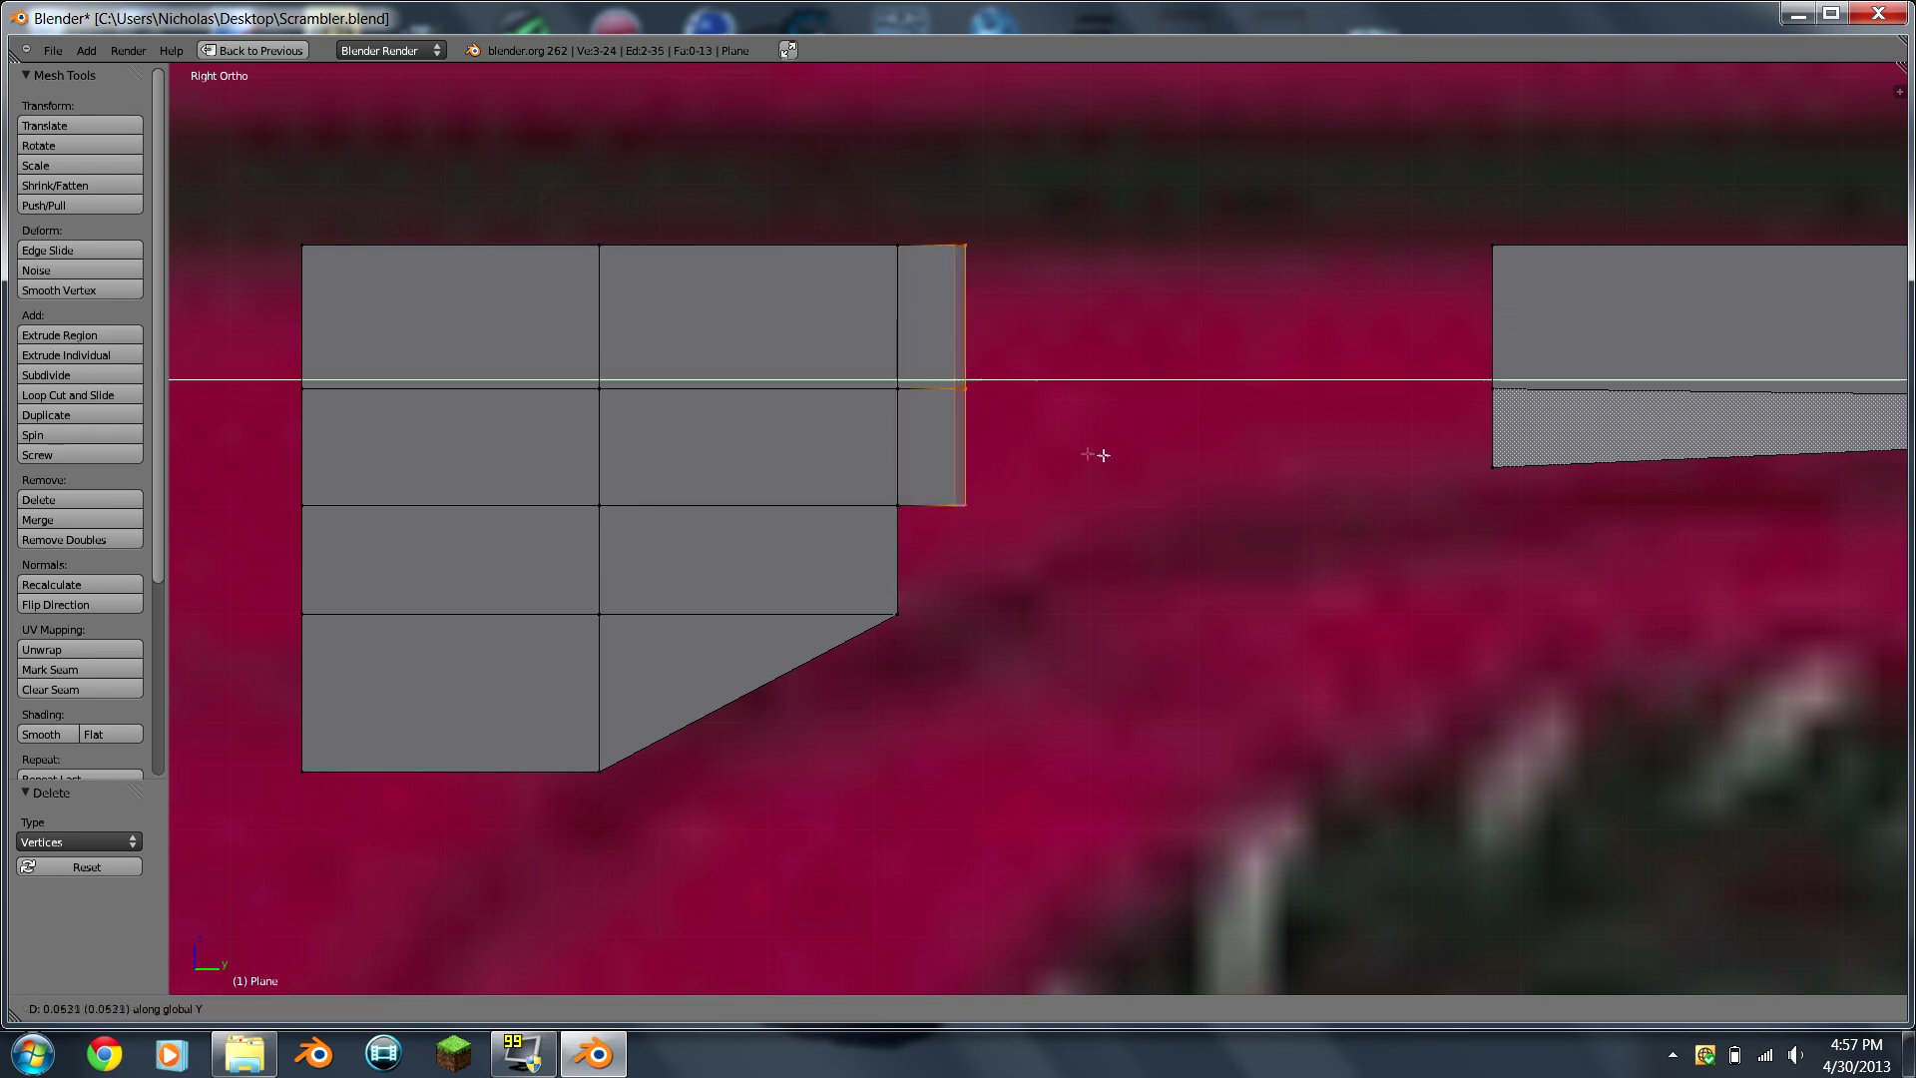
click(1219, 454)
key(e)
key(y)
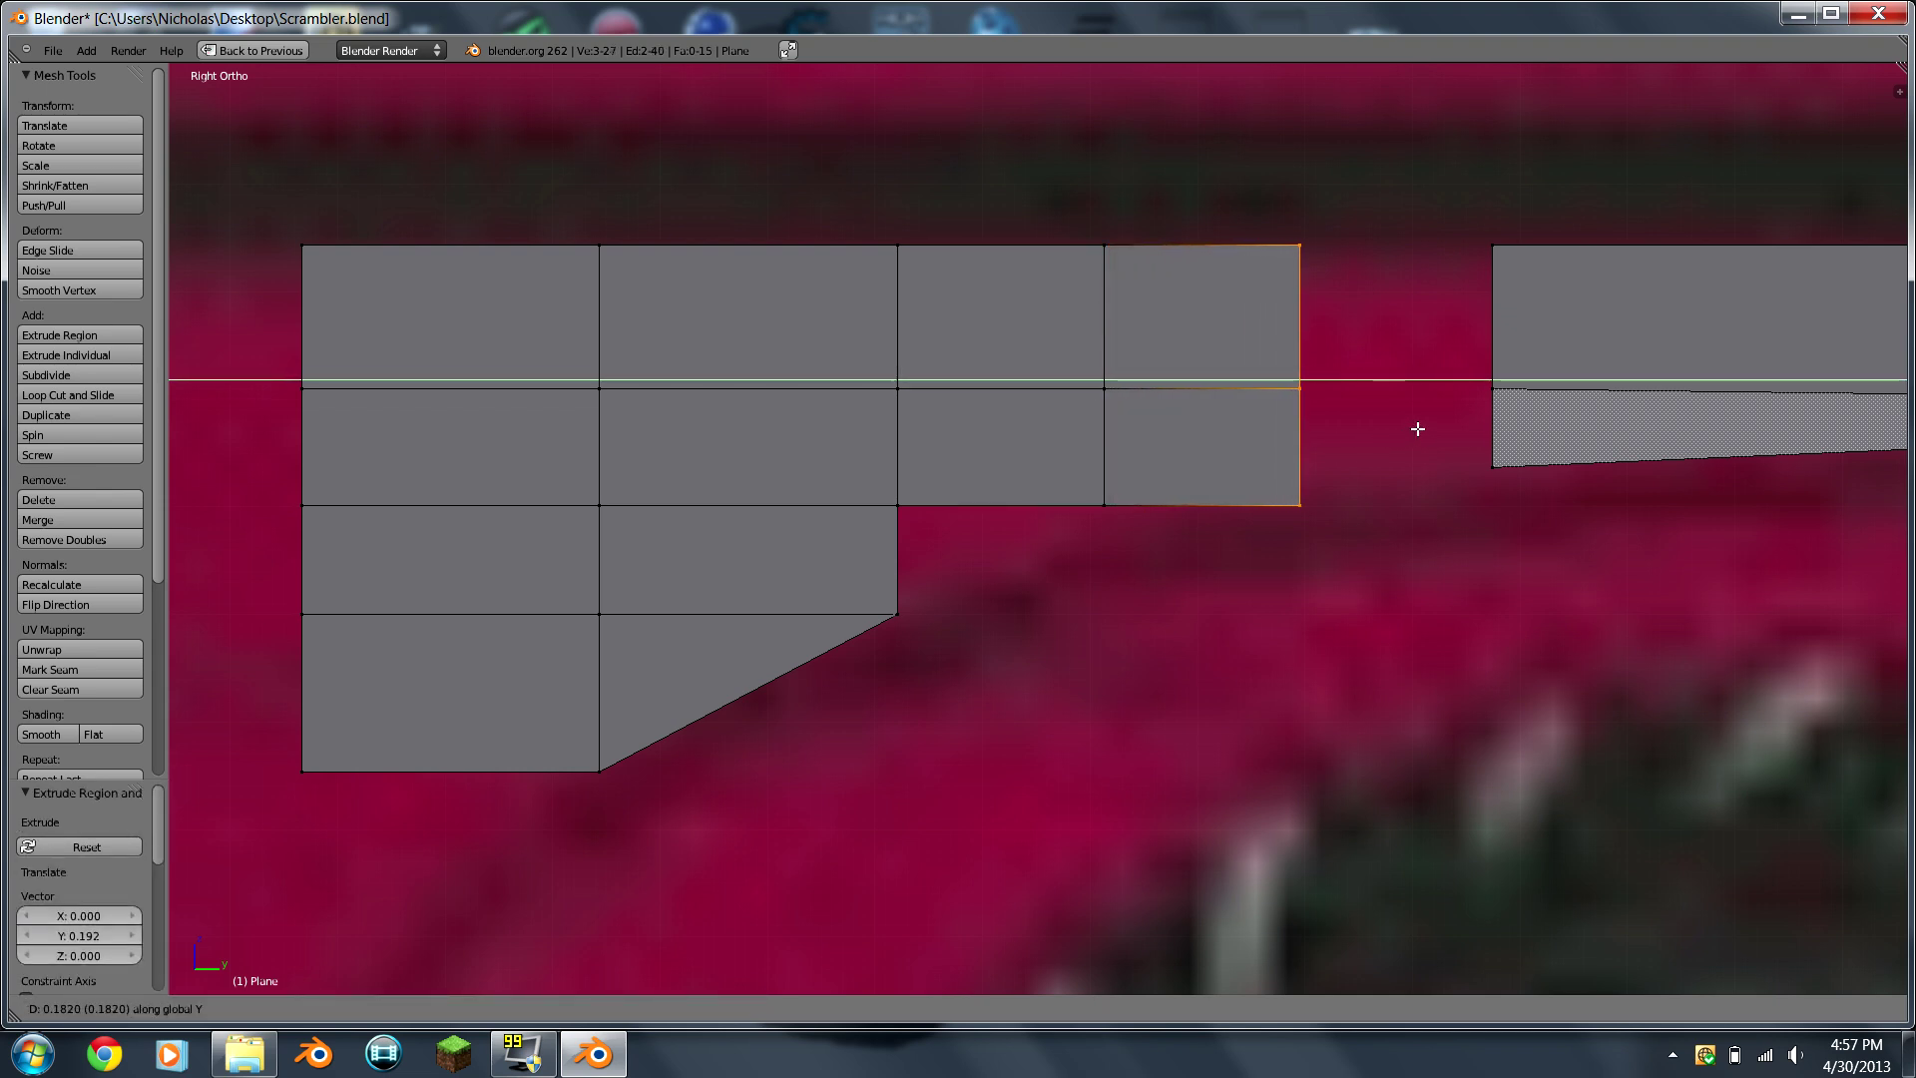
click(1418, 429)
Step: Bridge the remaining gap between the extruded section and the long strip with an upper and a lower face
right_click(1491, 390)
shift+right_click(1300, 389)
shift+right_click(1299, 244)
shift+right_click(1486, 239)
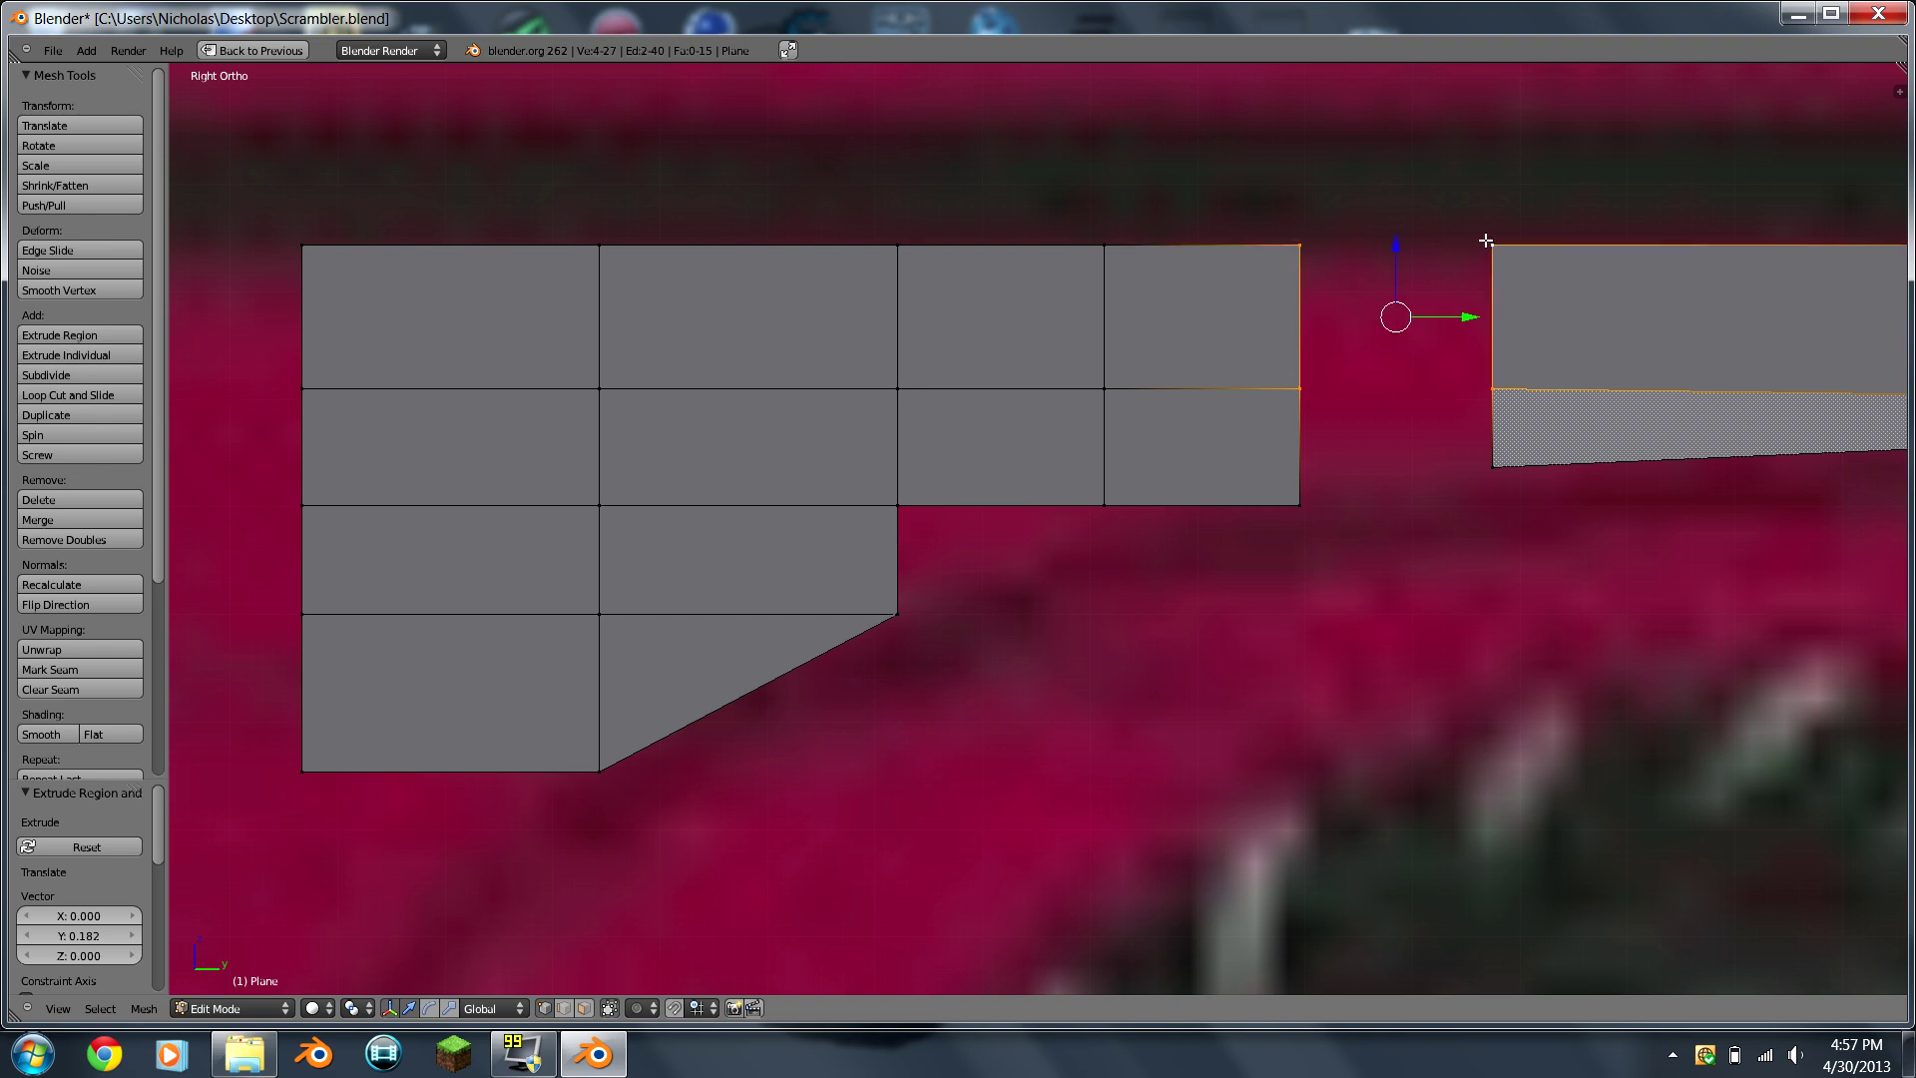
key(f)
right_click(1502, 409)
shift+right_click(1418, 484)
shift+right_click(1296, 501)
shift+right_click(1294, 382)
key(f)
key(Tab)
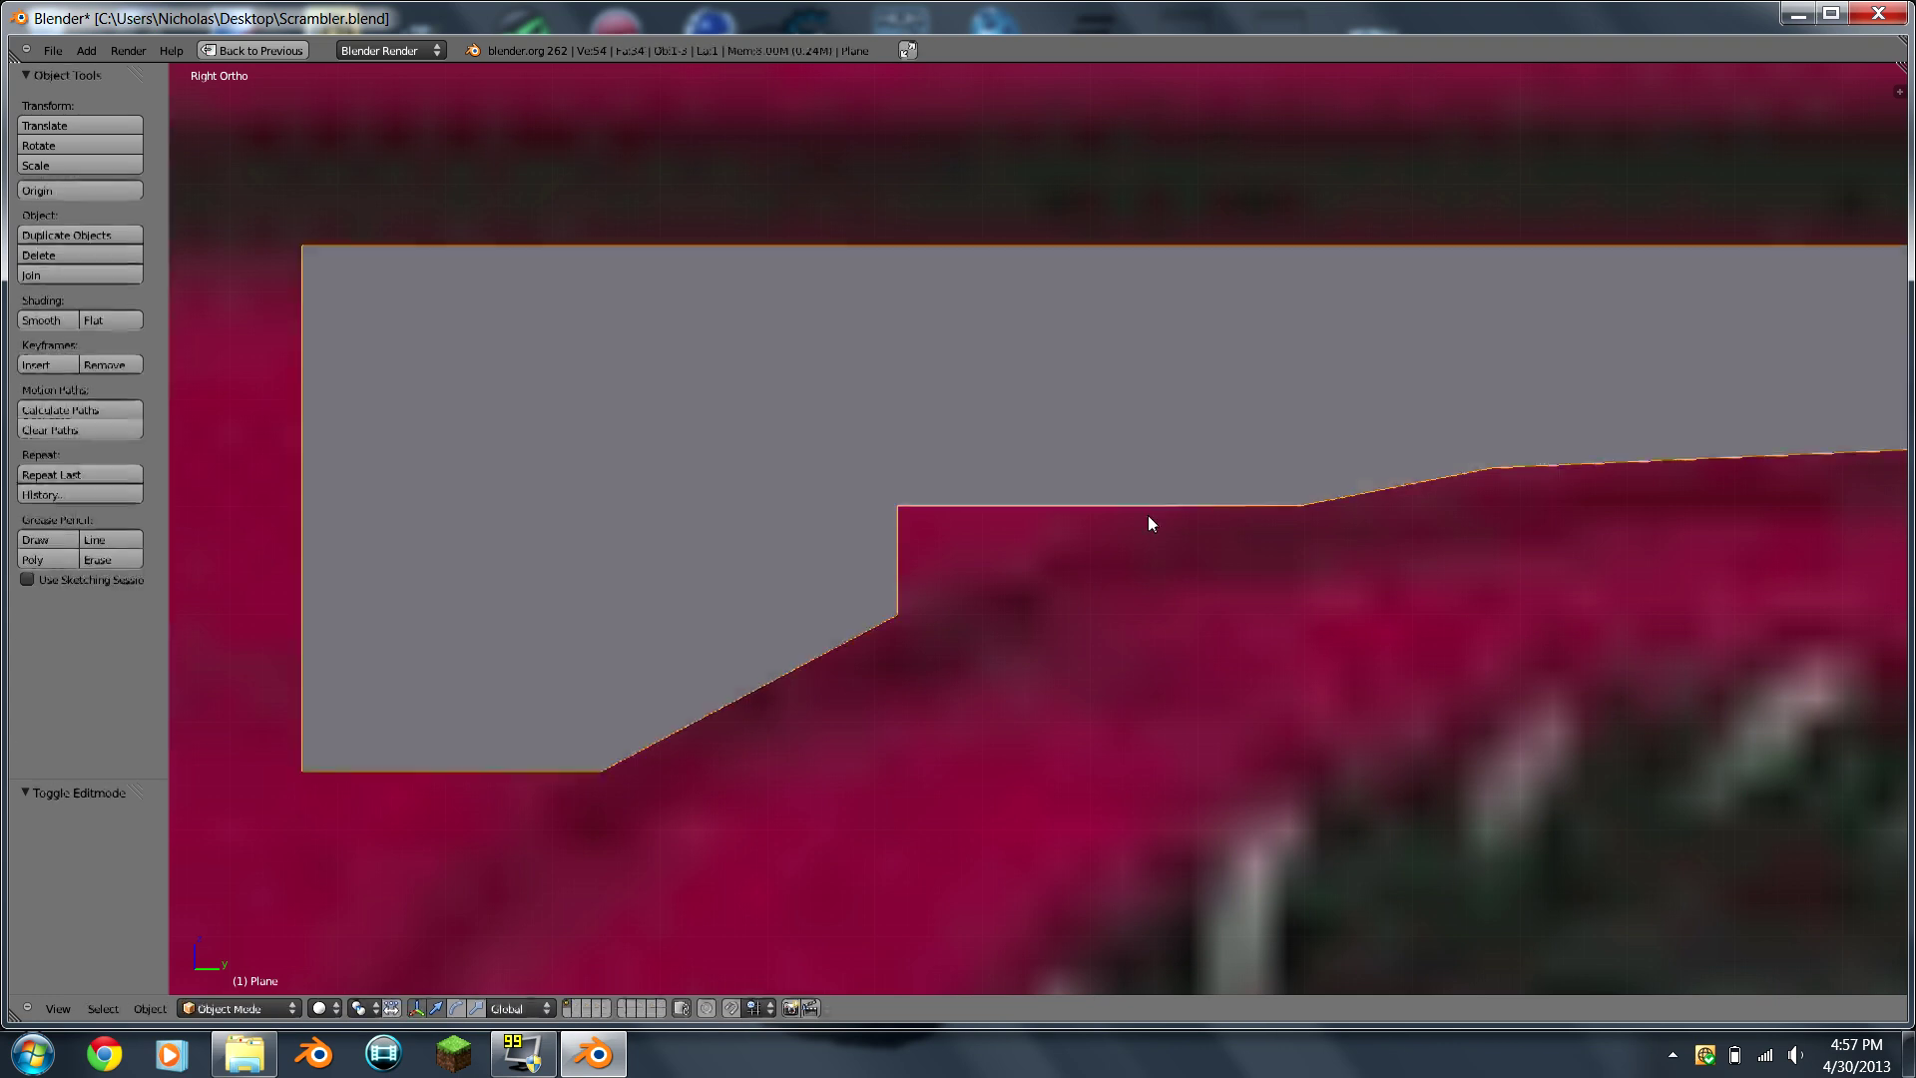
Step: Raise the bottom vertex of the last extruded column about 0.012 along Z to smooth the lower outline
key(Tab)
right_click(1321, 504)
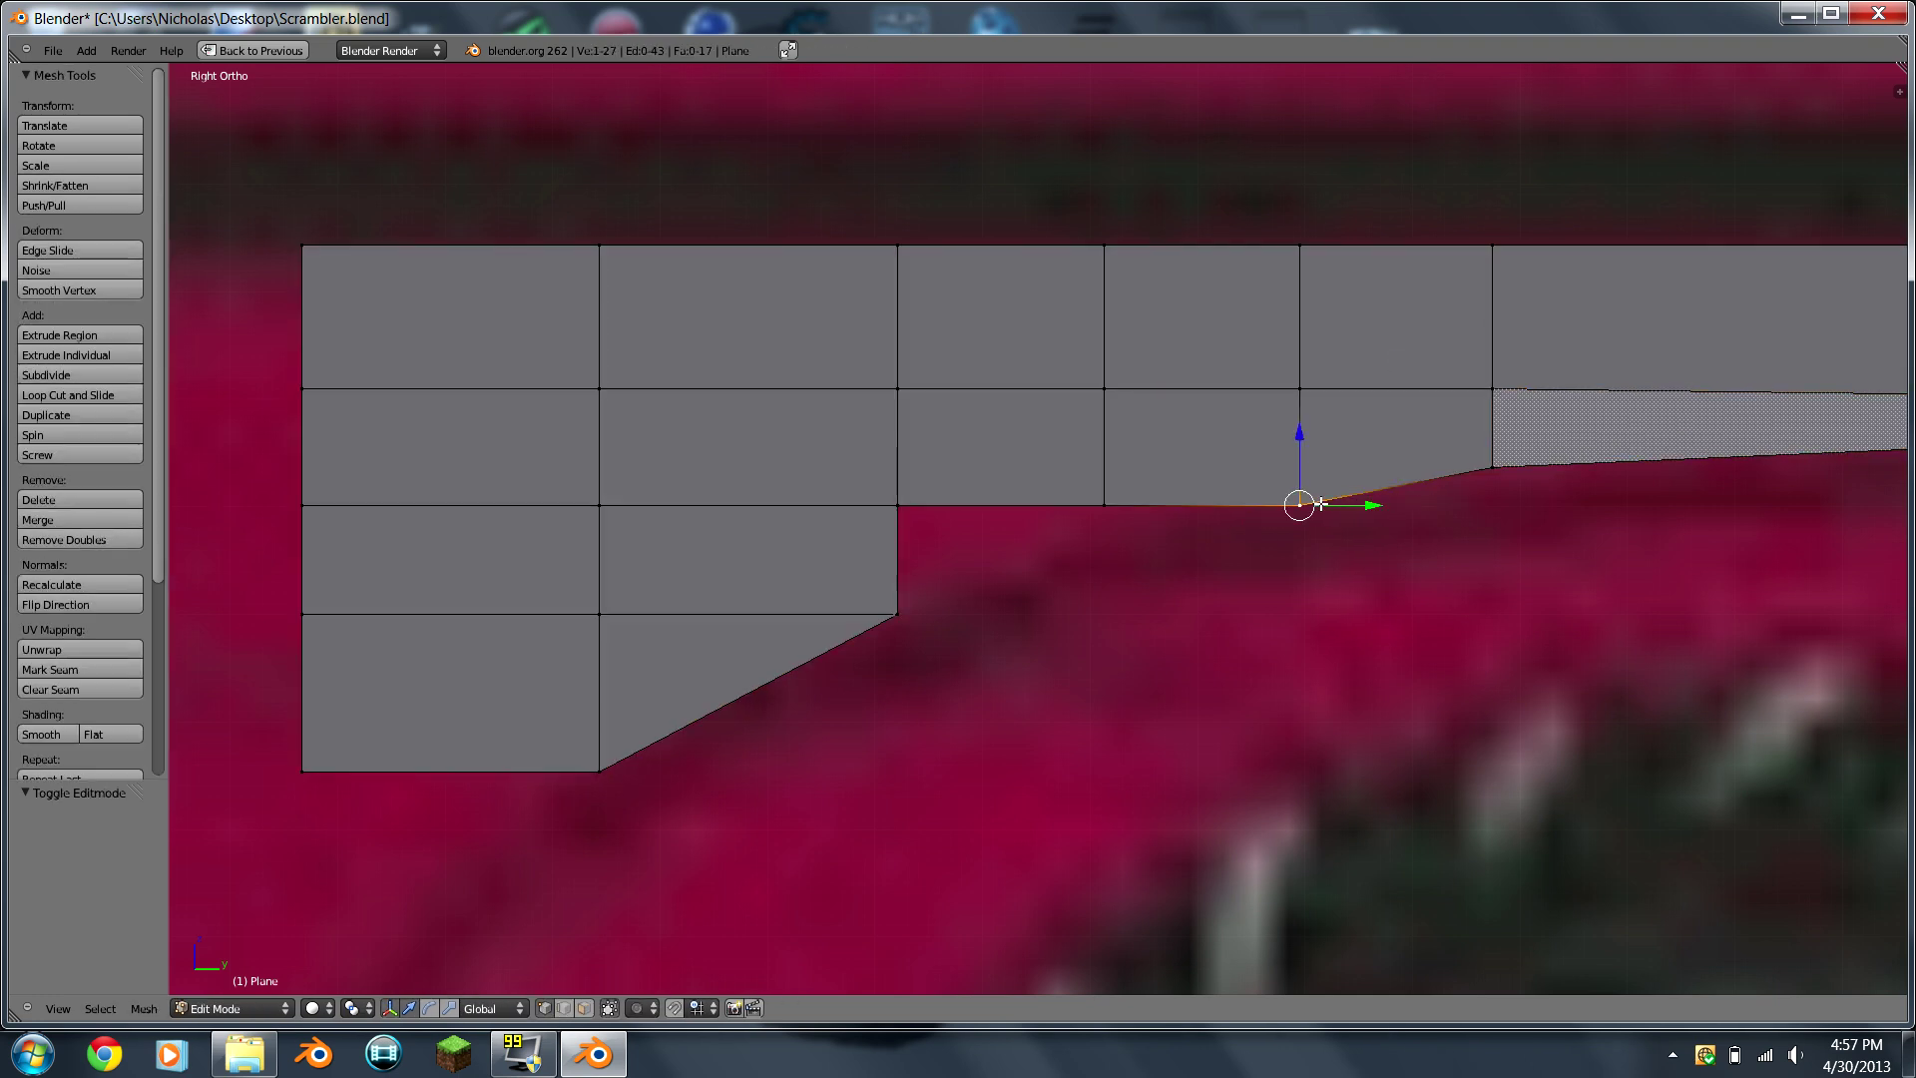
key(g)
key(z)
click(1321, 491)
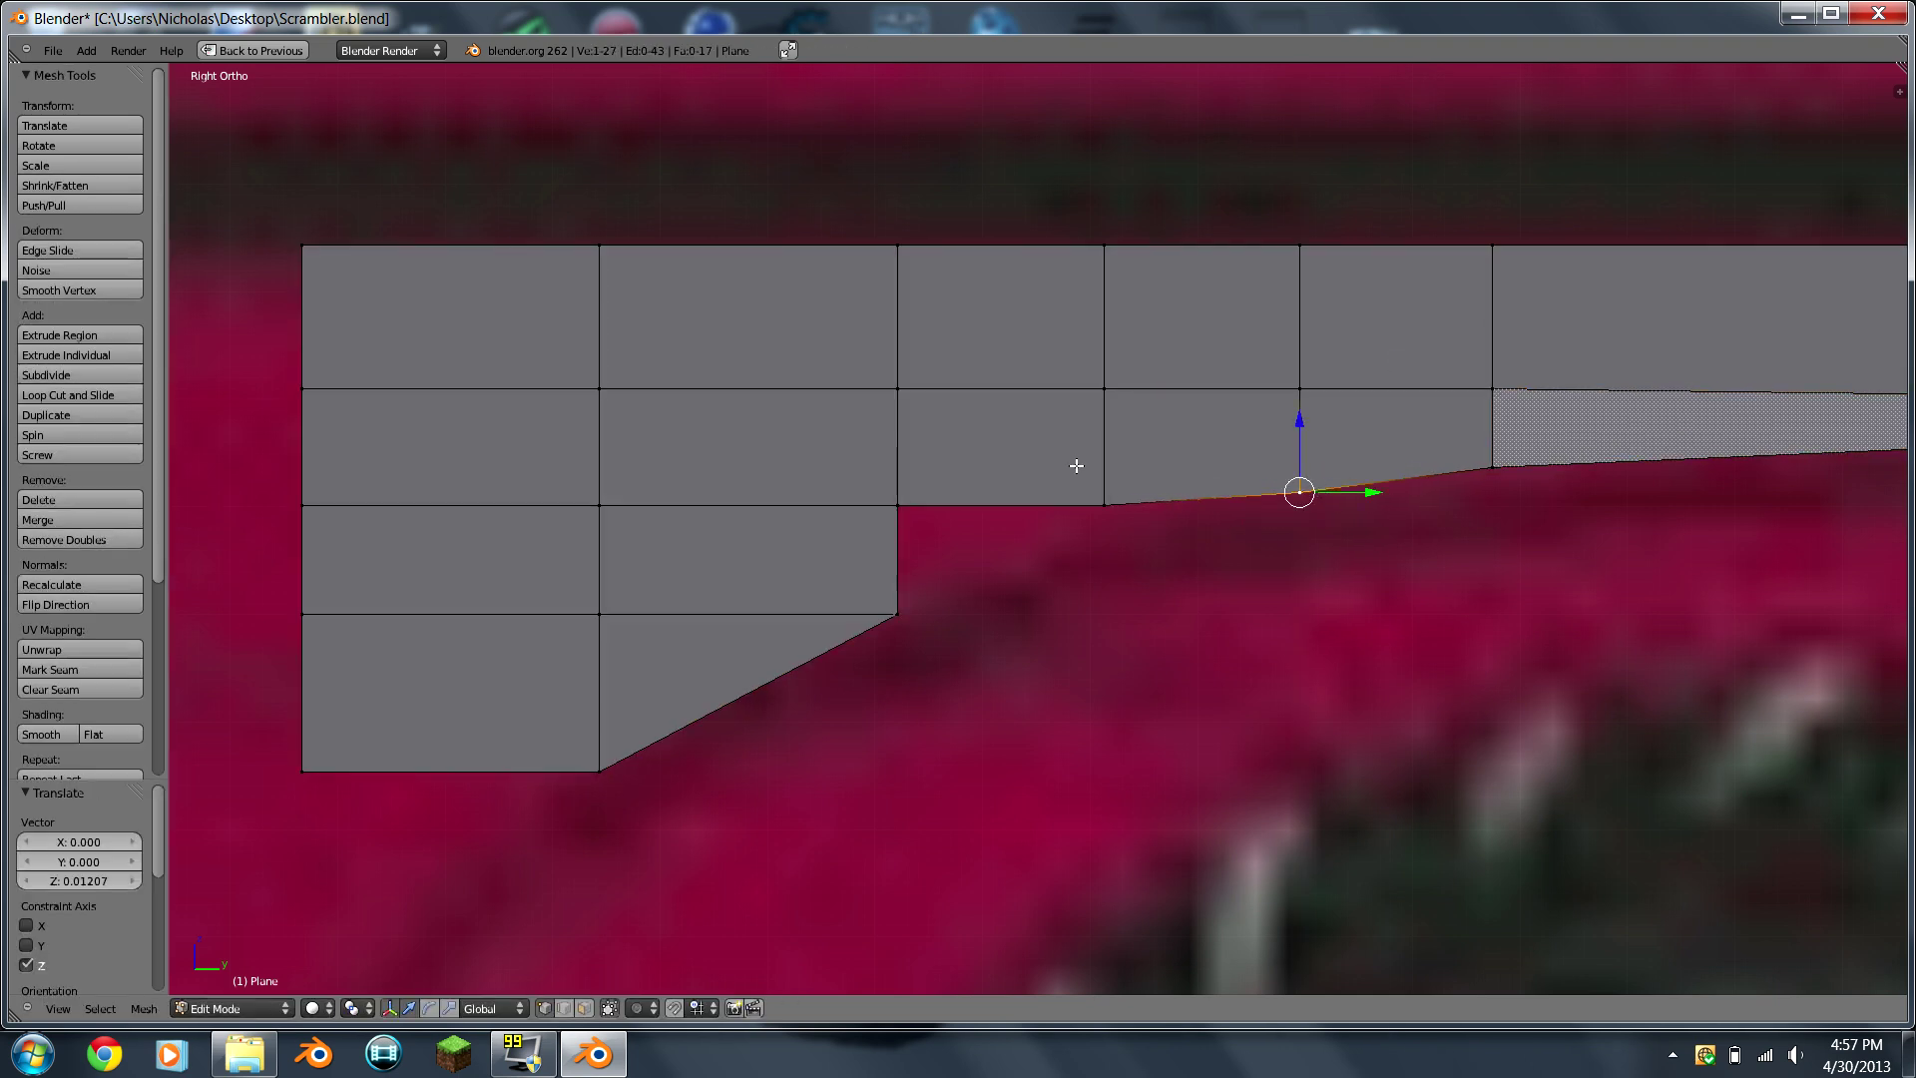
Step: Extrude the bottom vertex of the first extruded column about 0.024 down along Z and fill a four-sided face to the front section
scroll(1105, 502, down, 8)
scroll(1105, 502, up, 10)
scroll(1105, 502, down, 3)
right_click(1105, 502)
key(e)
key(z)
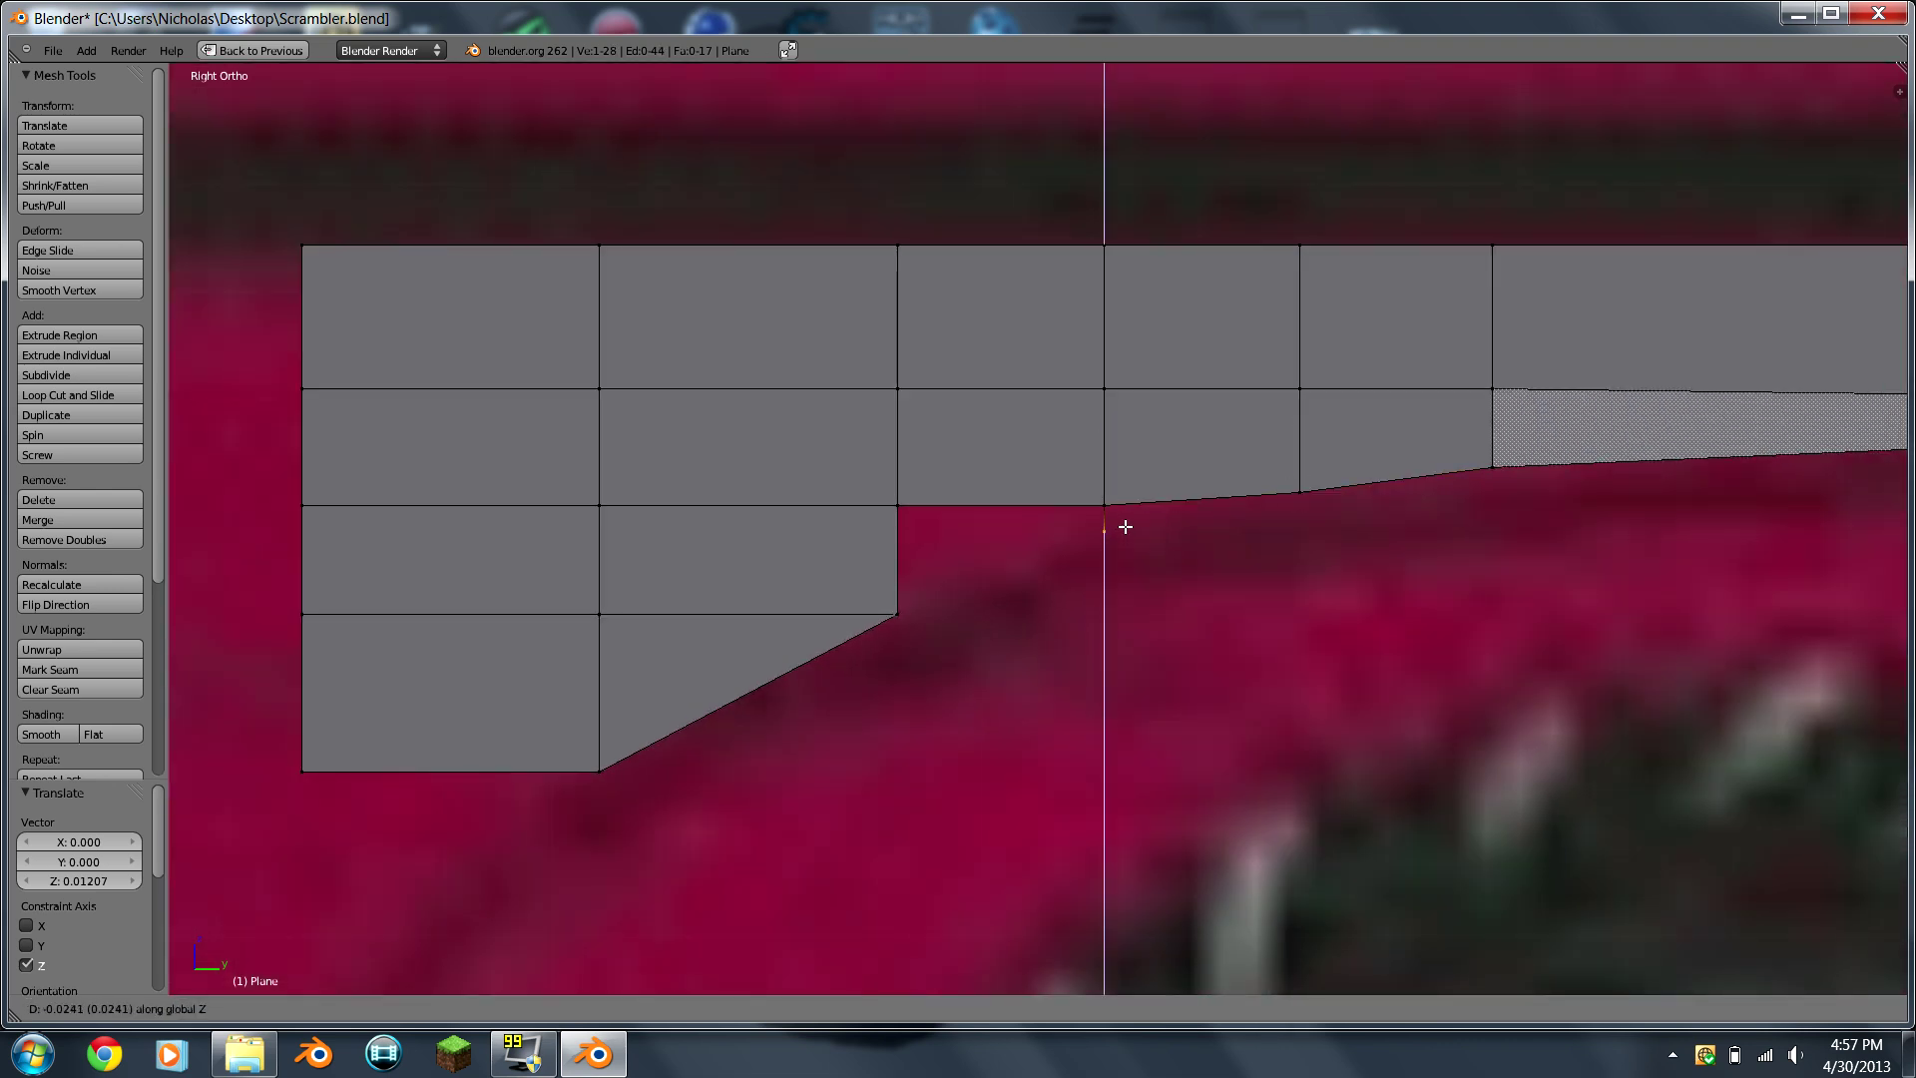
click(1125, 526)
shift+right_click(893, 608)
shift+right_click(897, 506)
shift+right_click(1104, 502)
key(f)
Step: Fill the thin triangular gap beside the new face to complete the curved lower outline, and check it in Object Mode
shift+right_click(1300, 491)
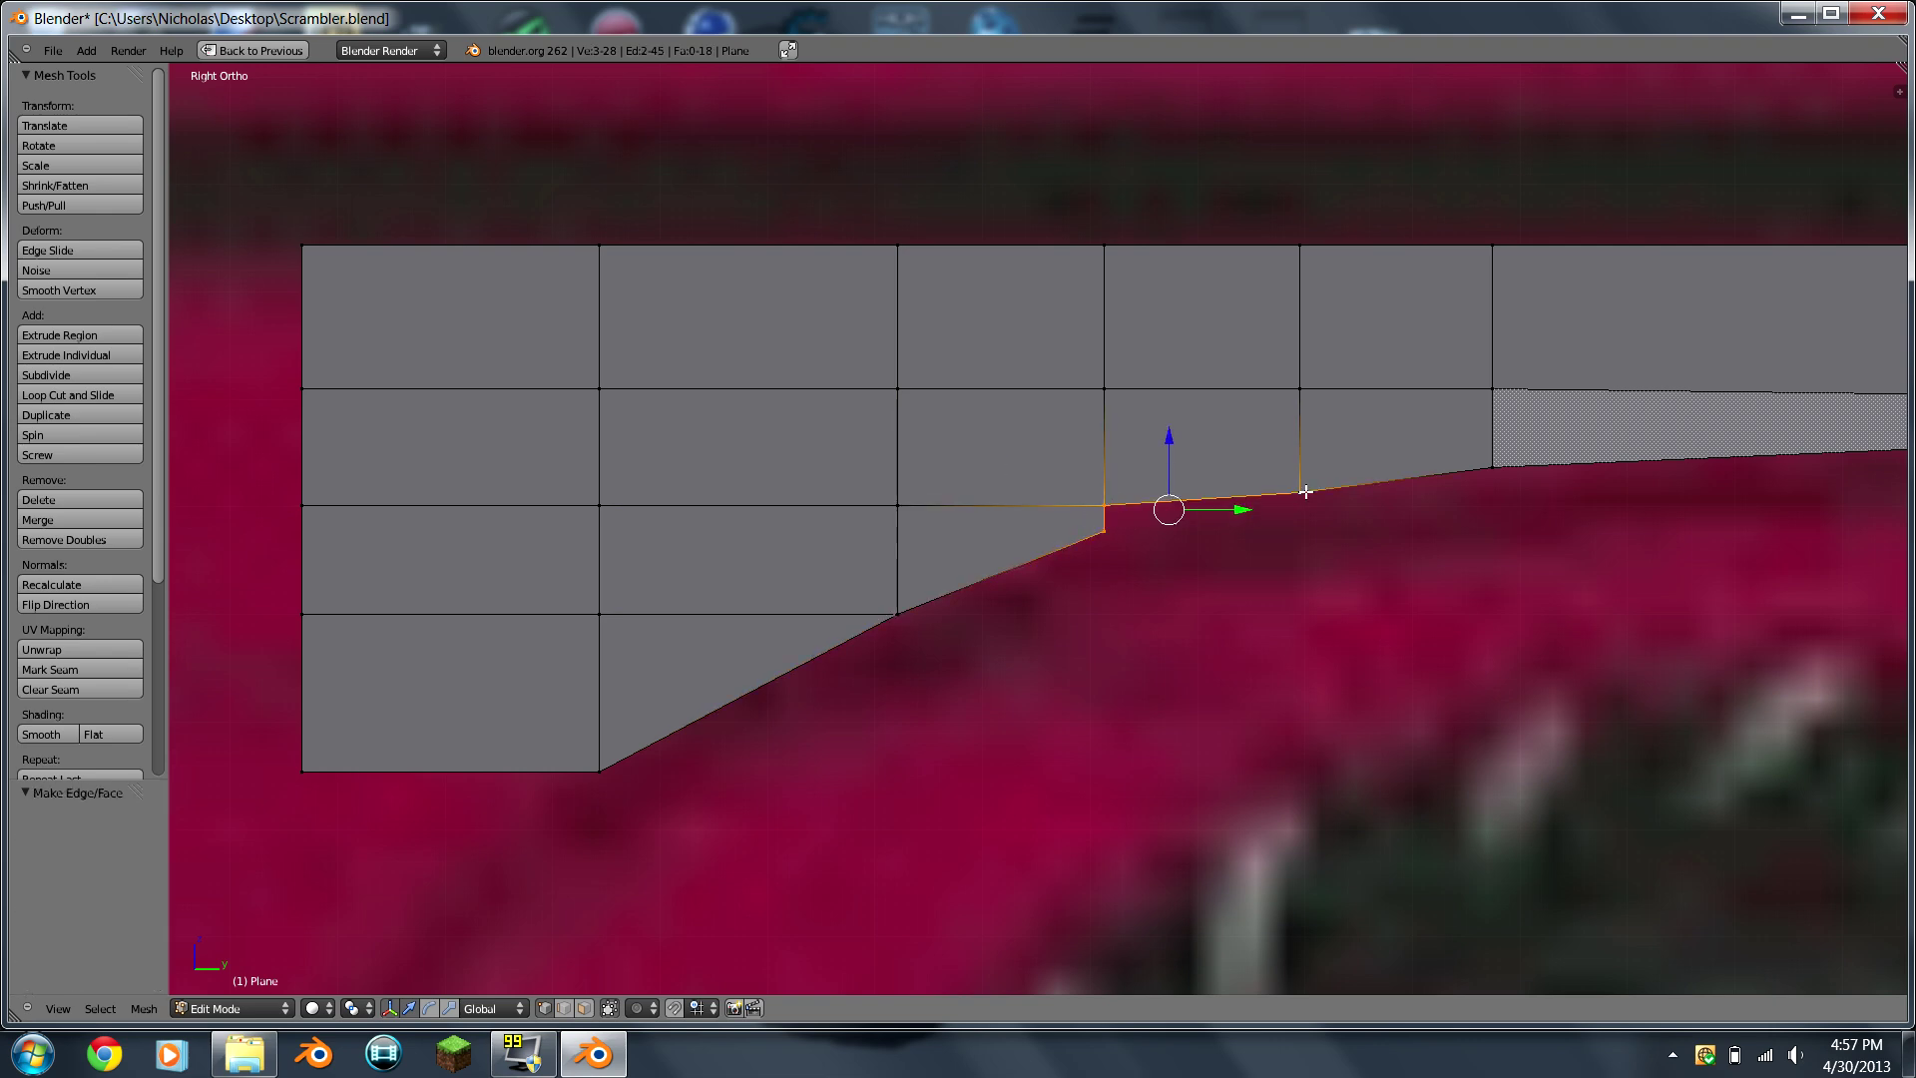
key(Tab)
scroll(1306, 491, down, 5)
scroll(843, 631, up, 4)
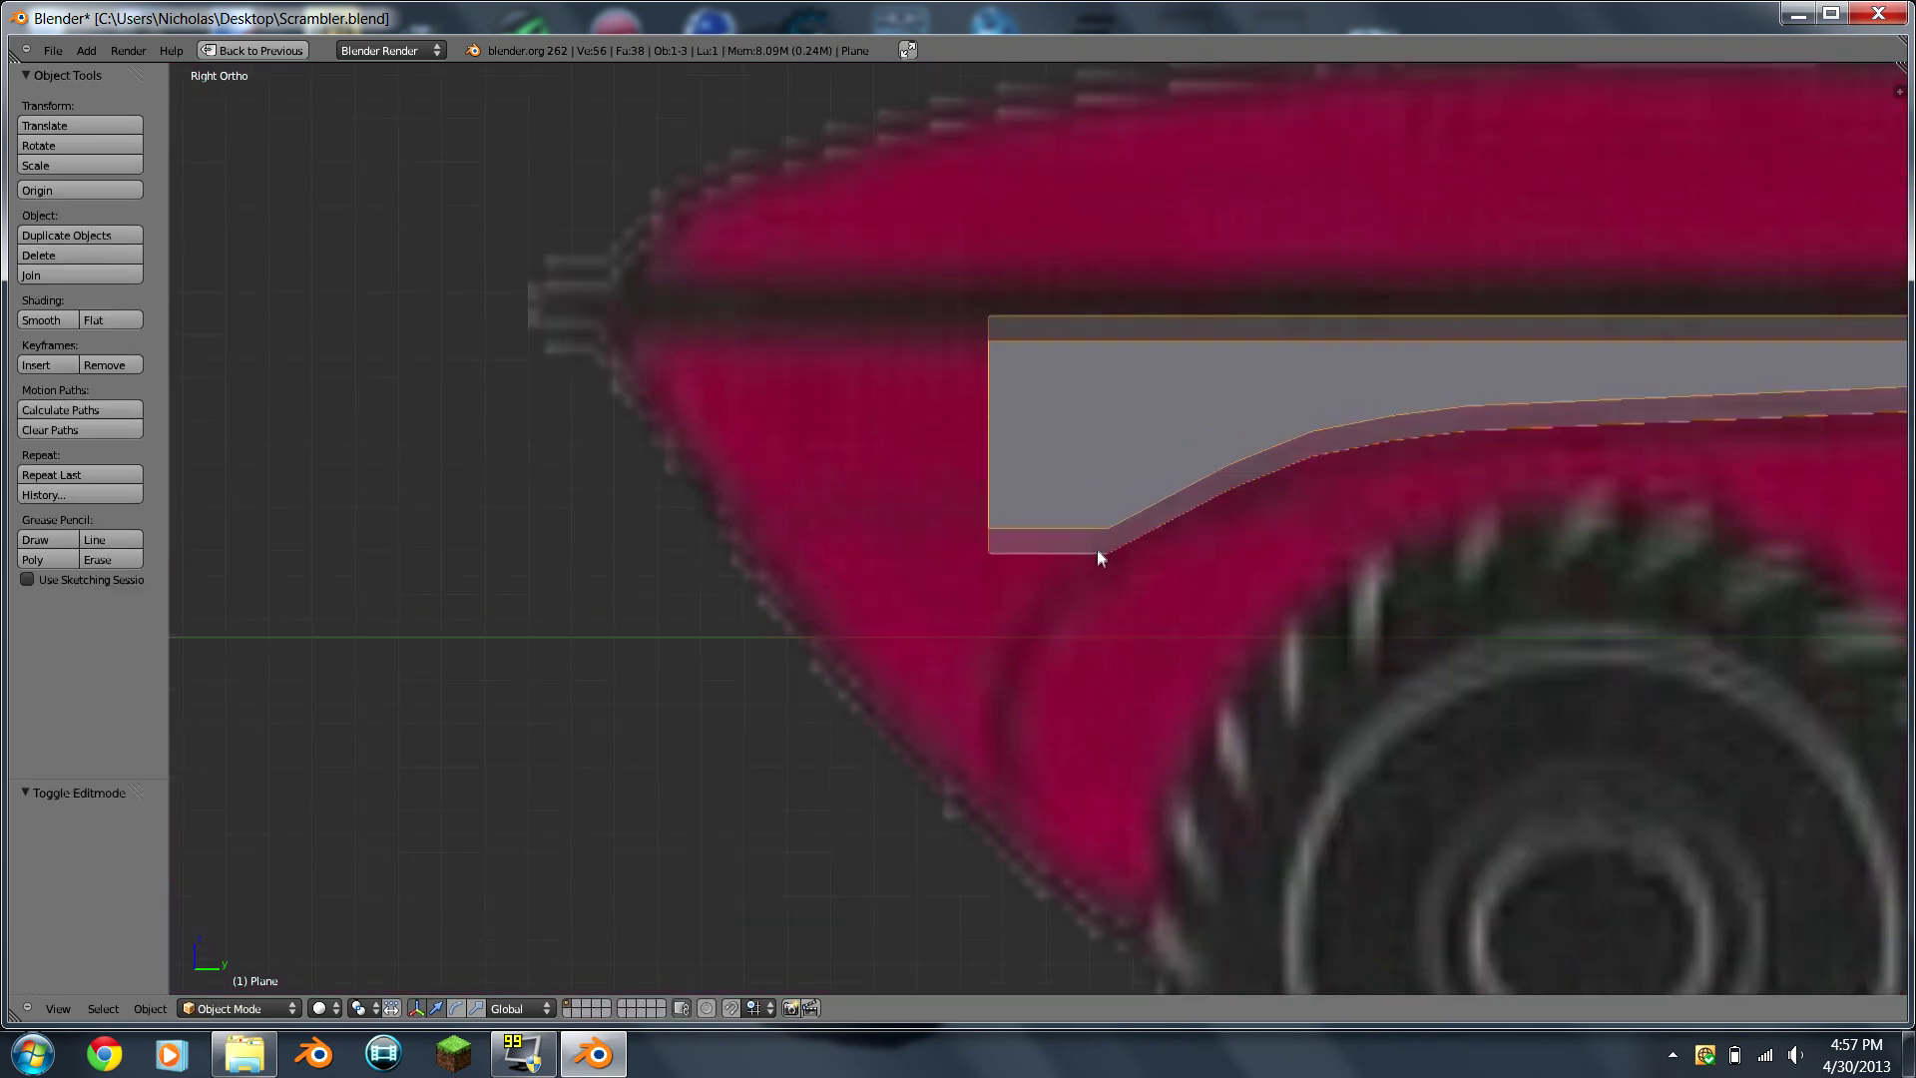
Step: Extrude the full column of vertices at the side panel's front end about 0.56 forward along Y toward the nose
key(Tab)
scroll(1192, 490, down, 2)
right_click(979, 555)
shift+right_click(981, 369)
shift+right_click(981, 304)
shift+scroll(981, 305, down, 1)
key(e)
key(y)
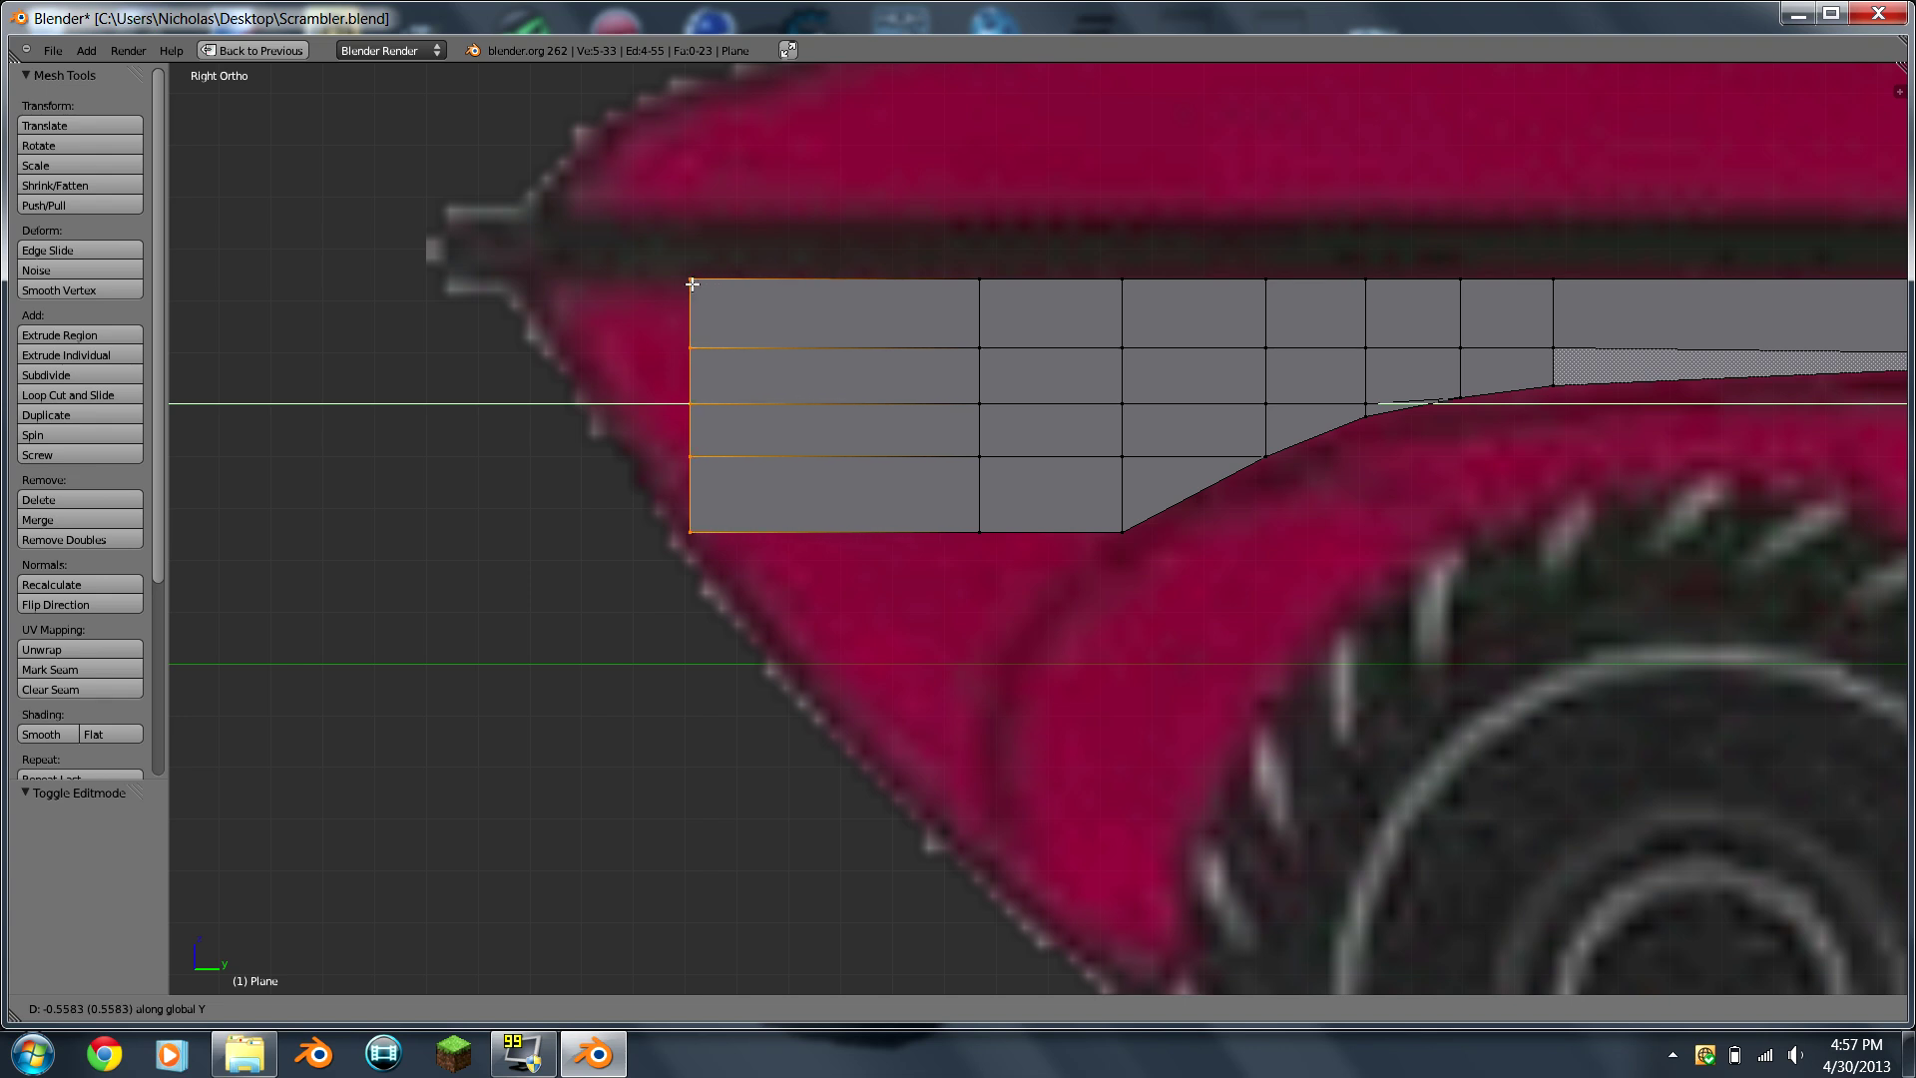
click(691, 285)
Step: Extrude the upper four vertices of the new front edge about 0.092 forward along Y, leaving out the bottom vertex
shift+right_click(696, 539)
key(e)
key(y)
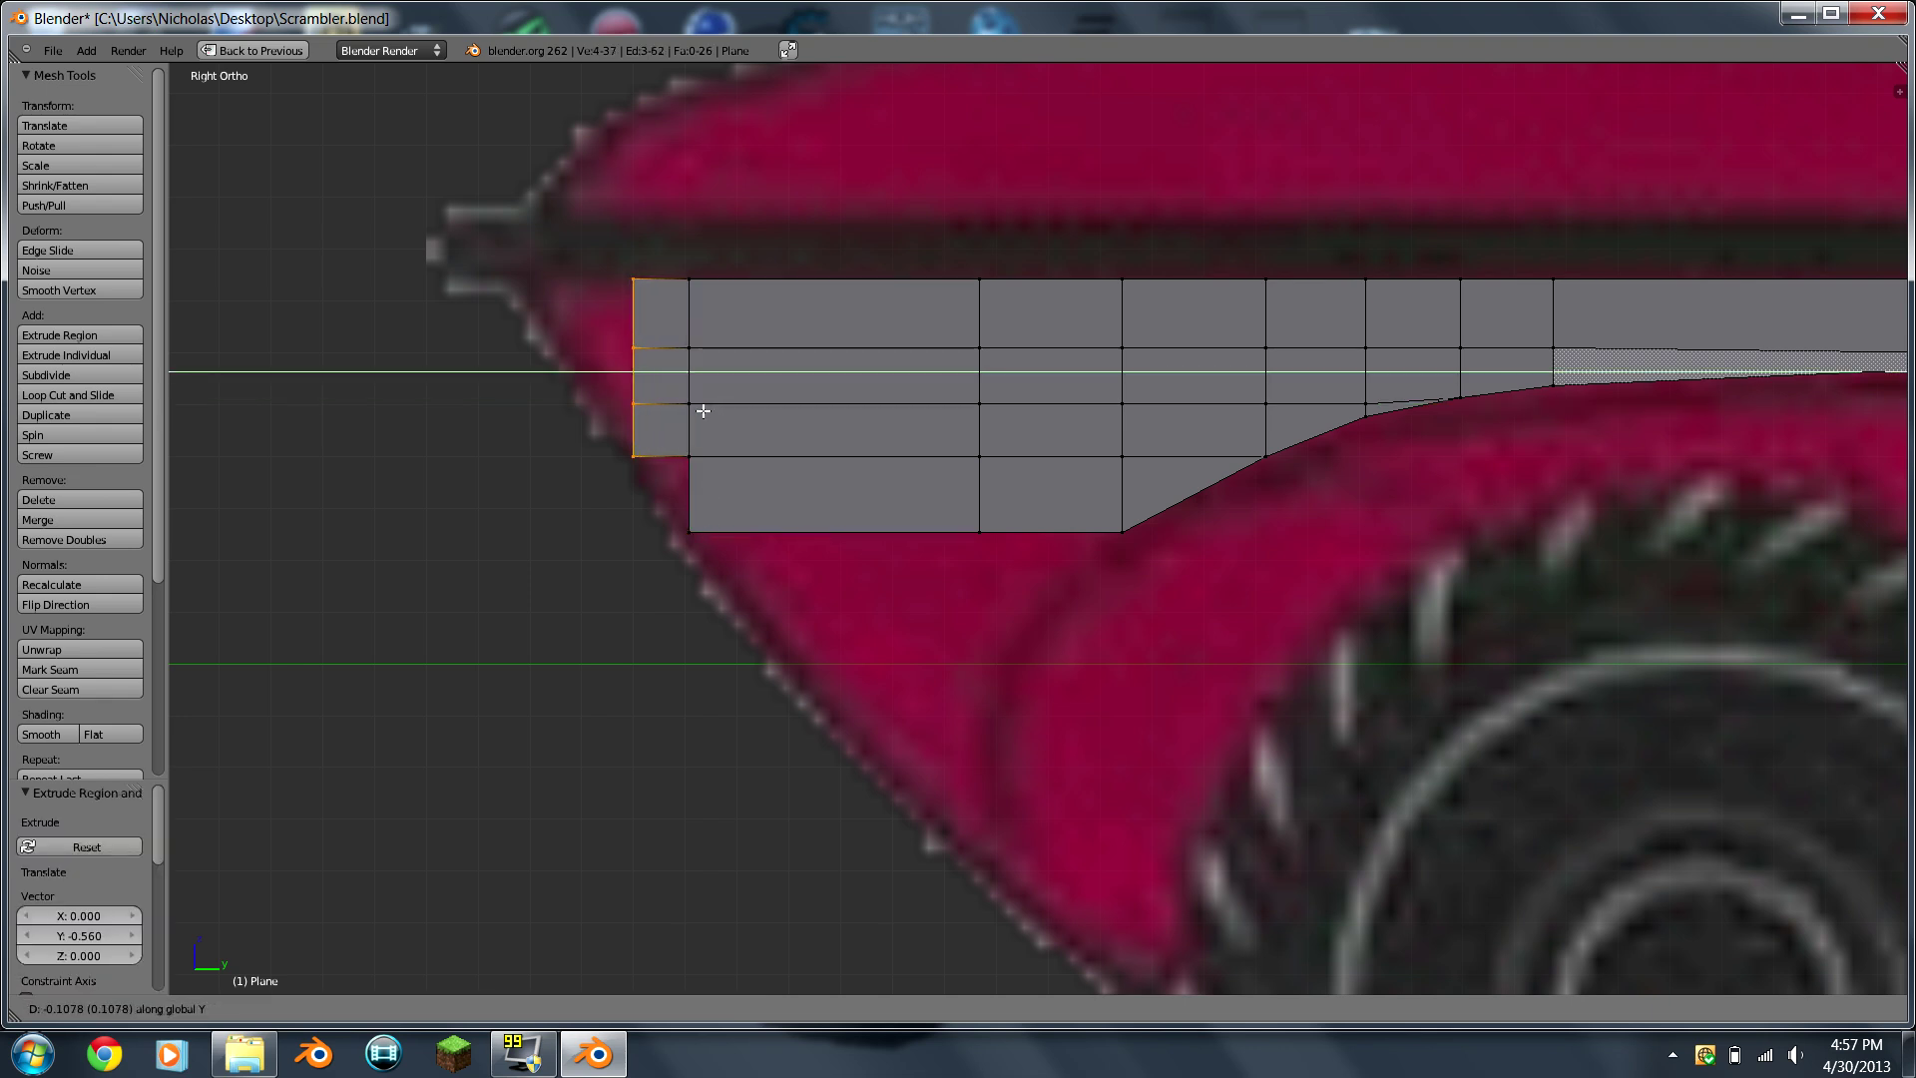
click(706, 407)
Step: Extrude the upper three vertices of the front edge about 0.072 forward along Y to continue the stepped outline
shift+right_click(639, 459)
shift+scroll(638, 462, up, 1)
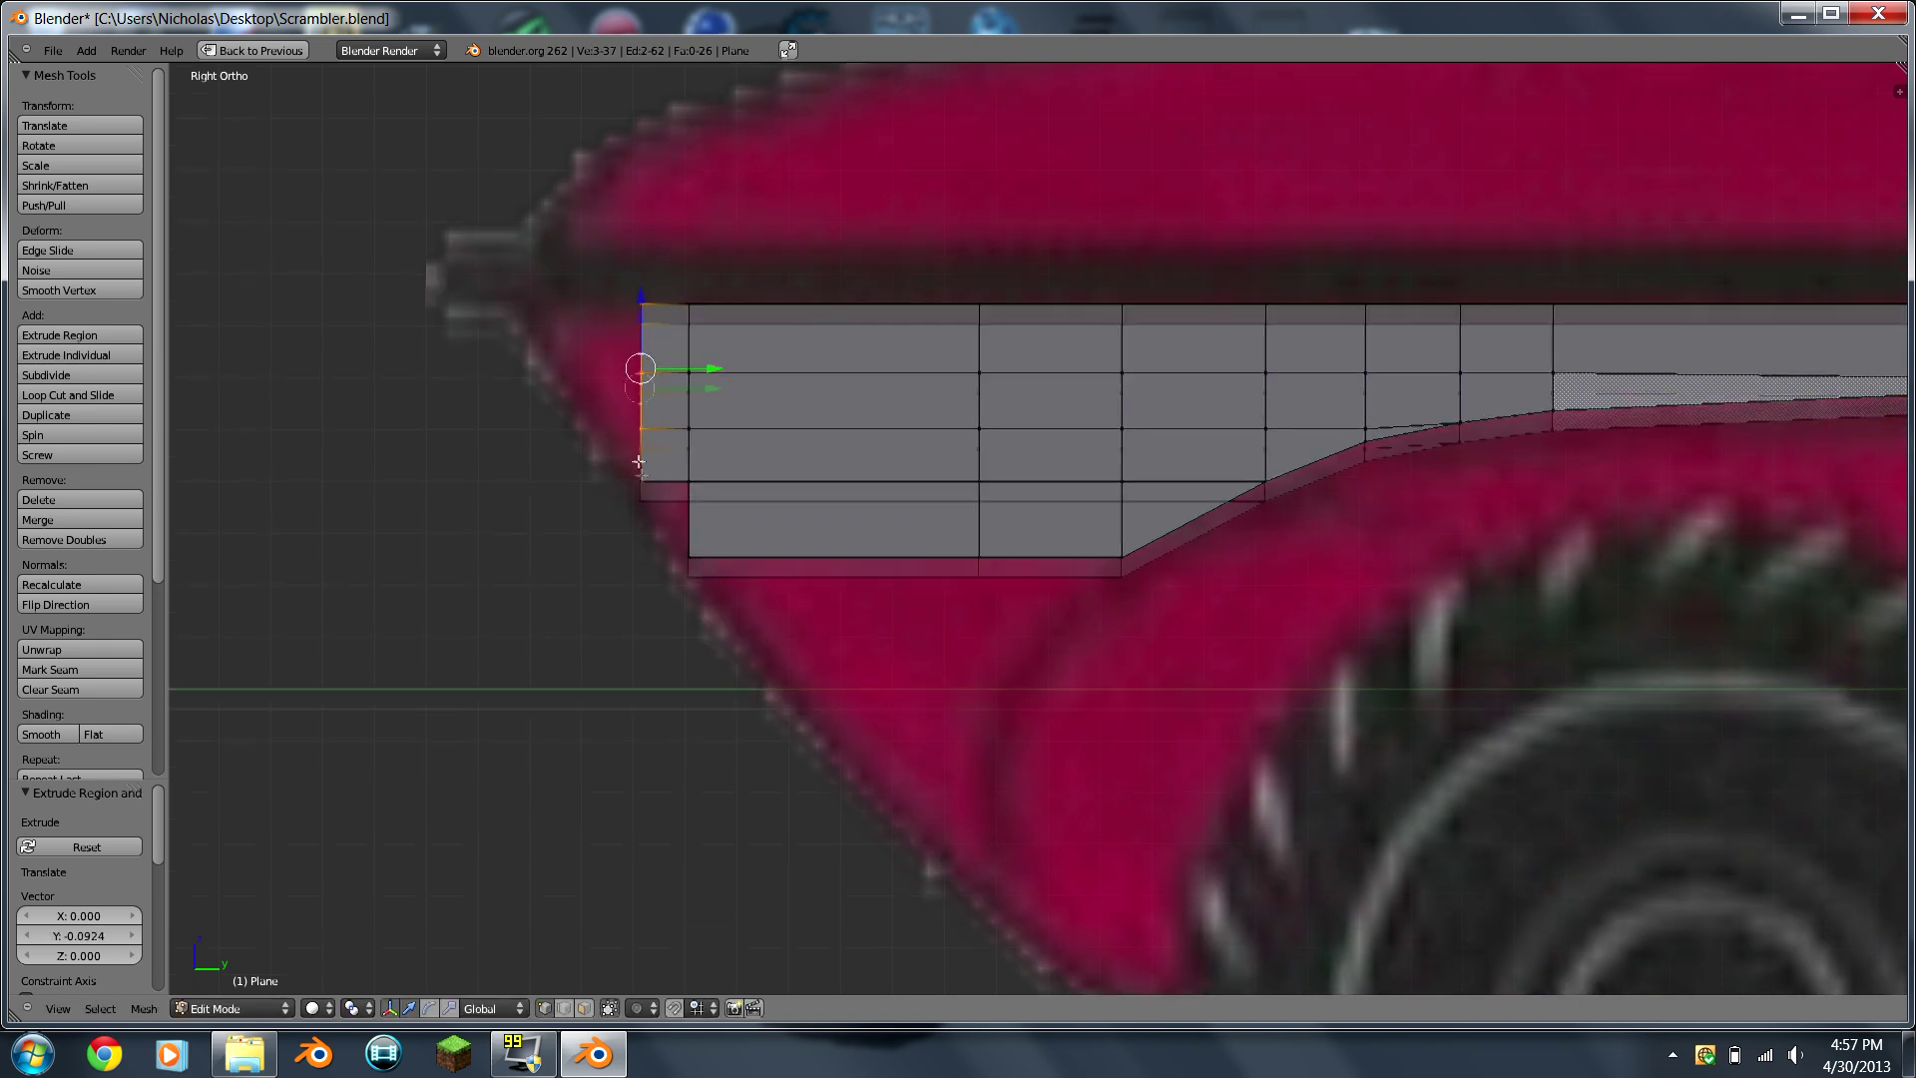
scroll(941, 590, up, 3)
key(e)
key(y)
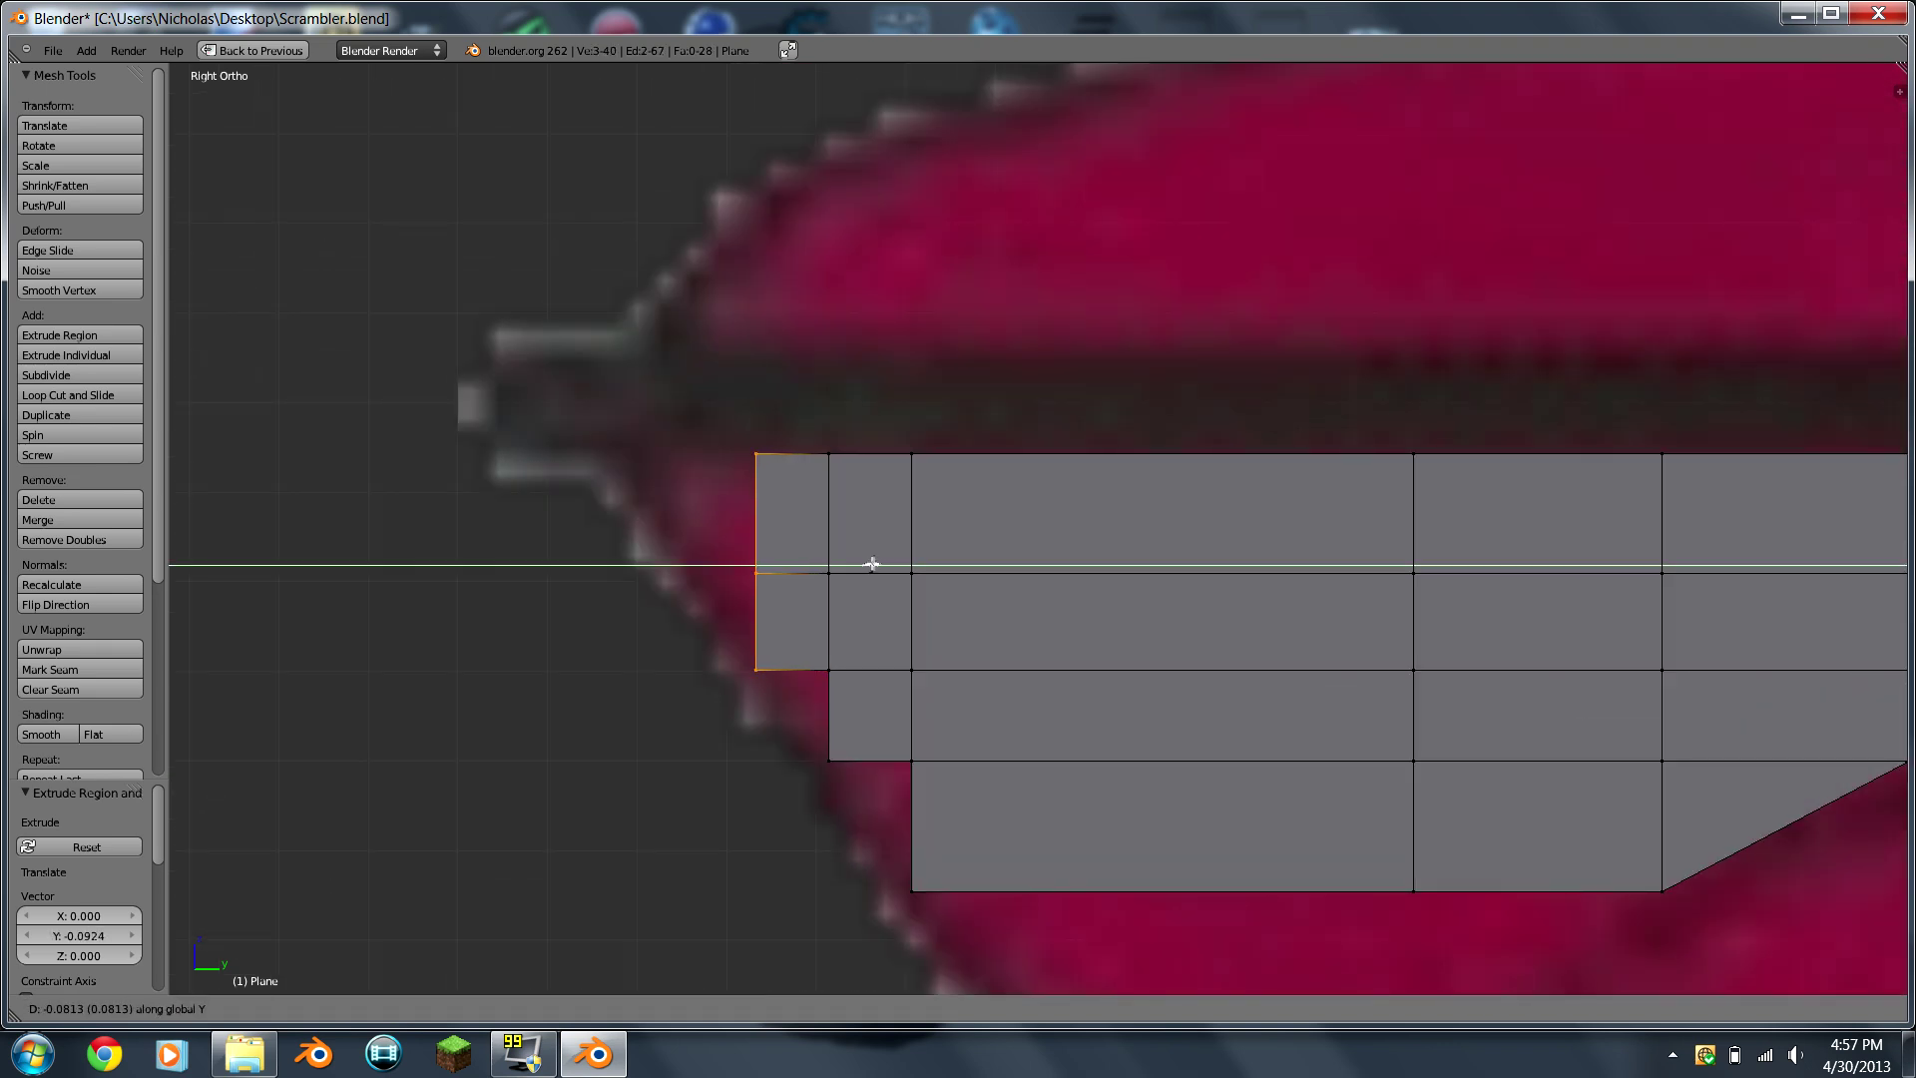
click(875, 562)
Step: Extrude the top two vertices of the front edge about 0.082 forward along Y and check the shape in Object Mode
key(e)
key(y)
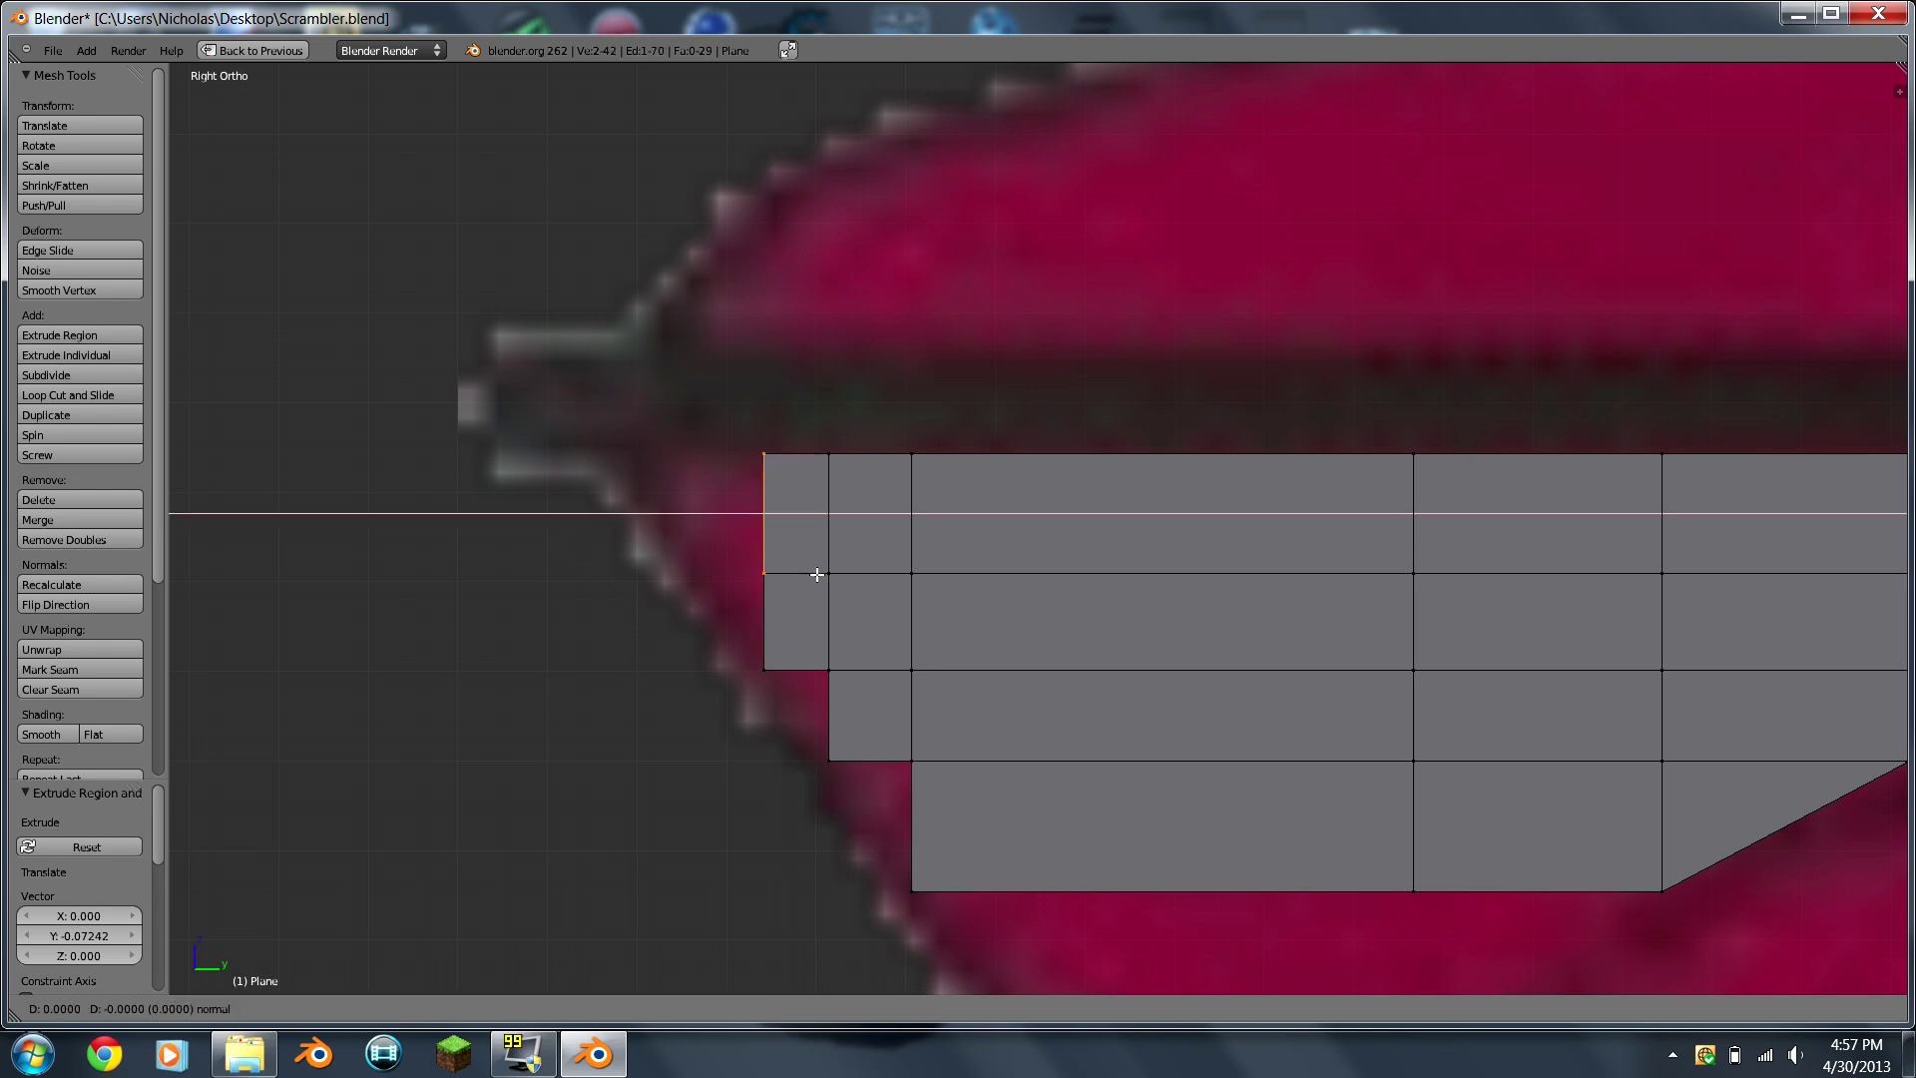
click(743, 554)
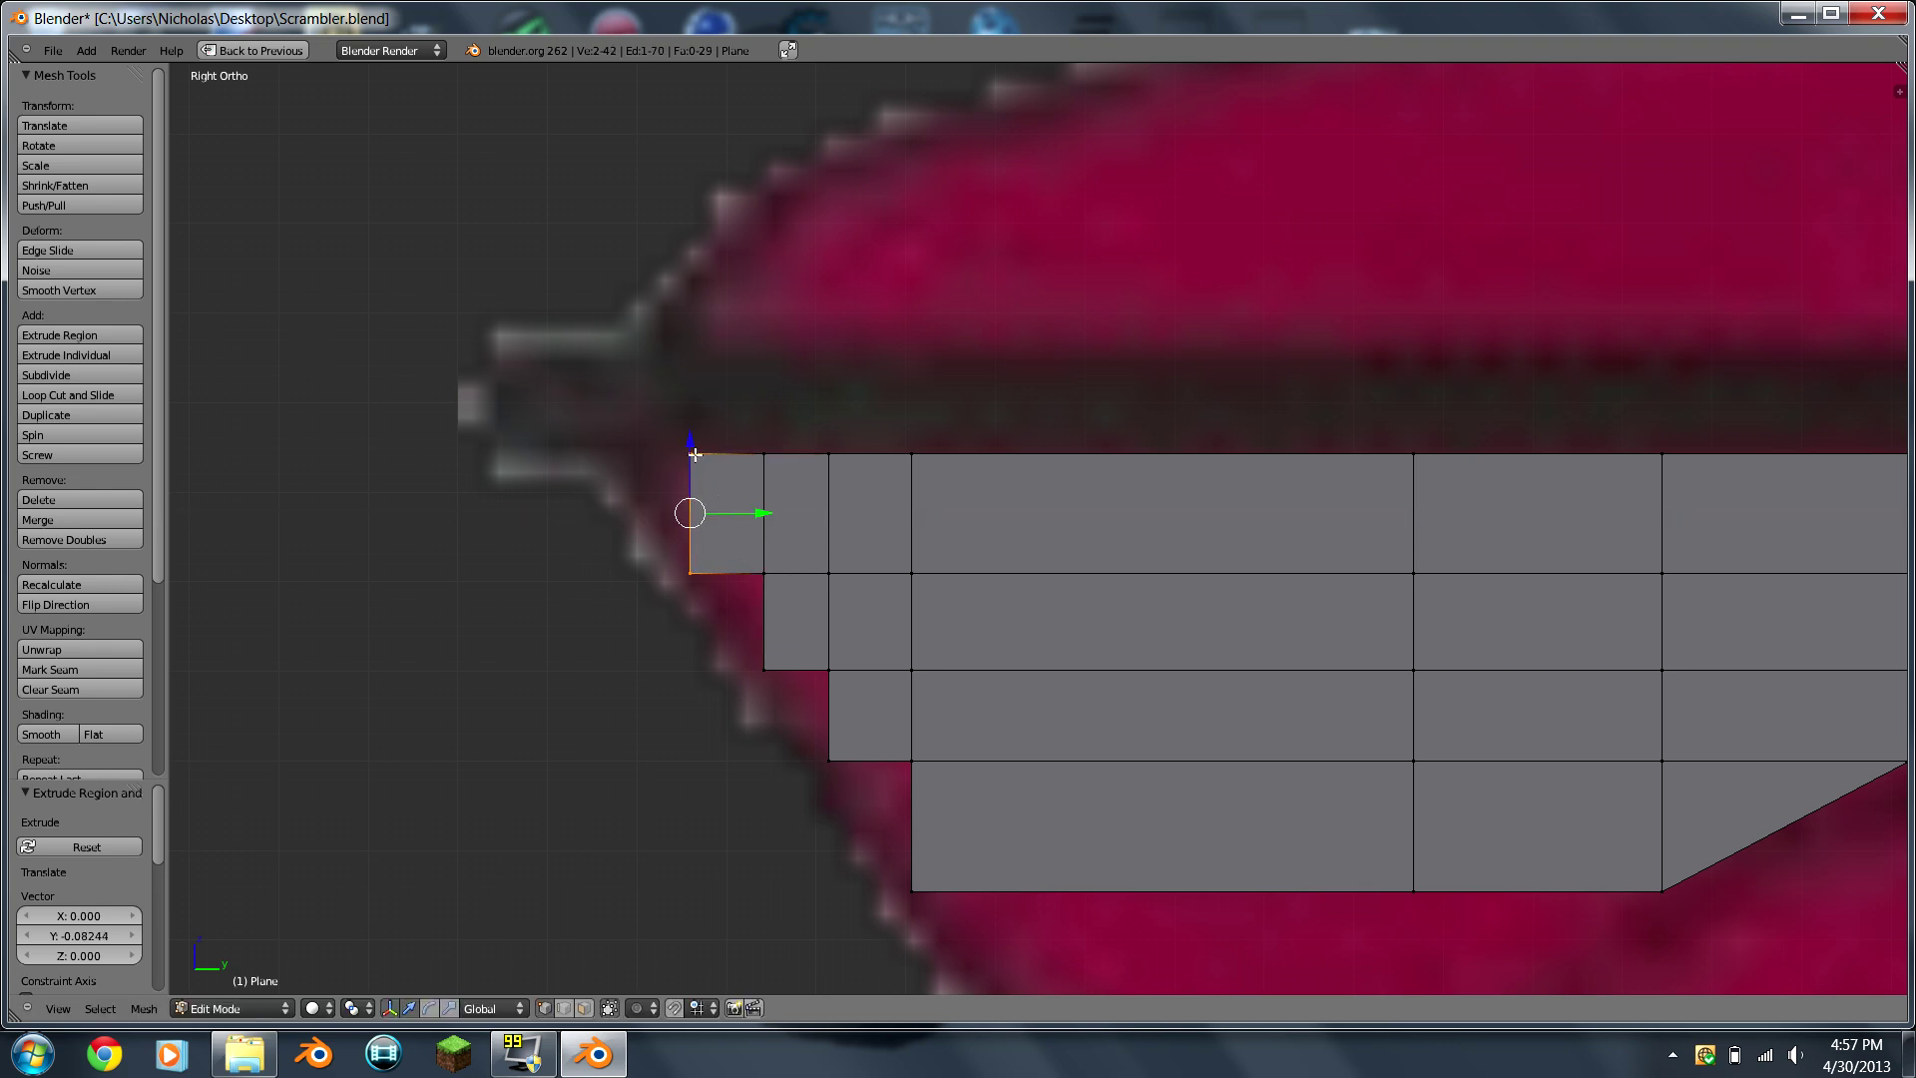
key(Tab)
scroll(692, 453, down, 5)
scroll(1238, 703, up, 8)
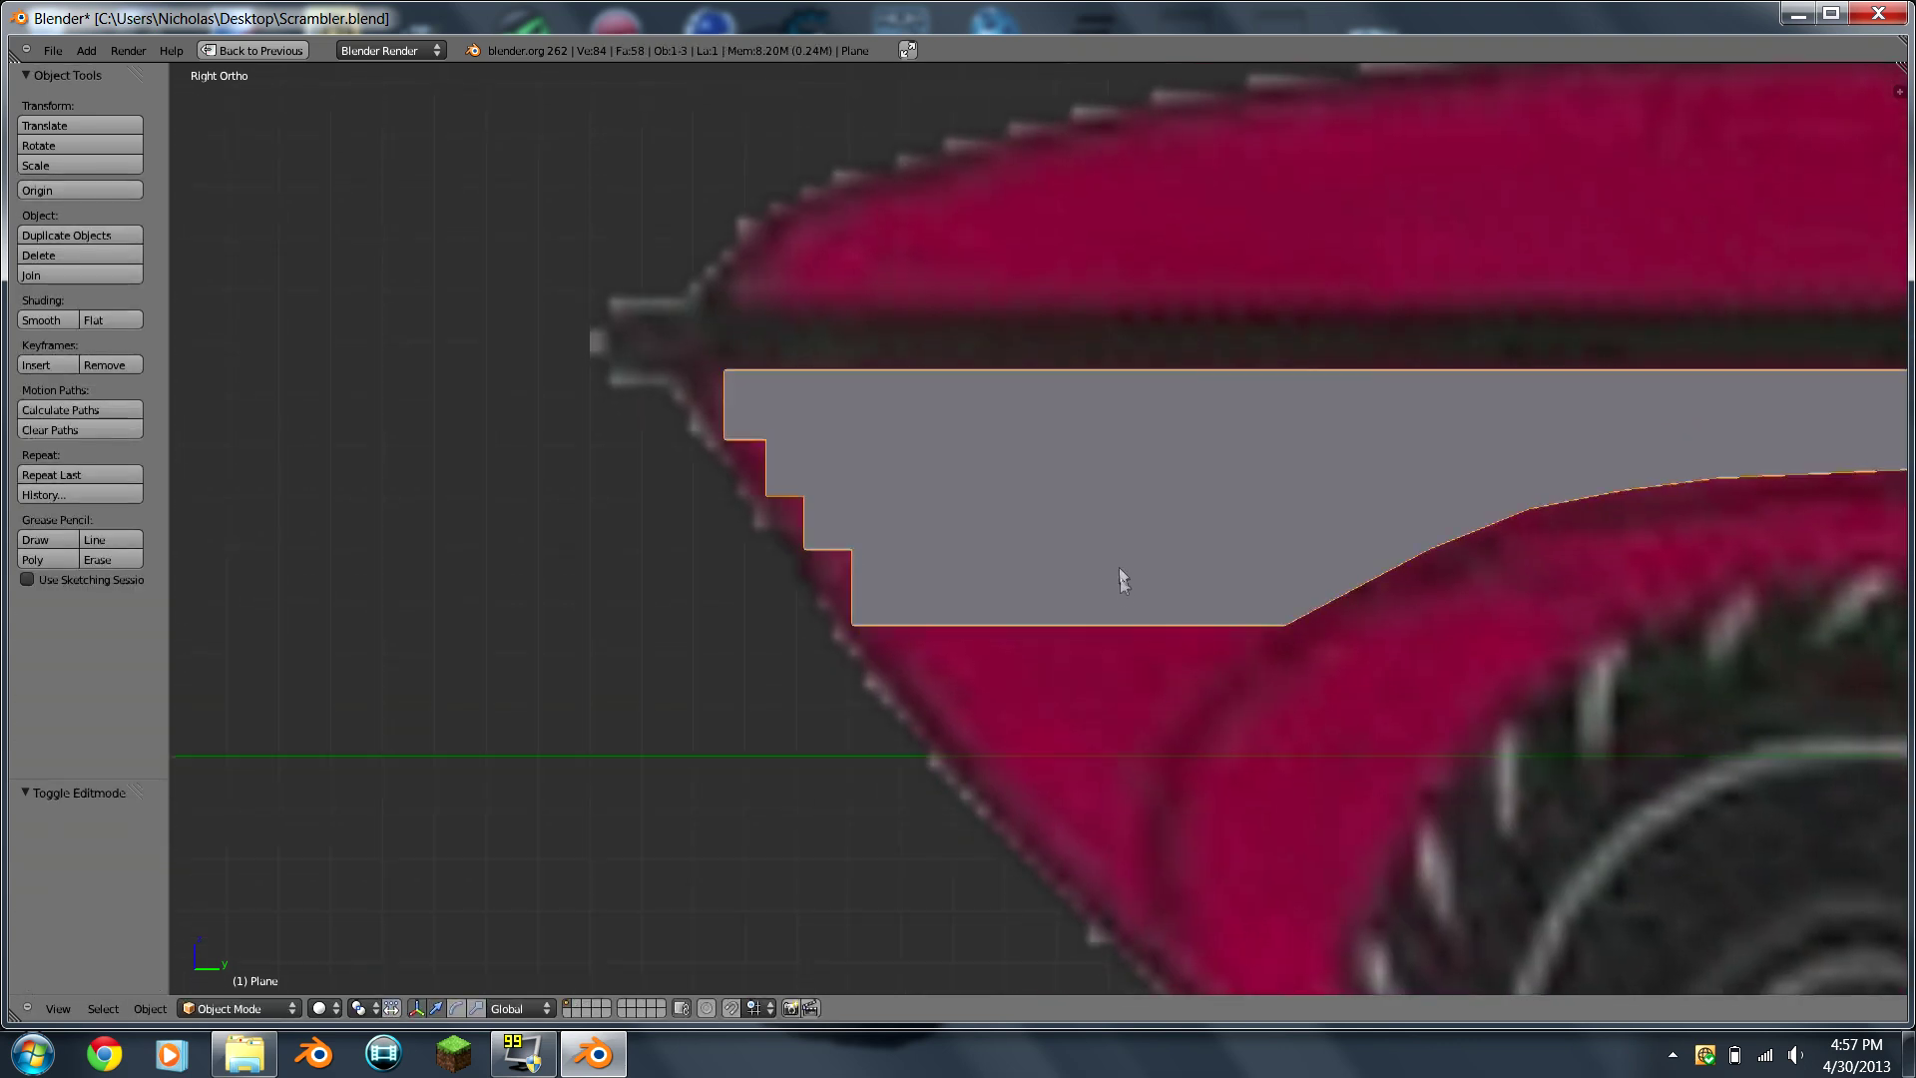
Step: Fill the three stepped notches along the panel's sloping front edge with triangular faces
key(Tab)
right_click(575, 577)
shift+right_click(576, 766)
shift+right_click(458, 577)
key(f)
right_click(459, 569)
shift+right_click(442, 454)
key(f)
shift+middle_drag(376, 436, 824, 549)
right_click(808, 555)
shift+right_click(793, 427)
shift+right_click(706, 419)
key(f)
scroll(706, 409, down, 5)
scroll(998, 649, up, 5)
scroll(931, 626, down, 4)
scroll(898, 599, up, 4)
Step: Move the upper middle vertex of the sloping front edge about 0.0135 forward along Y to follow the reference outline
right_click(810, 555)
scroll(814, 551, up, 1)
key(g)
key(z)
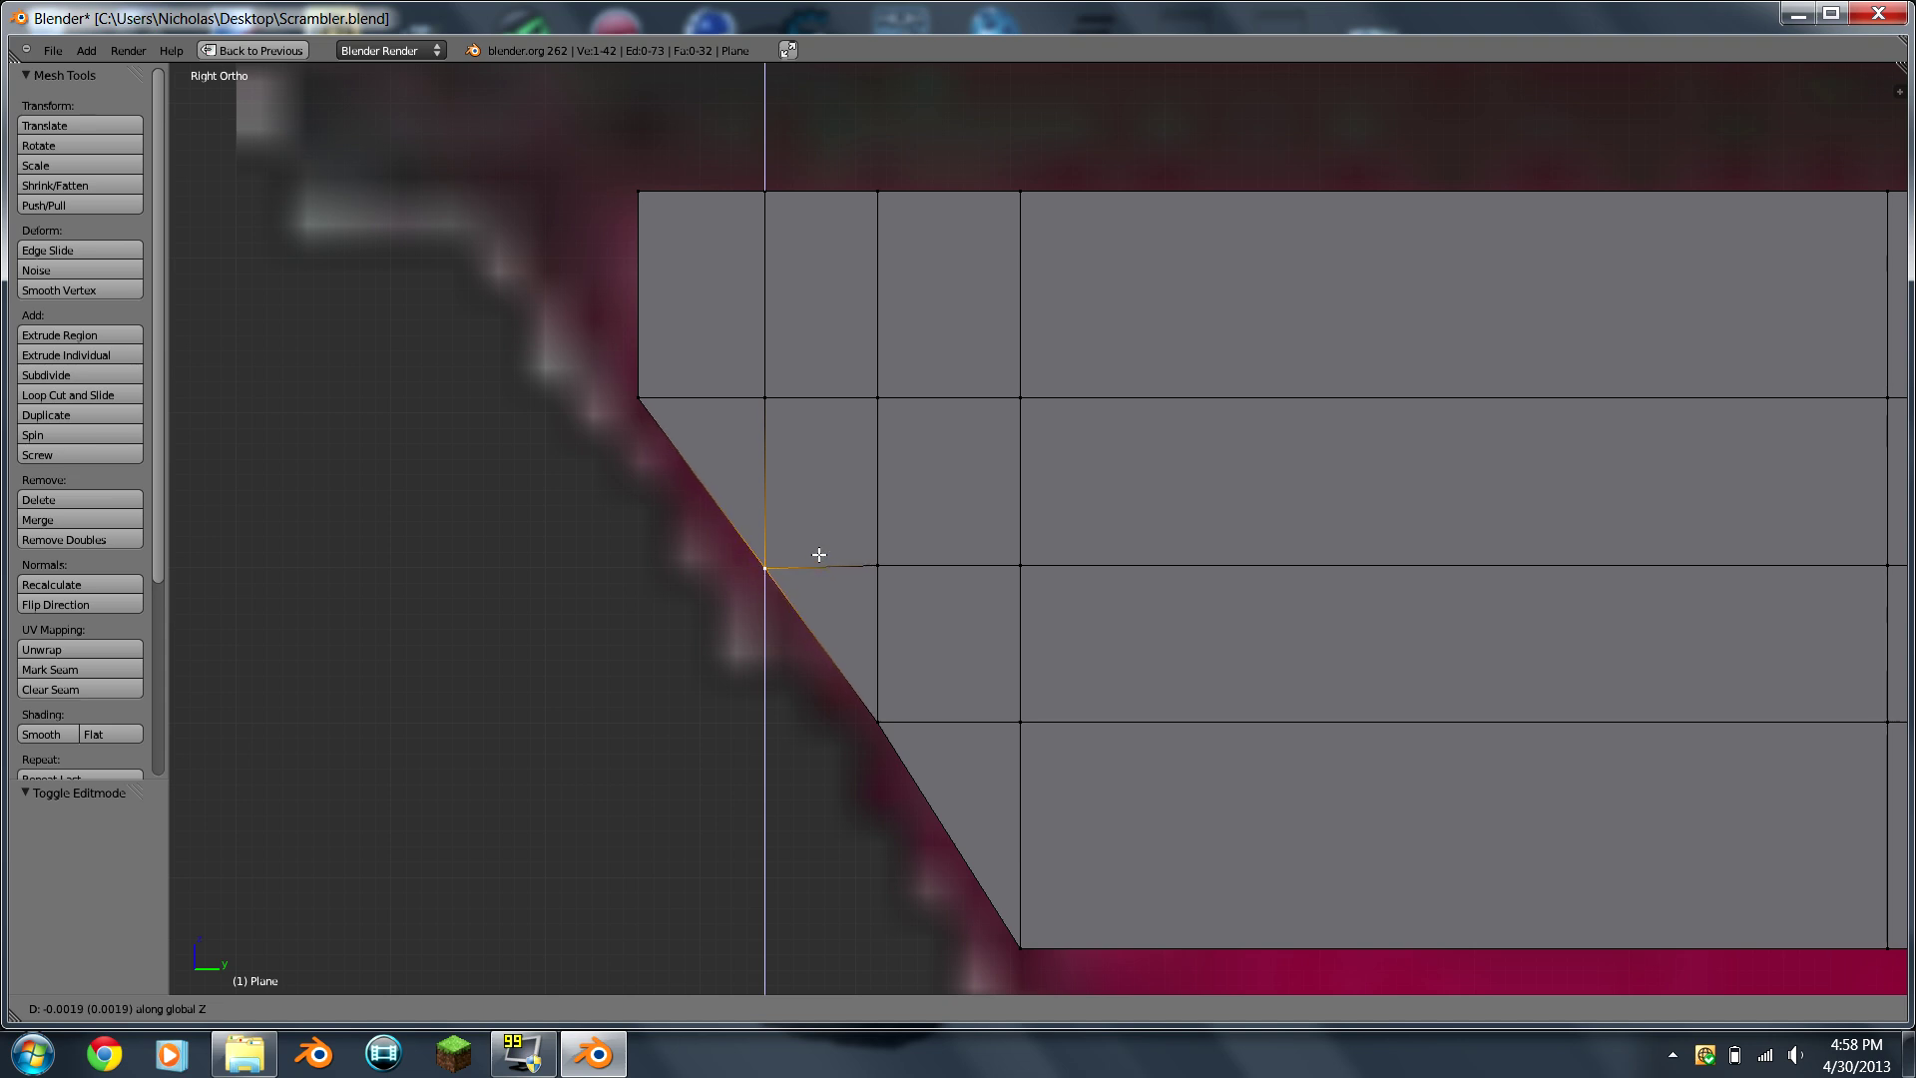
key(y)
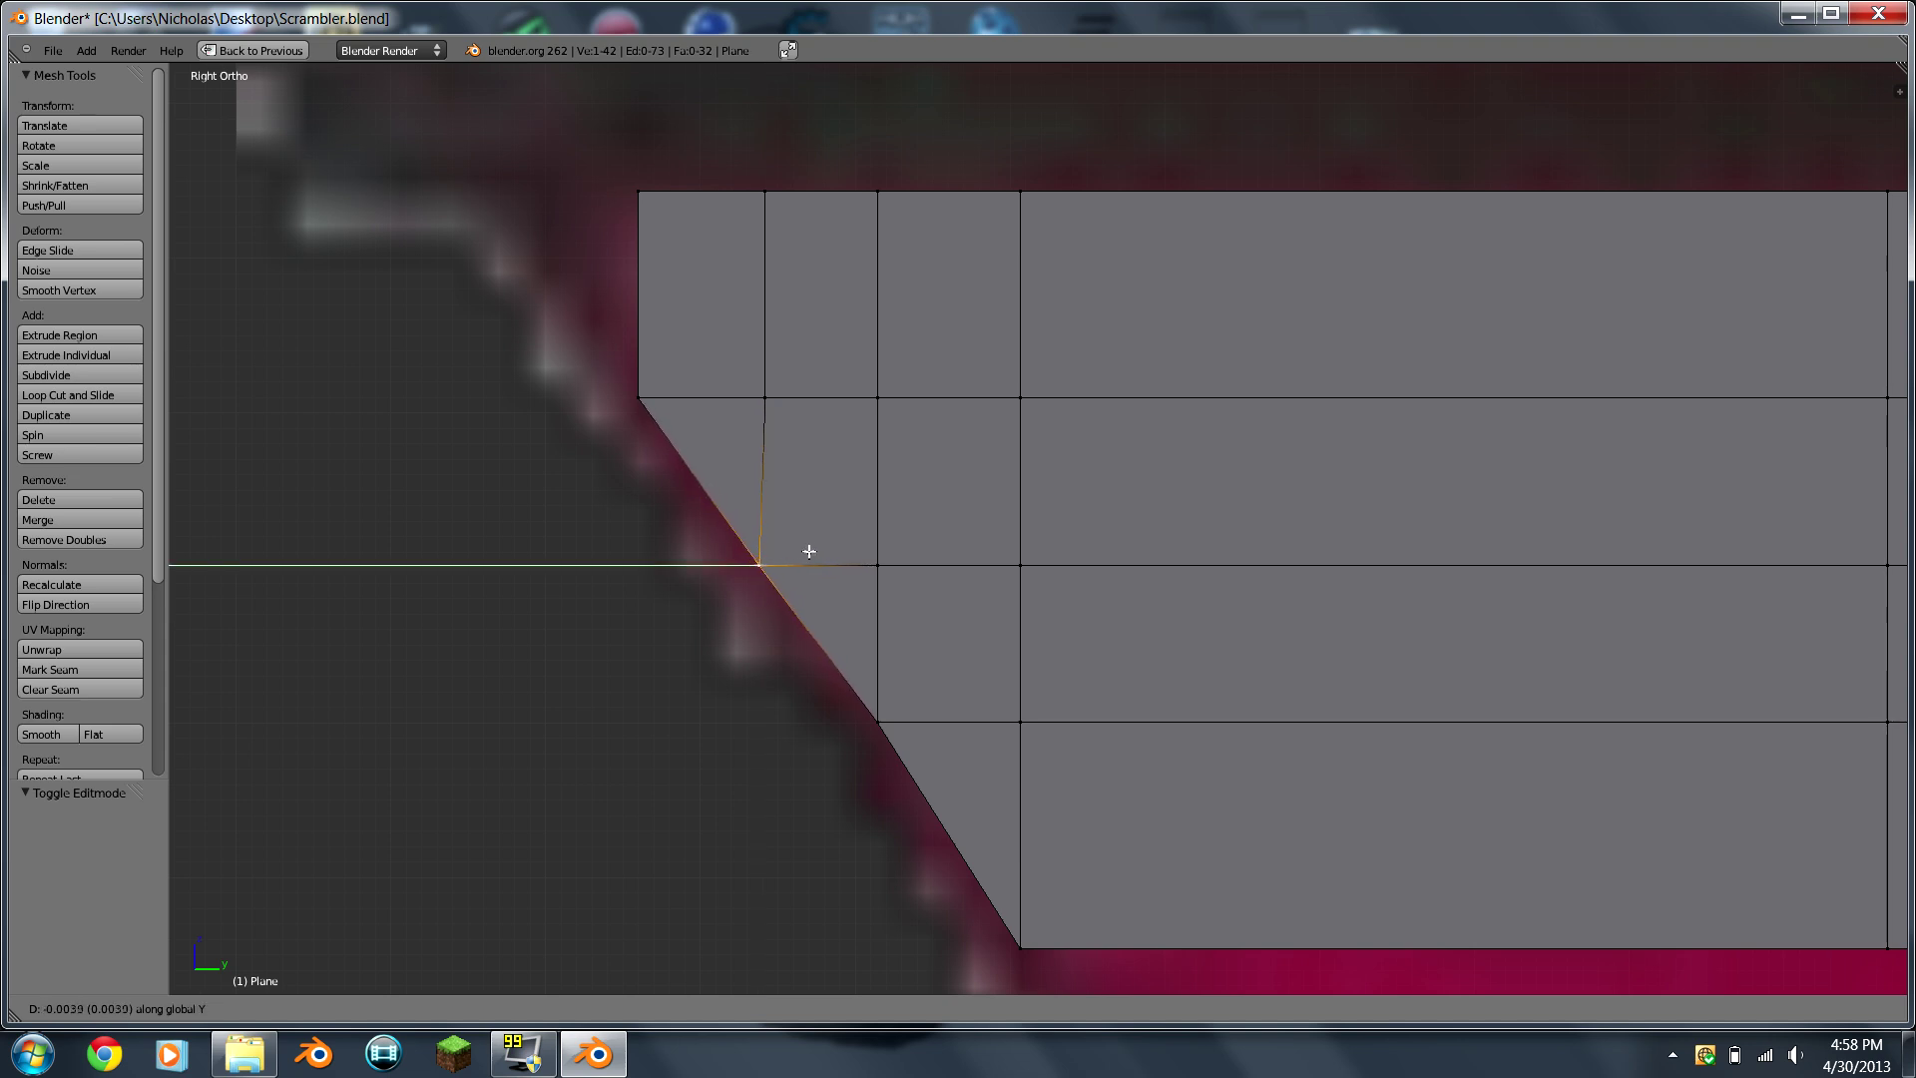
click(799, 552)
Step: Move the next lower vertex on the sloping front edge about 0.0187 forward along Y
right_click(877, 720)
key(g)
key(y)
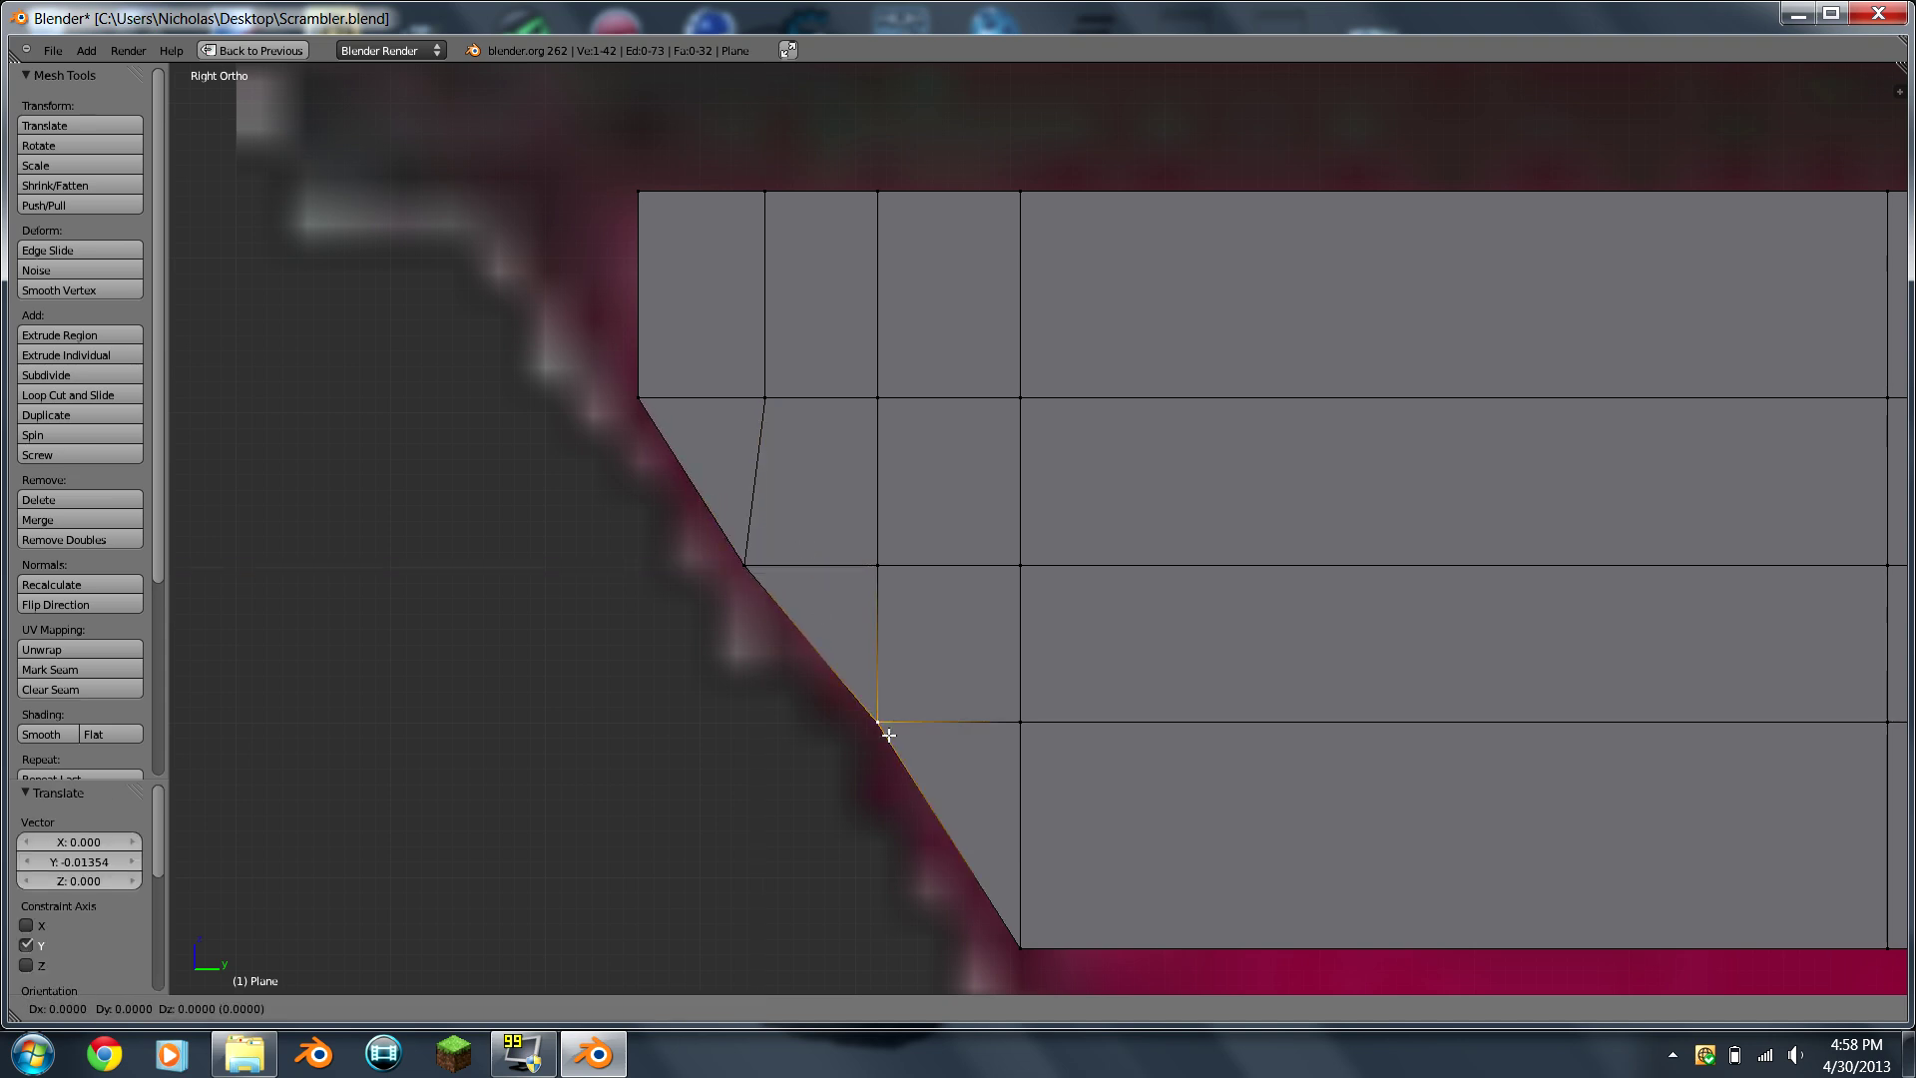
click(860, 718)
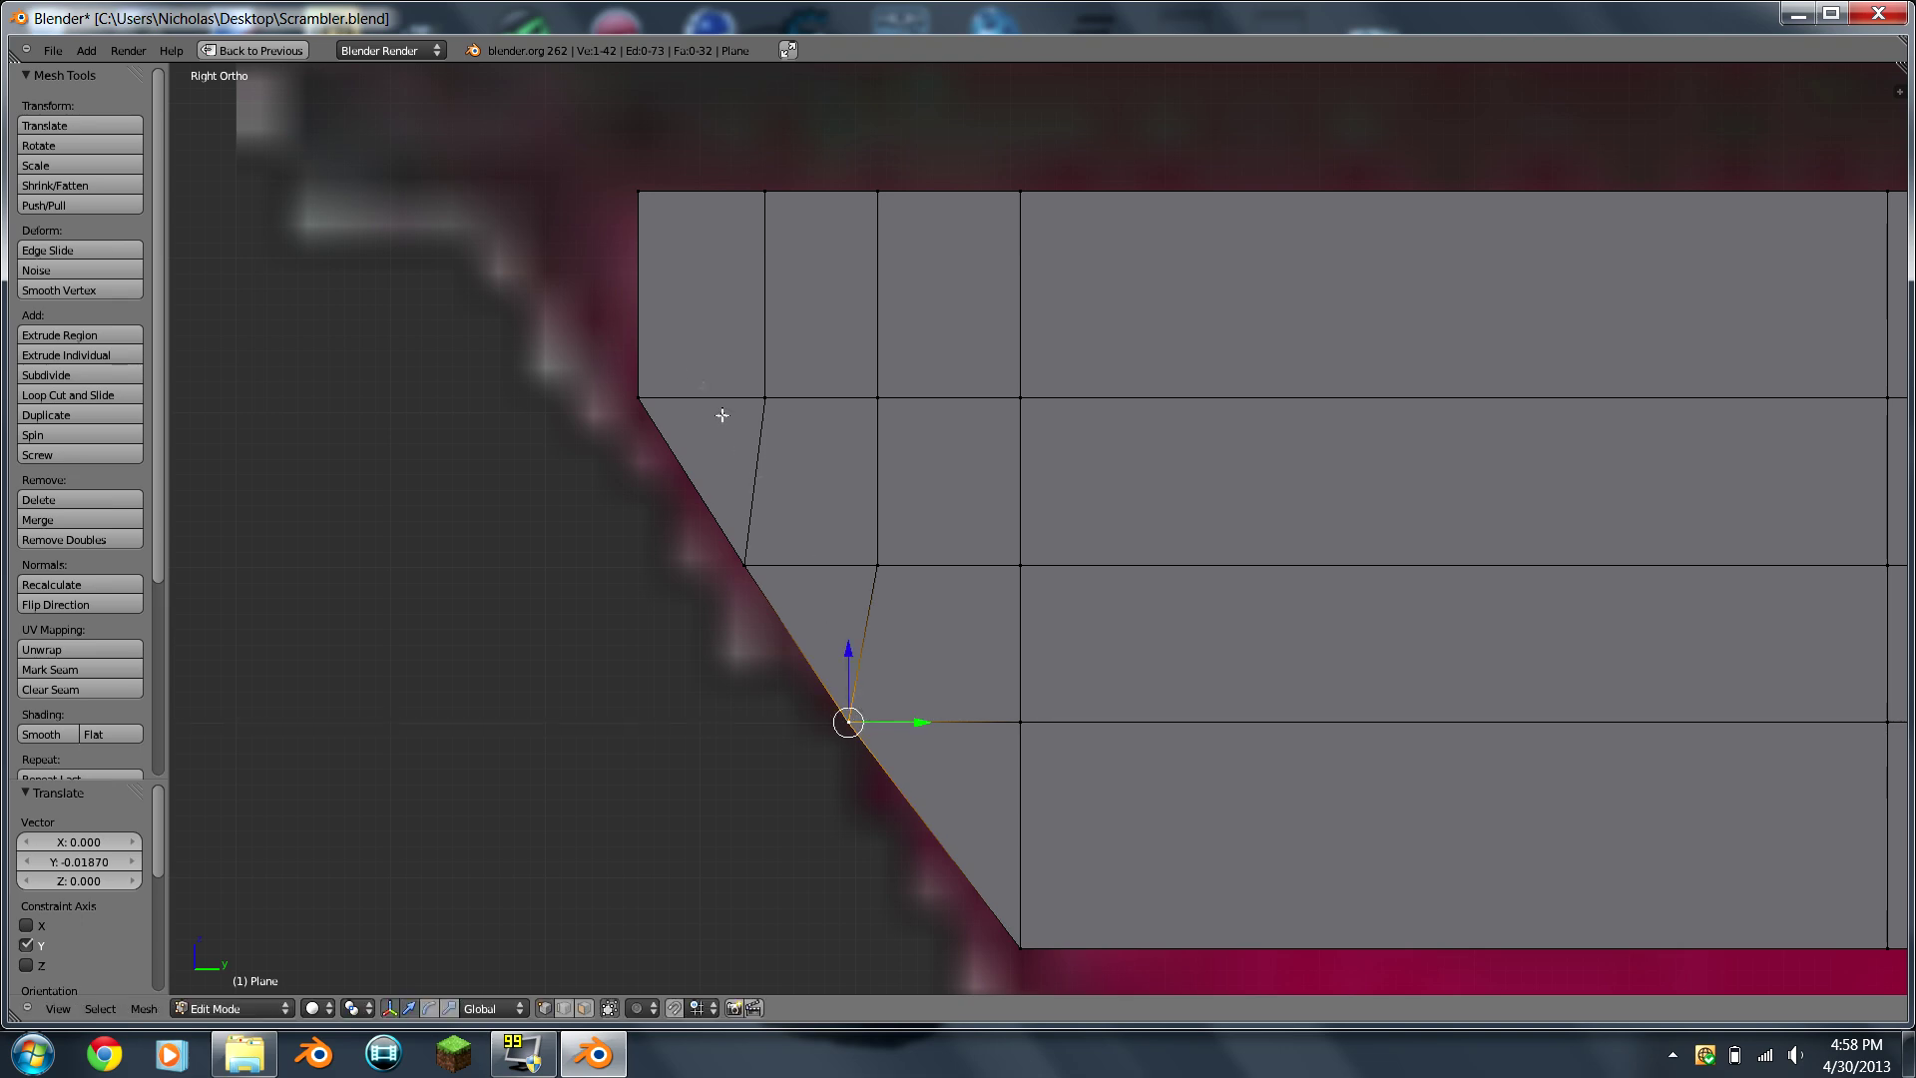
Step: Examine the sloping front edge and its lower corner against the reference image, including in Object Mode
scroll(661, 295, down, 1)
shift+middle_drag(985, 748, 810, 539)
scroll(811, 538, up, 2)
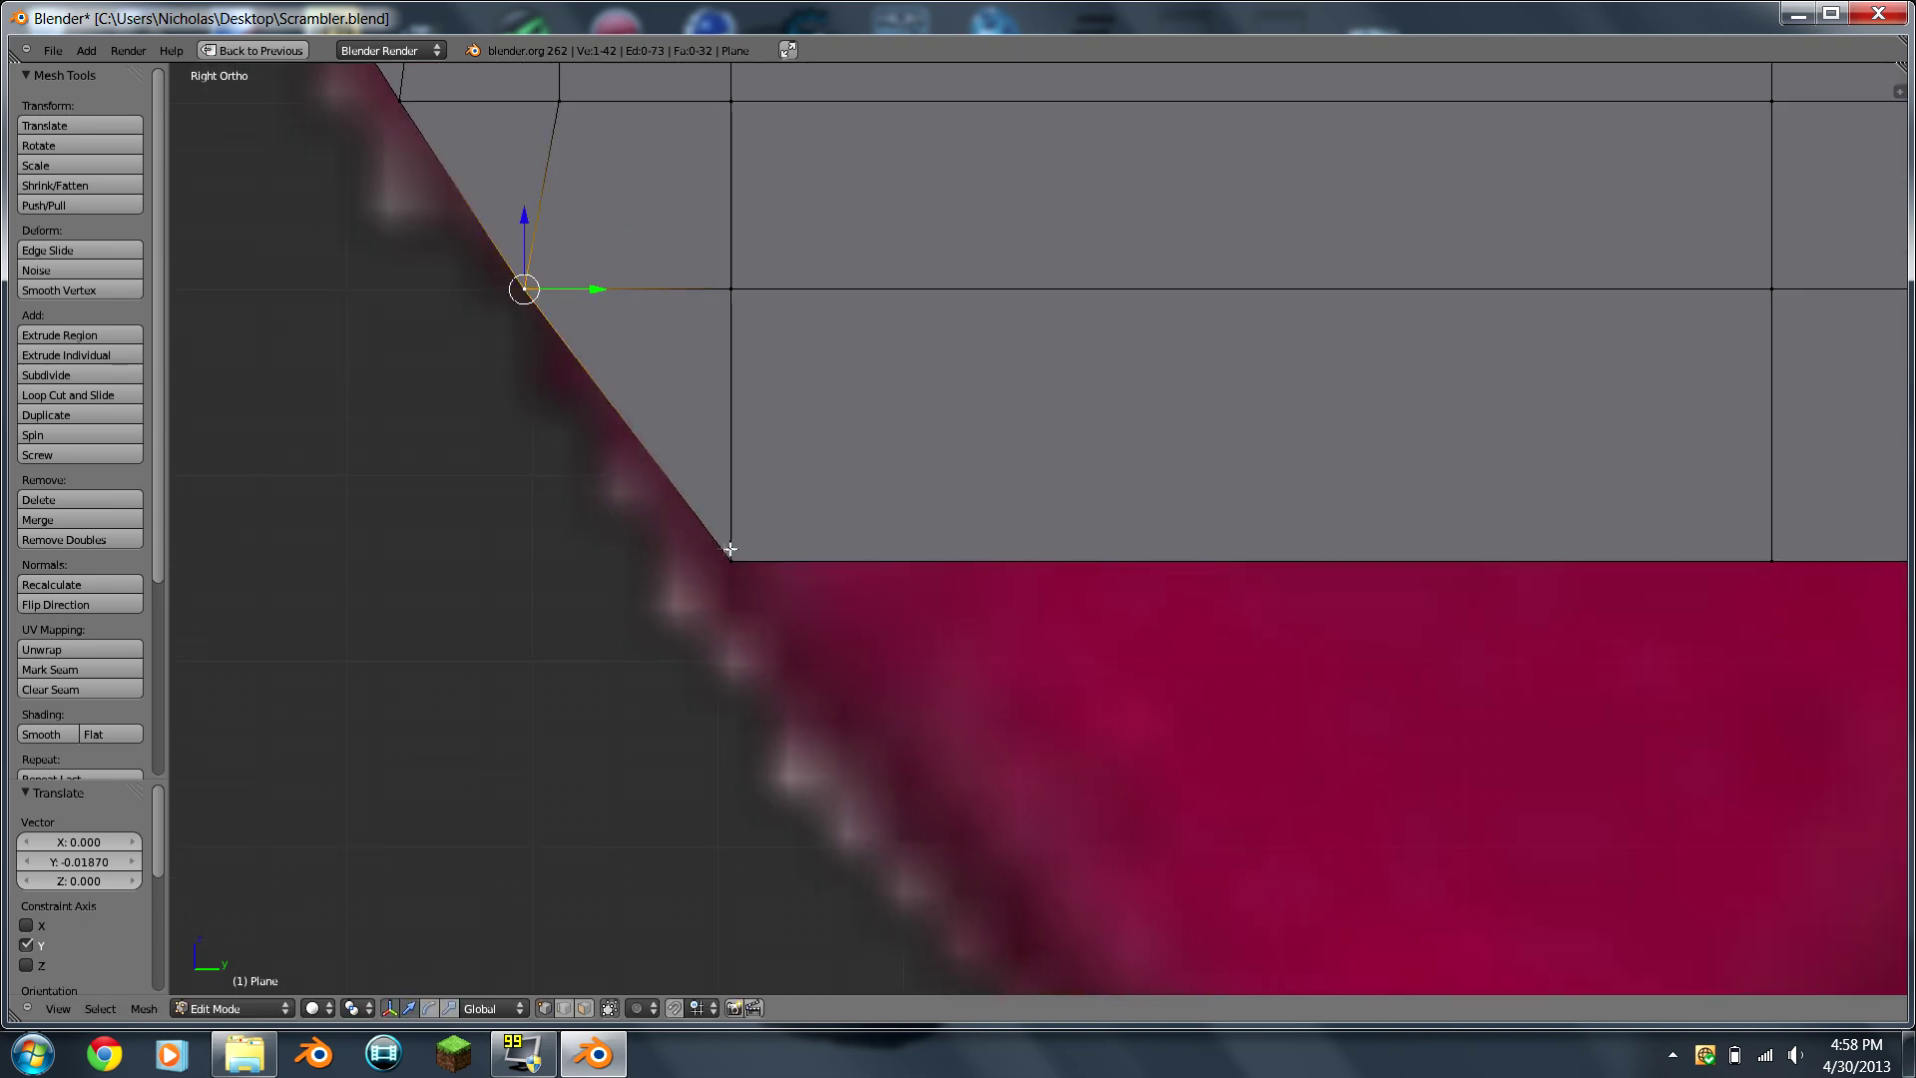
key(Tab)
scroll(728, 556, down, 2)
scroll(842, 556, down, 2)
key(Tab)
scroll(1180, 586, up, 1)
shift+middle_drag(1181, 586, 1008, 566)
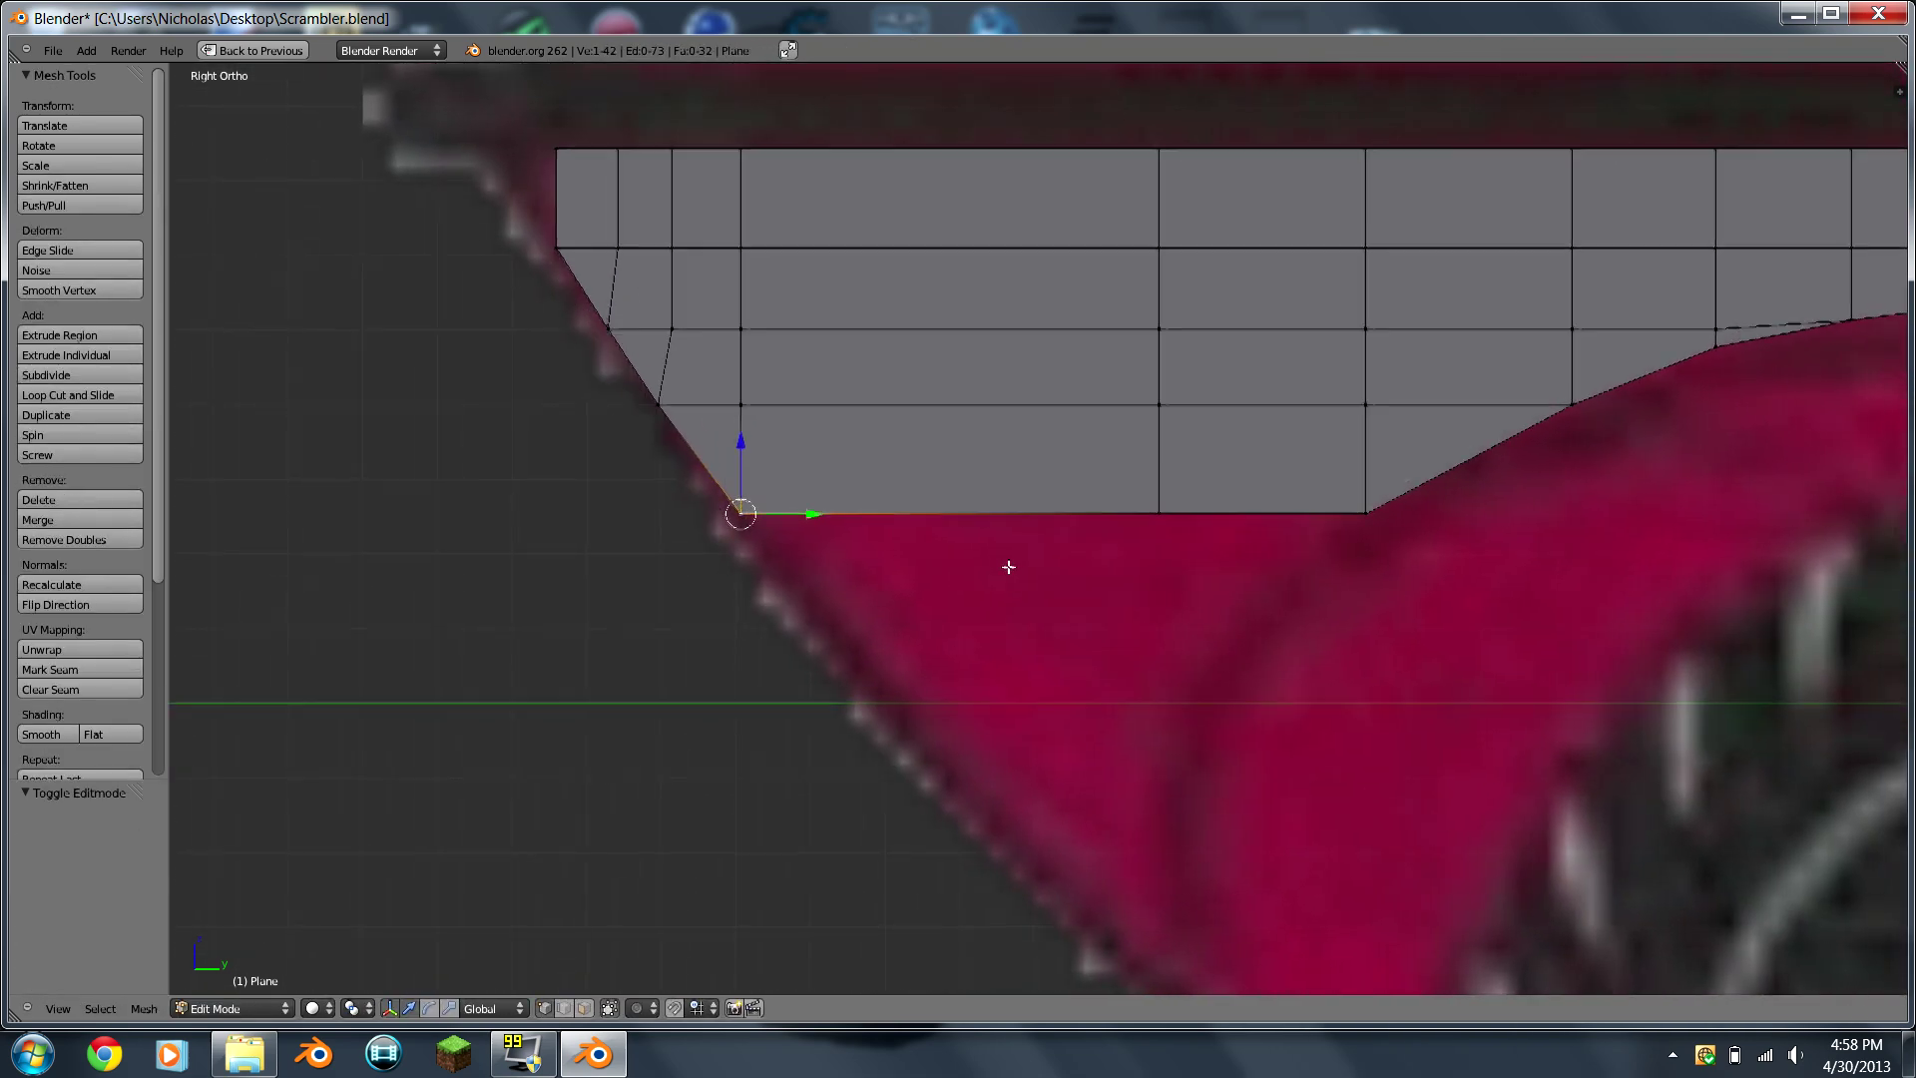
shift+middle_drag(669, 379, 923, 535)
scroll(913, 511, up, 3)
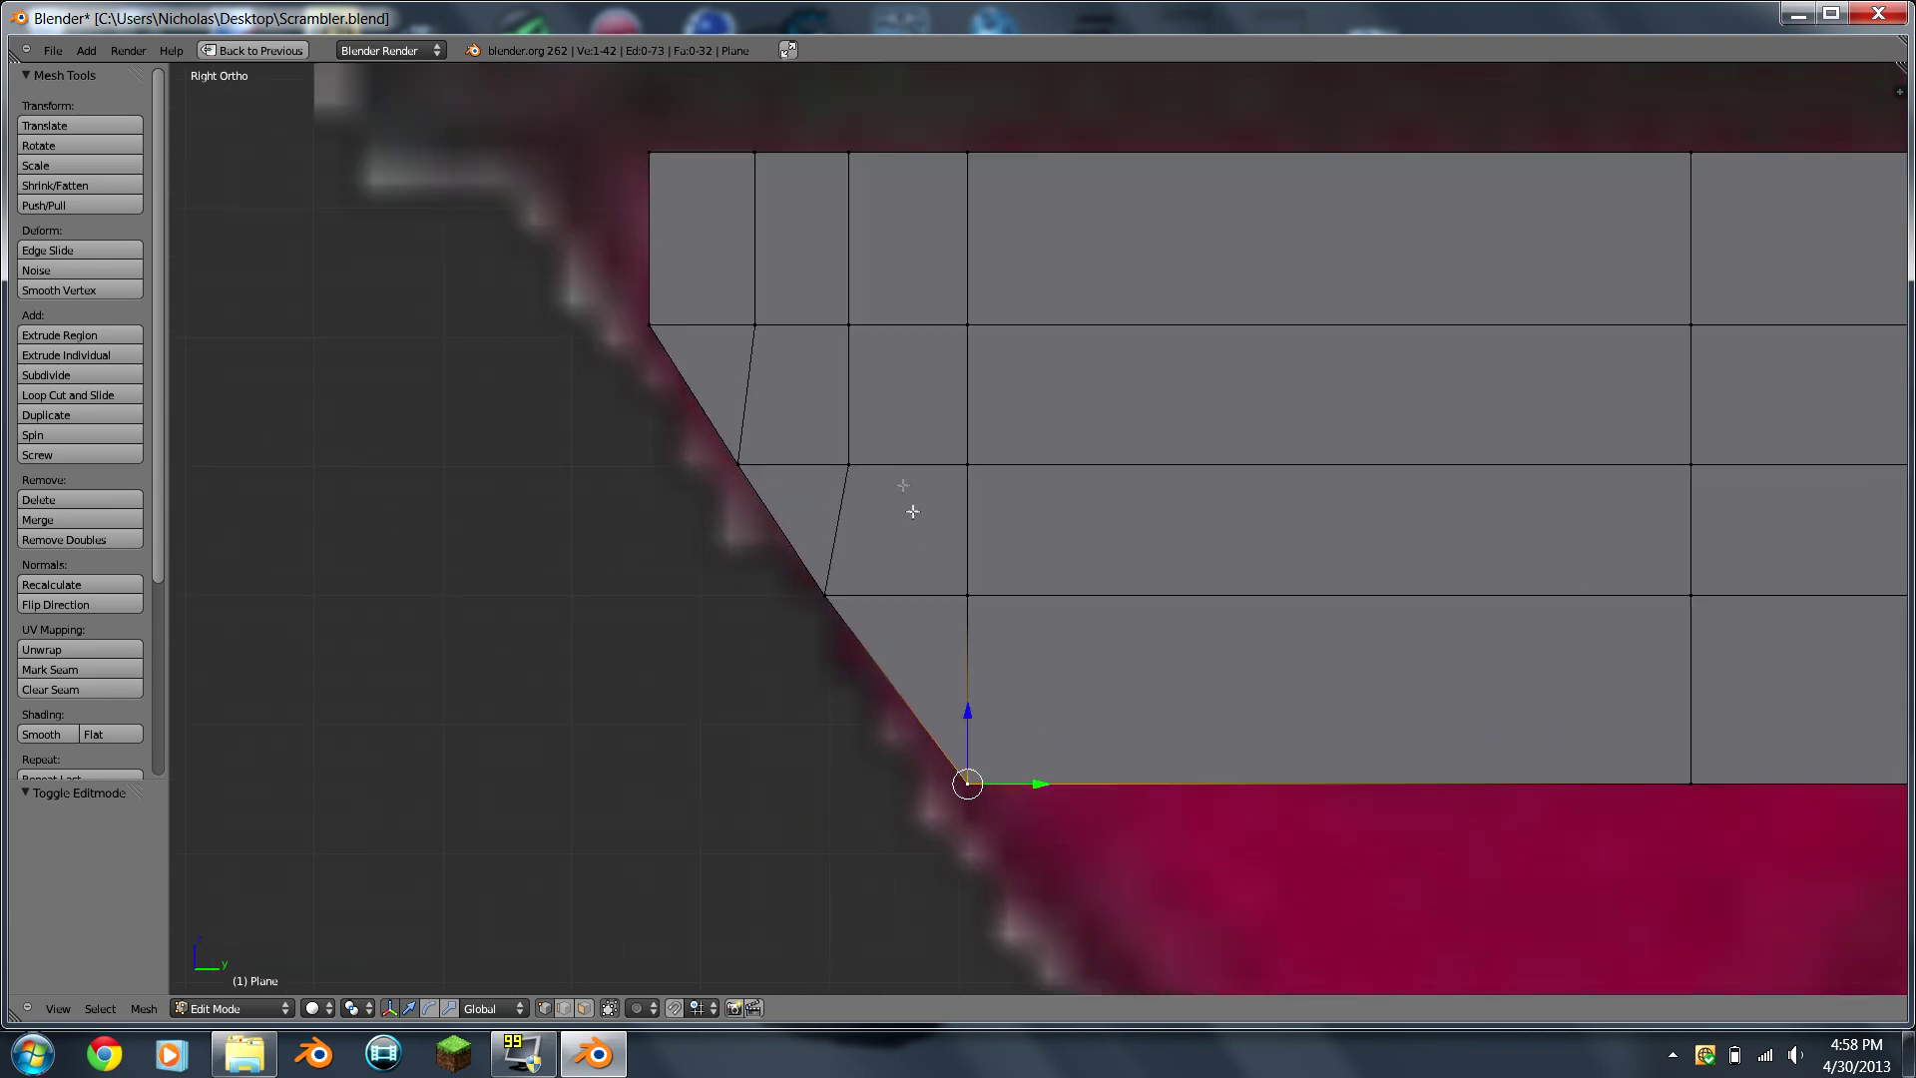
Step: Move the three vertices above the lower adjusted edge vertex about 0.0201 forward along Y to straighten that column
right_click(853, 467)
shift+right_click(843, 321)
shift+right_click(838, 157)
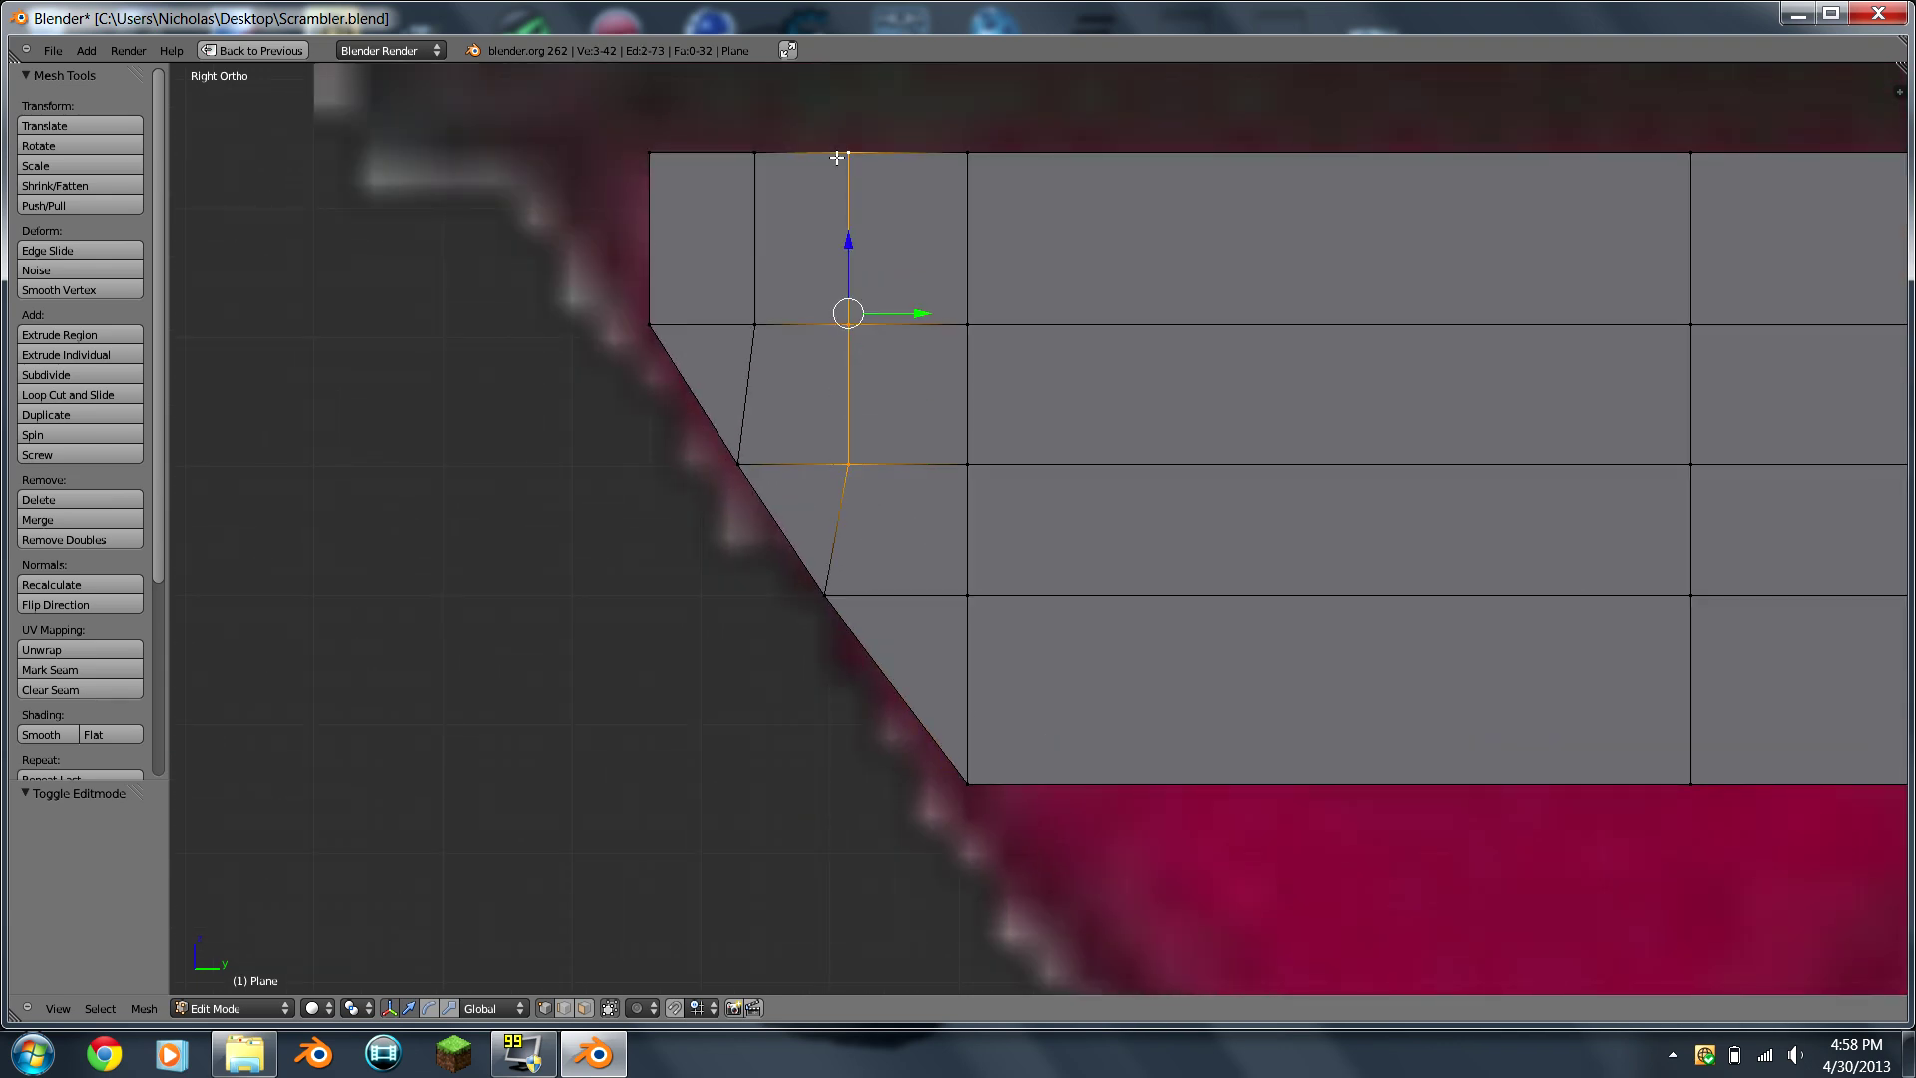
key(g)
key(y)
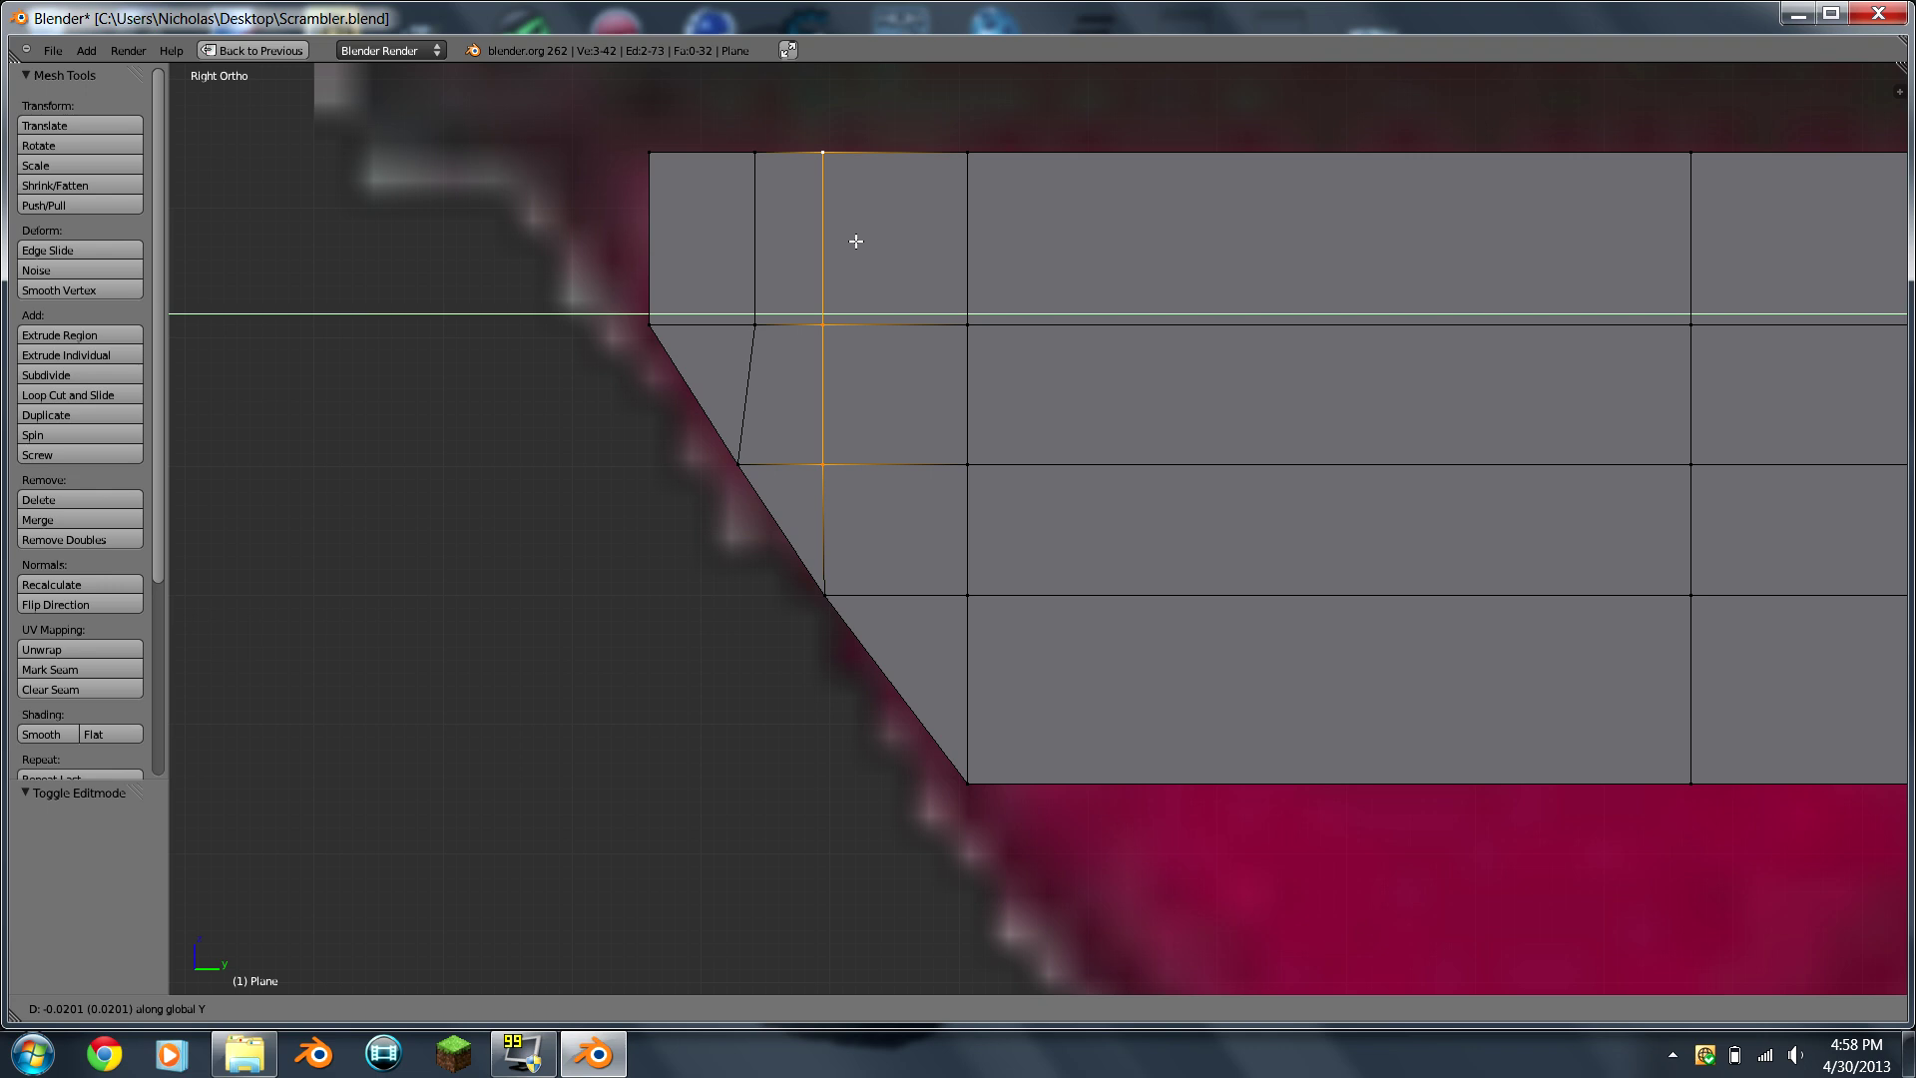
click(856, 244)
Step: Move the two vertices above the upper adjusted edge vertex about 0.0124 forward along Y to straighten that column
right_click(754, 324)
shift+right_click(754, 152)
key(g)
key(y)
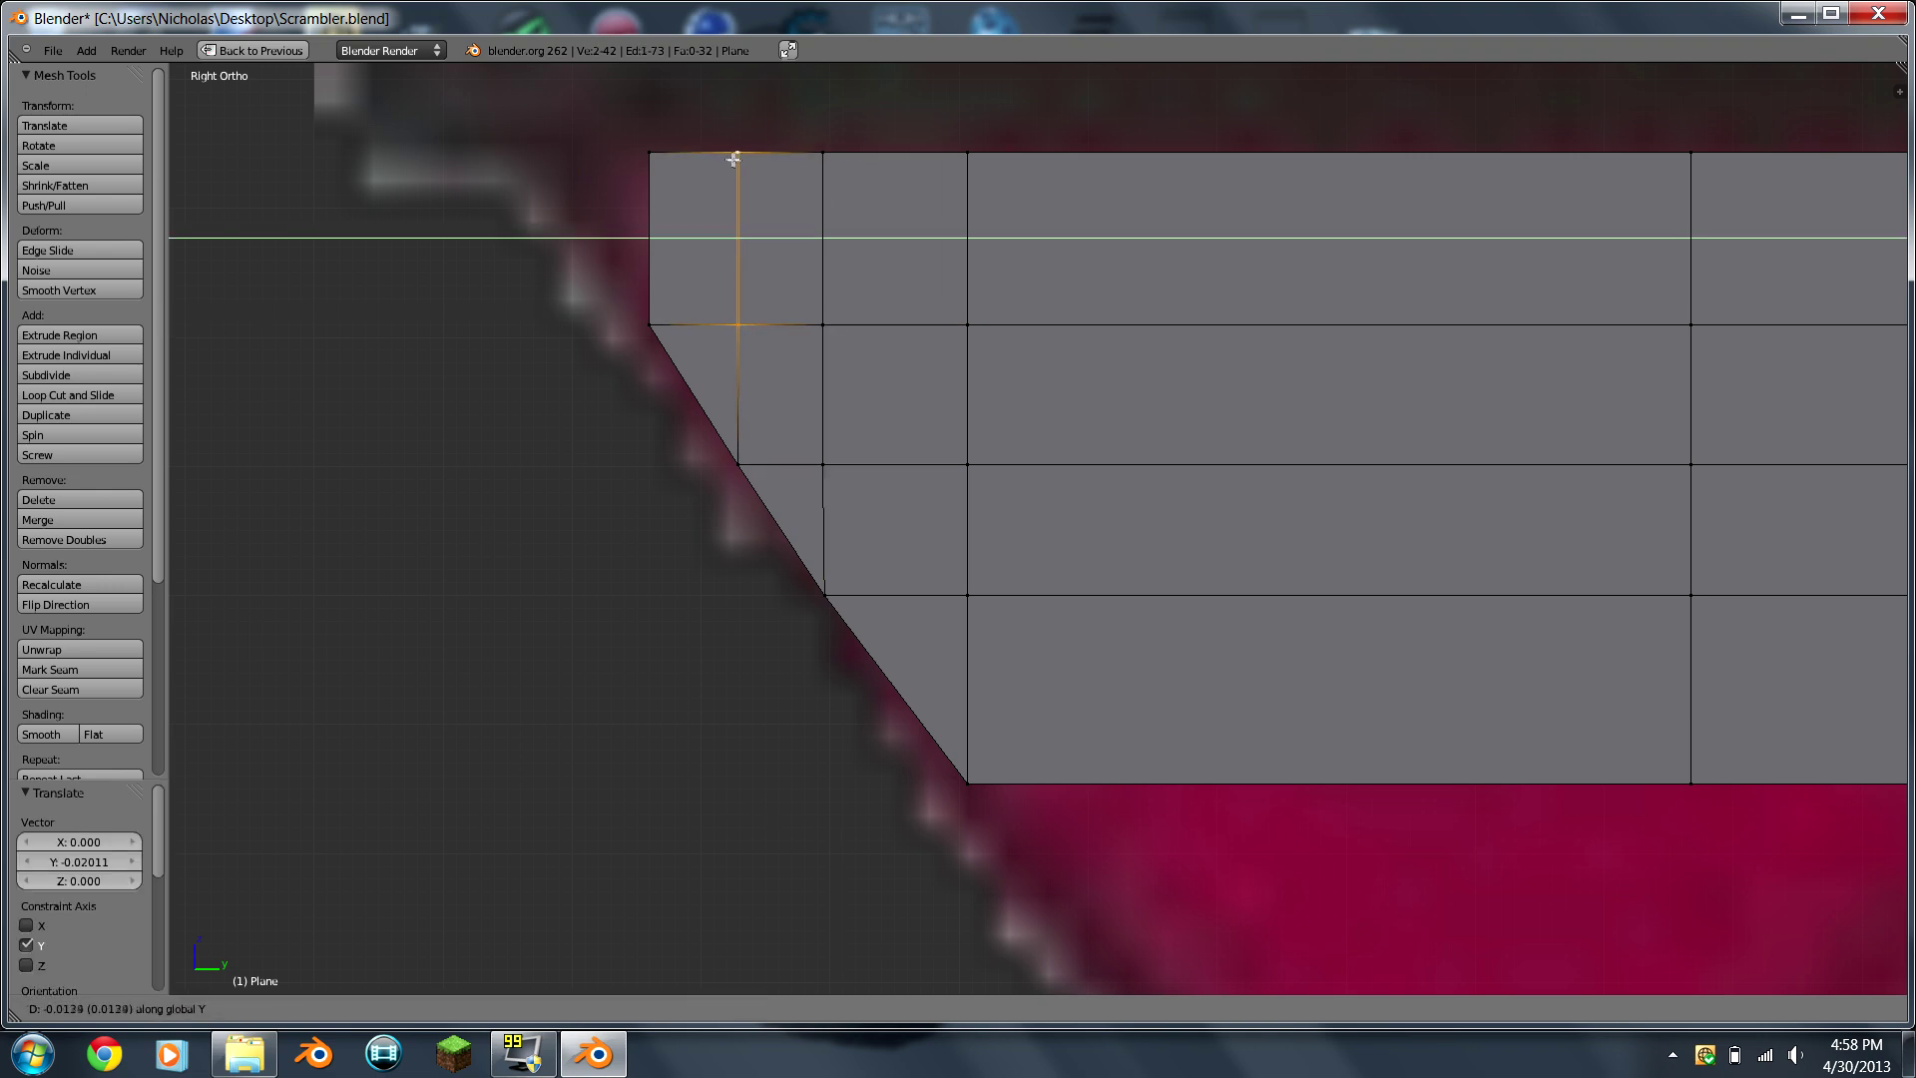
click(733, 160)
Step: Add three evenly spaced vertical loop cuts through the wide column near the panel's front
shift+middle_drag(1365, 680, 781, 380)
scroll(920, 490, down, 3)
scroll(920, 491, up, 2)
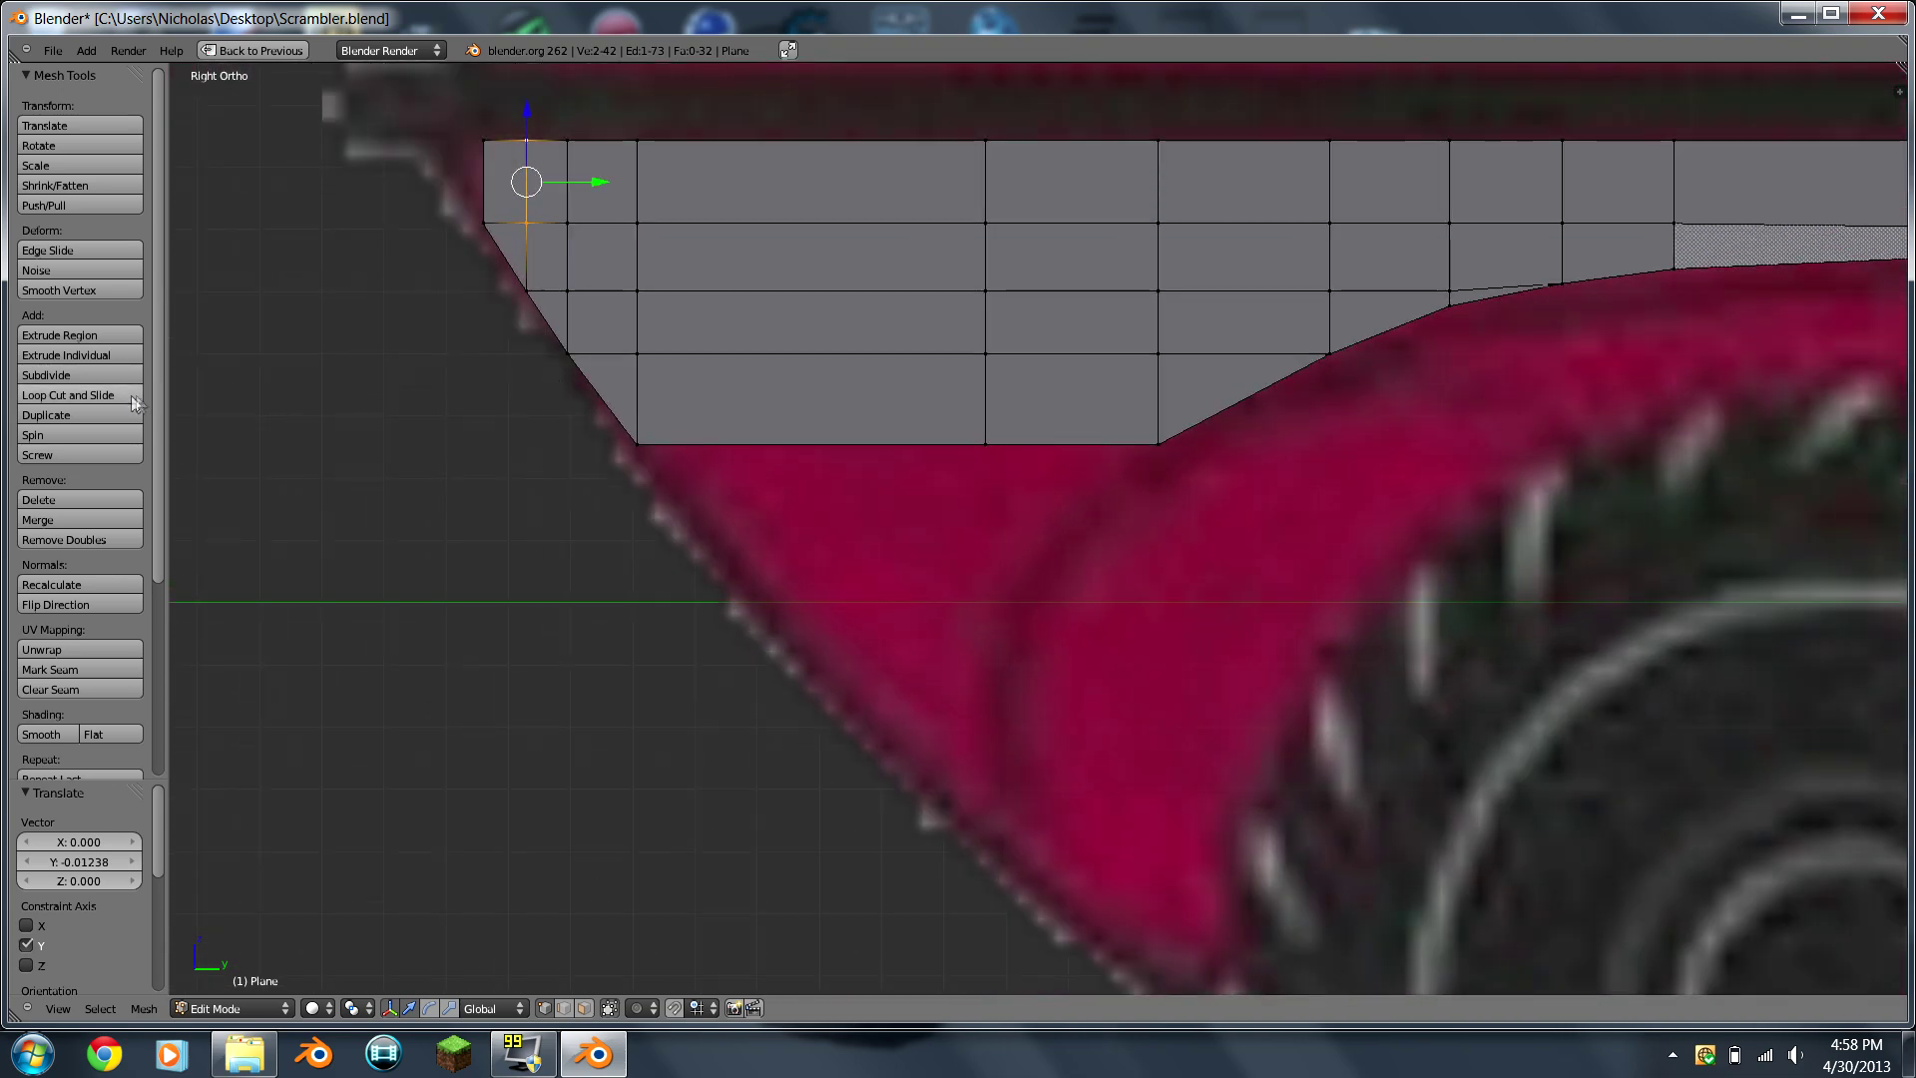
click(79, 396)
scroll(776, 449, up, 2)
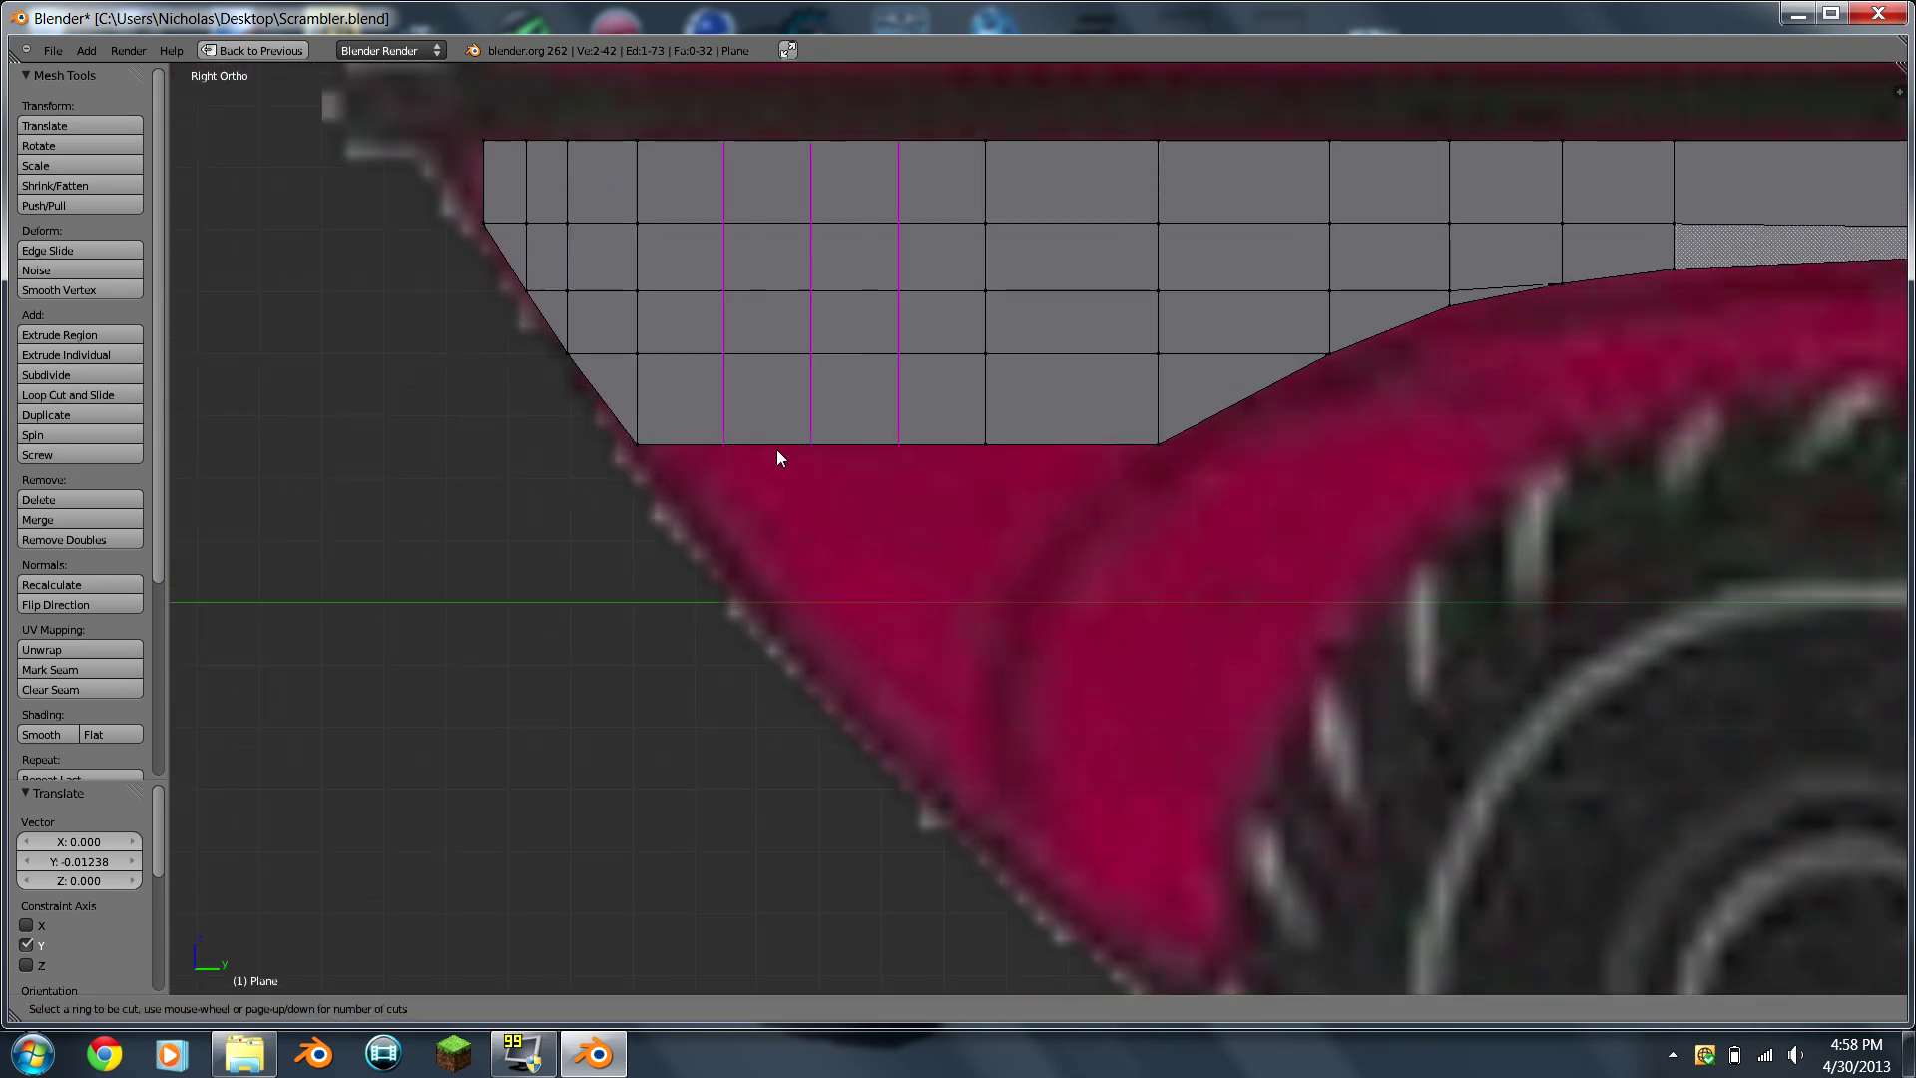
click(776, 449)
right_click(777, 449)
Step: Extrude the three new bottom vertices and the next one behind them about 0.162 down along Z
right_click(725, 445)
shift+right_click(810, 444)
shift+right_click(898, 444)
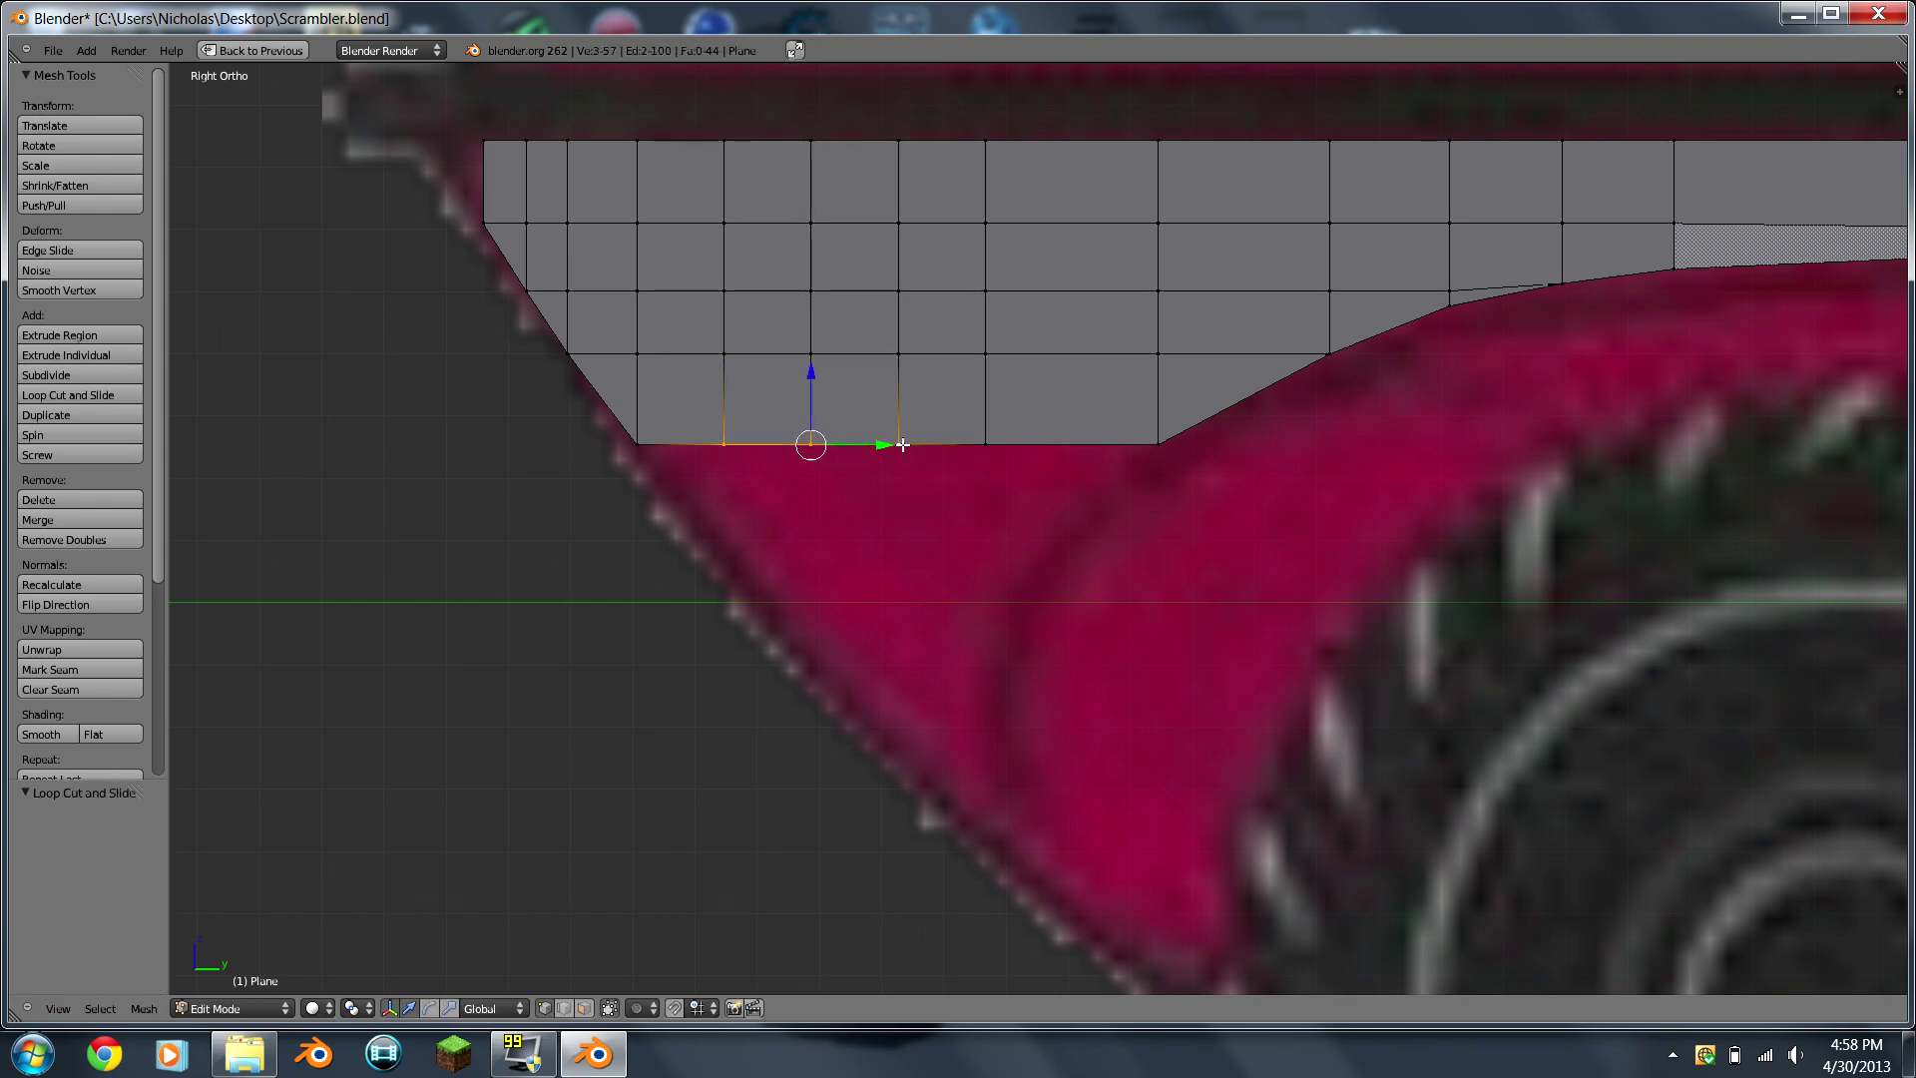
shift+right_click(985, 445)
scroll(980, 453, down, 5)
scroll(901, 409, up, 2)
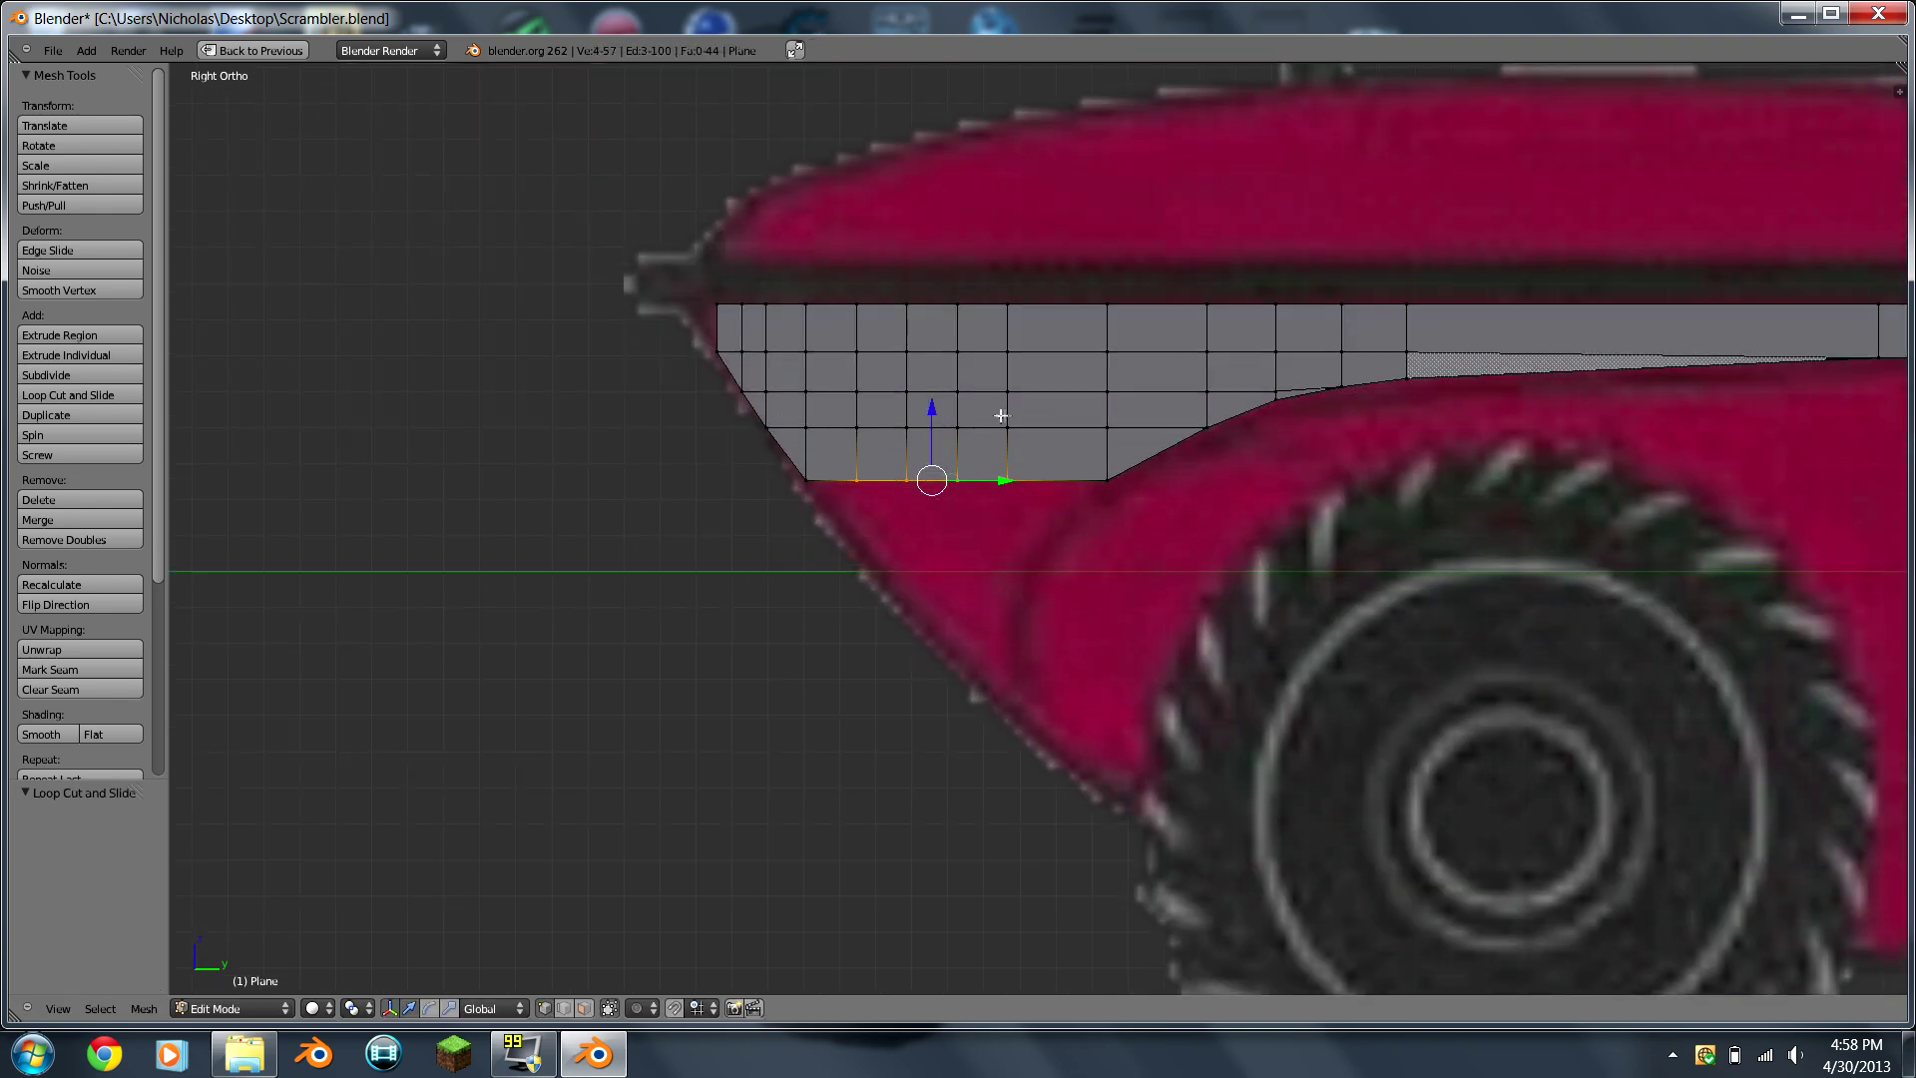
scroll(1091, 389, up, 3)
scroll(947, 440, up, 1)
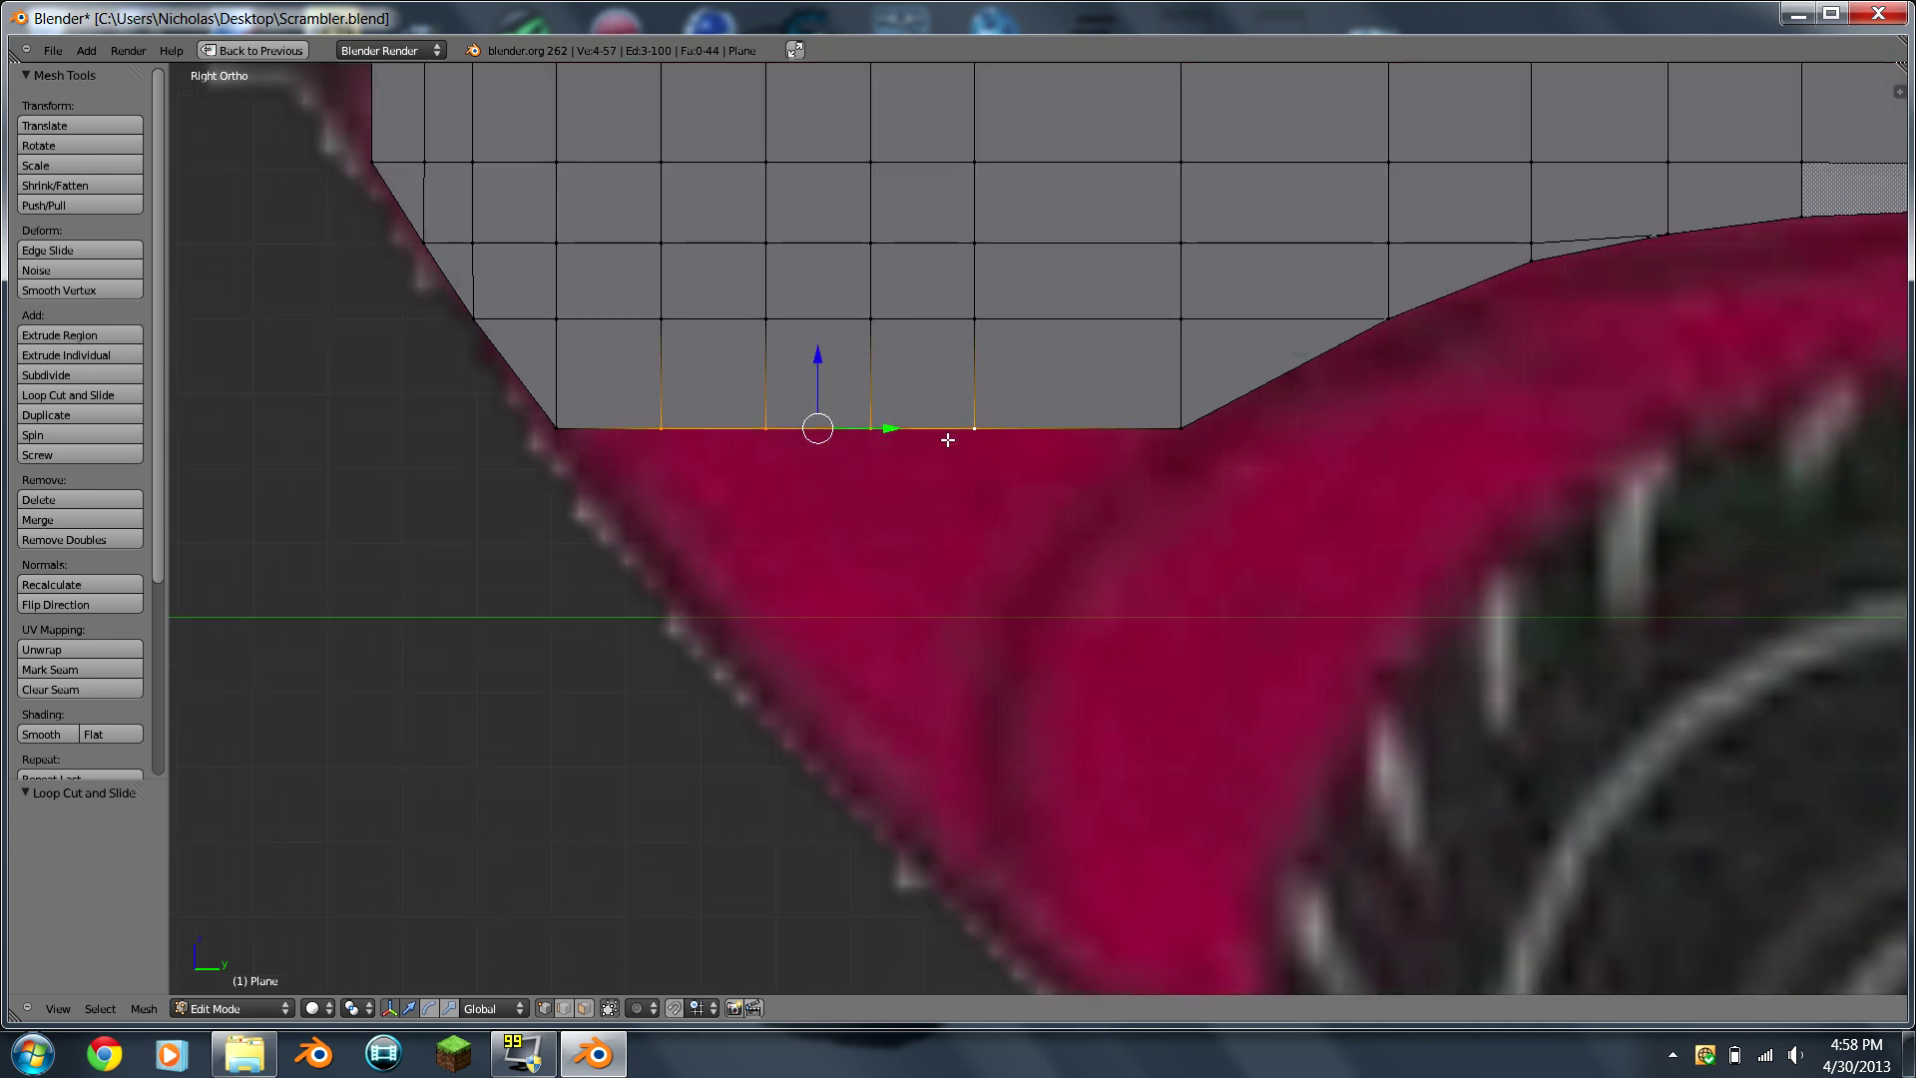
key(e)
key(z)
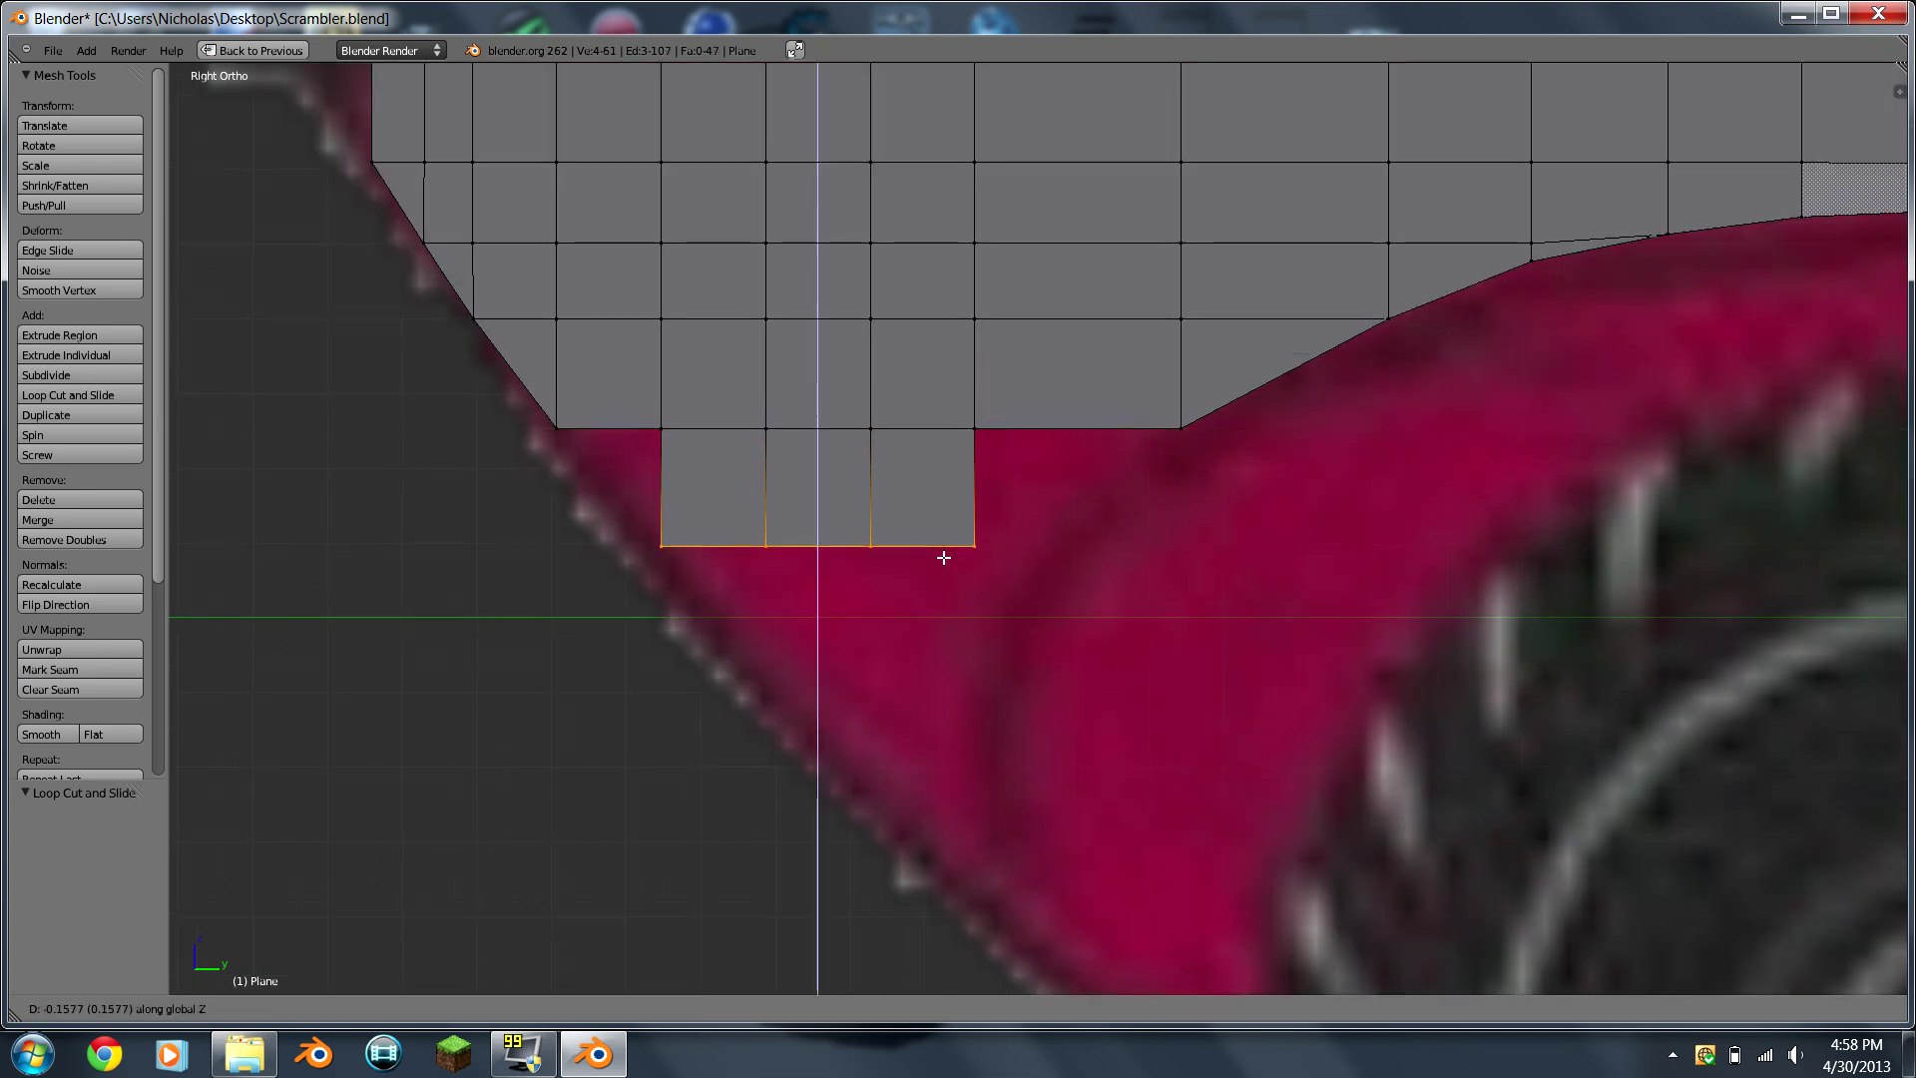
click(882, 559)
Step: Extrude the bottom edge's rear three vertices about 0.171 down along Z, leaving out the front vertex
shift+right_click(660, 552)
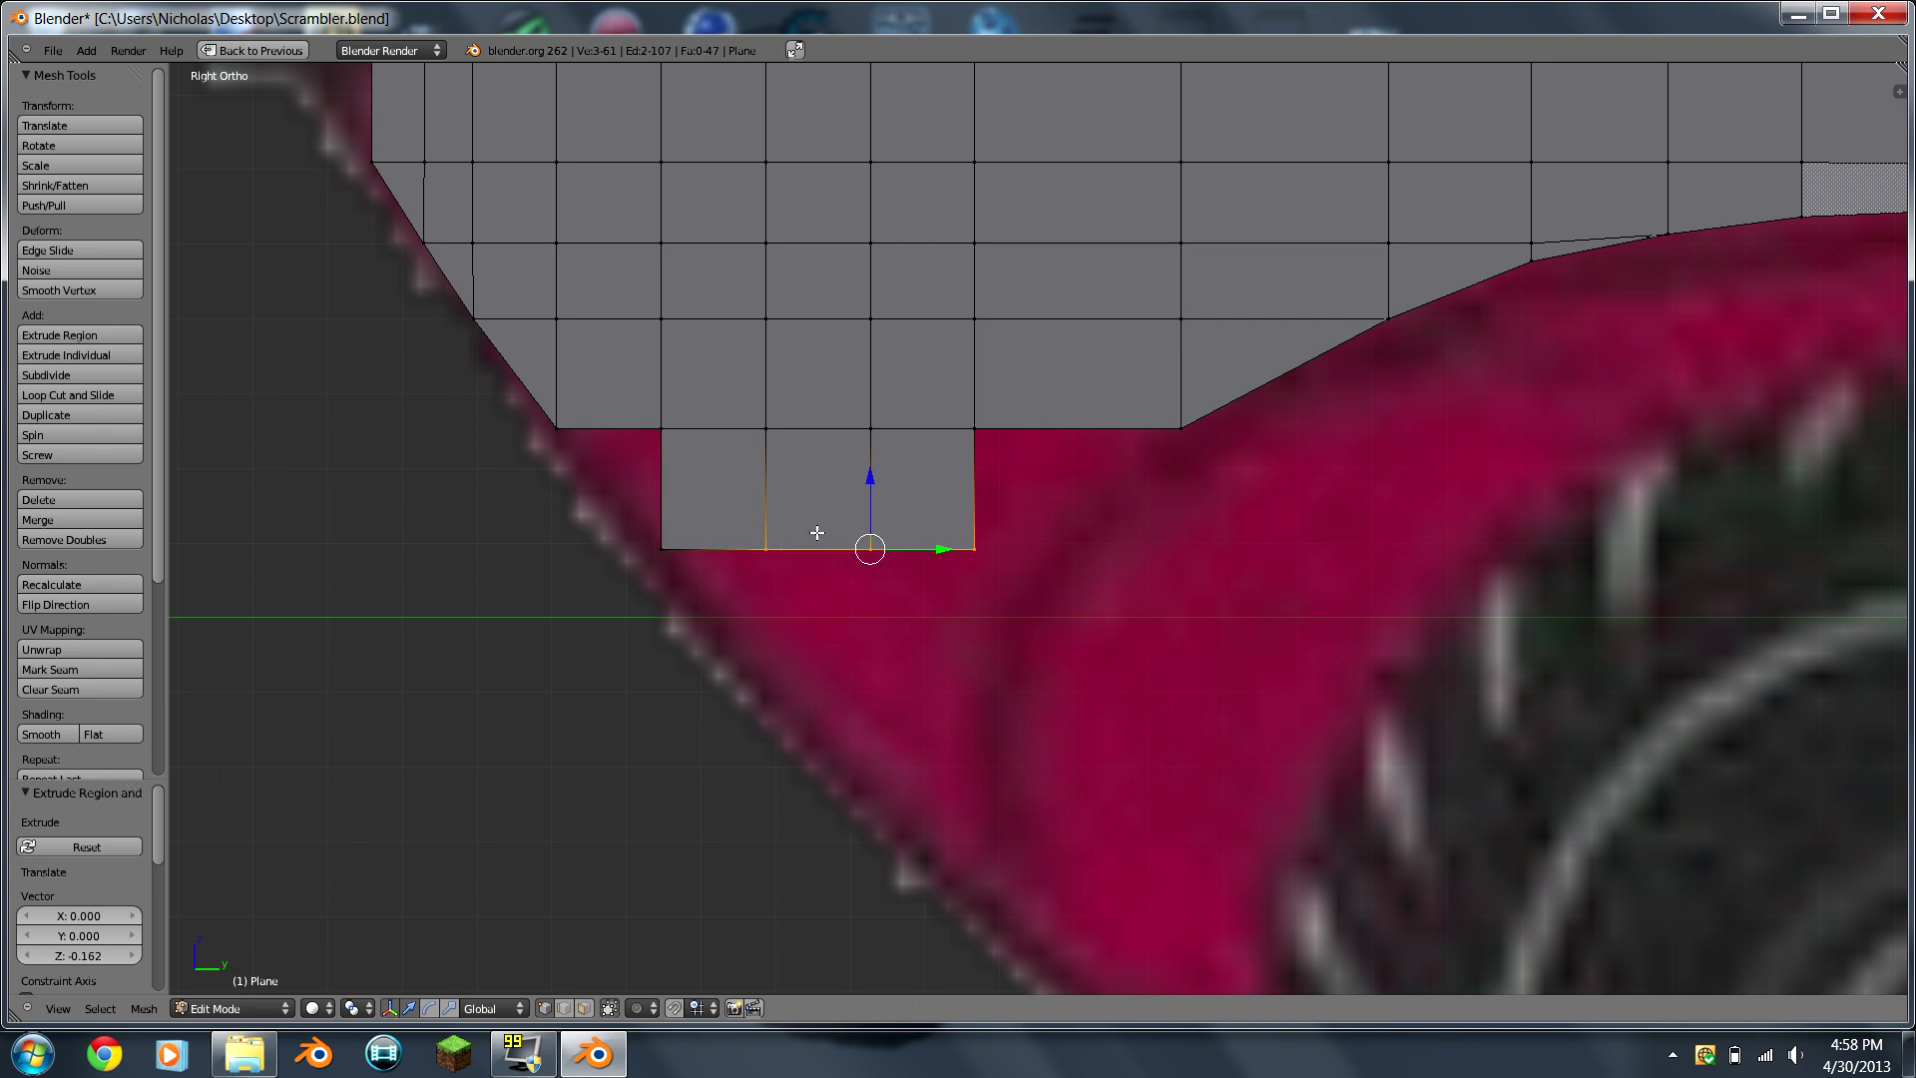
key(e)
key(z)
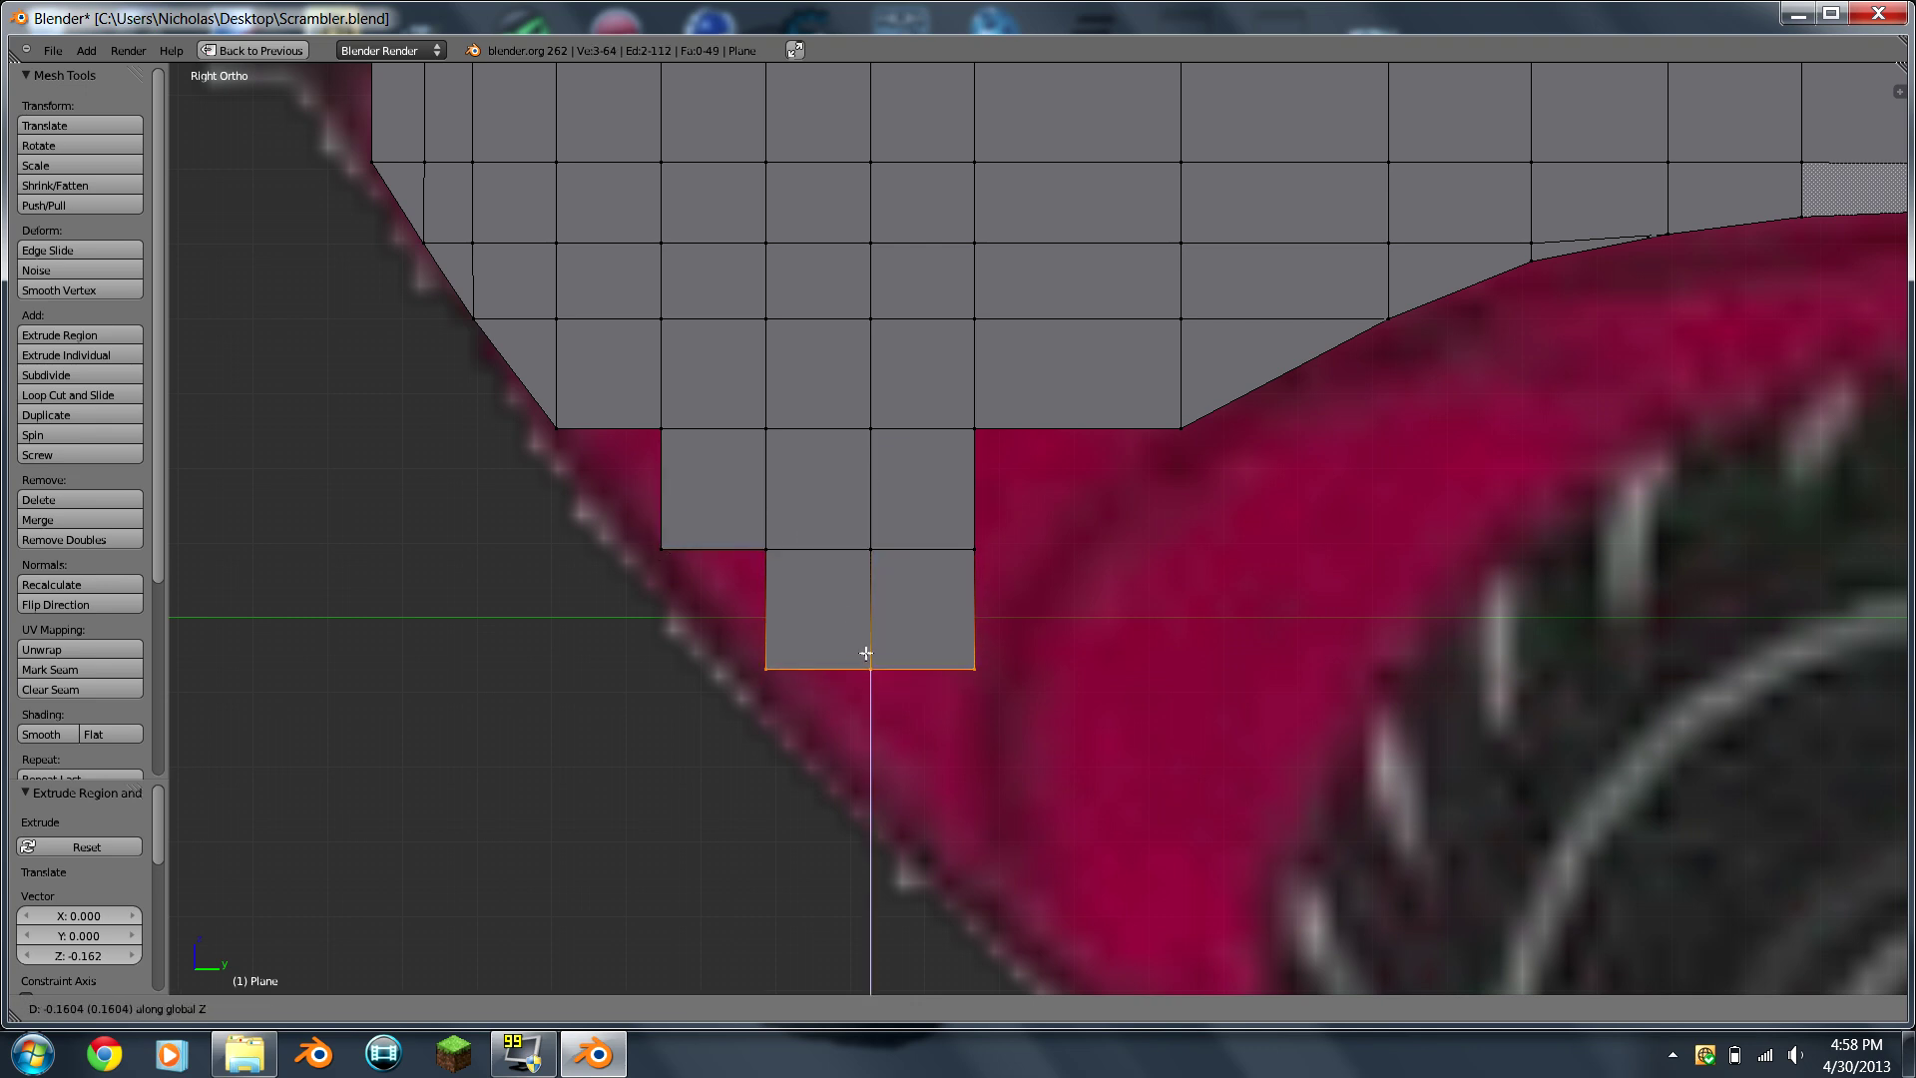
click(870, 668)
Step: Extrude the rear two bottom vertices straight down along Z toward the lower tip of the body outline
shift+right_click(750, 680)
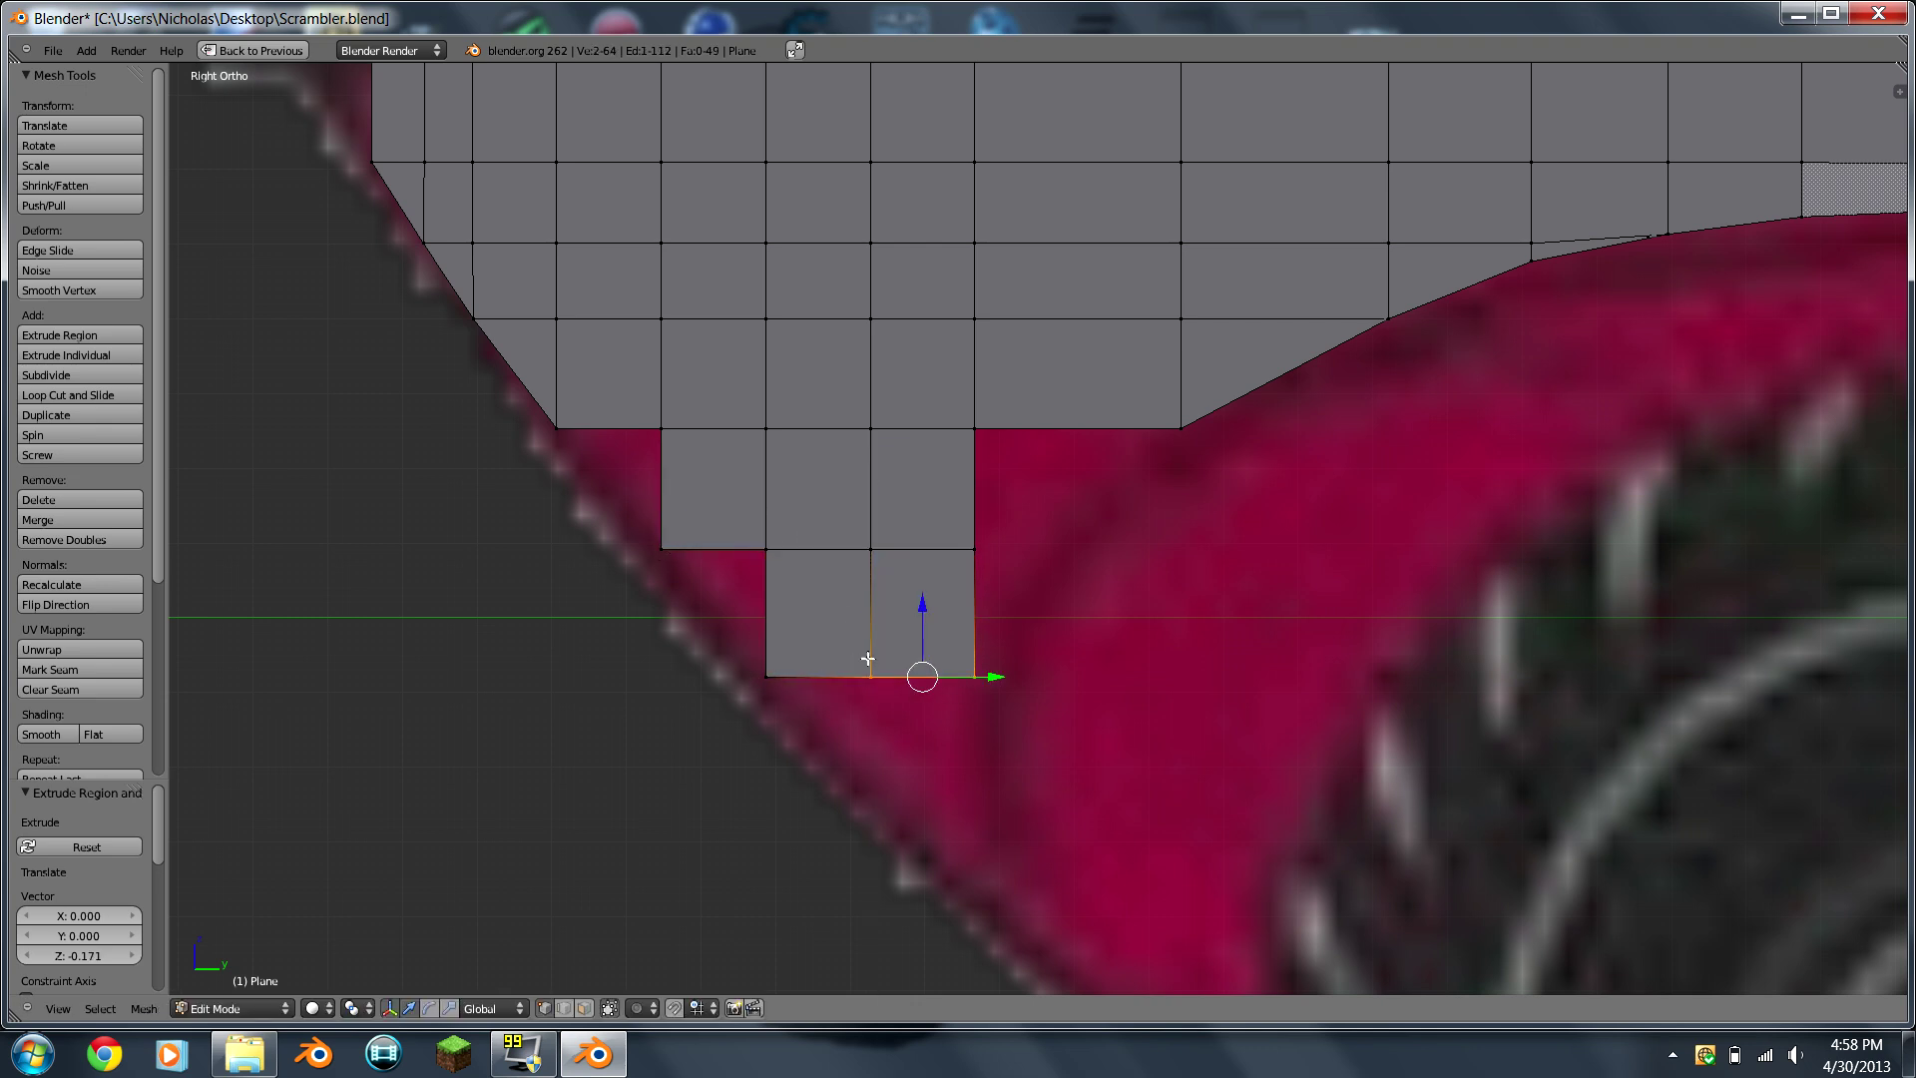
key(e)
key(z)
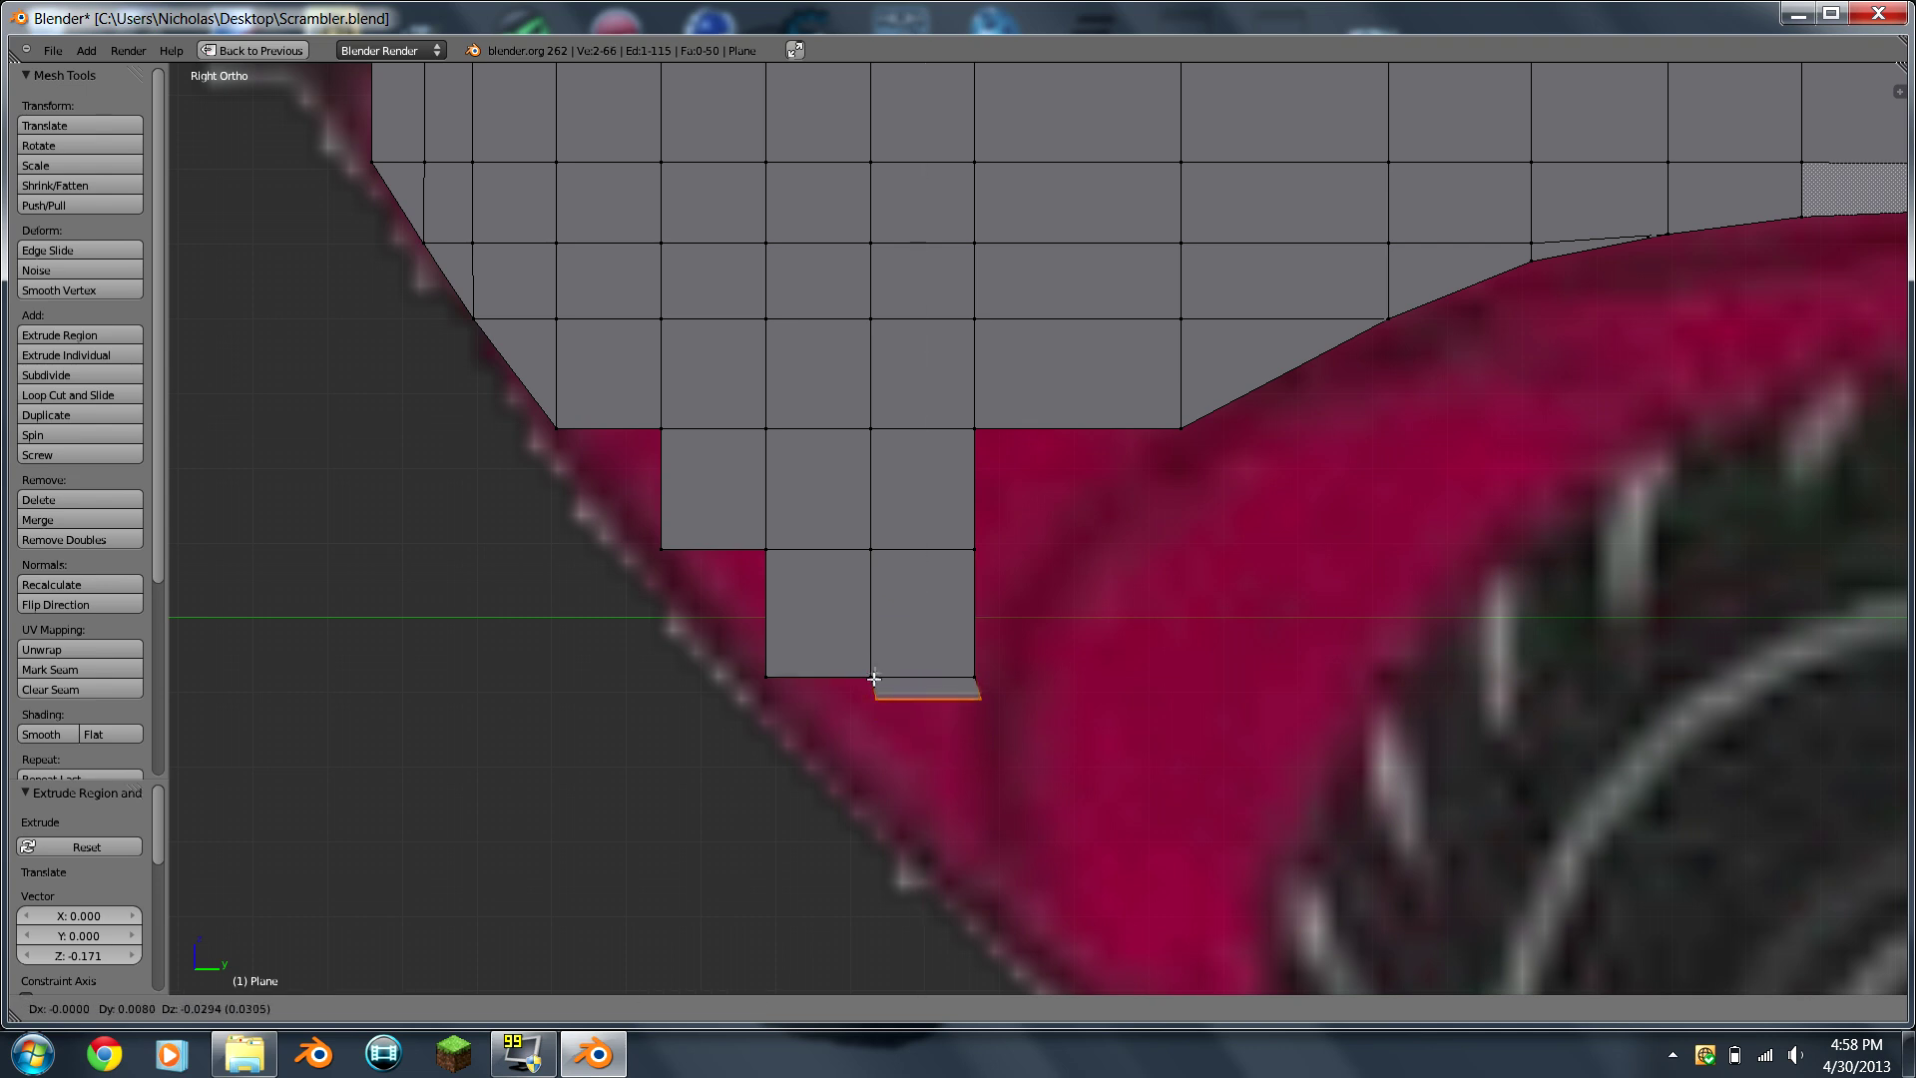
key(y)
key(z)
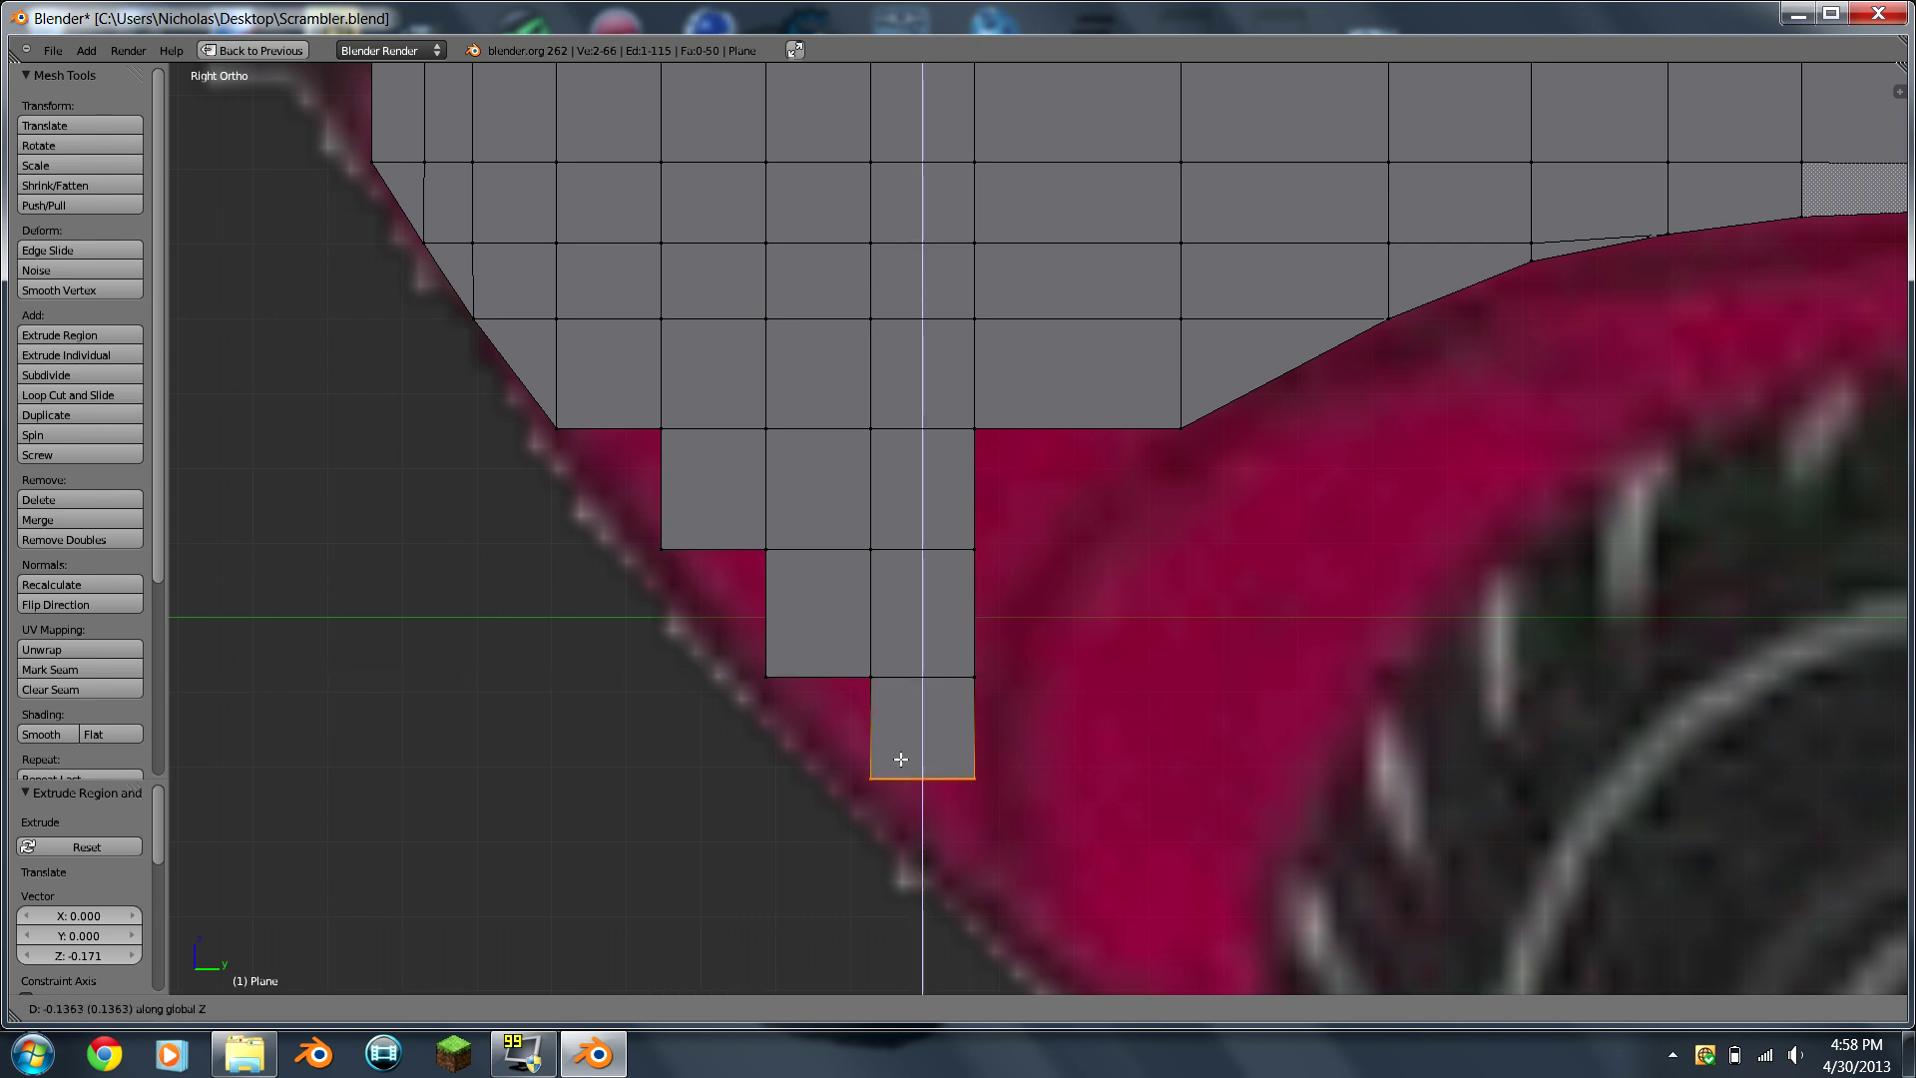
click(898, 779)
Step: Fill the three stepped notches along the lower front slope with triangular faces
right_click(870, 677)
shift+right_click(871, 799)
shift+right_click(767, 676)
key(f)
right_click(766, 675)
shift+right_click(766, 550)
shift+right_click(662, 549)
key(f)
right_click(662, 549)
shift+right_click(659, 432)
shift+right_click(556, 421)
key(f)
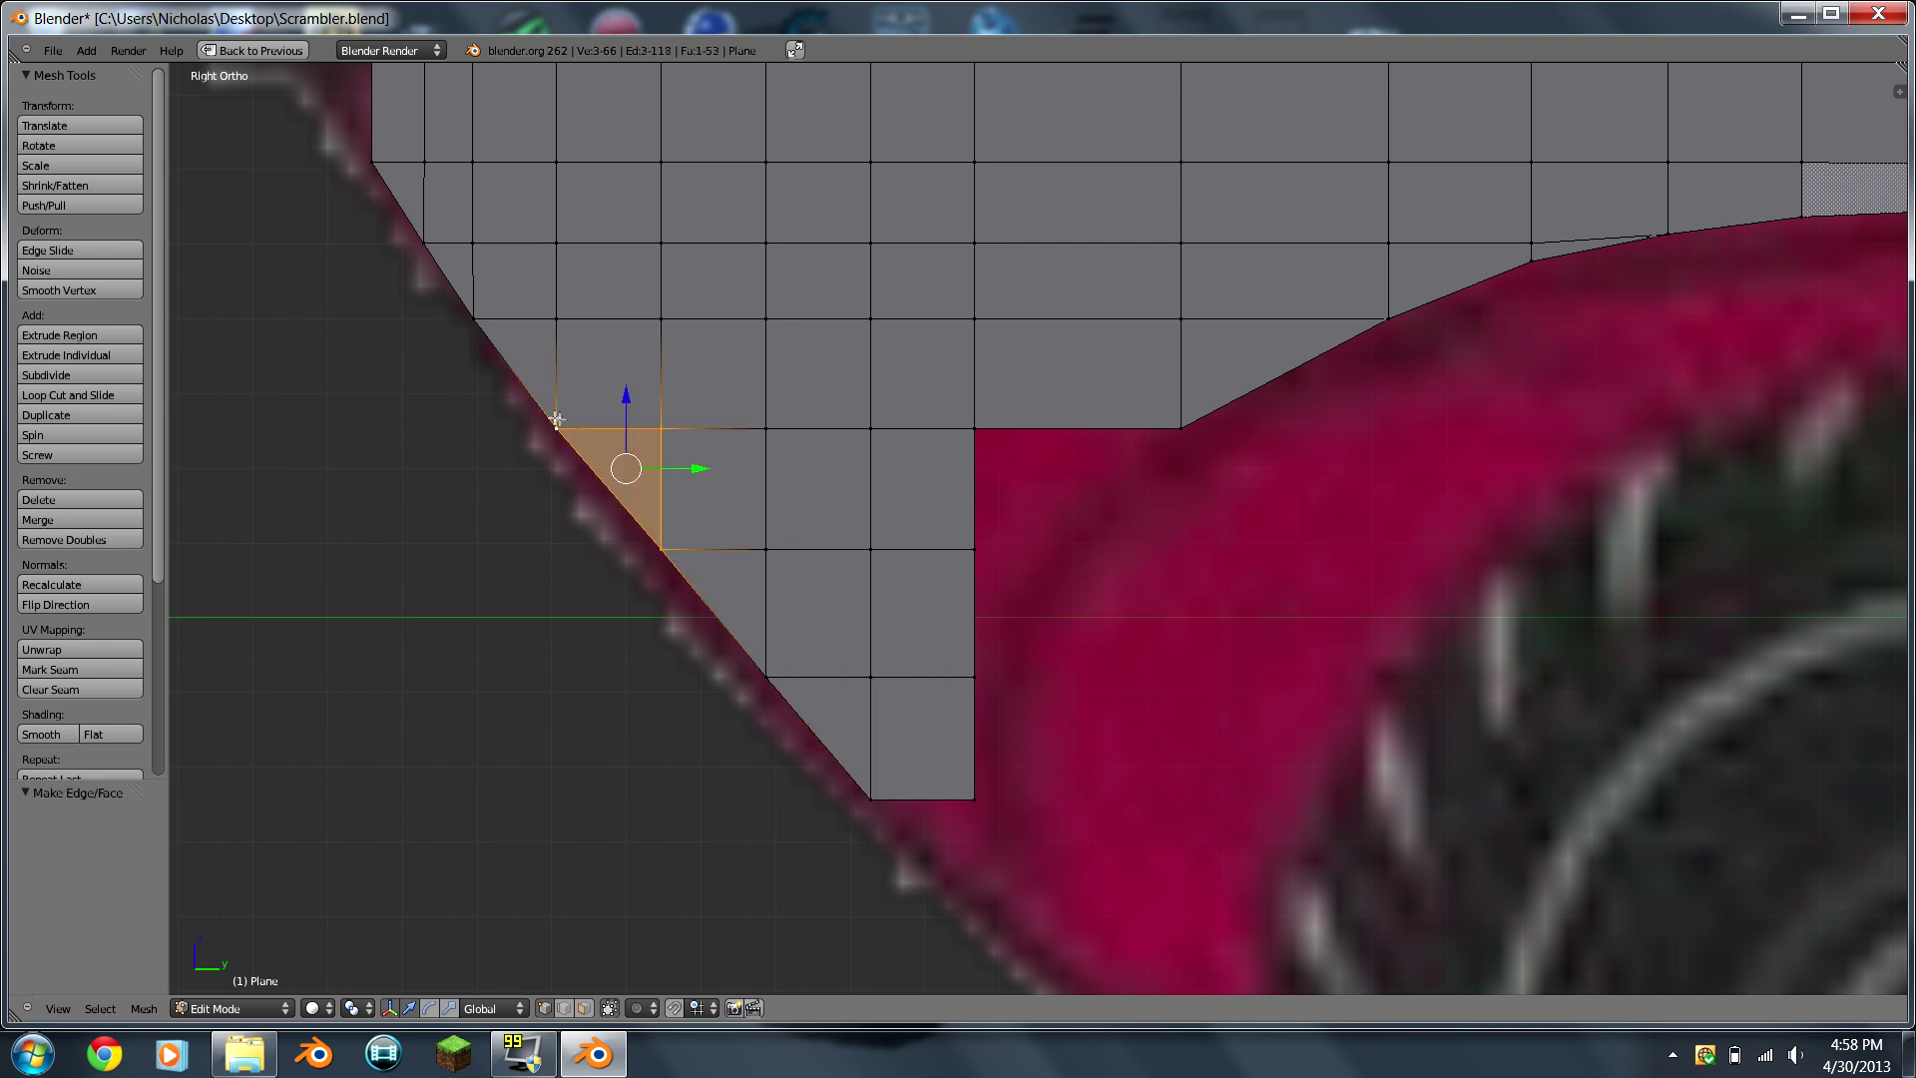
Step: Extrude the two middle vertices on the rear edge of the downward section about 0.022 along Y toward the wheel
scroll(1003, 544, down, 6)
scroll(1009, 562, up, 5)
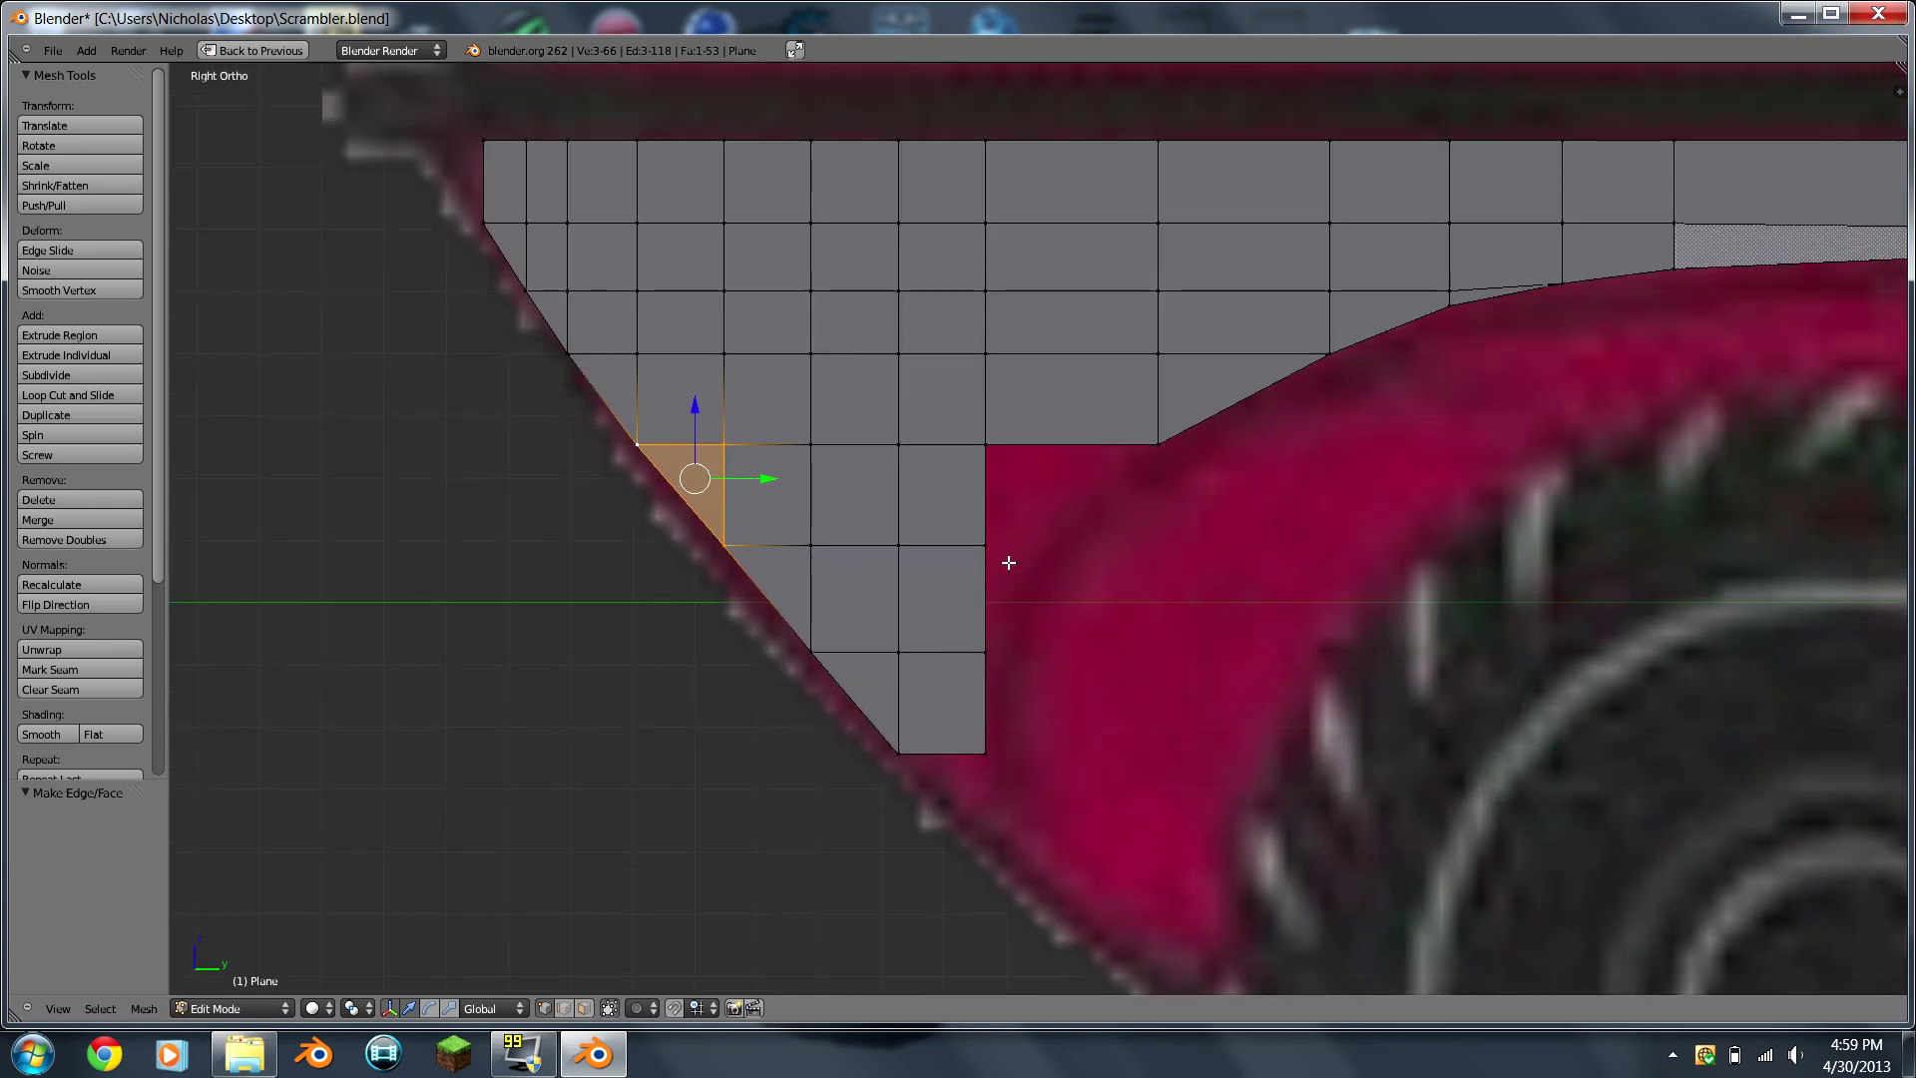
scroll(999, 606, up, 2)
right_click(962, 552)
shift+right_click(963, 706)
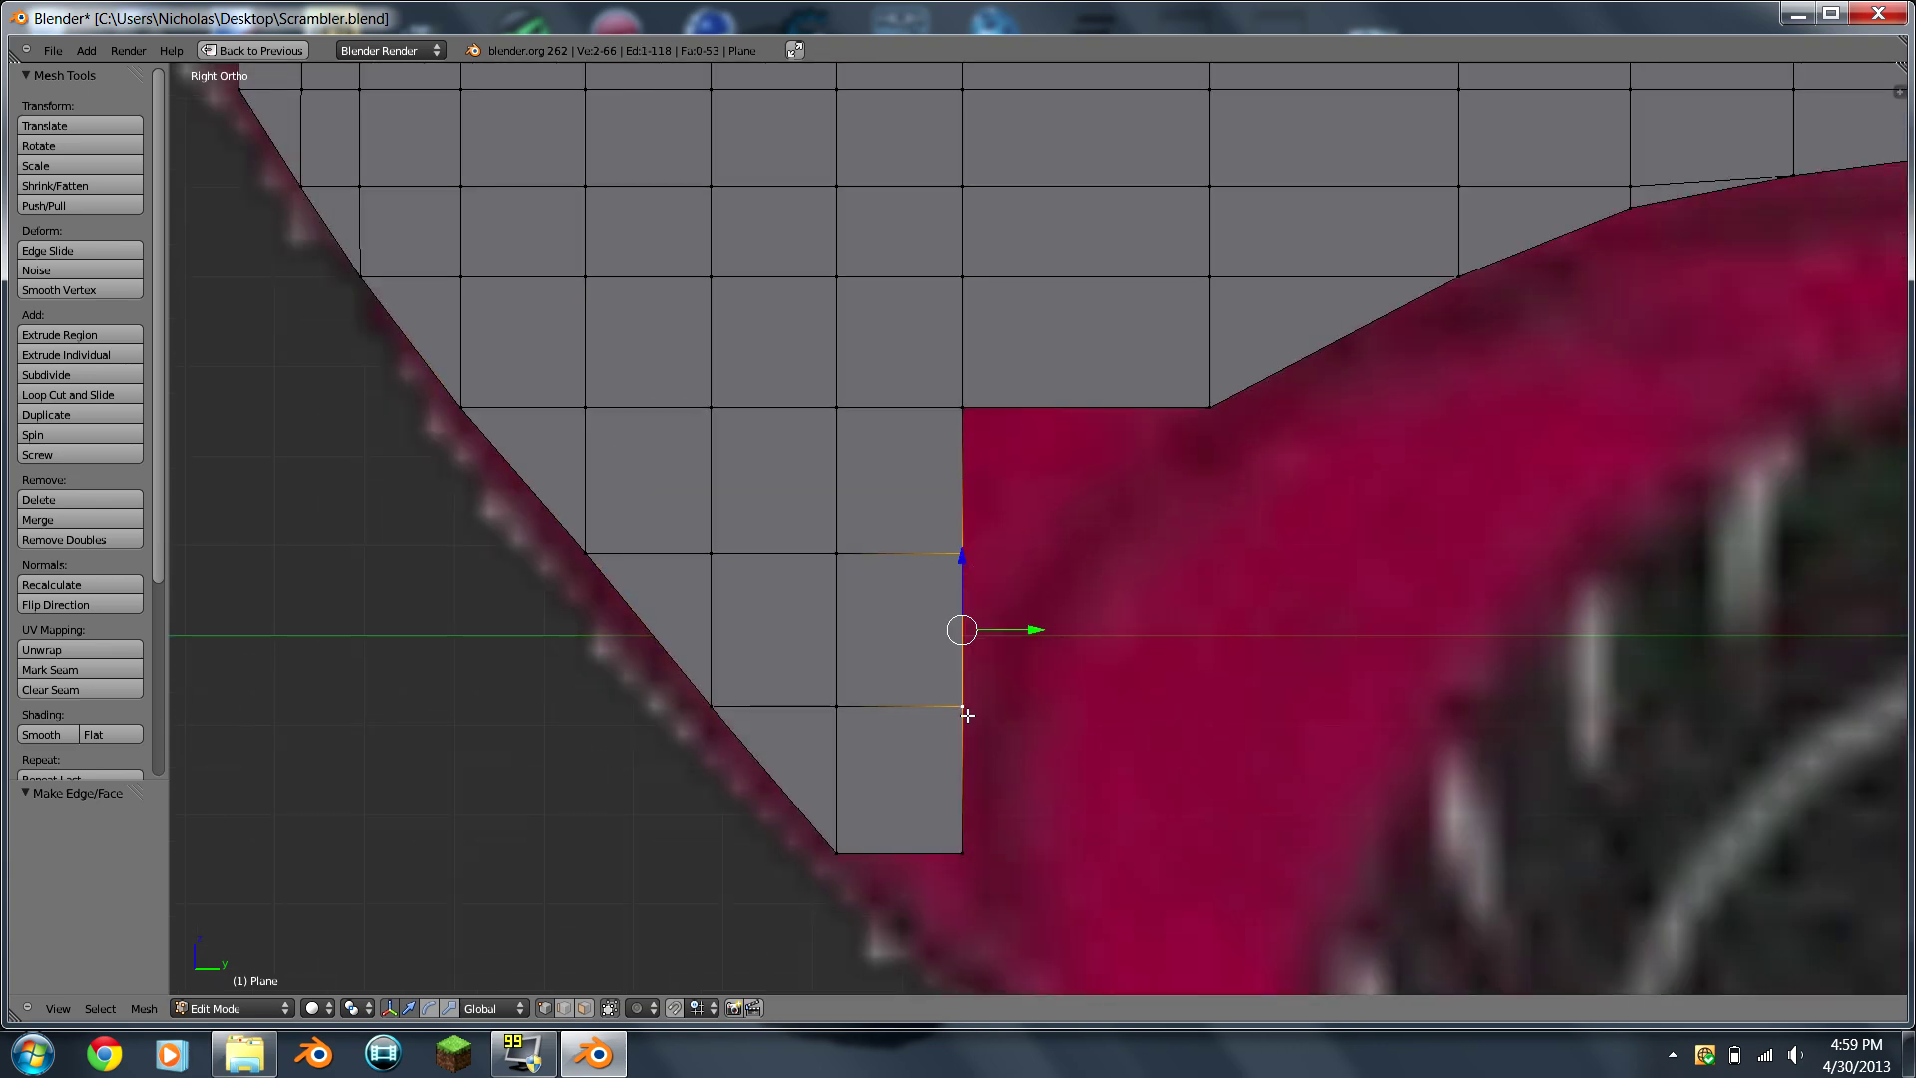
key(e)
key(y)
click(988, 705)
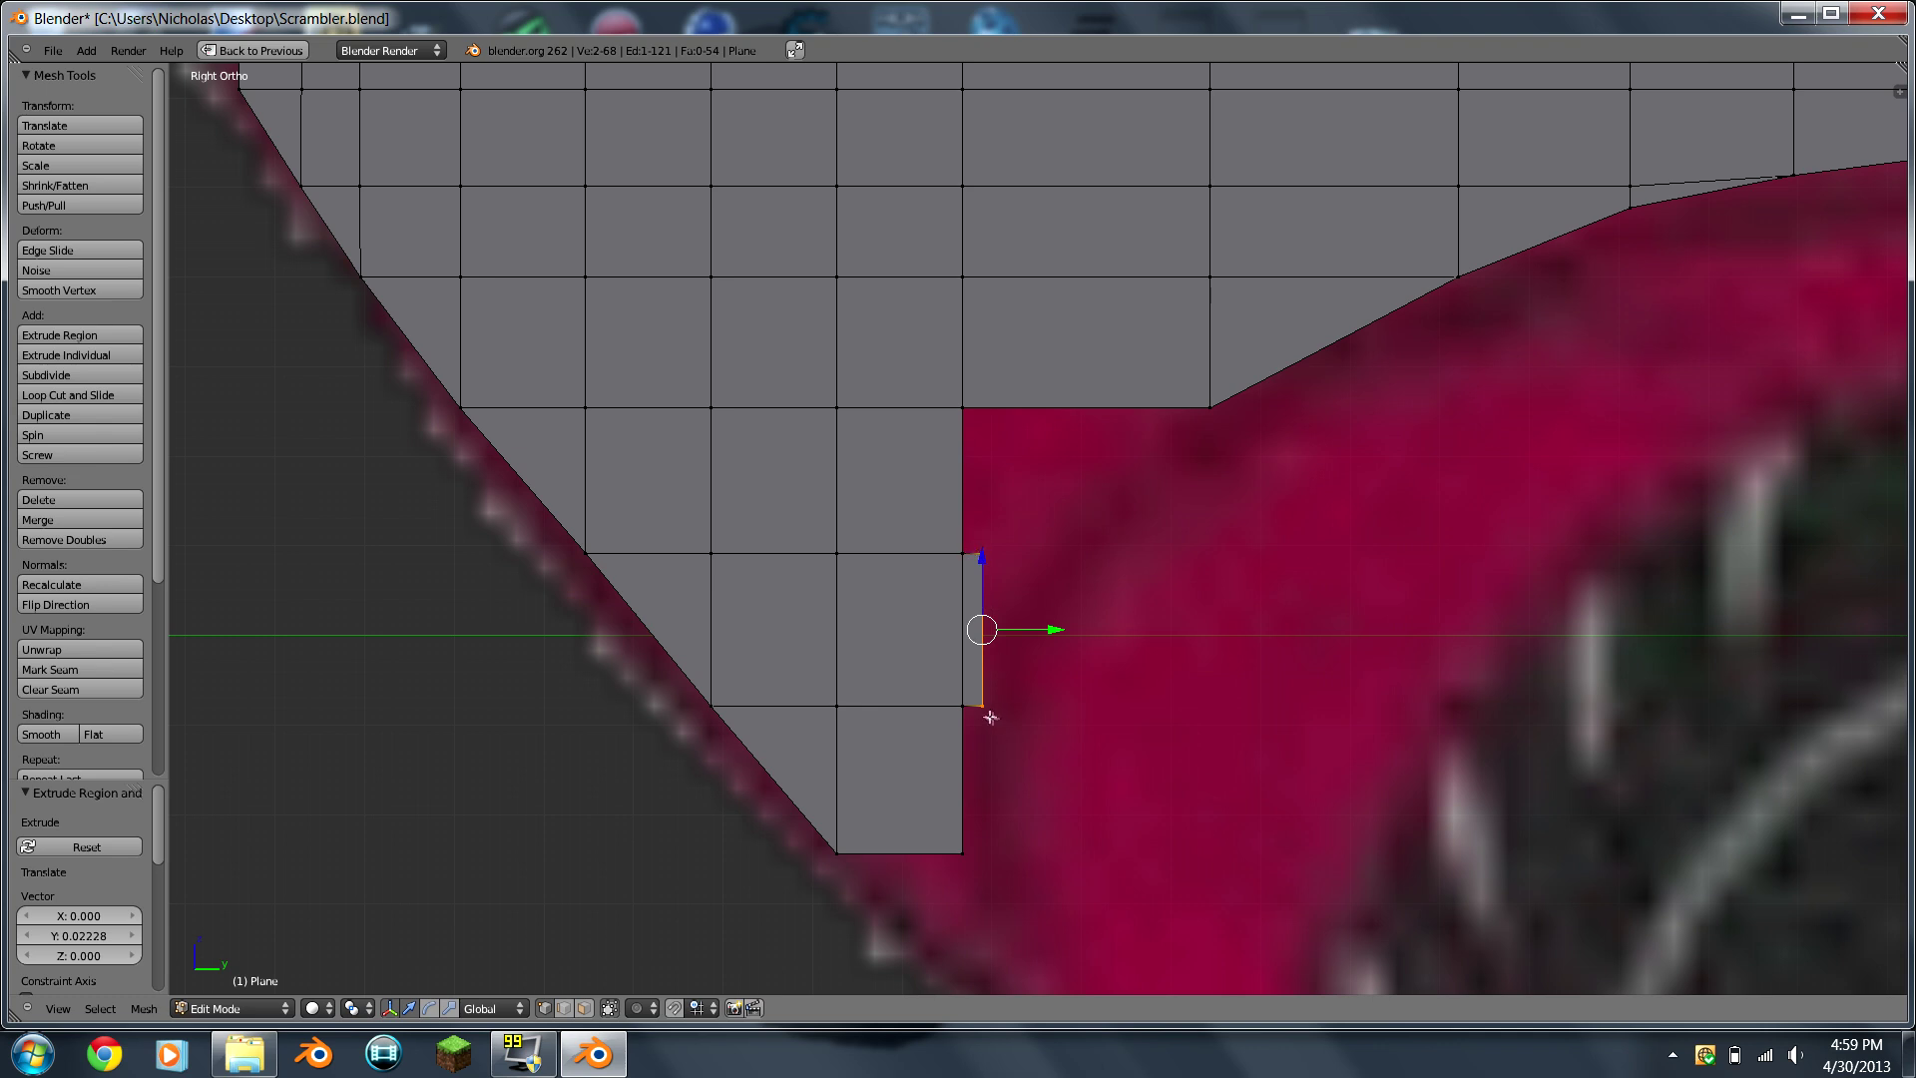
Step: Fill the triangular gap beneath the narrow new face on the downward section's rear edge
shift+right_click(964, 851)
shift+right_click(962, 706)
key(f)
scroll(949, 581, up, 3)
right_click(947, 571)
scroll(960, 611, down, 6)
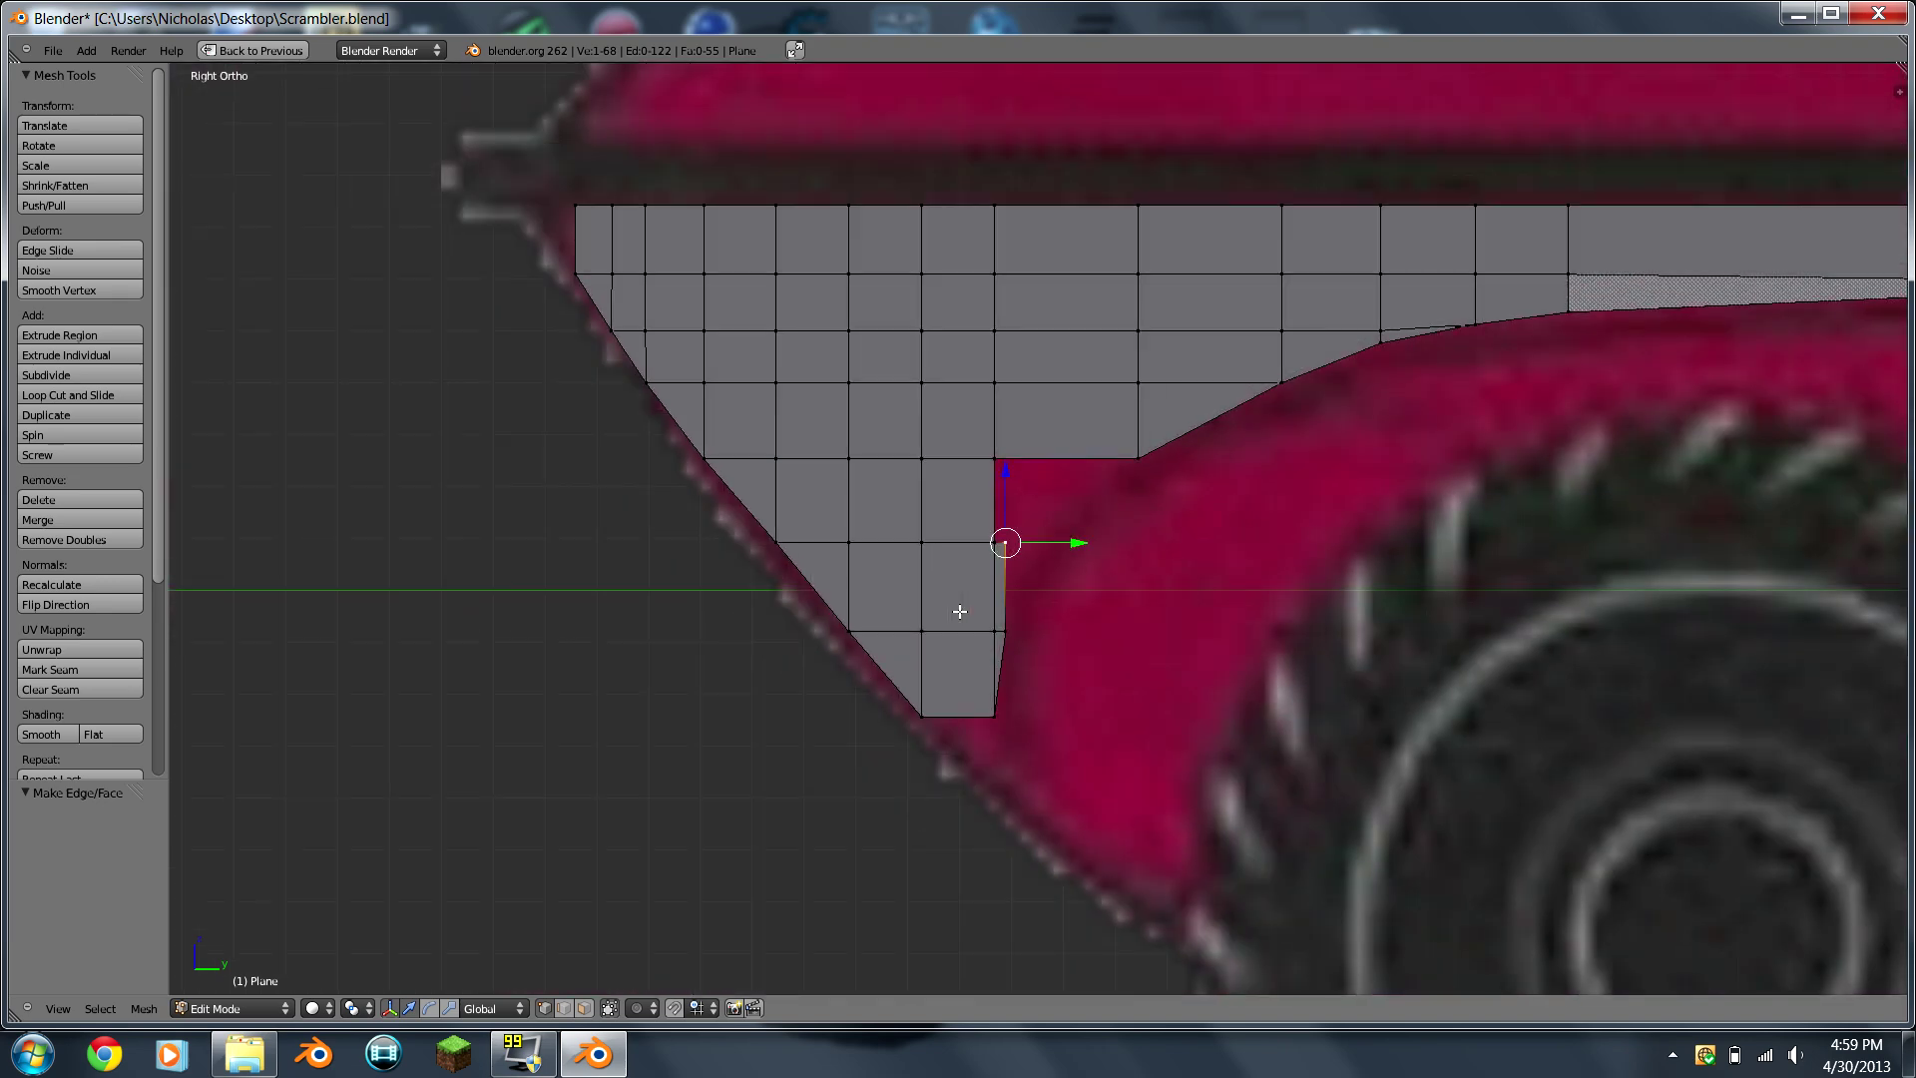
Step: Add a vertical loop cut in the column above the wheel-arch notch, slid into line with the narrow face's rear edge
scroll(988, 549, up, 4)
scroll(999, 724, up, 2)
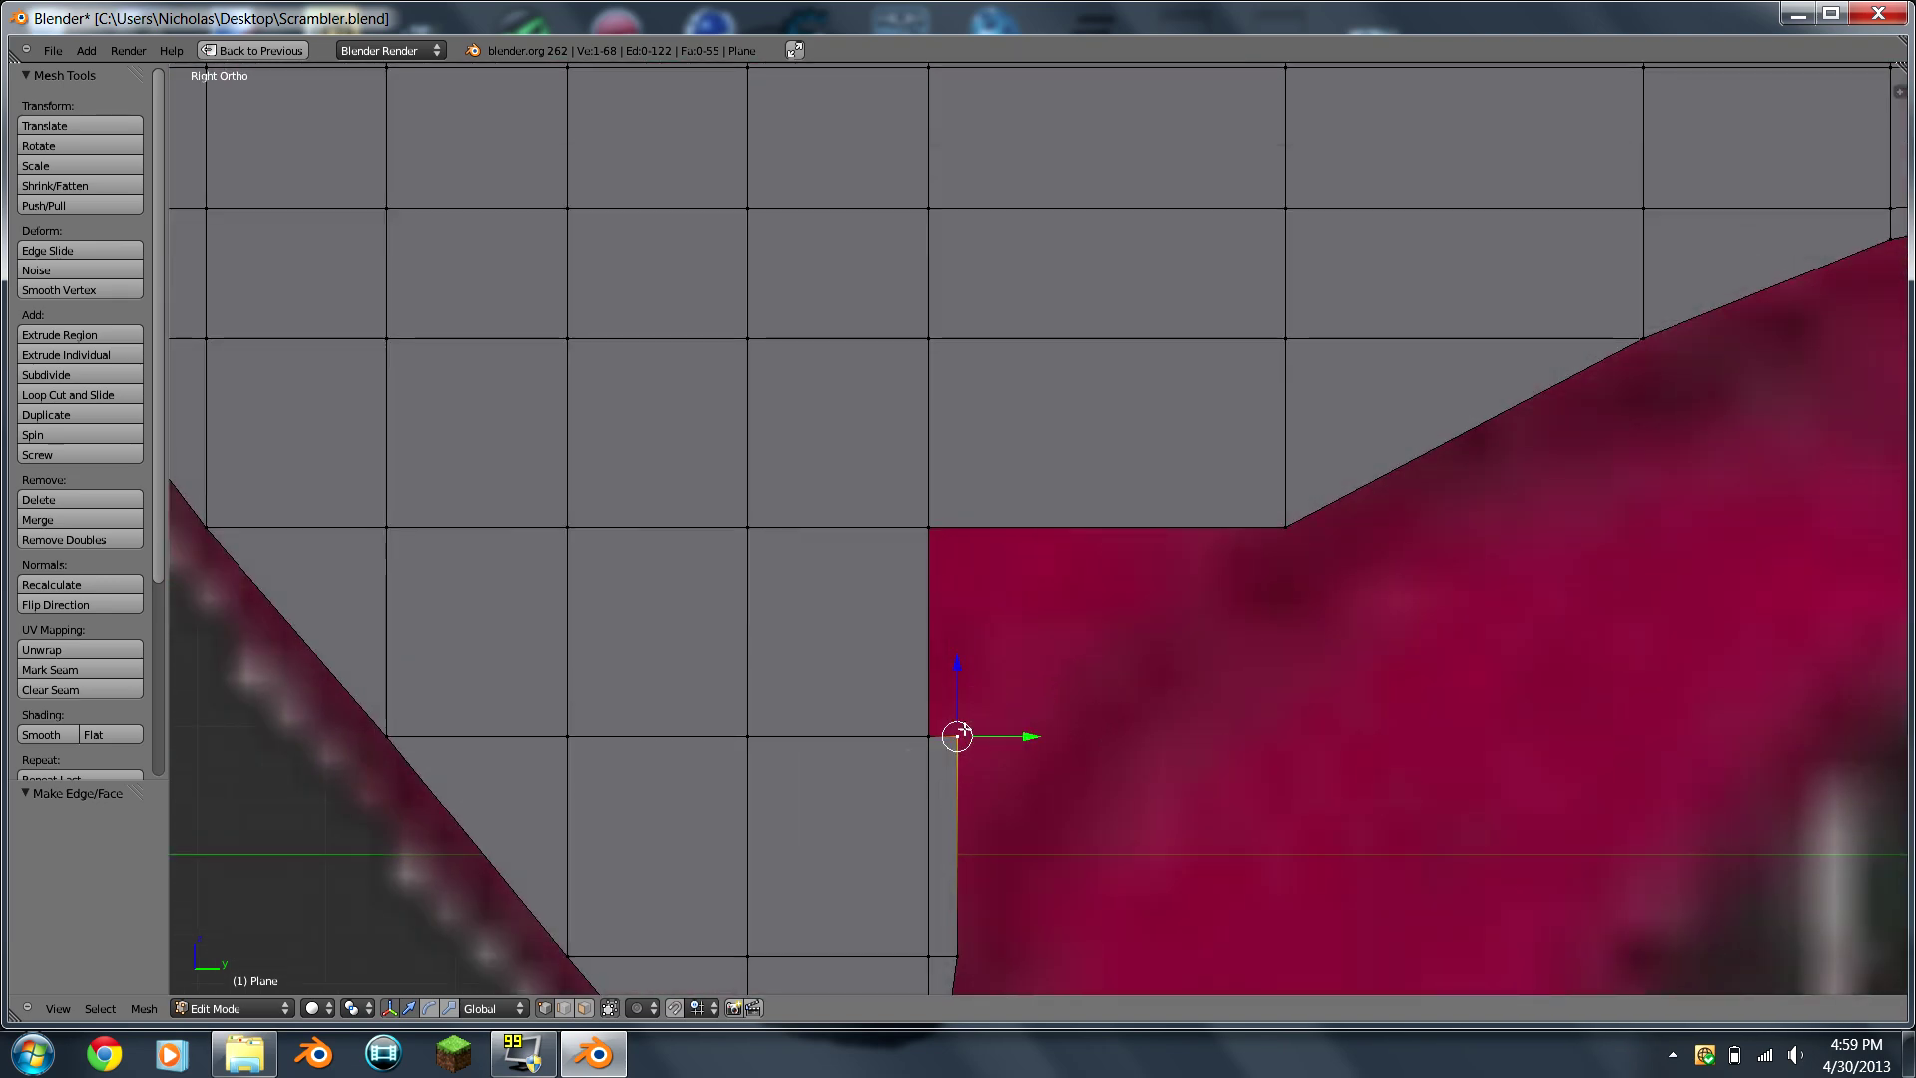
scroll(1027, 454, down, 4)
scroll(1027, 454, up, 4)
click(117, 392)
click(1056, 536)
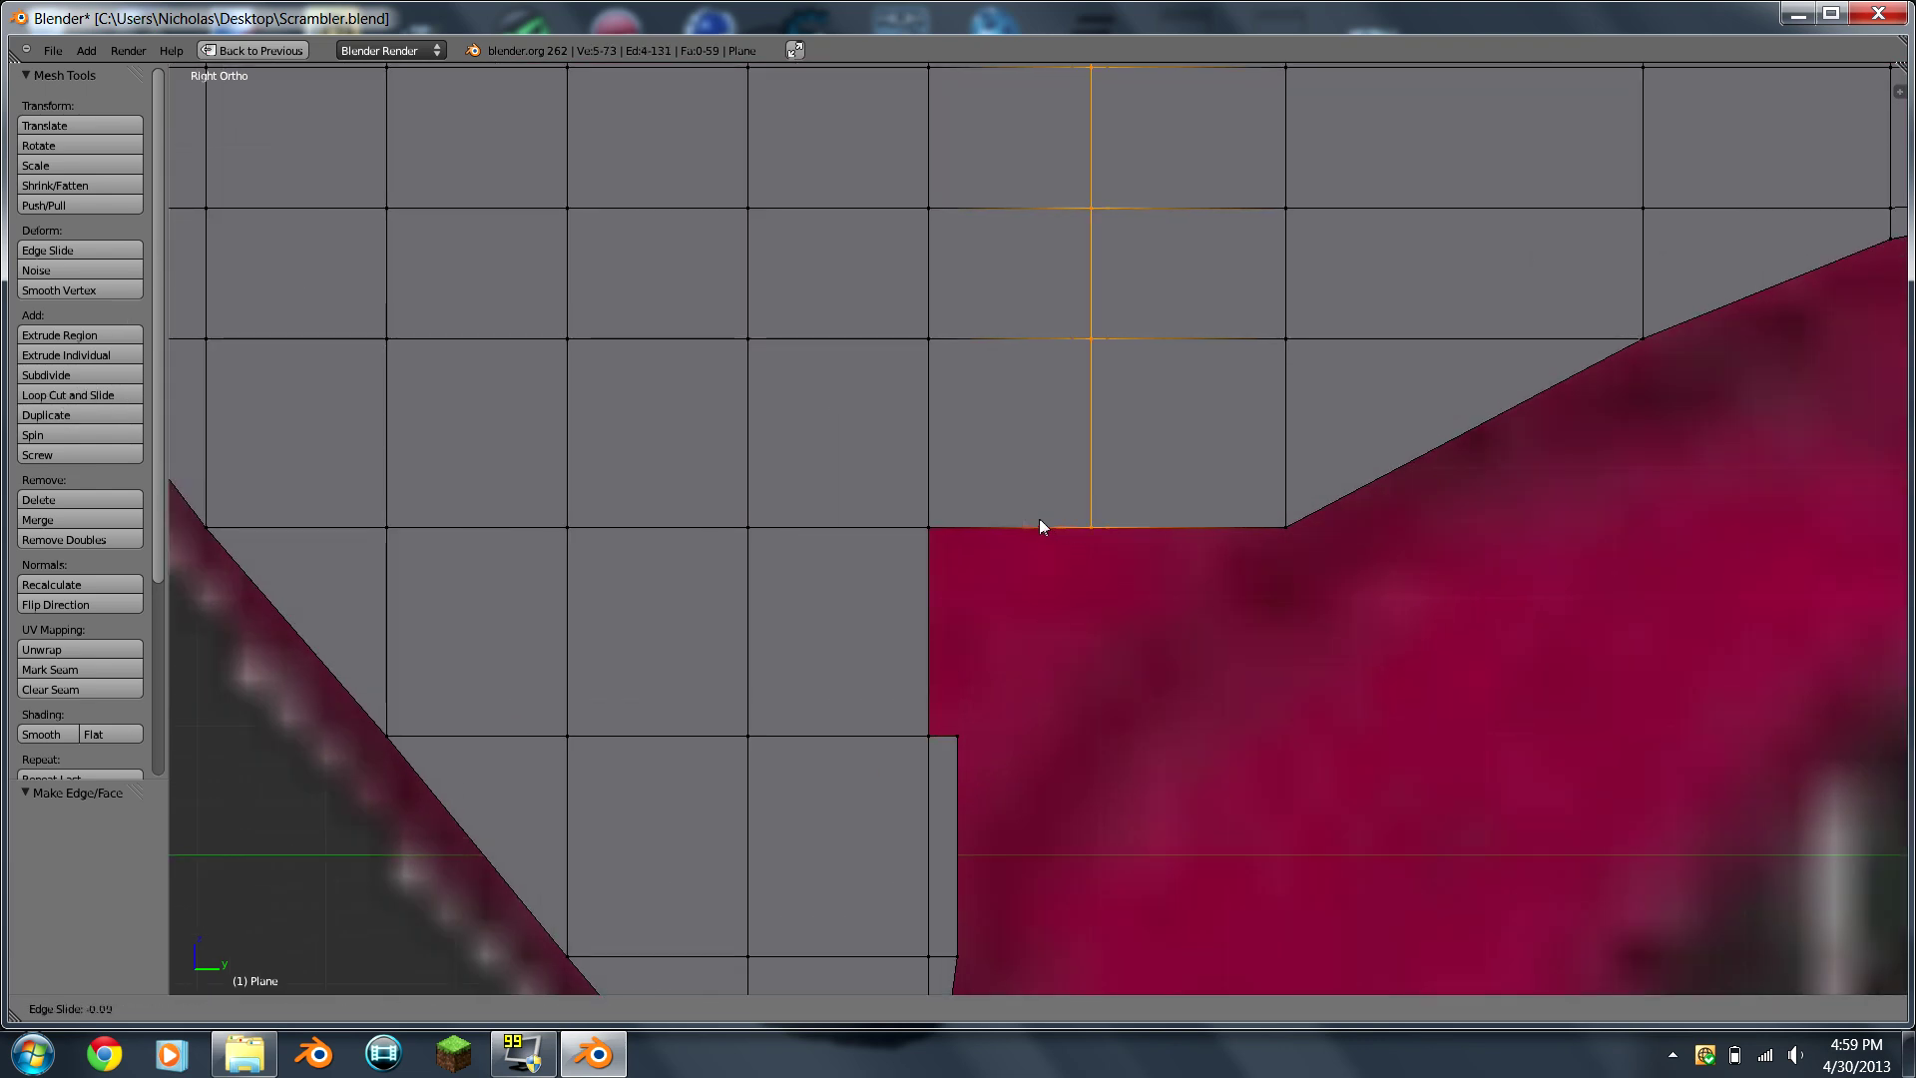
click(918, 502)
Step: Fill the narrow gap between the new cut and the downward section with a four-sided face
right_click(956, 527)
shift+right_click(956, 735)
shift+right_click(929, 735)
shift+right_click(919, 525)
key(f)
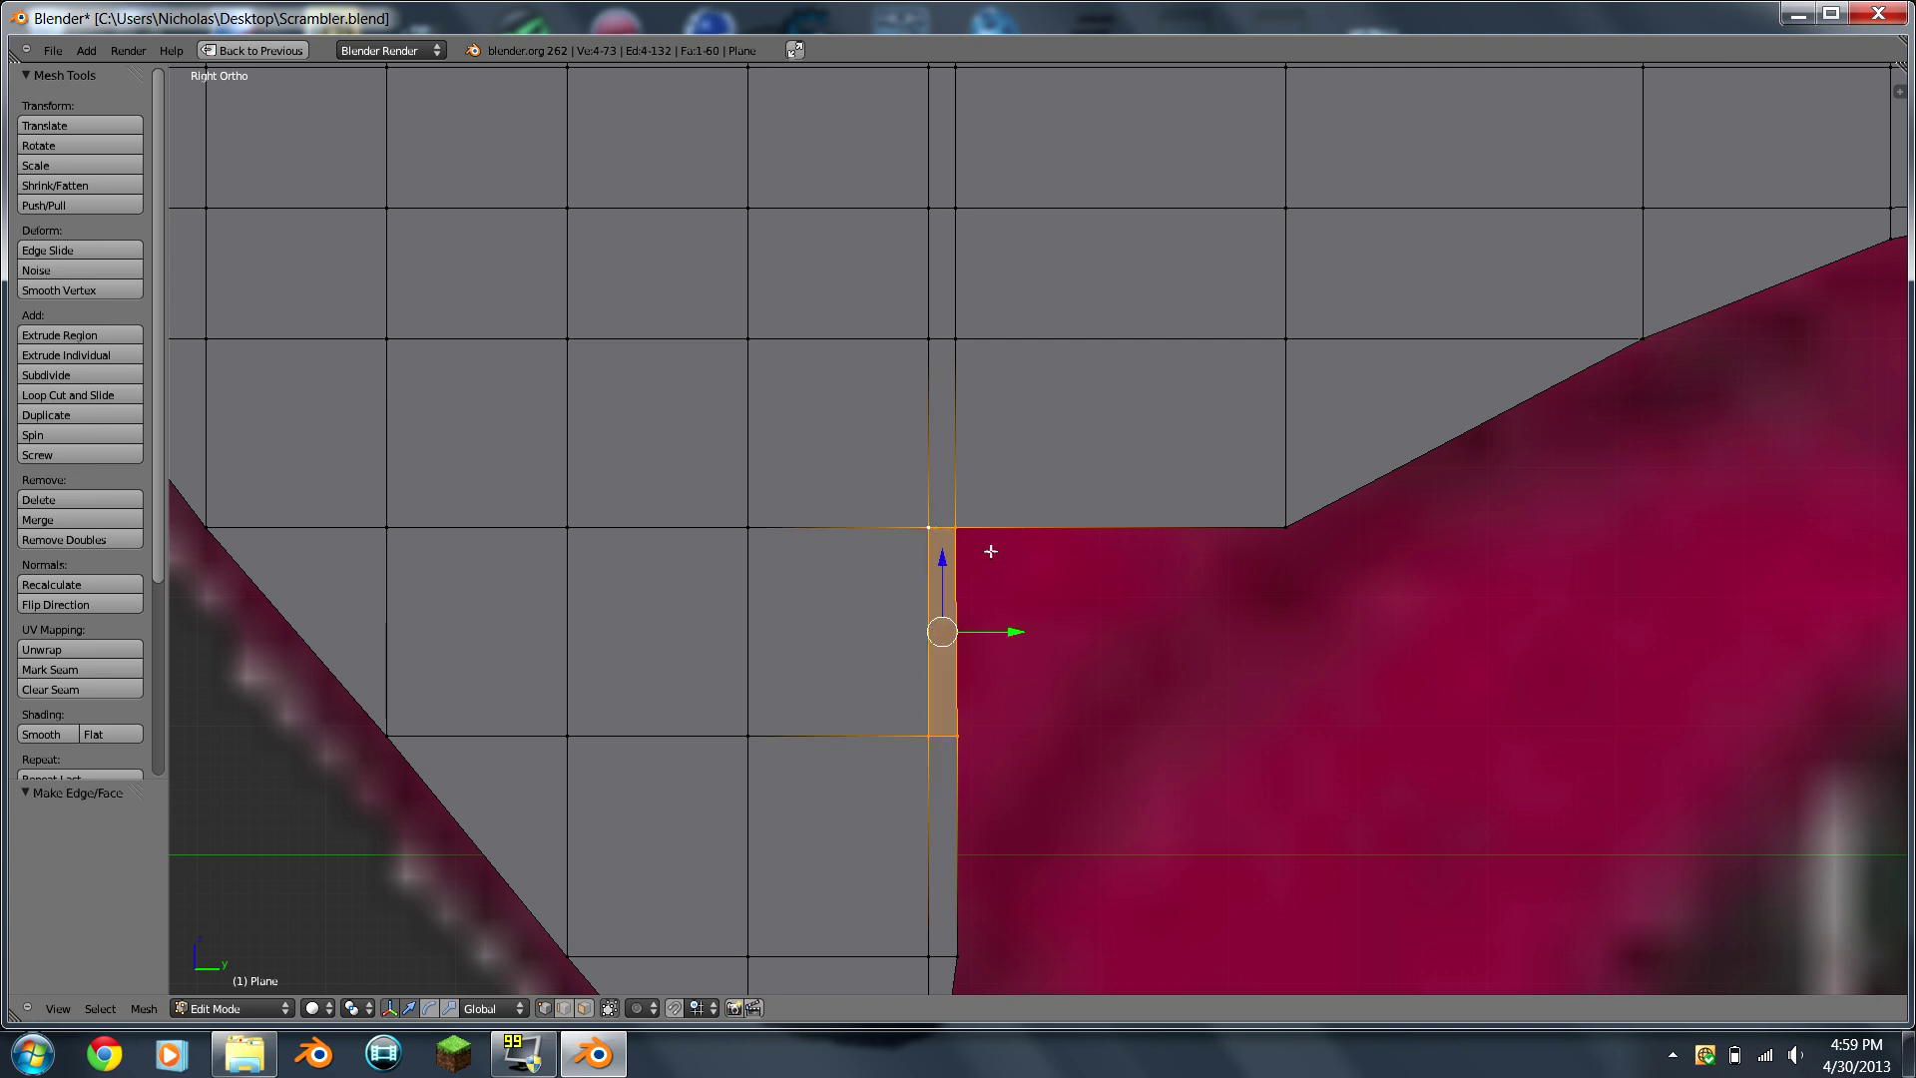
Step: Try extruding the narrow face's lower rear vertex about 0.081 along Y and filling a four-sided face up to the wheel-arch corner
right_click(956, 709)
key(e)
key(y)
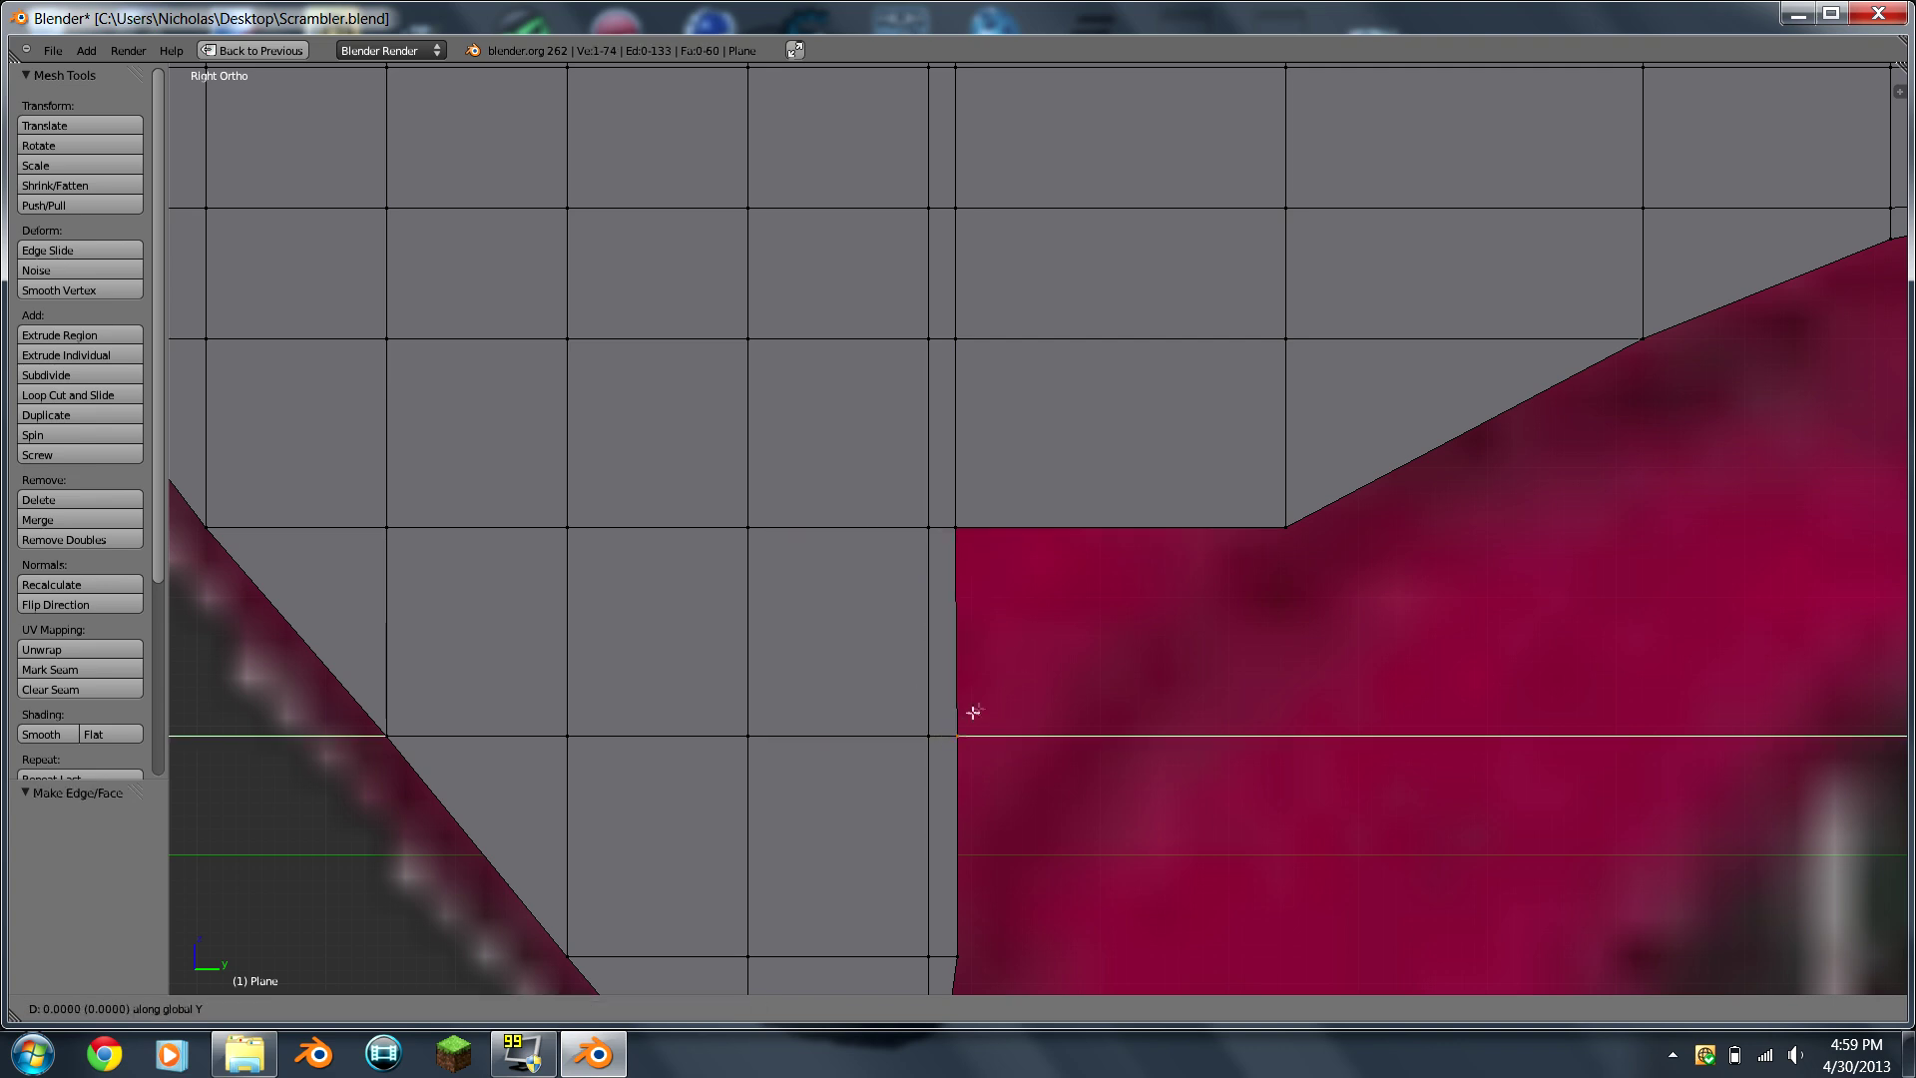
click(1070, 684)
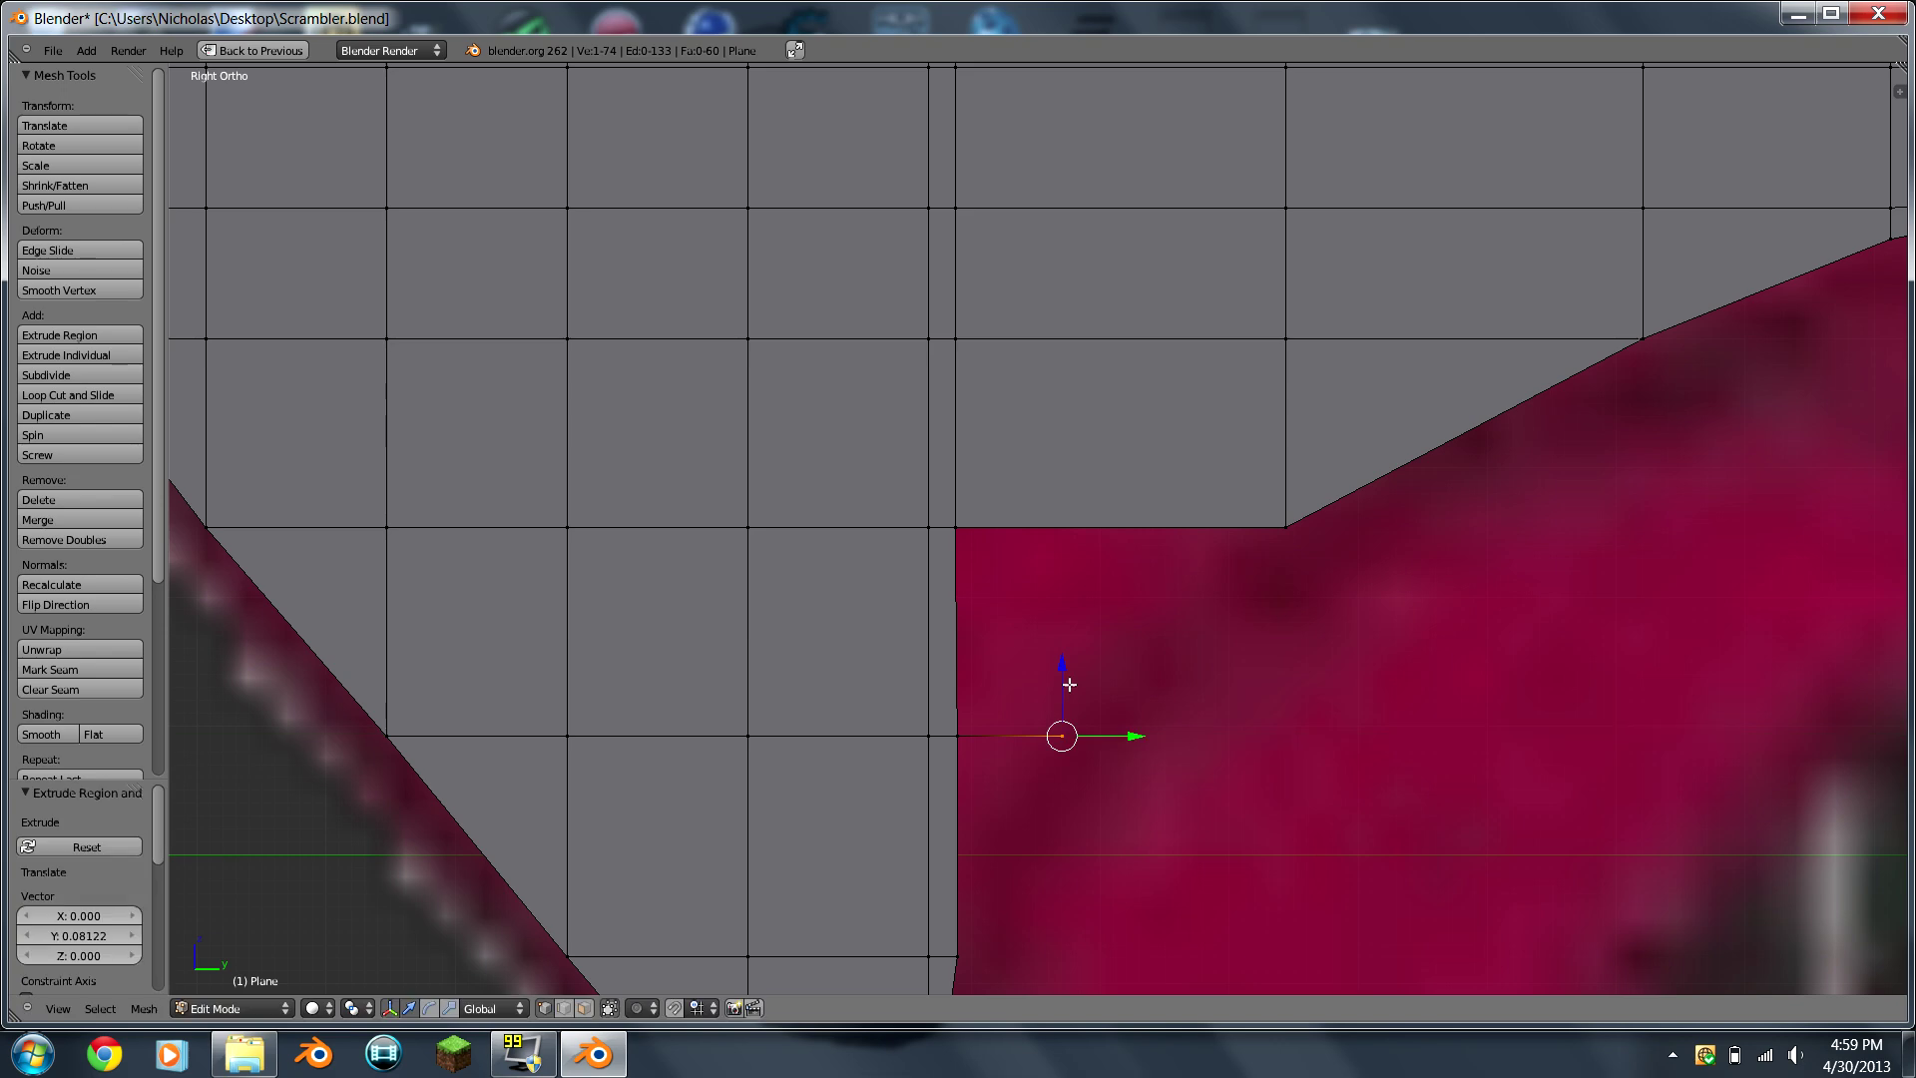
shift+right_click(1276, 532)
shift+right_click(971, 526)
shift+right_click(967, 733)
key(f)
scroll(967, 734, down, 5)
scroll(967, 733, up, 5)
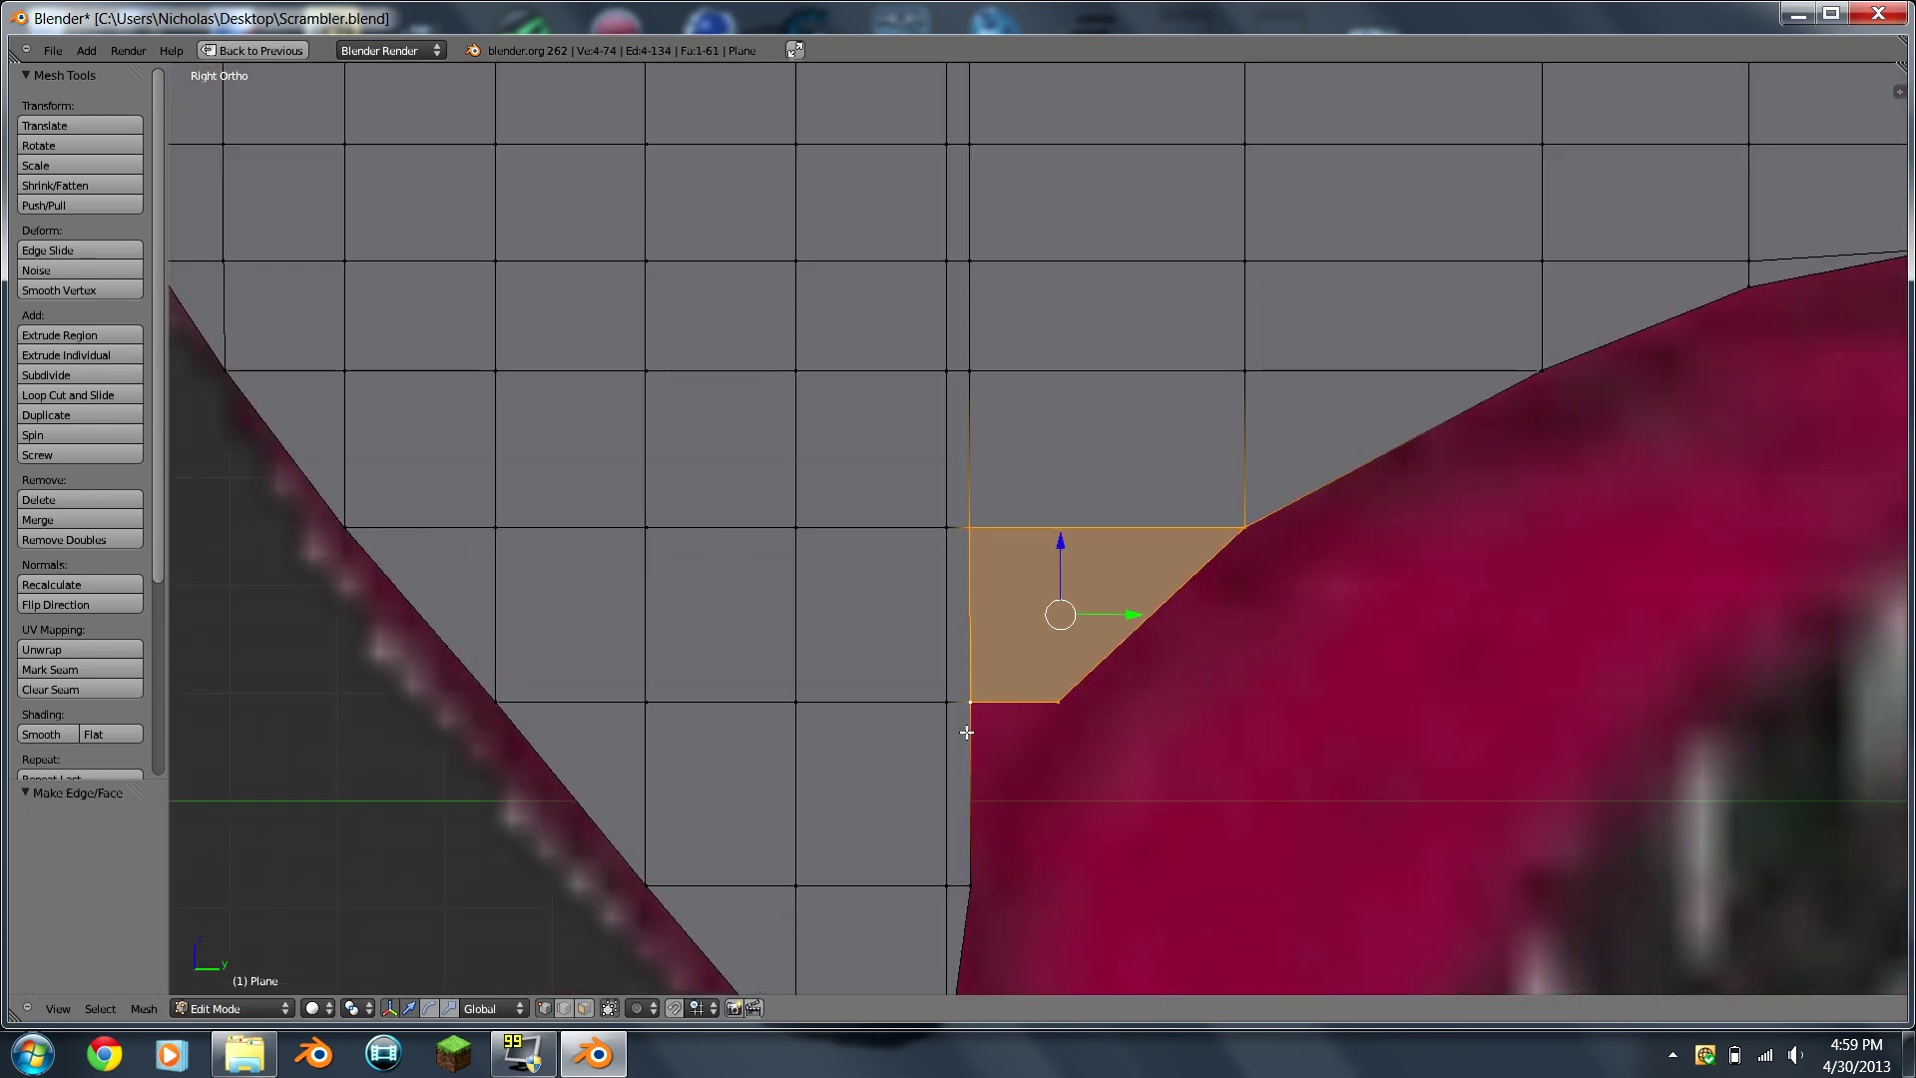
Step: Delete only the new four-sided face in the wheel-arch notch, keeping its vertices and edges
key(Tab)
scroll(1118, 682, down, 2)
scroll(1118, 683, up, 3)
key(Tab)
scroll(1123, 668, down, 3)
key(Tab)
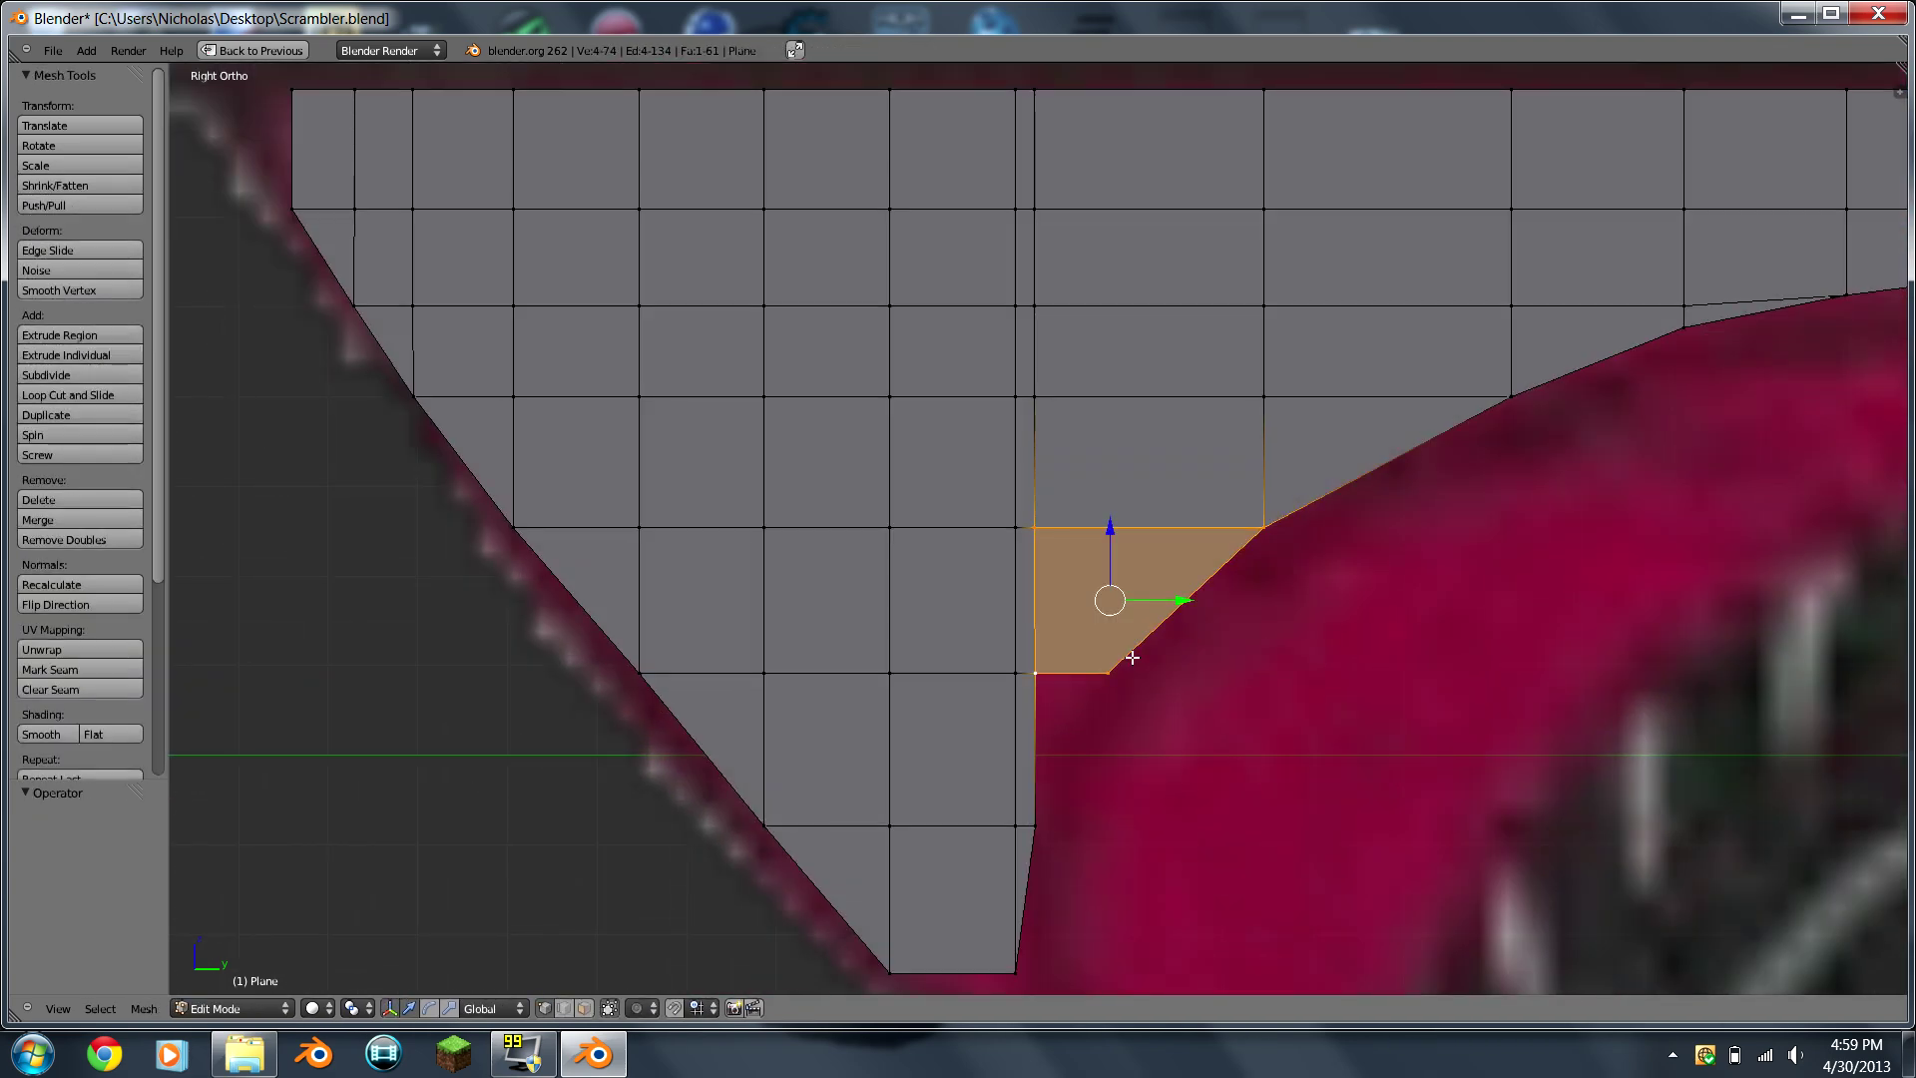
key(x)
click(1132, 657)
scroll(1240, 689, up, 1)
shift+middle_drag(1241, 688, 1057, 633)
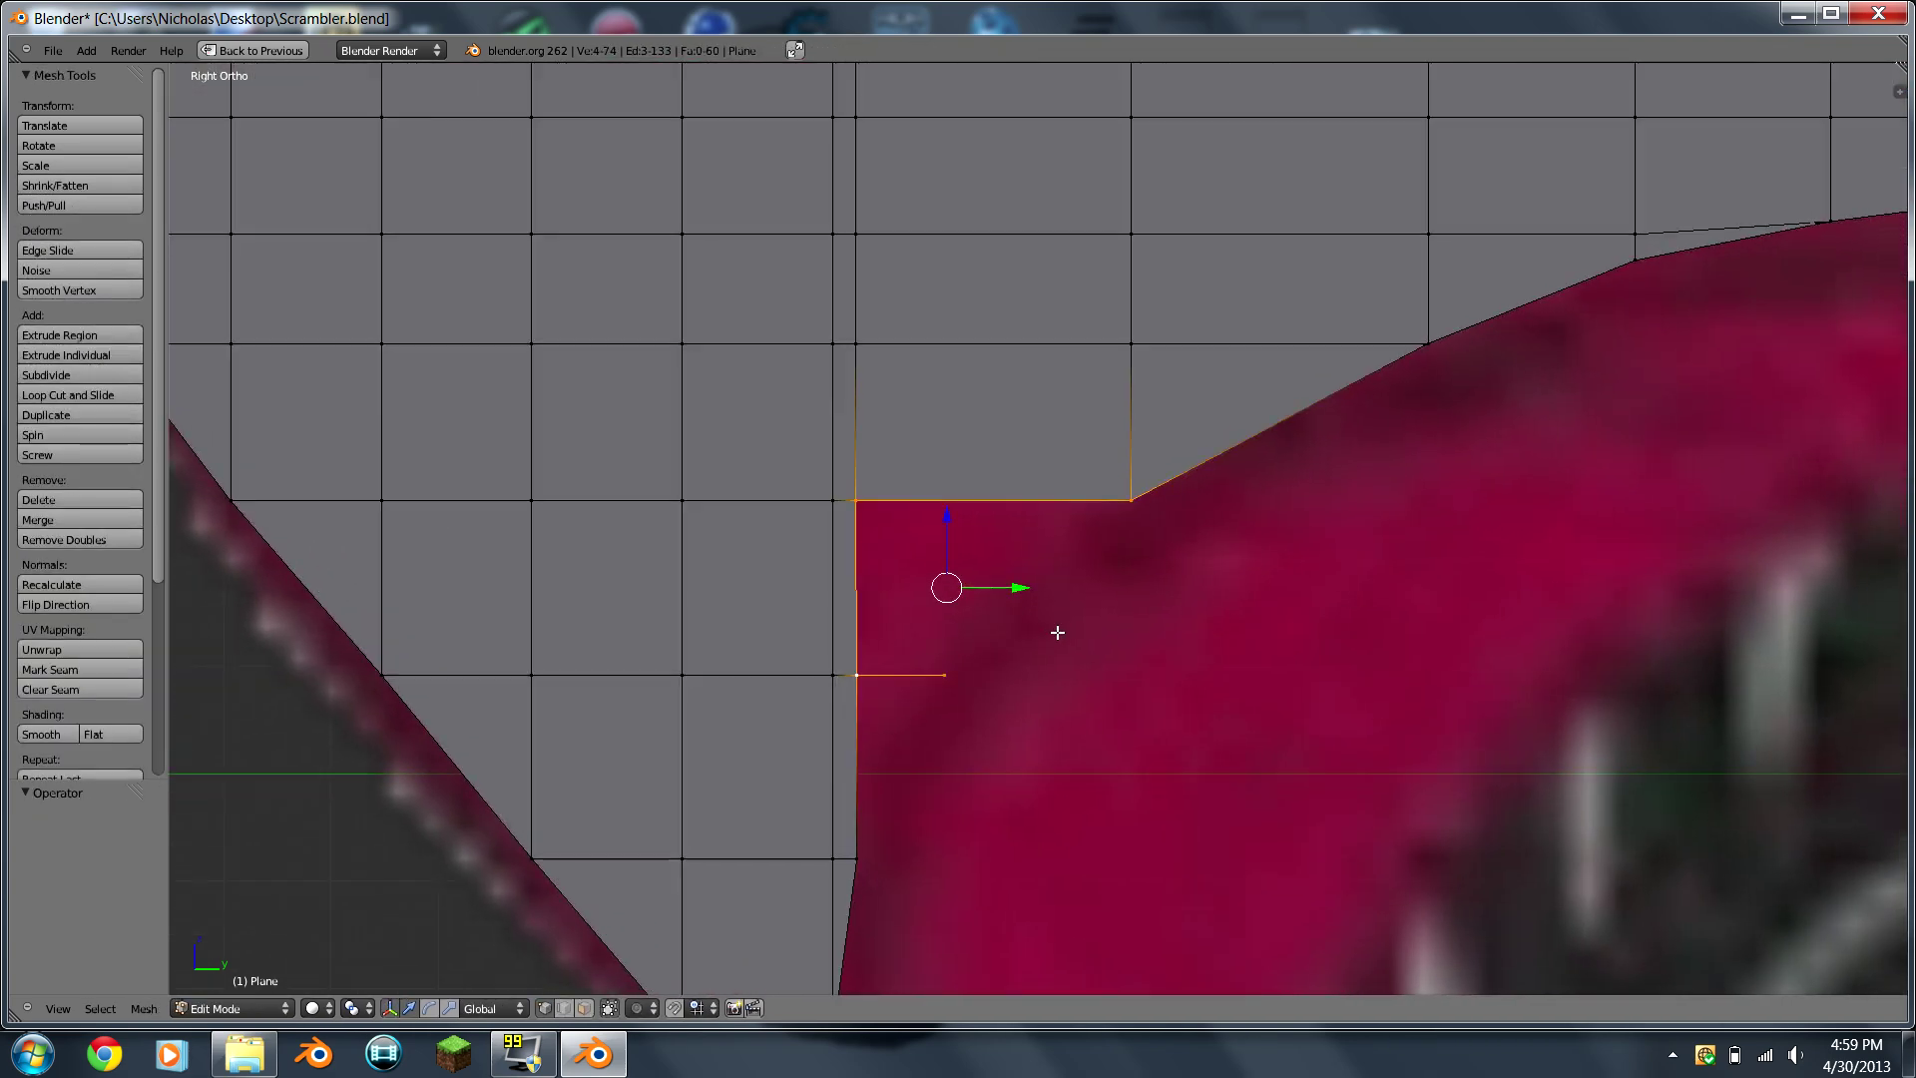
Step: Add a vertical loop cut near the middle of the column above the wheel-arch notch
scroll(957, 606, down, 1)
key(ctrl+r)
click(1006, 513)
click(1010, 516)
scroll(1011, 518, up, 2)
Step: Extrude the new cut's bottom vertex down along Z to the wheel-arch line and fill a triangle to the arch corner
right_click(1006, 505)
scroll(989, 494, up, 1)
key(e)
key(z)
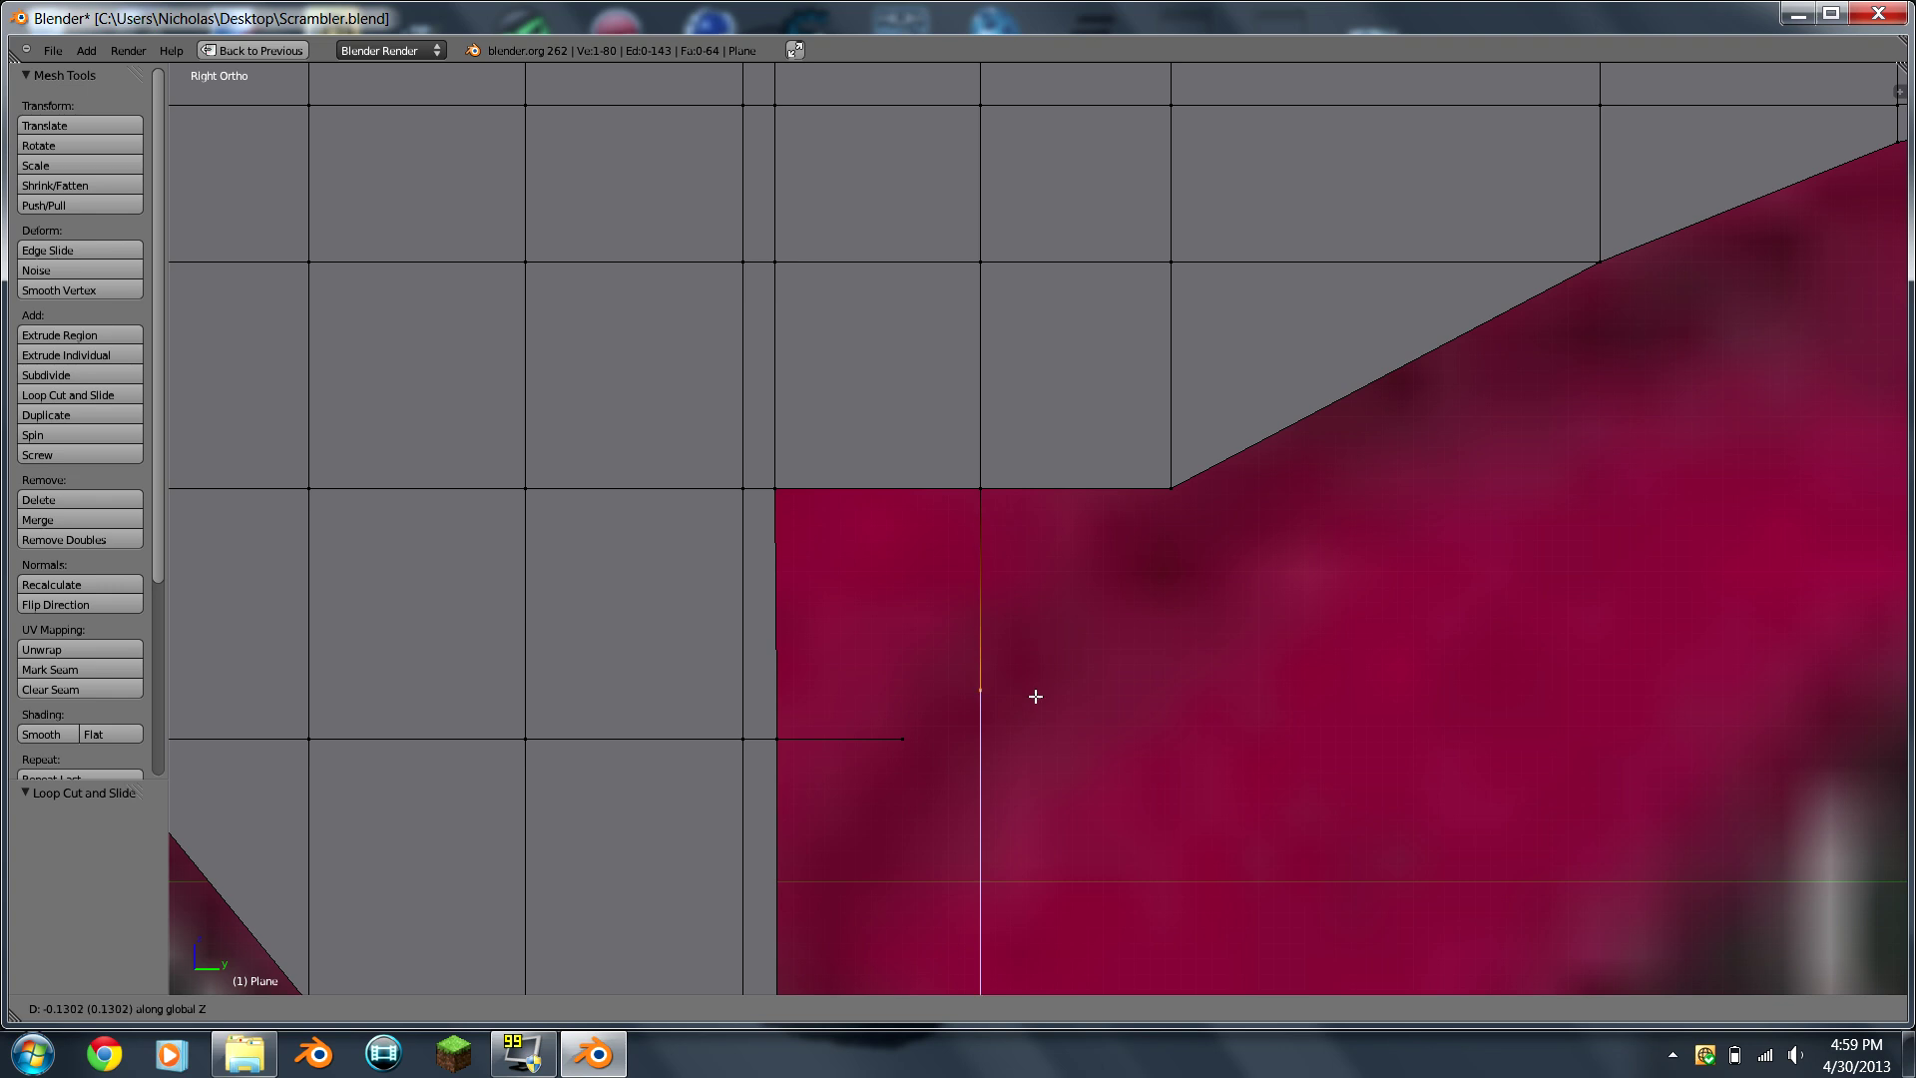
click(1030, 643)
shift+right_click(1172, 490)
key(f)
Step: Delete the loose vertex sticking out from the downward section's rear edge
right_click(980, 634)
shift+right_click(919, 730)
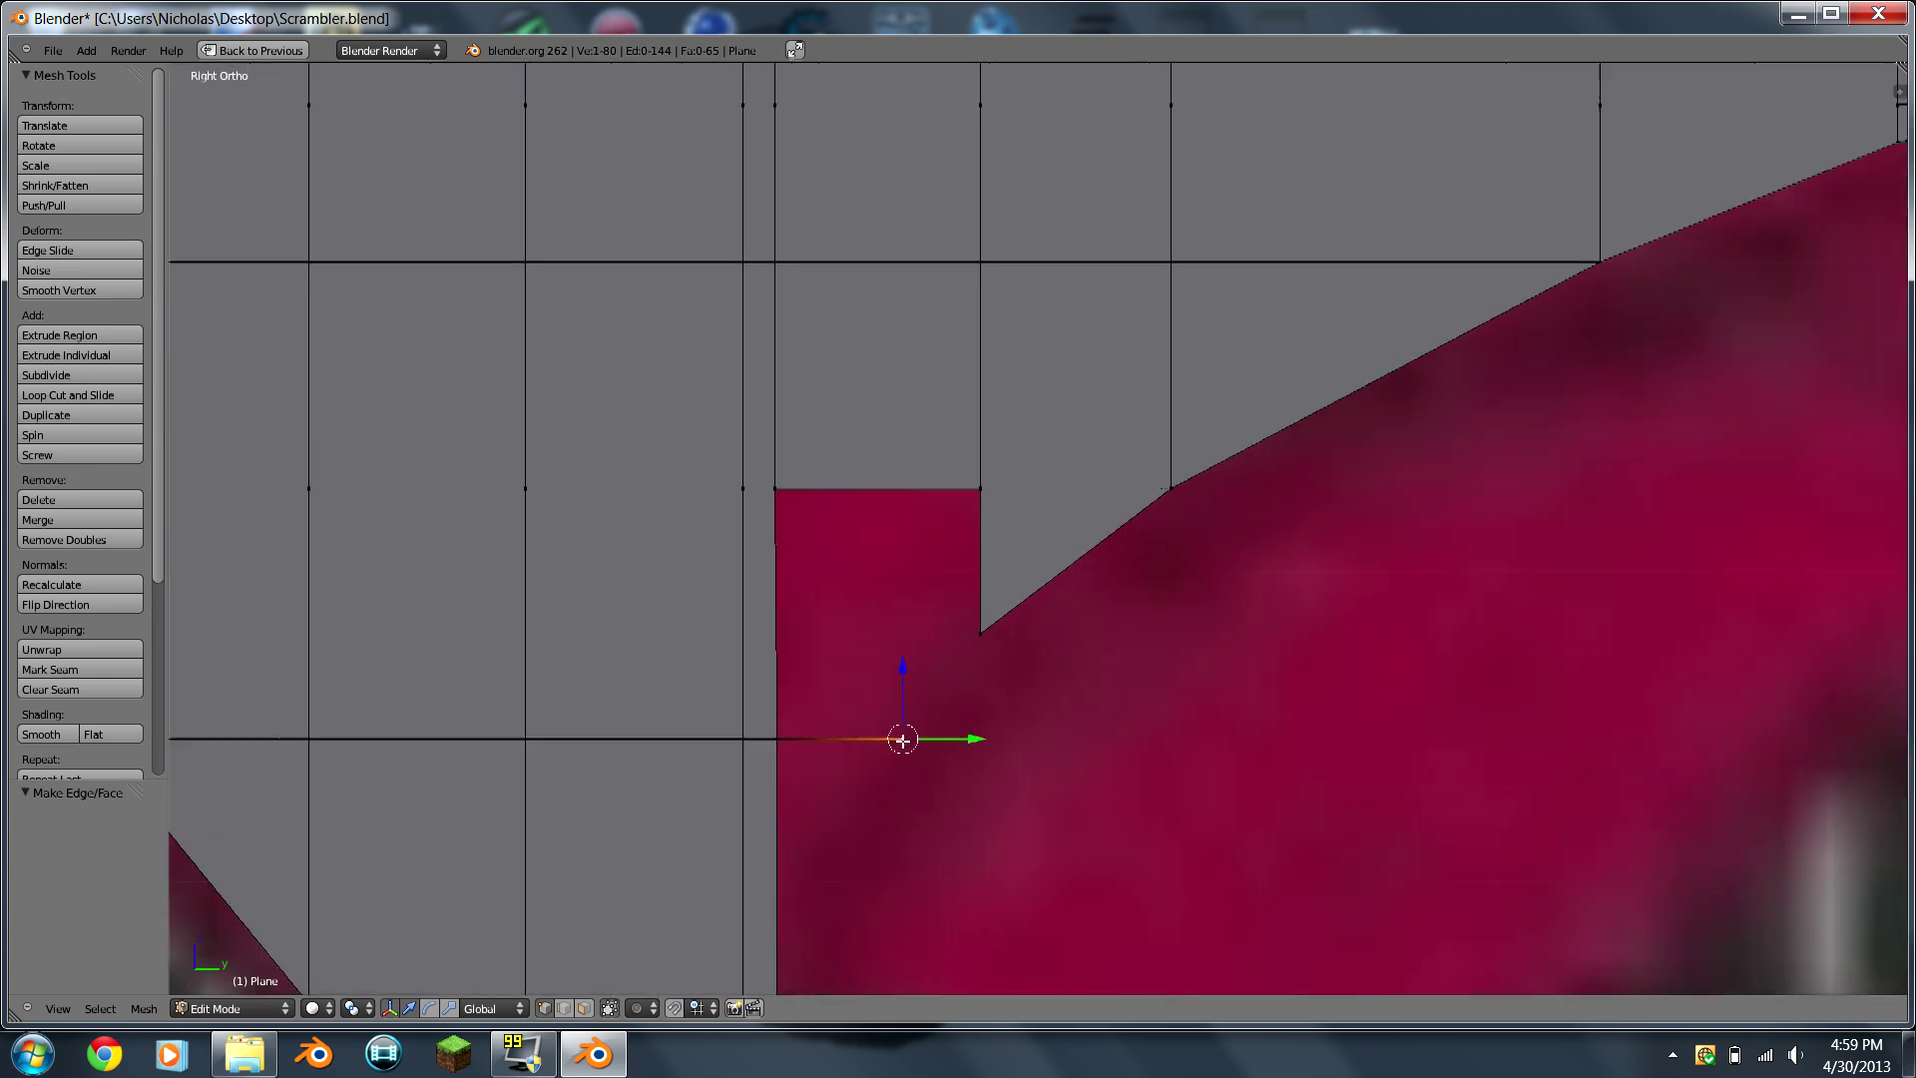
key(x)
click(899, 739)
scroll(902, 734, down, 4)
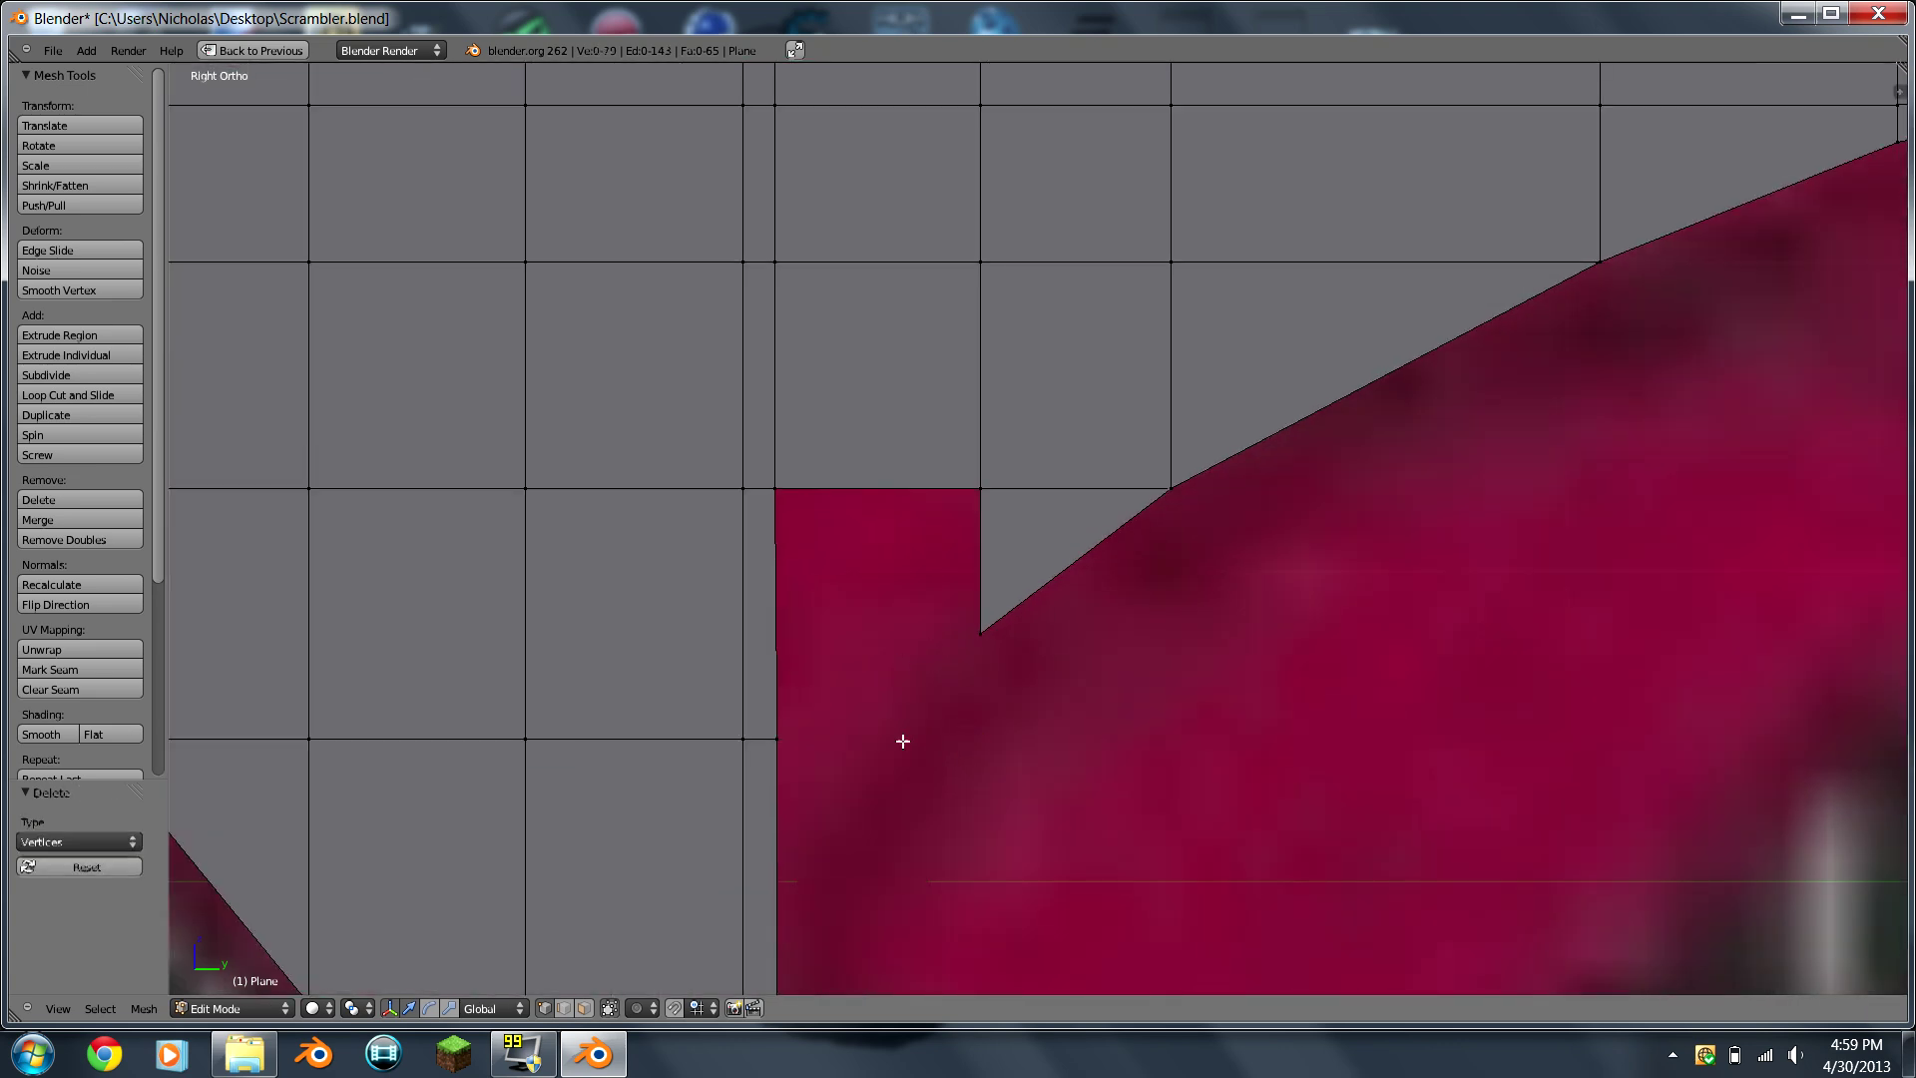
scroll(903, 733, up, 4)
scroll(916, 688, down, 1)
click(68, 396)
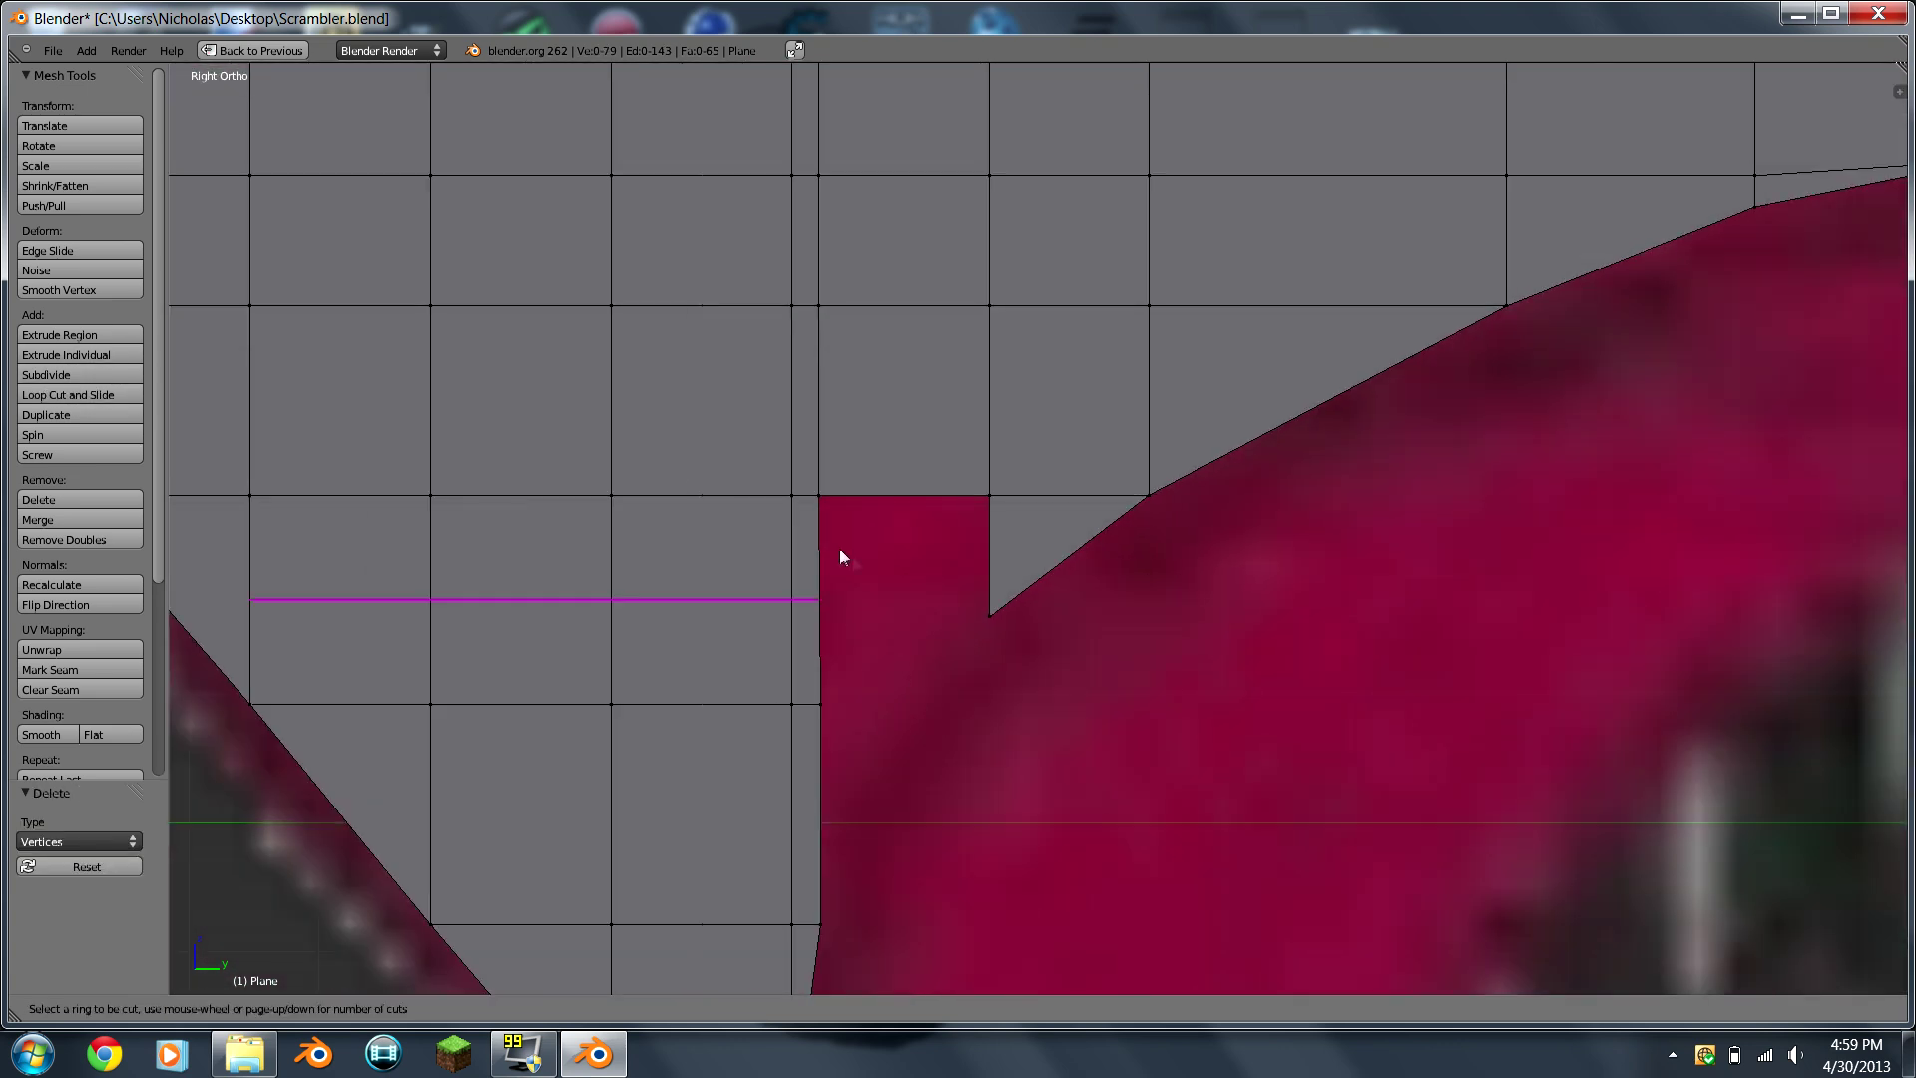
click(826, 605)
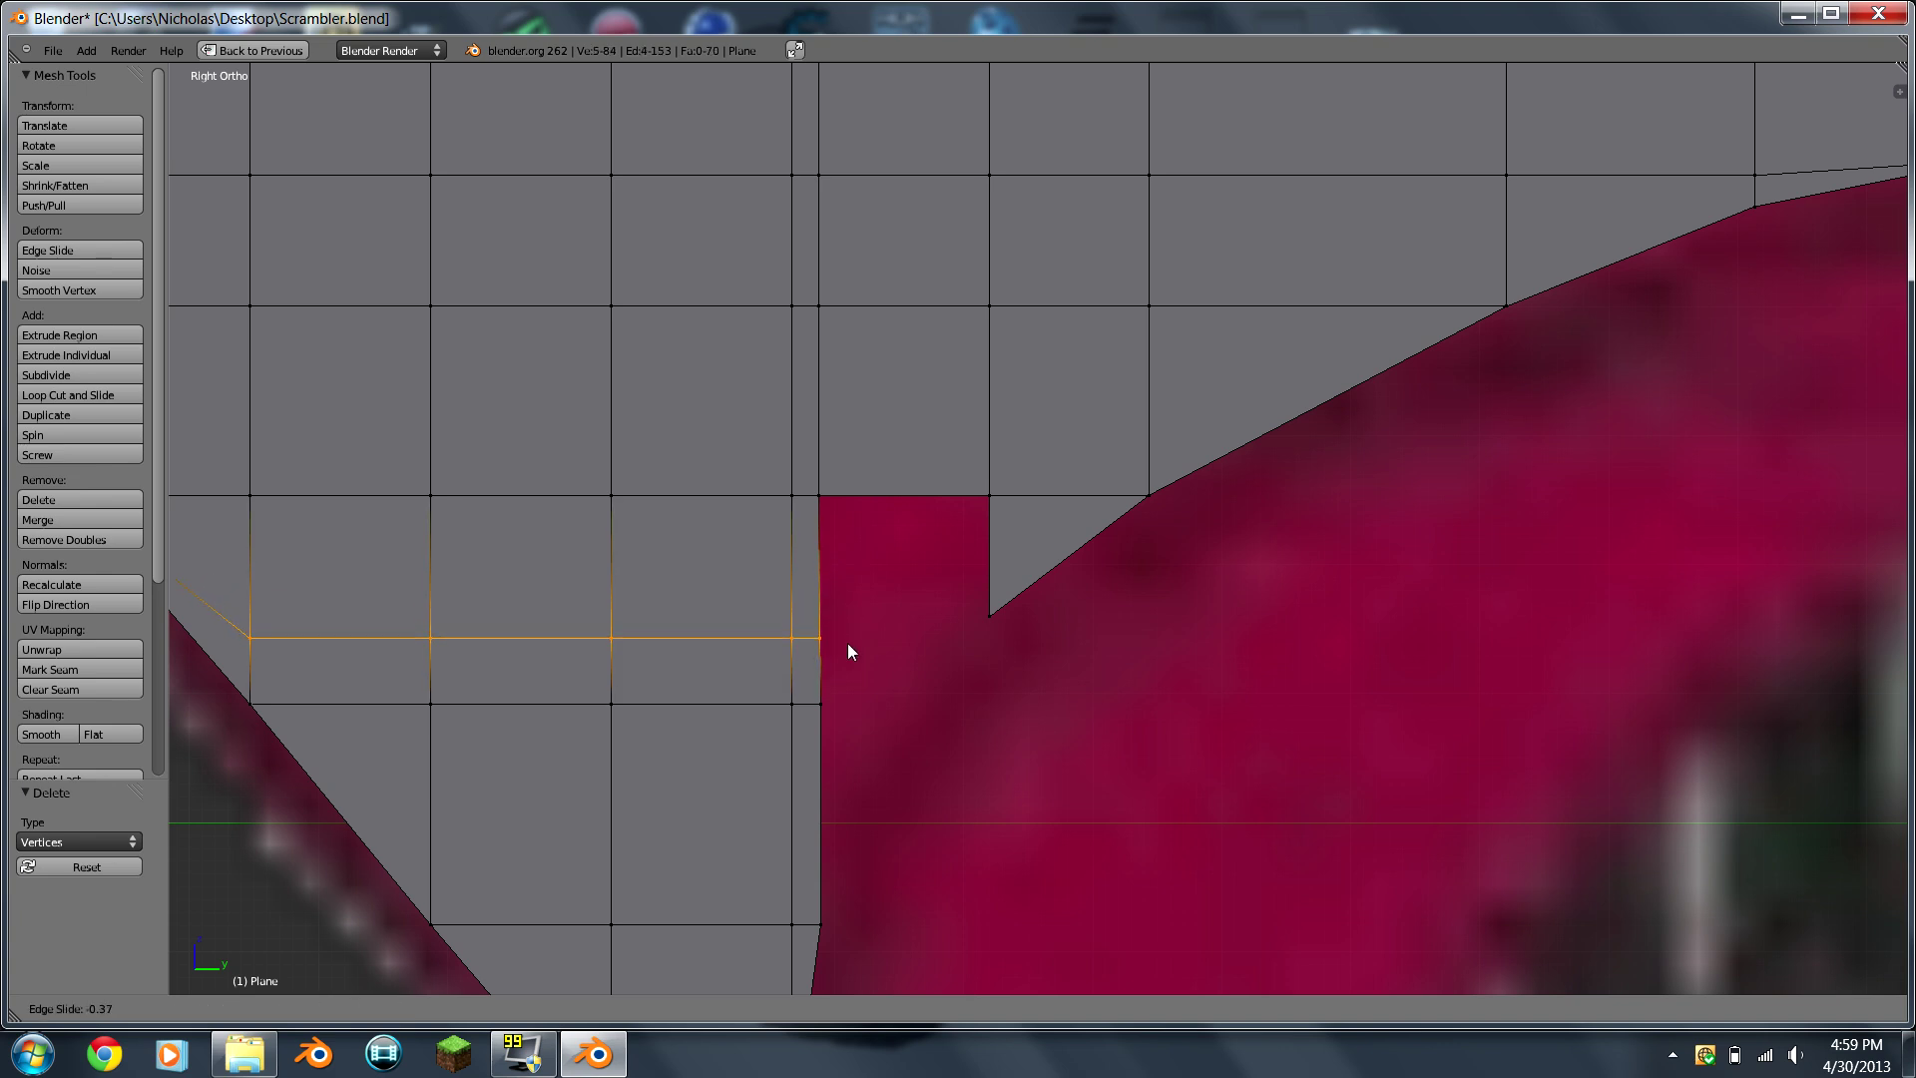
click(848, 639)
scroll(556, 632, down, 3)
scroll(603, 641, up, 3)
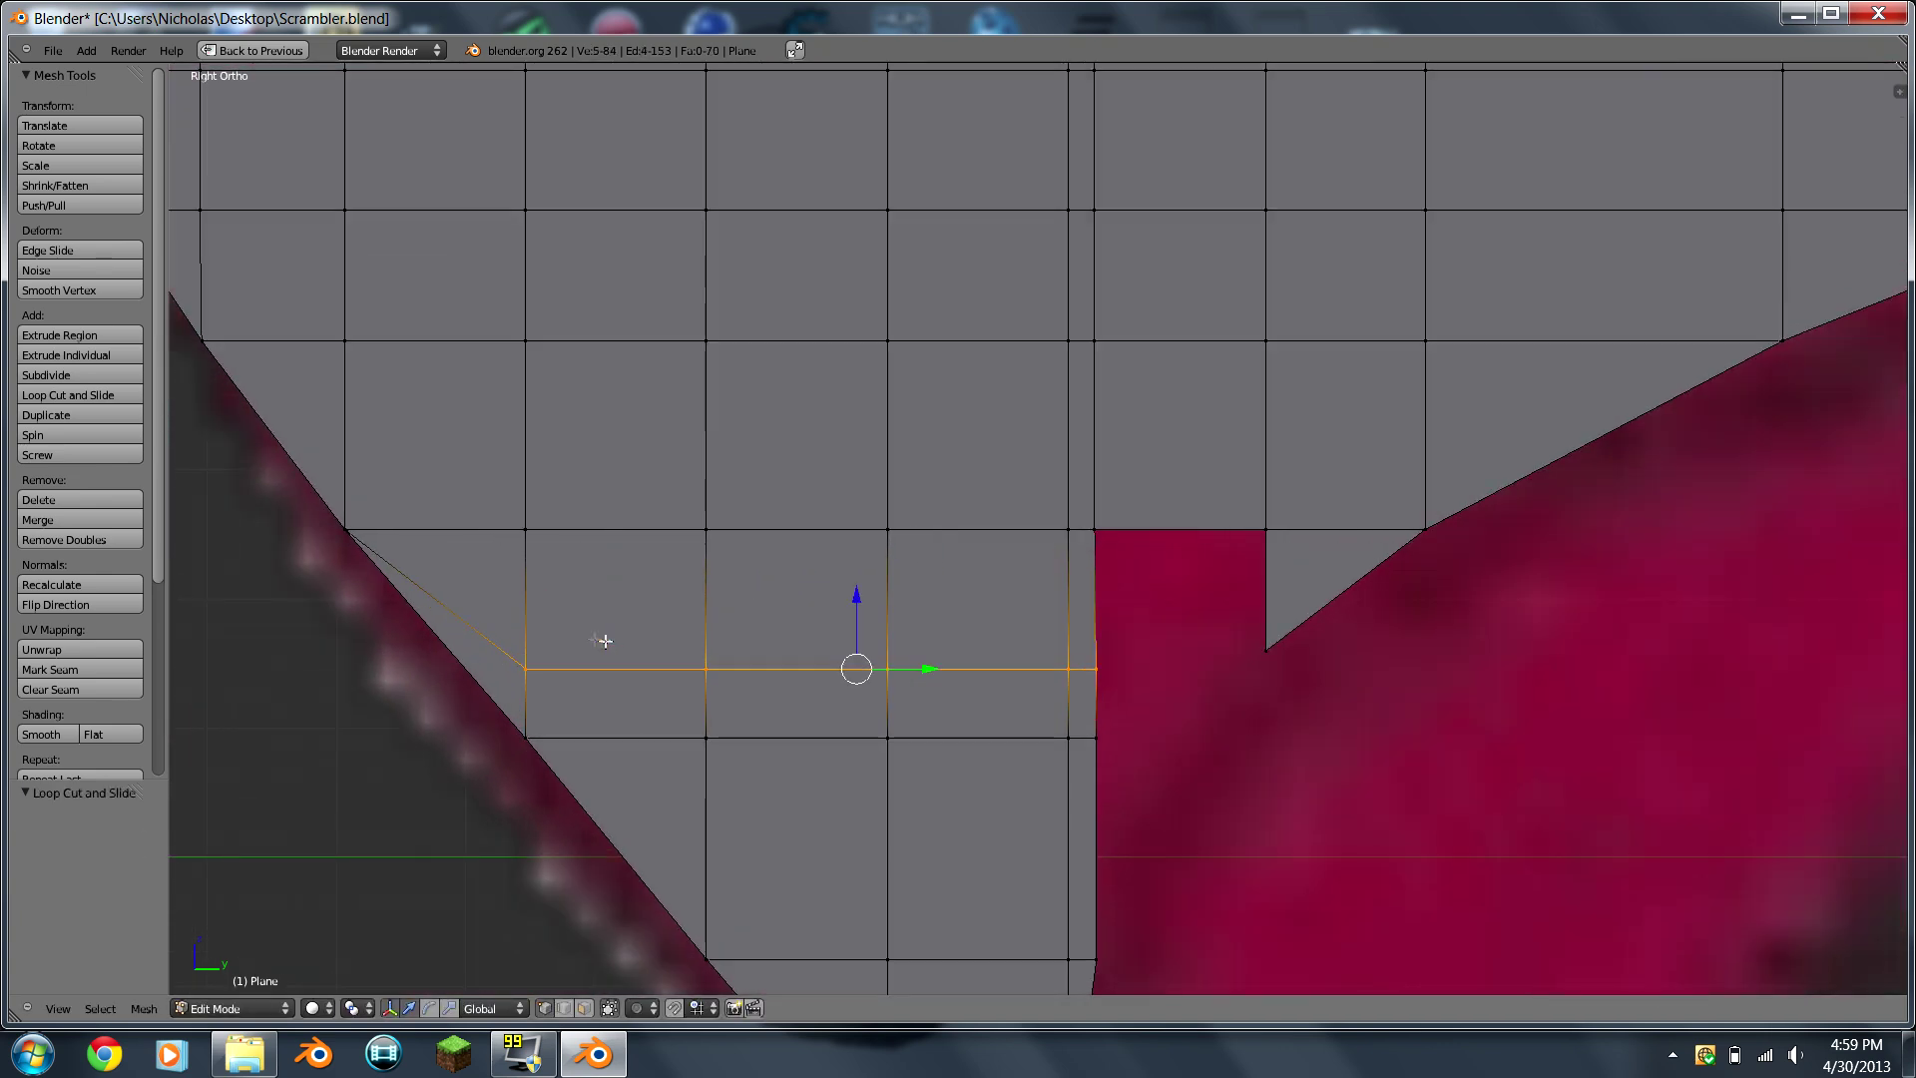
key(ctrl+z)
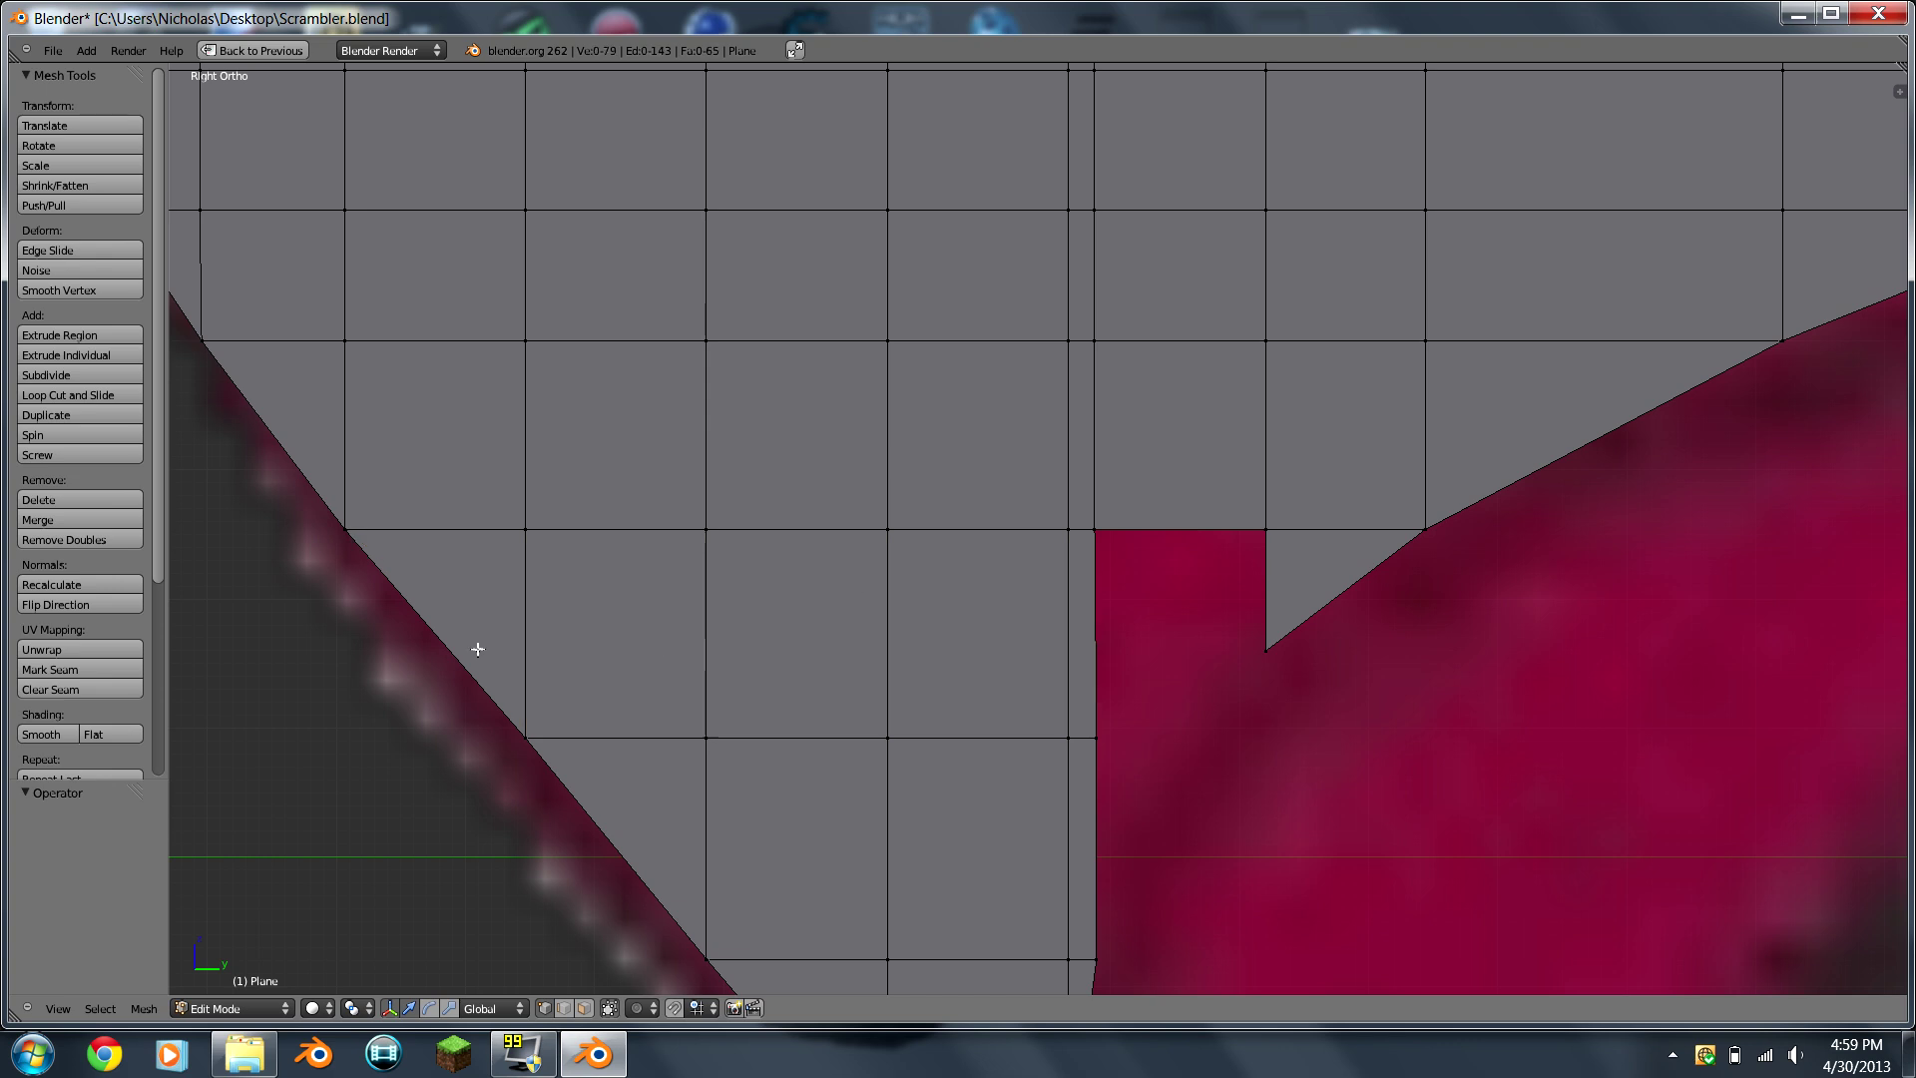
Step: Add a horizontal loop cut through the row beside the notch, slid about -0.33 toward the level of the extruded arch vertex
click(68, 395)
click(1089, 649)
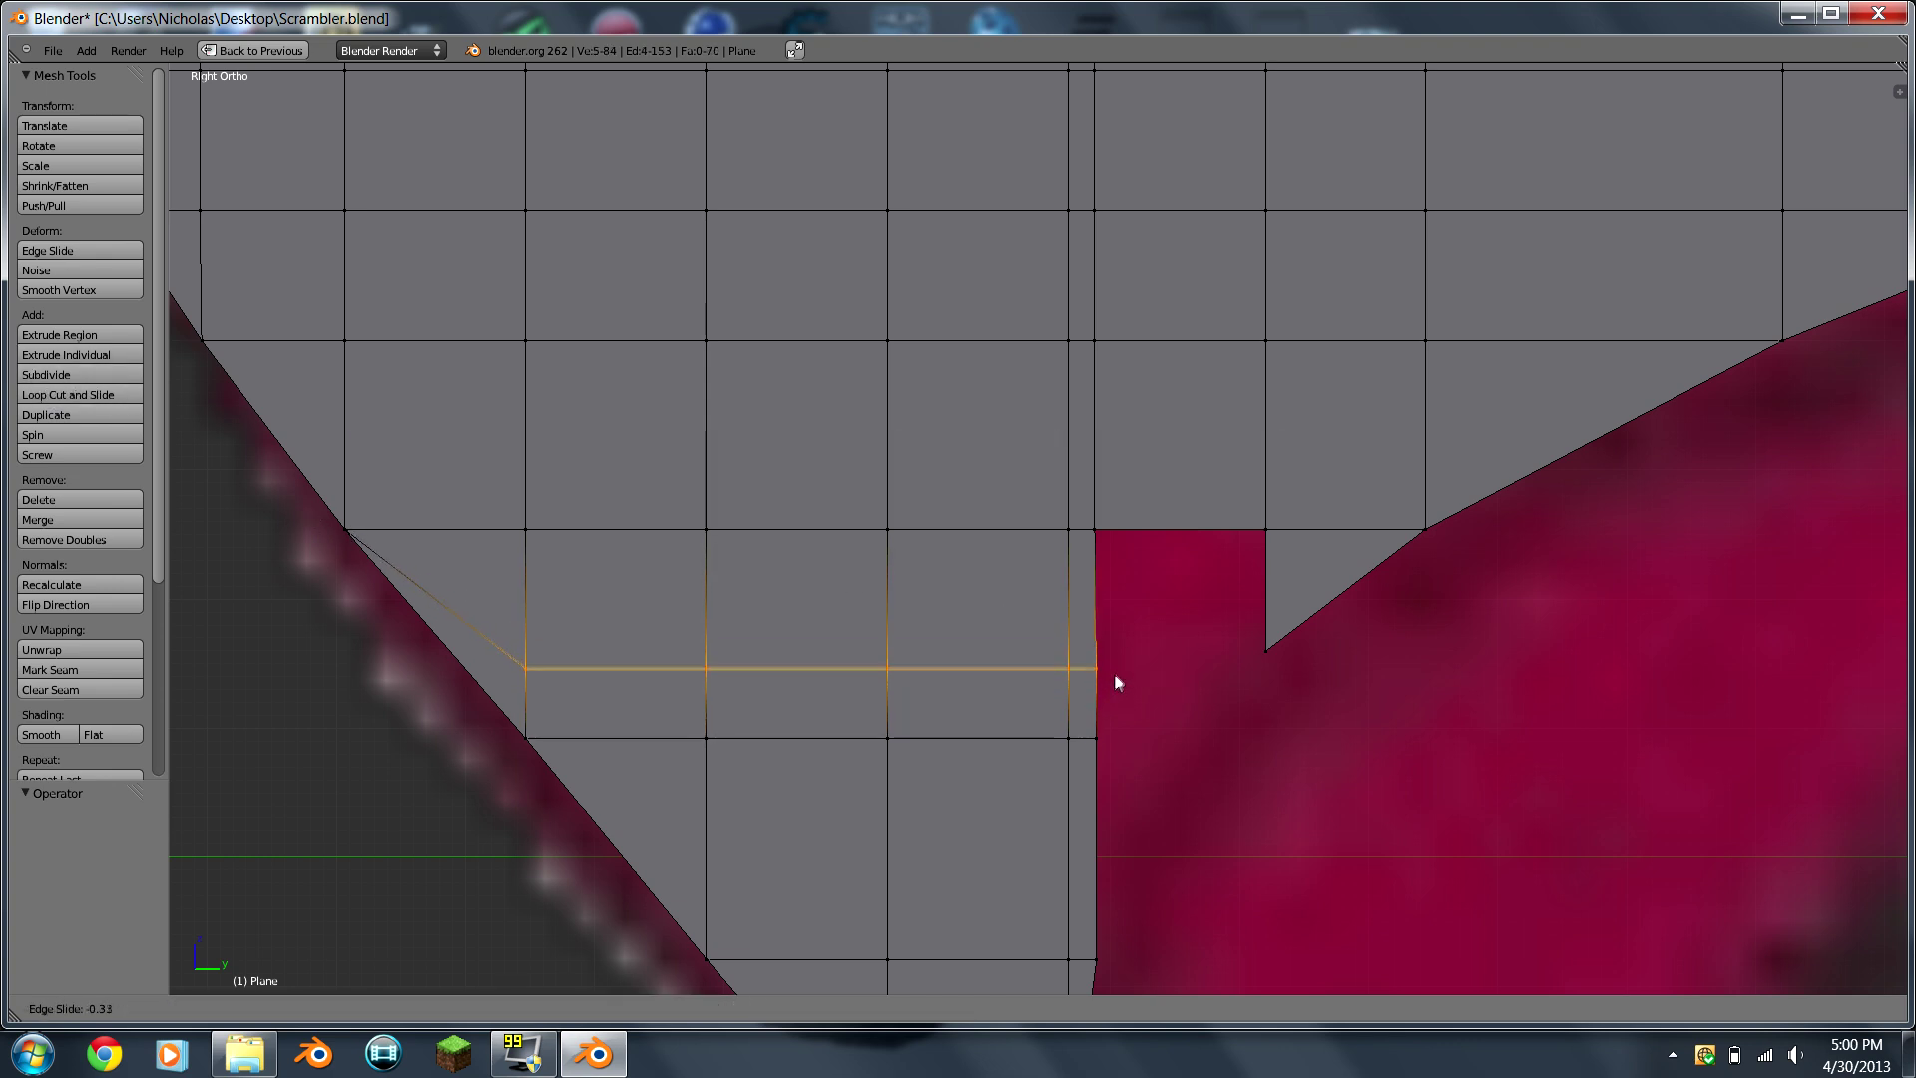
click(1116, 673)
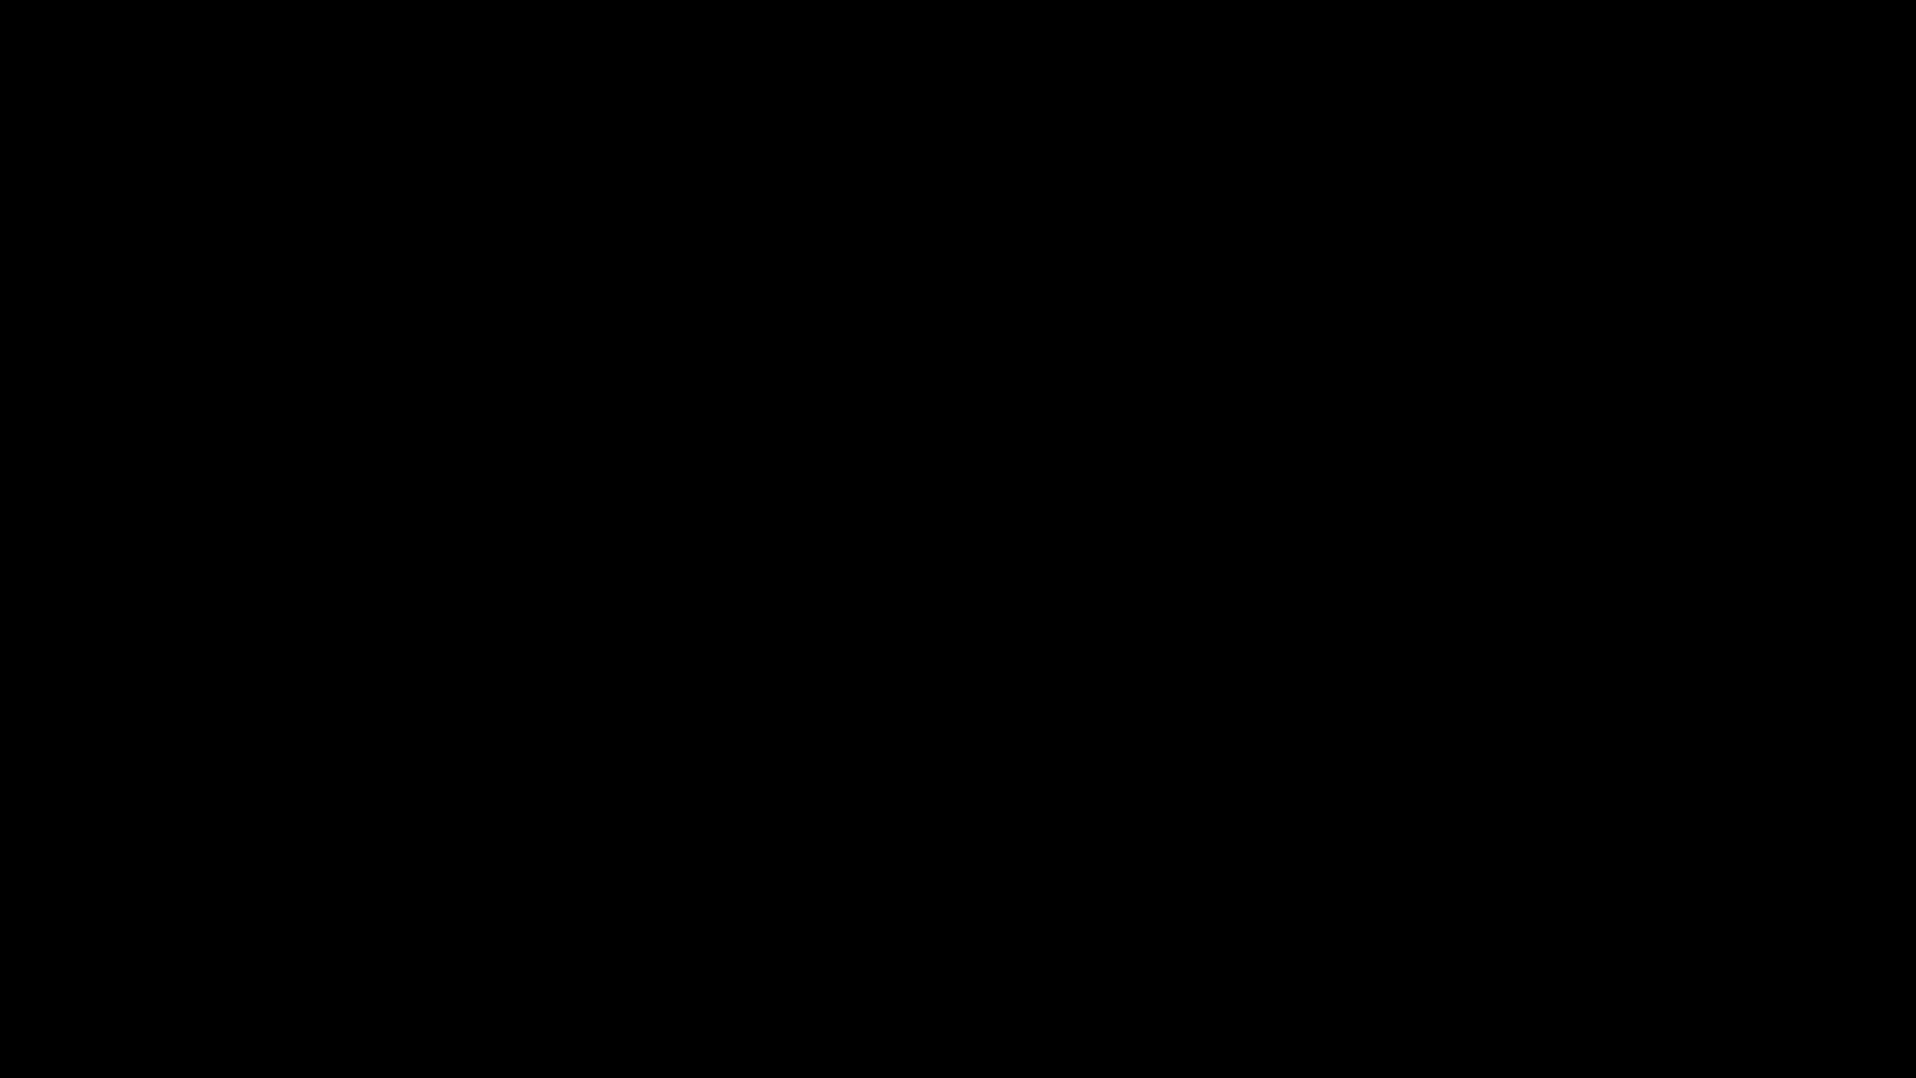
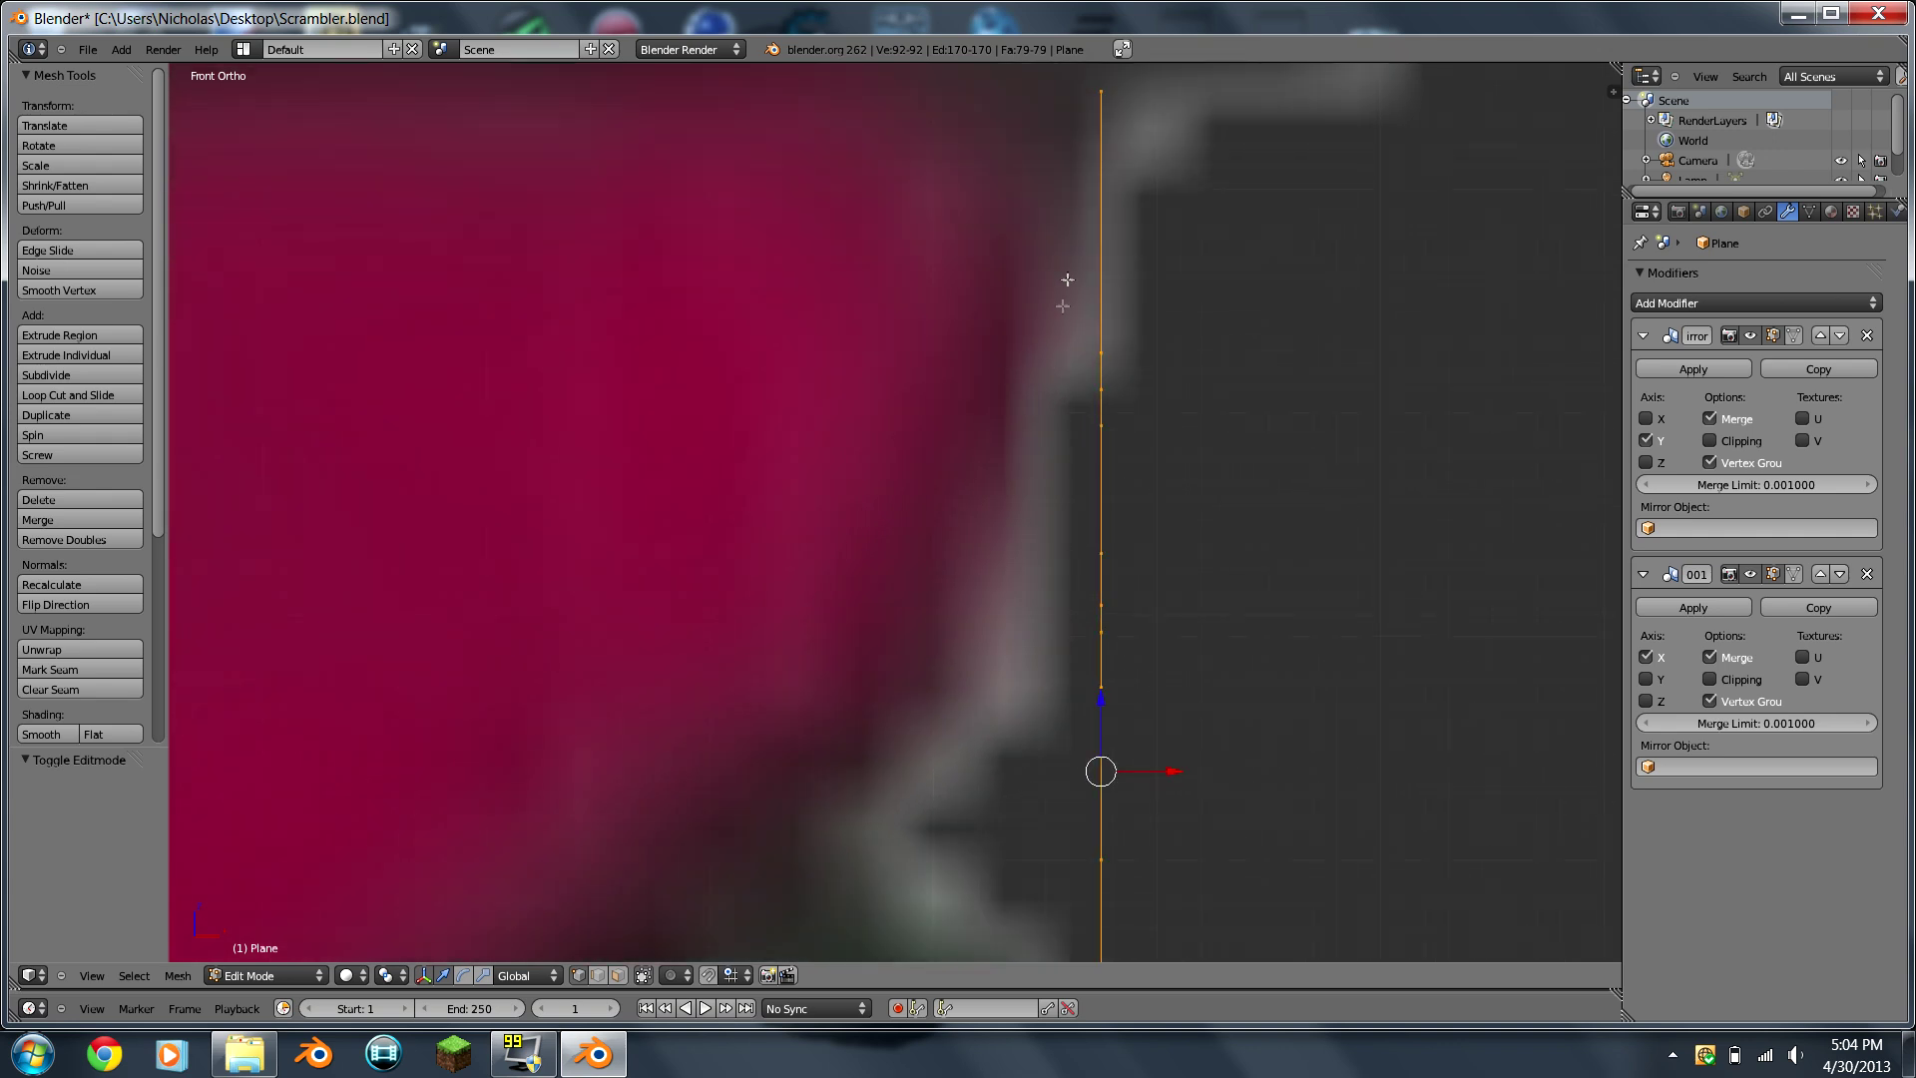
Step: Move the whole side panel about -0.010 along X to match the body's side outline in the front reference
scroll(1074, 230, up, 1)
key(g)
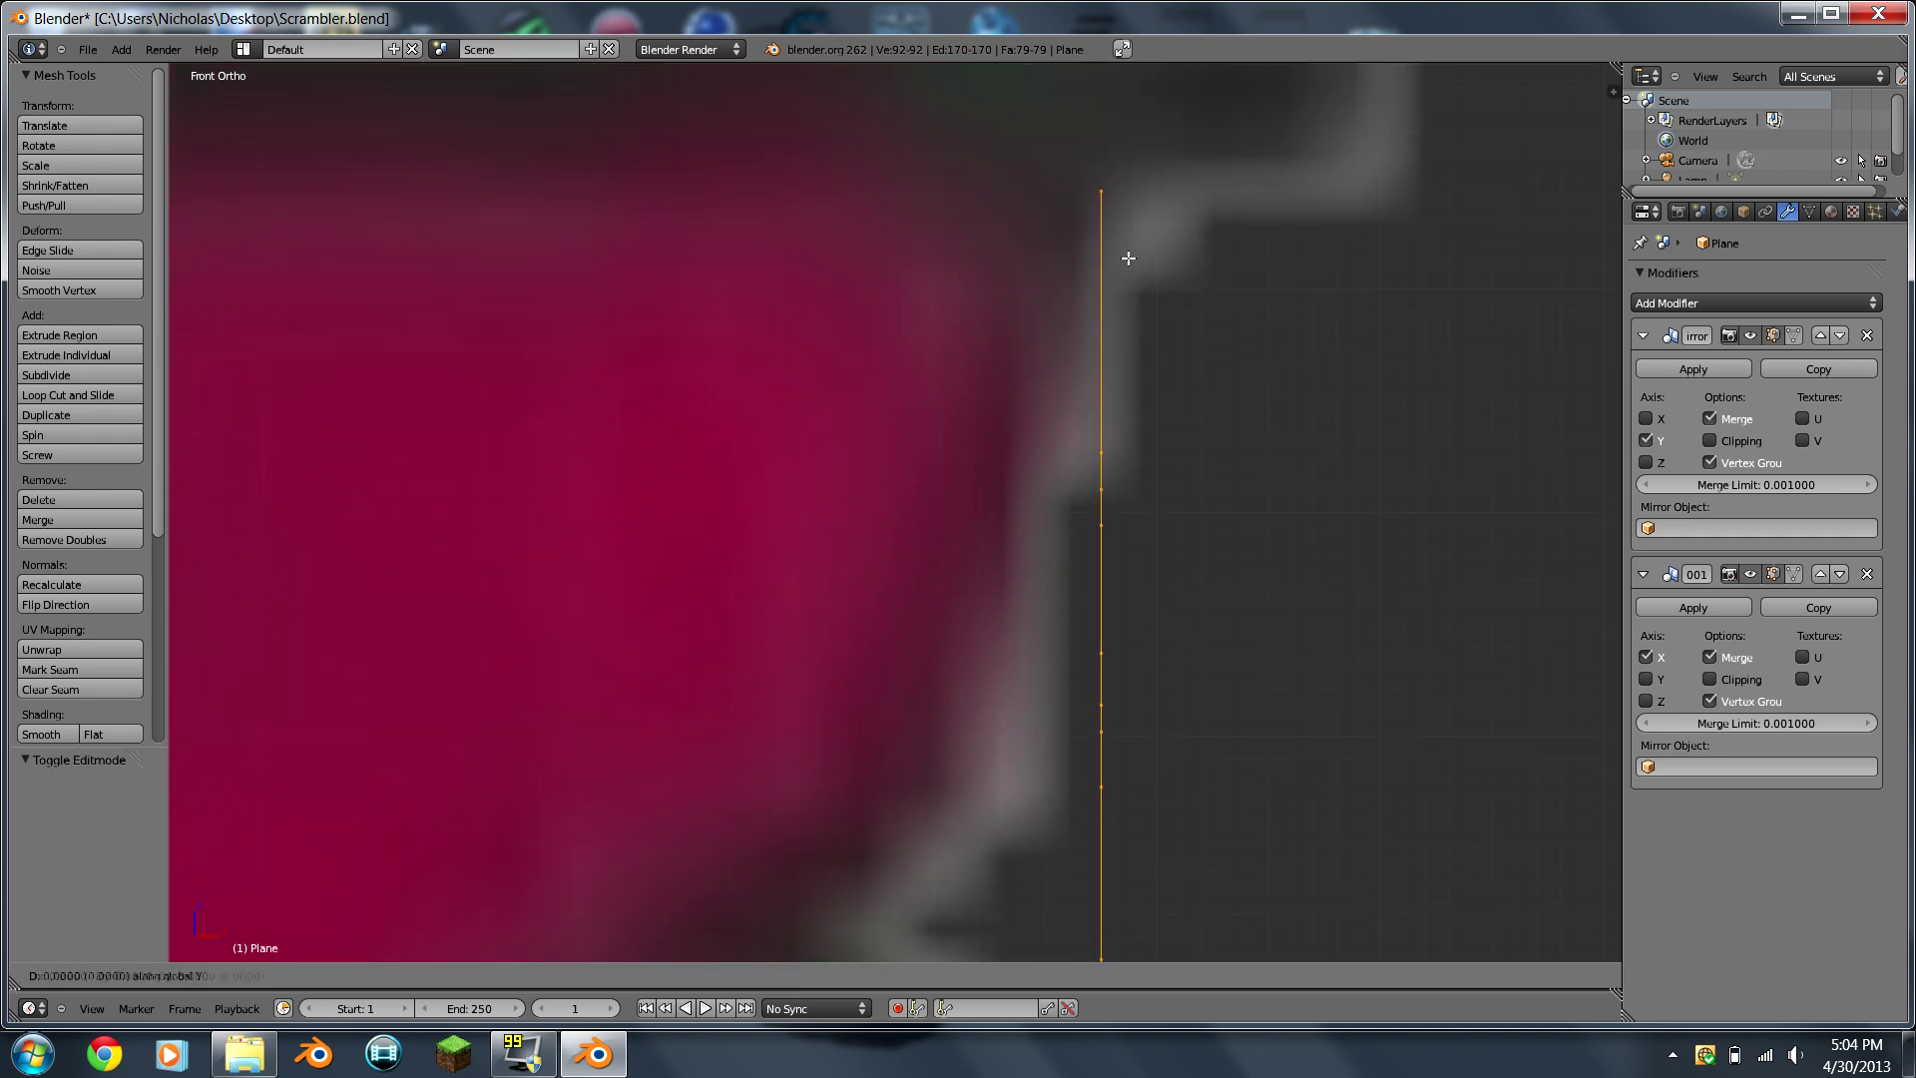
key(x)
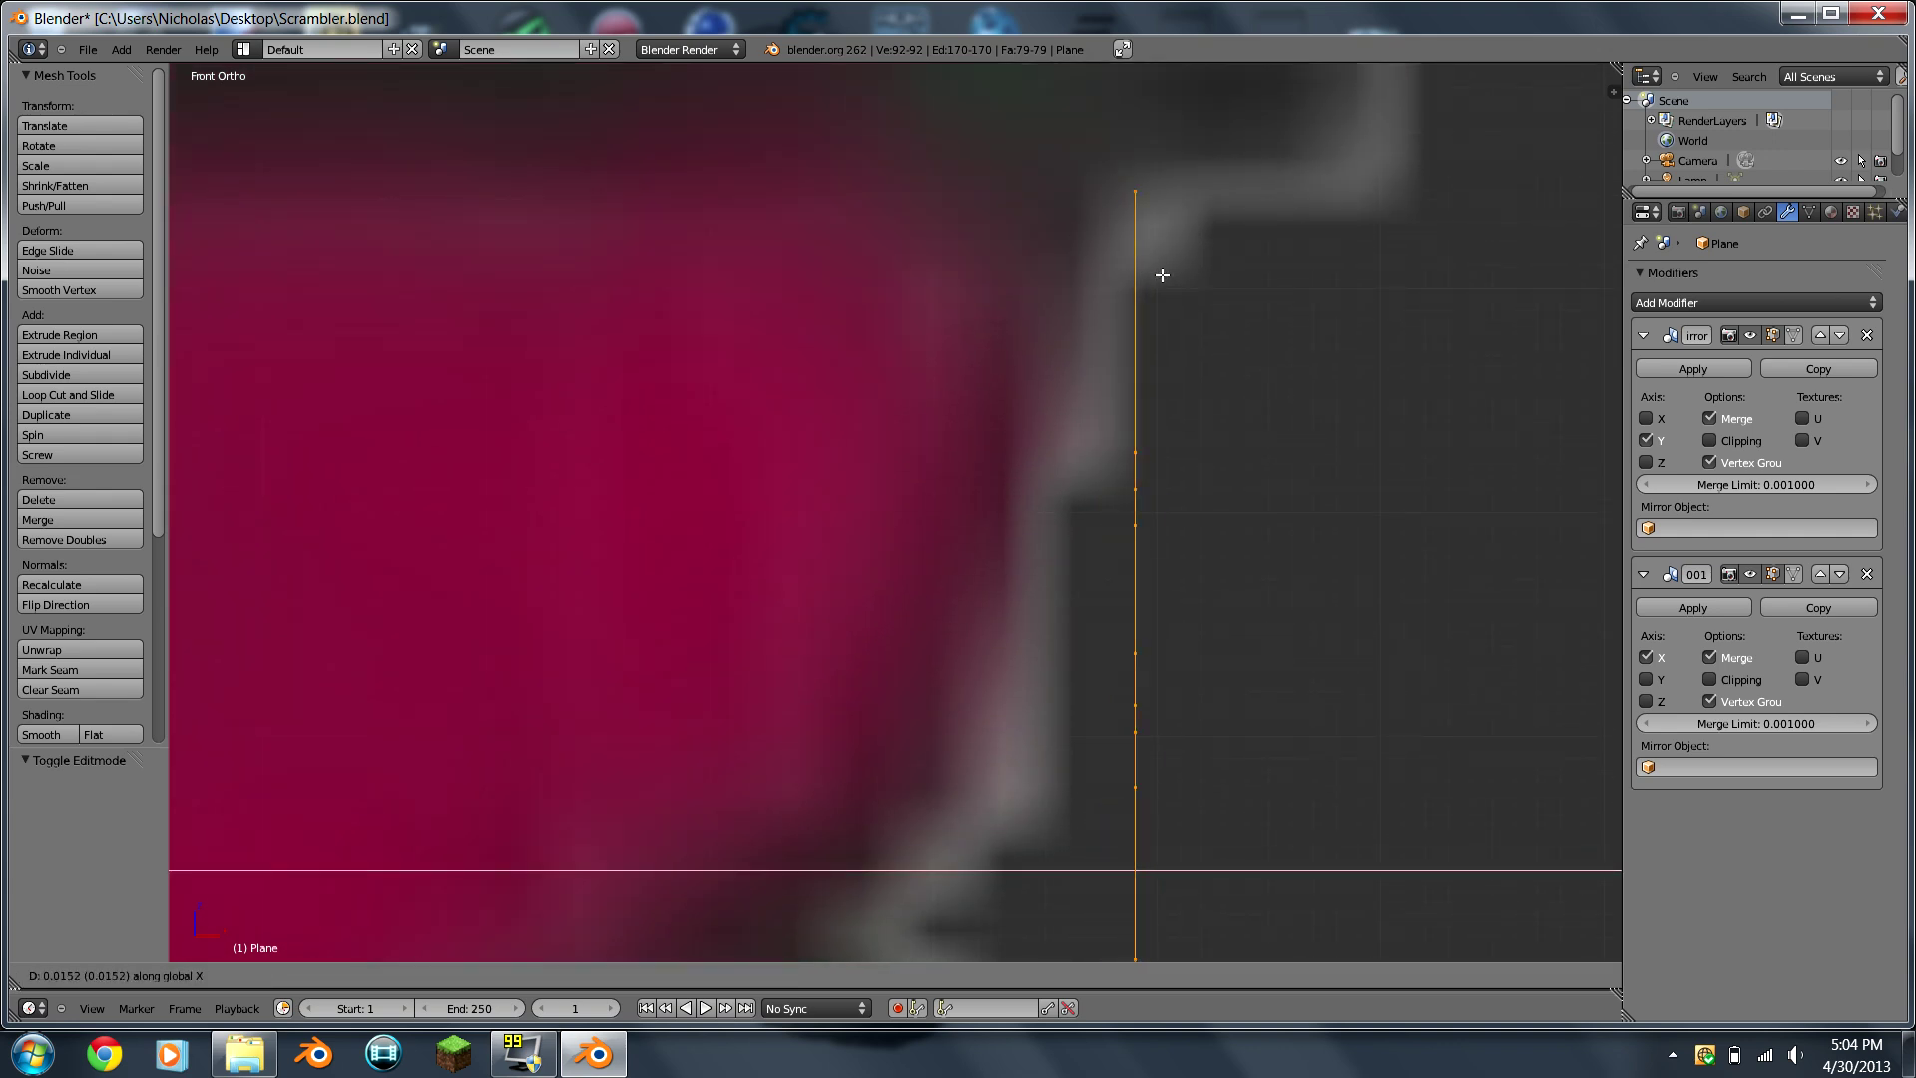
click(1108, 272)
scroll(1106, 270, down, 5)
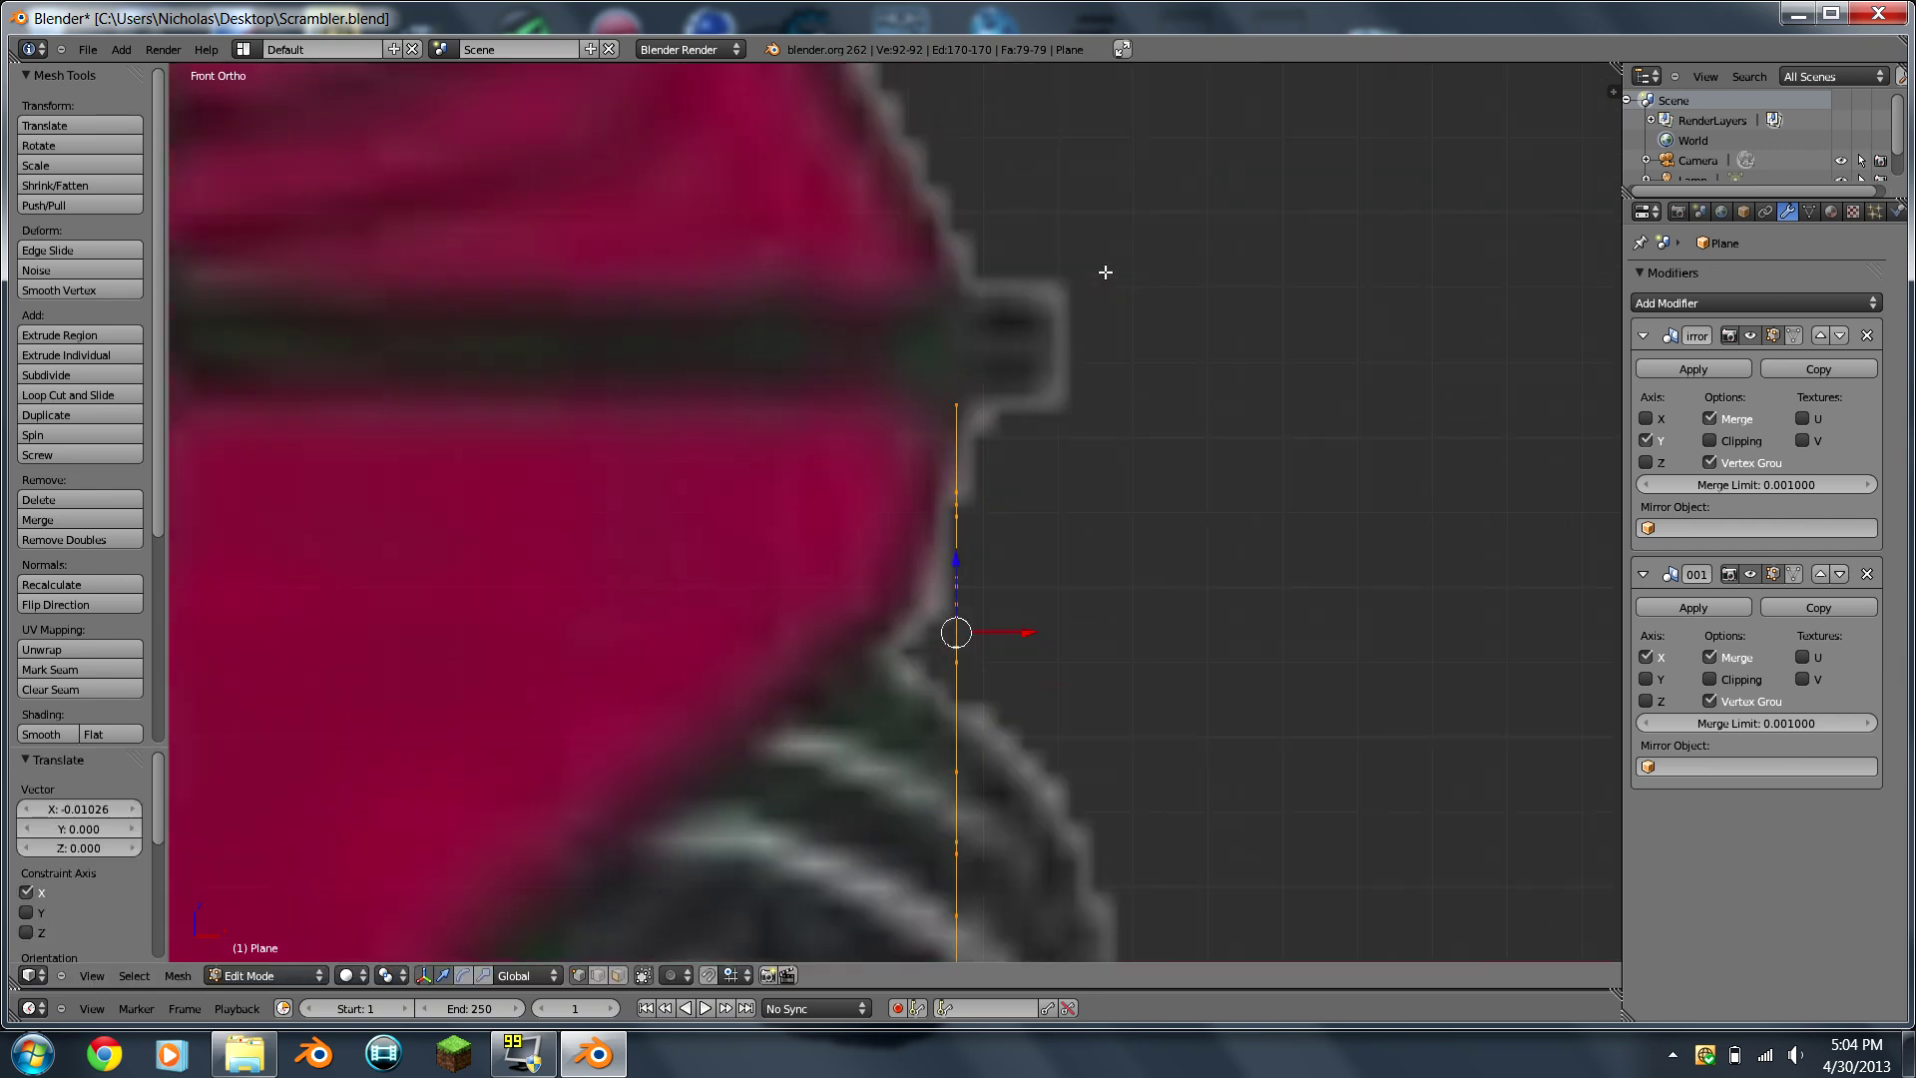
scroll(1105, 272, up, 3)
scroll(1105, 273, up, 3)
scroll(1098, 300, down, 1)
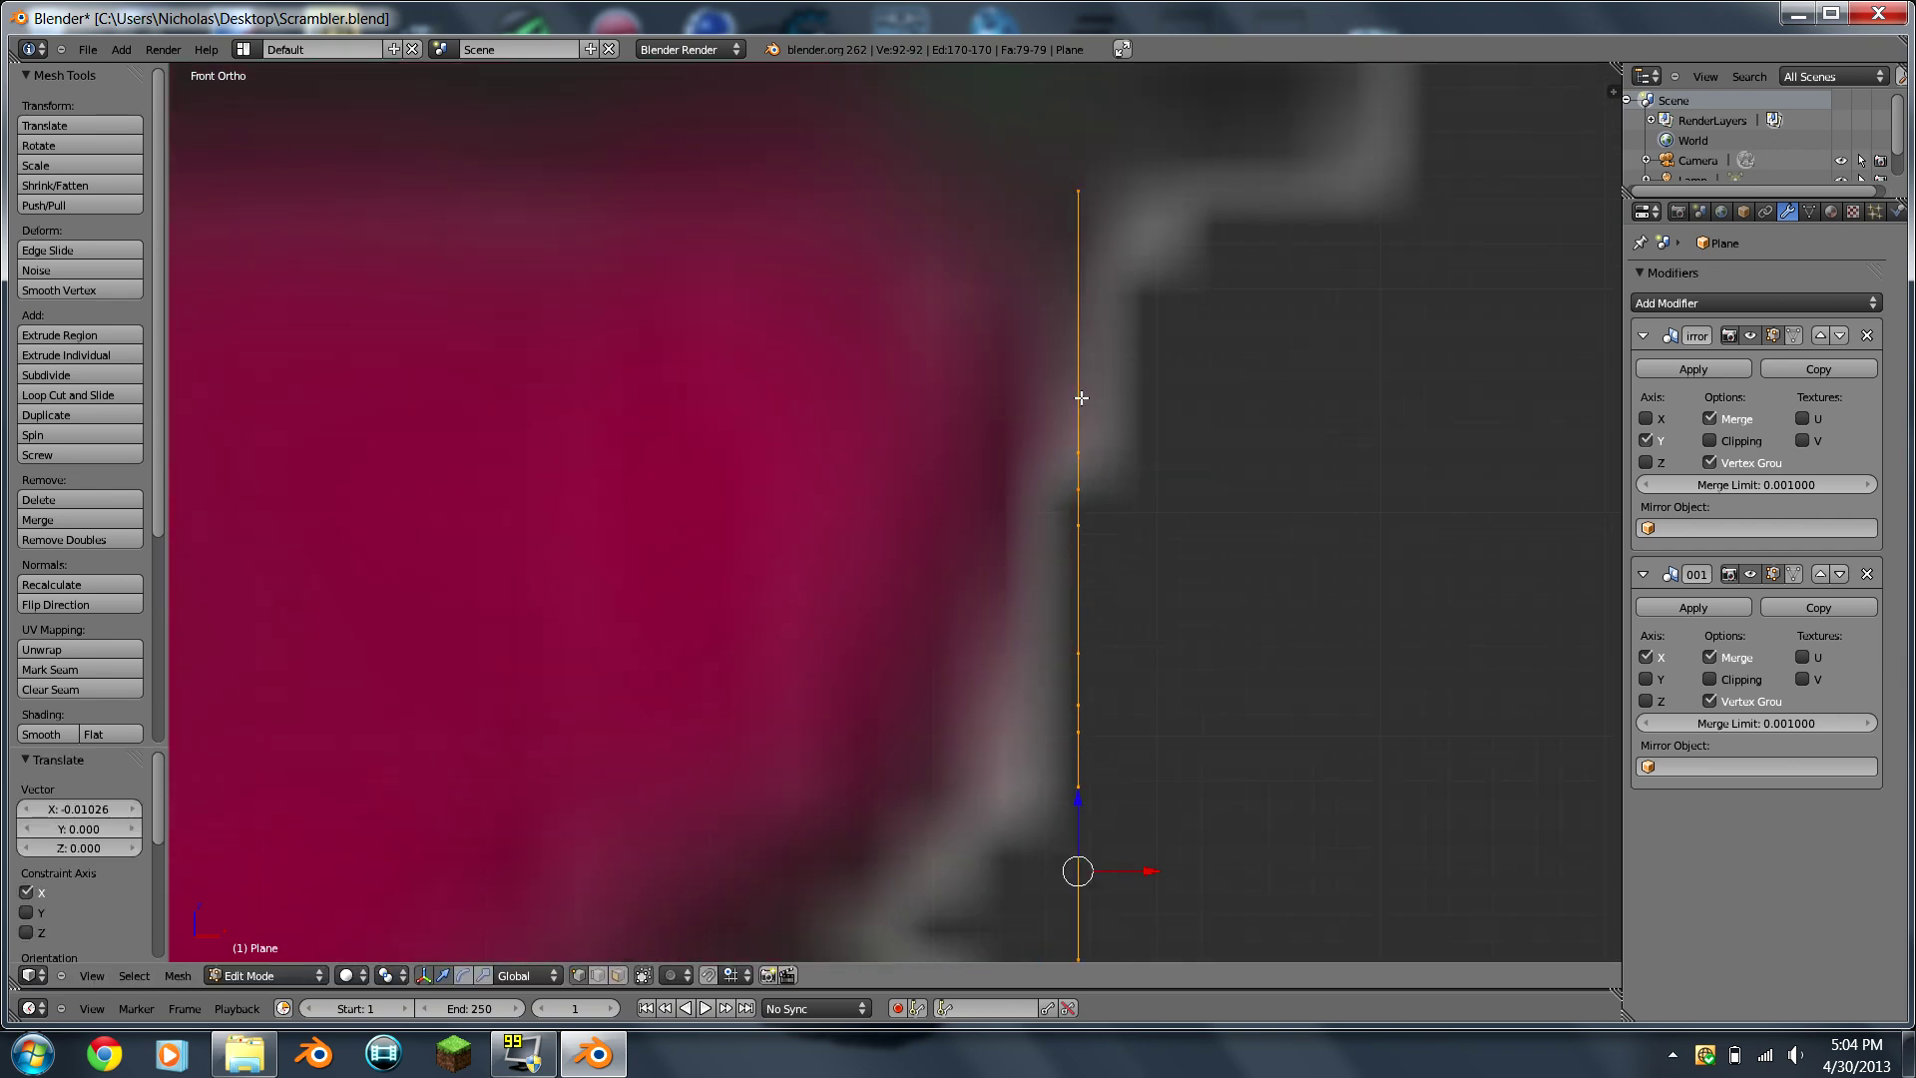
Step: Select the horizontal edge loop just below the panel's top edge, including its continuation along the arch to the rear end
right_click(1068, 449)
middle_drag(1127, 494, 1180, 527)
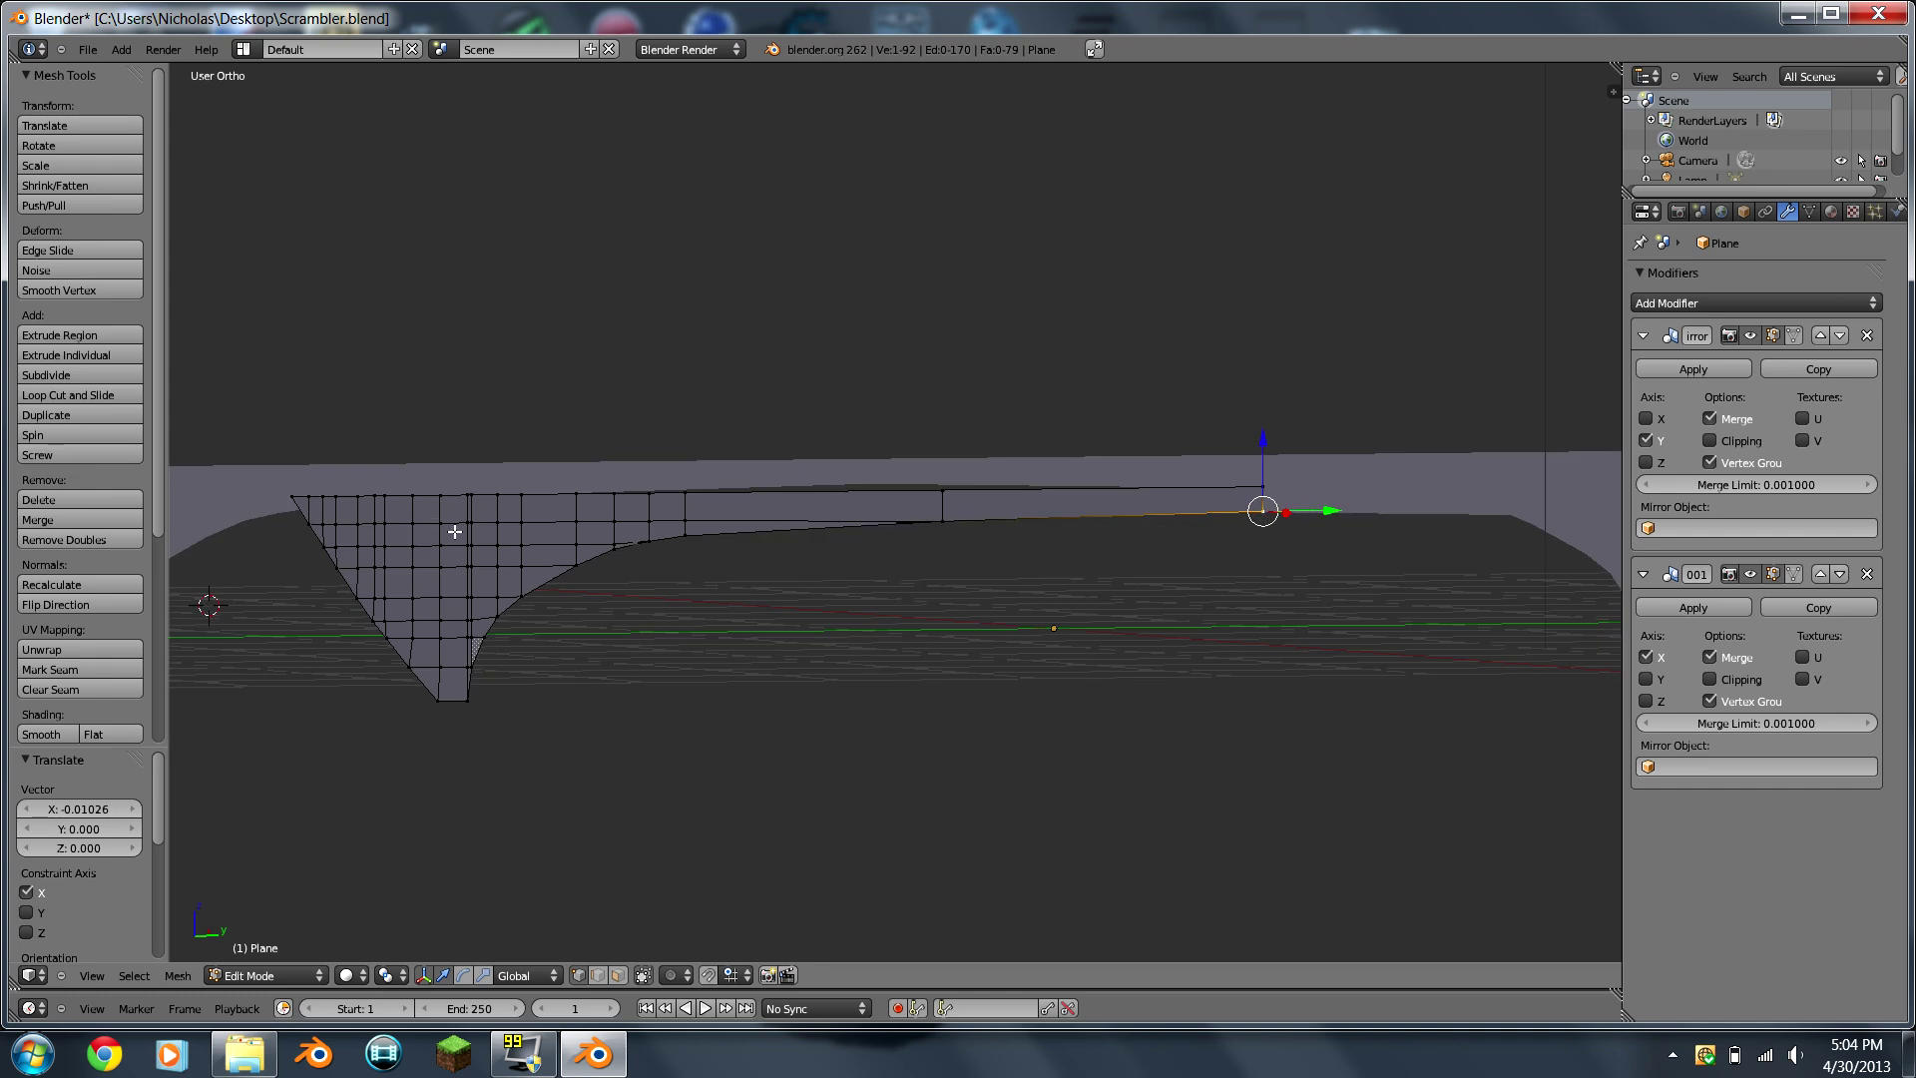
scroll(454, 532, up, 1)
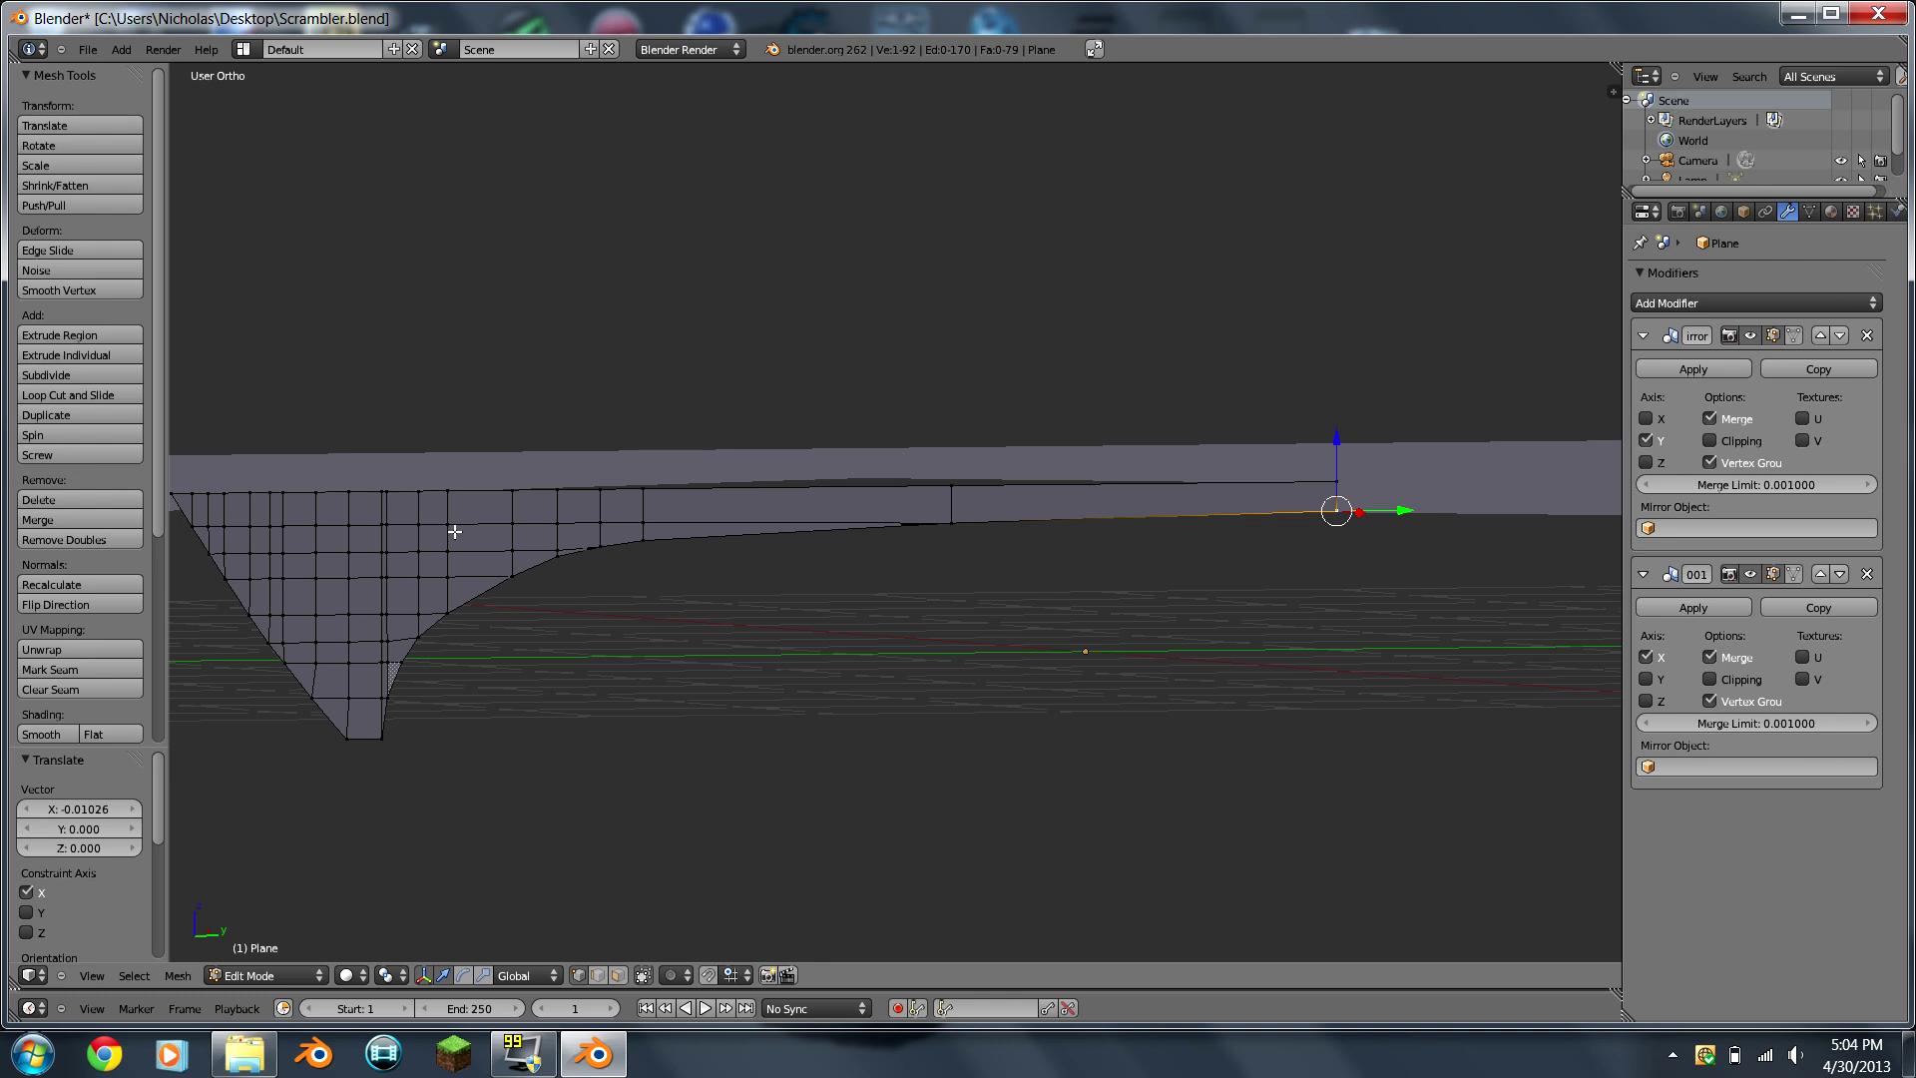
alt+right_click(950, 513)
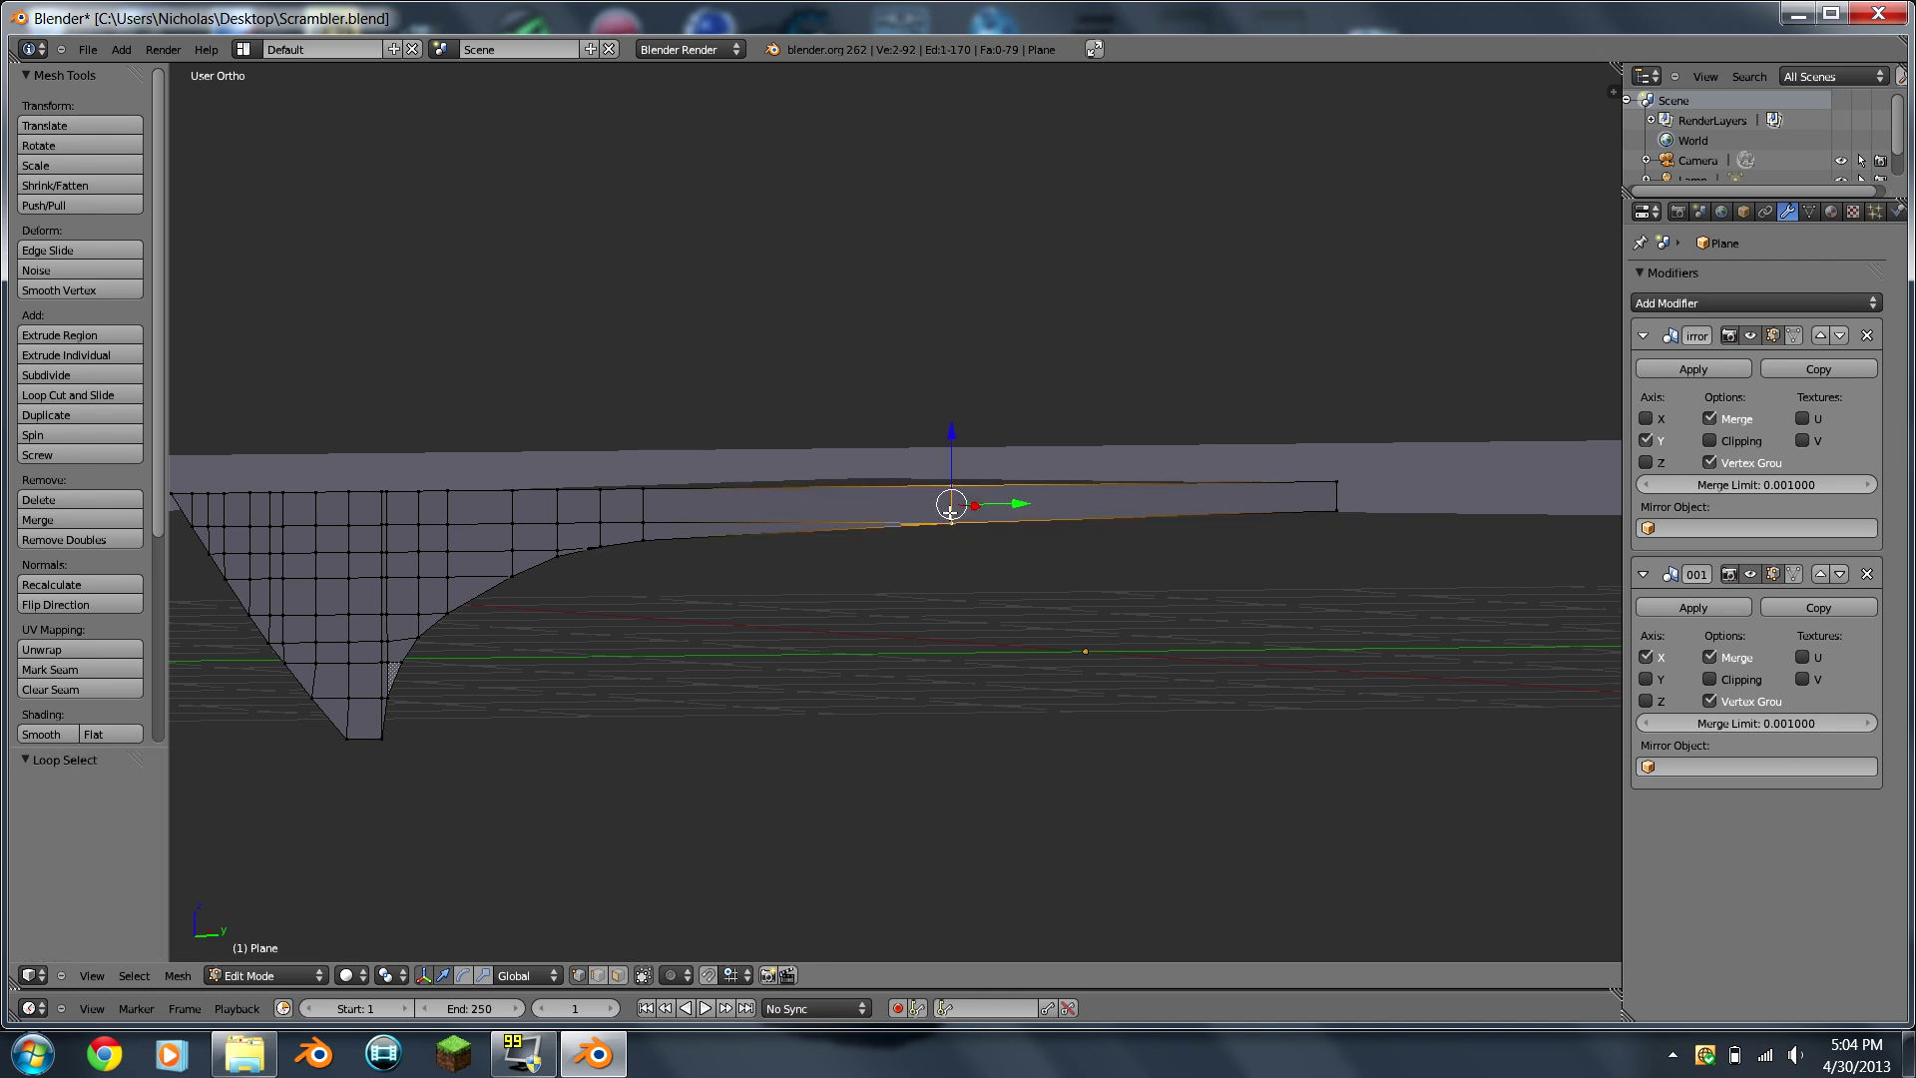
right_click(1100, 496)
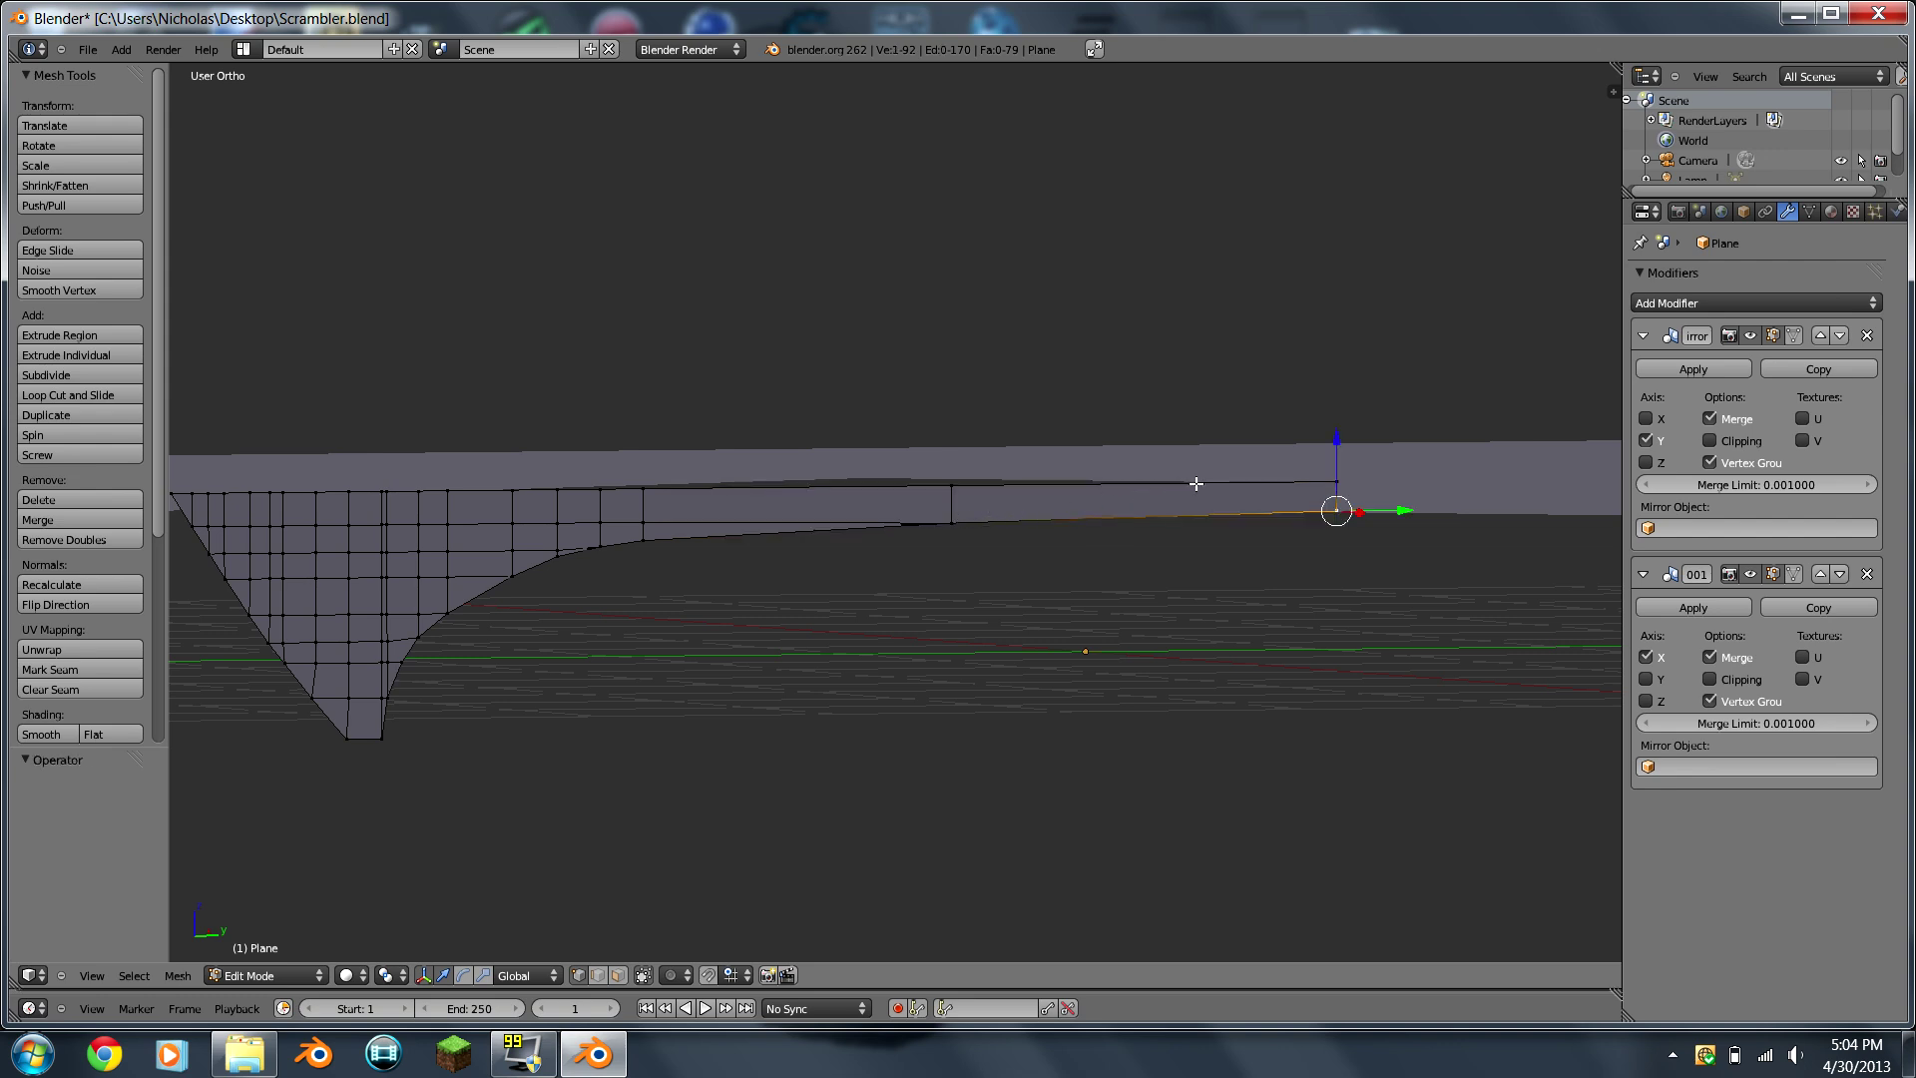
alt+right_click(1165, 512)
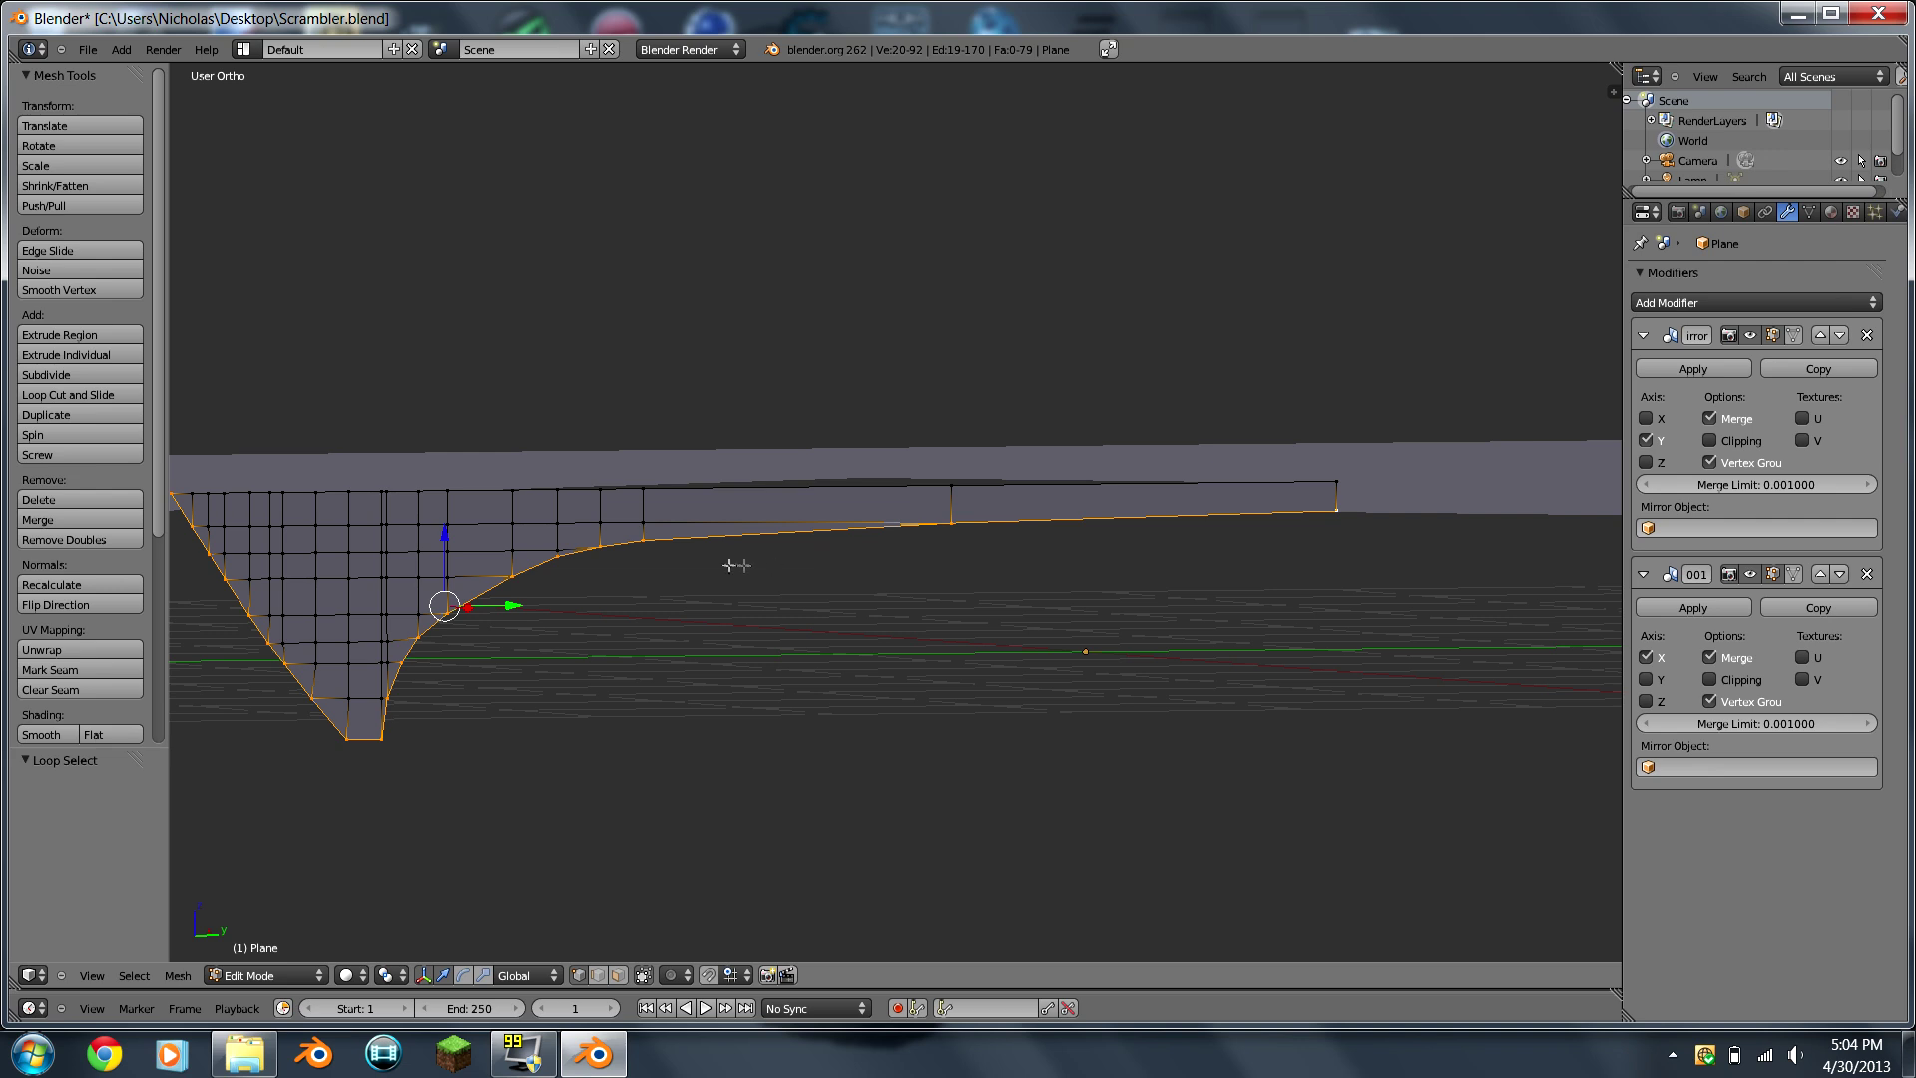
right_click(635, 539)
right_click(576, 515)
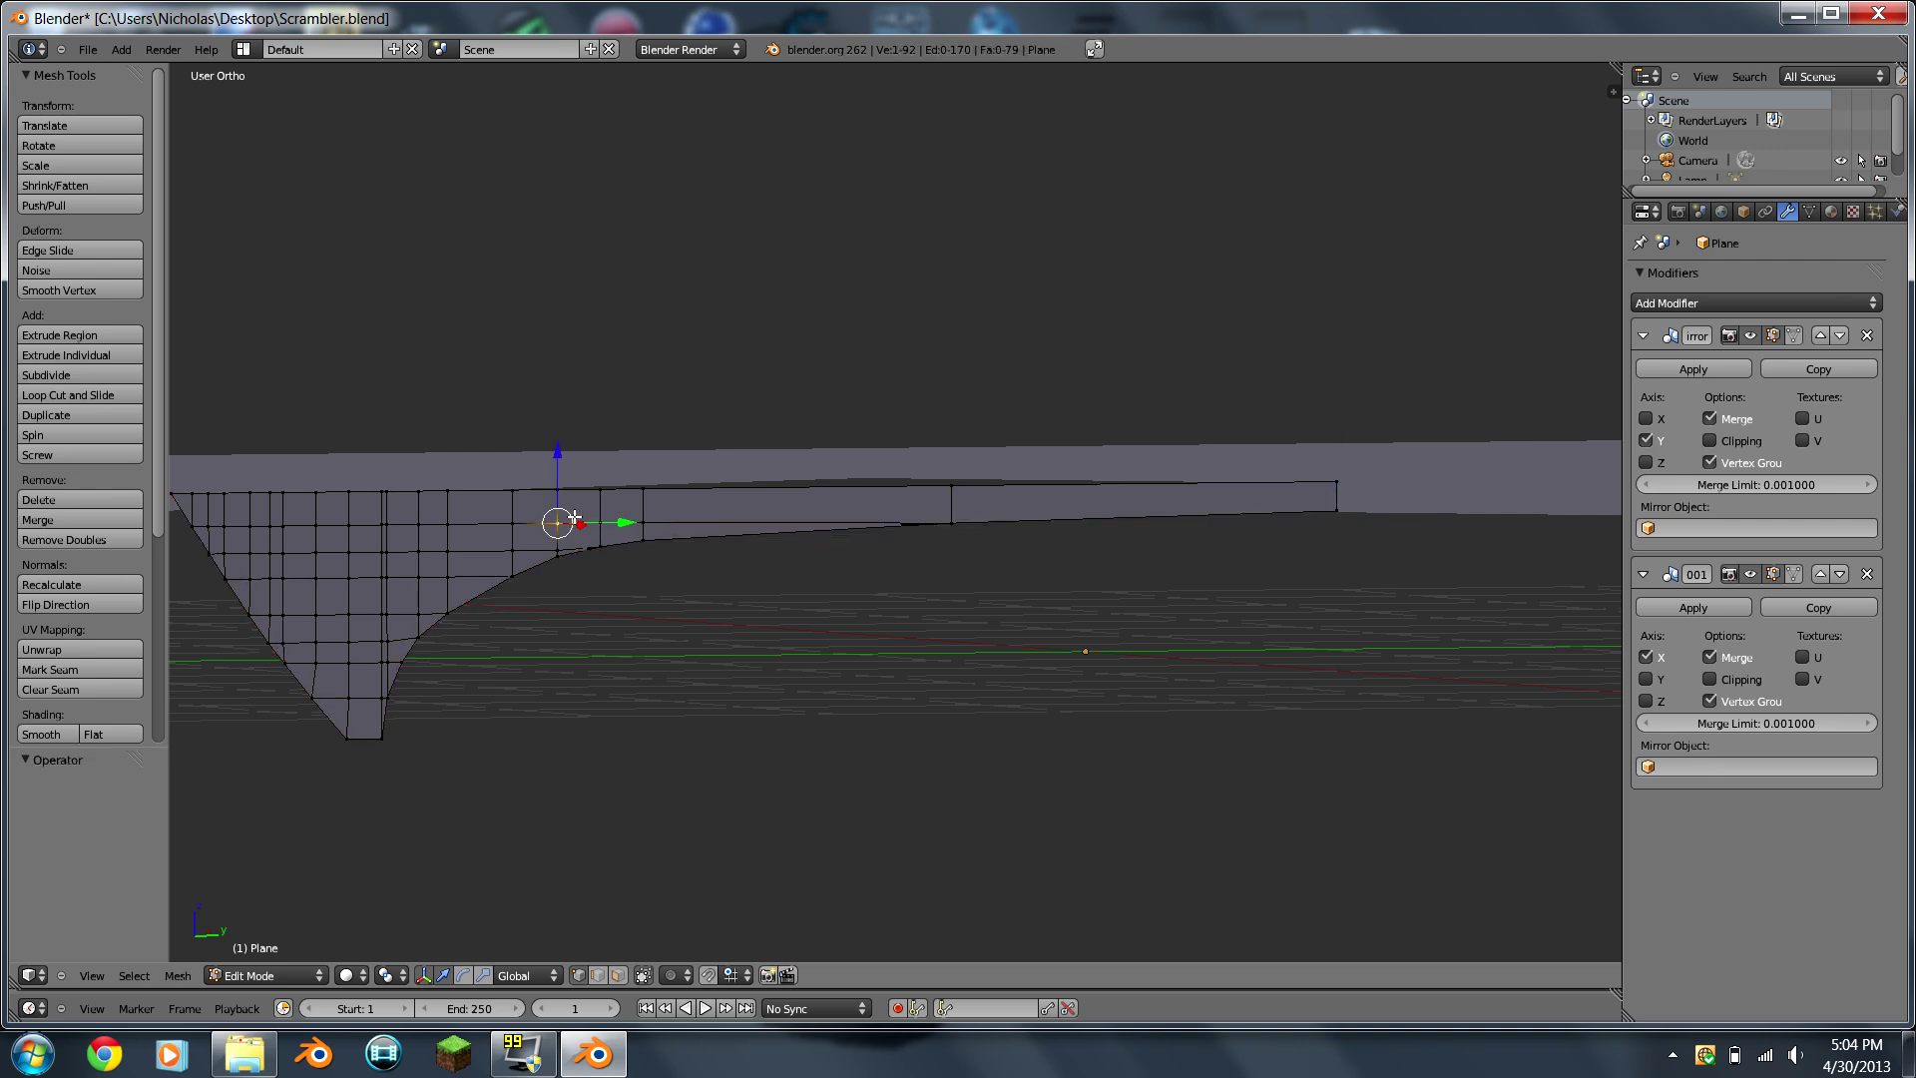
alt+right_click(580, 522)
middle_drag(580, 522, 1270, 512)
shift+right_click(1264, 513)
key(KP_1)
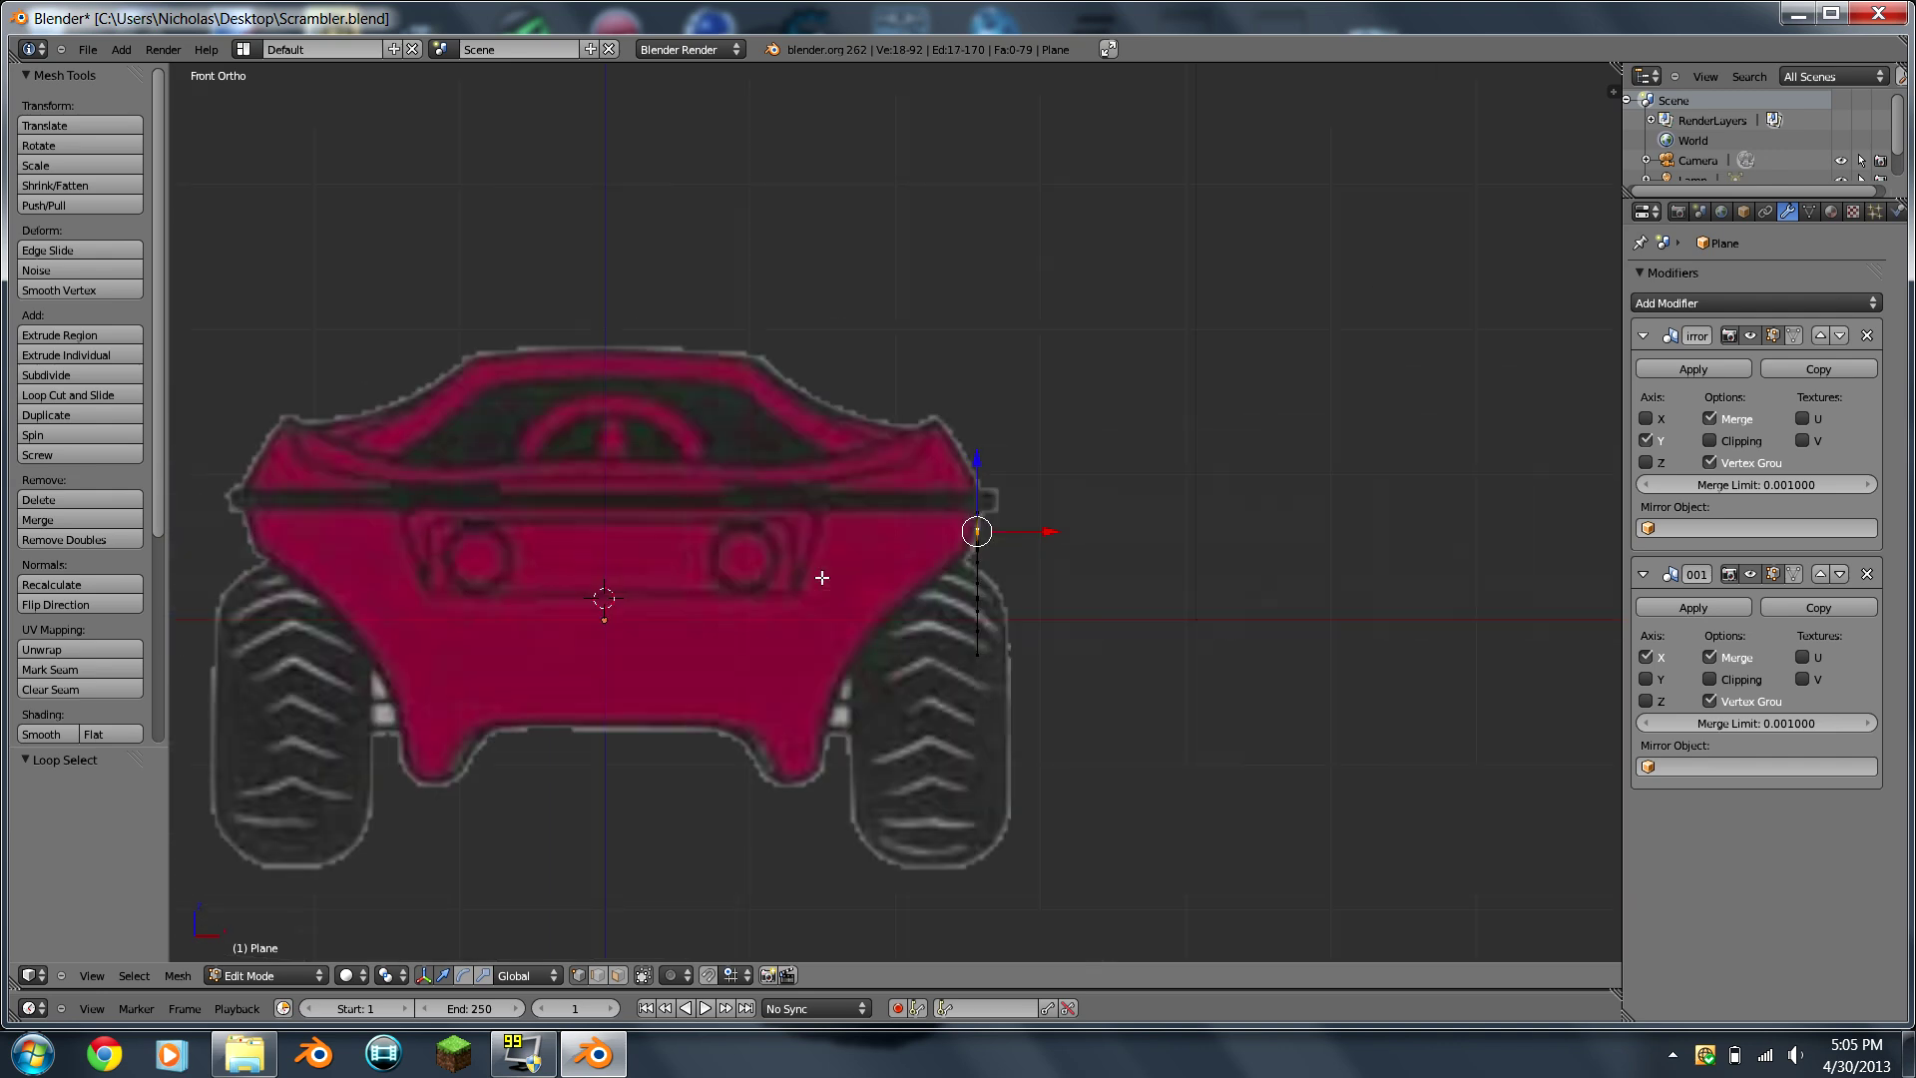
Step: Move the selected edge loop about -0.022 along X to follow the inward slope of the front-view body outline
scroll(864, 600, up, 8)
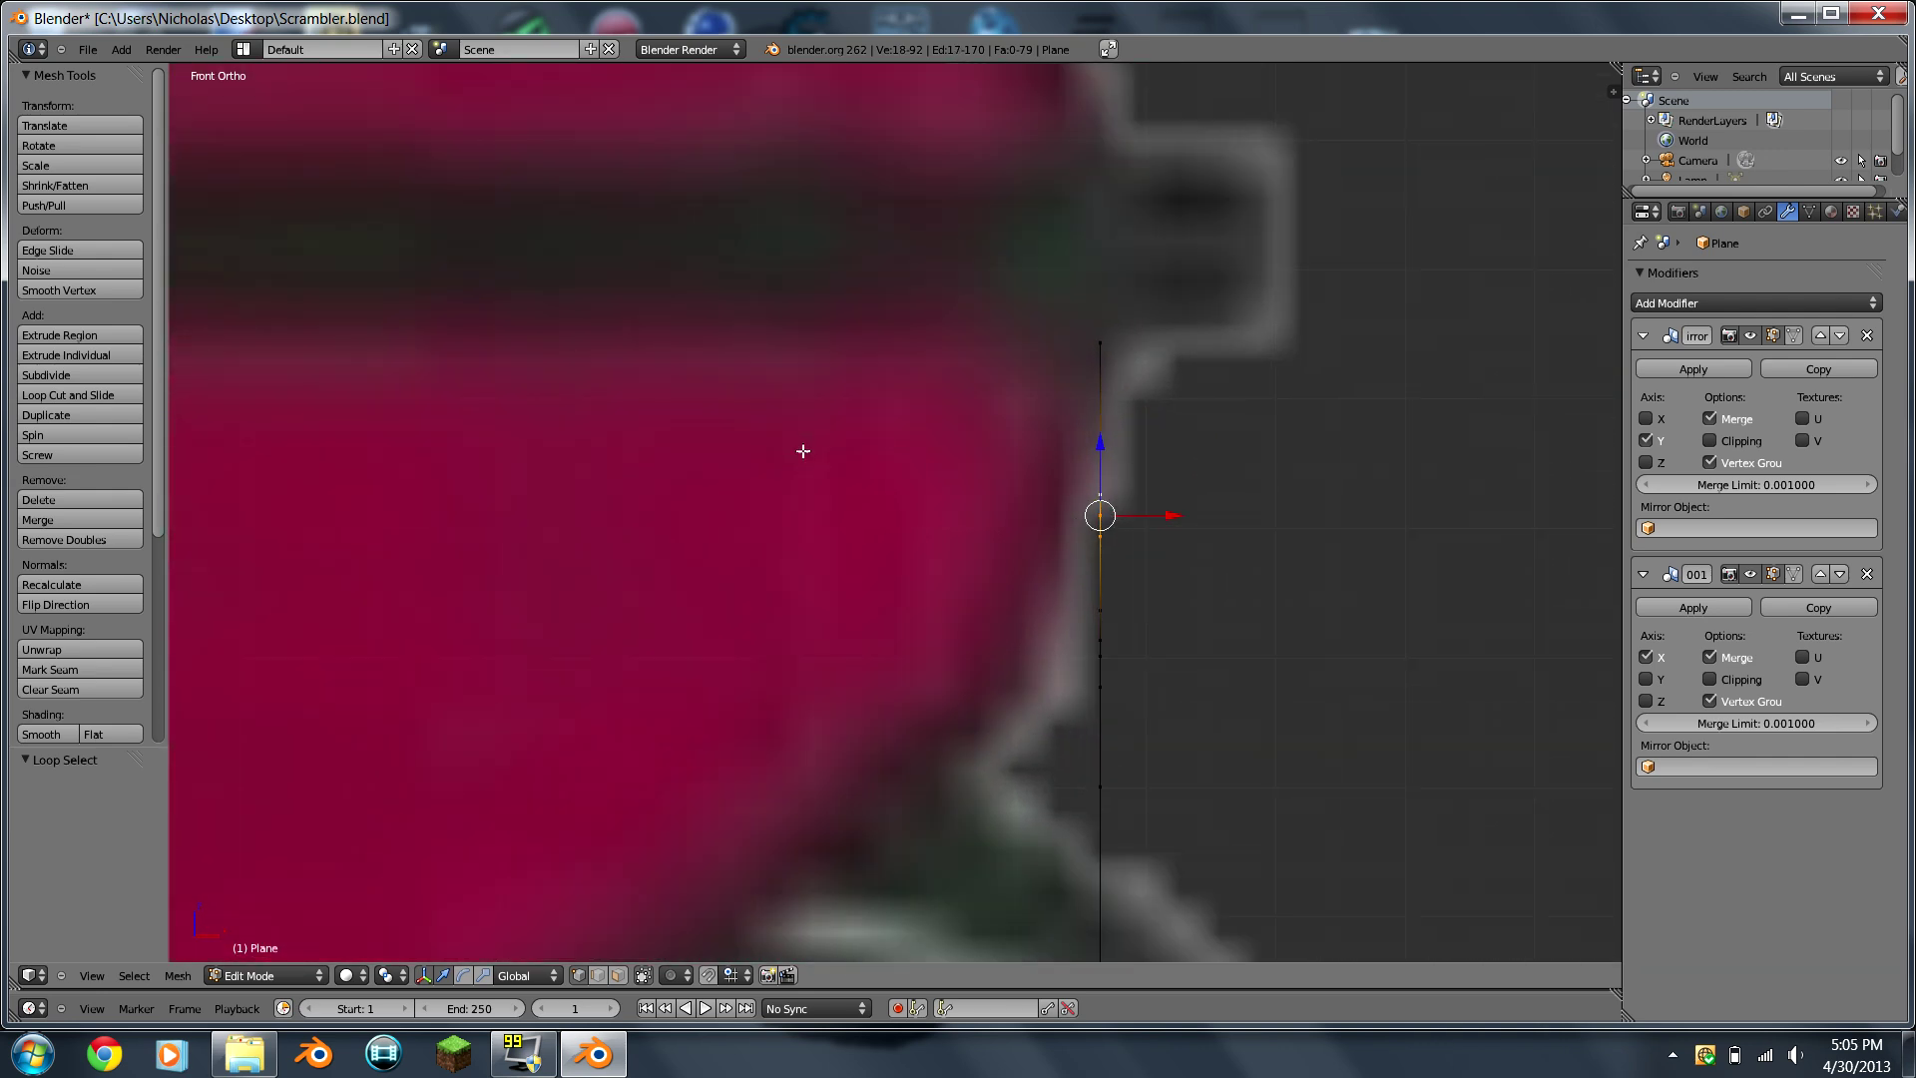
key(g)
key(y)
key(x)
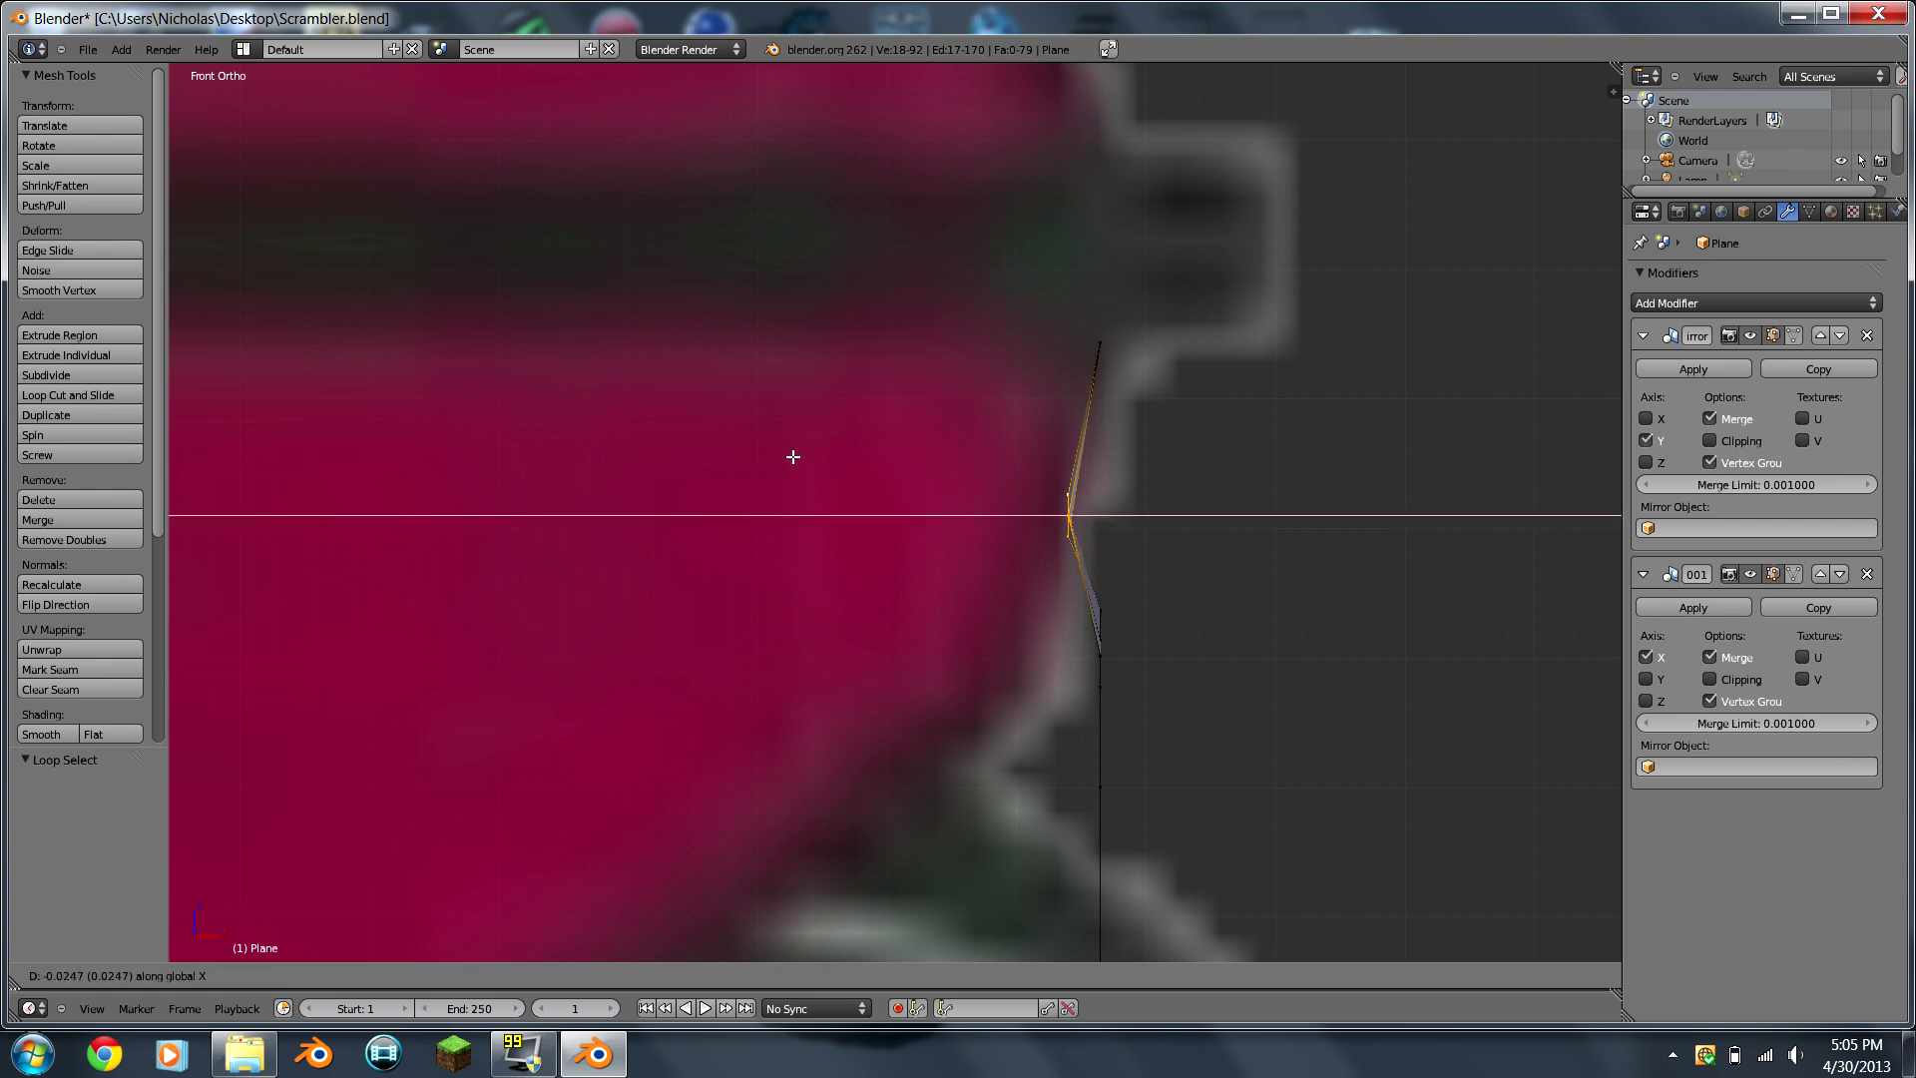
click(793, 452)
scroll(962, 500, up, 5)
scroll(1252, 506, down, 1)
scroll(1253, 506, up, 1)
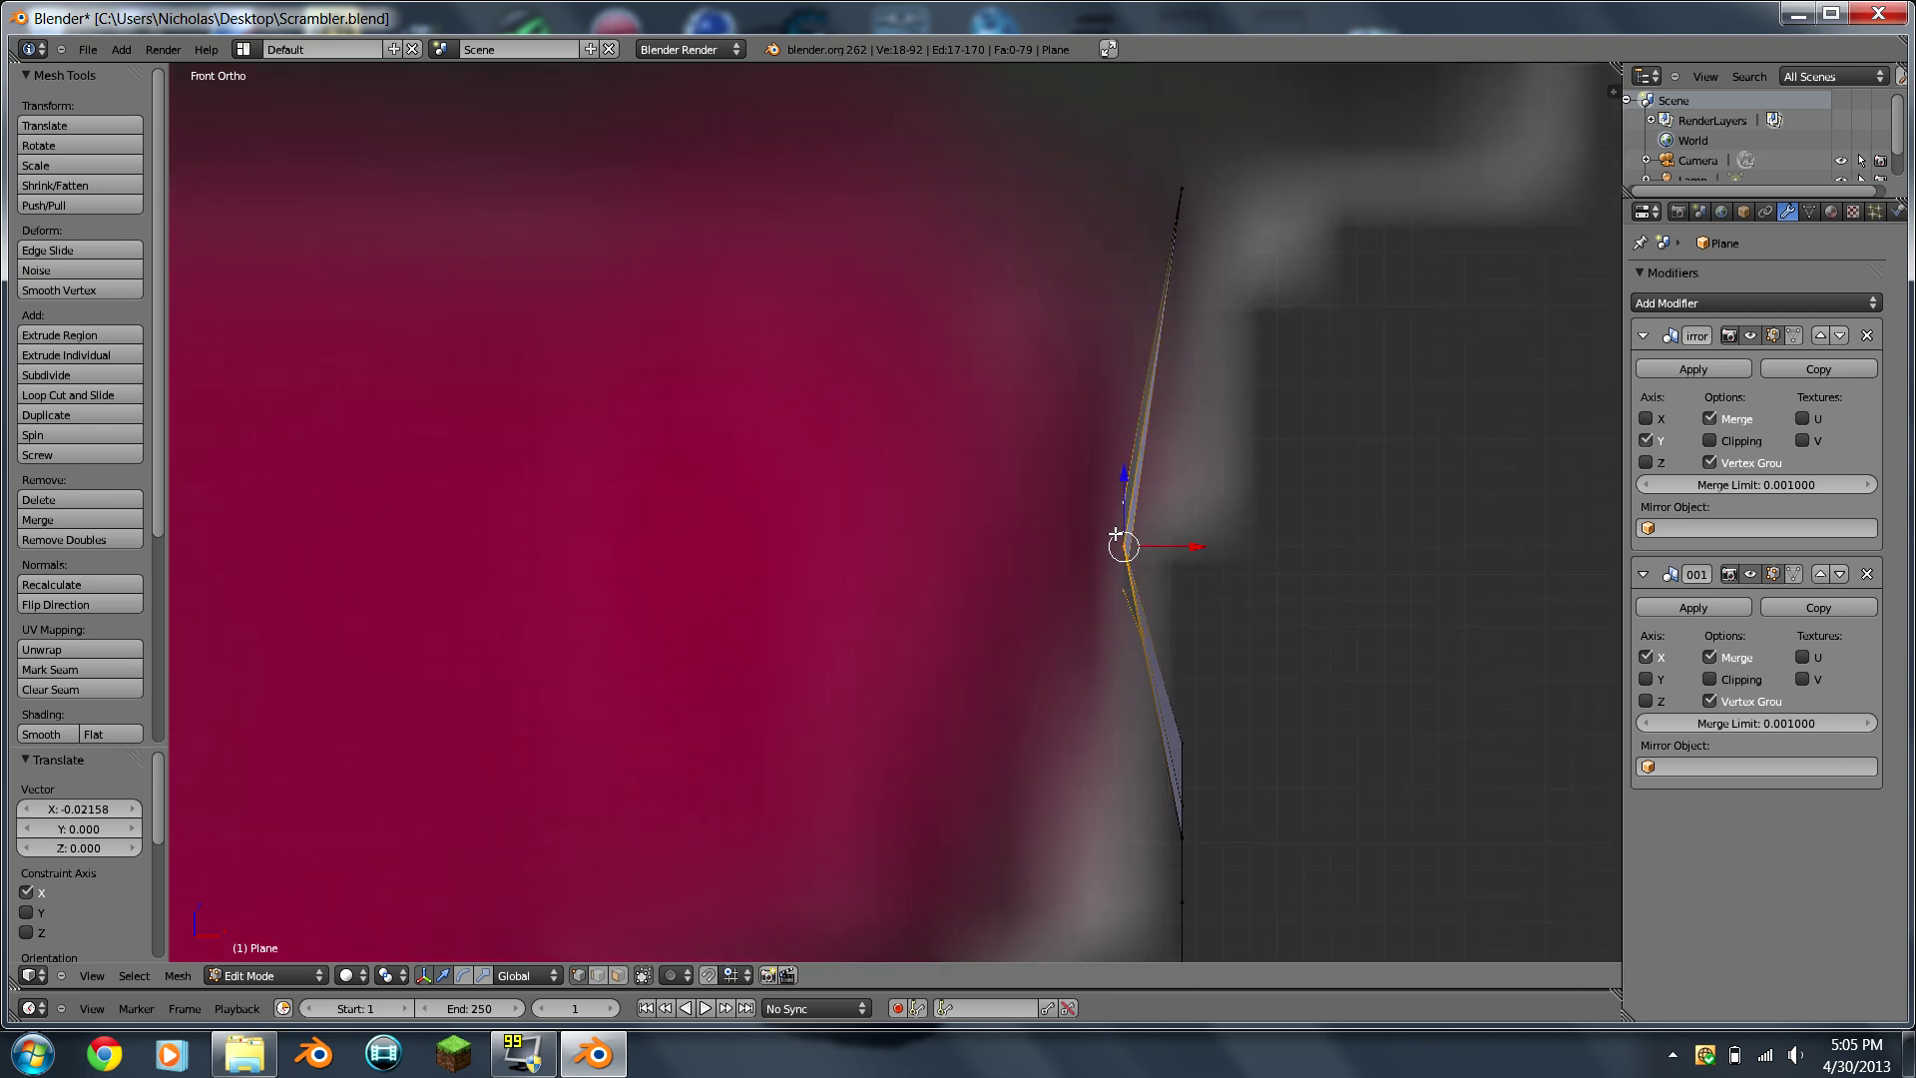
shift+middle_drag(1127, 539, 1180, 461)
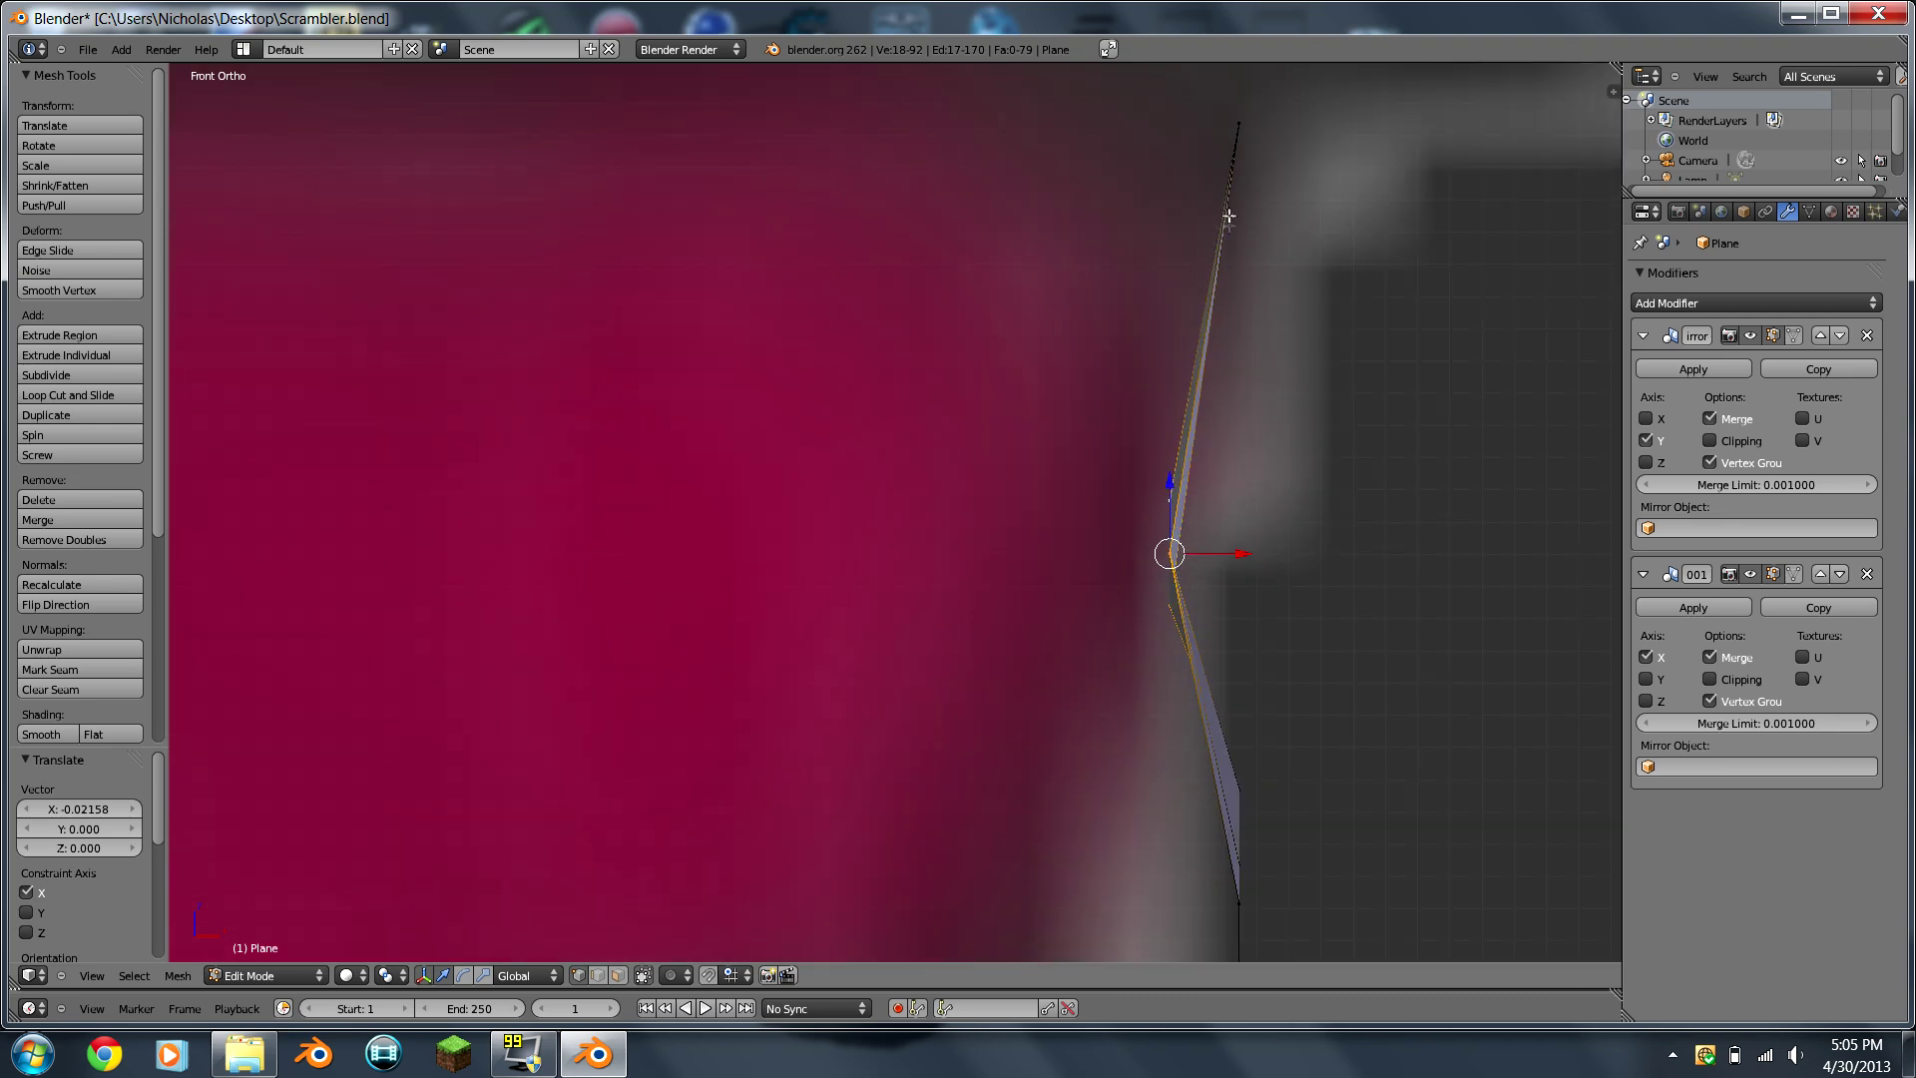
shift+middle_drag(1213, 480, 885, 544)
scroll(884, 544, up, 2)
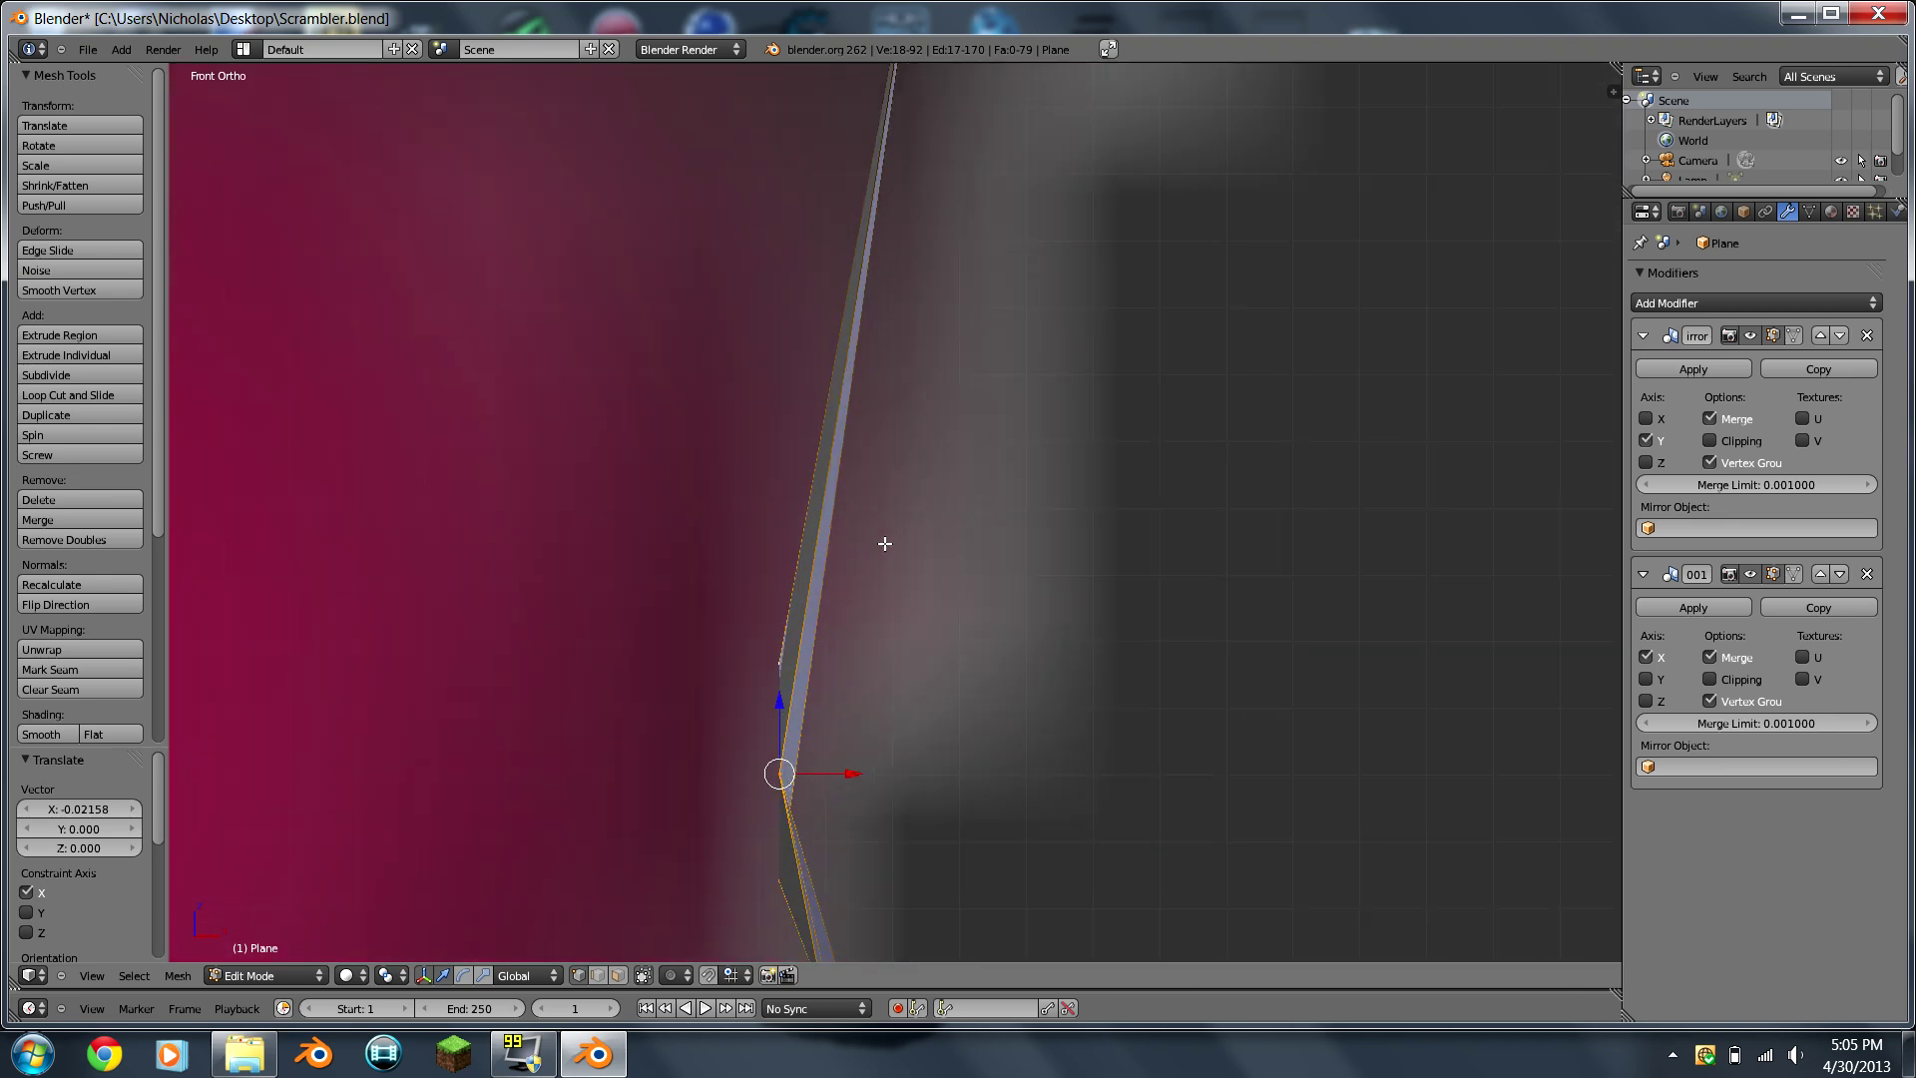
scroll(831, 630, down, 4)
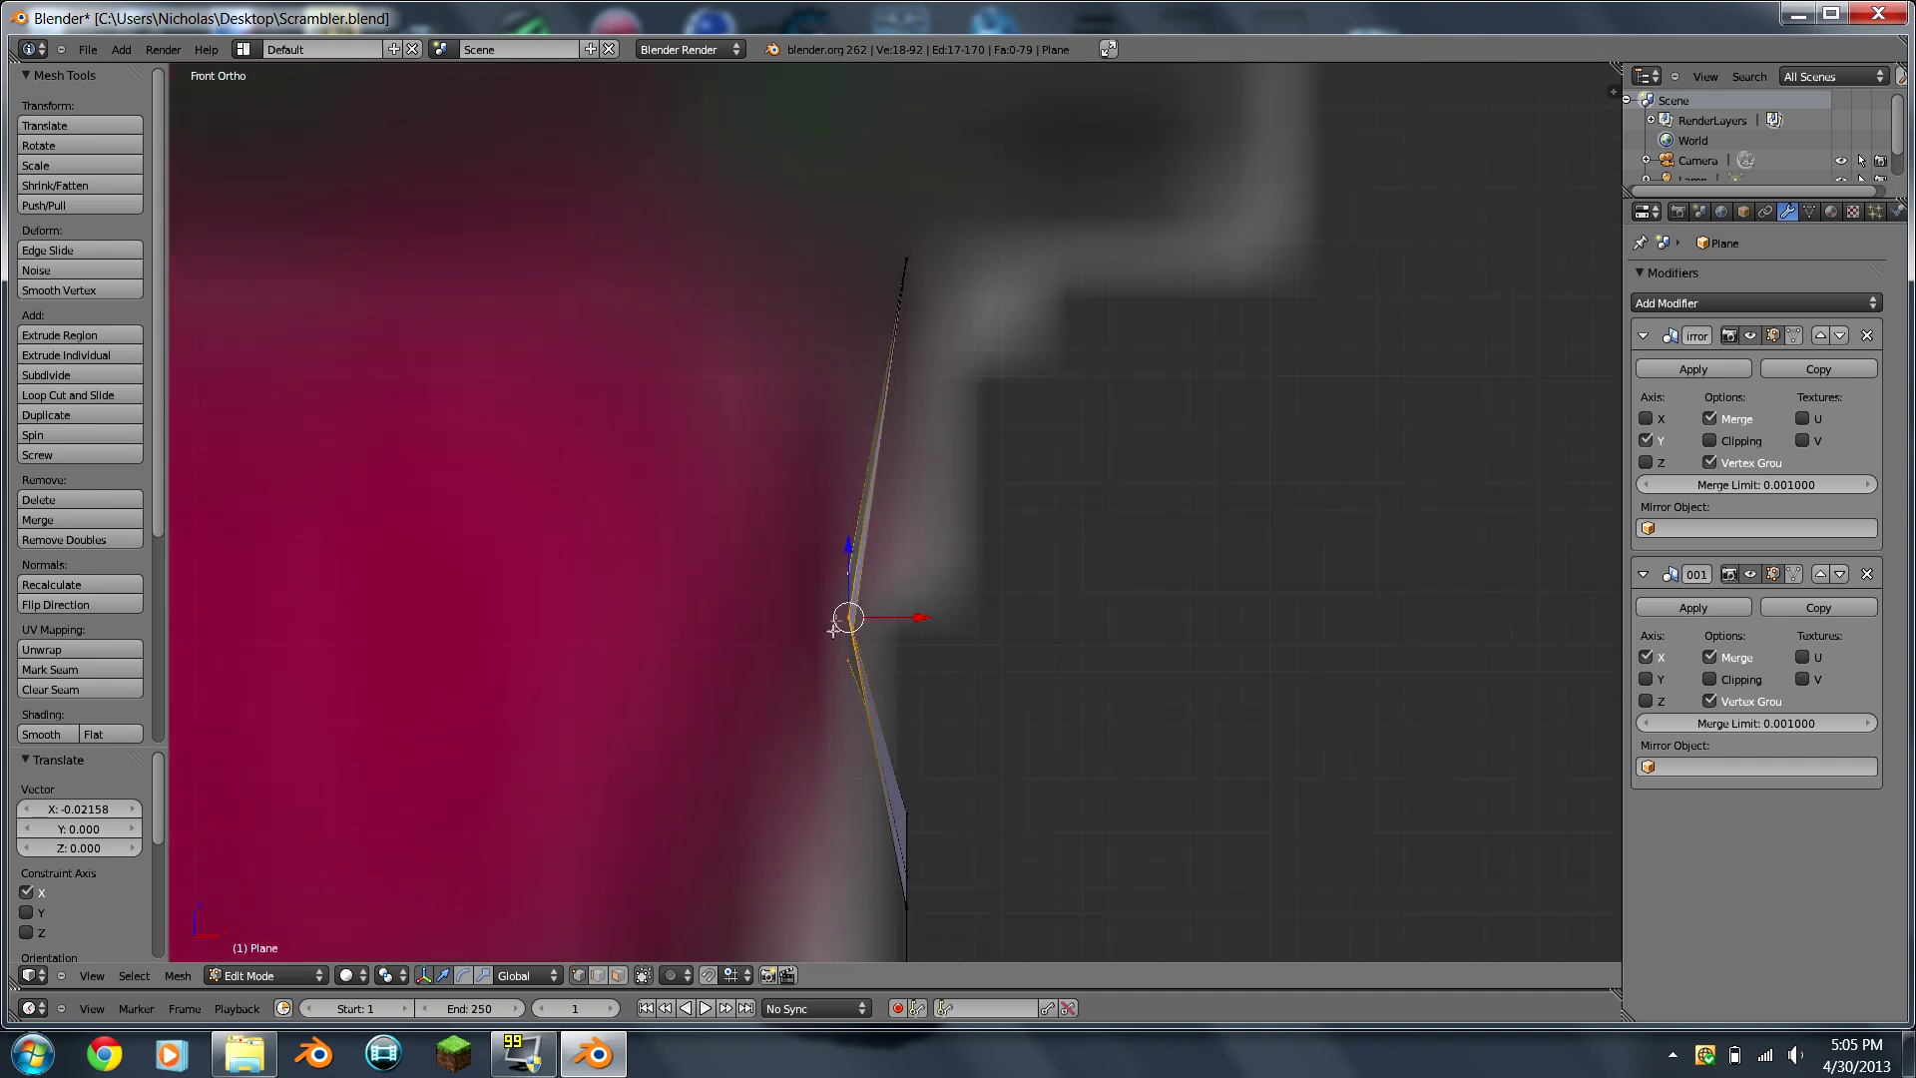
Step: Nudge the selected edge loop about -0.001 along X to refine its fit against the front-view body outline
scroll(746, 596, up, 4)
shift+middle_drag(771, 608, 992, 578)
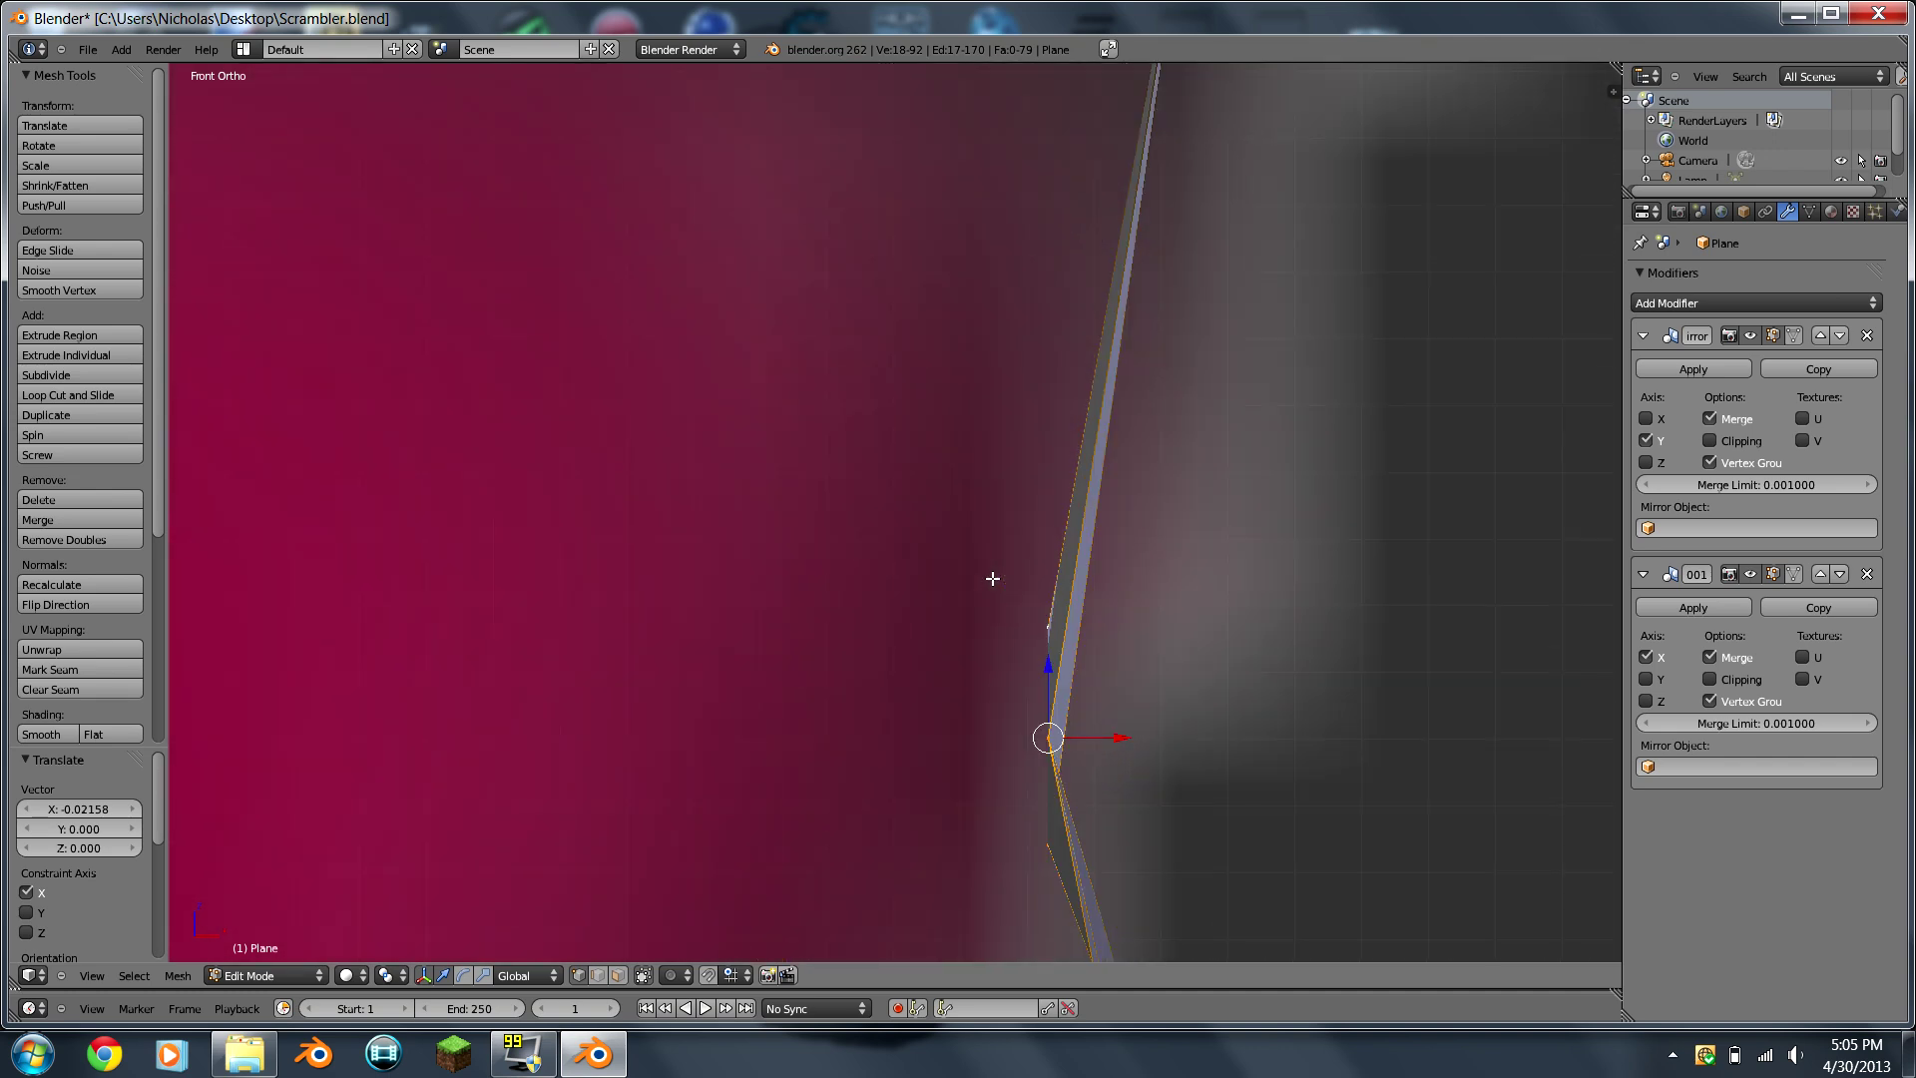
scroll(993, 579, down, 2)
key(g)
key(y)
key(x)
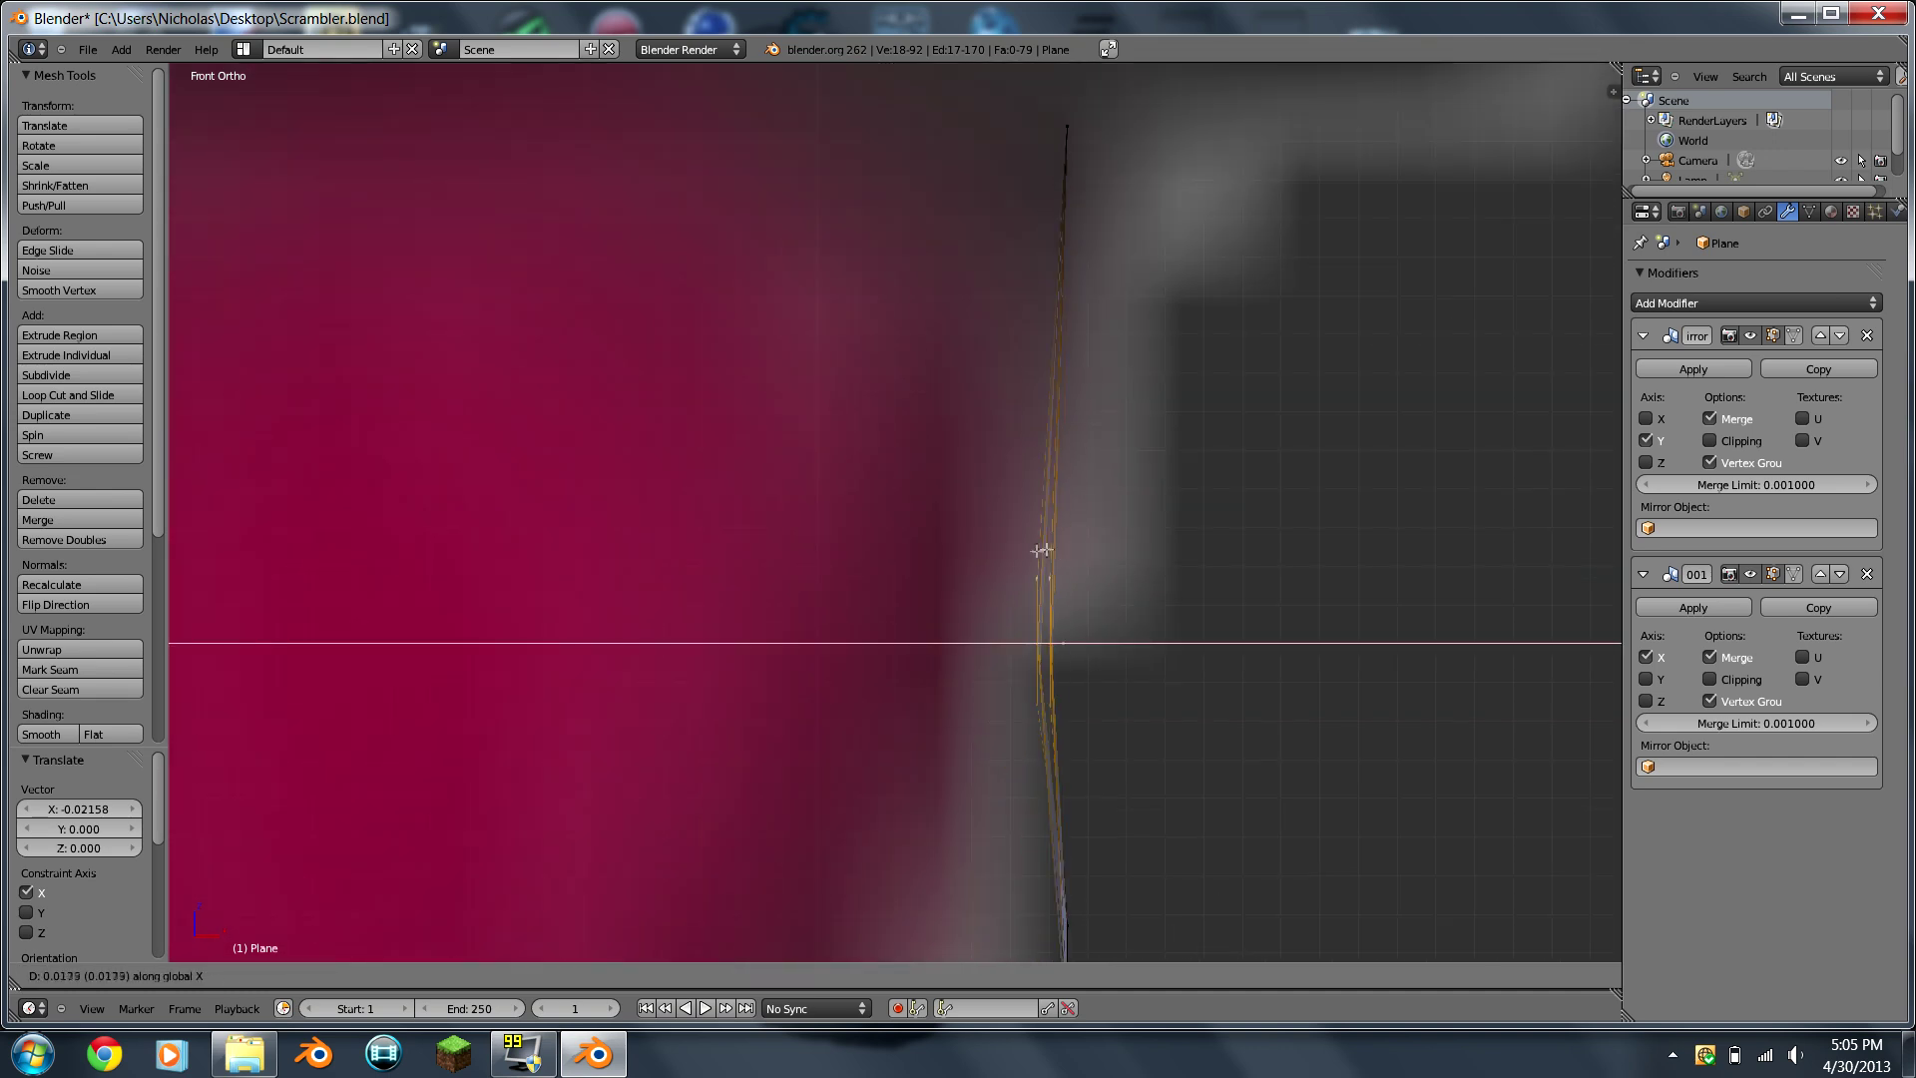
click(988, 546)
Step: Select the next lower edge loop without its uppermost wheel-arch vertex and move it about -0.037 along X to the body outline
middle_drag(975, 642, 812, 764)
right_click(769, 750)
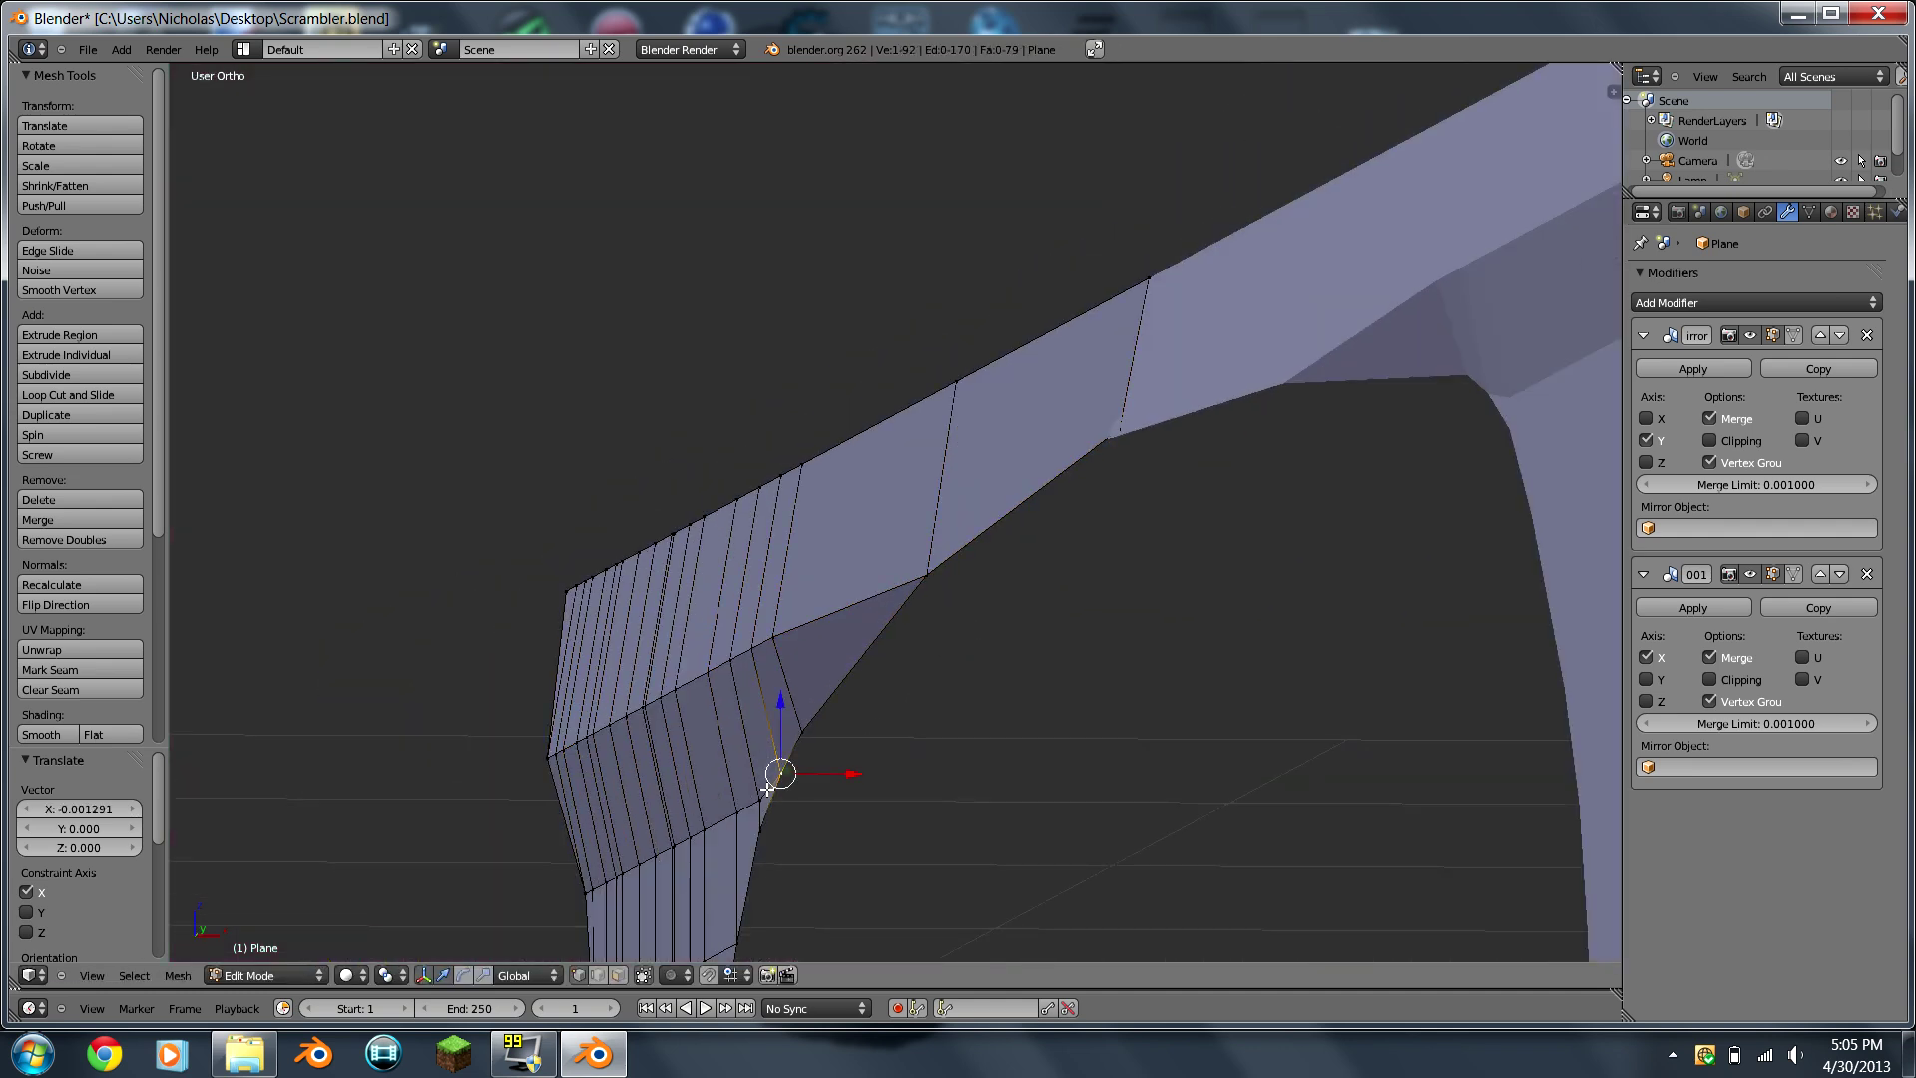
alt+right_click(765, 789)
shift+right_click(812, 732)
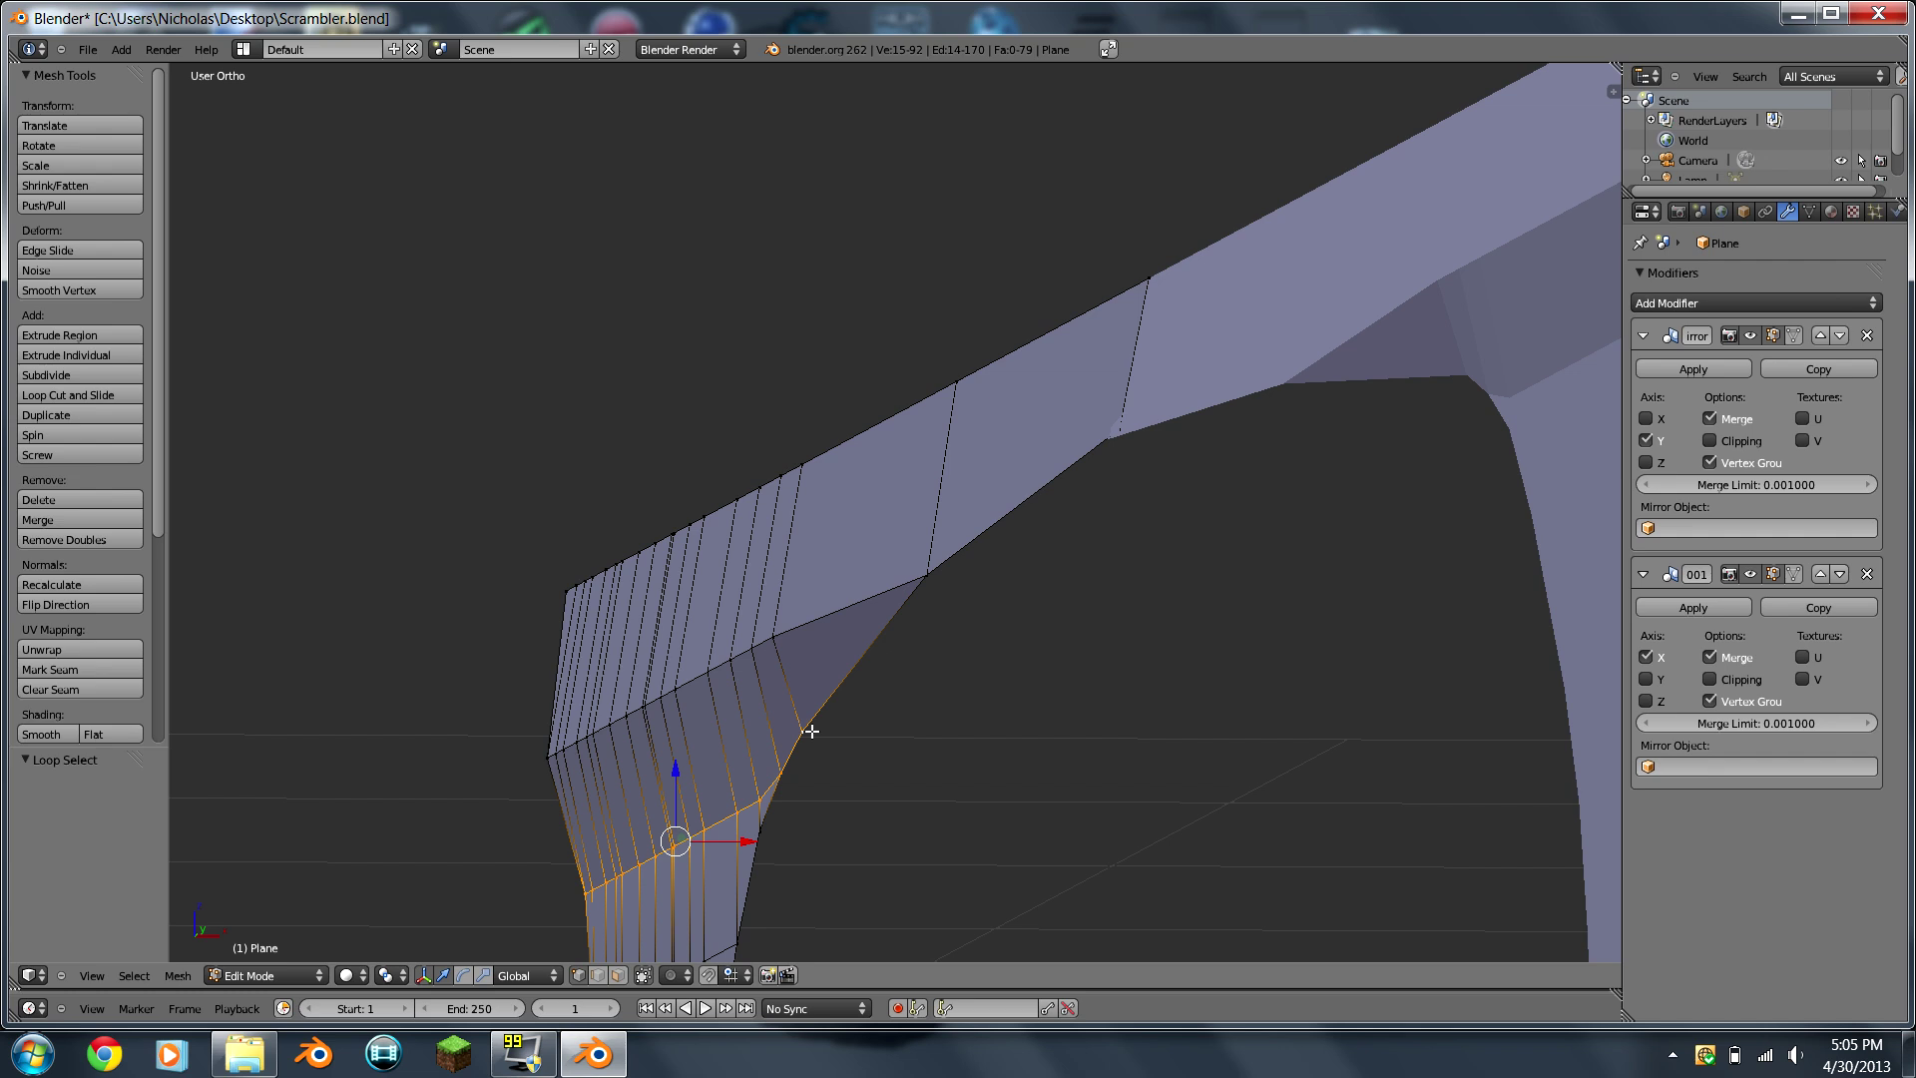
key(KP_1)
shift+middle_drag(513, 846, 574, 667)
scroll(1151, 463, up, 2)
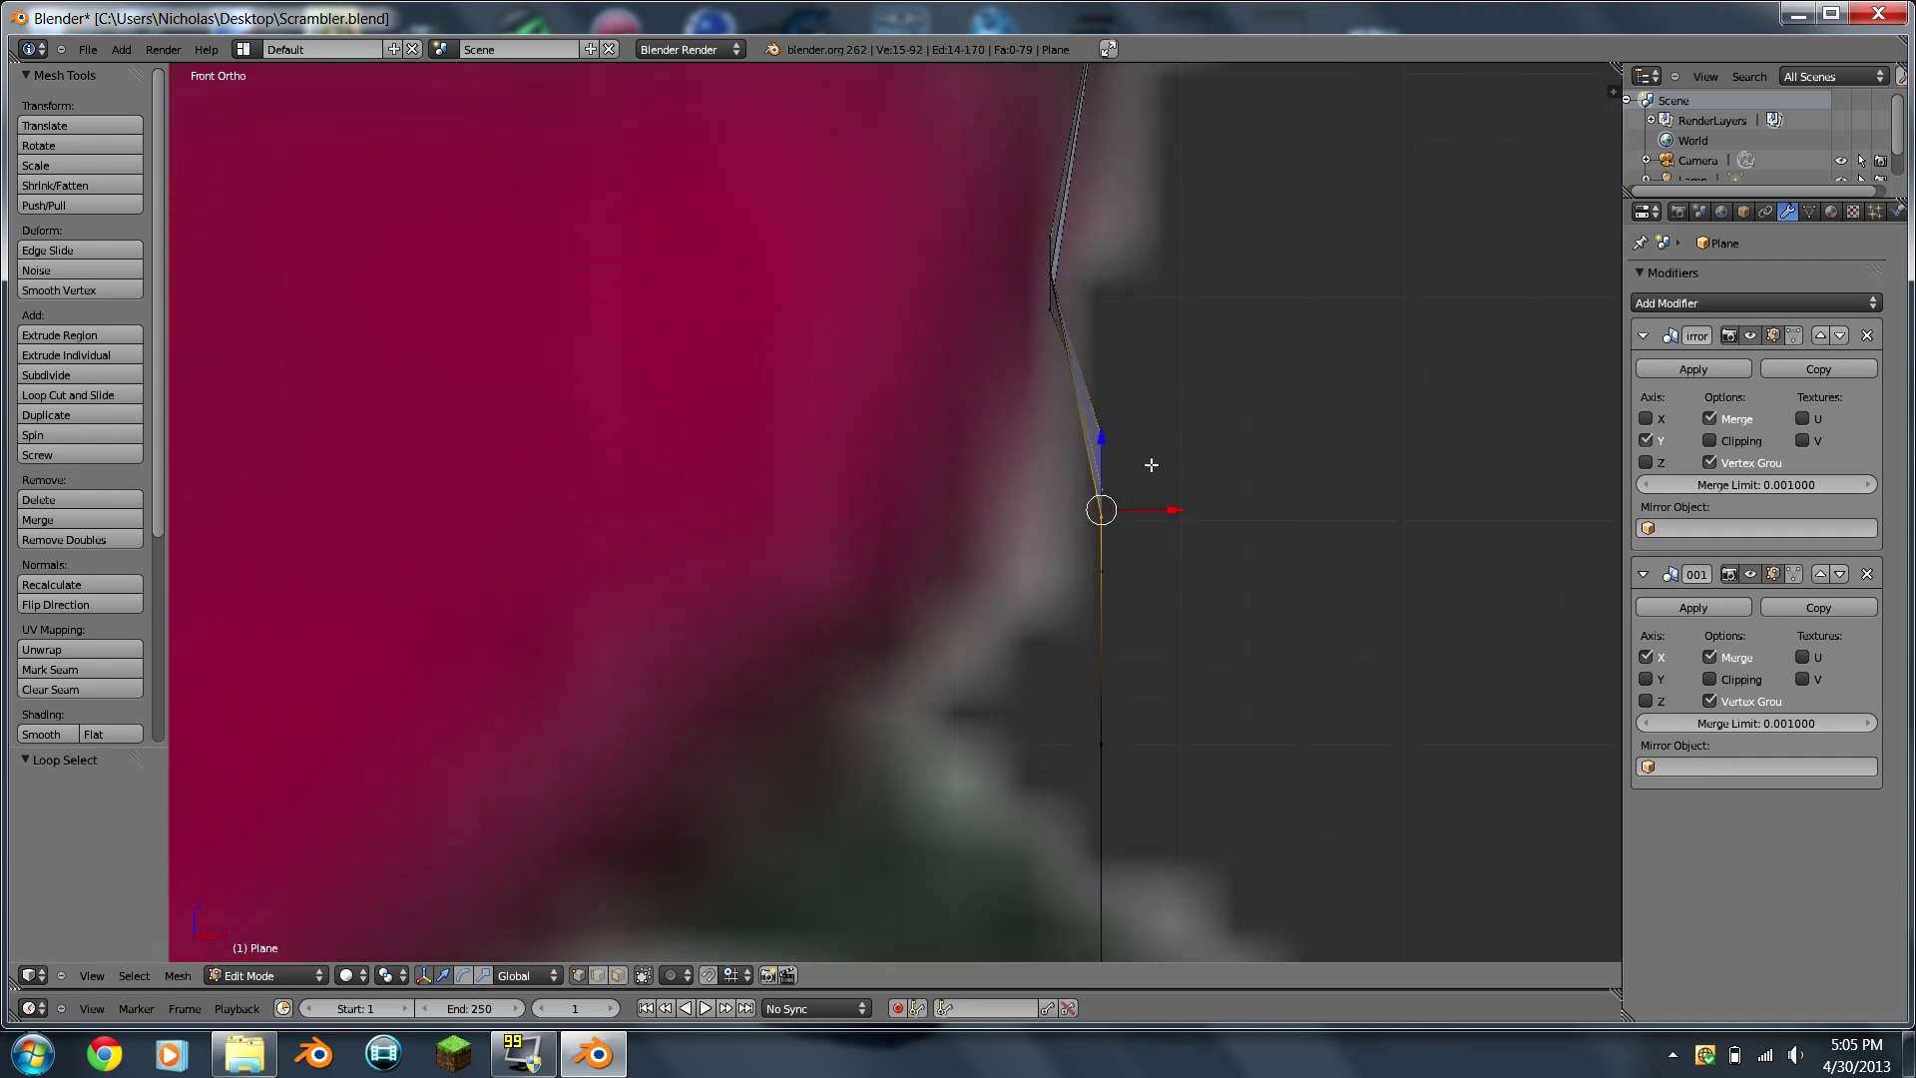
key(g)
key(x)
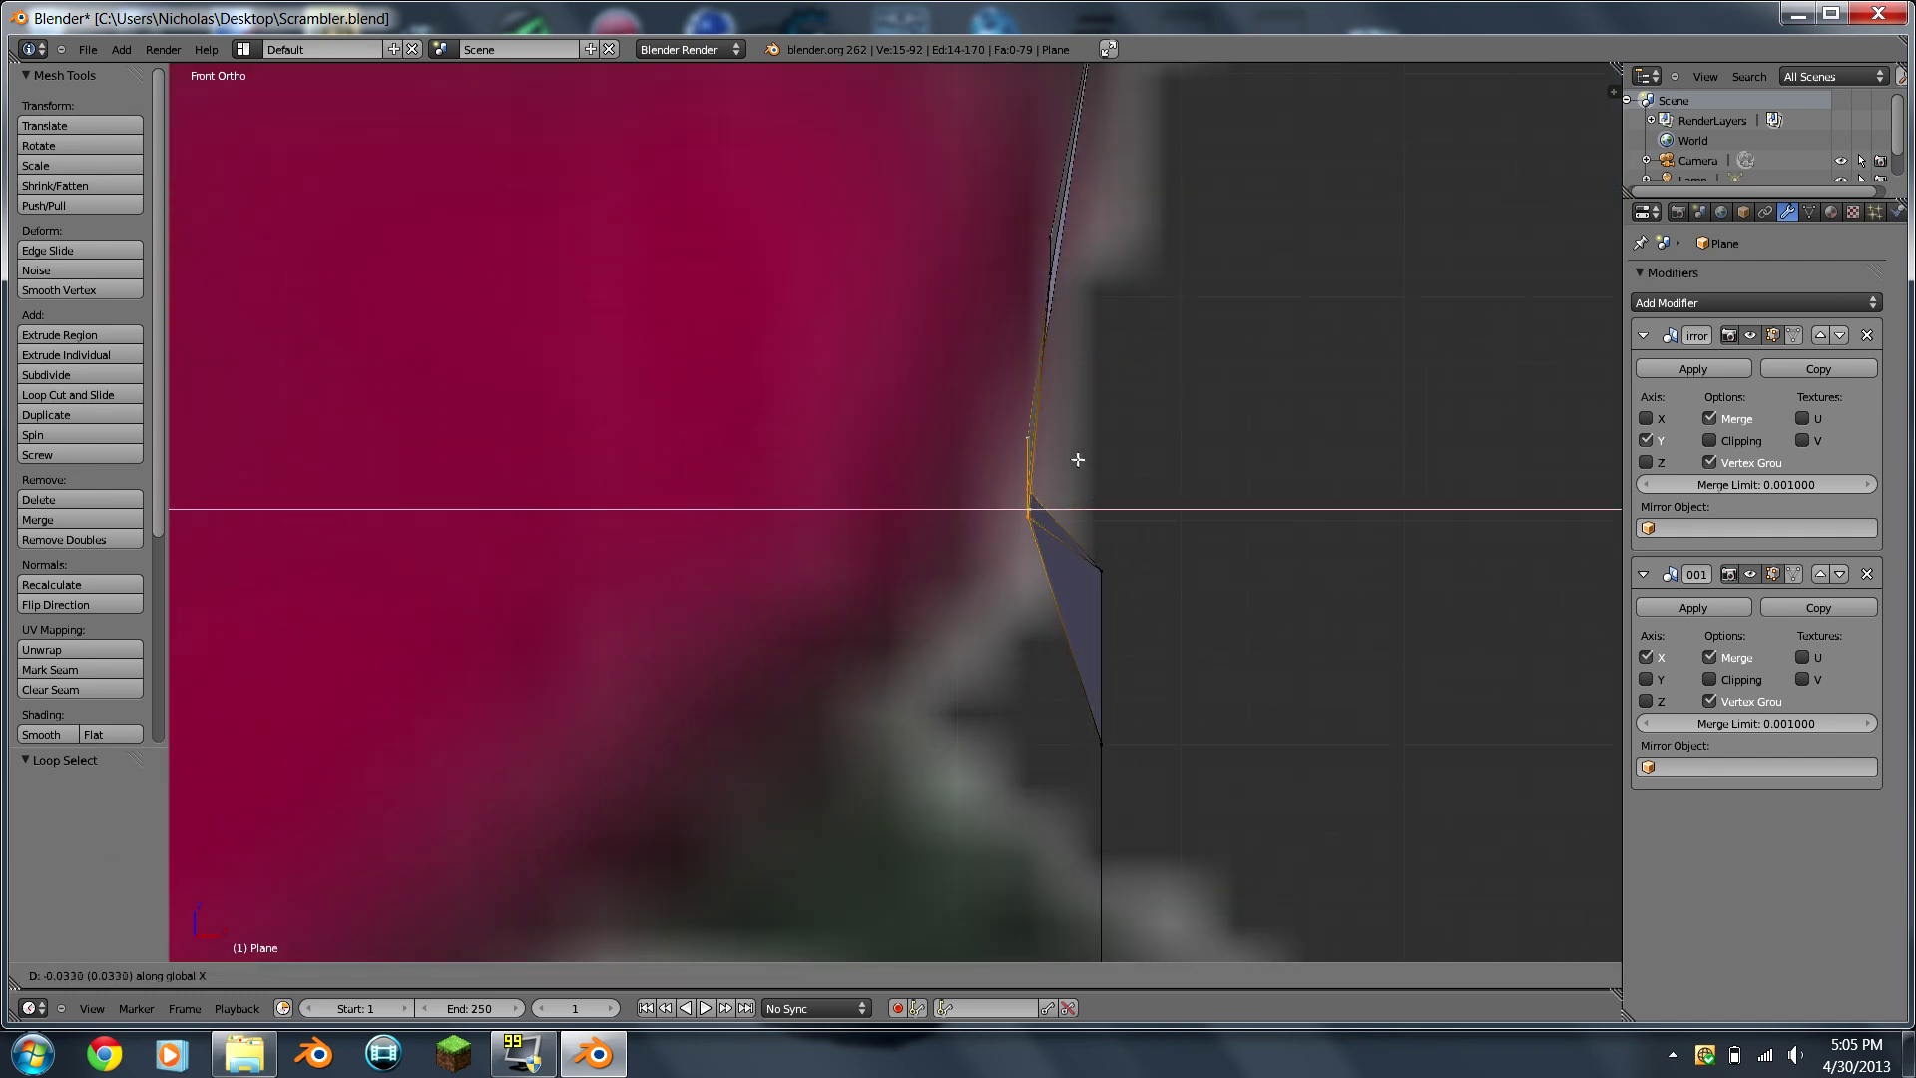
click(1067, 456)
Step: Move the single vertex protruding inward above that loop about 0.003 along X to align it with the panel's slope
right_click(1023, 205)
shift+scroll(1051, 251, up, 2)
scroll(1129, 367, up, 3)
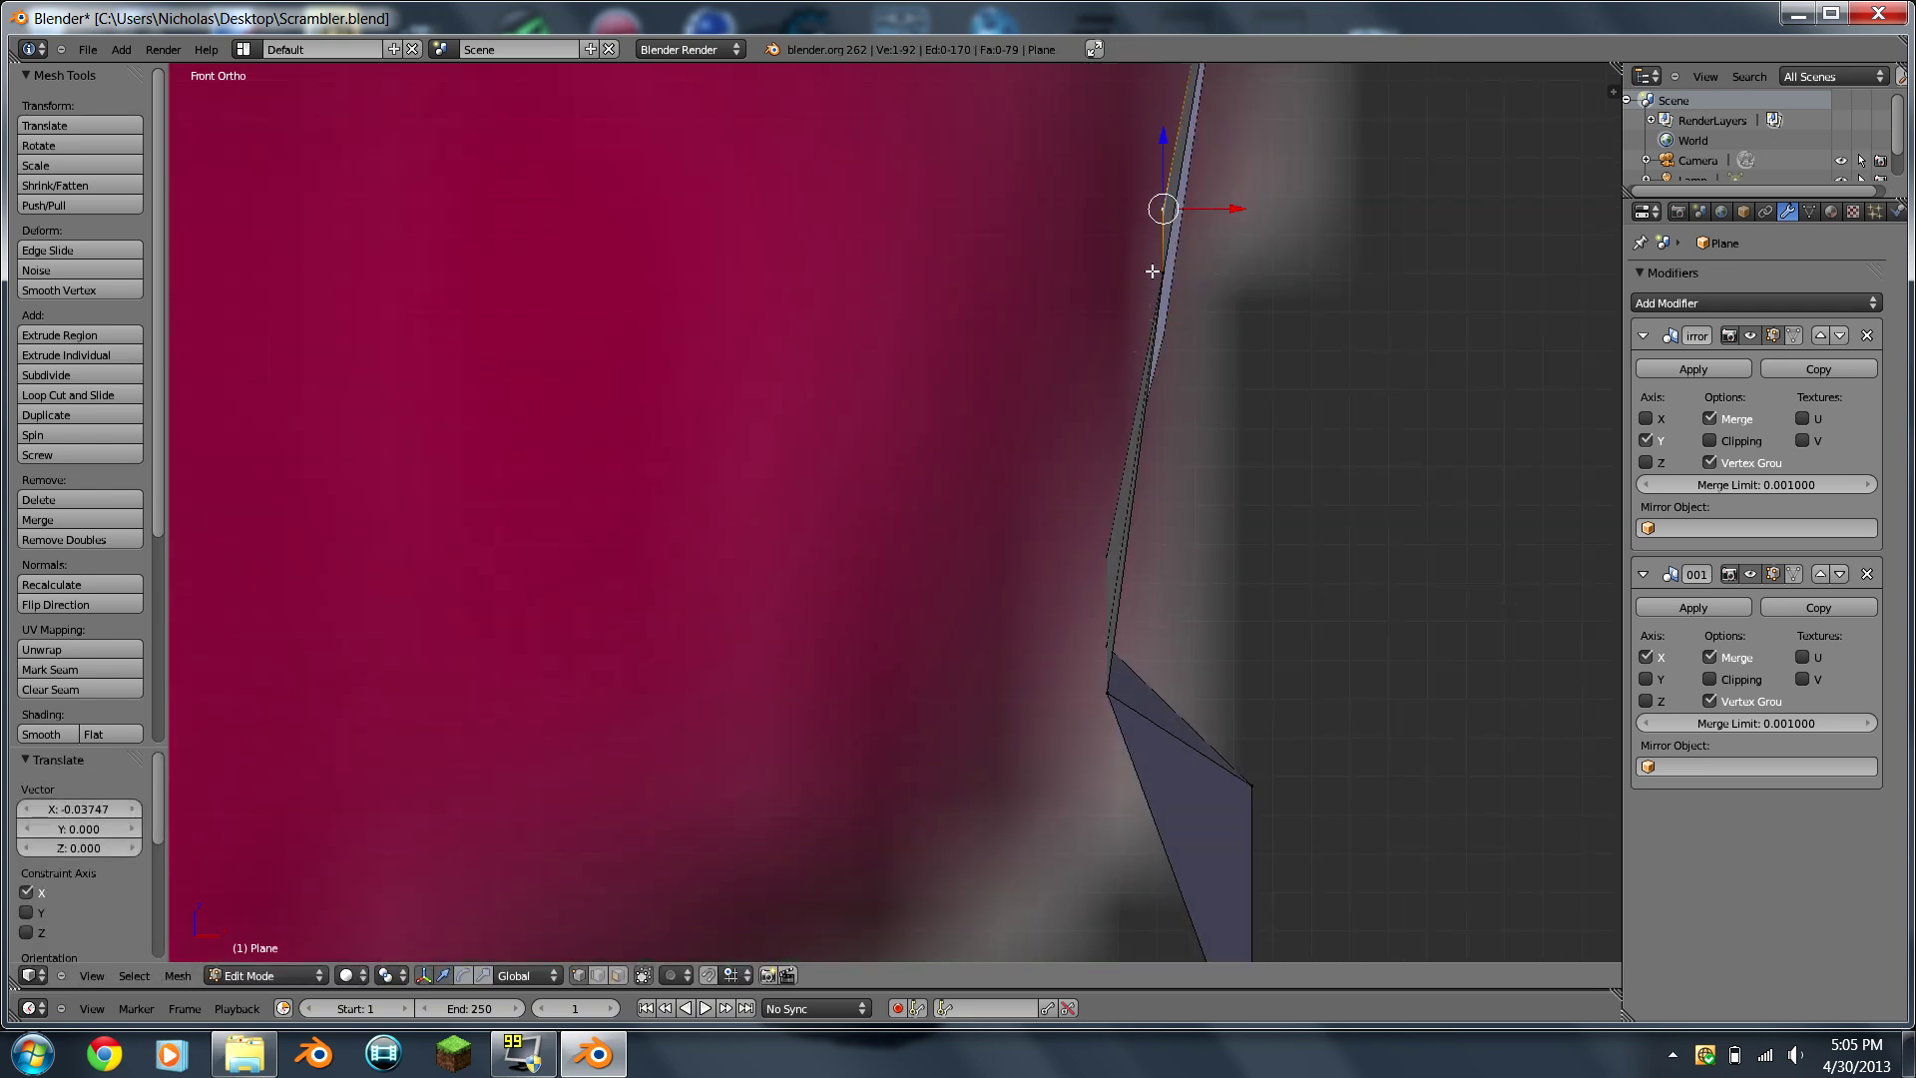
key(g)
key(x)
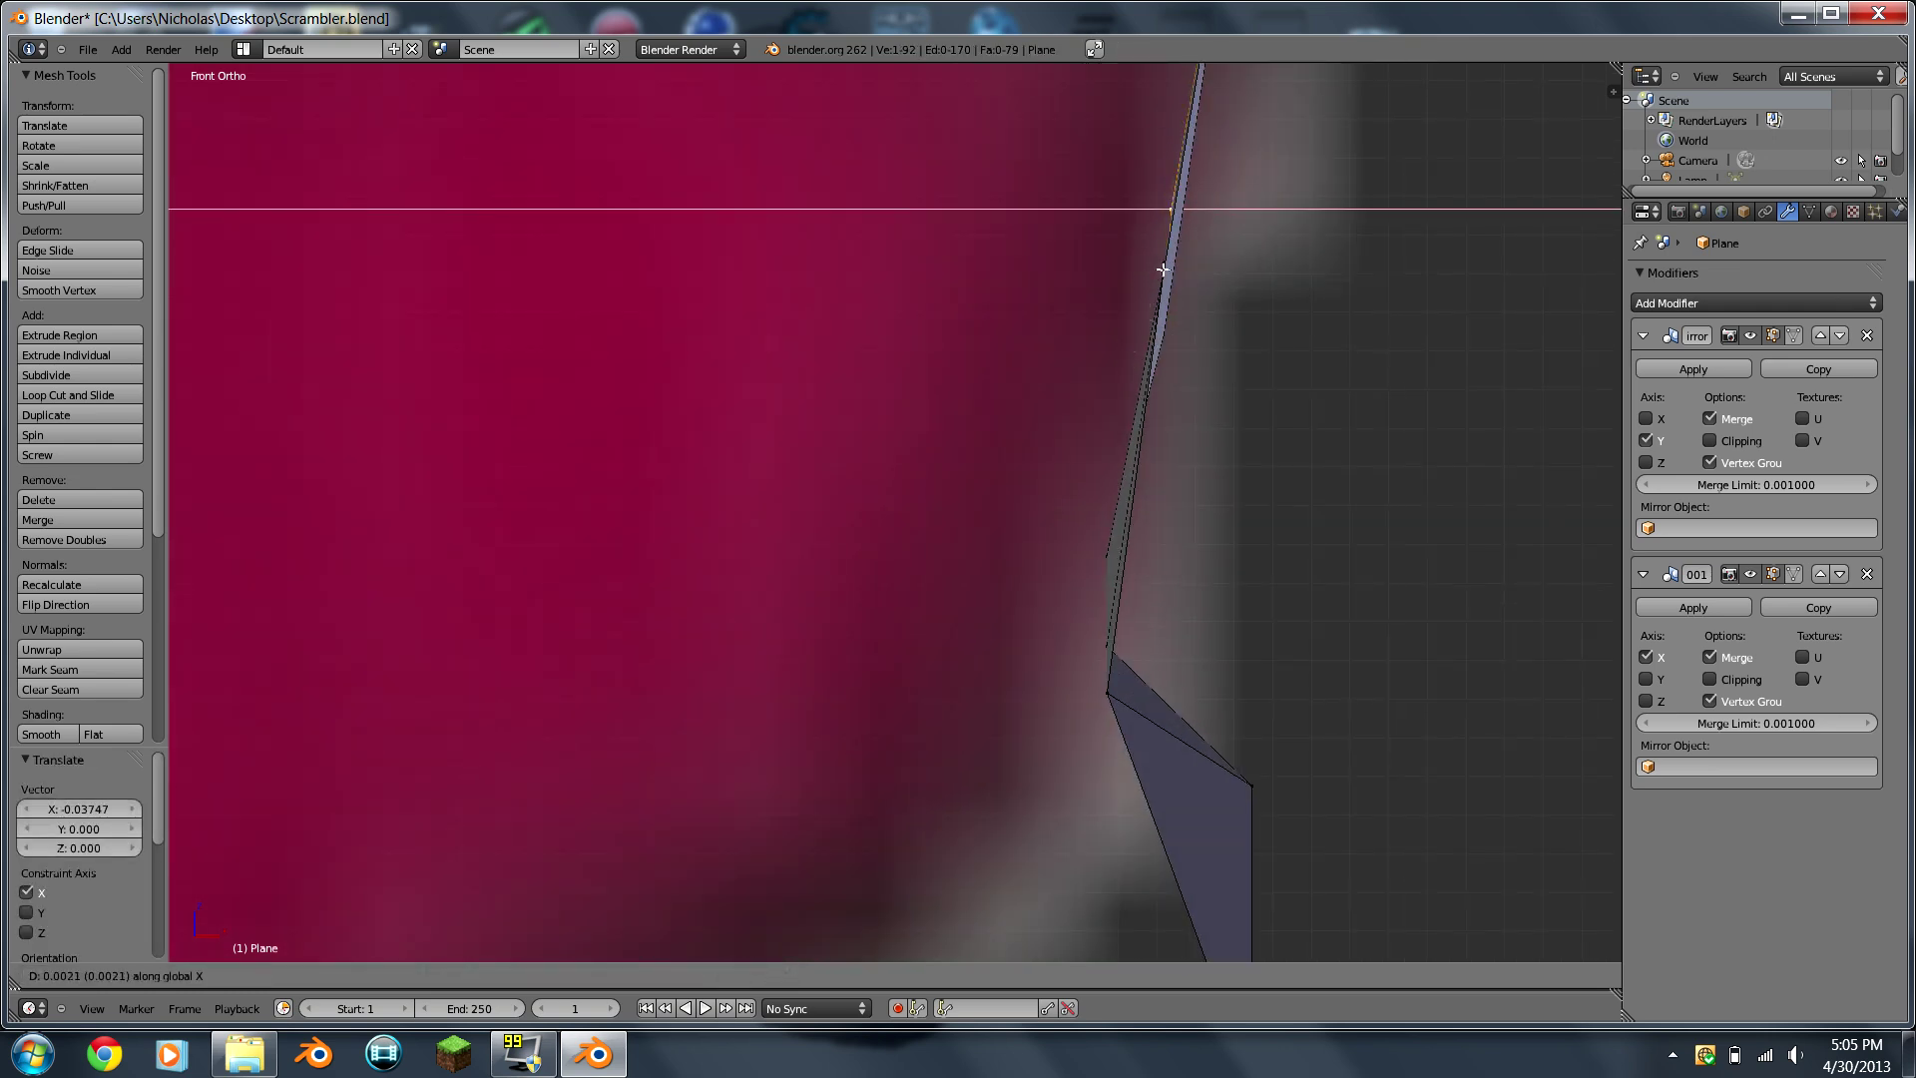
click(1165, 269)
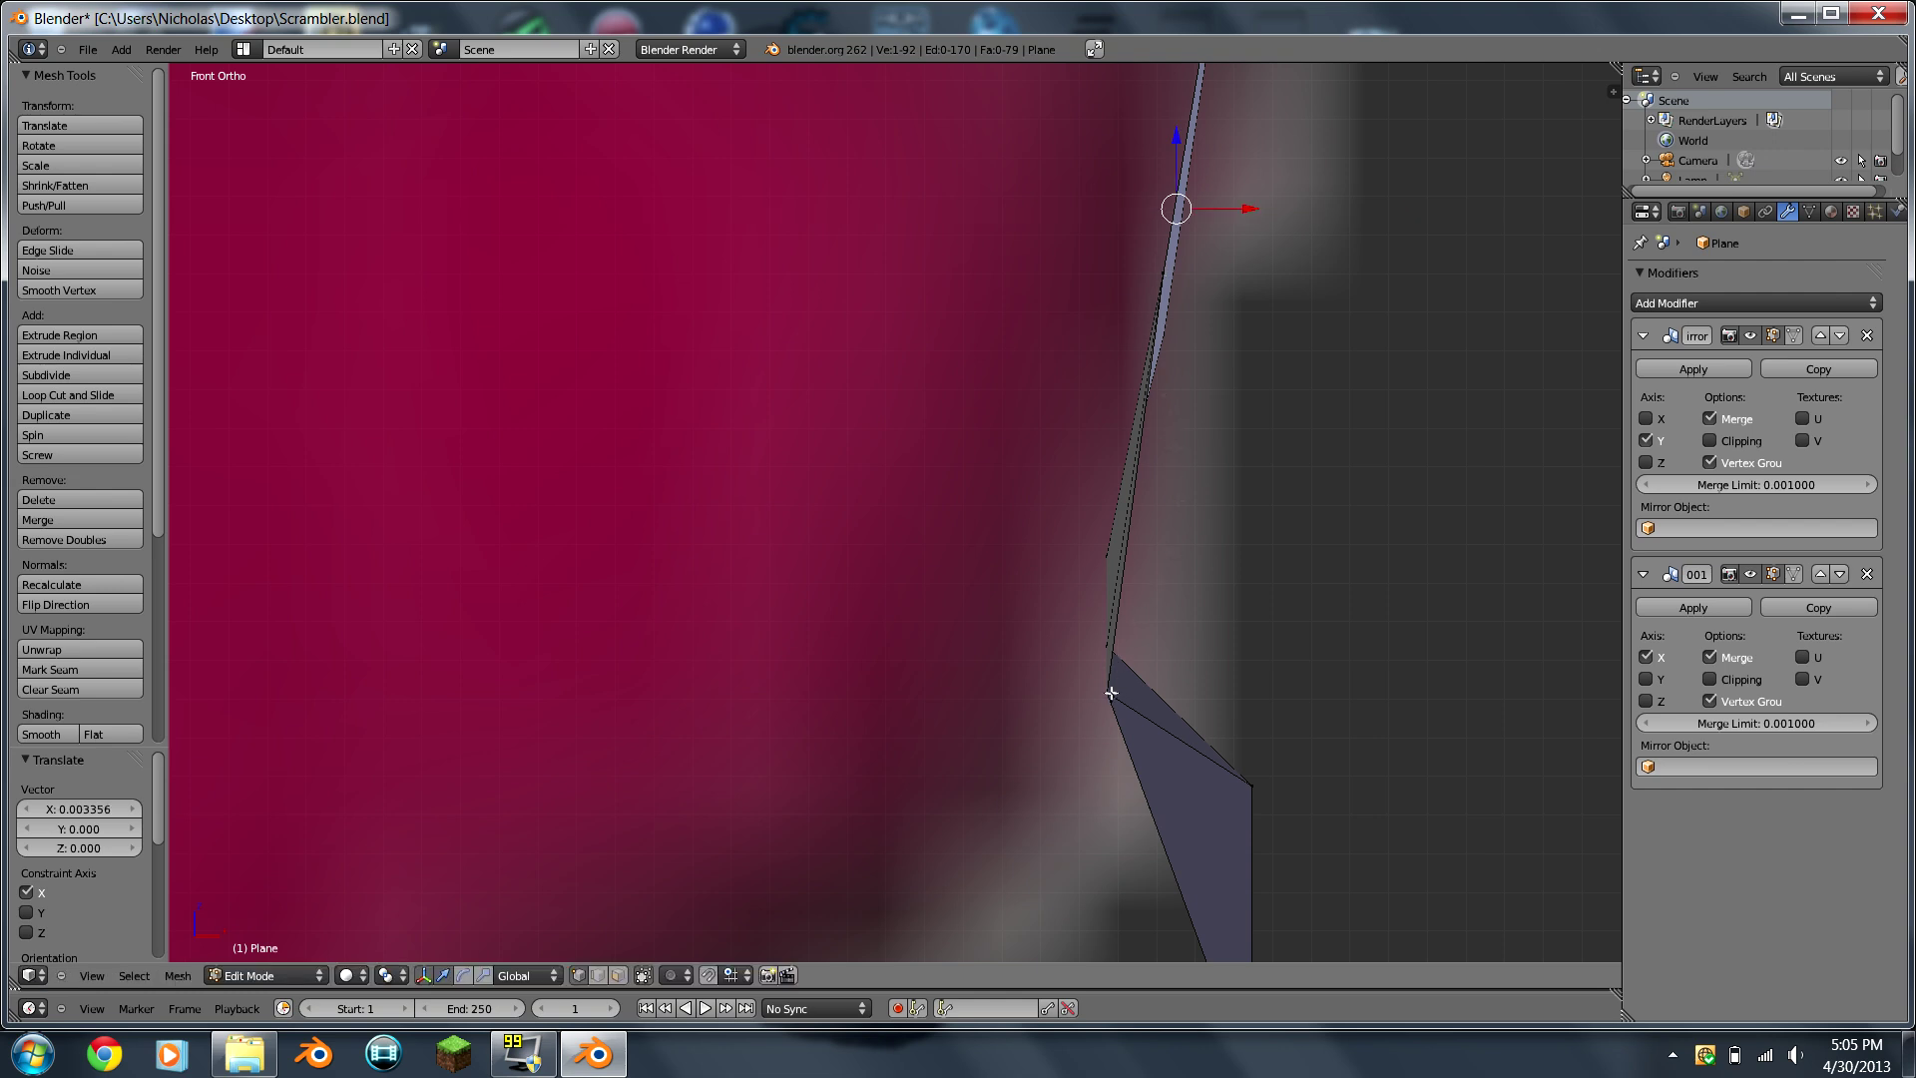
Step: Select the protruding wheel-arch edge vertex and move it about 0.004 along X to line it up with the side profile
scroll(1114, 697, down, 3)
right_click(1070, 649)
middle_drag(1069, 649, 734, 559)
key(KP_1)
scroll(1027, 479, up, 5)
scroll(1027, 518, up, 1)
scroll(1033, 538, down, 1)
right_click(1035, 541)
middle_drag(1035, 541, 498, 547)
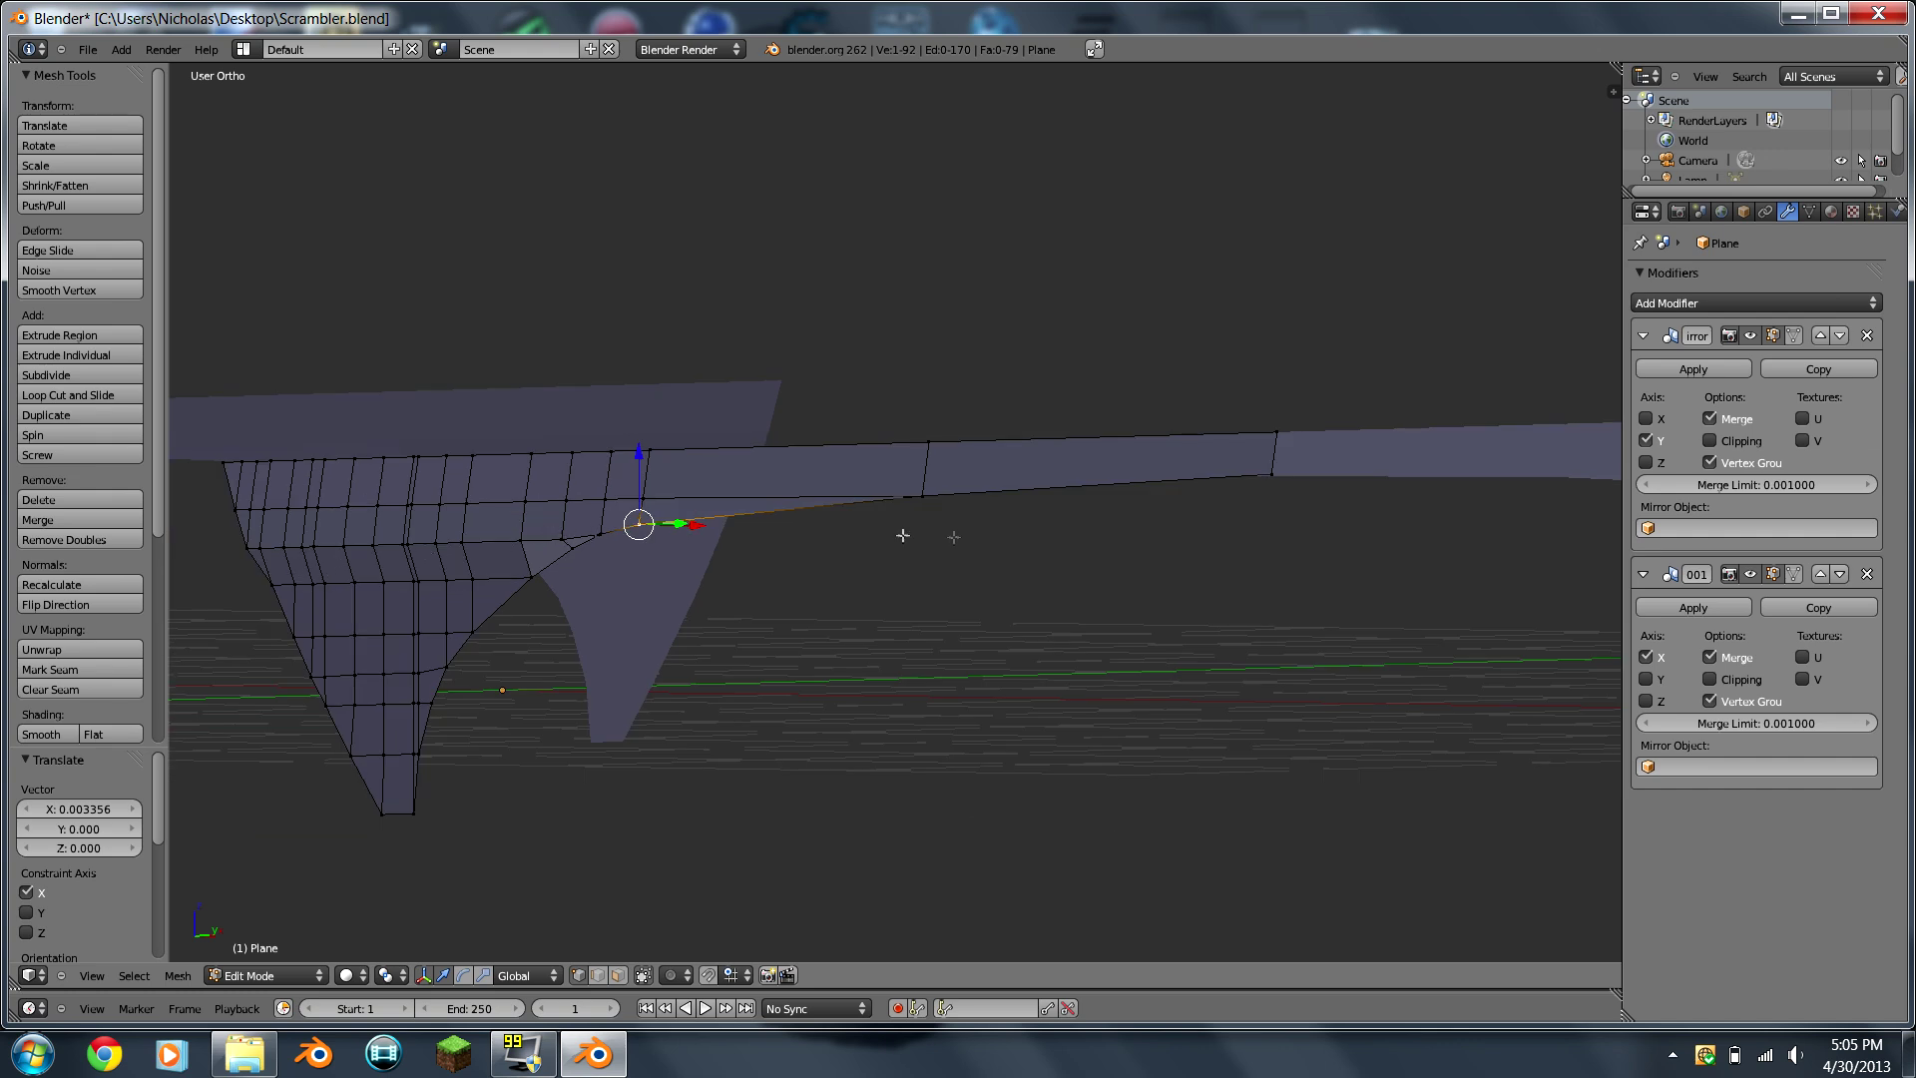
key(KP_1)
scroll(943, 544, up, 4)
key(g)
key(x)
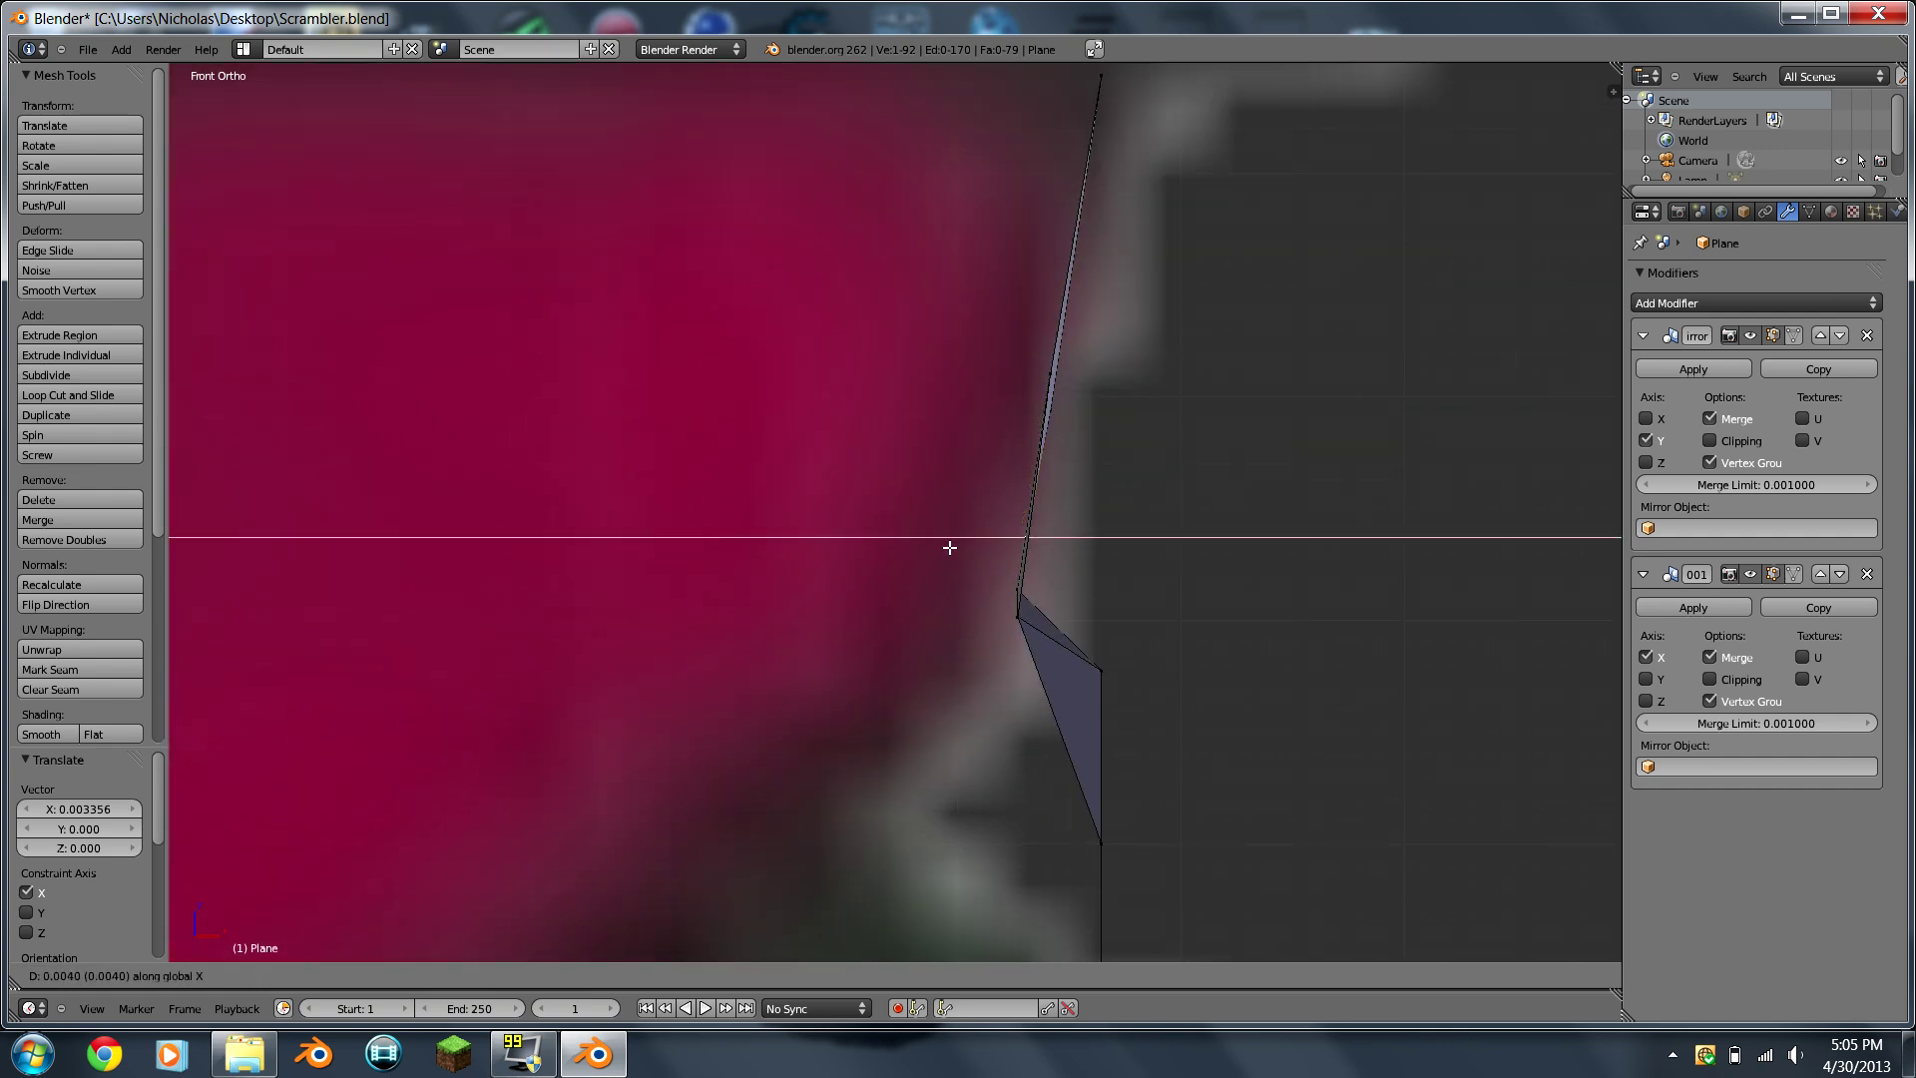
click(949, 547)
Step: Move the wheel-arch vertex just below the shifted loop about -0.047 along X so it follows the body outline
scroll(1051, 627, down, 1)
scroll(1051, 642, down, 2)
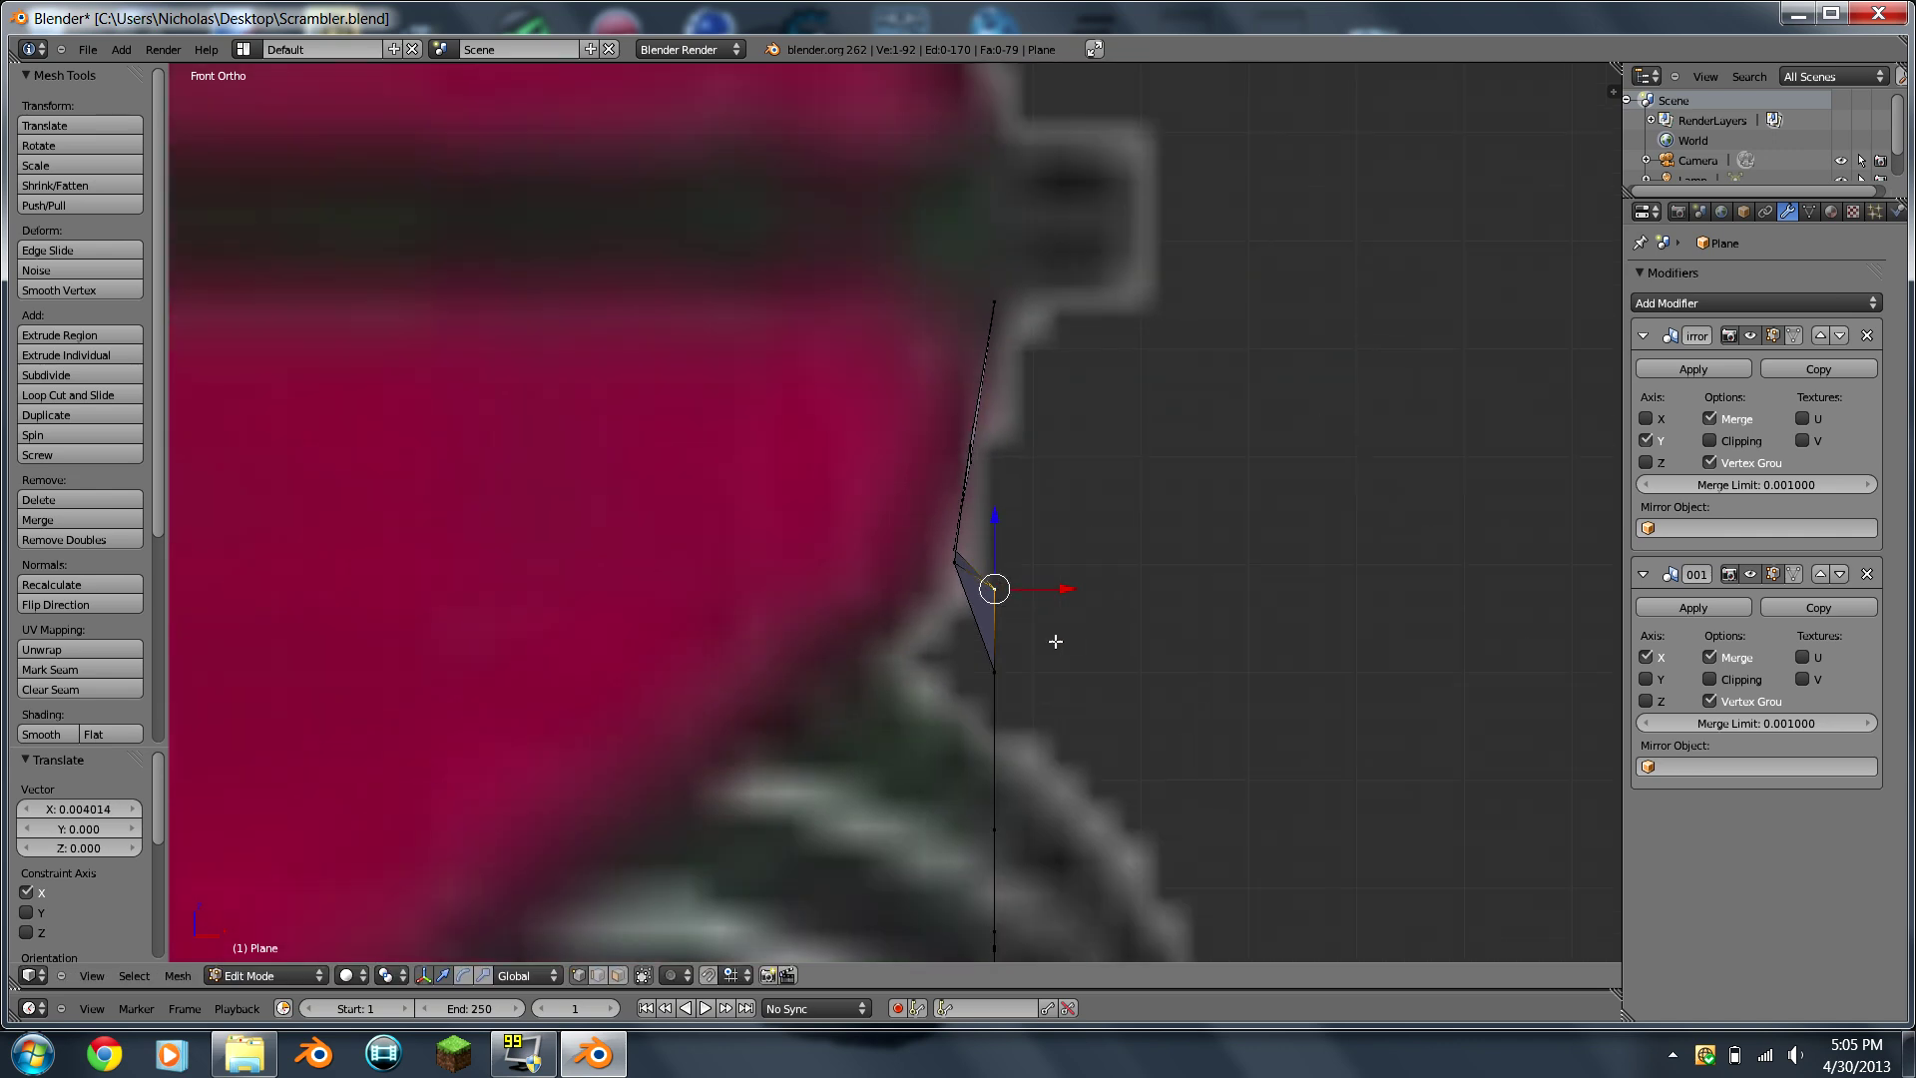
middle_drag(1051, 642, 896, 625)
middle_drag(642, 583, 573, 603)
key(KP_1)
scroll(1158, 598, up, 3)
key(g)
key(x)
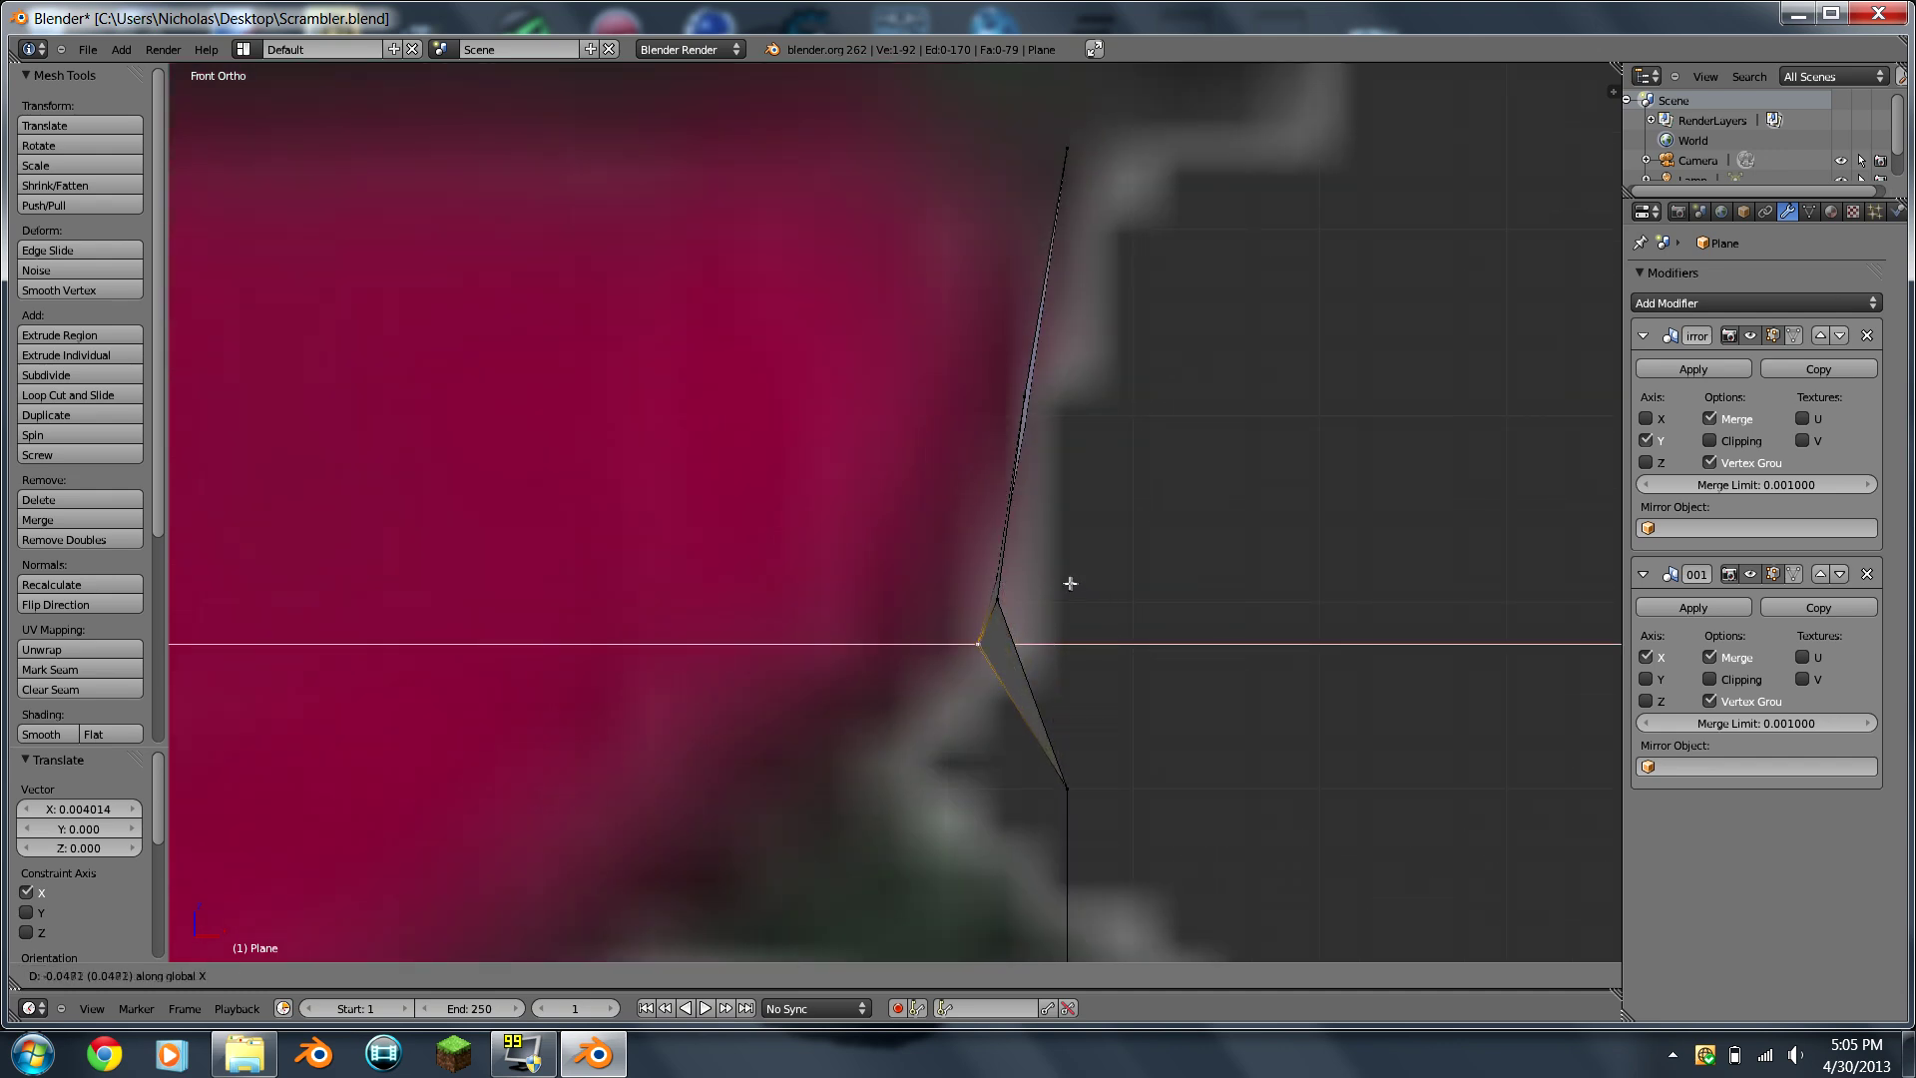
click(1072, 583)
Step: Select the next edge loop down the panel's leg and move it about -0.158 along X toward the body's lower slope
scroll(1069, 590, down, 2)
middle_drag(1069, 590, 1004, 658)
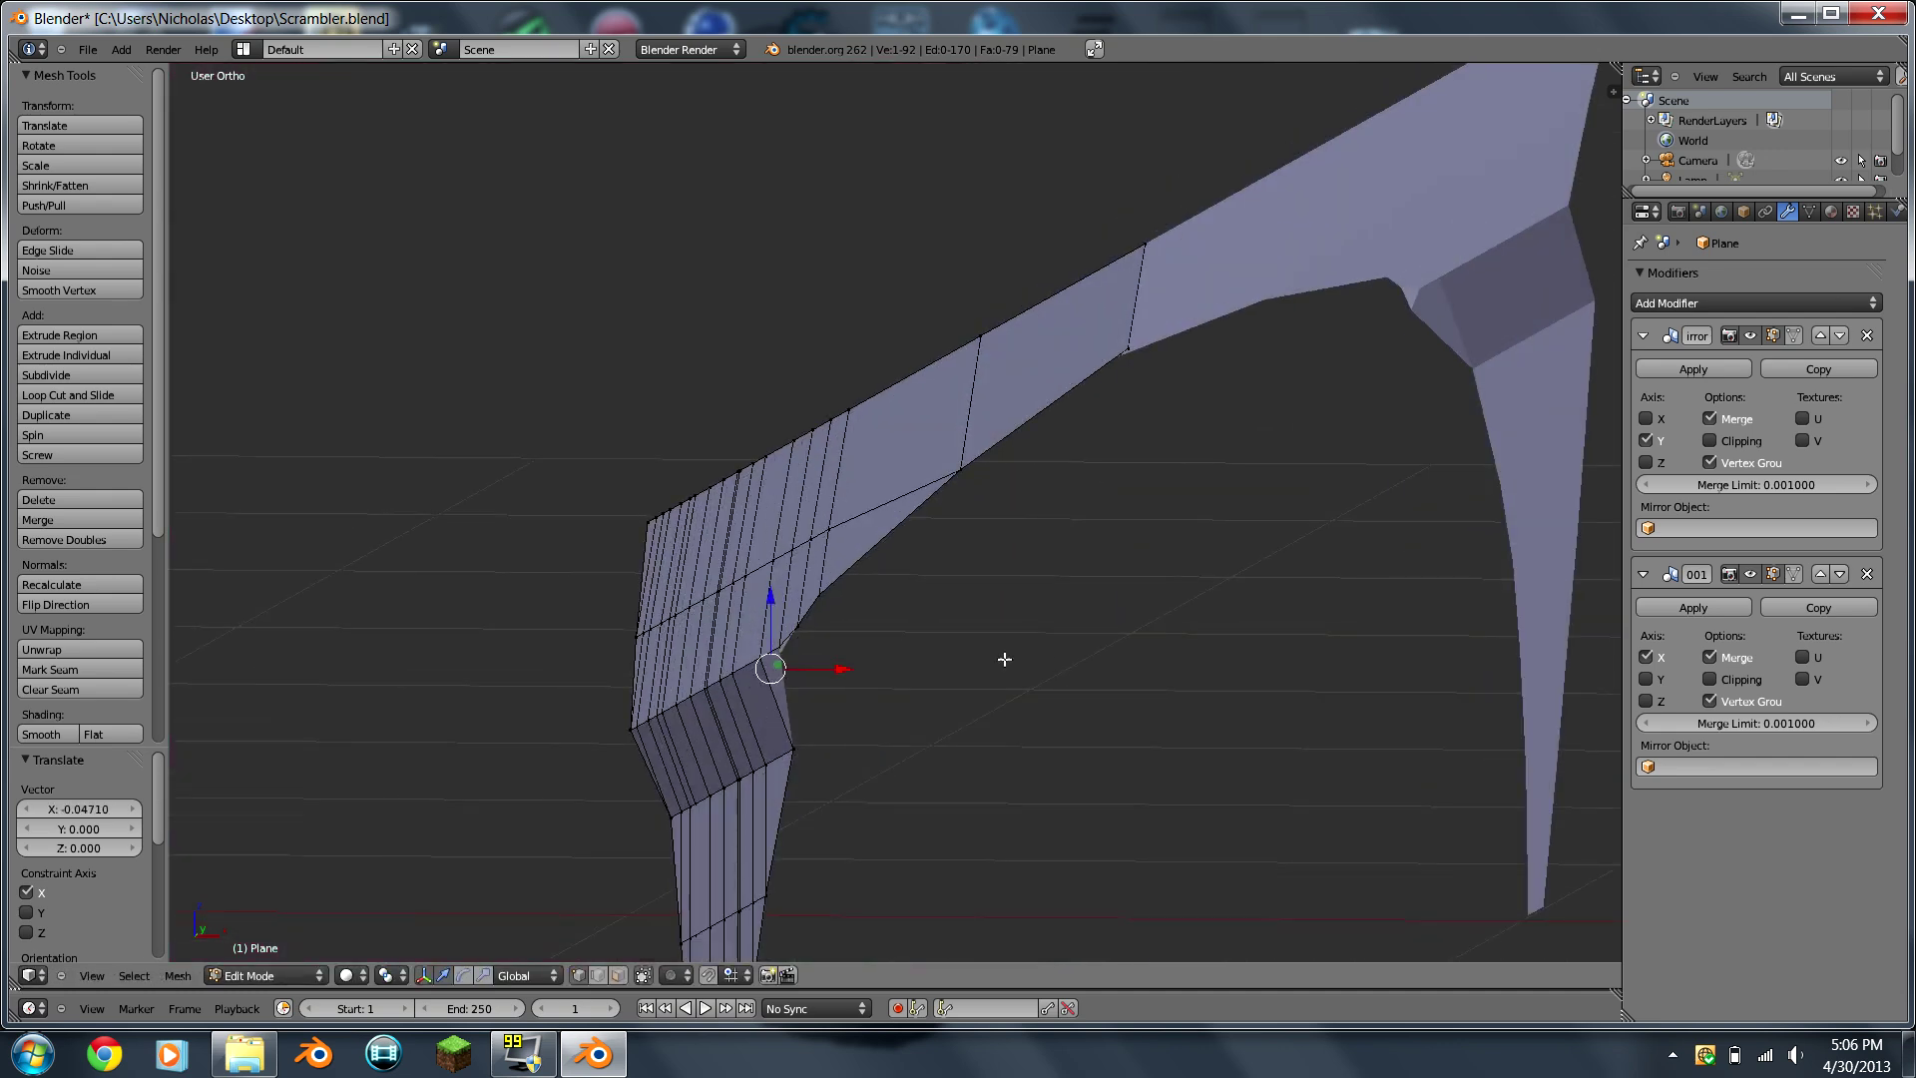
right_click(765, 765)
alt+right_click(775, 753)
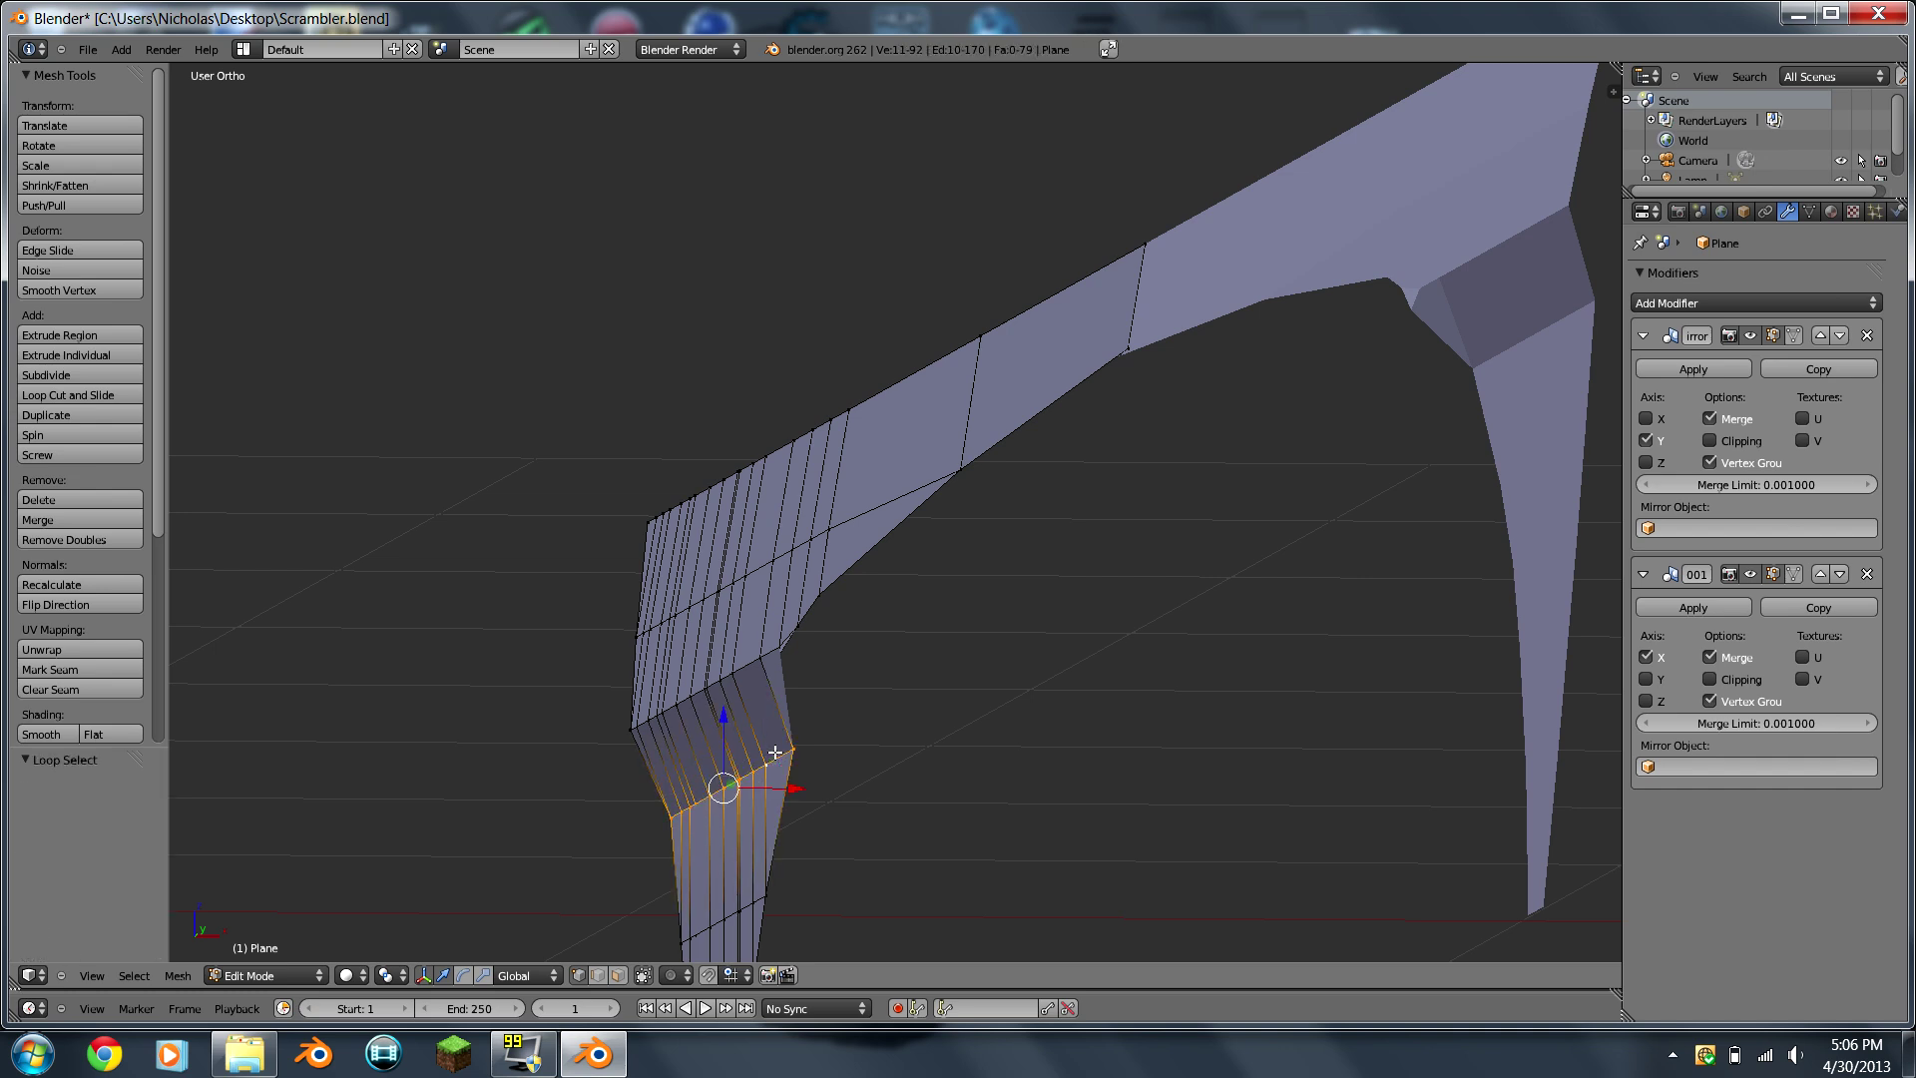
key(KP_1)
key(g)
key(x)
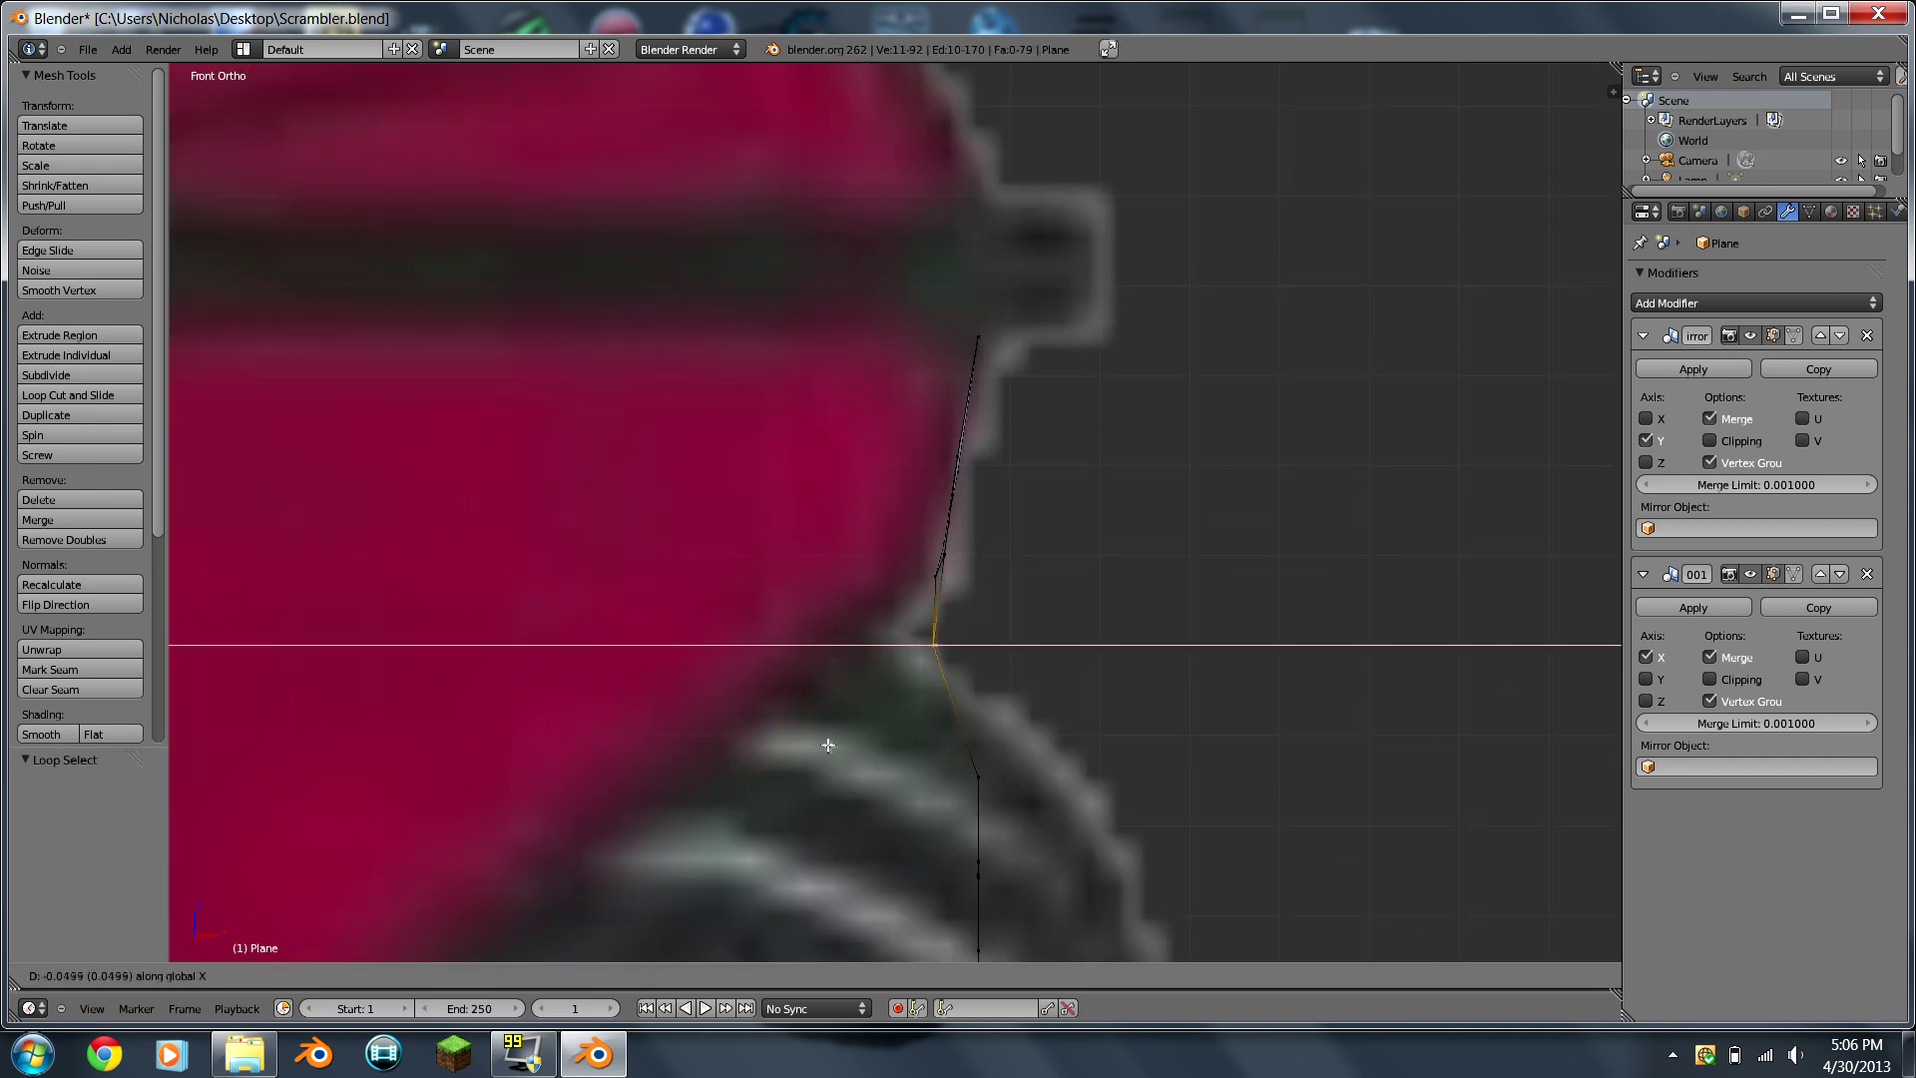
click(732, 706)
Step: Shift the same edge loop back about 0.013 along X to sit on the body outline
scroll(846, 659, up, 4)
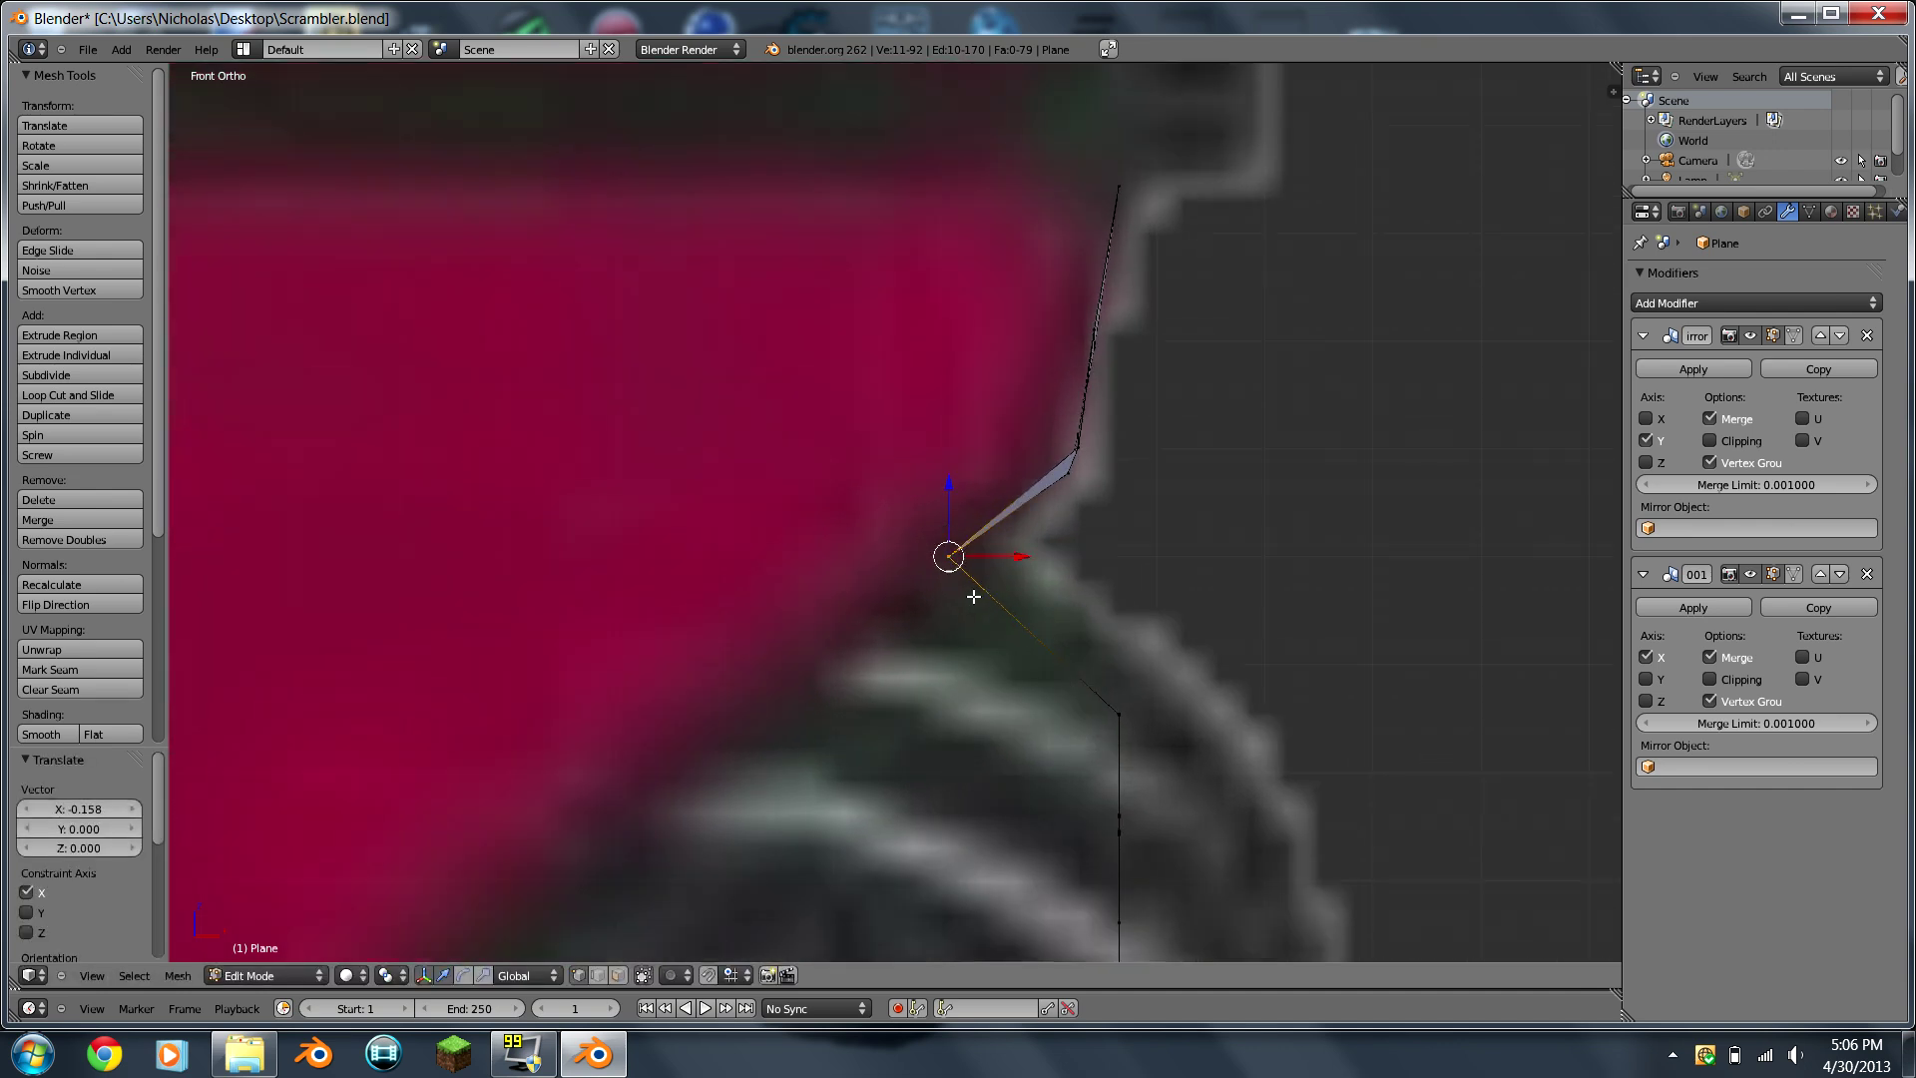
key(g)
key(x)
click(992, 595)
Step: Select the next lower edge loop of the leg and move it inward along X onto the body outline above the tire
scroll(992, 595, down, 4)
middle_drag(992, 595, 975, 599)
scroll(975, 599, up, 2)
right_click(797, 650)
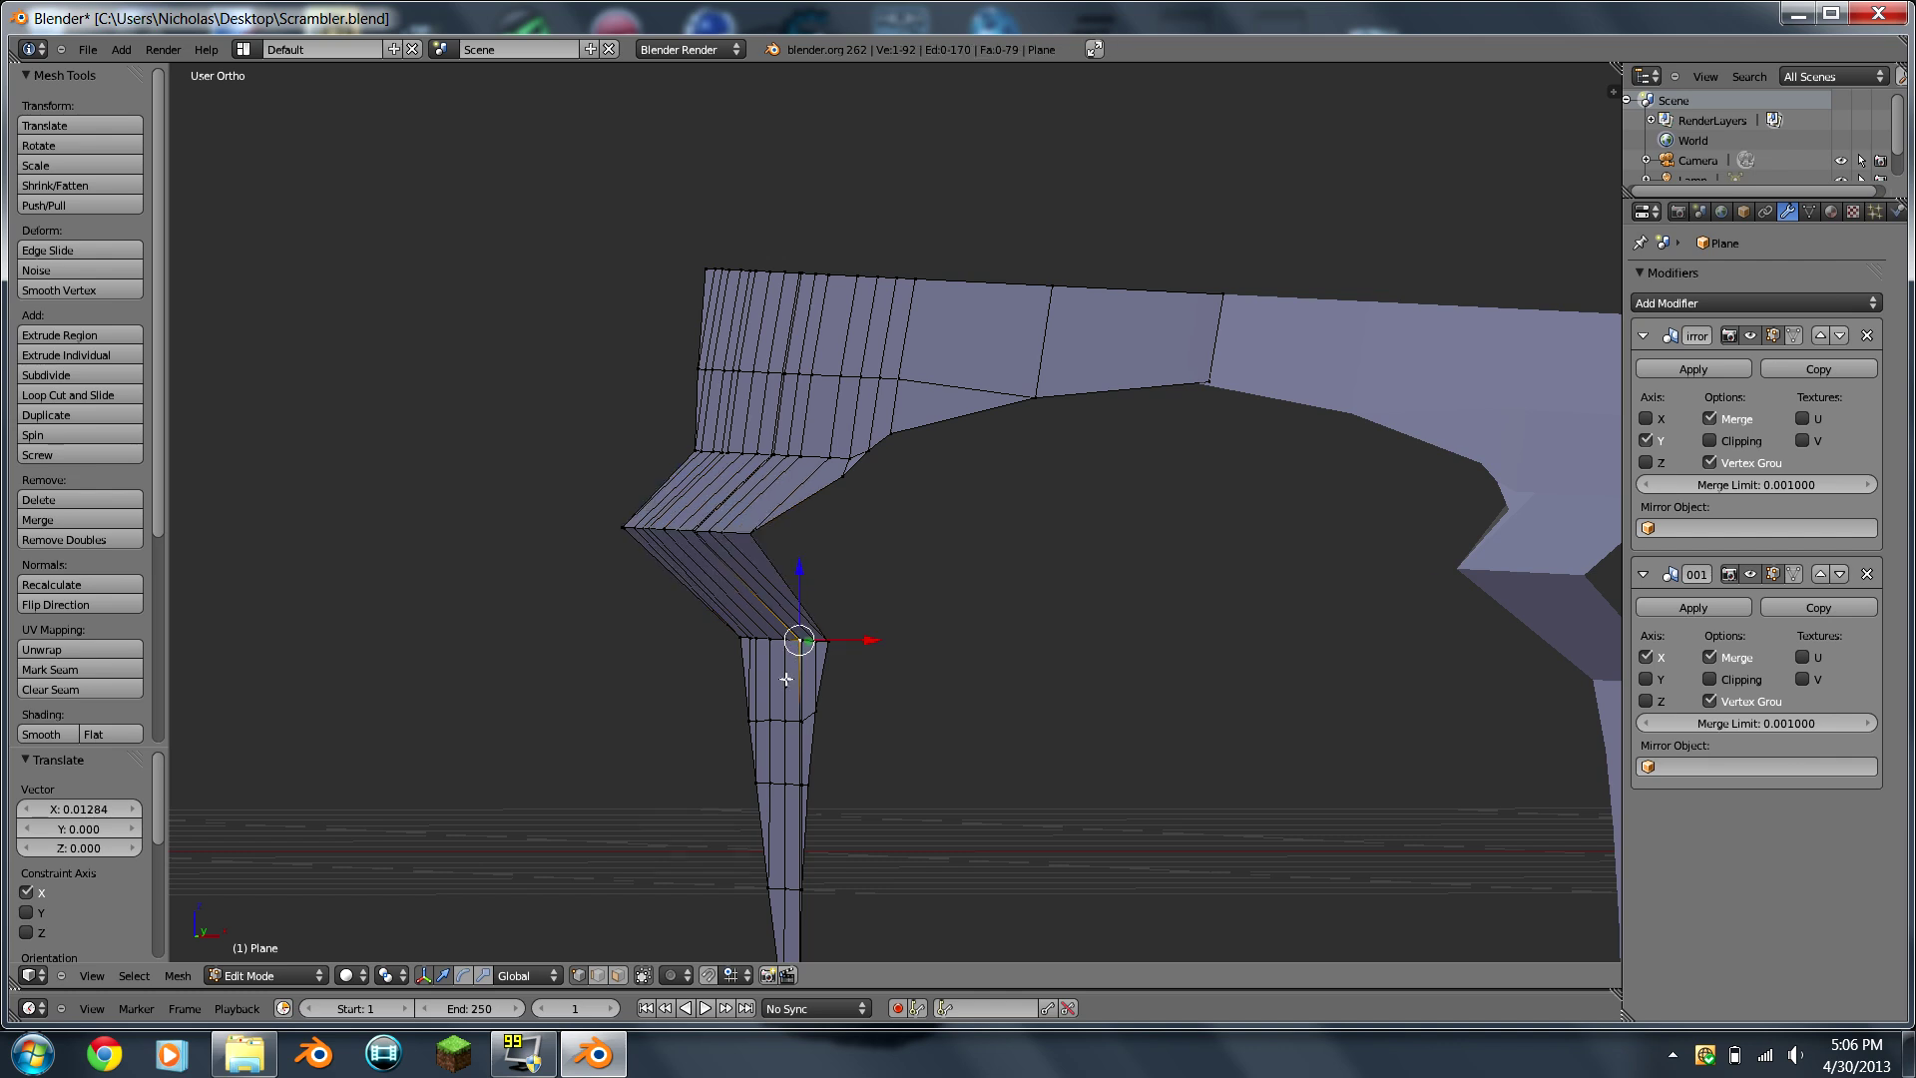
scroll(796, 650, up, 3)
alt+right_click(686, 767)
middle_drag(687, 767, 932, 697)
key(KP_1)
scroll(935, 696, down, 3)
key(g)
key(x)
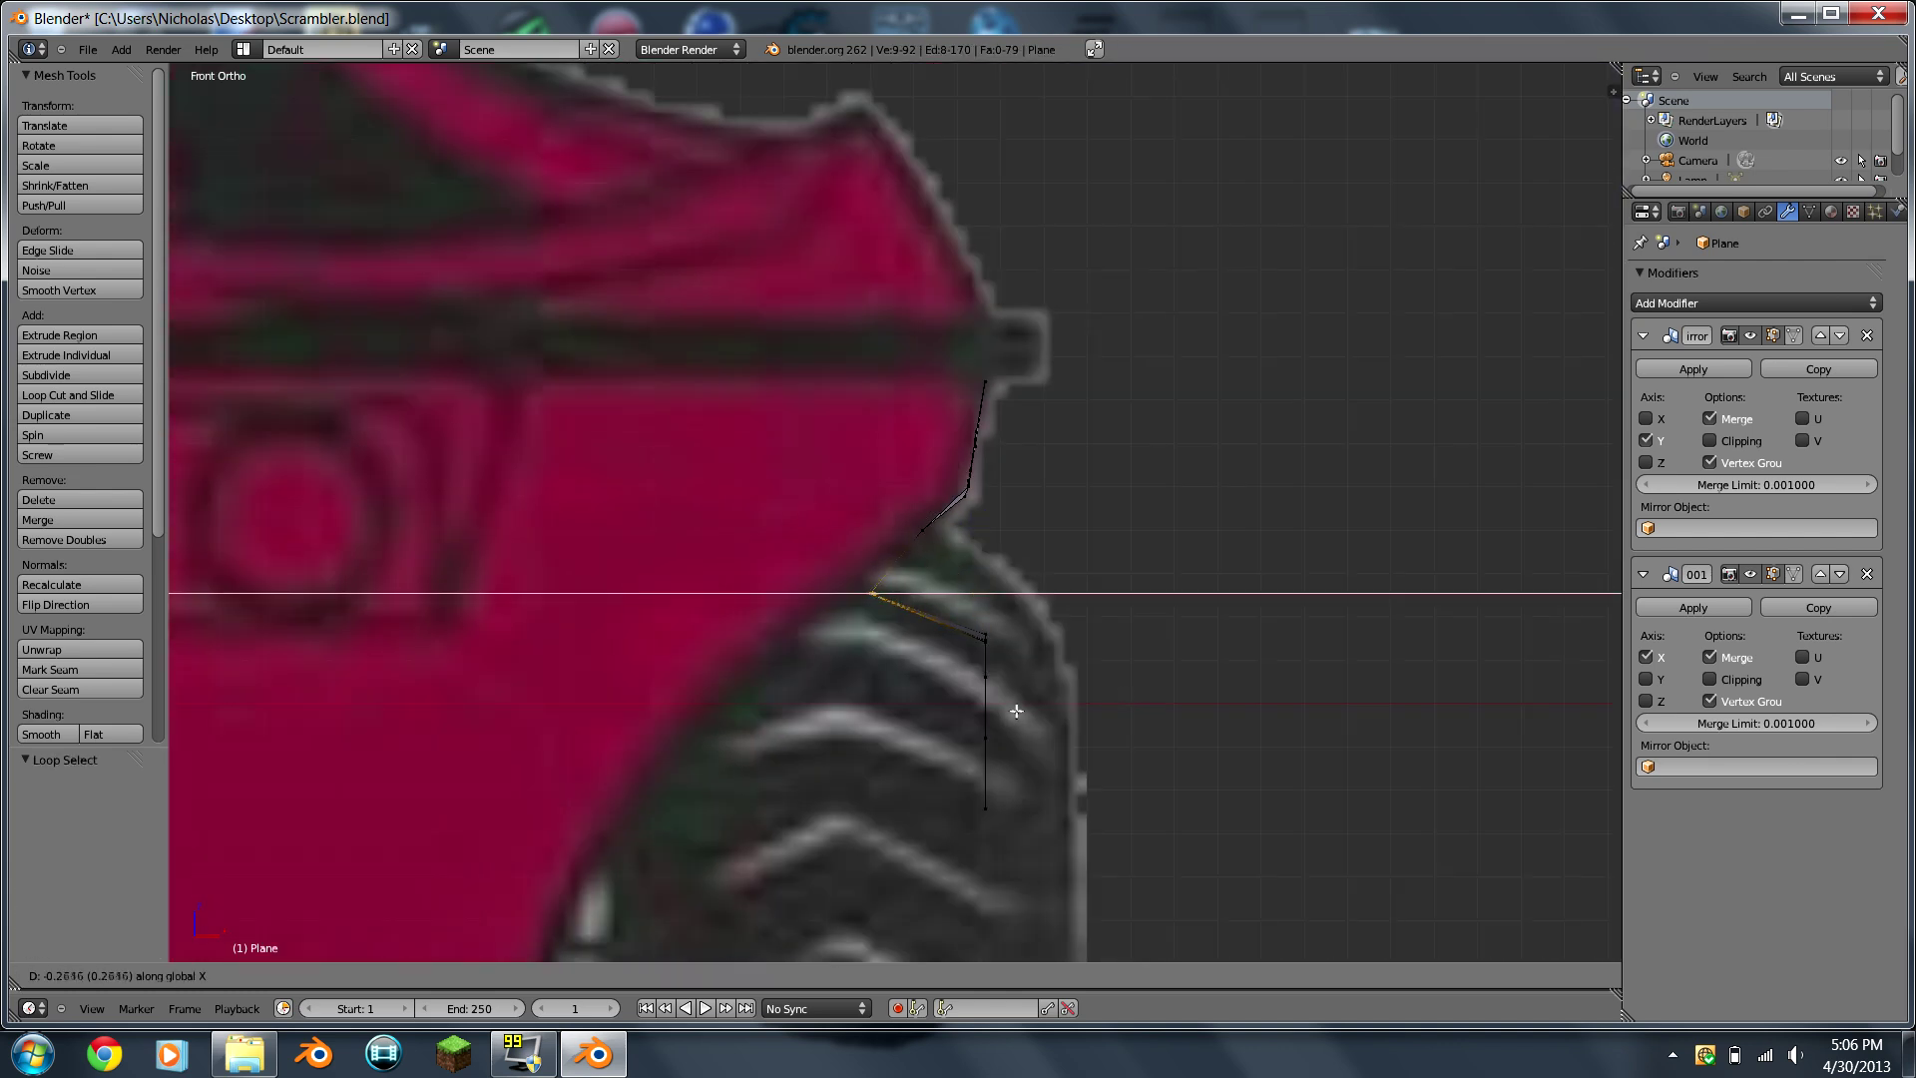
click(980, 701)
Step: Select the following seven-vertex edge loop of the leg and move it about -0.490 along X onto the body outline
middle_drag(986, 694, 798, 674)
alt+right_click(715, 727)
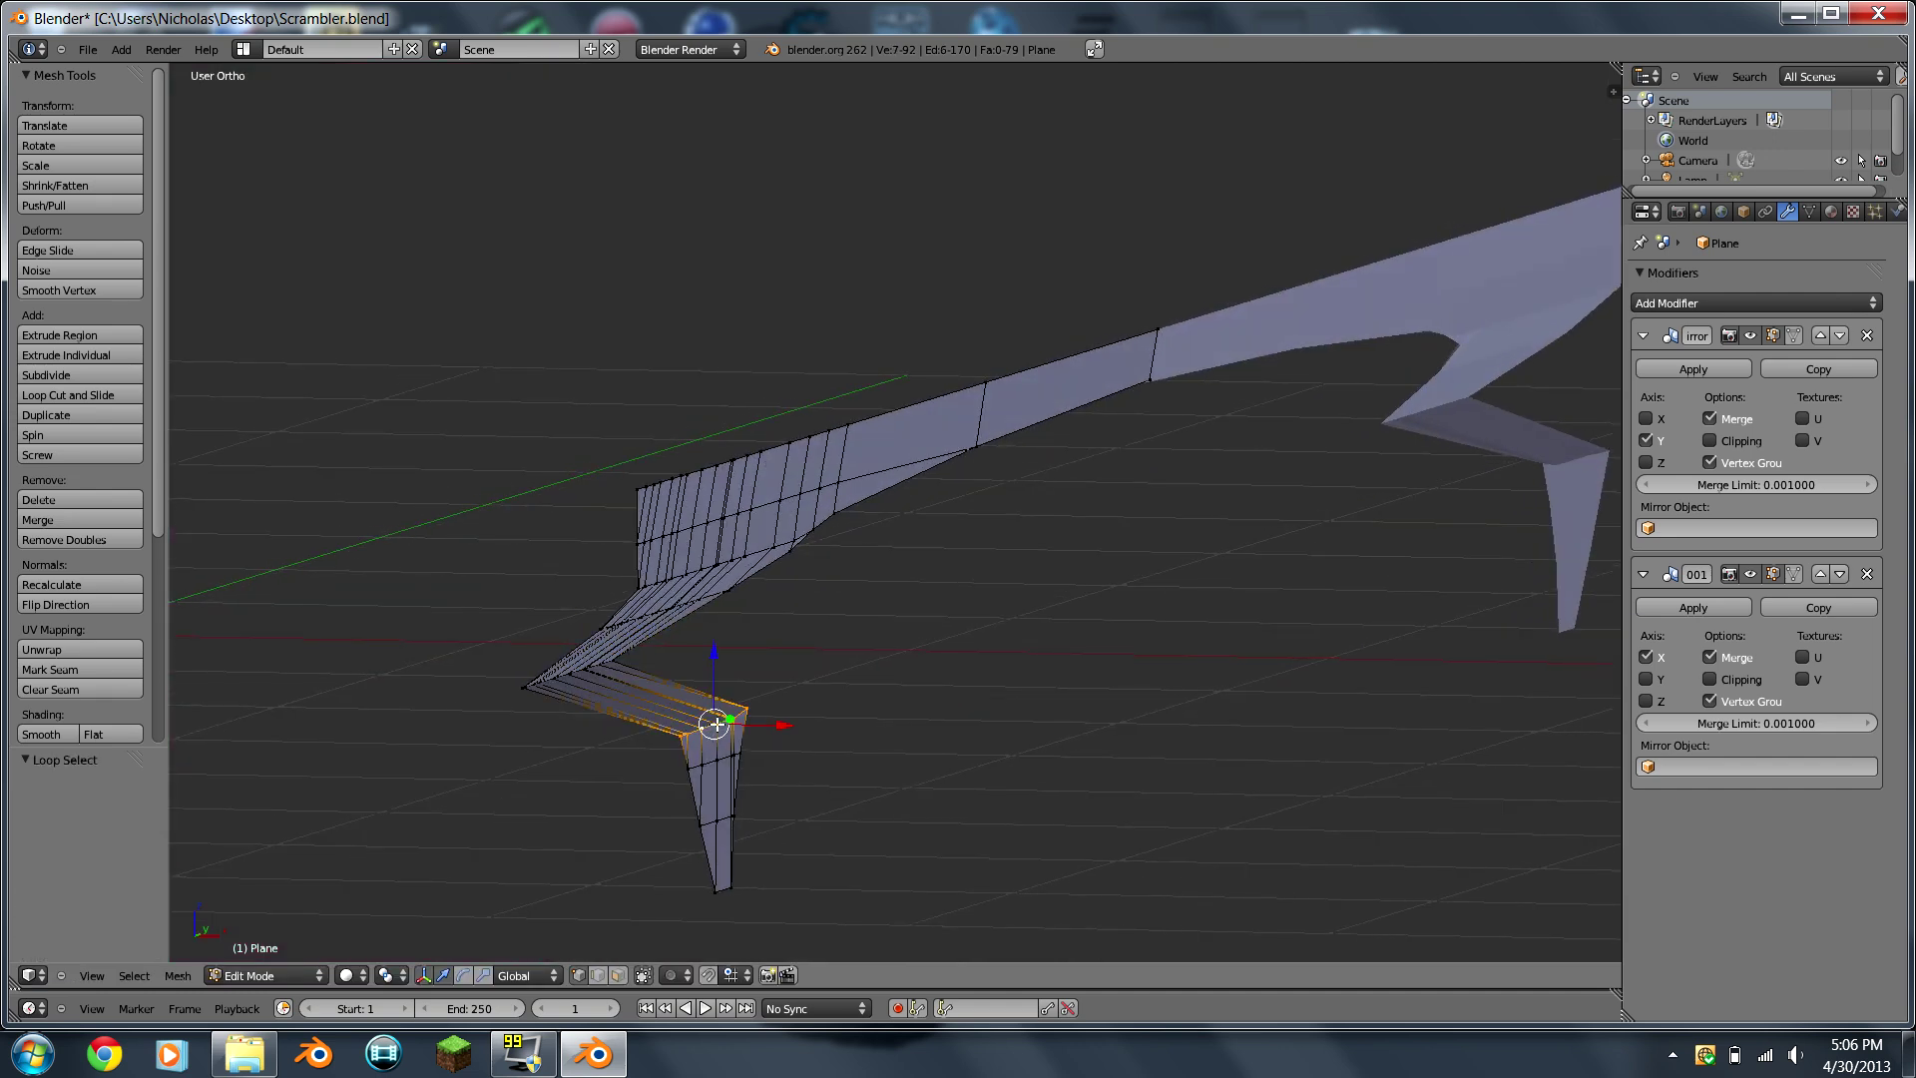
key(KP_1)
key(g)
key(x)
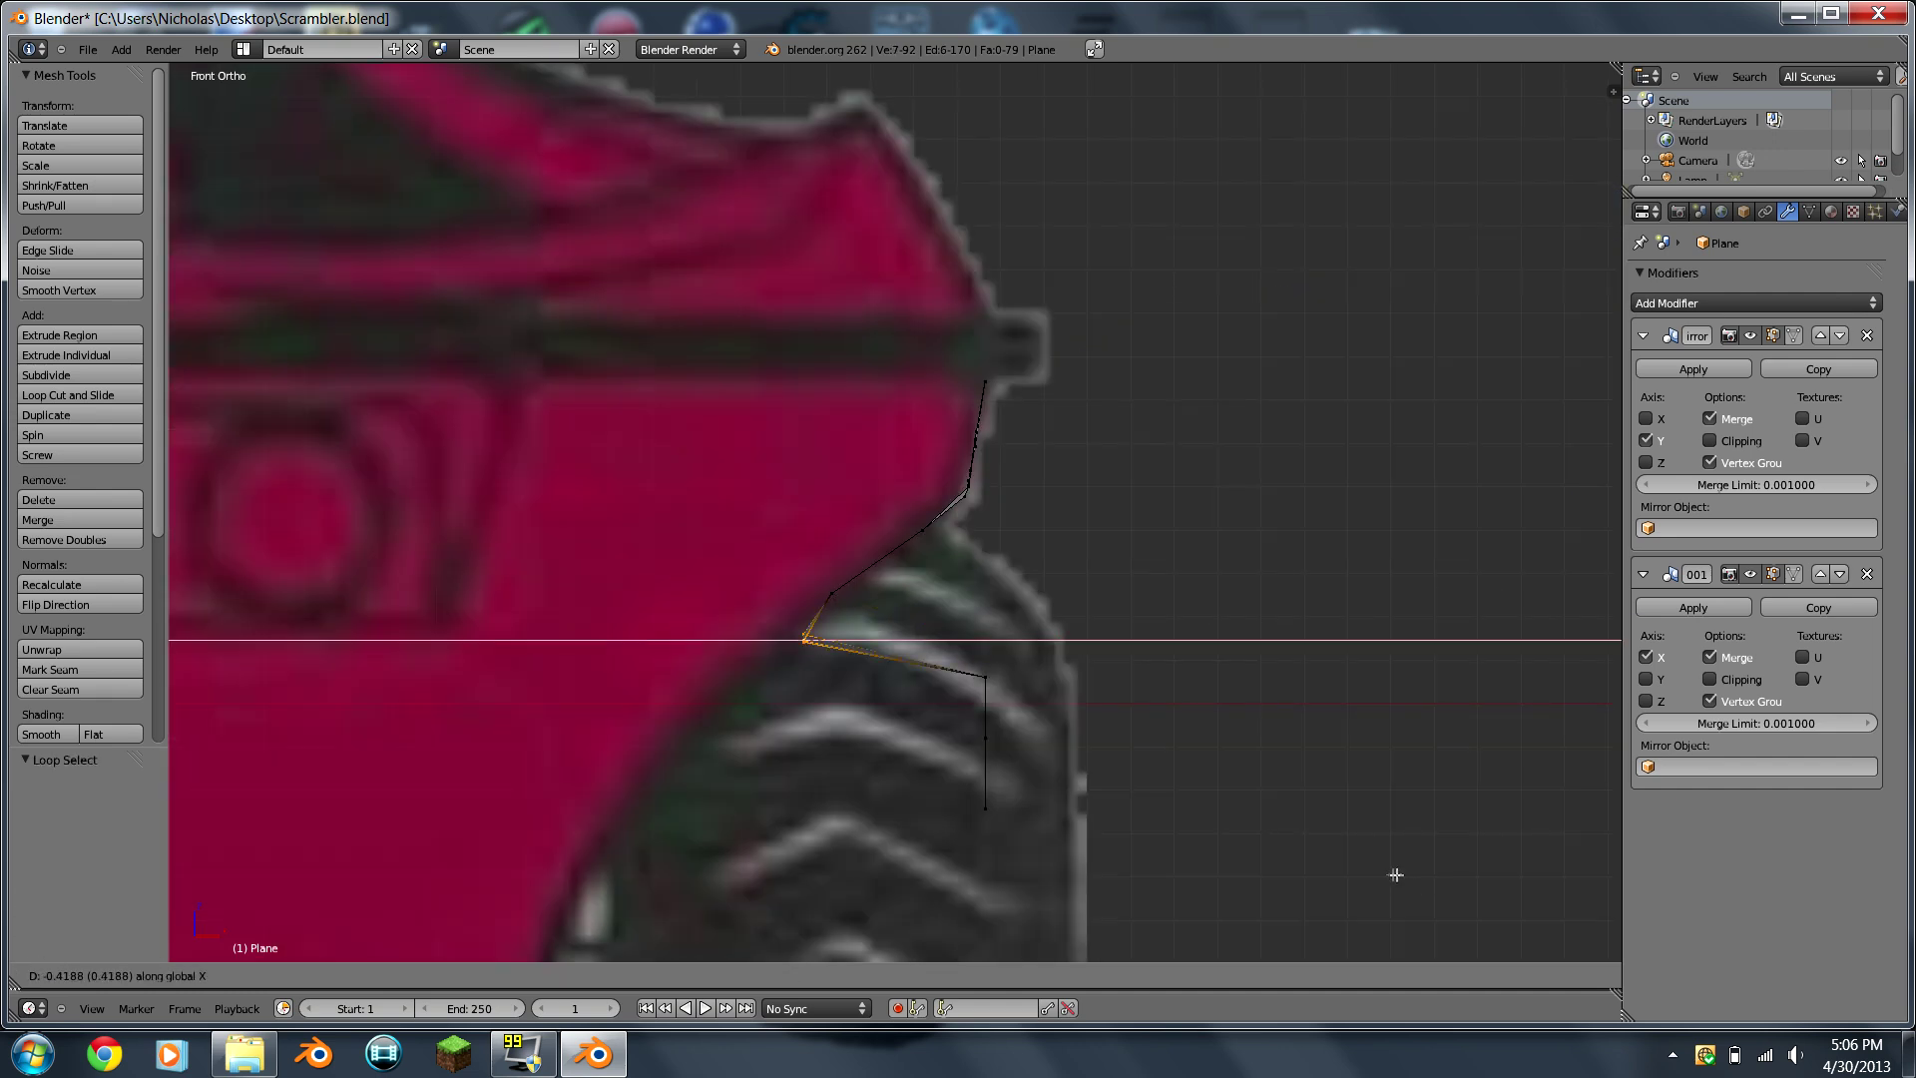
click(1366, 871)
Step: Select the six-vertex edge loop below it and move it inward along X to the curved body edge beside the tire
middle_drag(1228, 796, 945, 732)
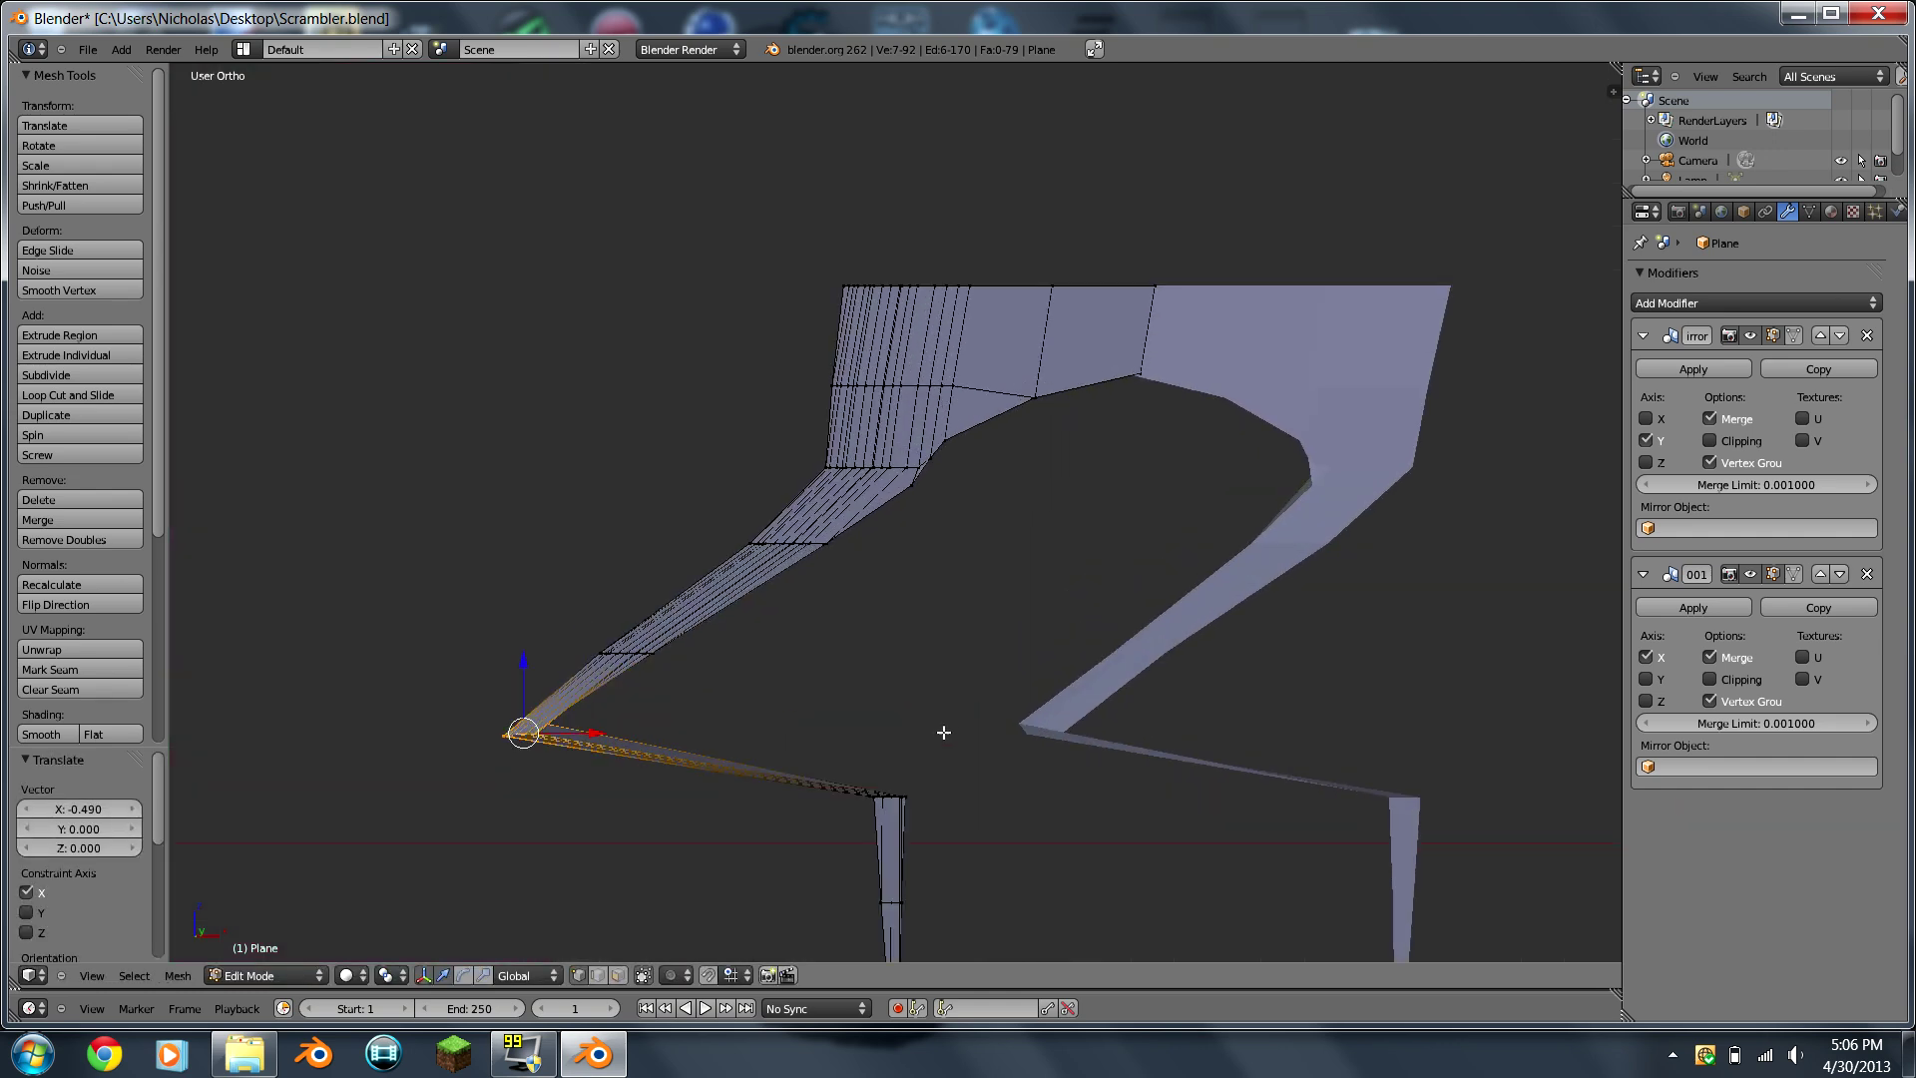
alt+right_click(901, 798)
key(KP_1)
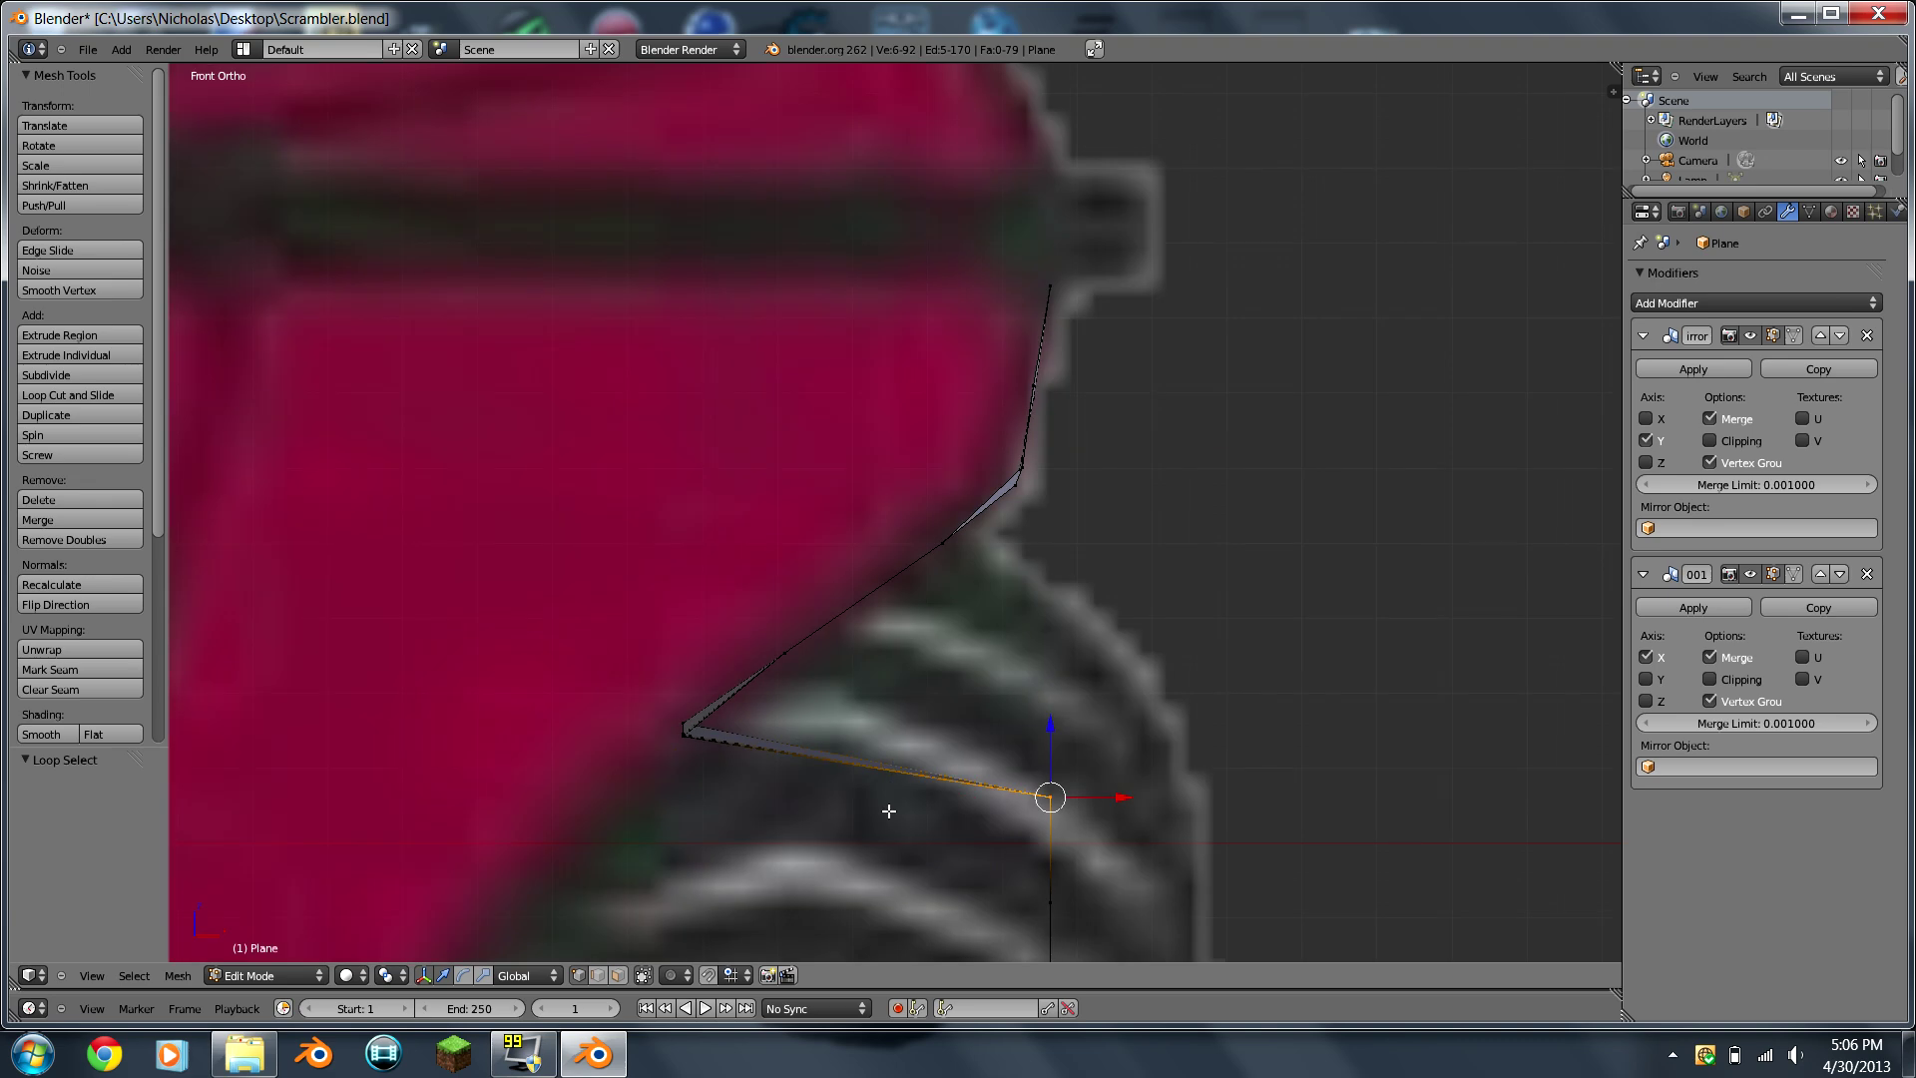
scroll(1016, 795, down, 2)
shift+middle_drag(984, 672, 1254, 664)
scroll(1255, 654, up, 2)
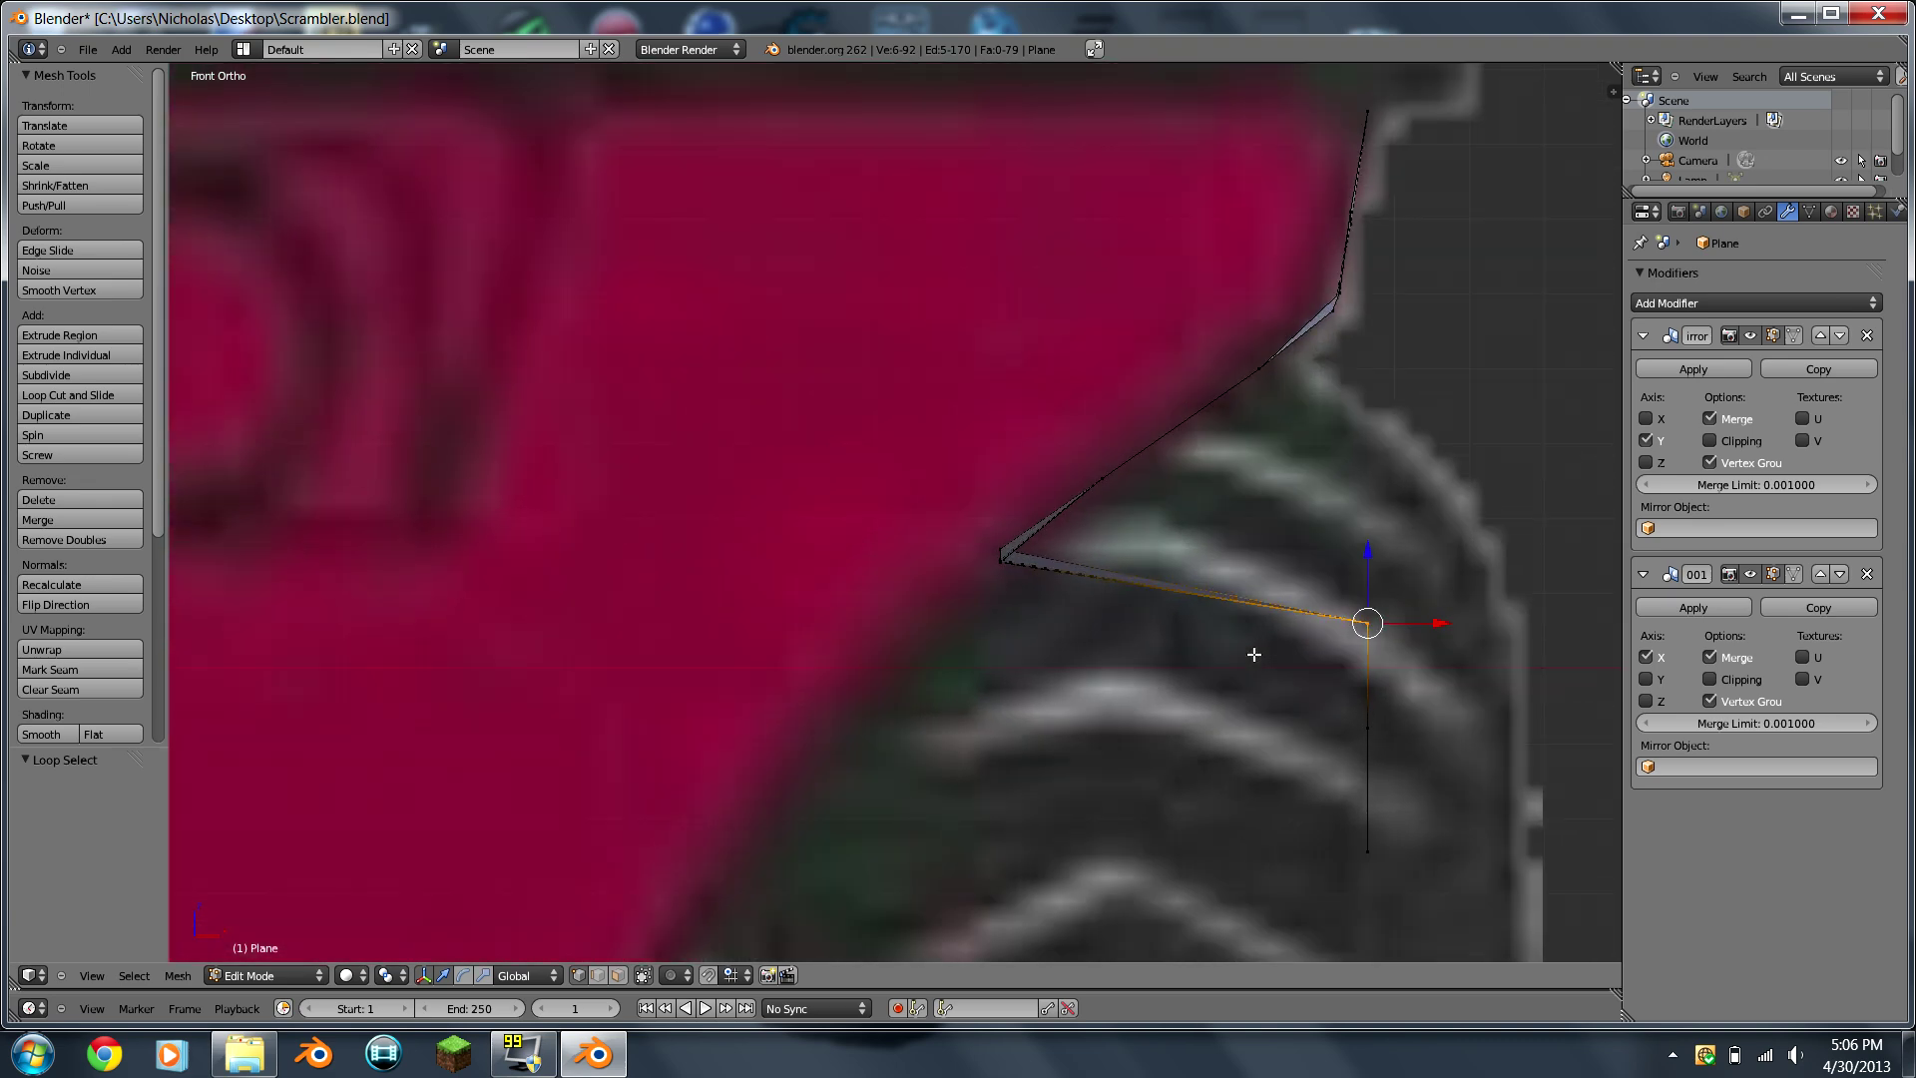
key(g)
key(x)
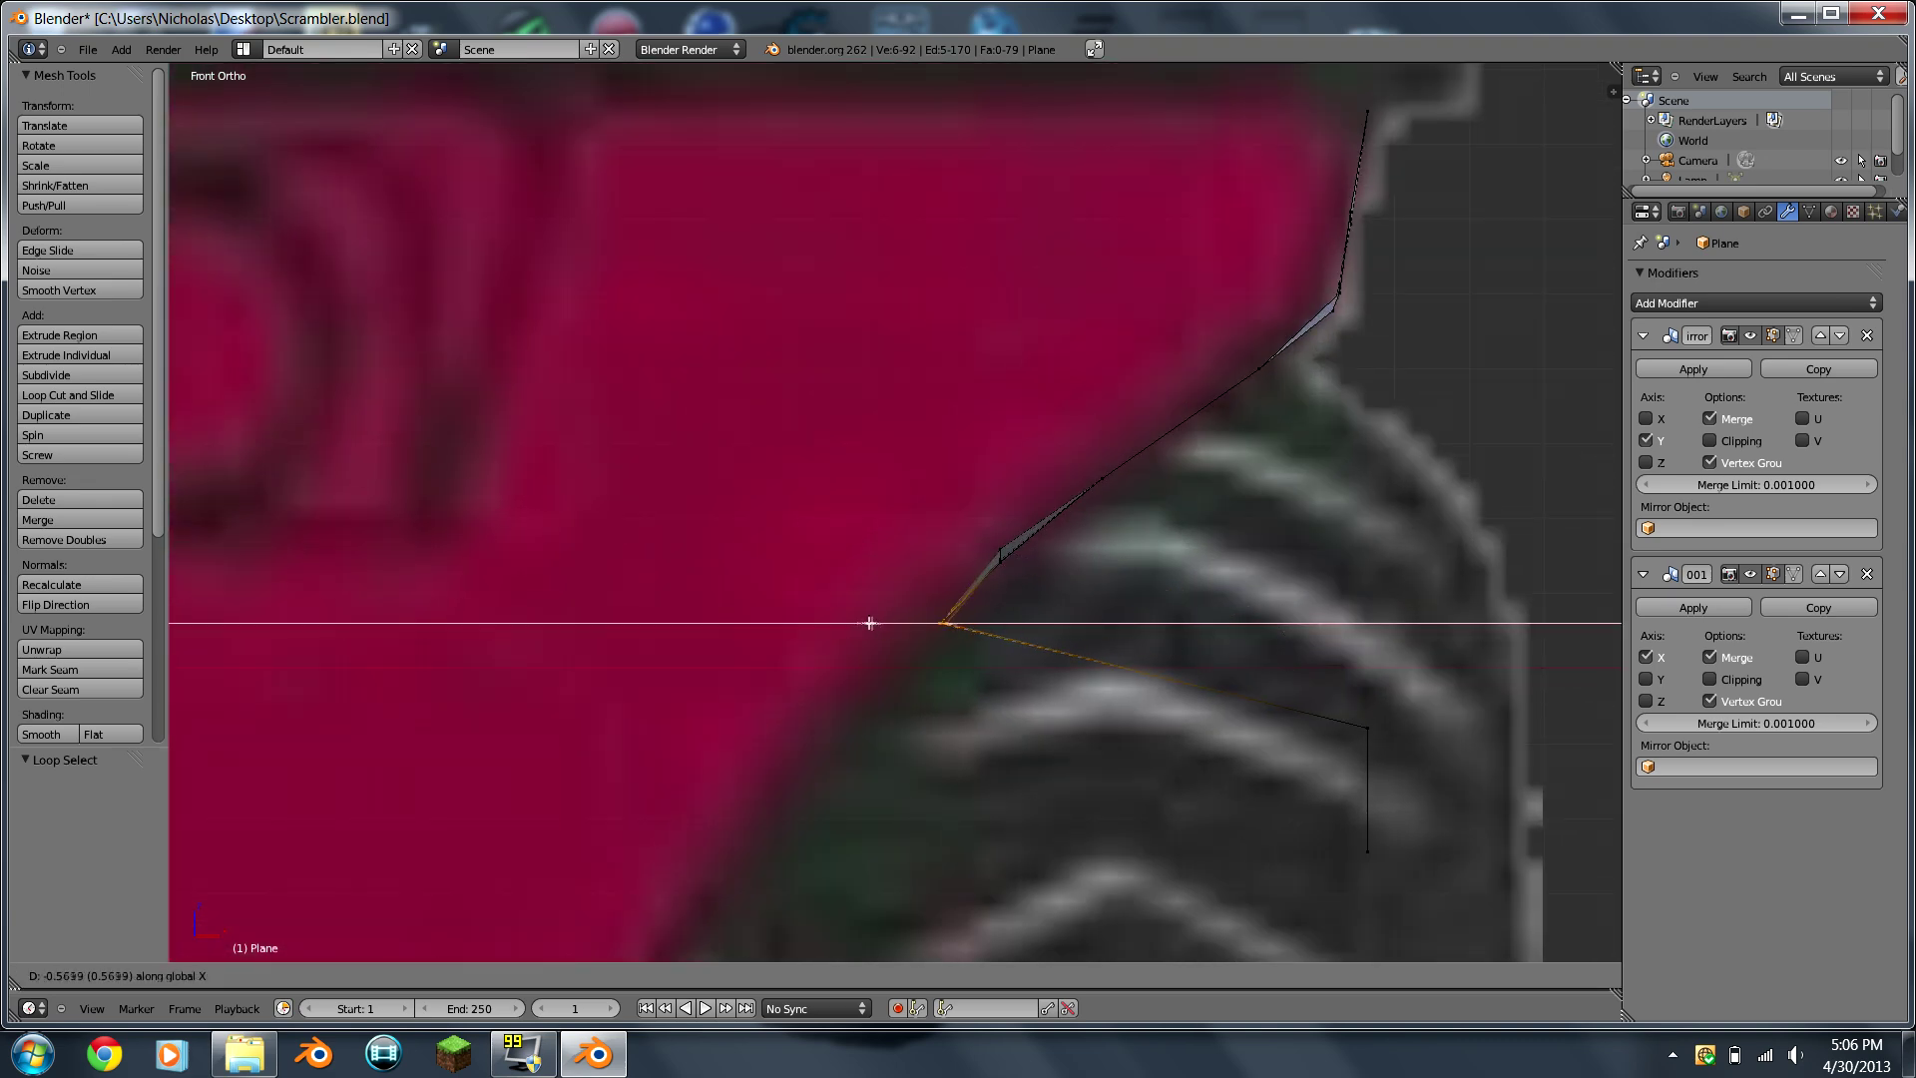
click(855, 623)
Step: Select the four-vertex edge loop just above the leg's bottom and move it about -0.736 along X onto the body outline
scroll(1211, 684, down, 2)
middle_drag(1211, 684, 911, 770)
right_click(900, 798)
alt+right_click(905, 794)
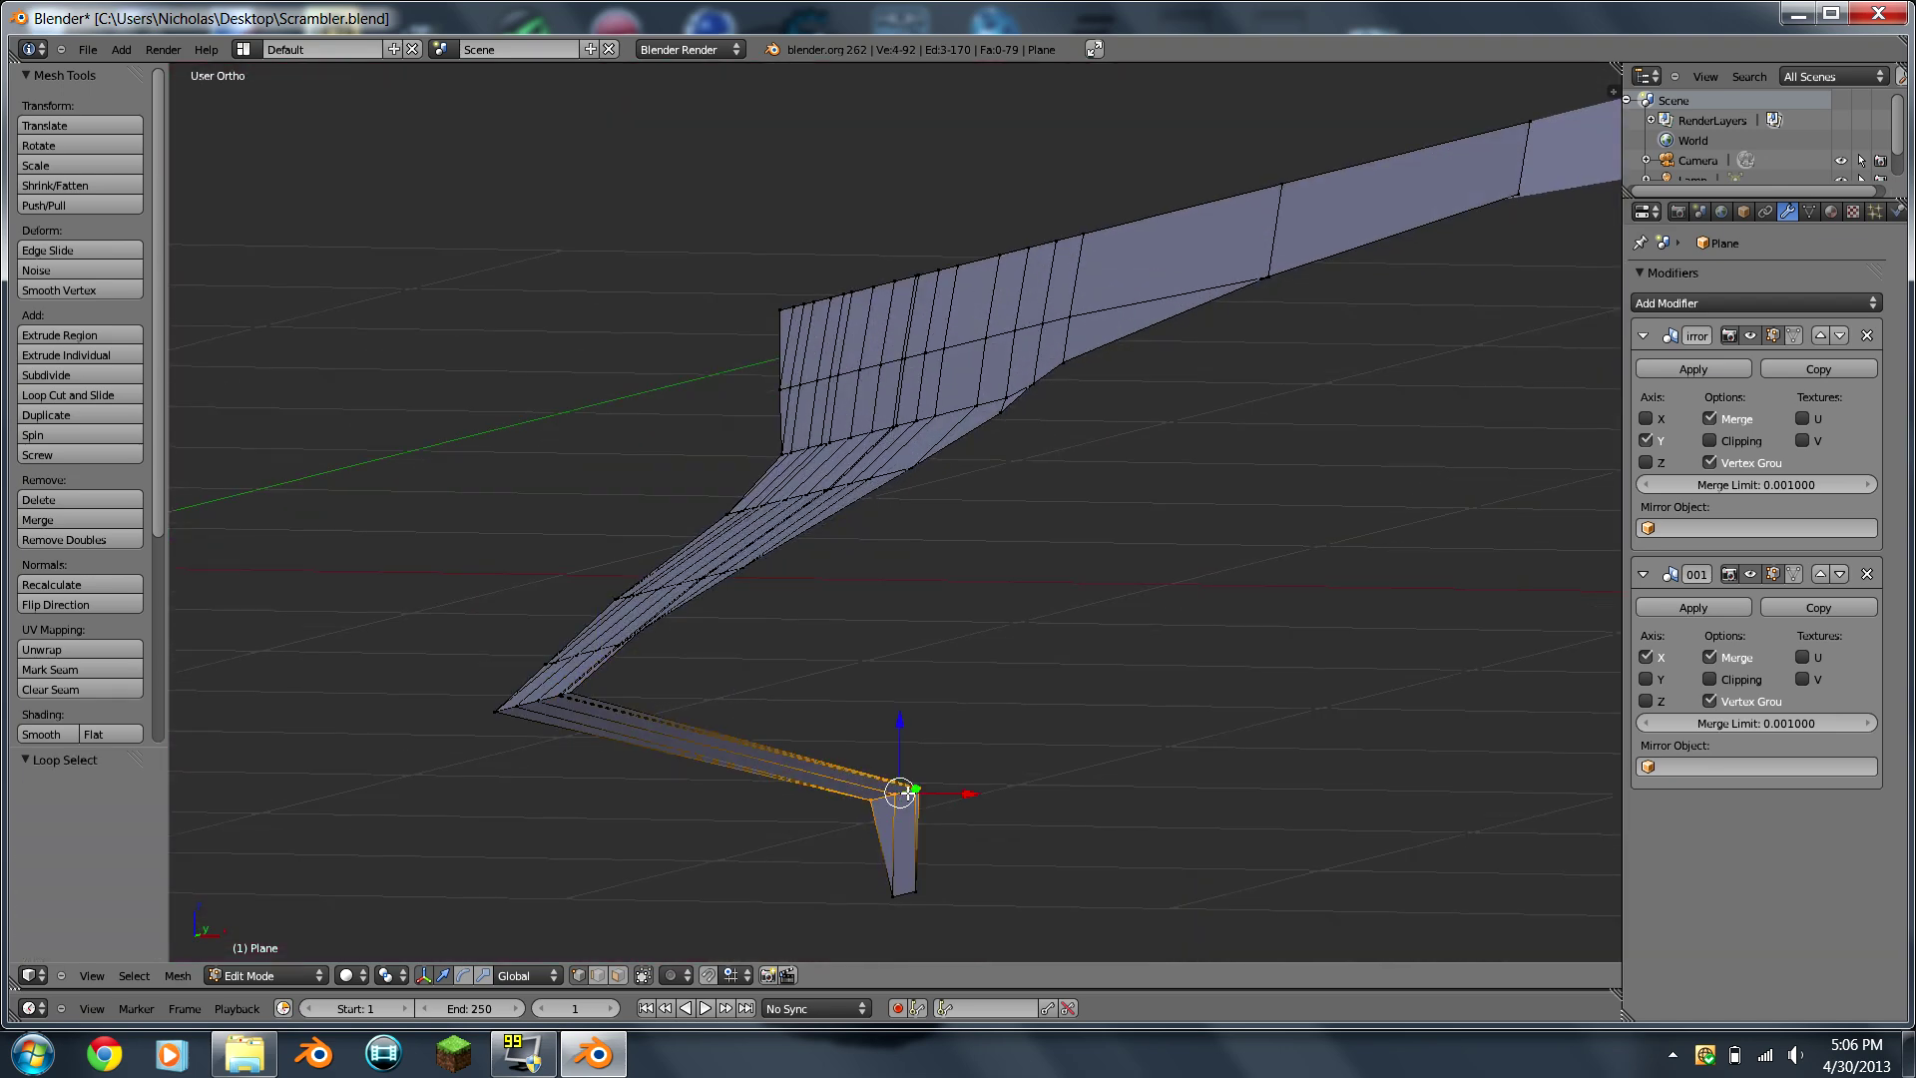
key(KP_1)
scroll(1282, 715, down, 1)
key(g)
key(x)
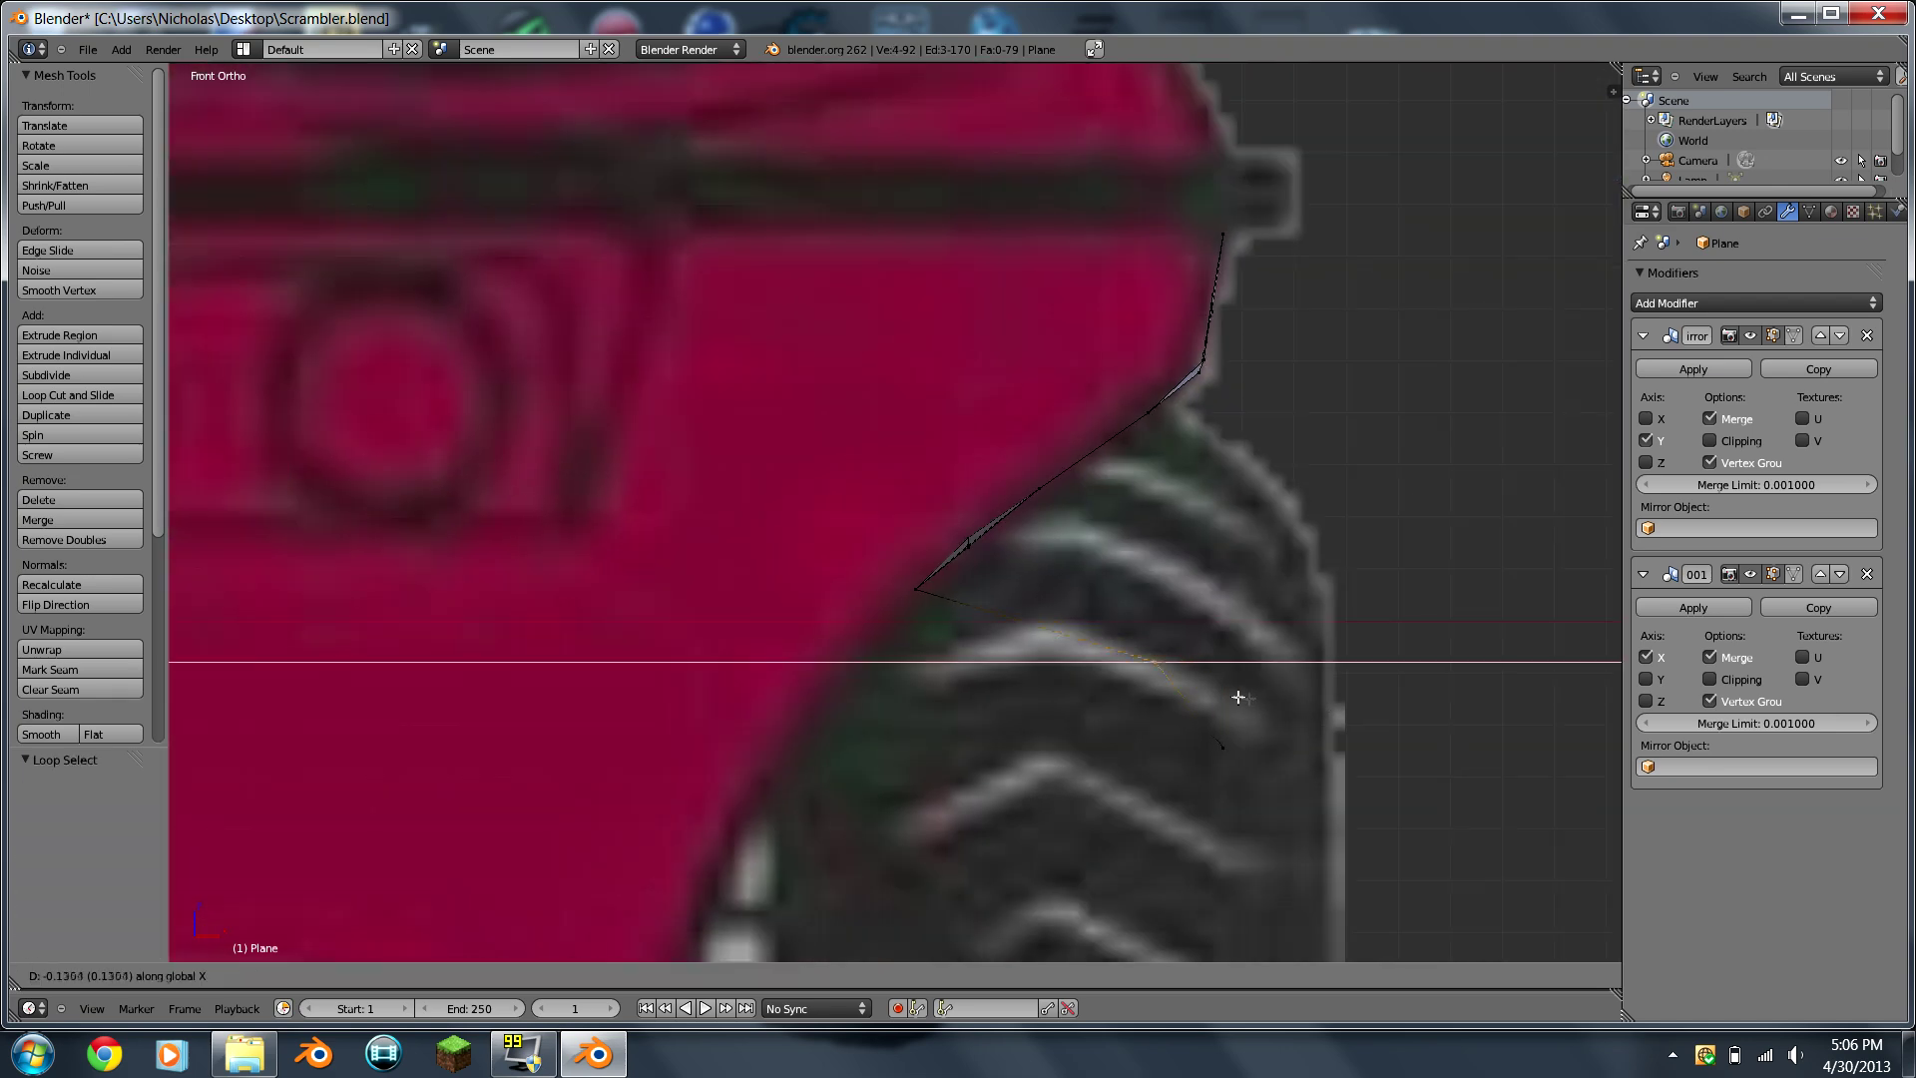
click(933, 658)
Step: Select the leg's bottom edge and move it about -0.855 along X to meet the body outline beside the tire
scroll(1001, 672, down, 4)
middle_drag(1002, 672, 906, 367)
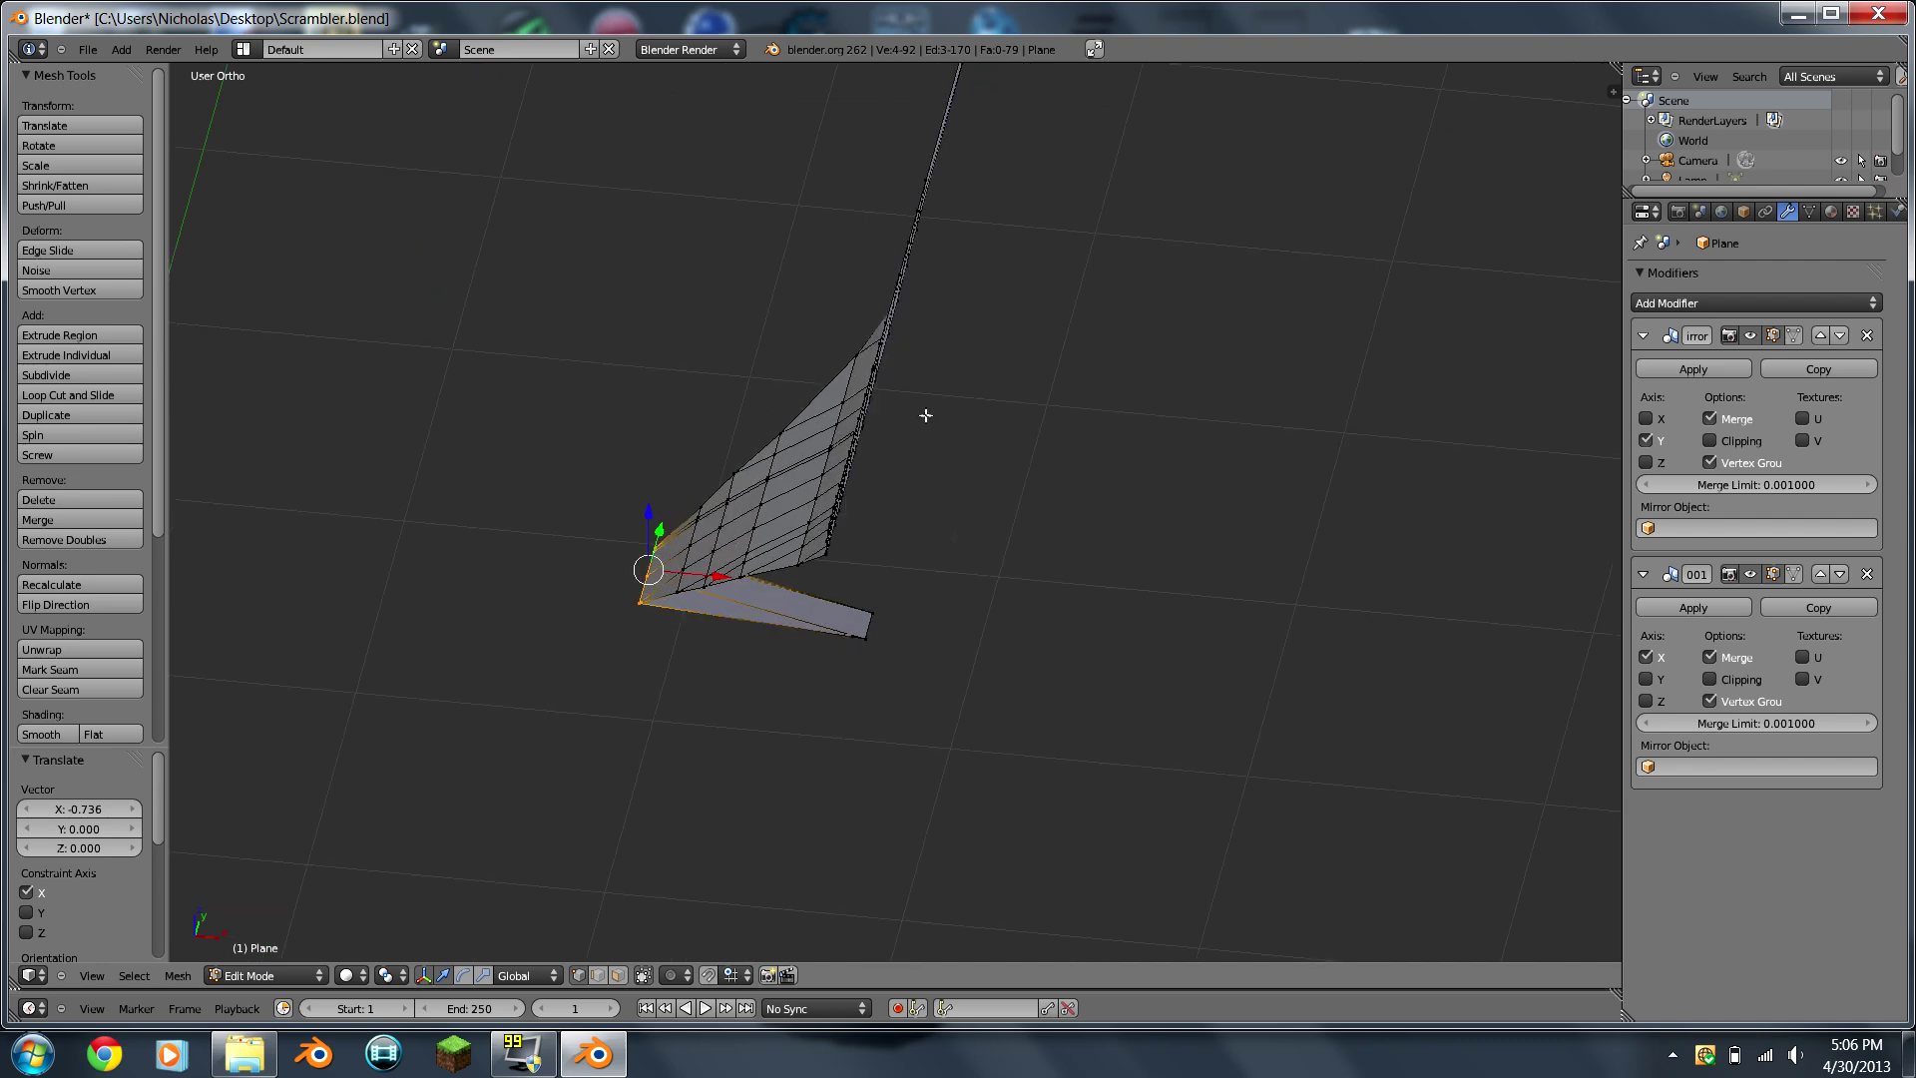
scroll(927, 743, up, 5)
right_click(855, 747)
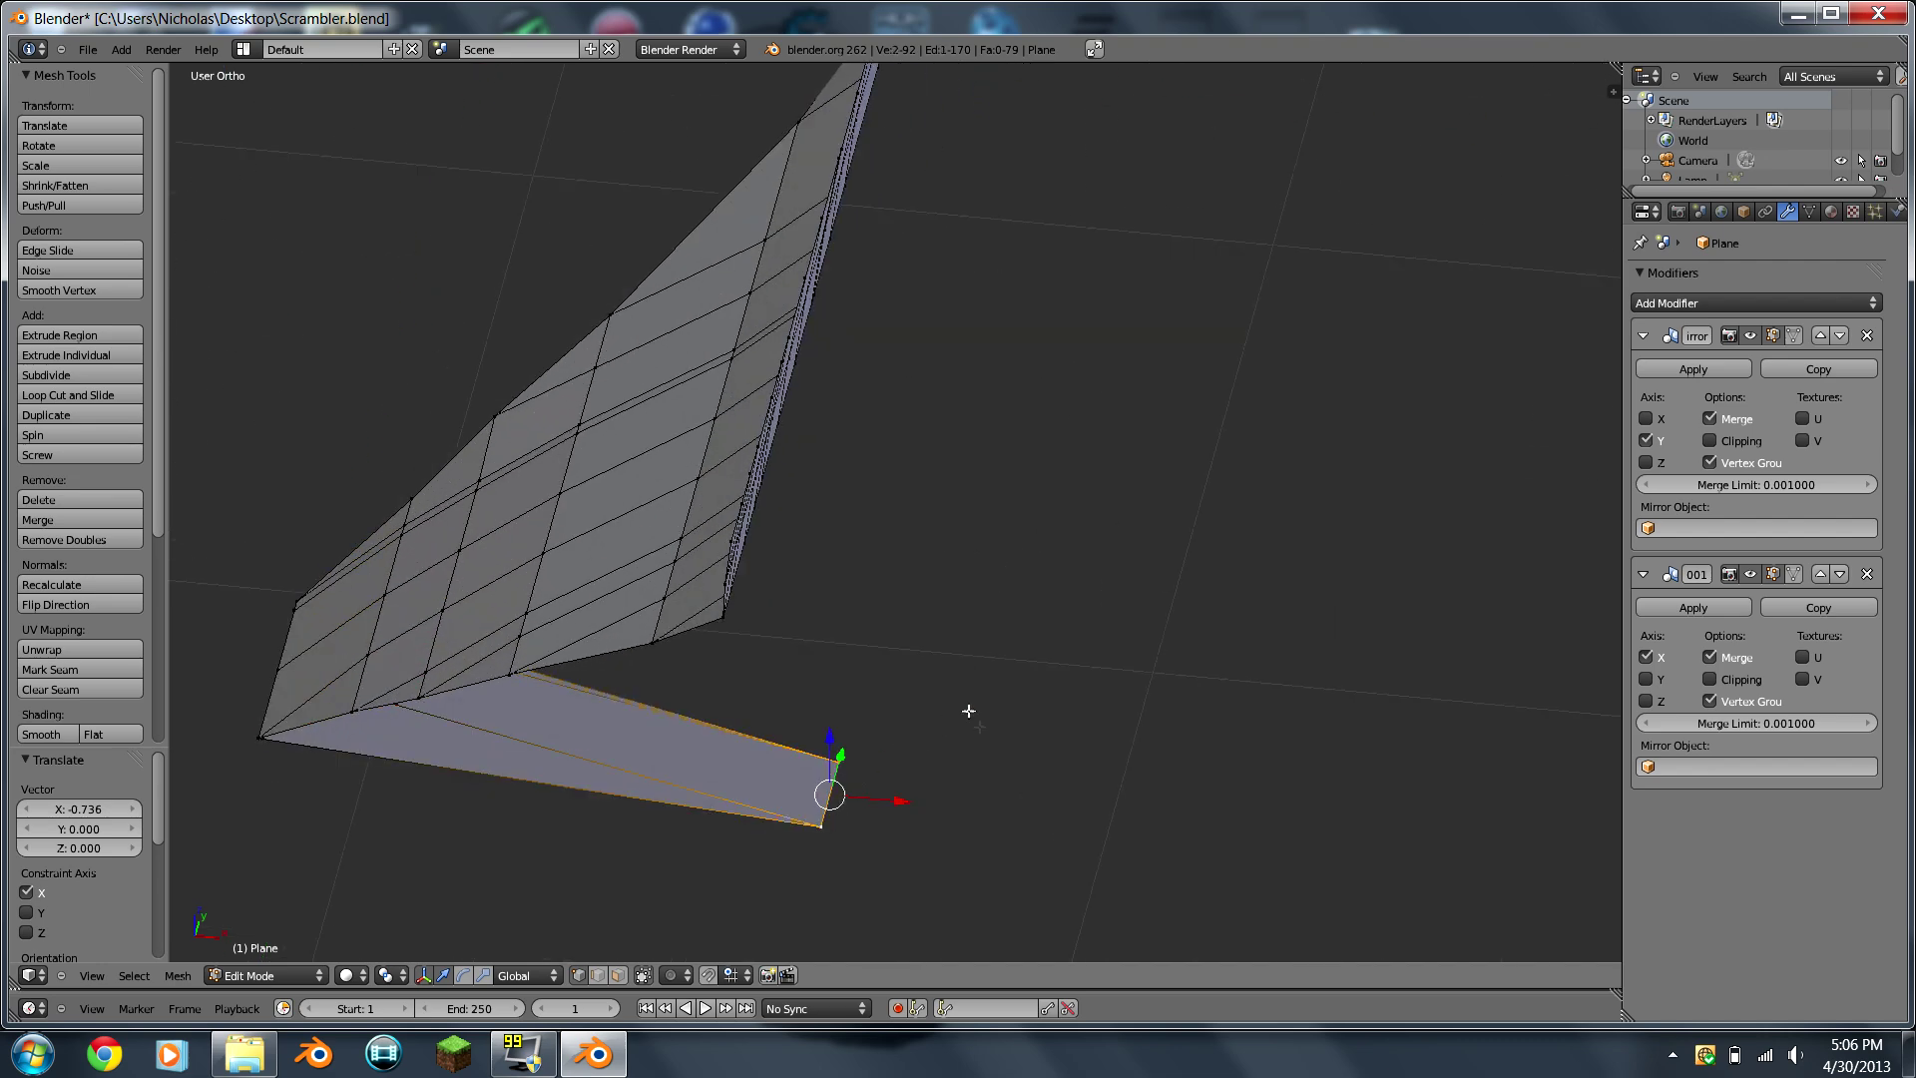
key(KP_1)
scroll(1061, 603, down, 3)
scroll(1015, 355, up, 5)
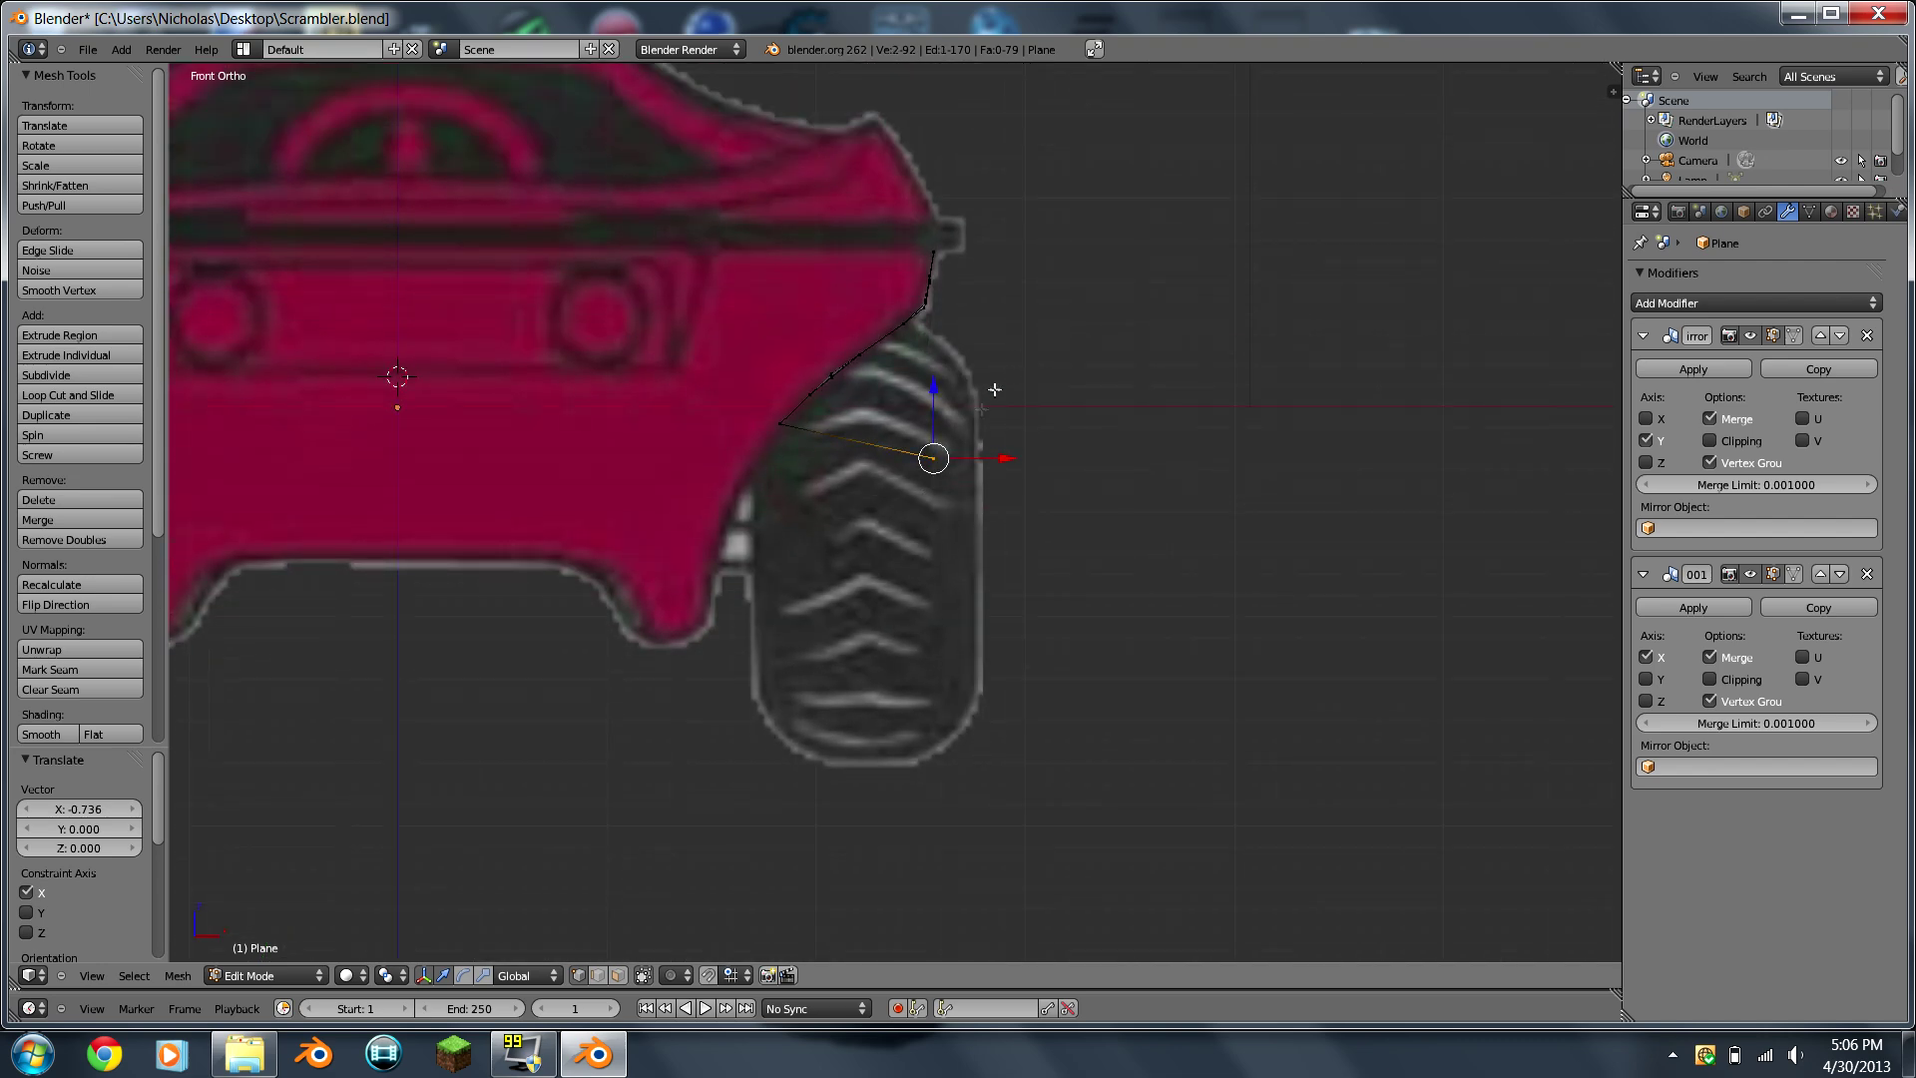
key(g)
key(x)
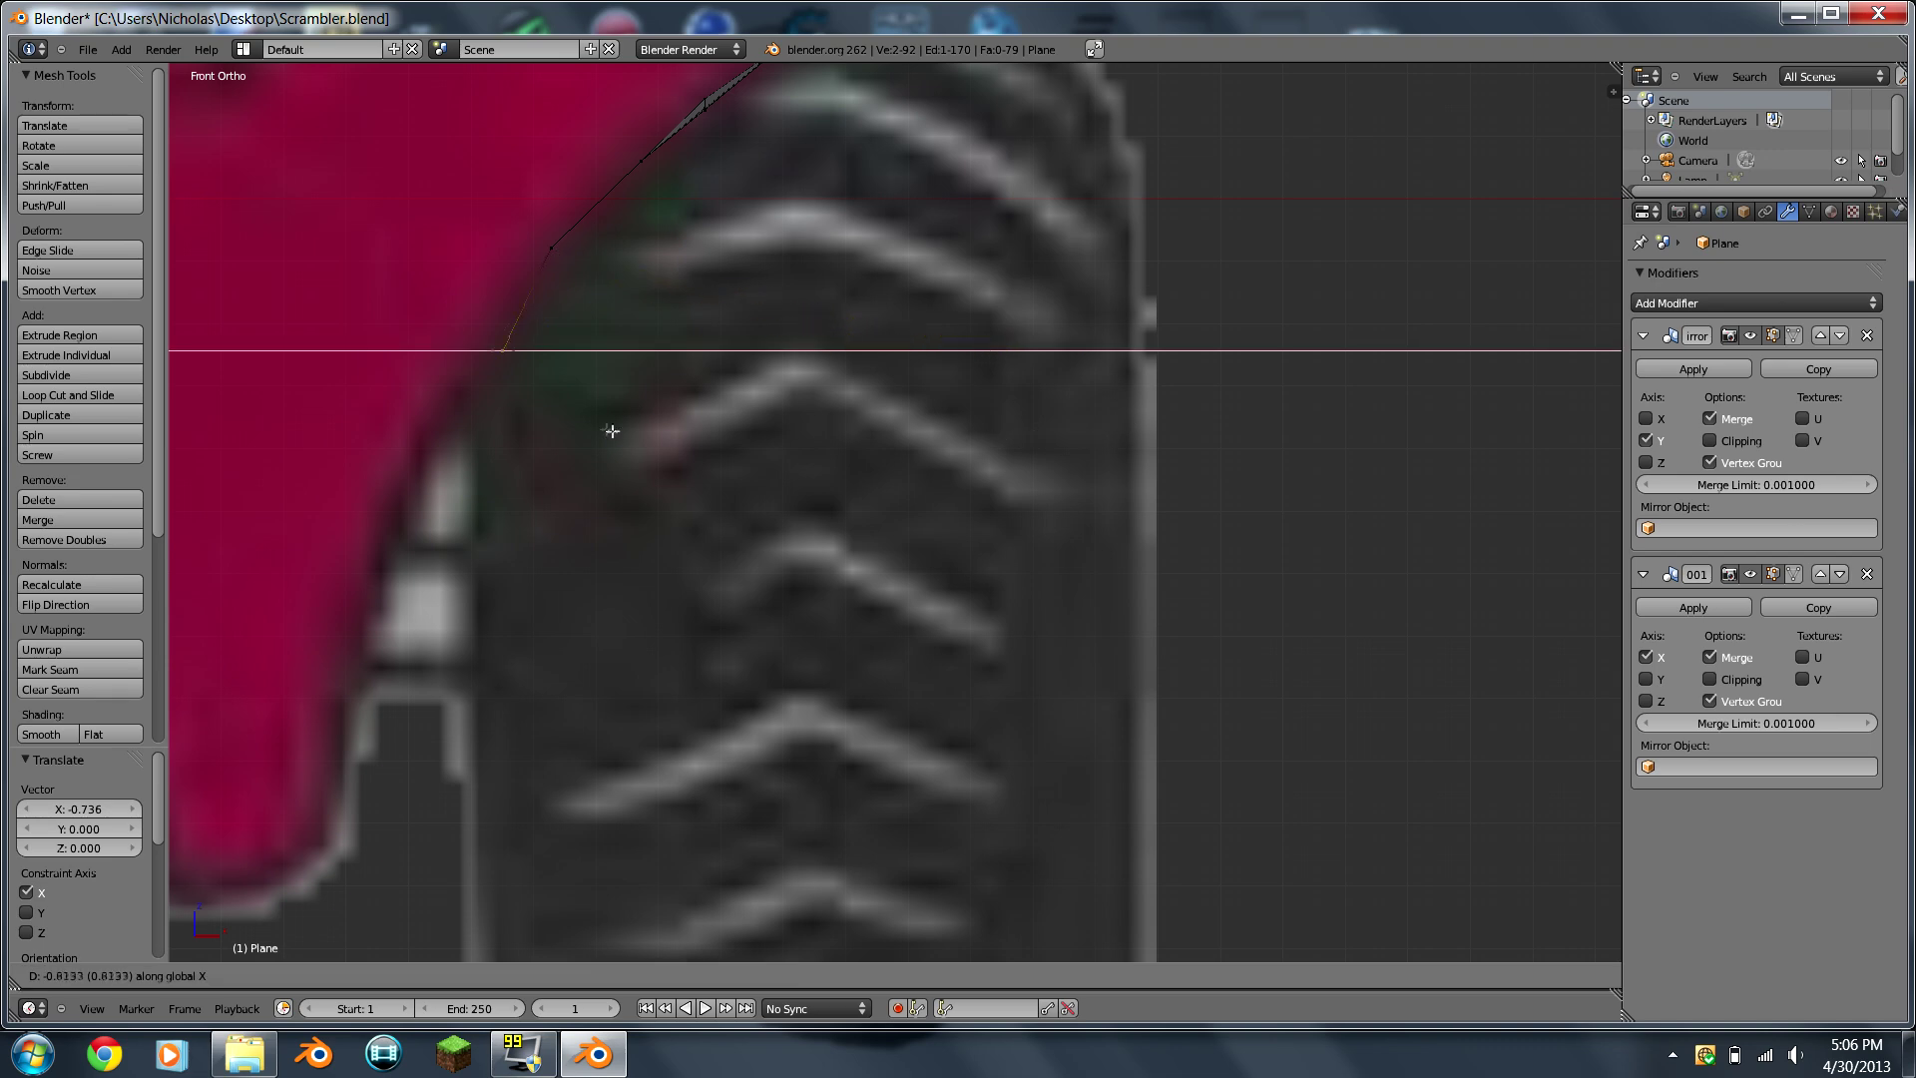
click(594, 427)
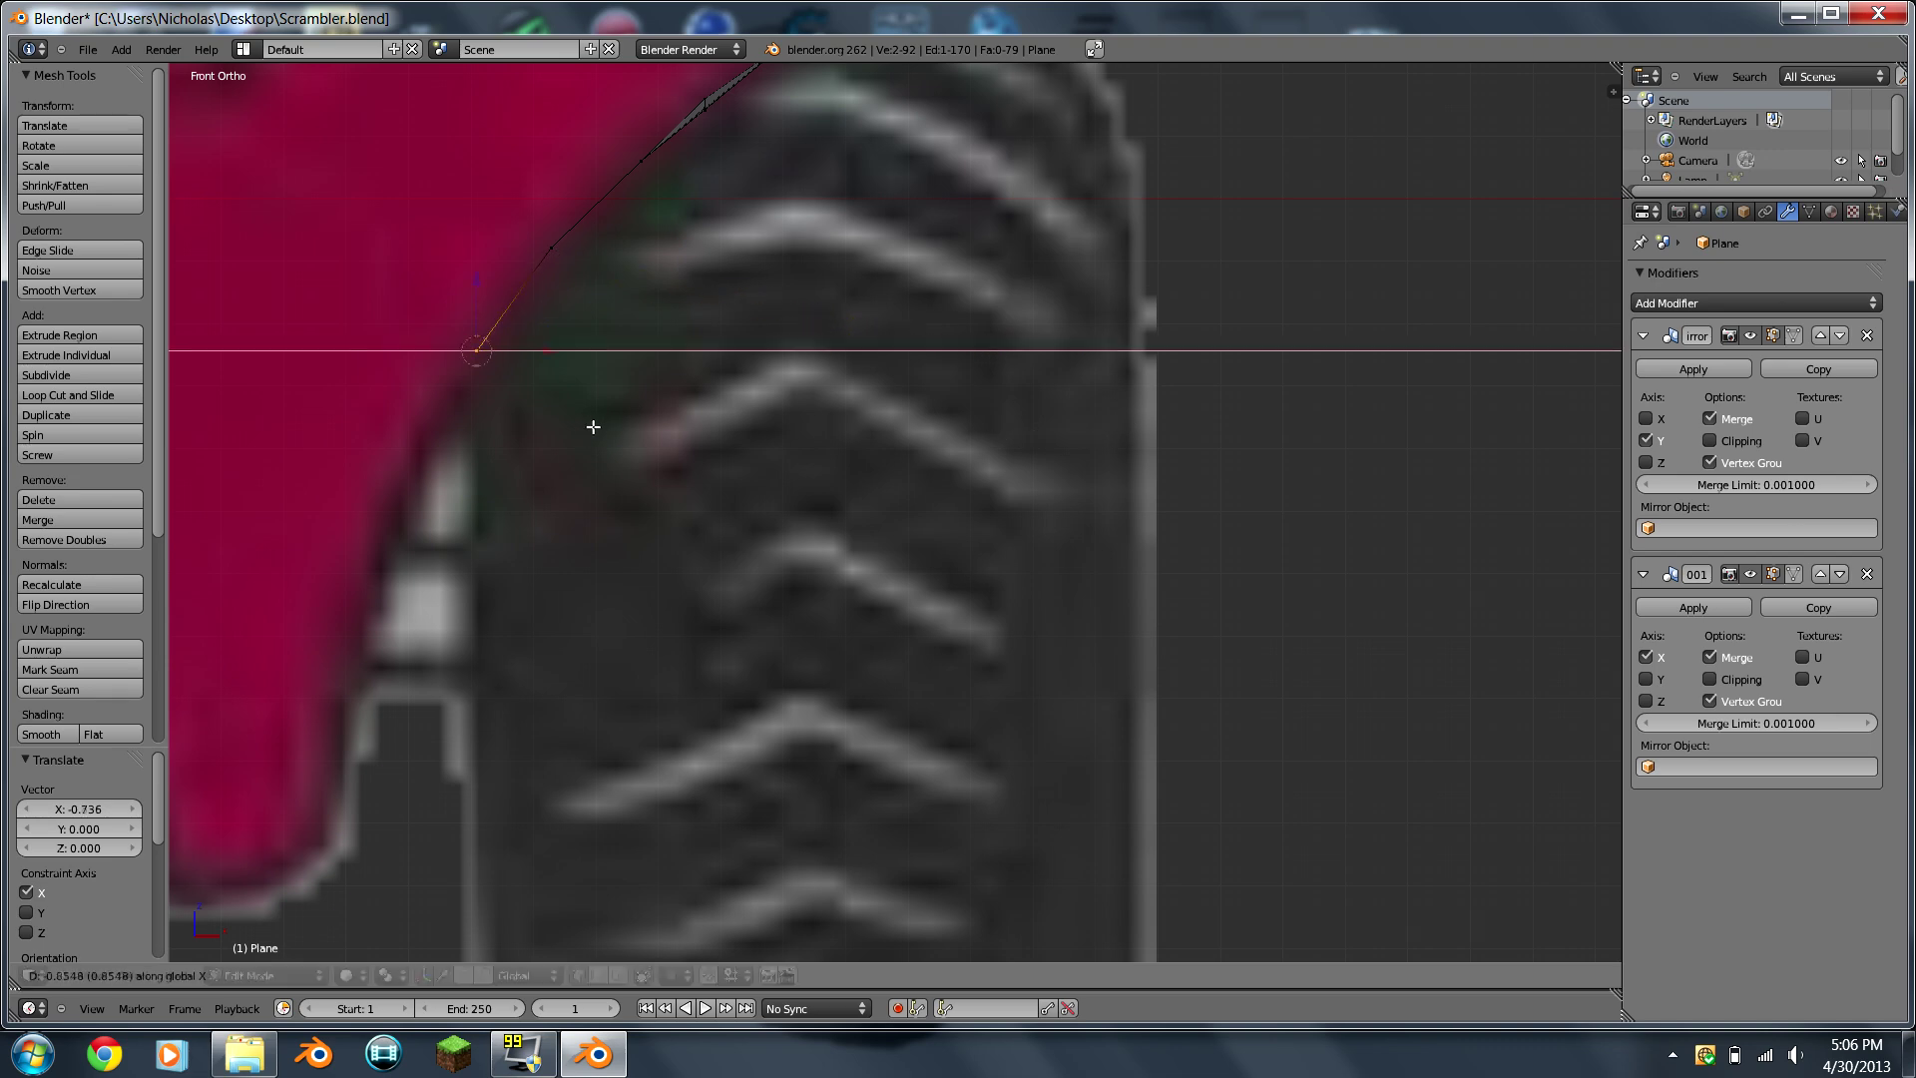
Step: Move the stray vertex partway down the slope about 0.006 along X and -0.010 along Z to smooth the profile
scroll(699, 469, down, 6)
key(Tab)
key(Tab)
scroll(1086, 359, up, 10)
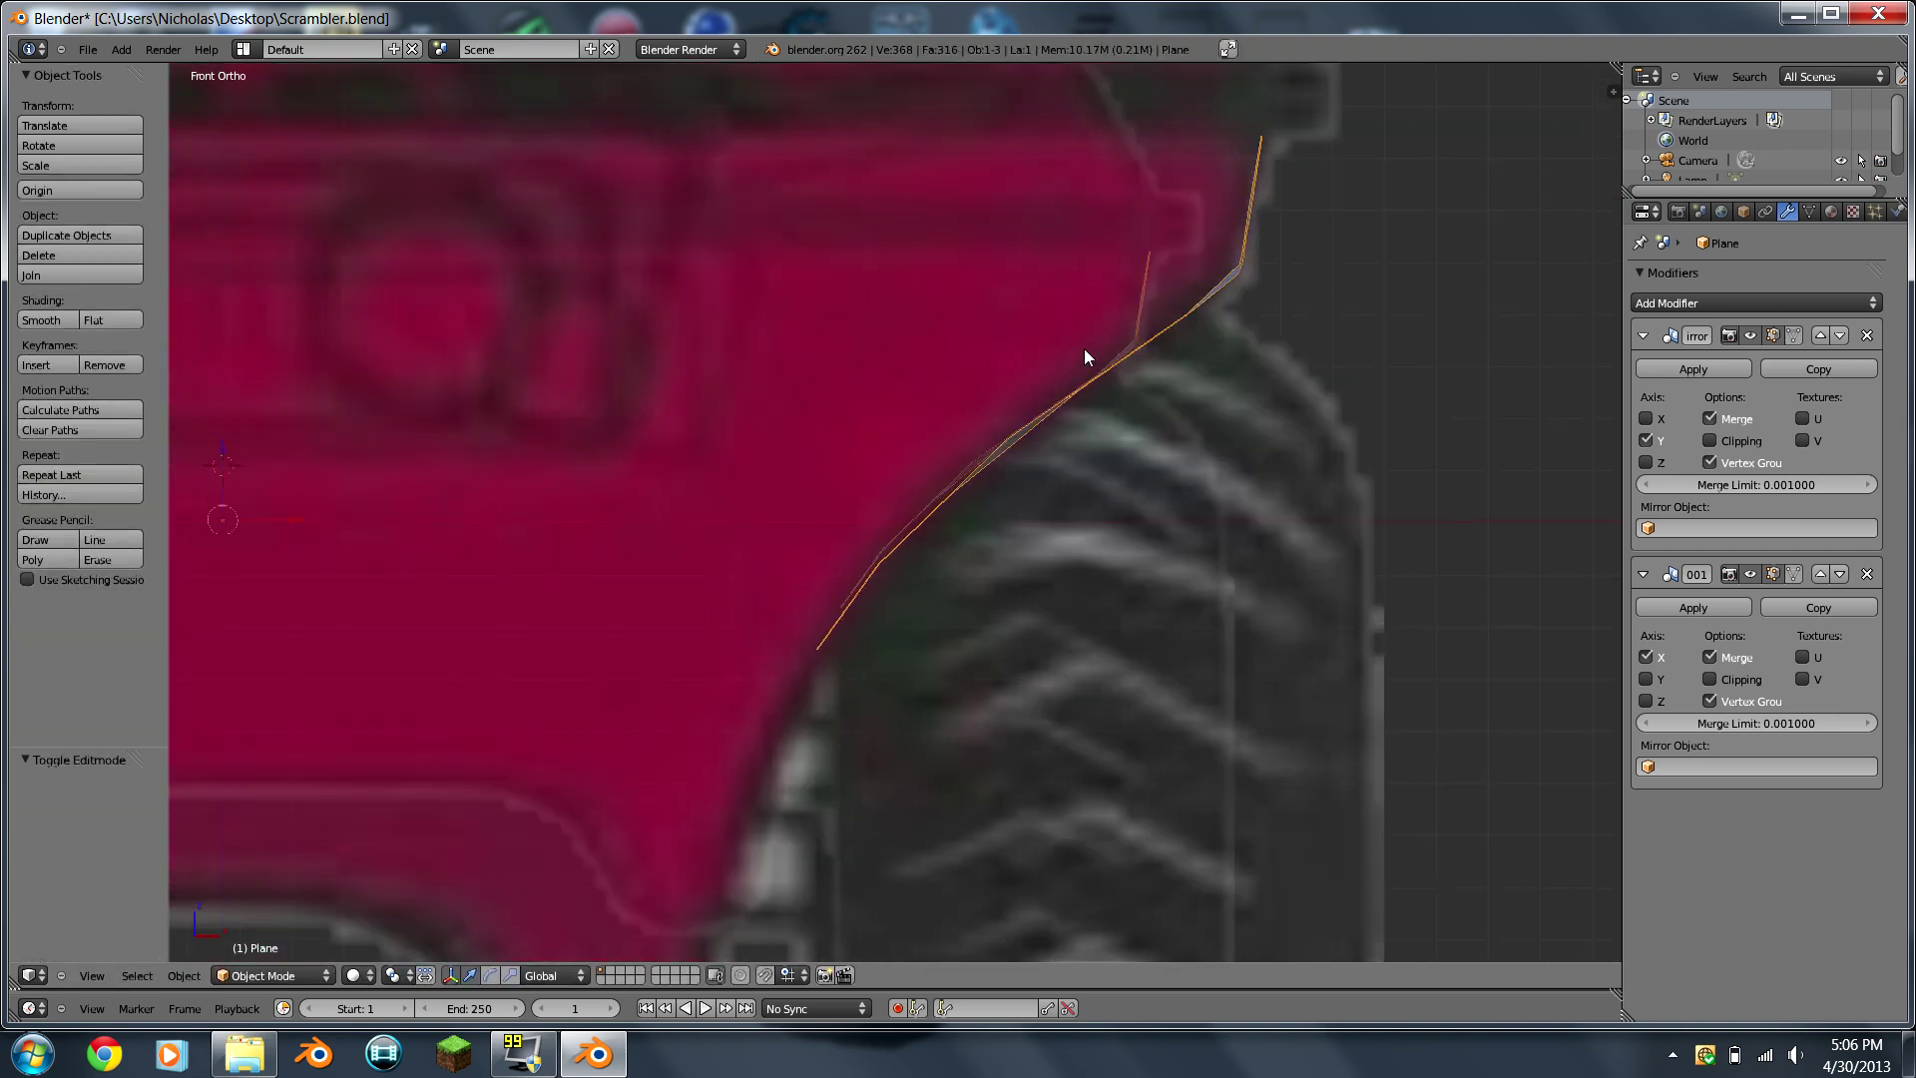
right_click(1171, 329)
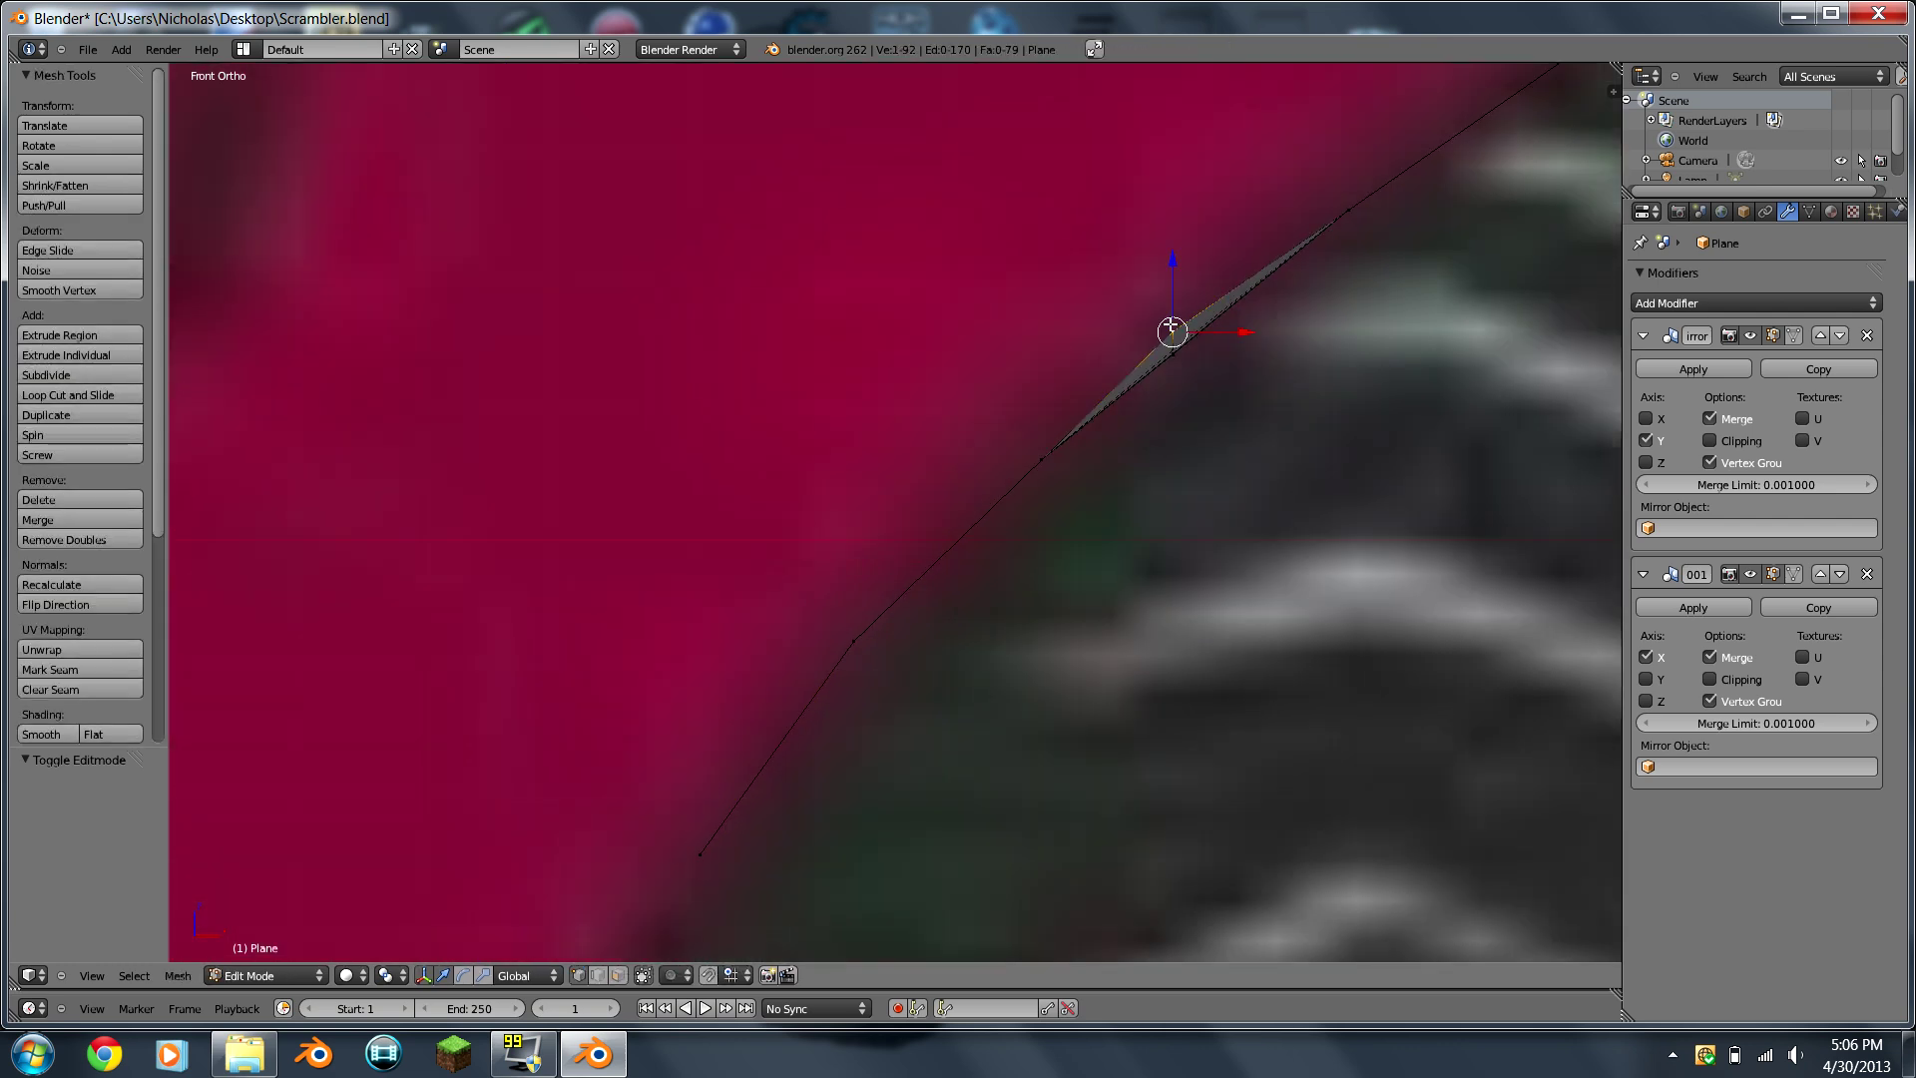
key(g)
click(1180, 334)
scroll(1148, 379, down, 5)
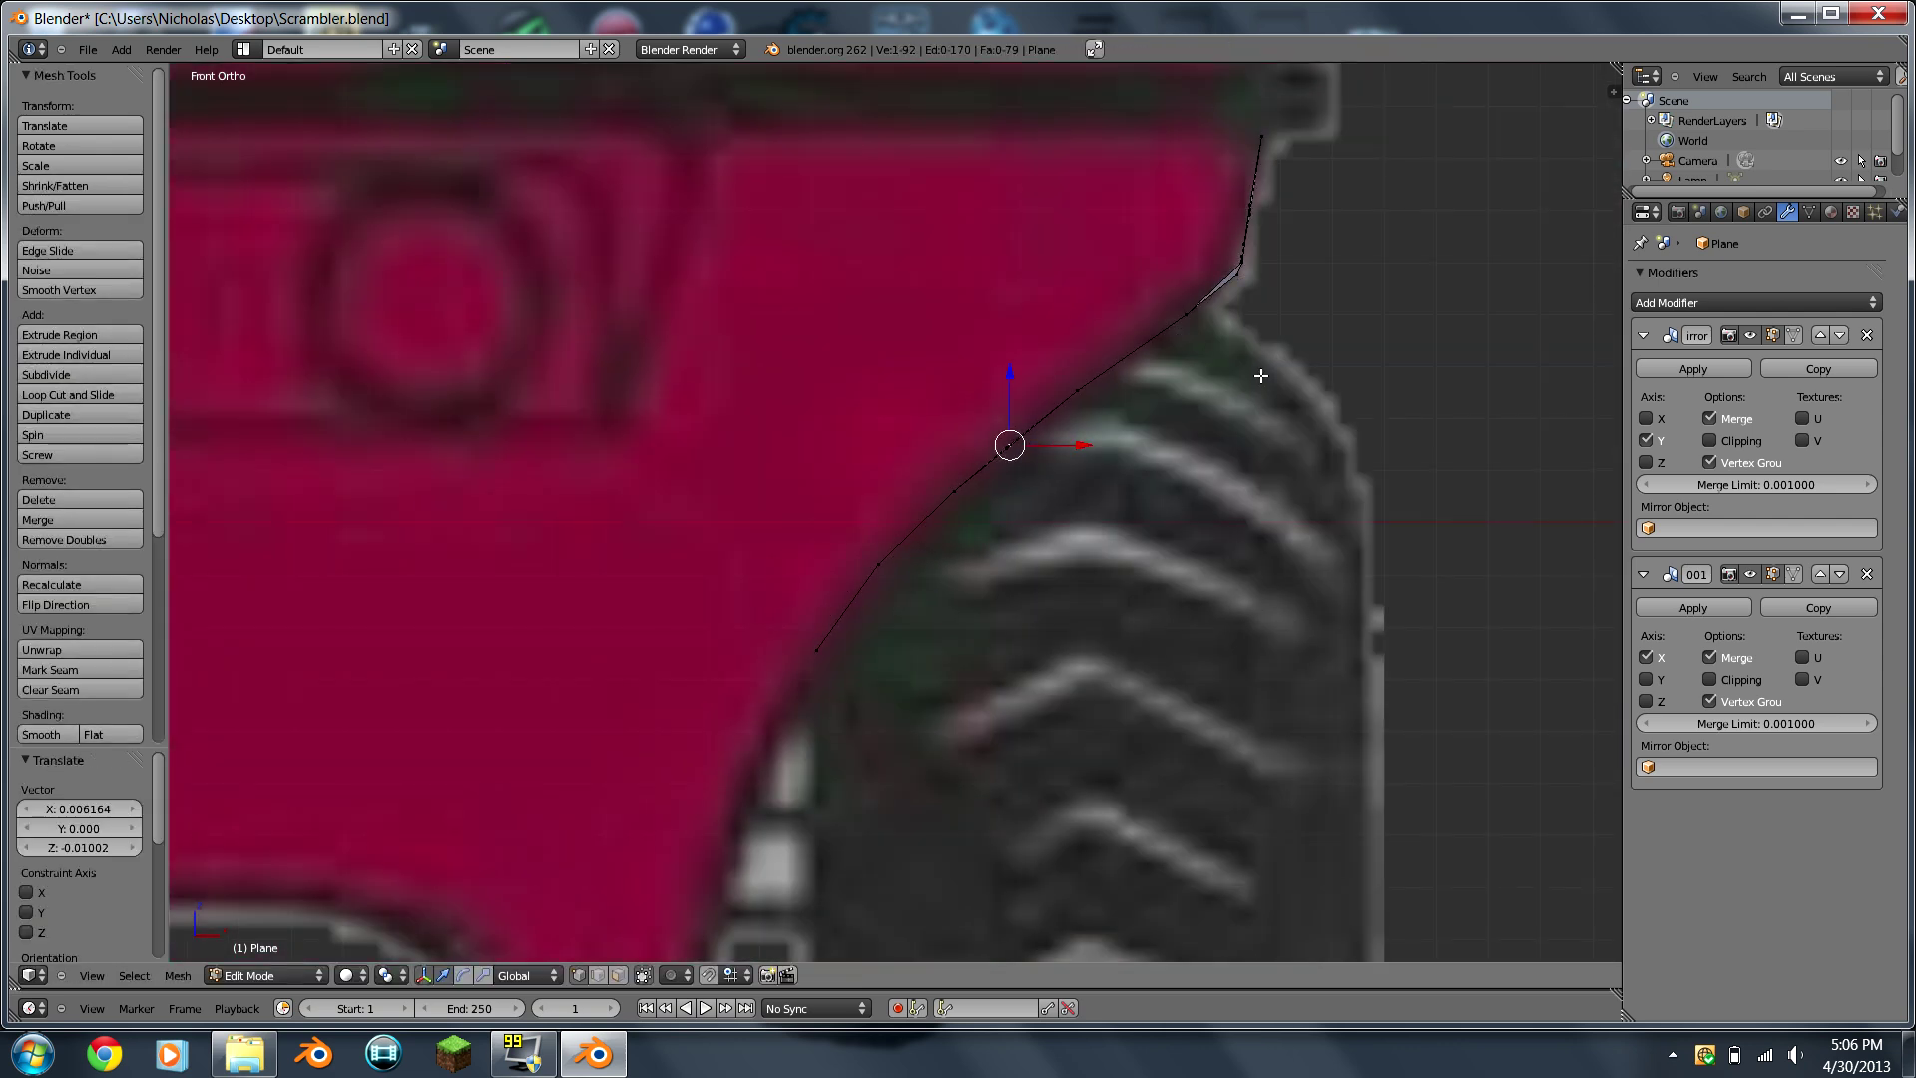
Step: Apply smooth shading to the mirrored side panel object in Object Mode
scroll(705, 731, up, 5)
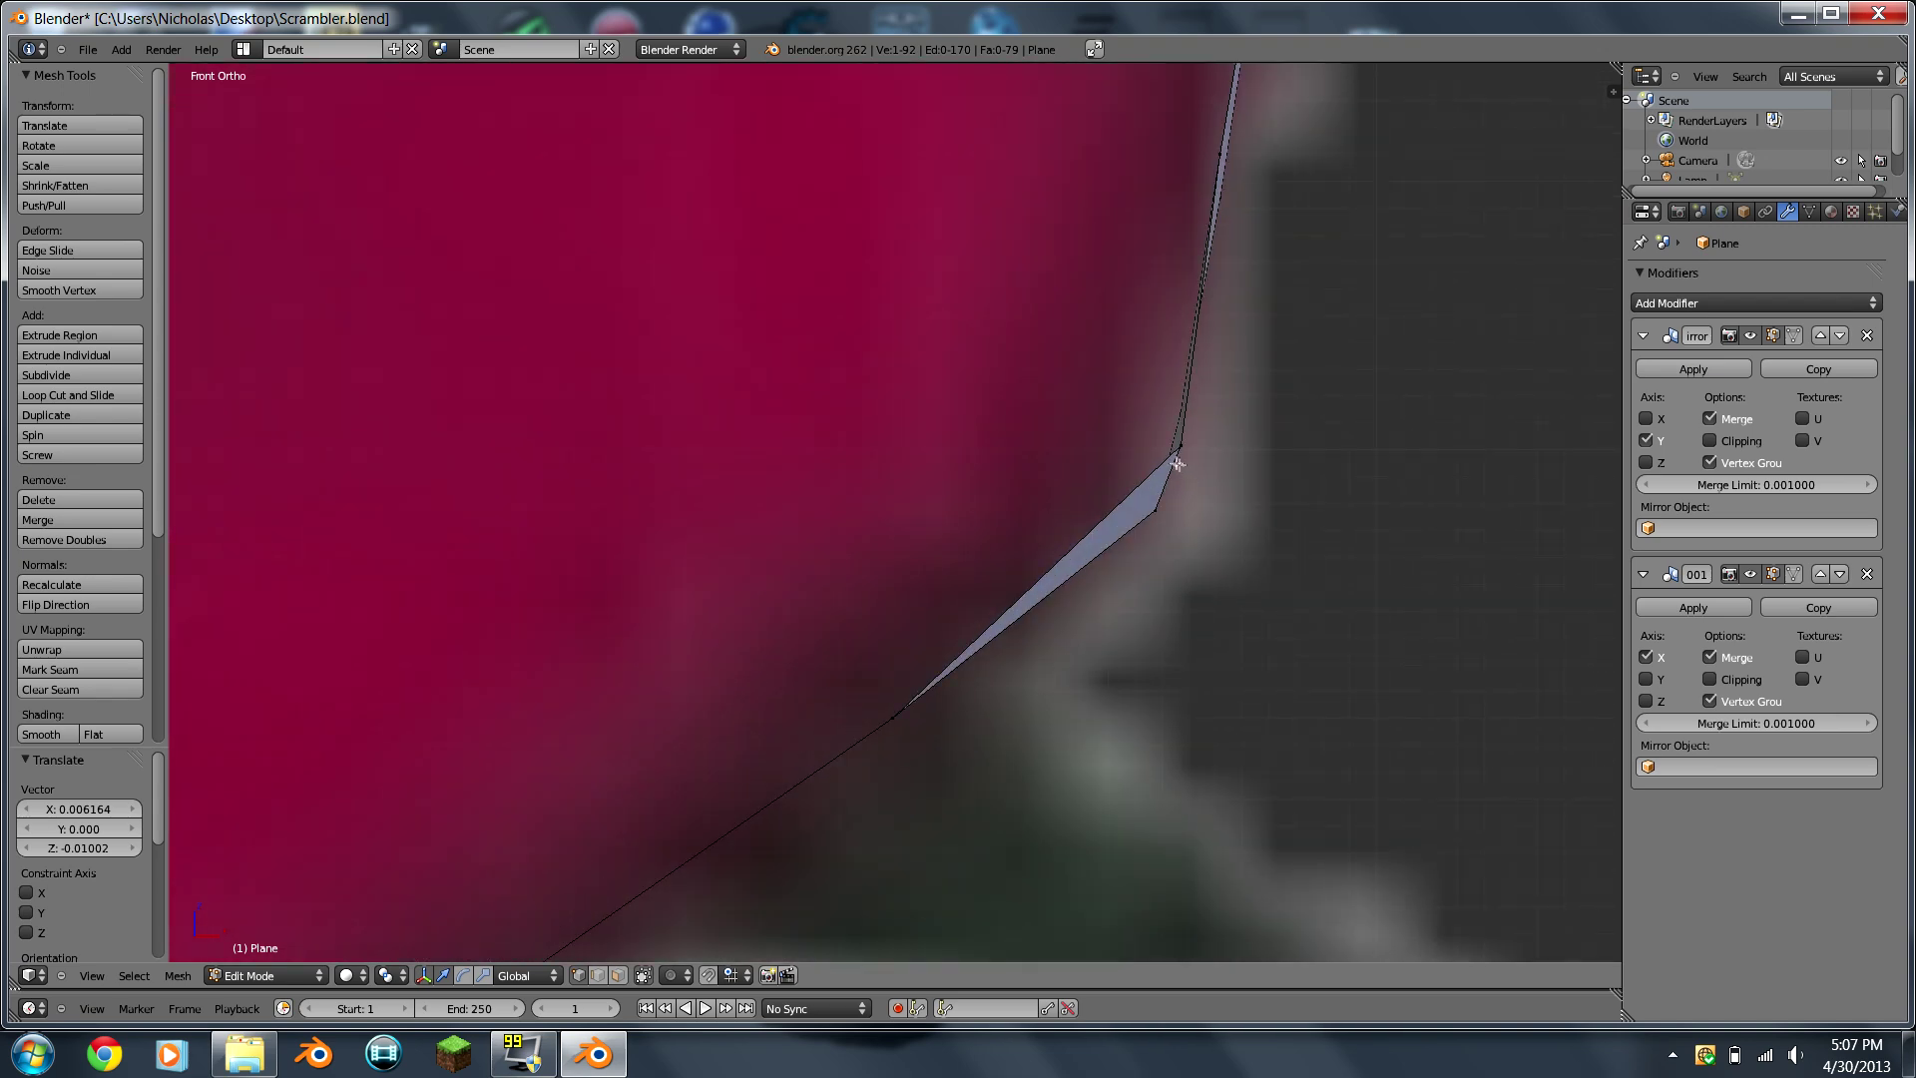
scroll(1175, 459, down, 10)
middle_drag(1202, 539, 612, 548)
key(Tab)
scroll(972, 549, up, 5)
key(Tab)
key(Tab)
scroll(812, 499, up, 4)
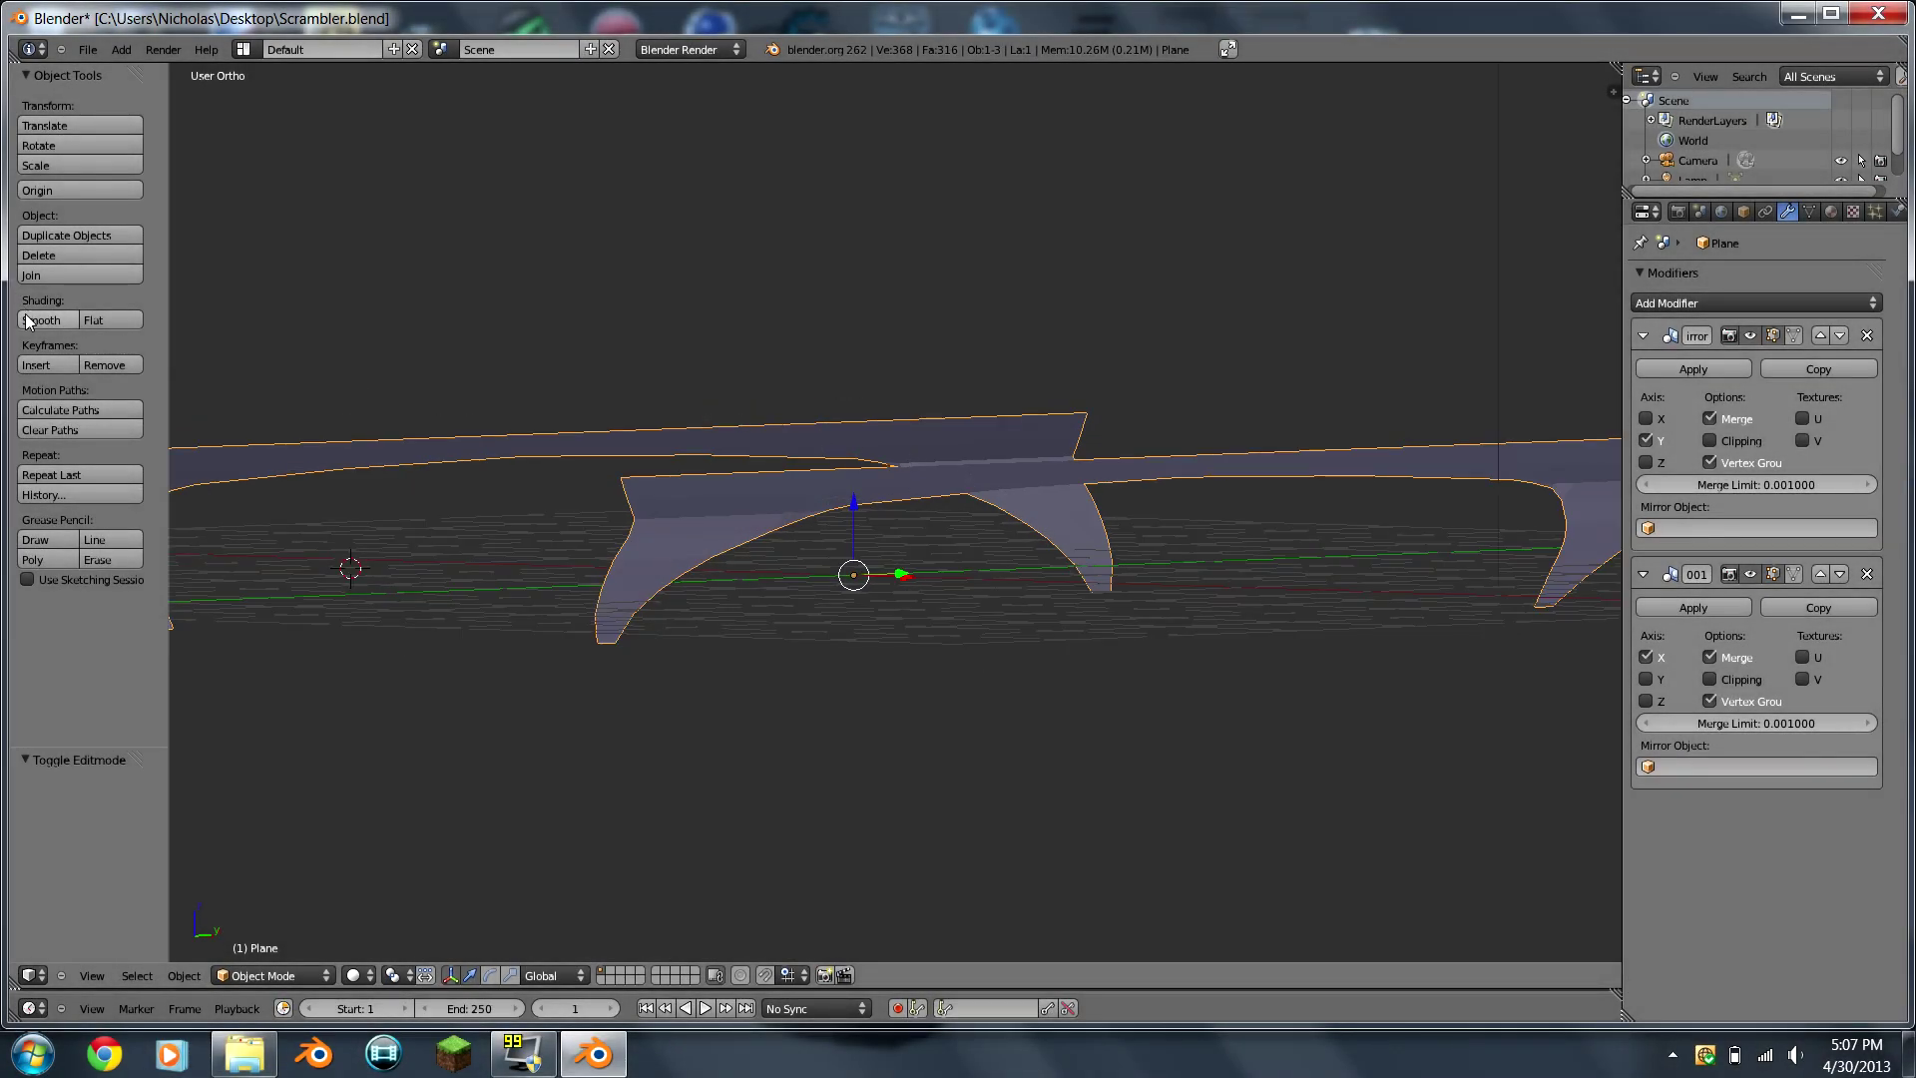
click(40, 320)
Step: Add an Edge Split modifier to the side panel and set its split angle to 45°
scroll(283, 524, up, 3)
mouse_move(284, 524)
middle_down()
mouse_move(297, 507)
mouse_move(380, 534)
mouse_move(436, 523)
mouse_move(230, 530)
mouse_move(148, 379)
middle_up()
middle_drag(471, 634, 930, 525)
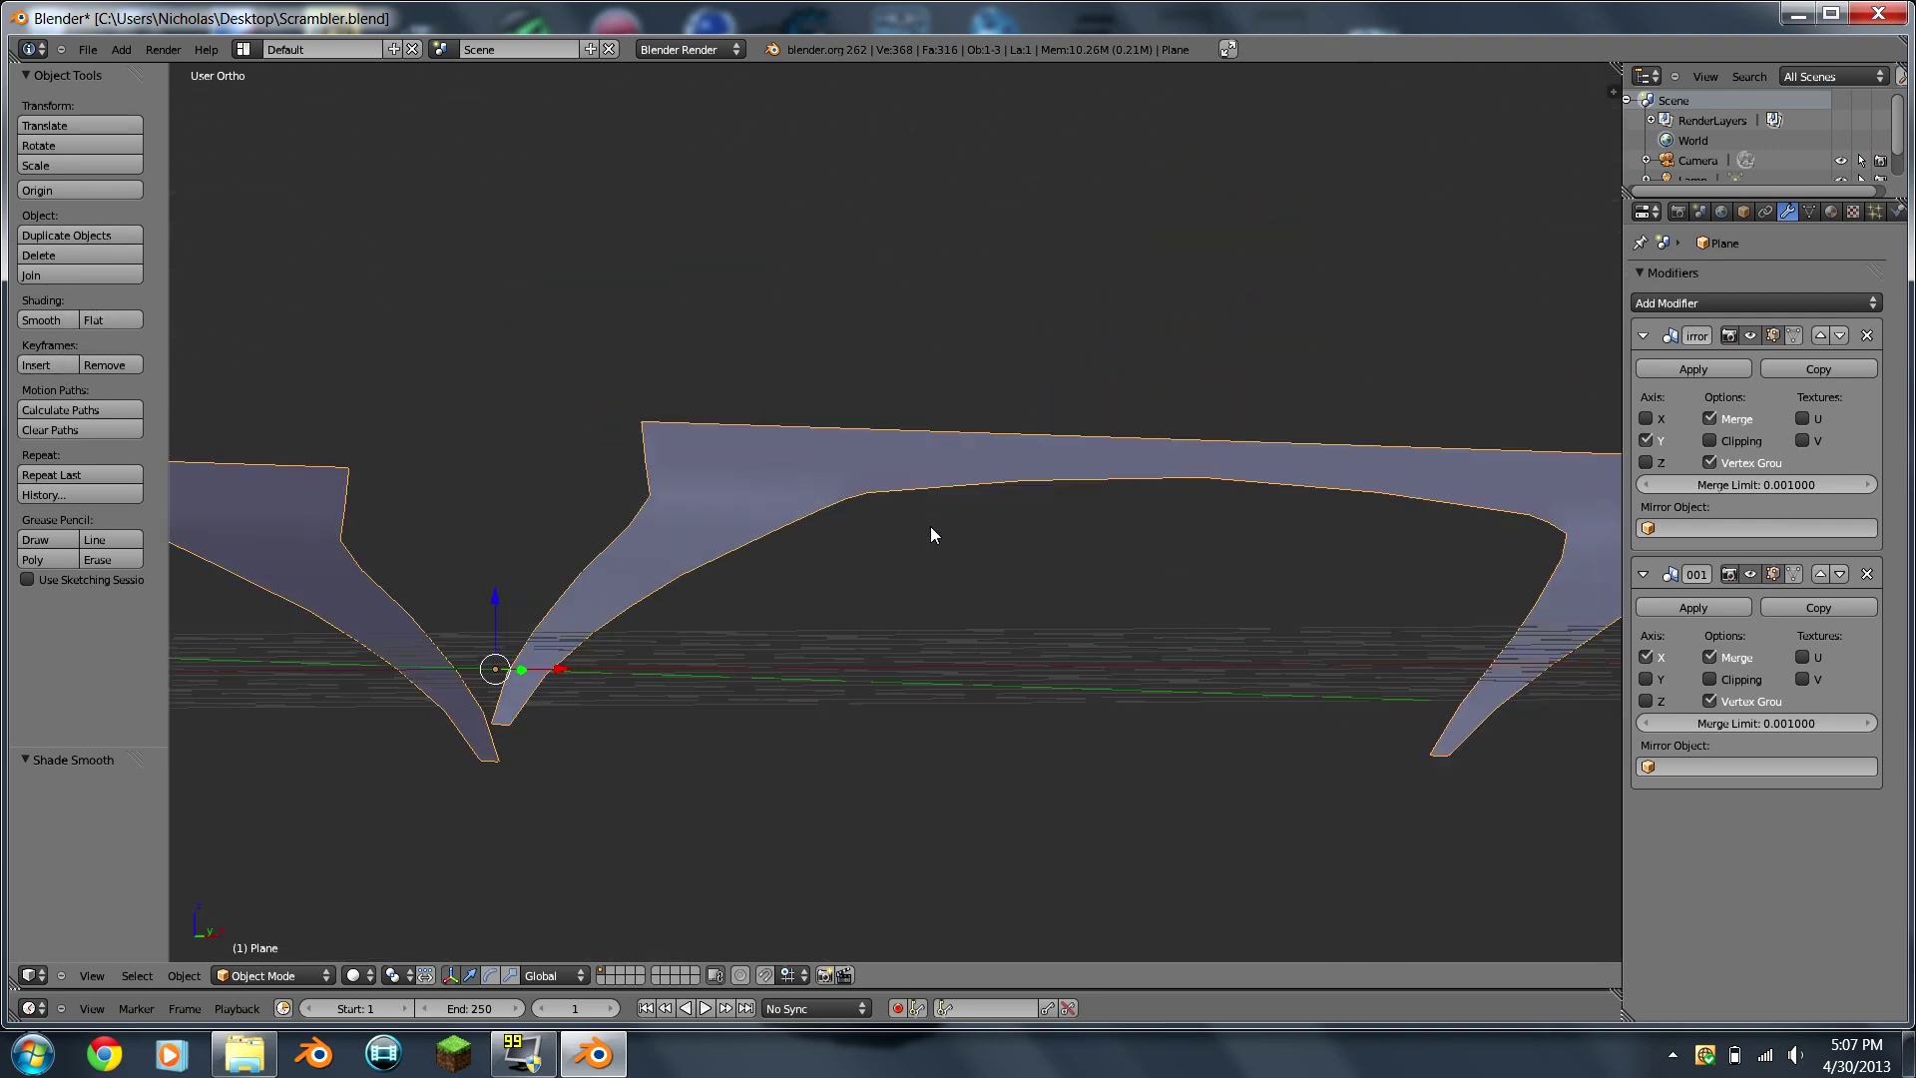
click(1661, 305)
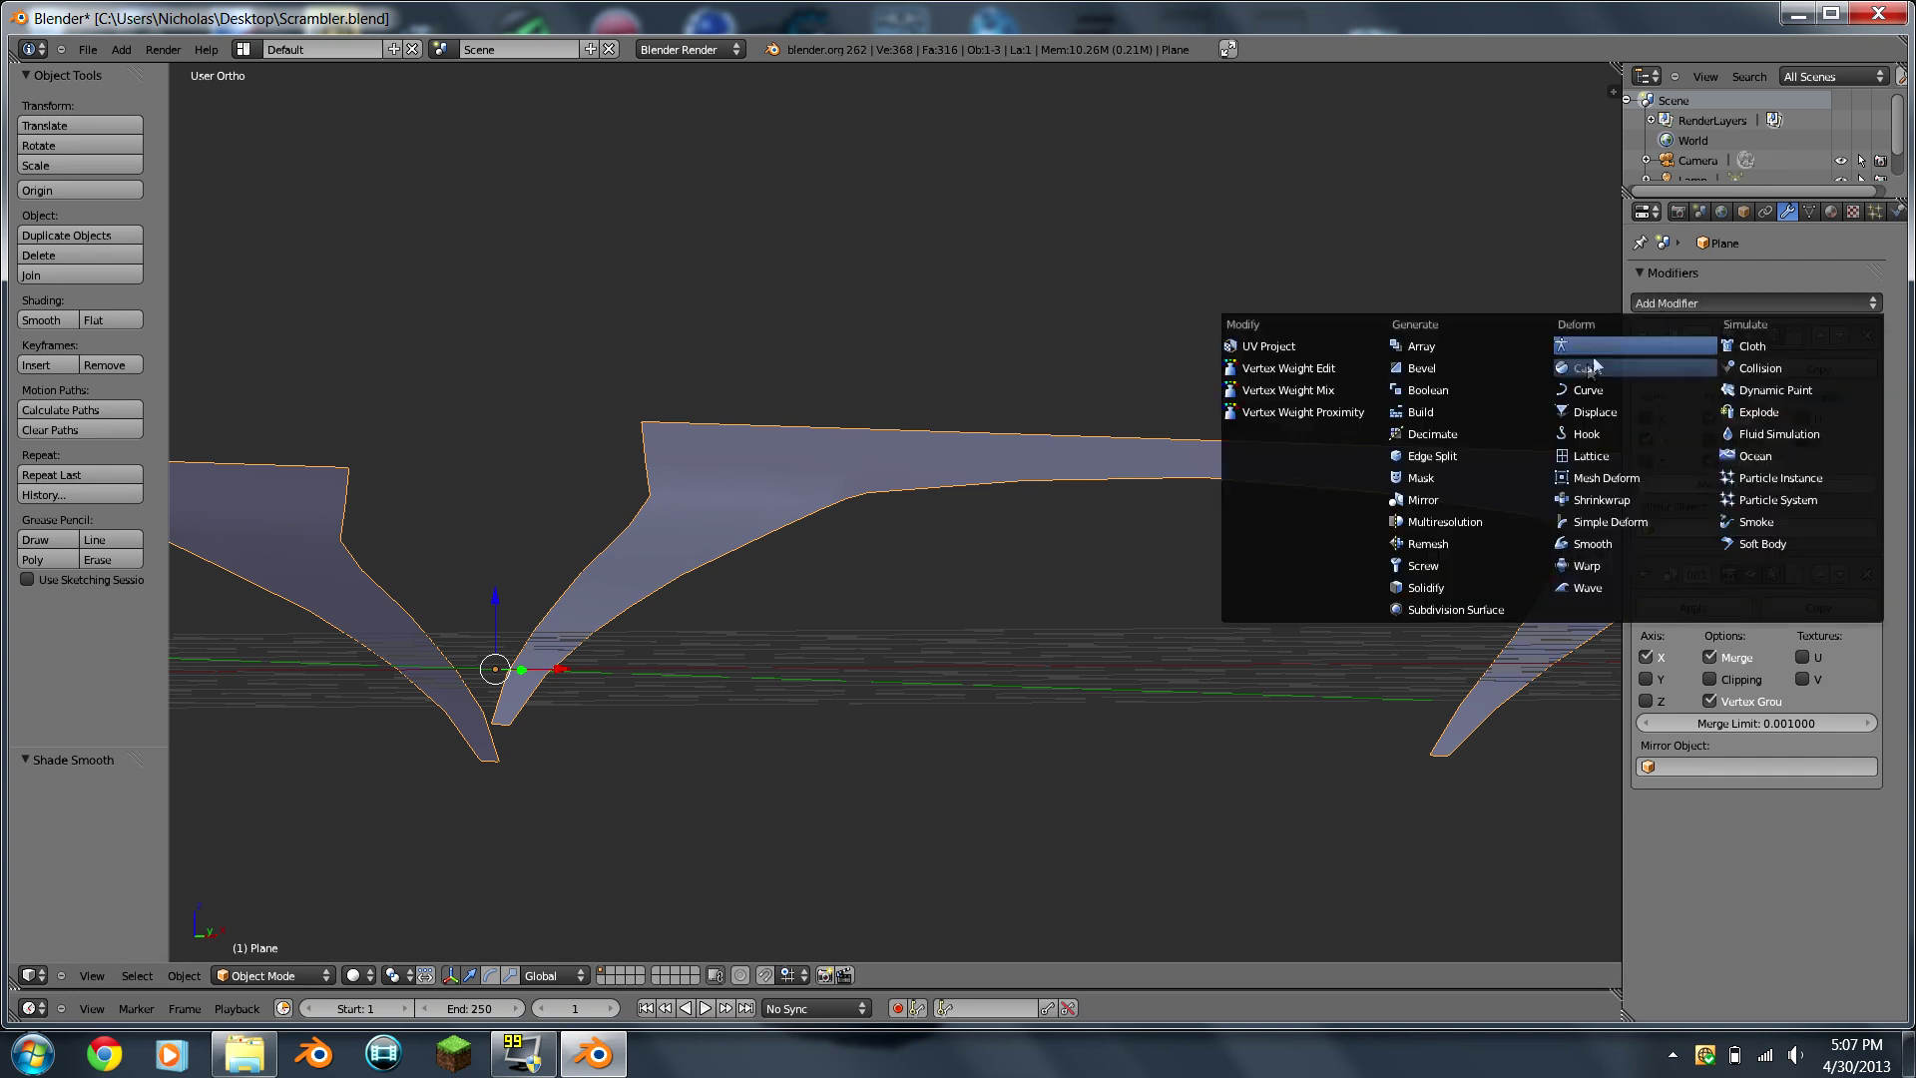
click(1475, 457)
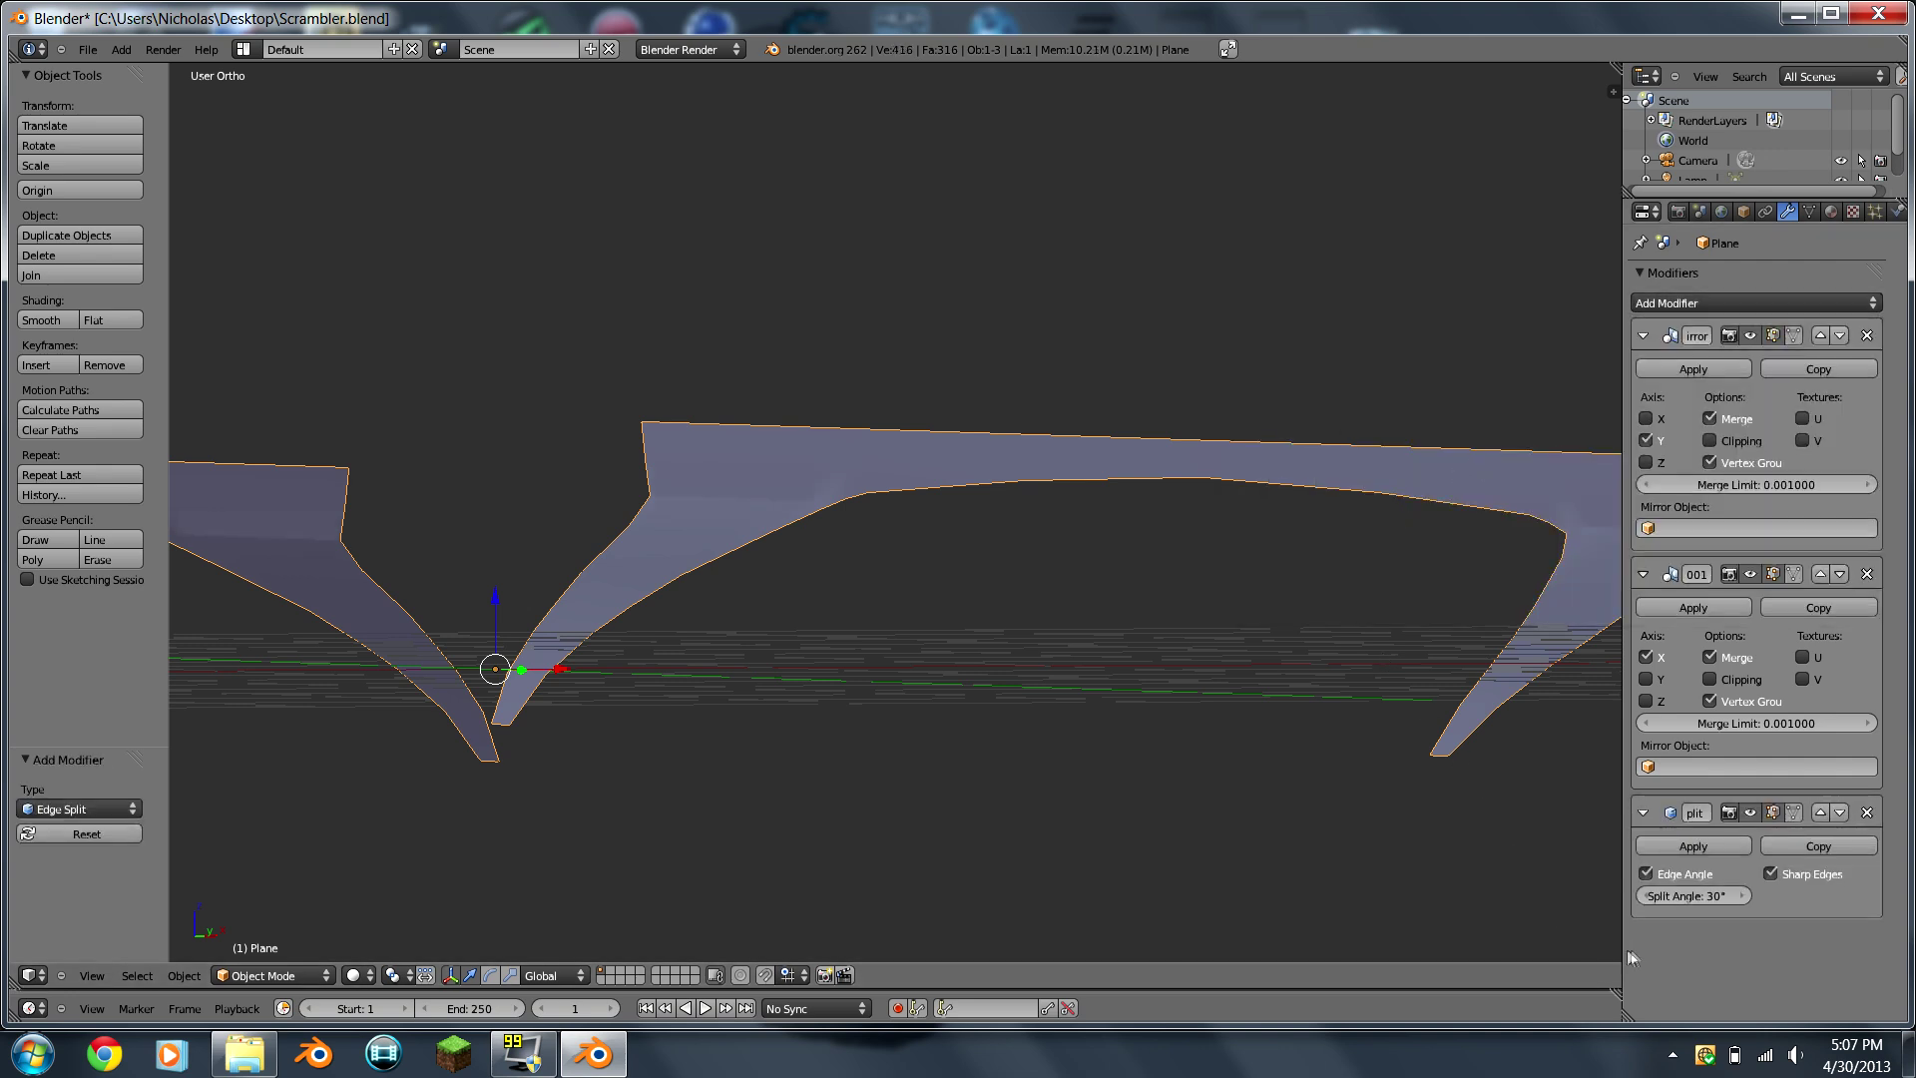
click(1691, 899)
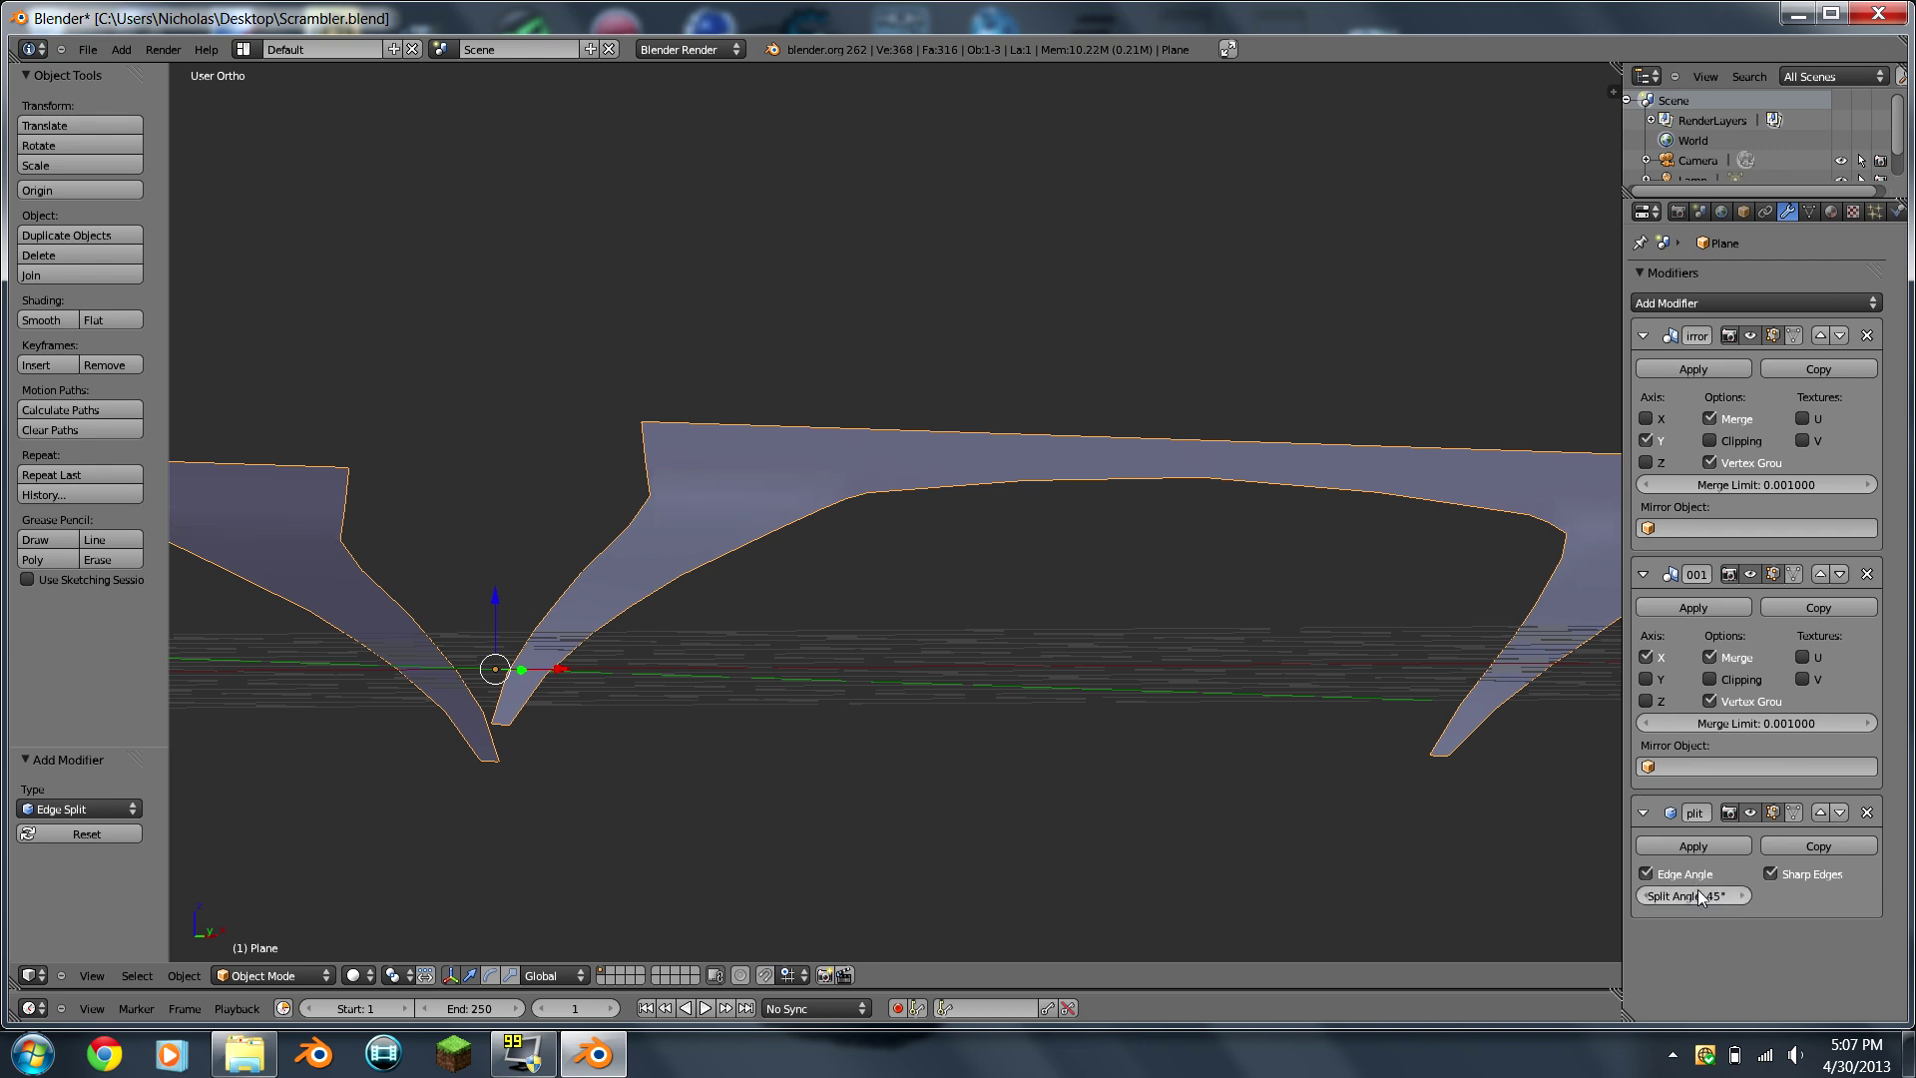
Step: Inspect the side panels' shading and shape around the wheel-arch legs from several angles, including the front view
middle_drag(439, 599, 899, 518)
scroll(904, 513, up, 5)
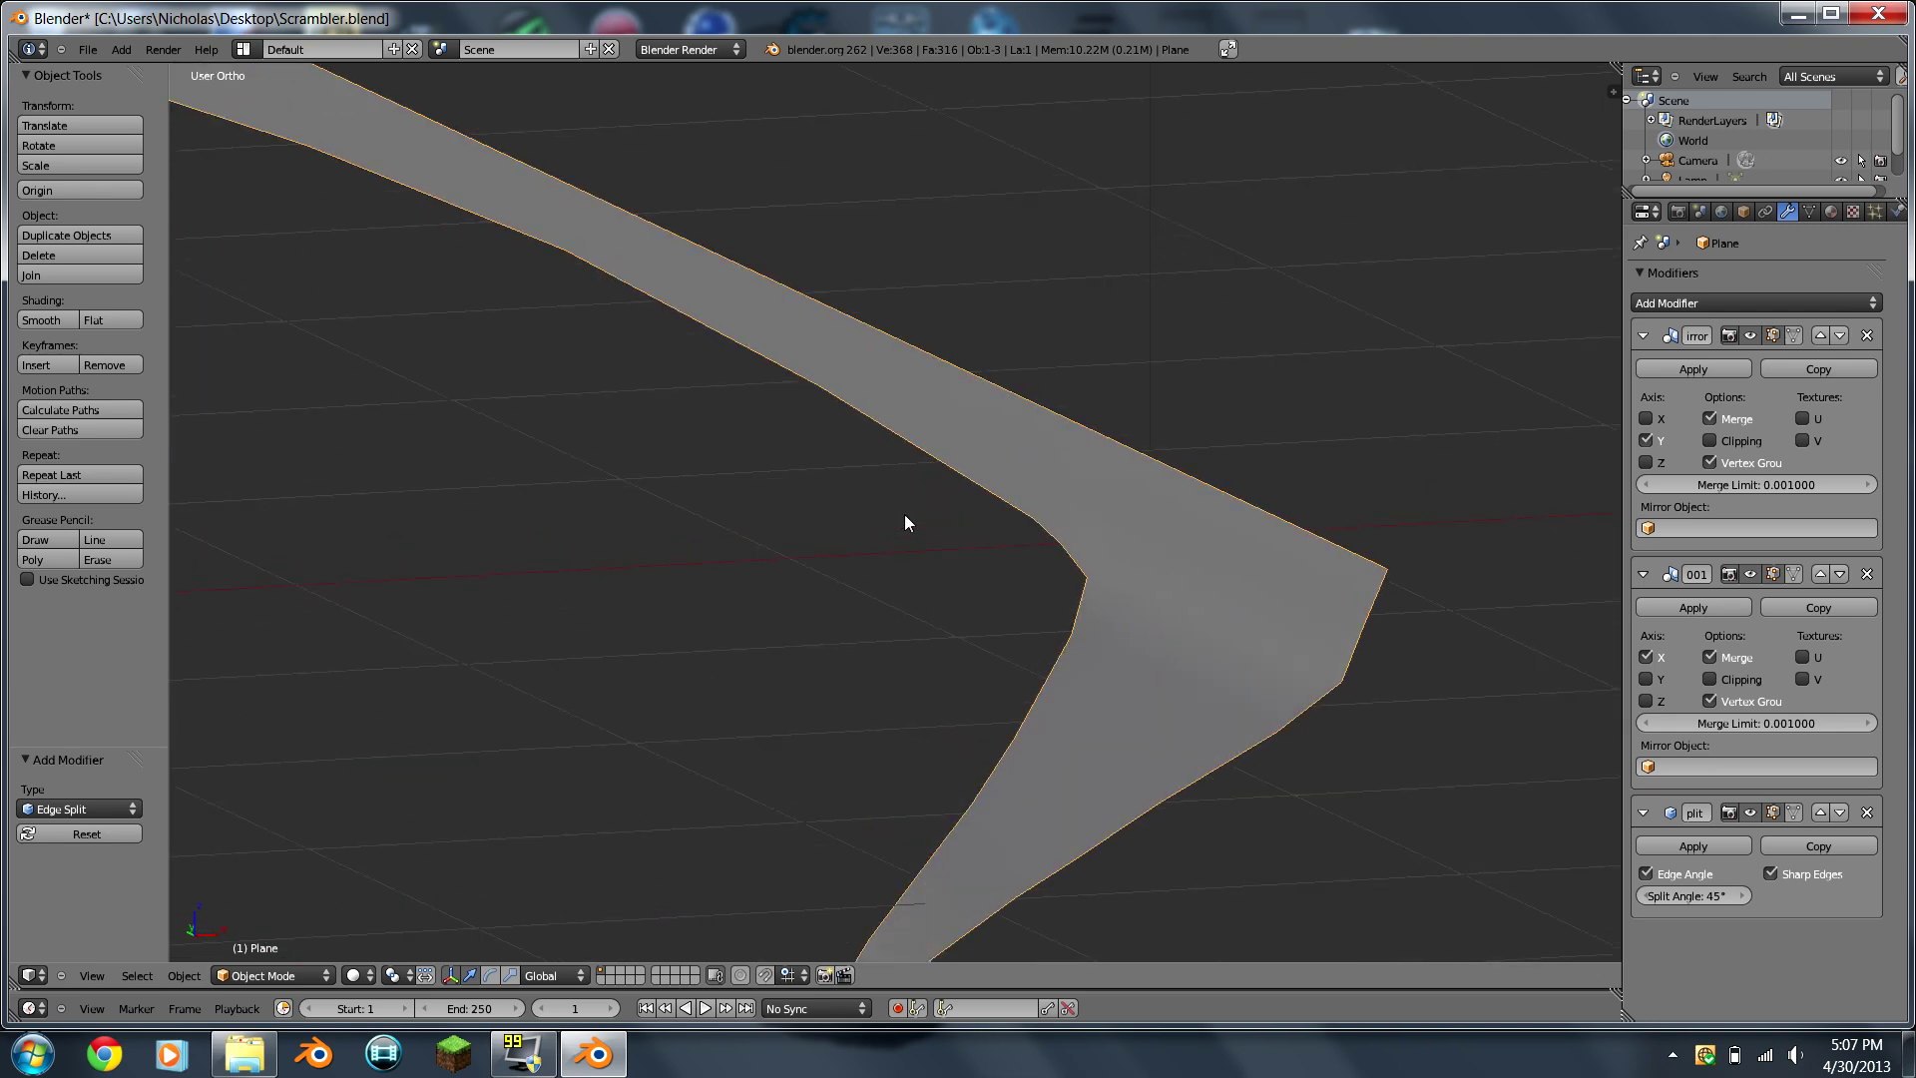
scroll(906, 520, down, 5)
middle_drag(856, 513, 530, 558)
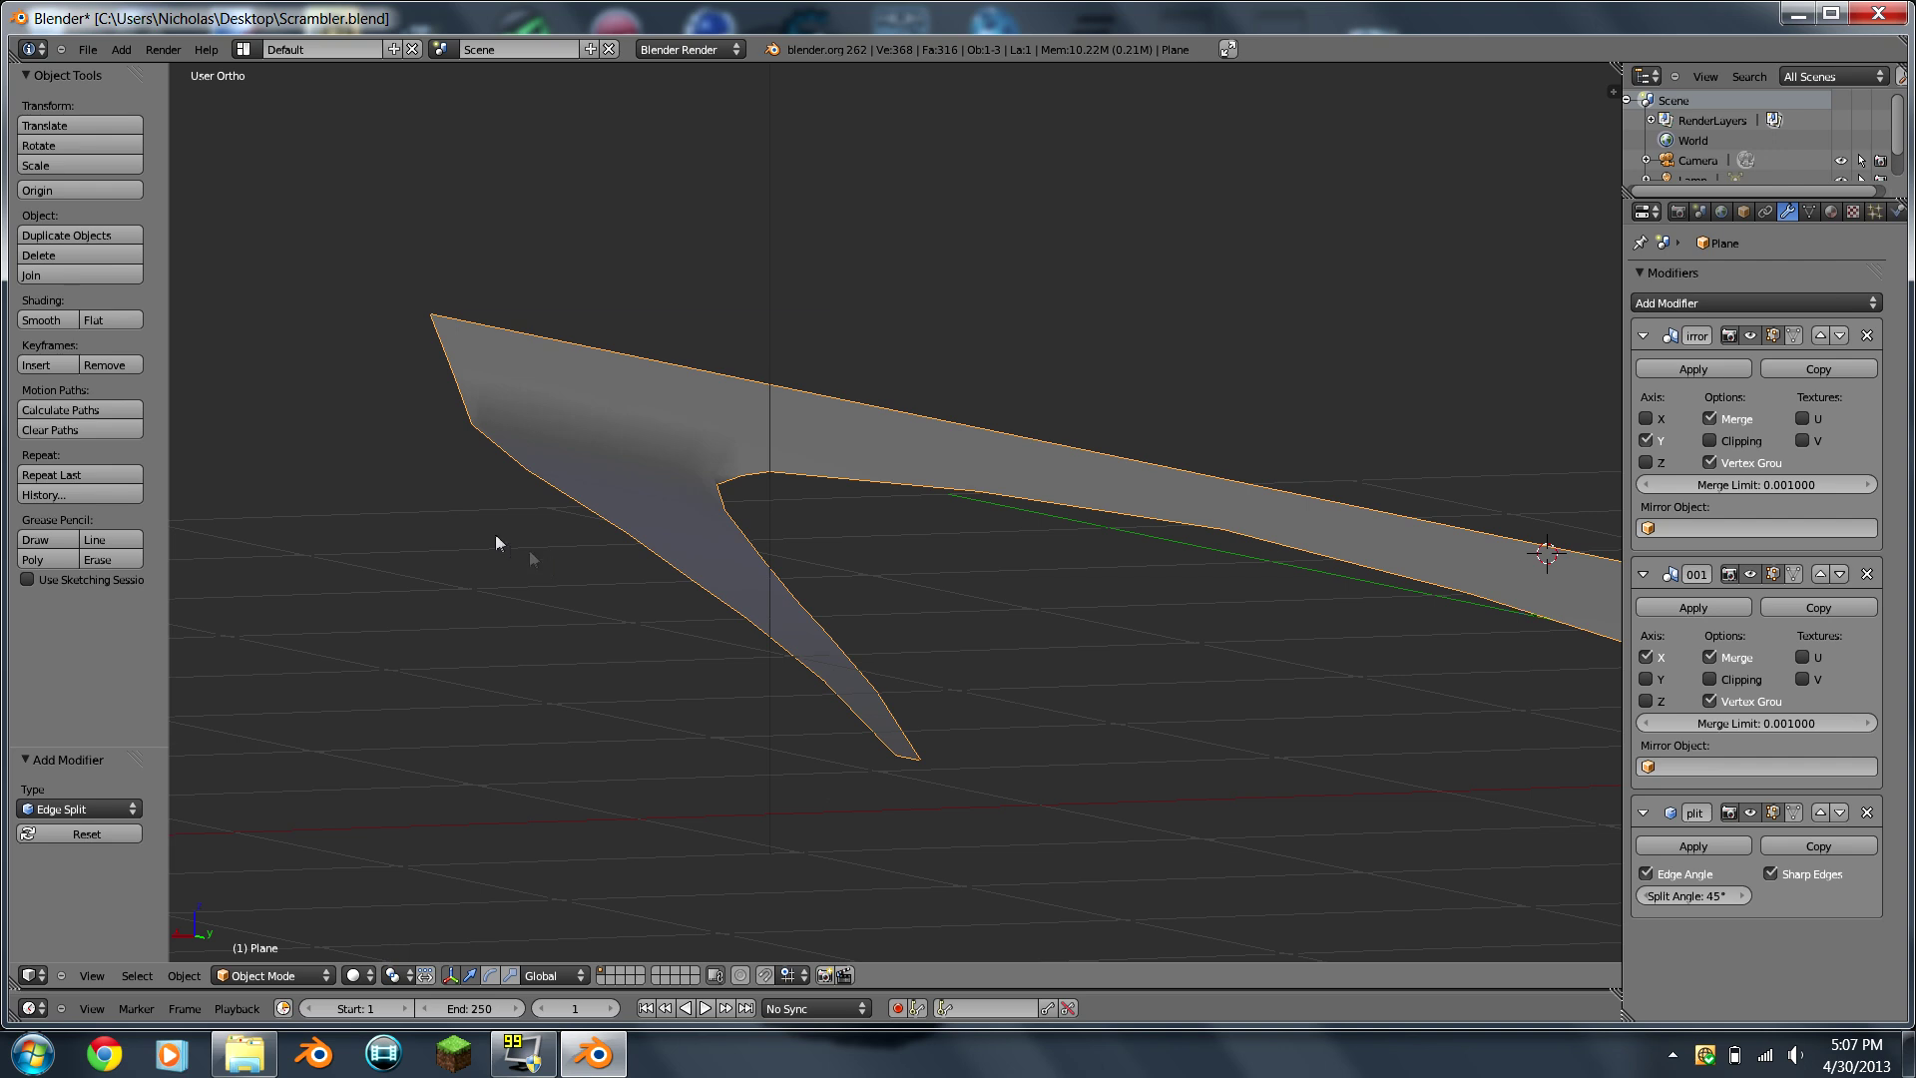
key(KP_1)
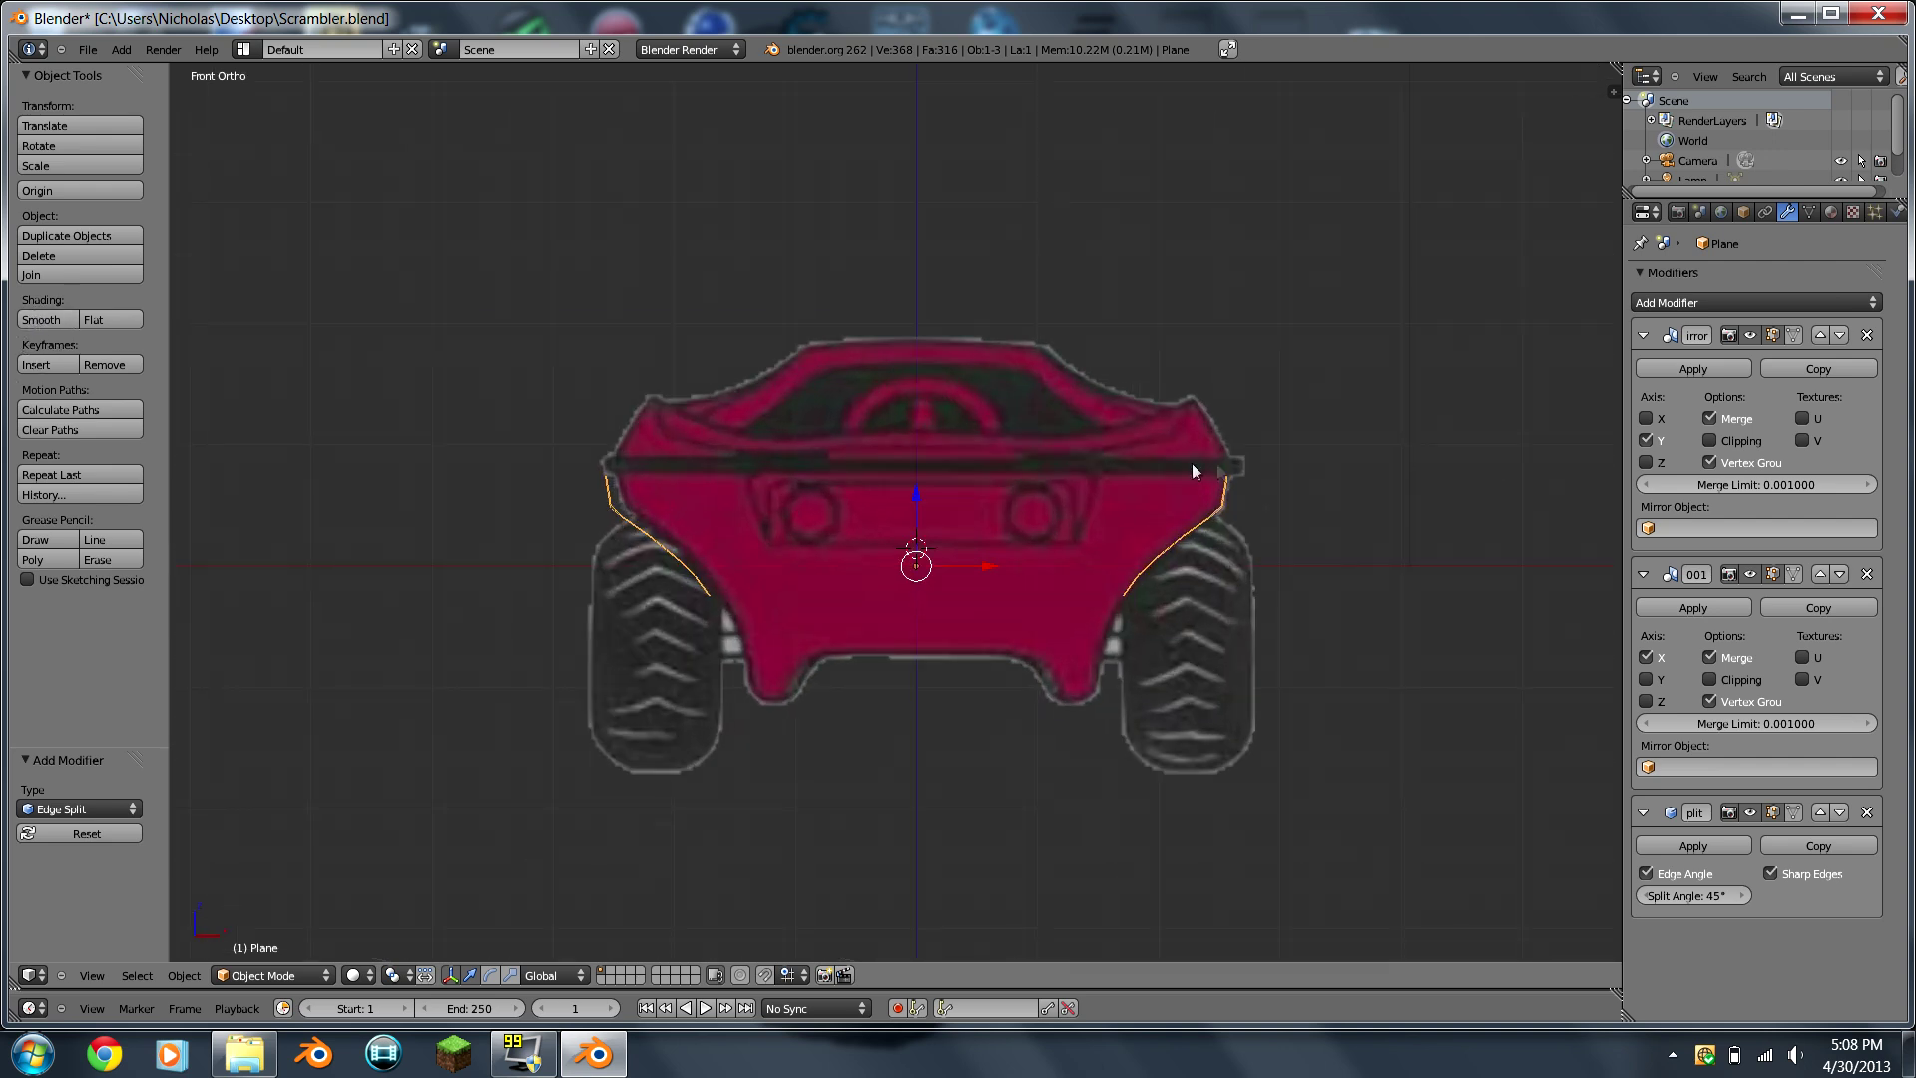
key(KP_3)
scroll(633, 581, up, 2)
shift+middle_drag(1006, 541, 795, 487)
scroll(647, 481, down, 1)
middle_drag(647, 481, 505, 457)
key(Tab)
key(Tab)
key(Tab)
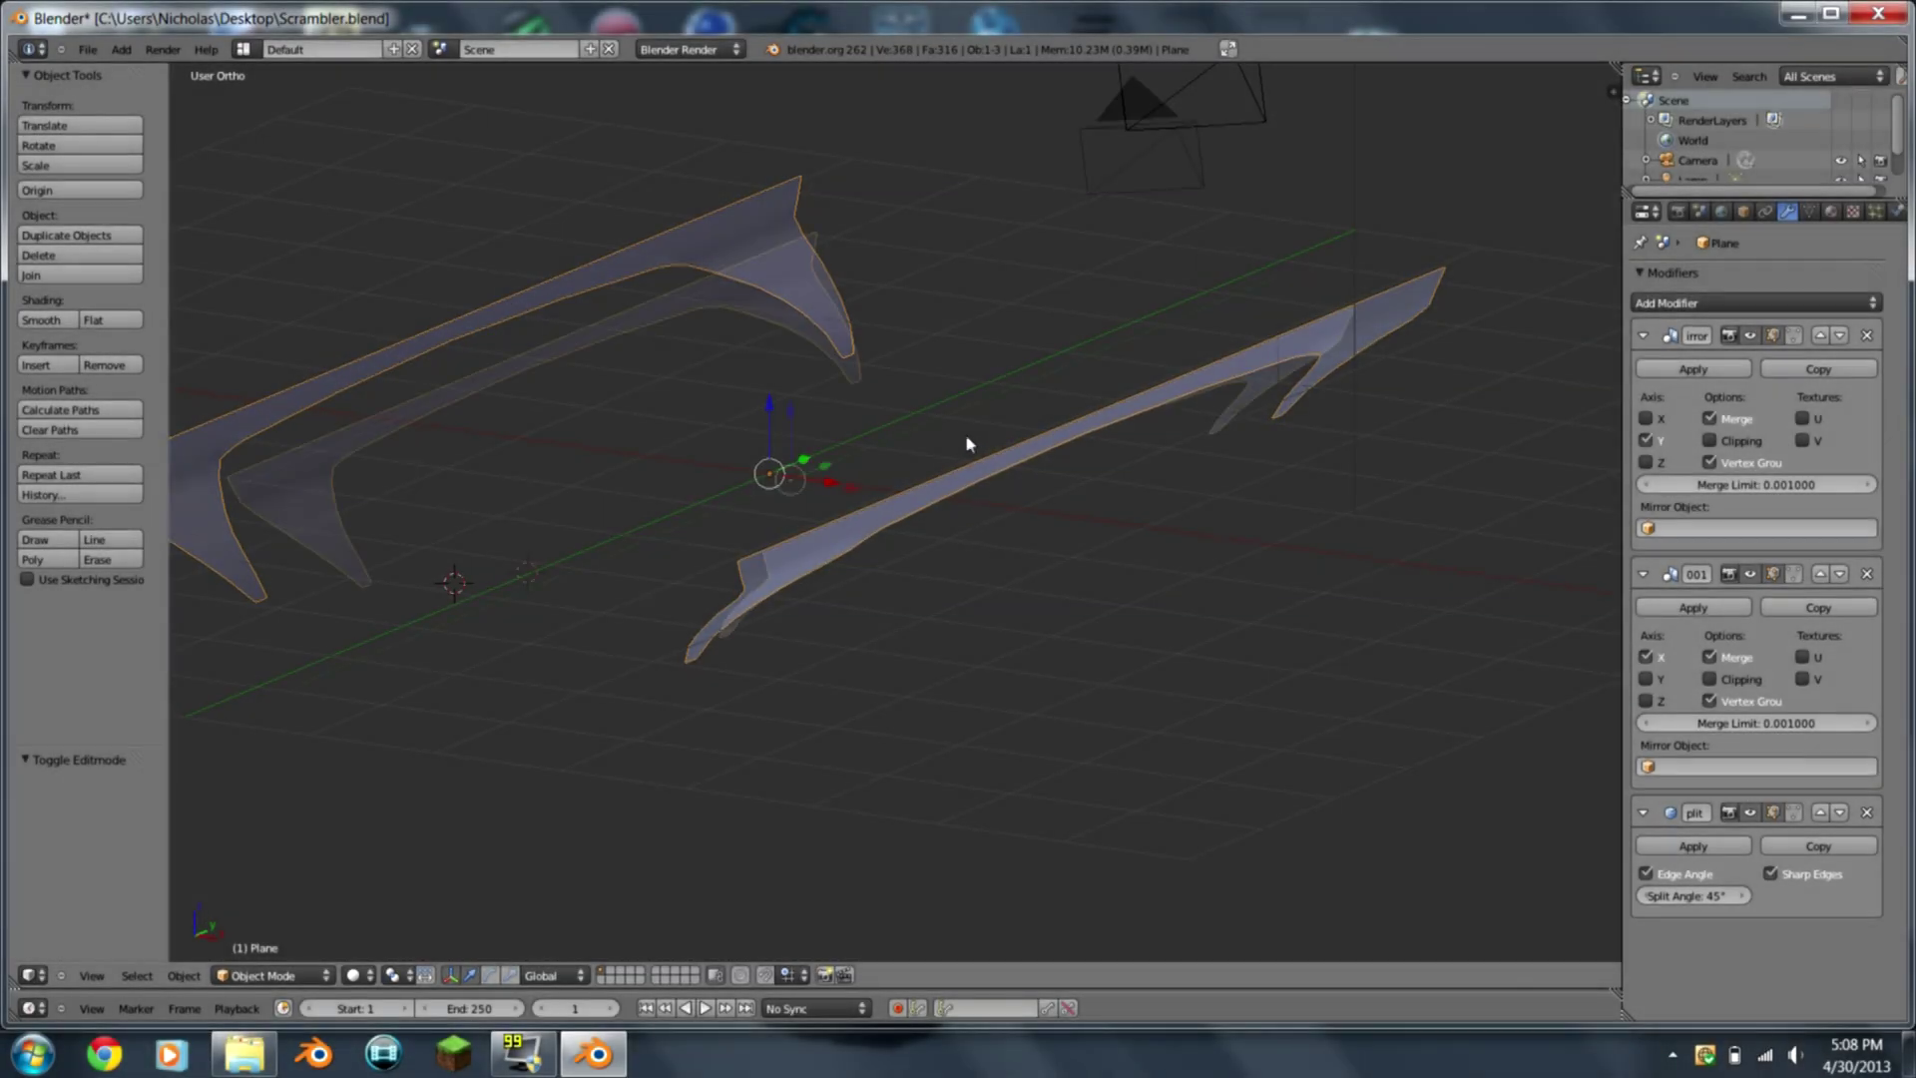
middle_drag(967, 443, 1024, 527)
Step: Position the camera through its own view so both side panels are framed from a low front three-quarter angle
key(KP_0)
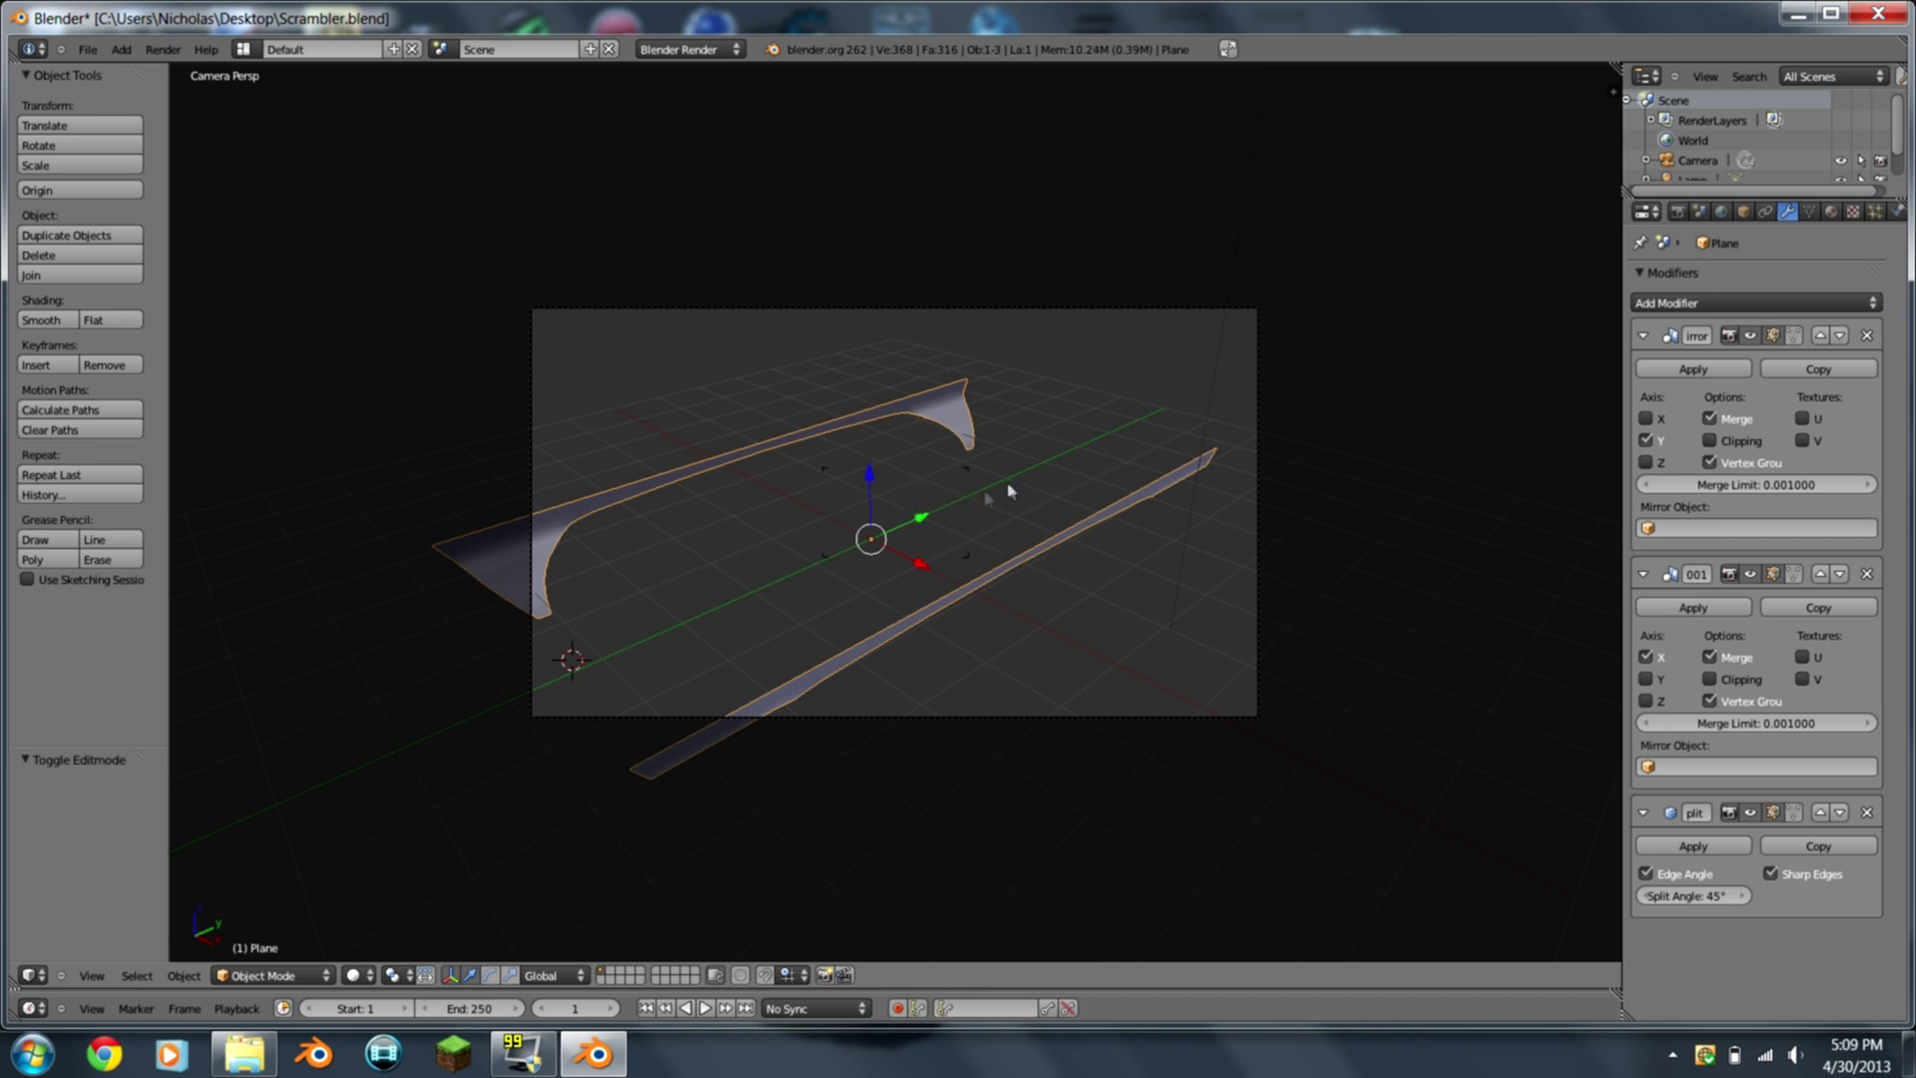
middle_drag(1015, 462, 1105, 641)
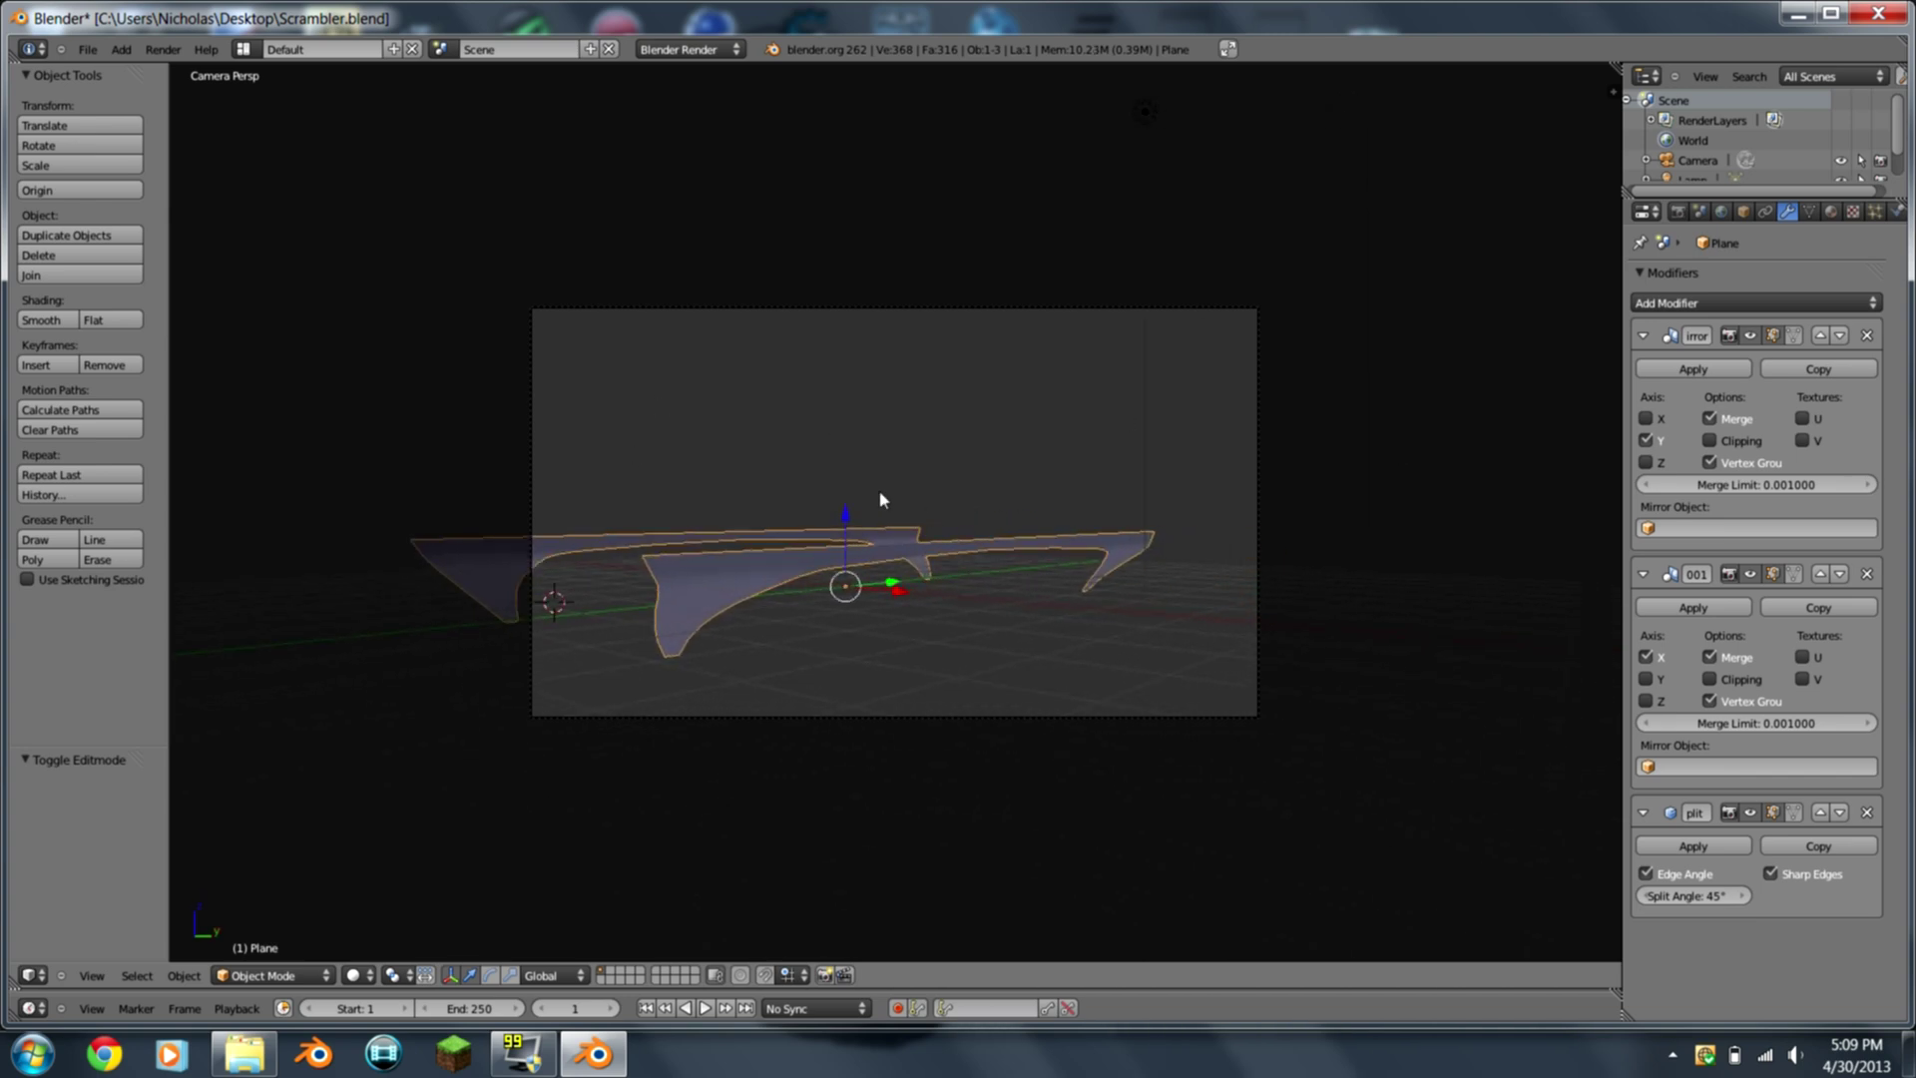
middle_drag(912, 551, 842, 578)
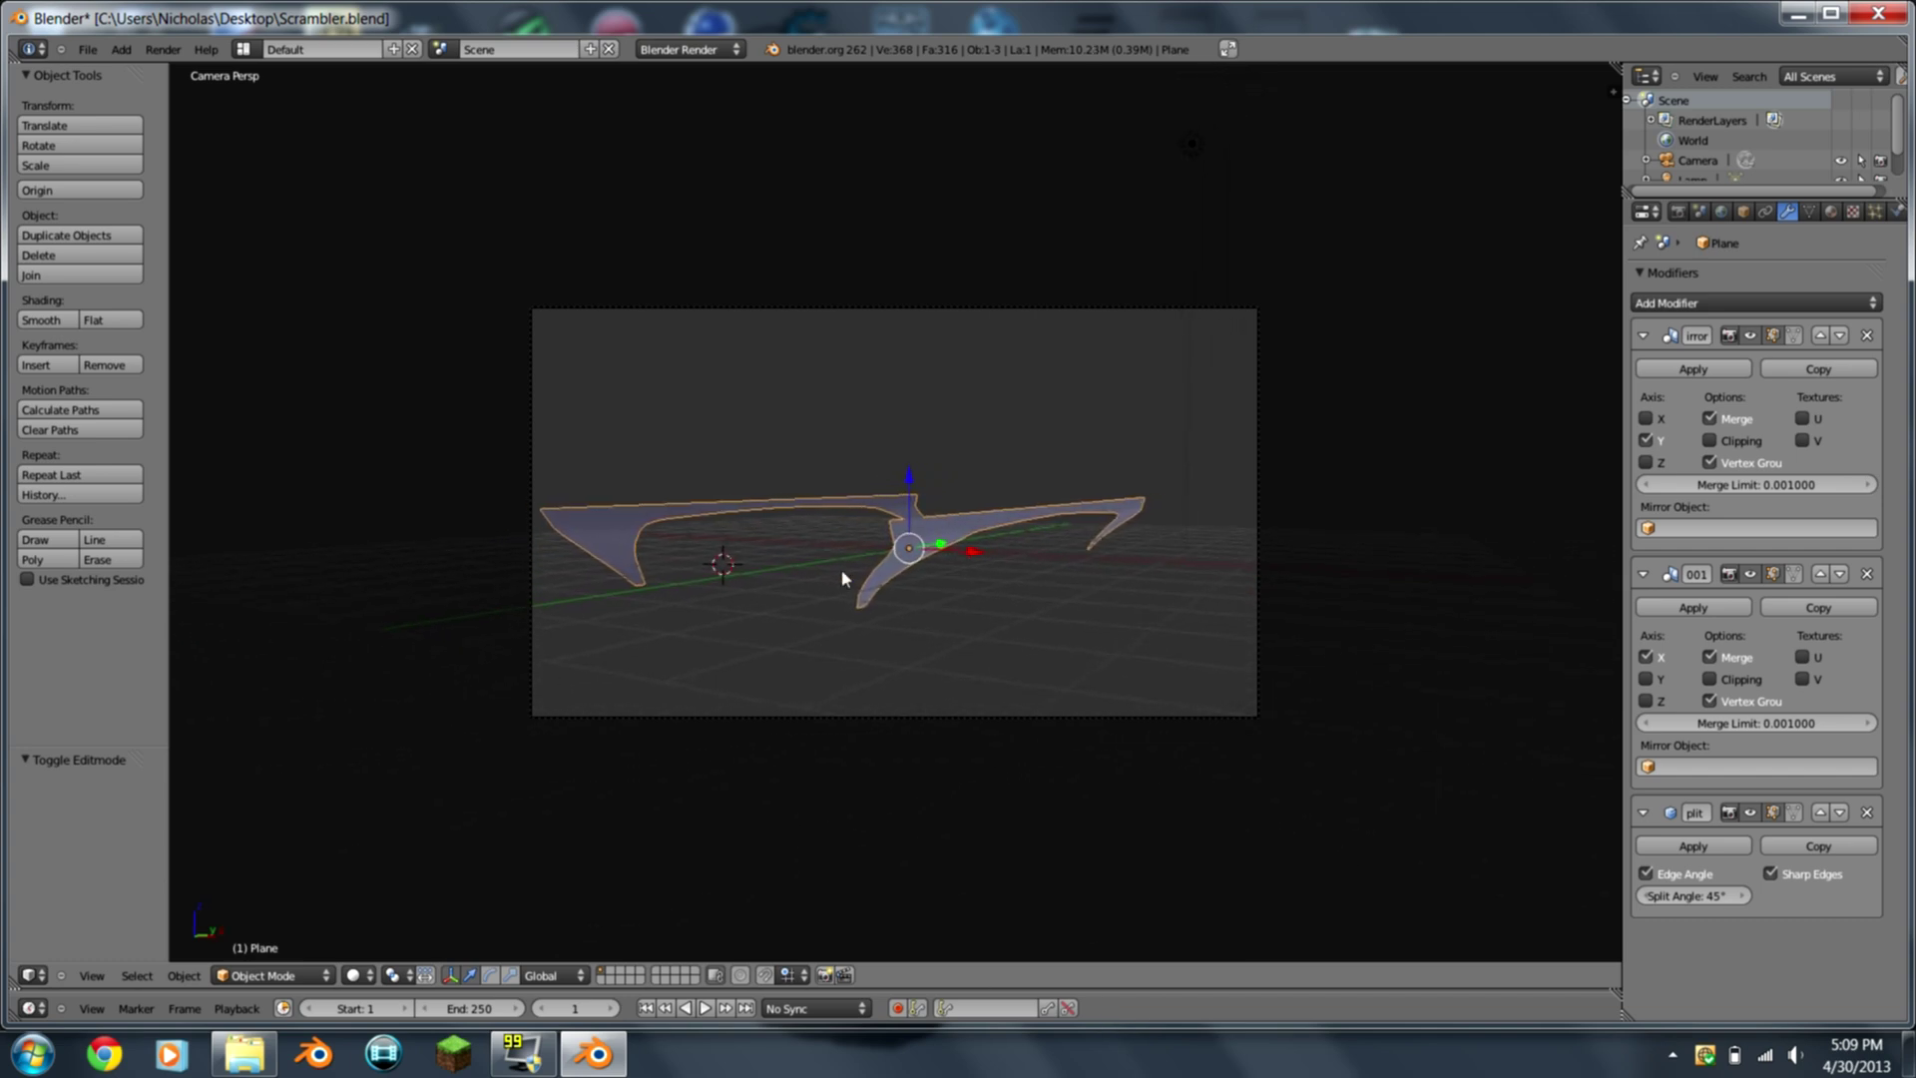
scroll(1018, 640, down, 5)
scroll(800, 433, up, 6)
scroll(805, 477, down, 1)
Step: Leave the camera view, select the camera, snap the 3D cursor to the center and center the view on it
key(KP_5)
middle_drag(678, 484, 748, 421)
right_click(828, 506)
middle_drag(812, 505, 667, 562)
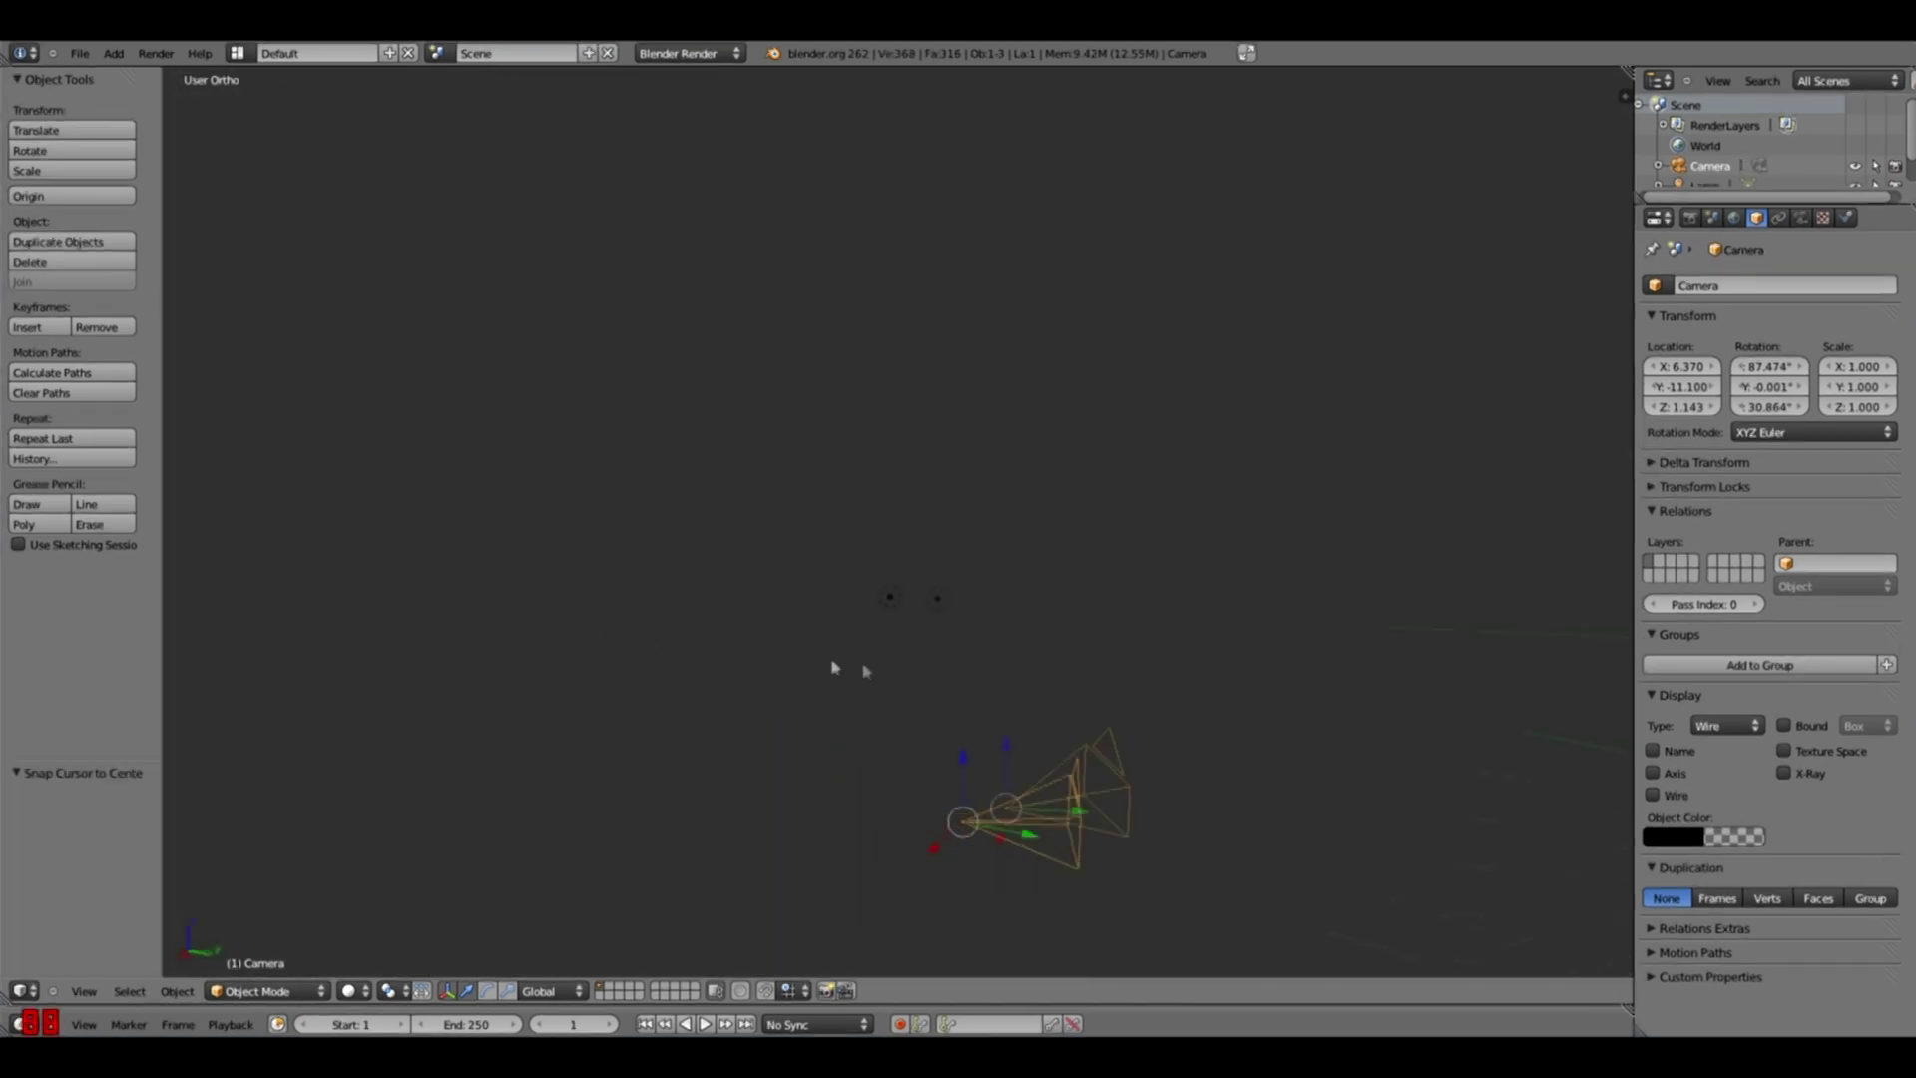
middle_drag(836, 659, 1031, 635)
key(shift+s)
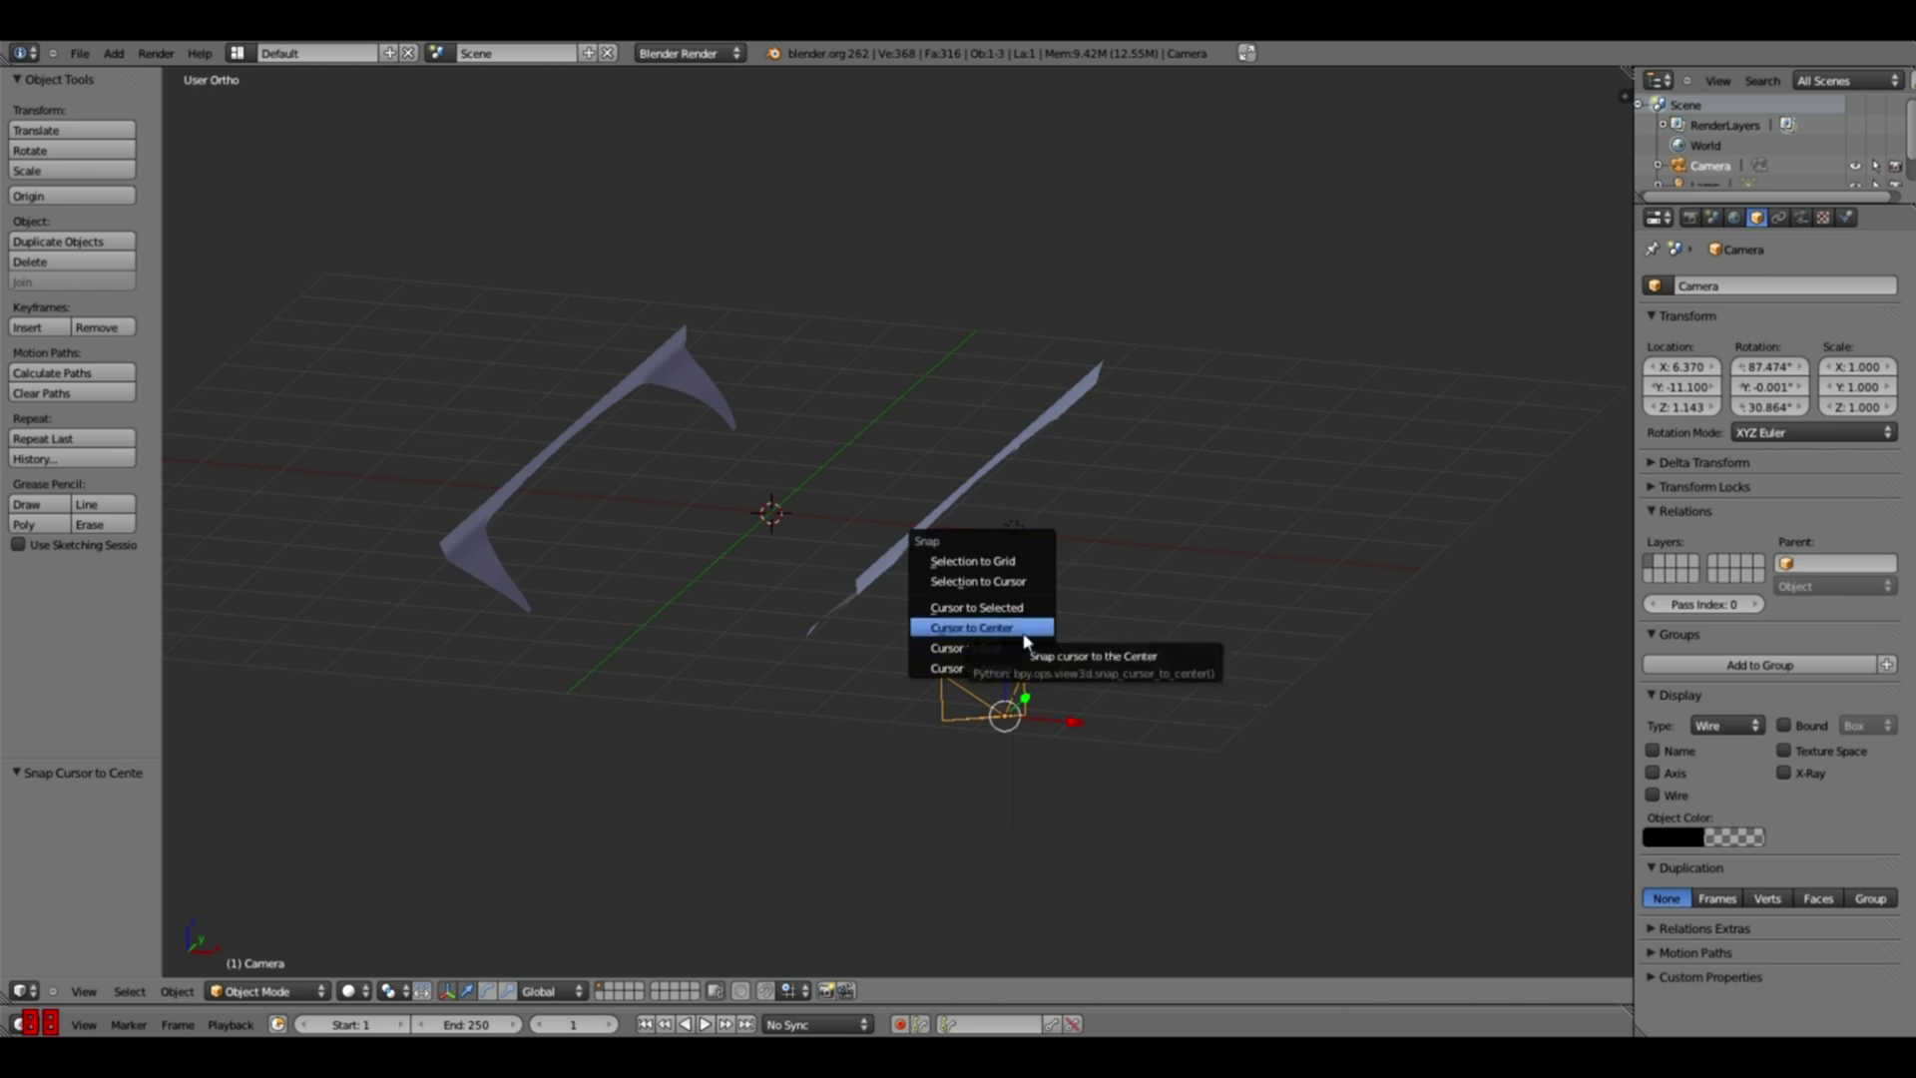
click(1026, 640)
key(alt+Home)
middle_drag(887, 440, 585, 573)
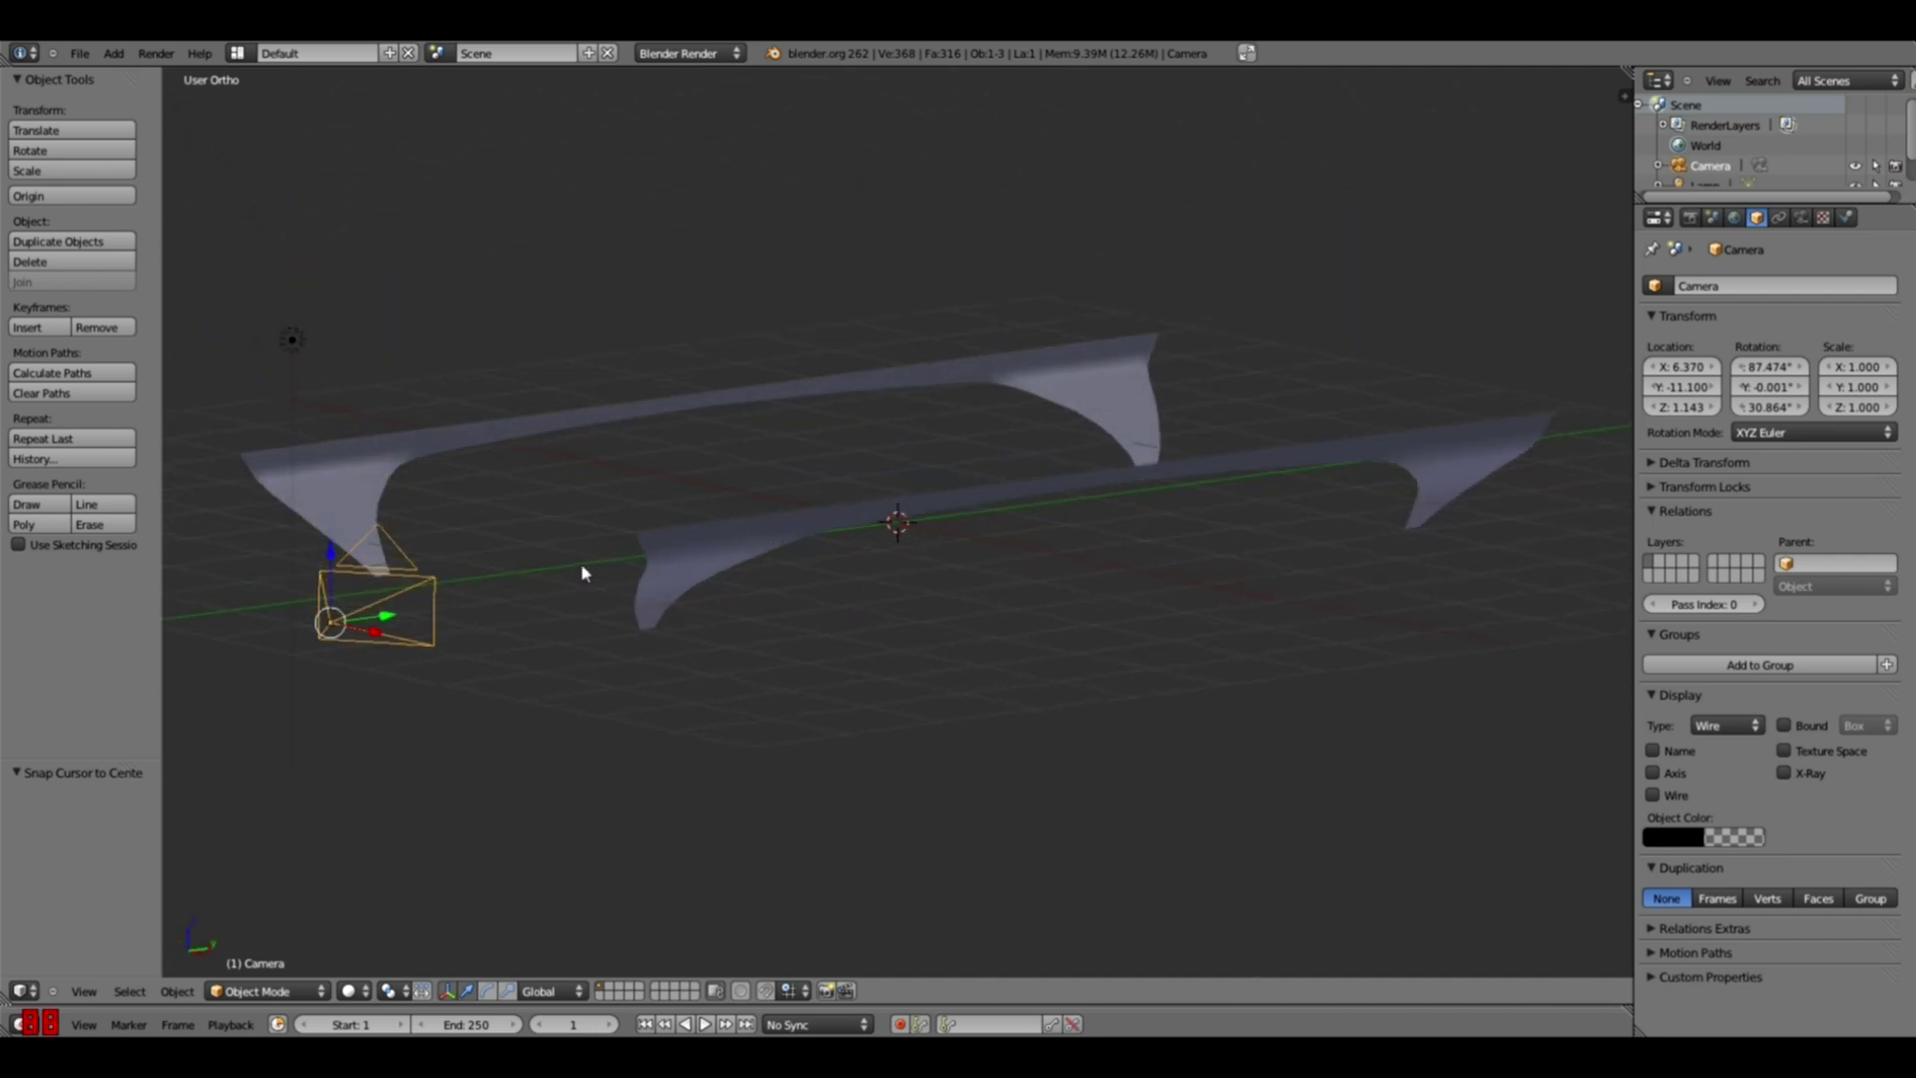
Step: Set the render resolution scale to 100% and render the image from the camera
scroll(585, 572, down, 2)
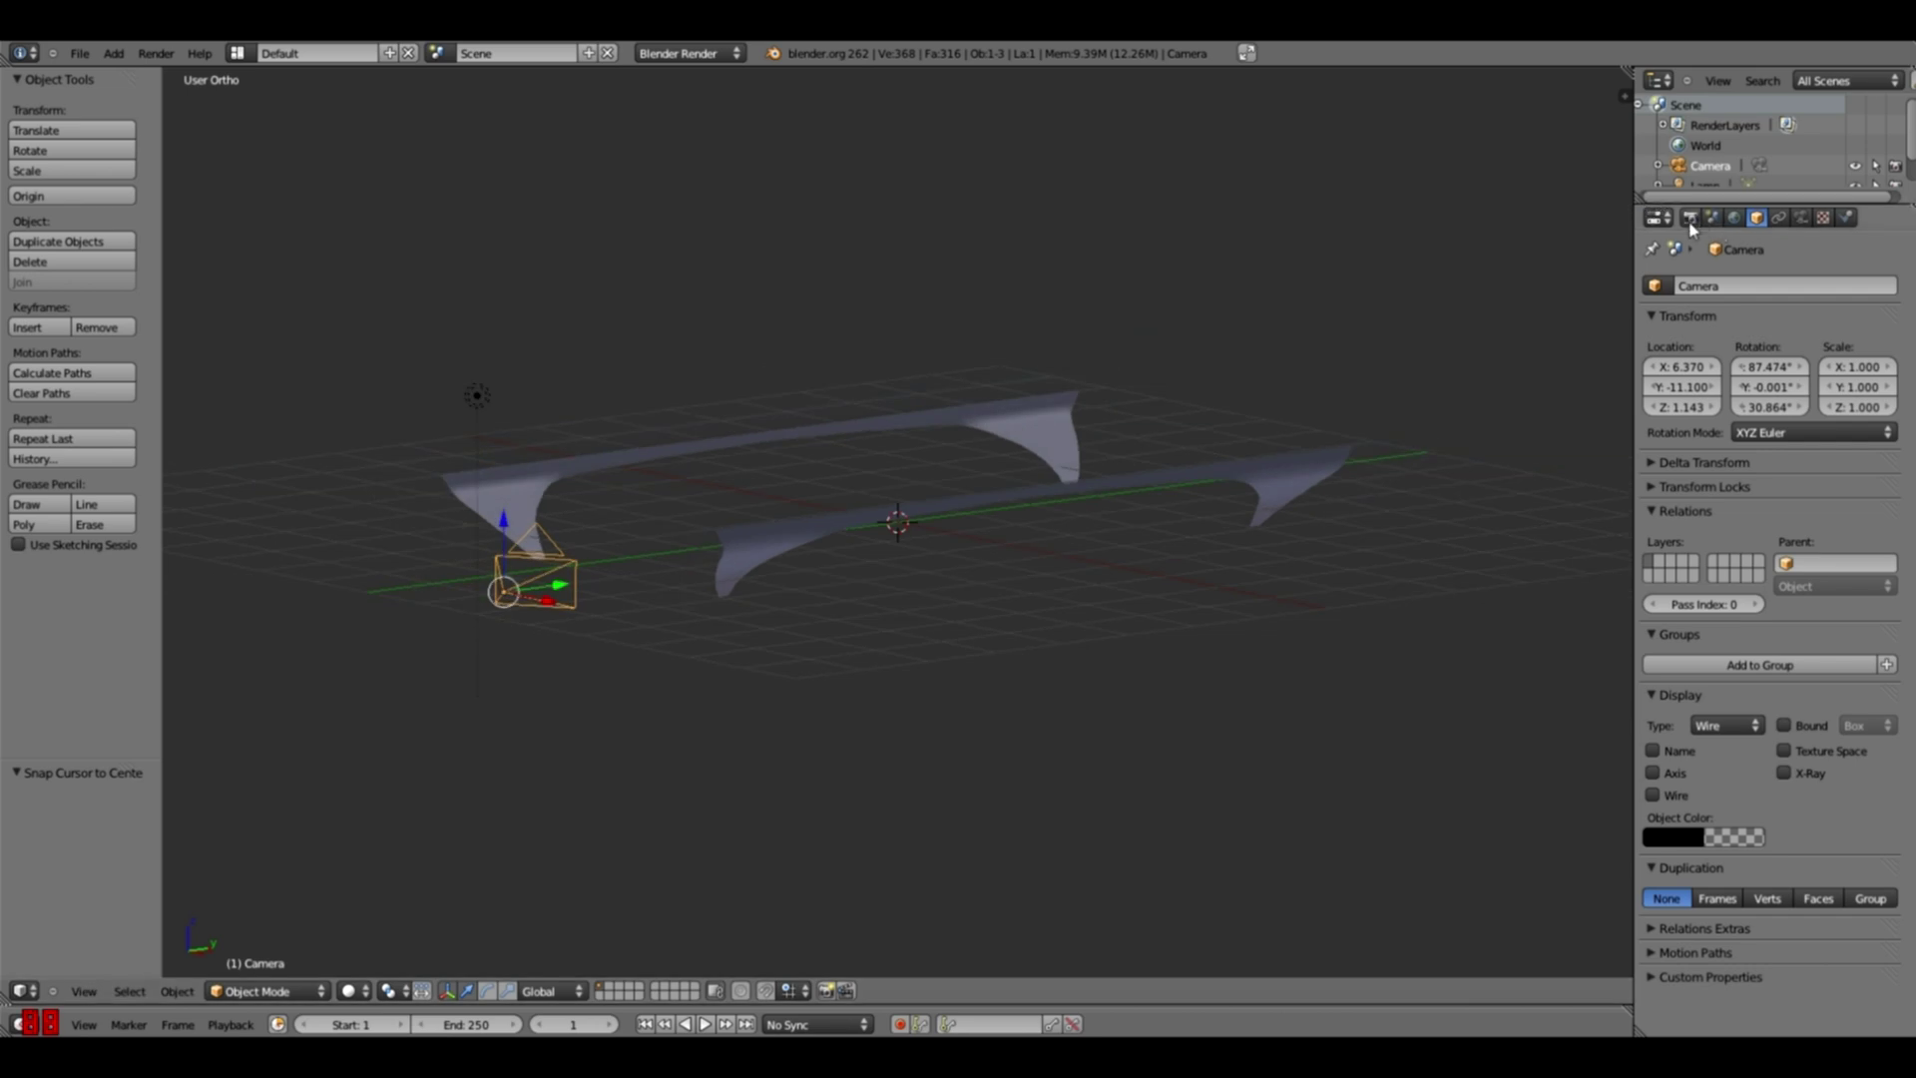
click(1690, 219)
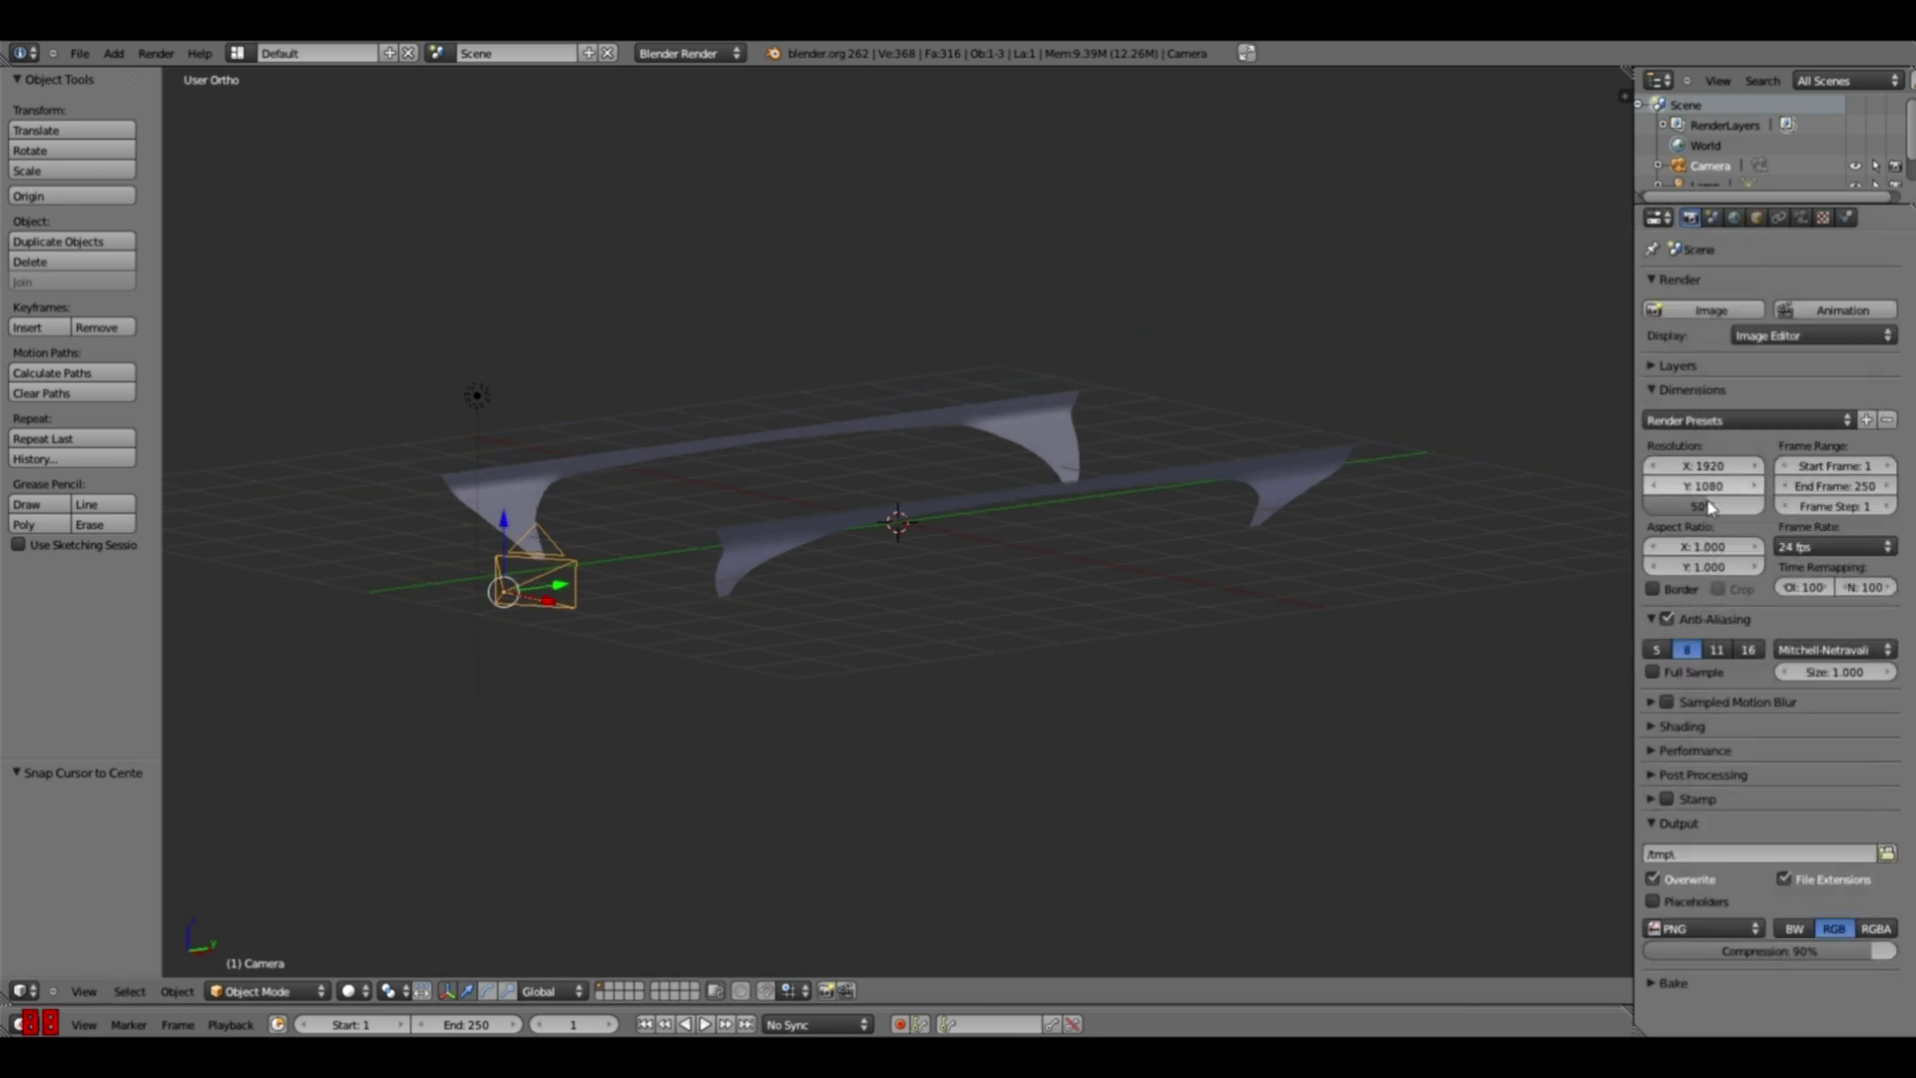
drag(1703, 506, 1892, 514)
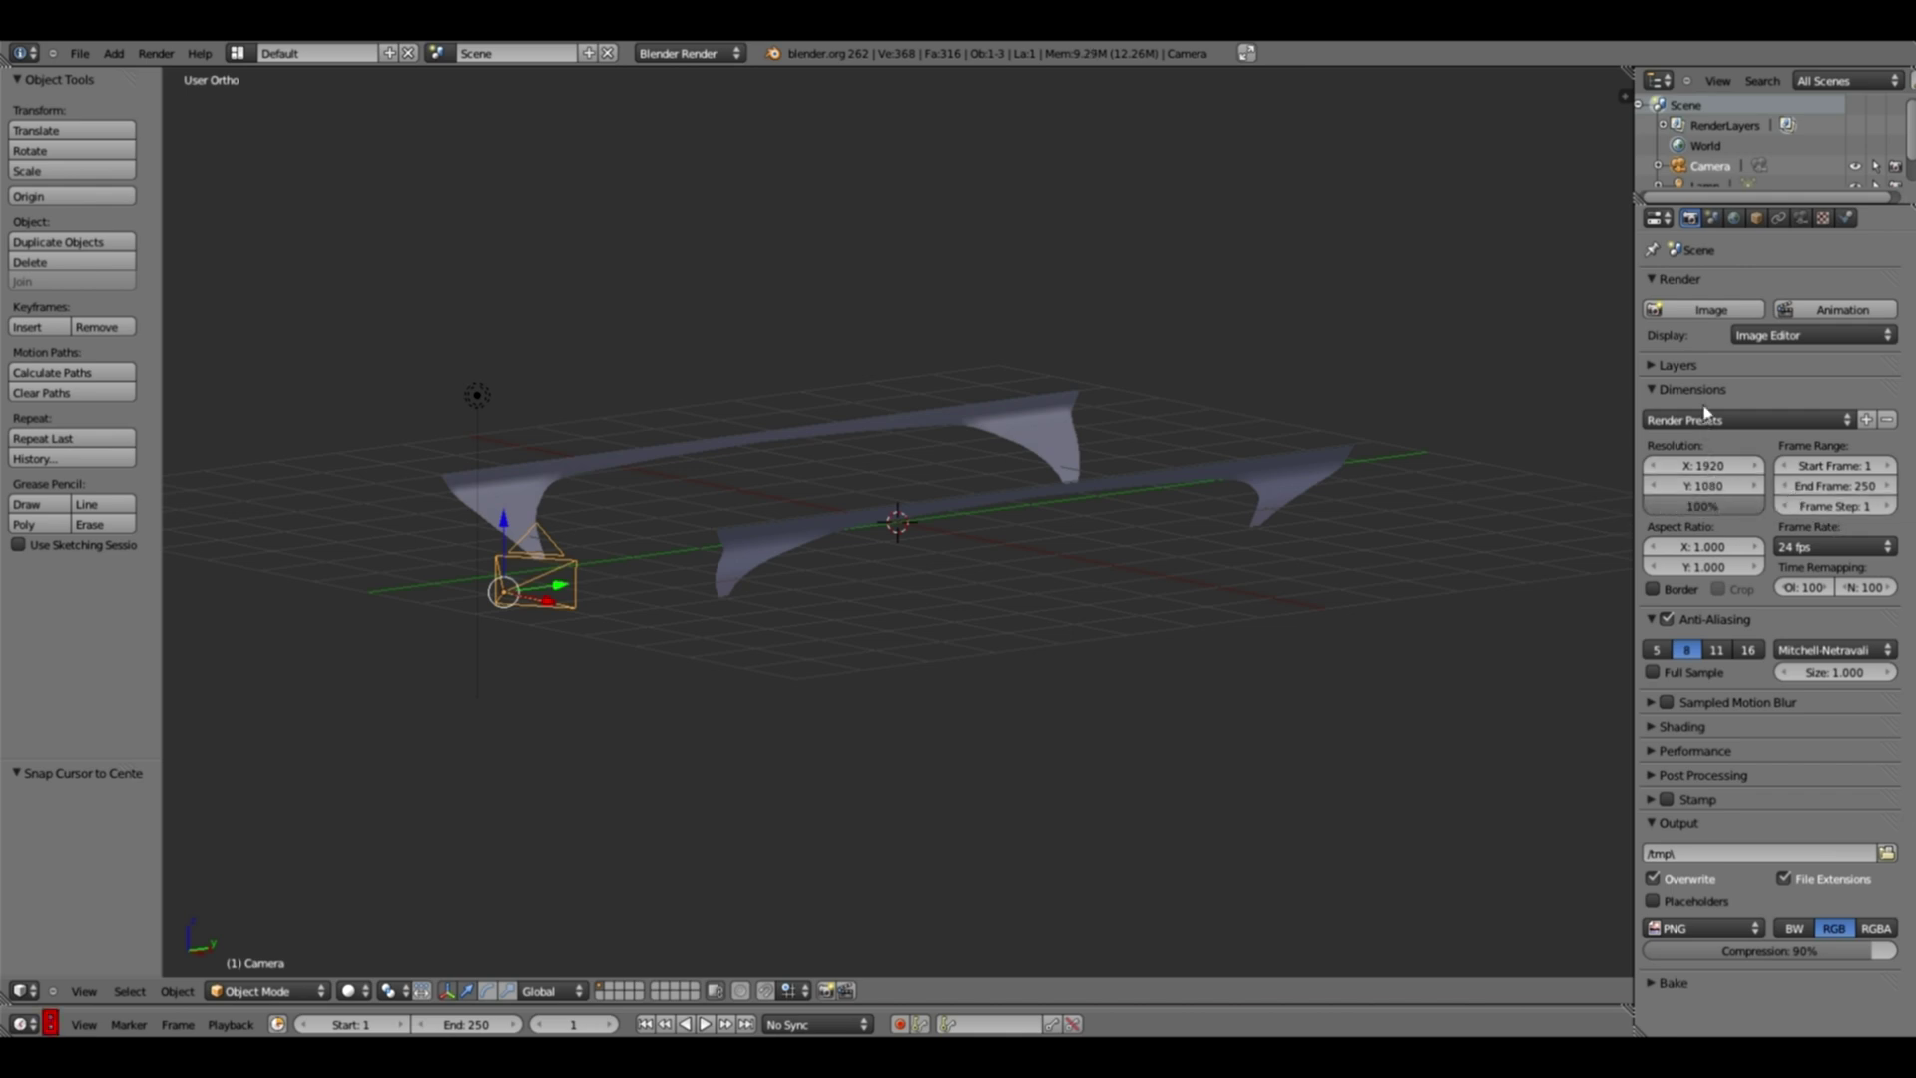
click(1711, 310)
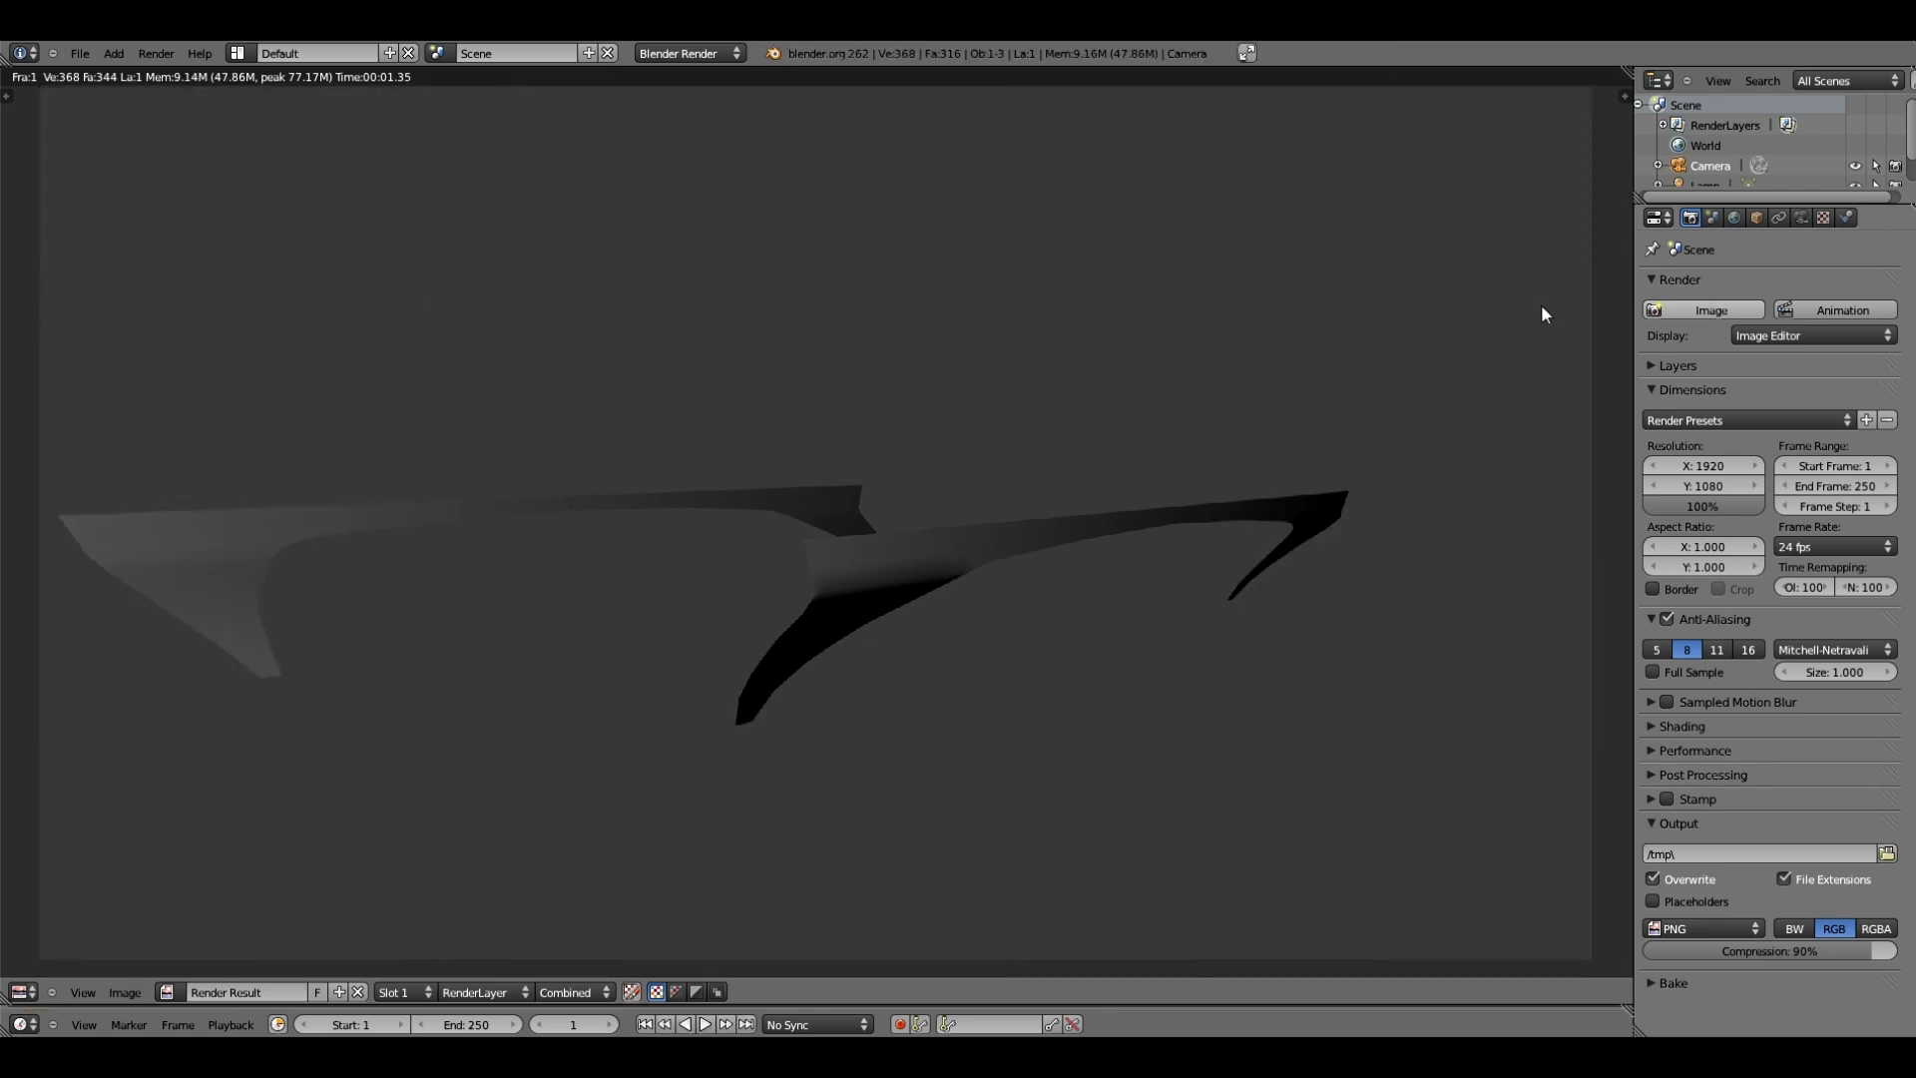
Step: Save the rendered image to the Desktop as "Scrambler 1" in PNG format
click(136, 990)
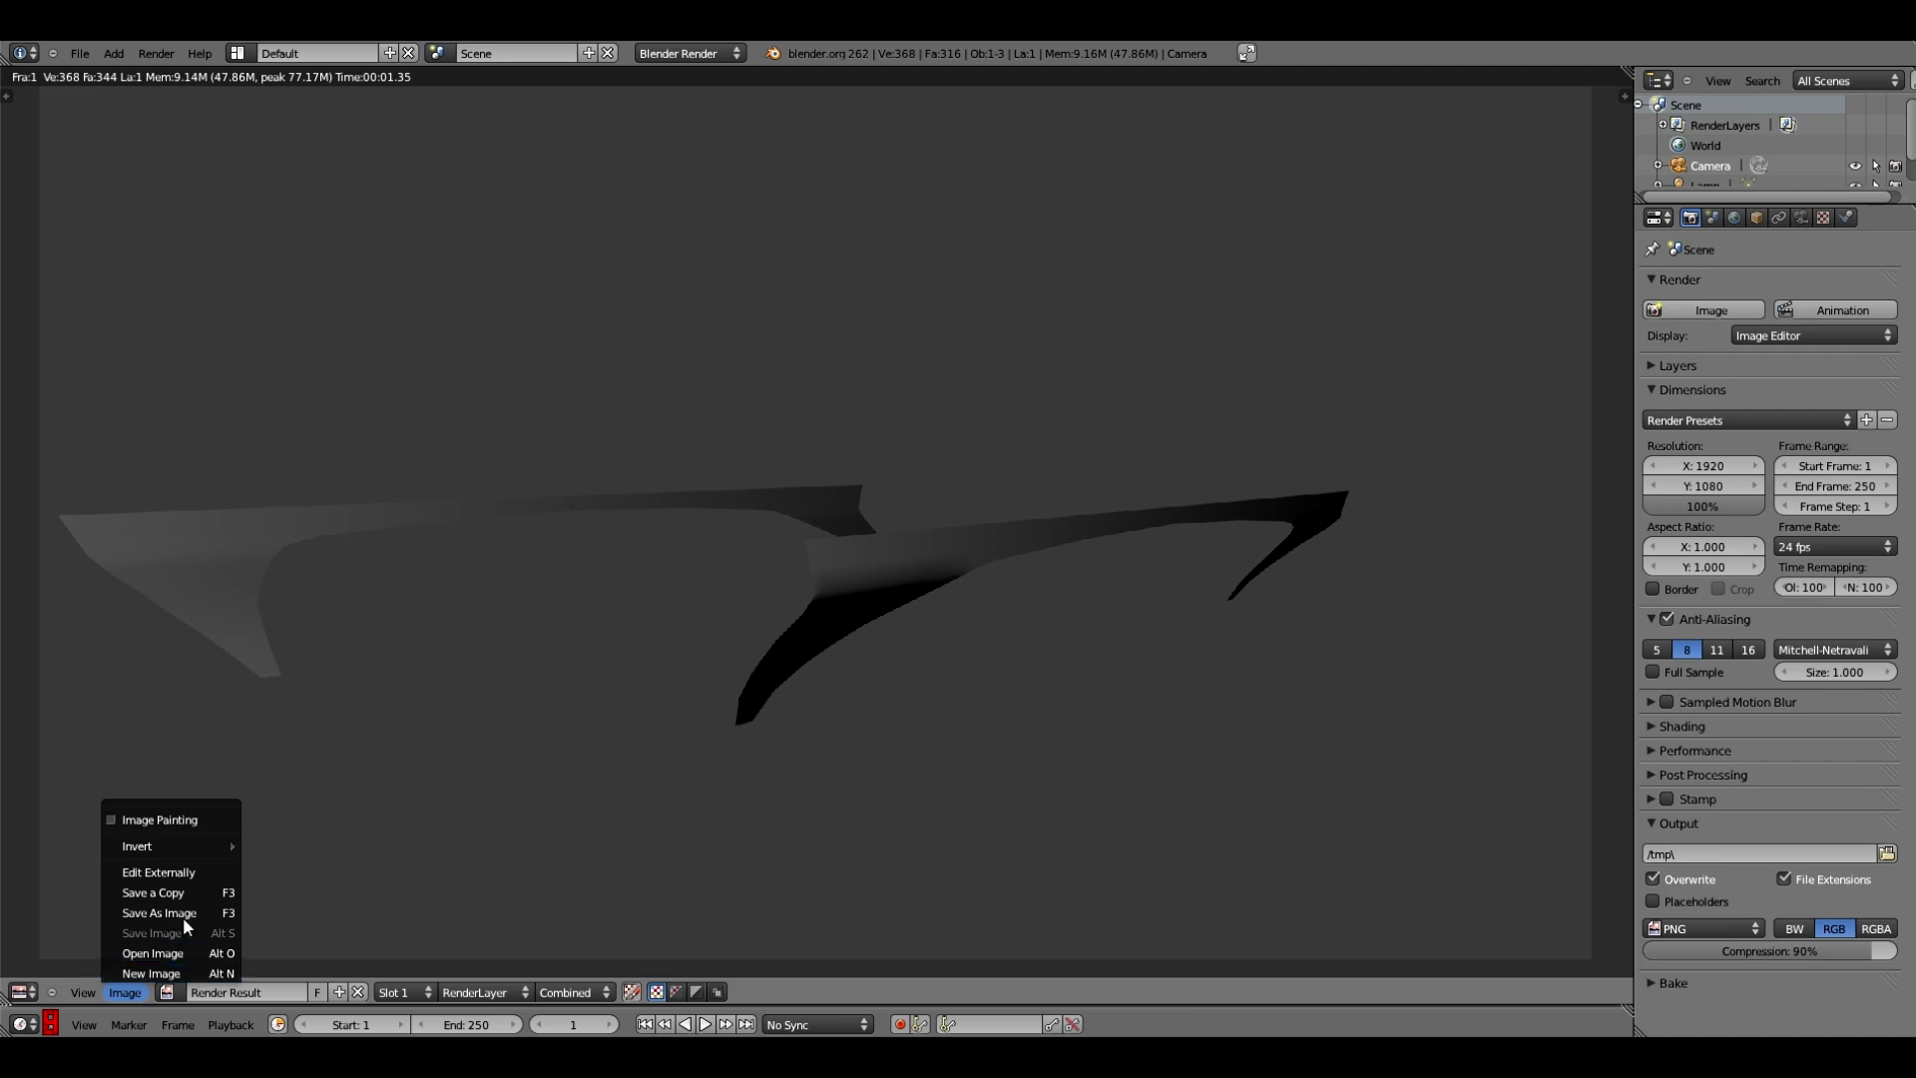
click(184, 918)
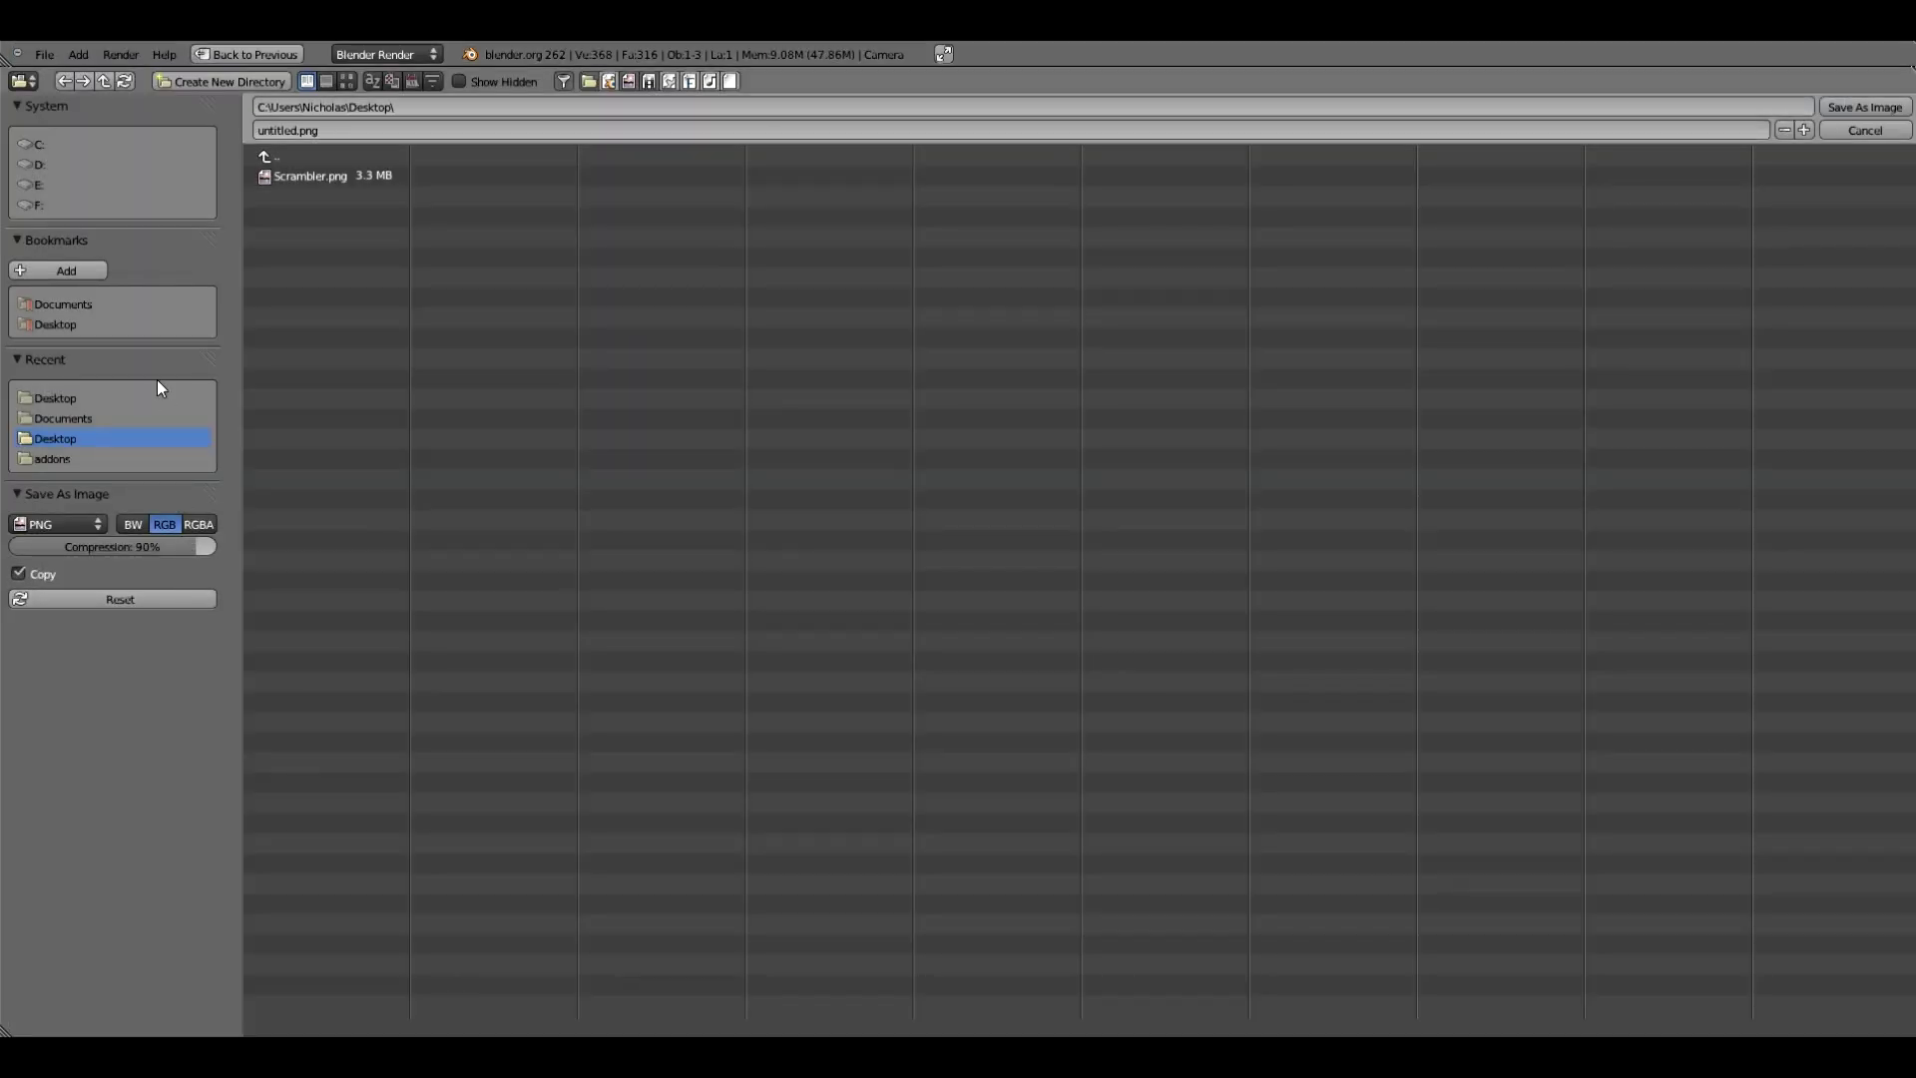
click(345, 126)
text(s)
key(Return)
click(1866, 103)
Step: Close the render result and save the Scrambler blend file
key(Escape)
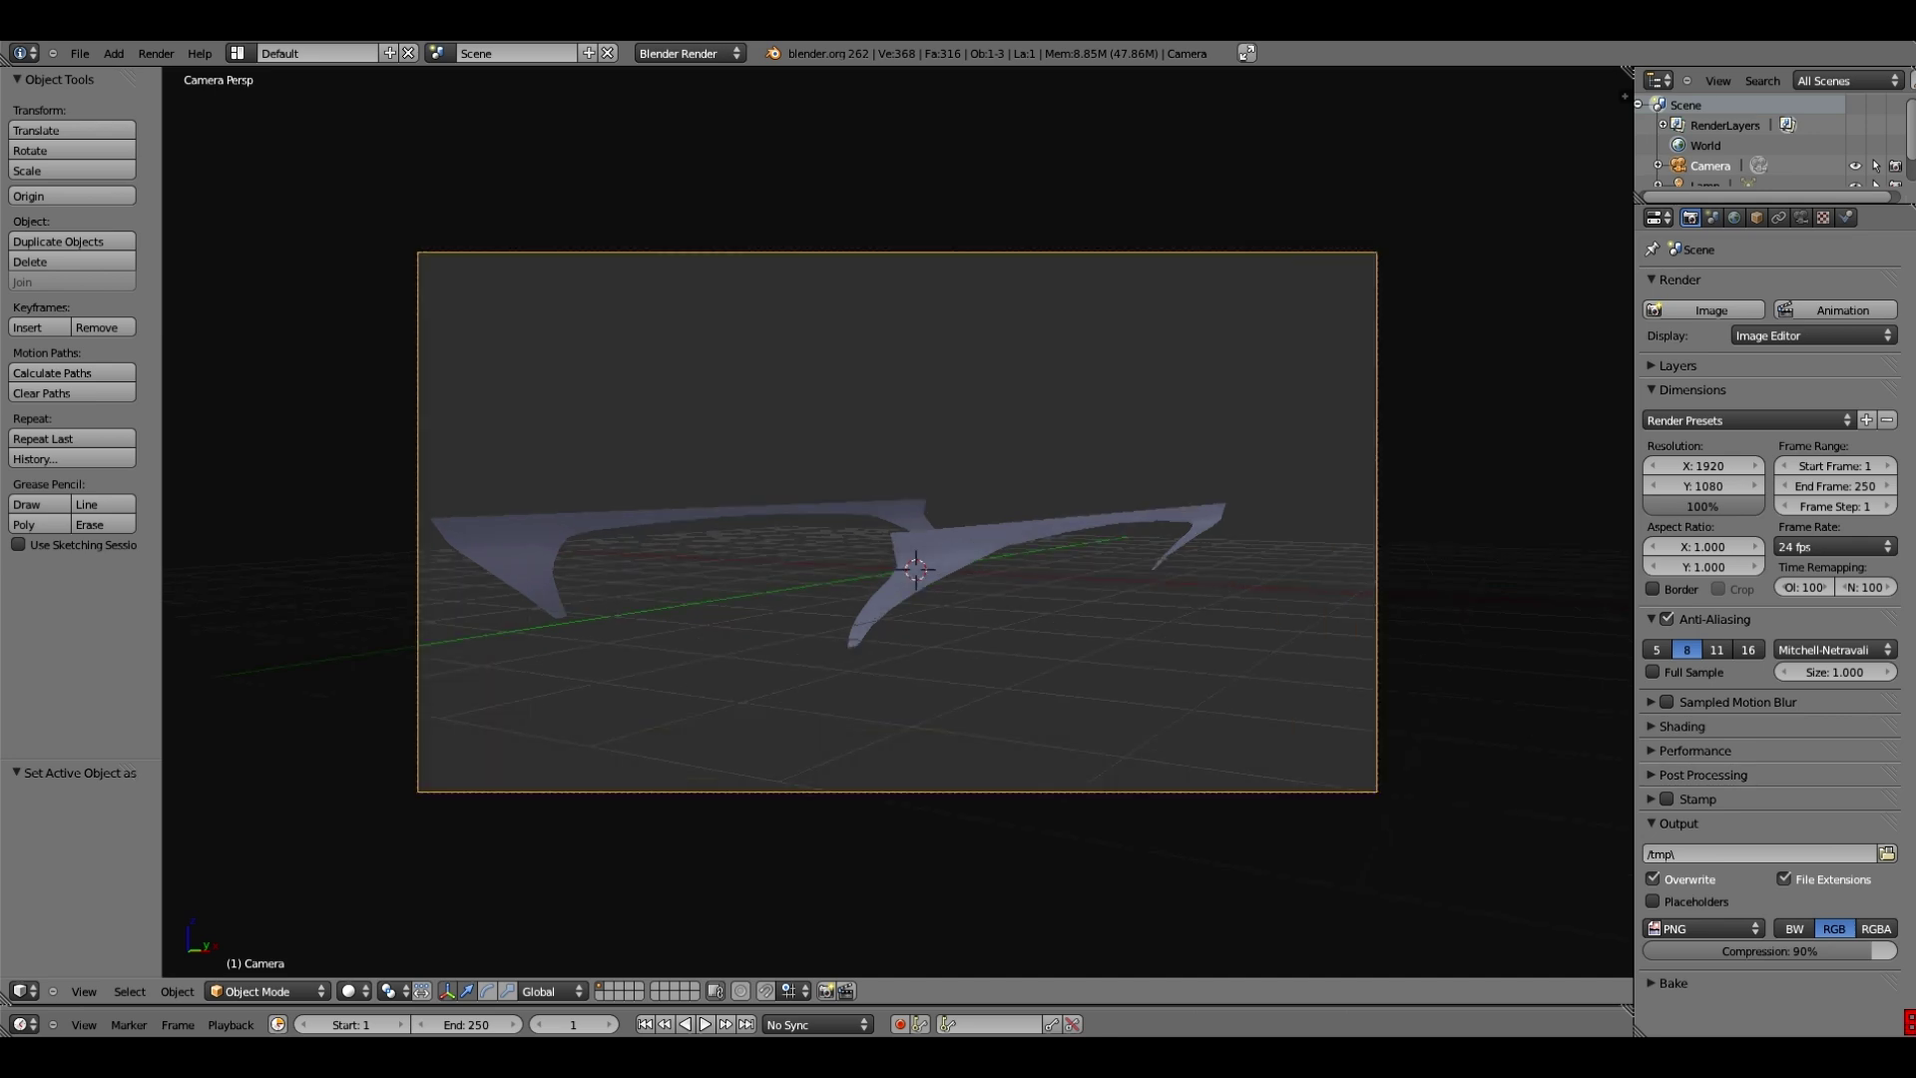
click(94, 51)
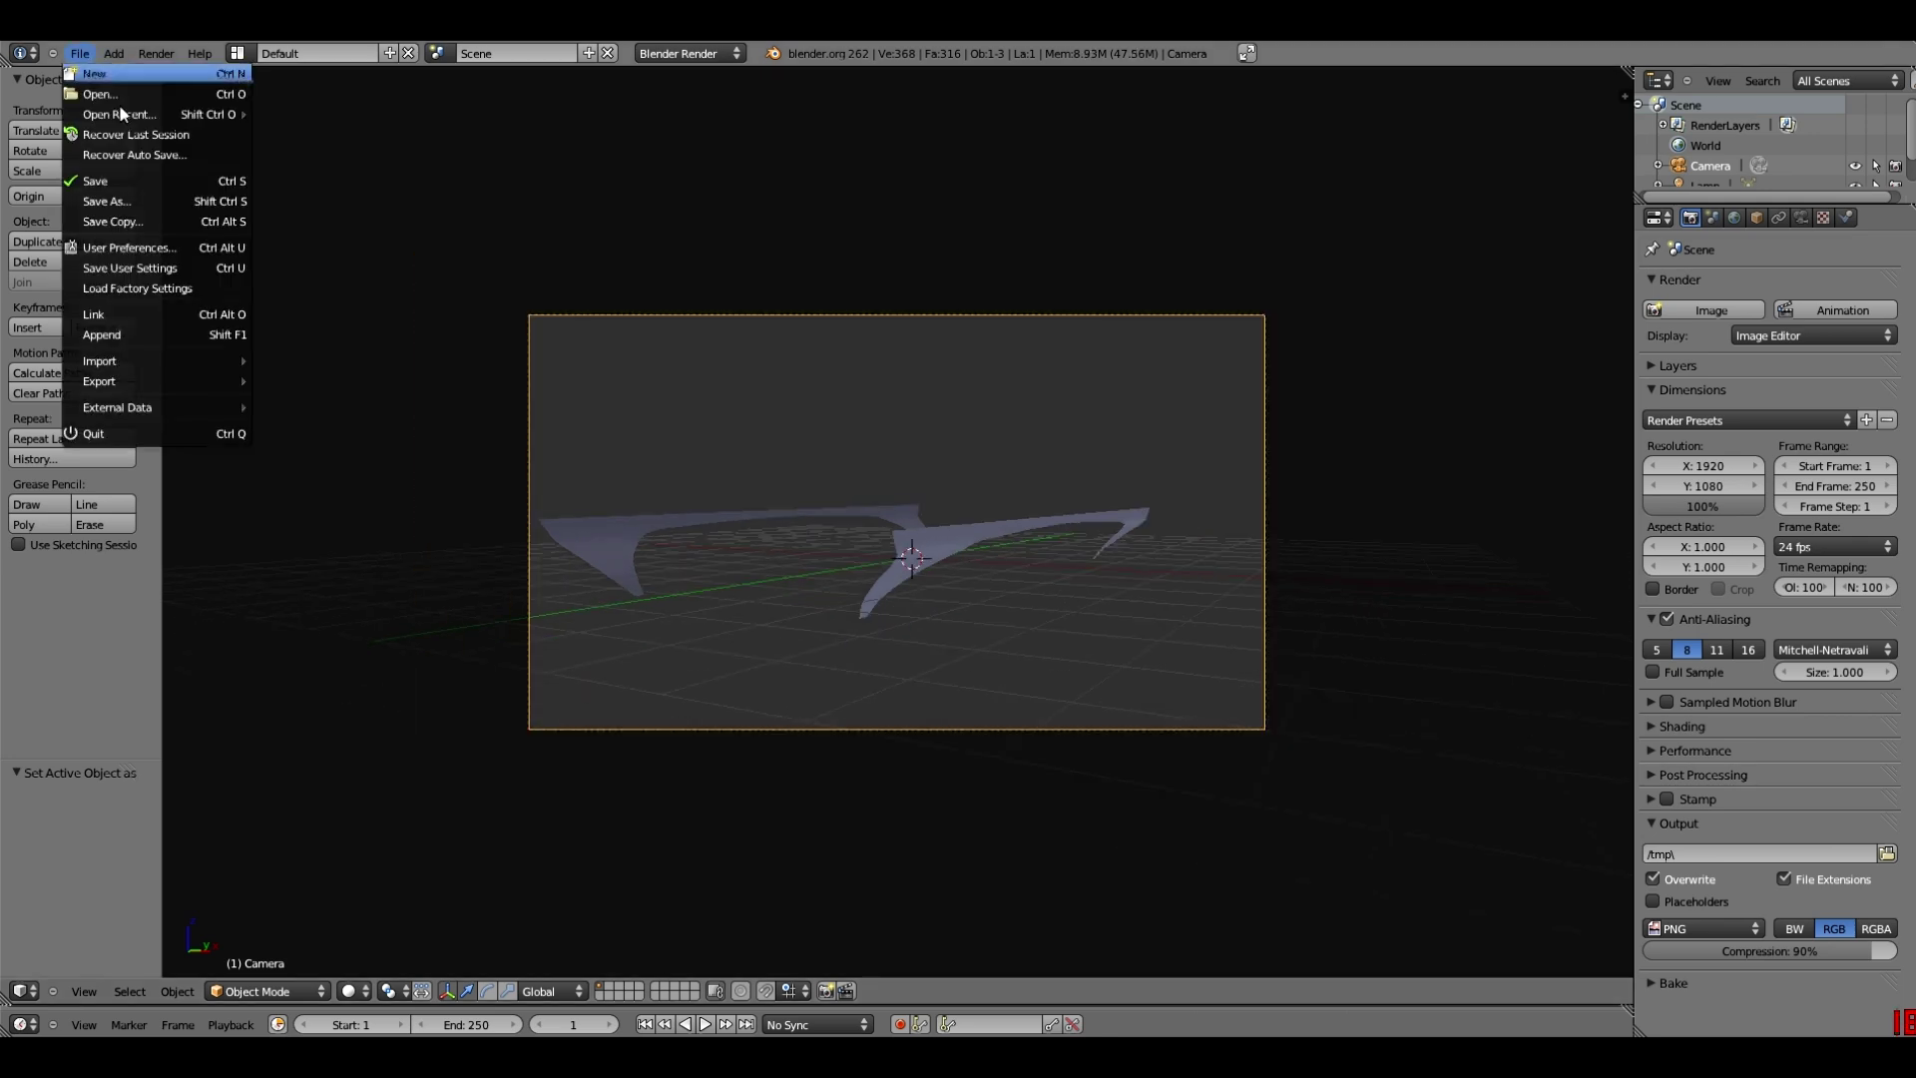
click(117, 181)
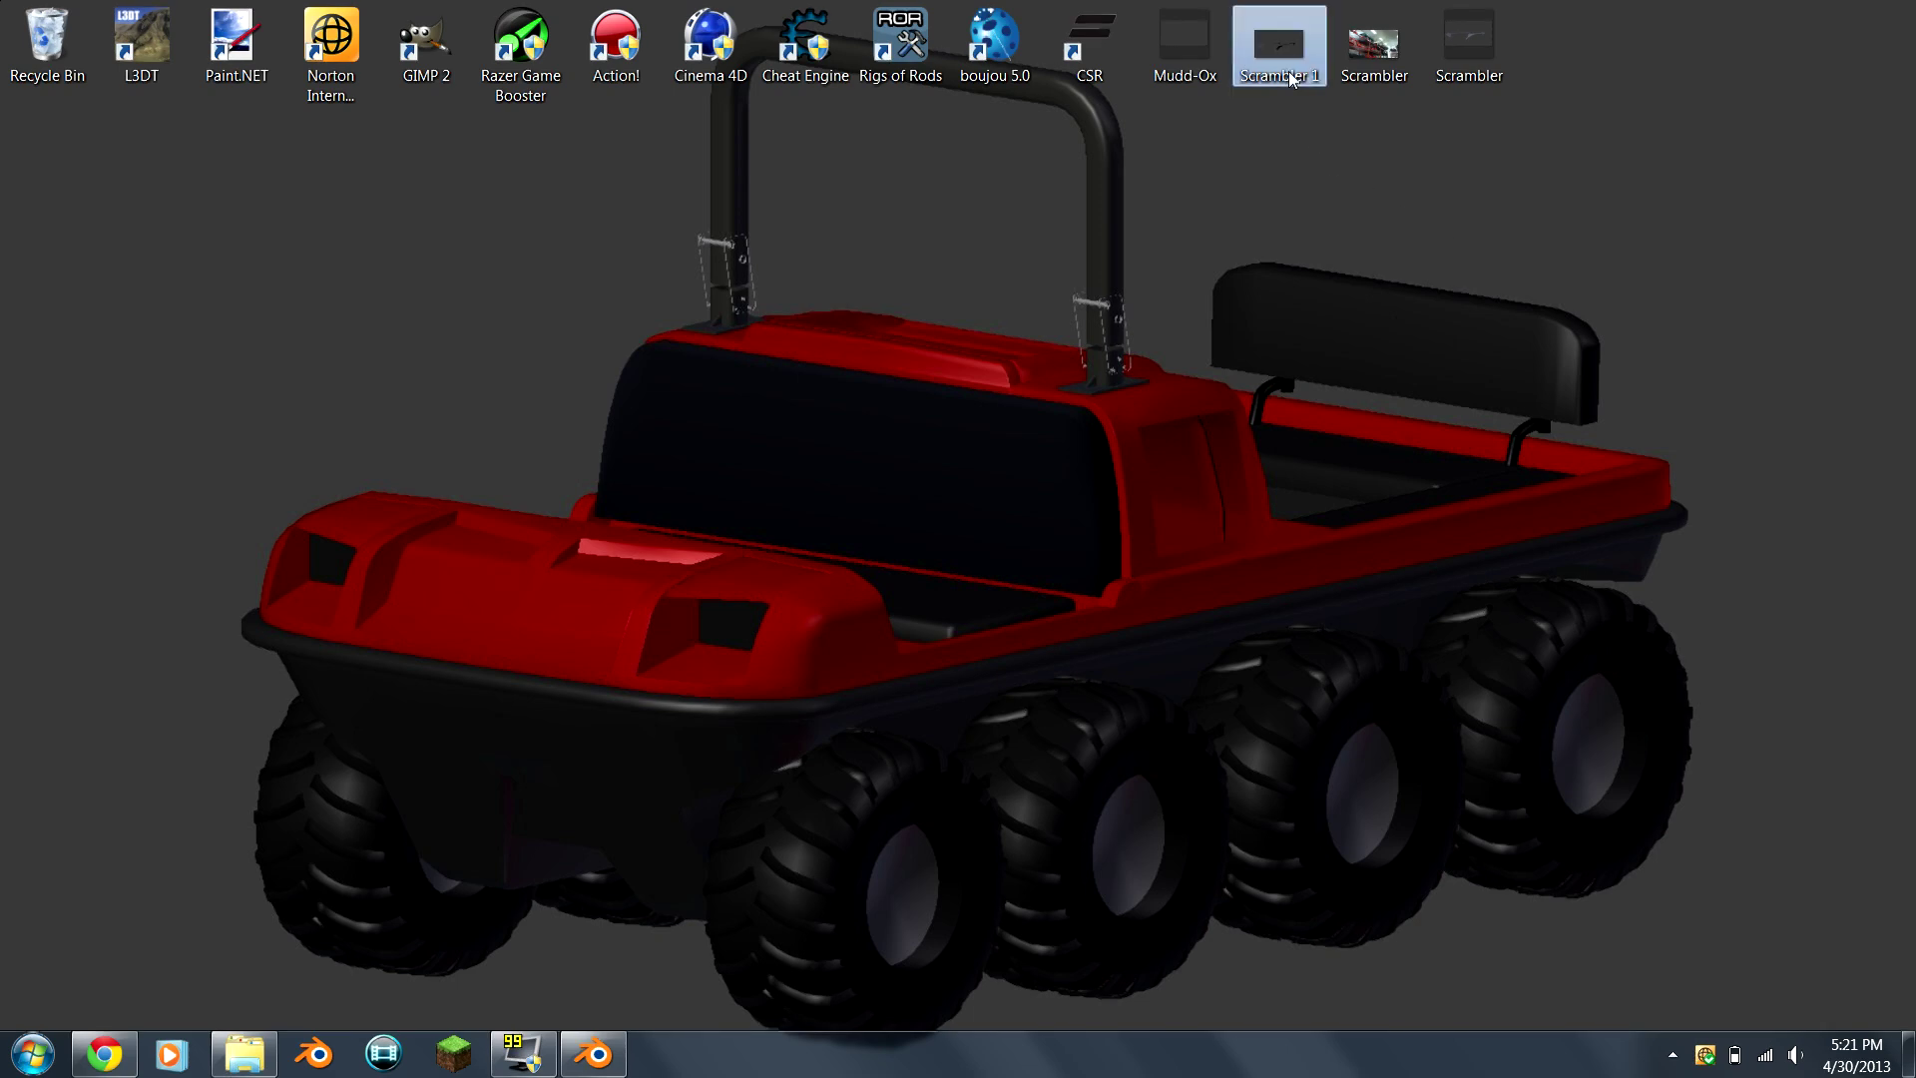
Step: View the saved Scrambler 1 render from the desktop in the photo viewer and close it
double_click(1288, 45)
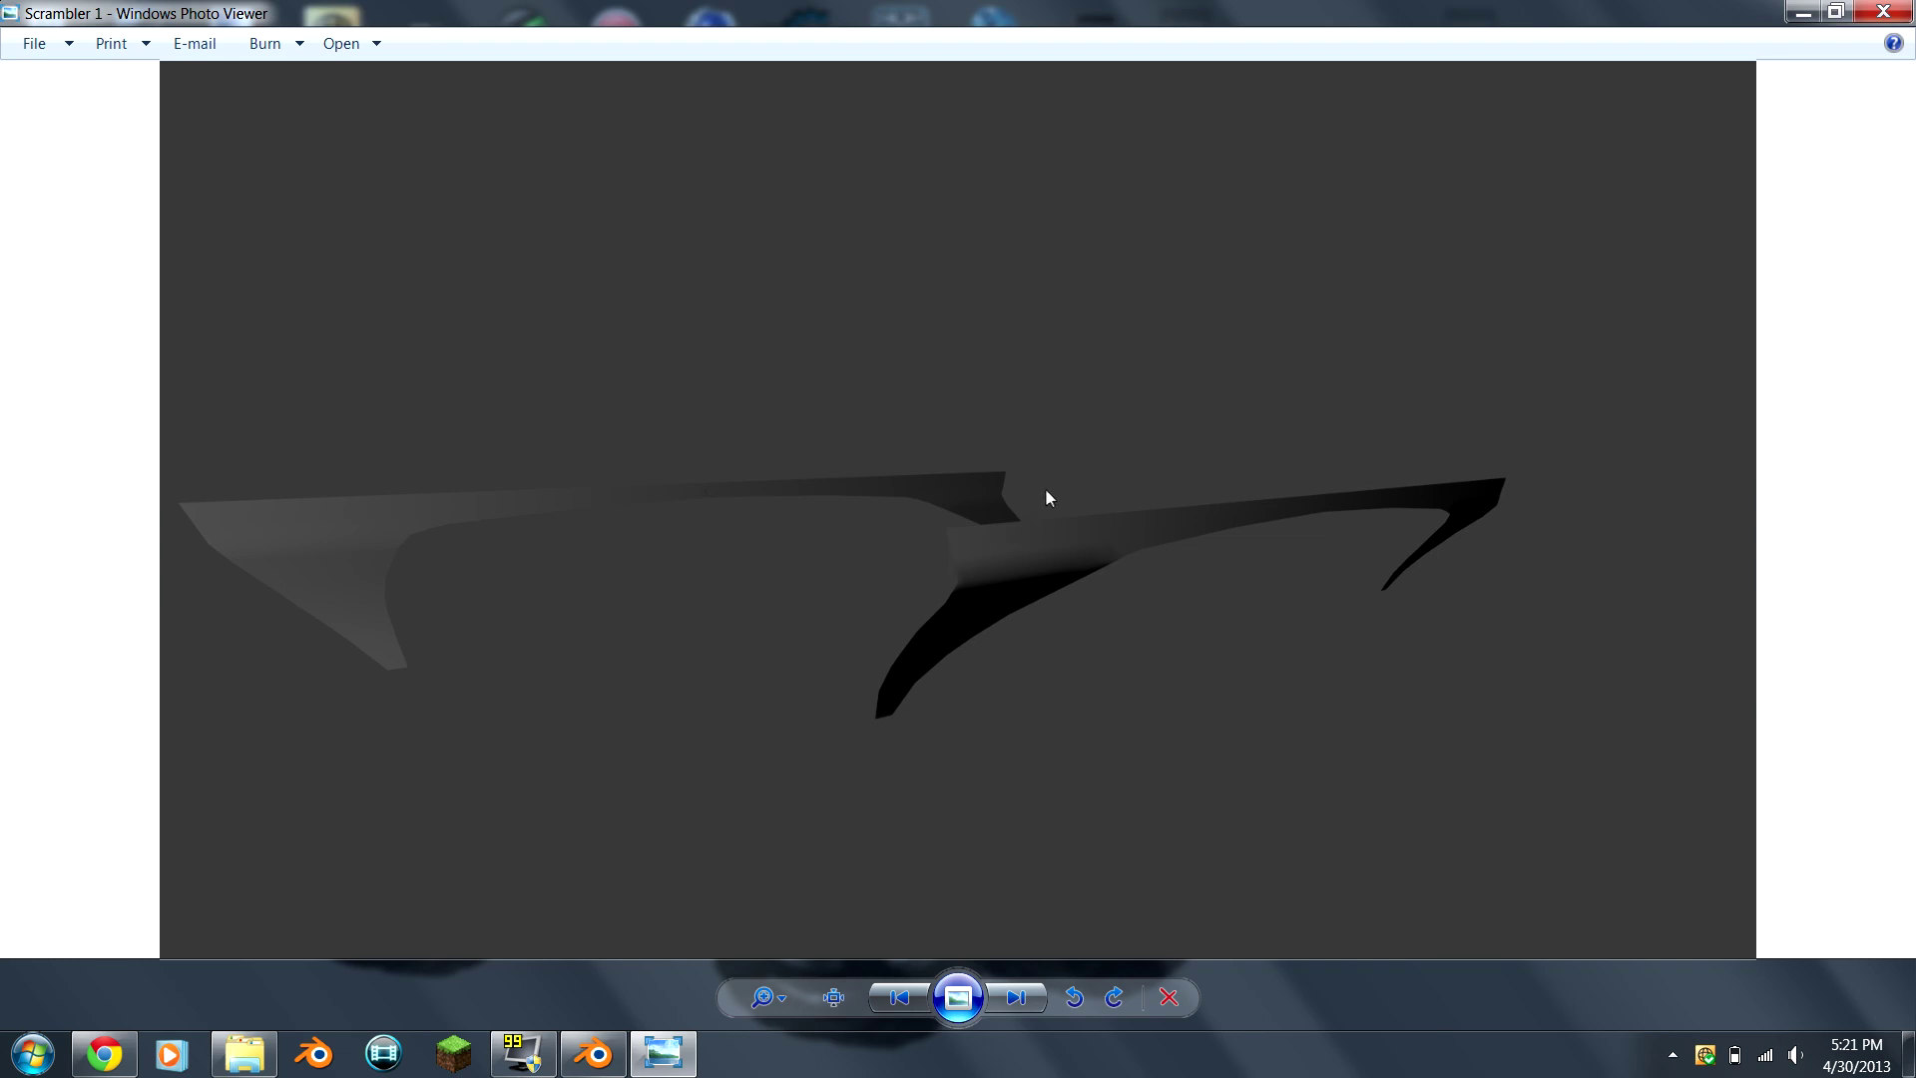
key(alt+F4)
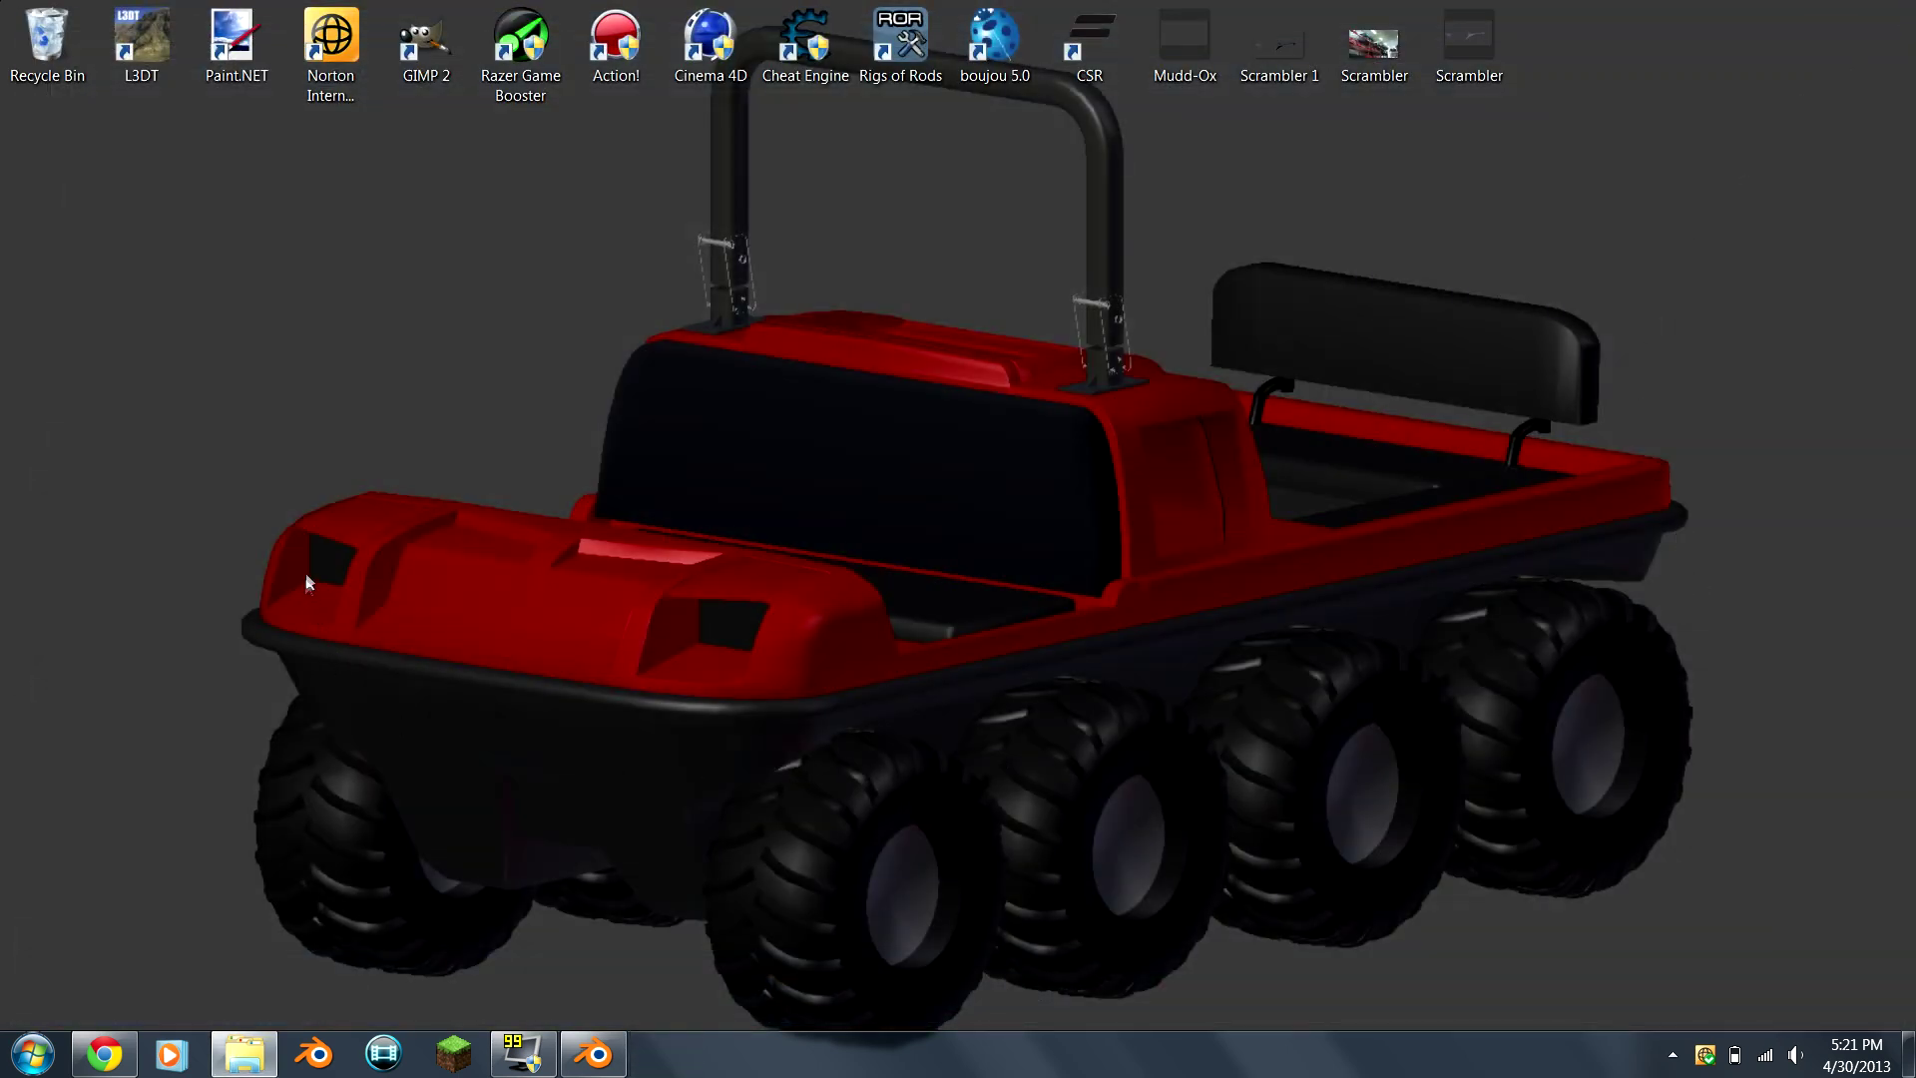
Step: Open image 1 from the Mudd-Ox folder inside the Blender folder of the Pictures library
click(244, 1054)
click(425, 515)
click(401, 492)
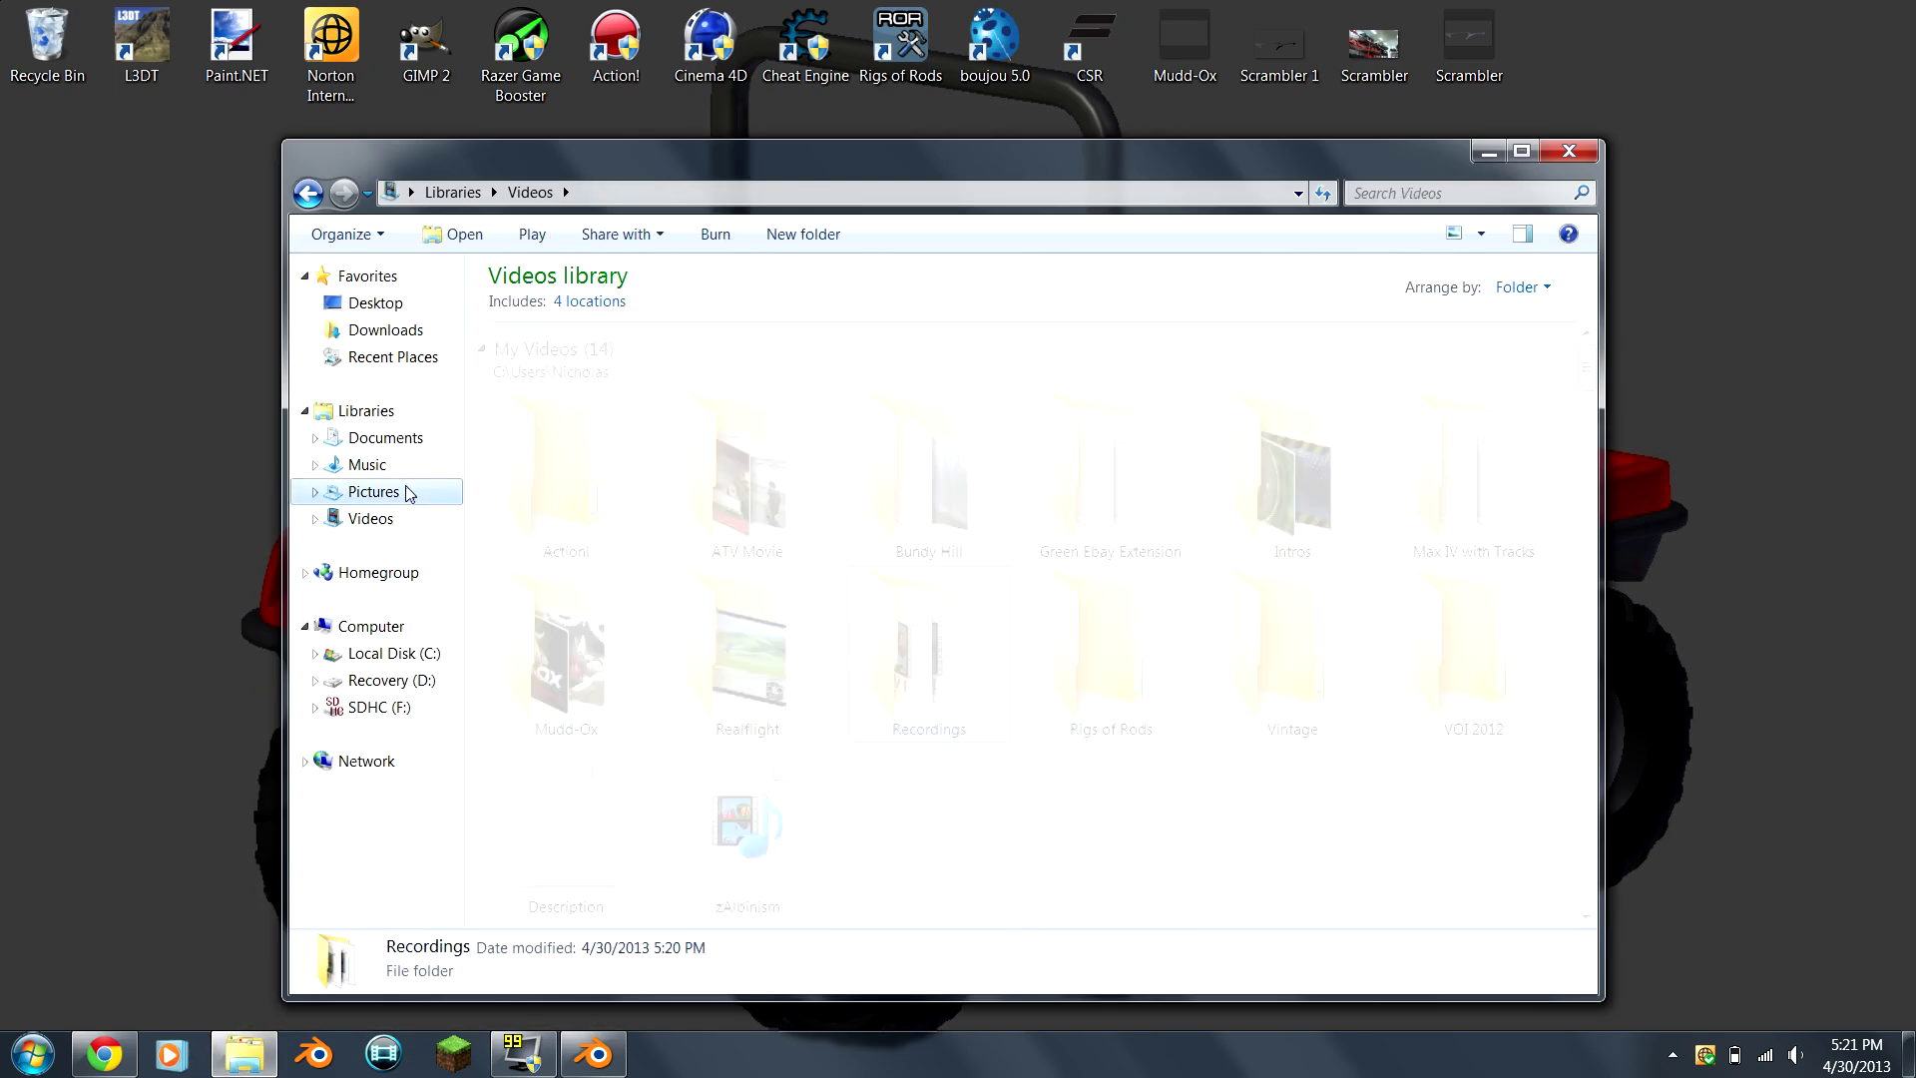
click(1060, 460)
double_click(1060, 459)
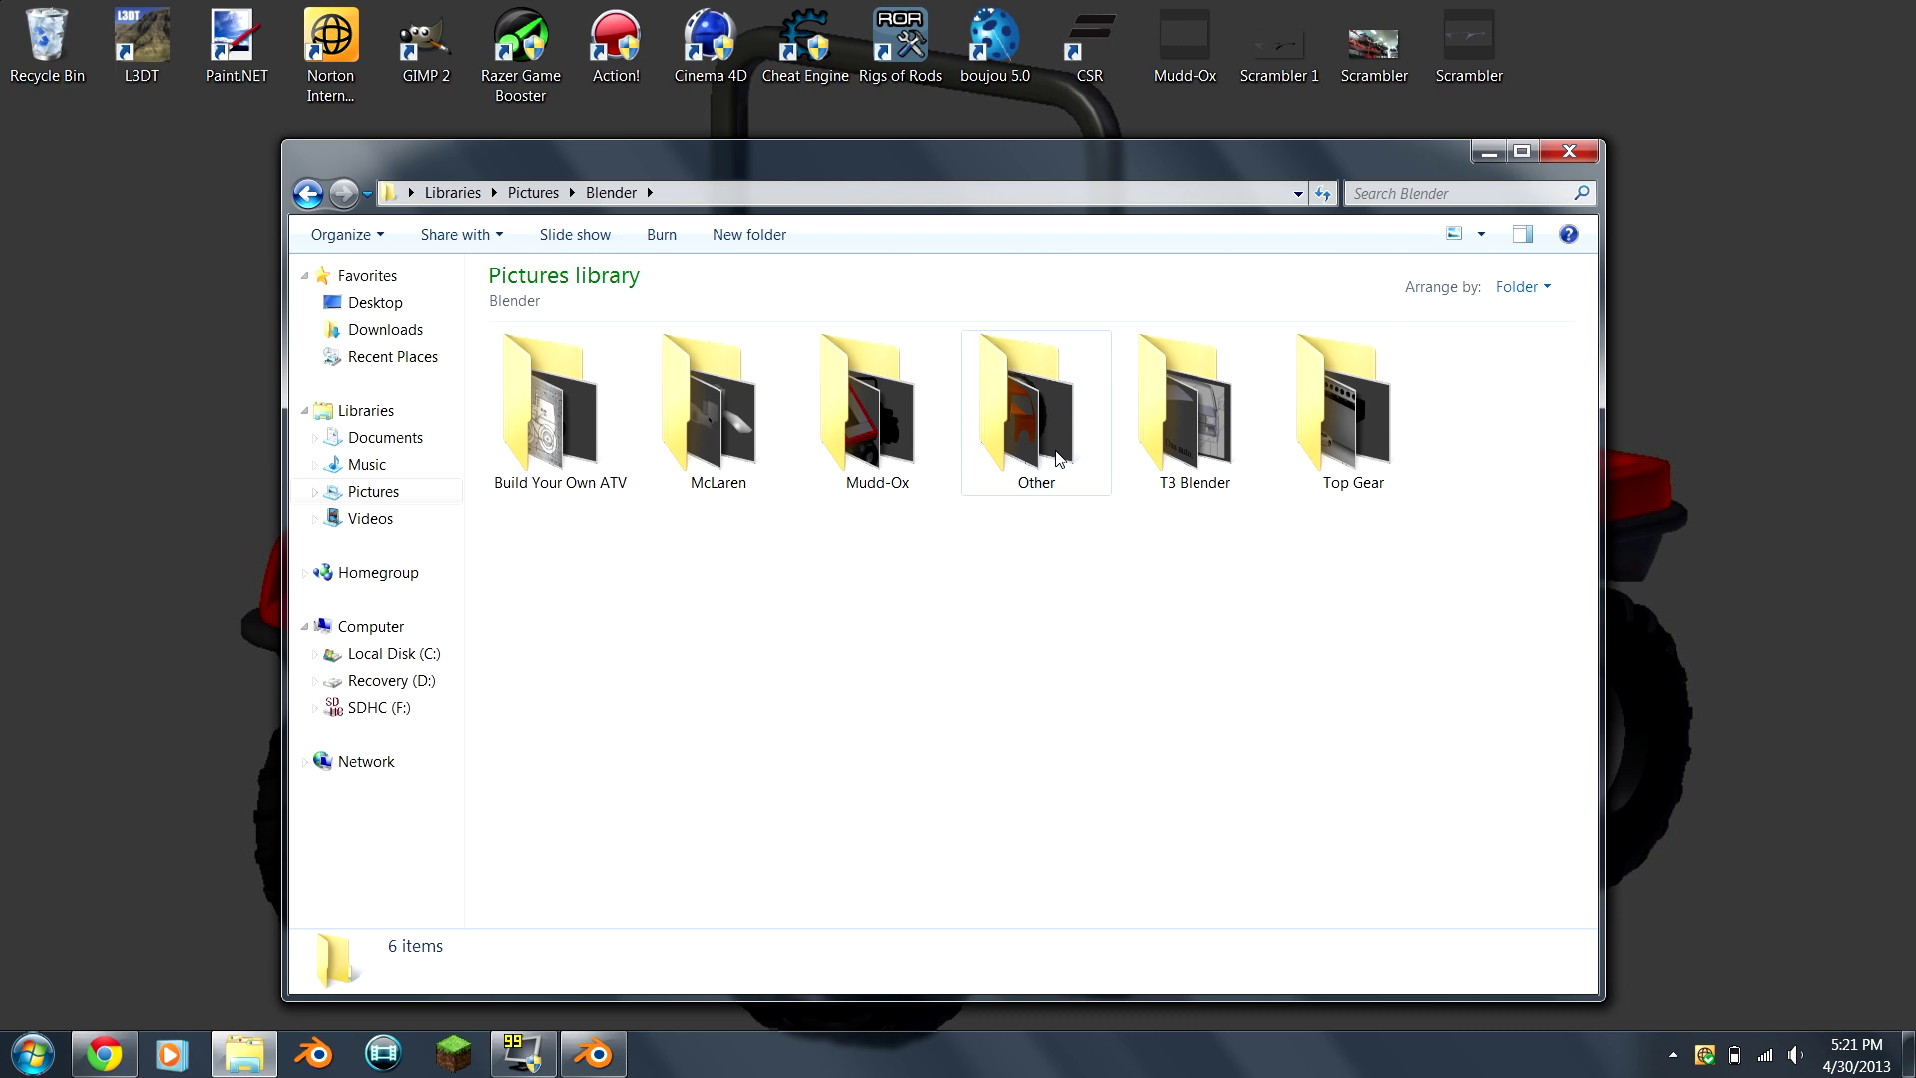
double_click(878, 414)
click(528, 442)
double_click(526, 436)
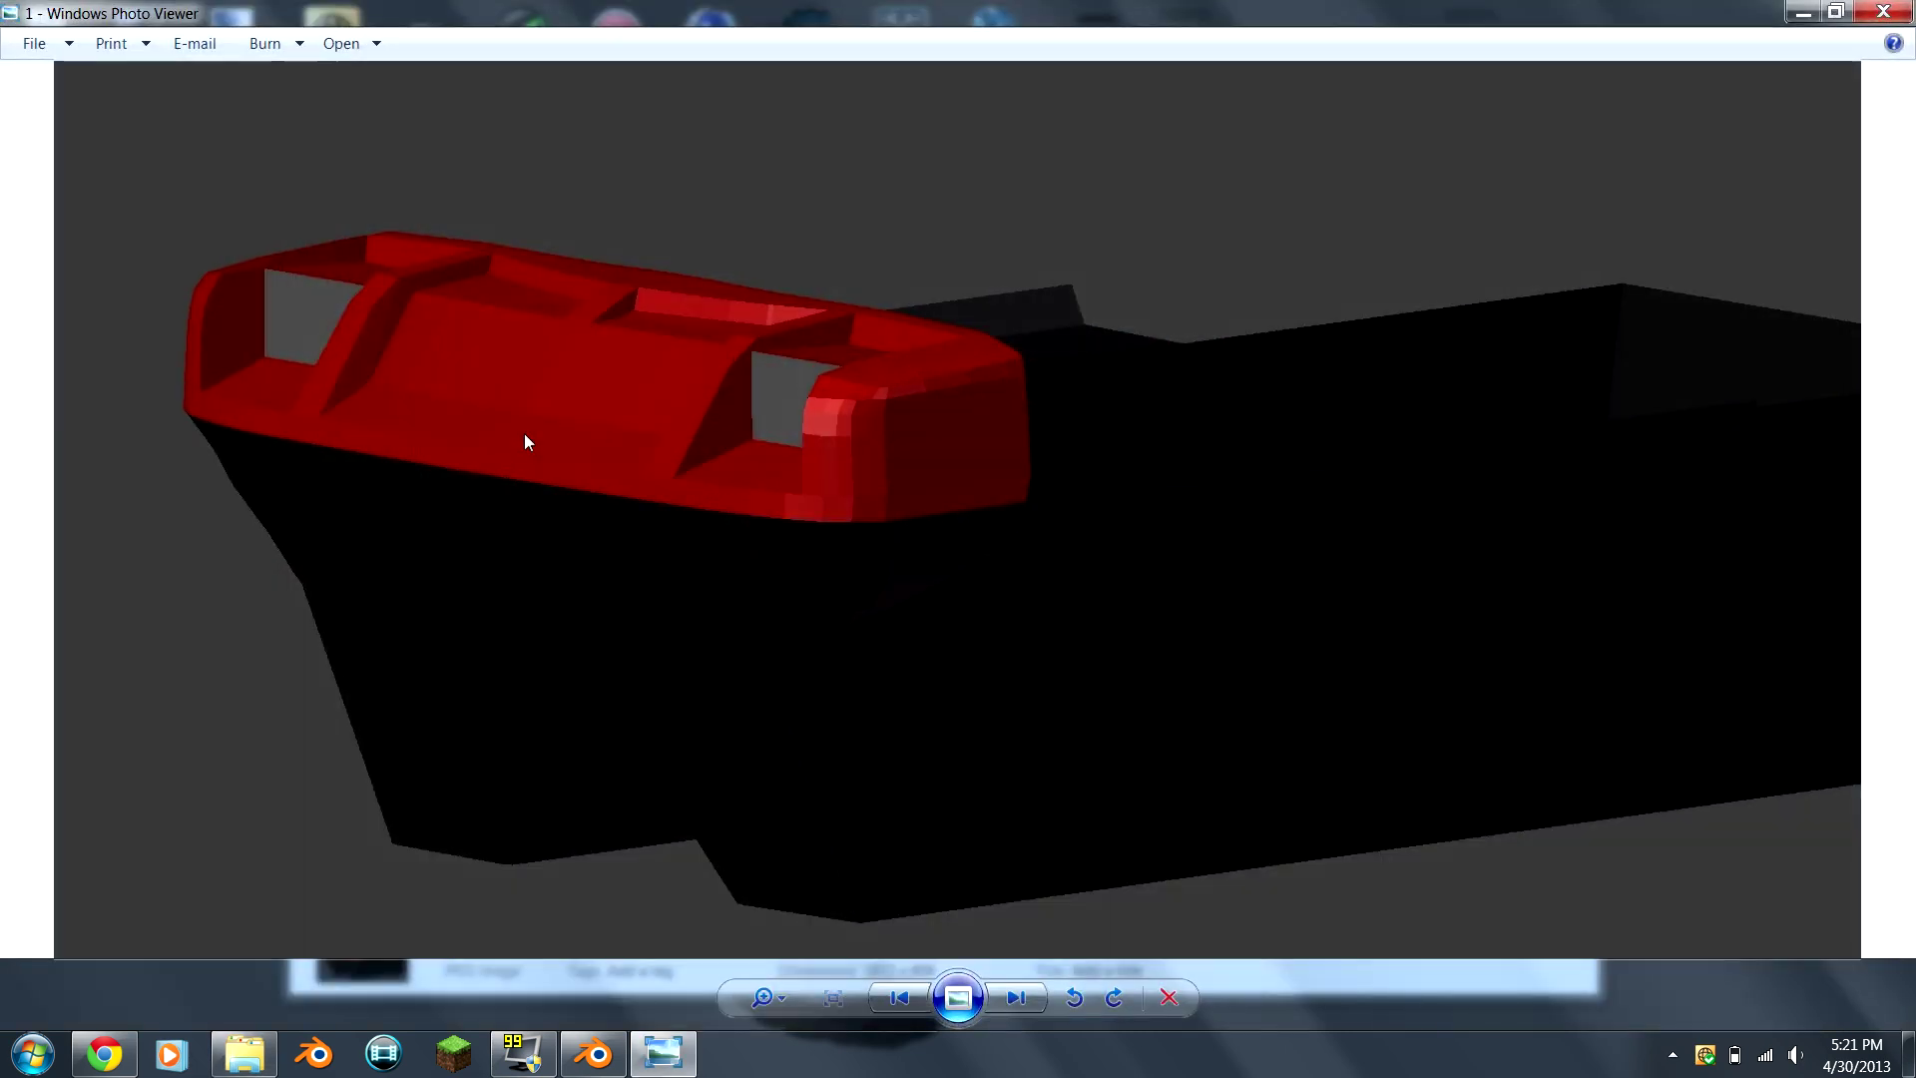
Step: Examine the Mudd-Ox hood and headlight openings up close, then close the image and return to the desktop
scroll(349, 294, up, 2)
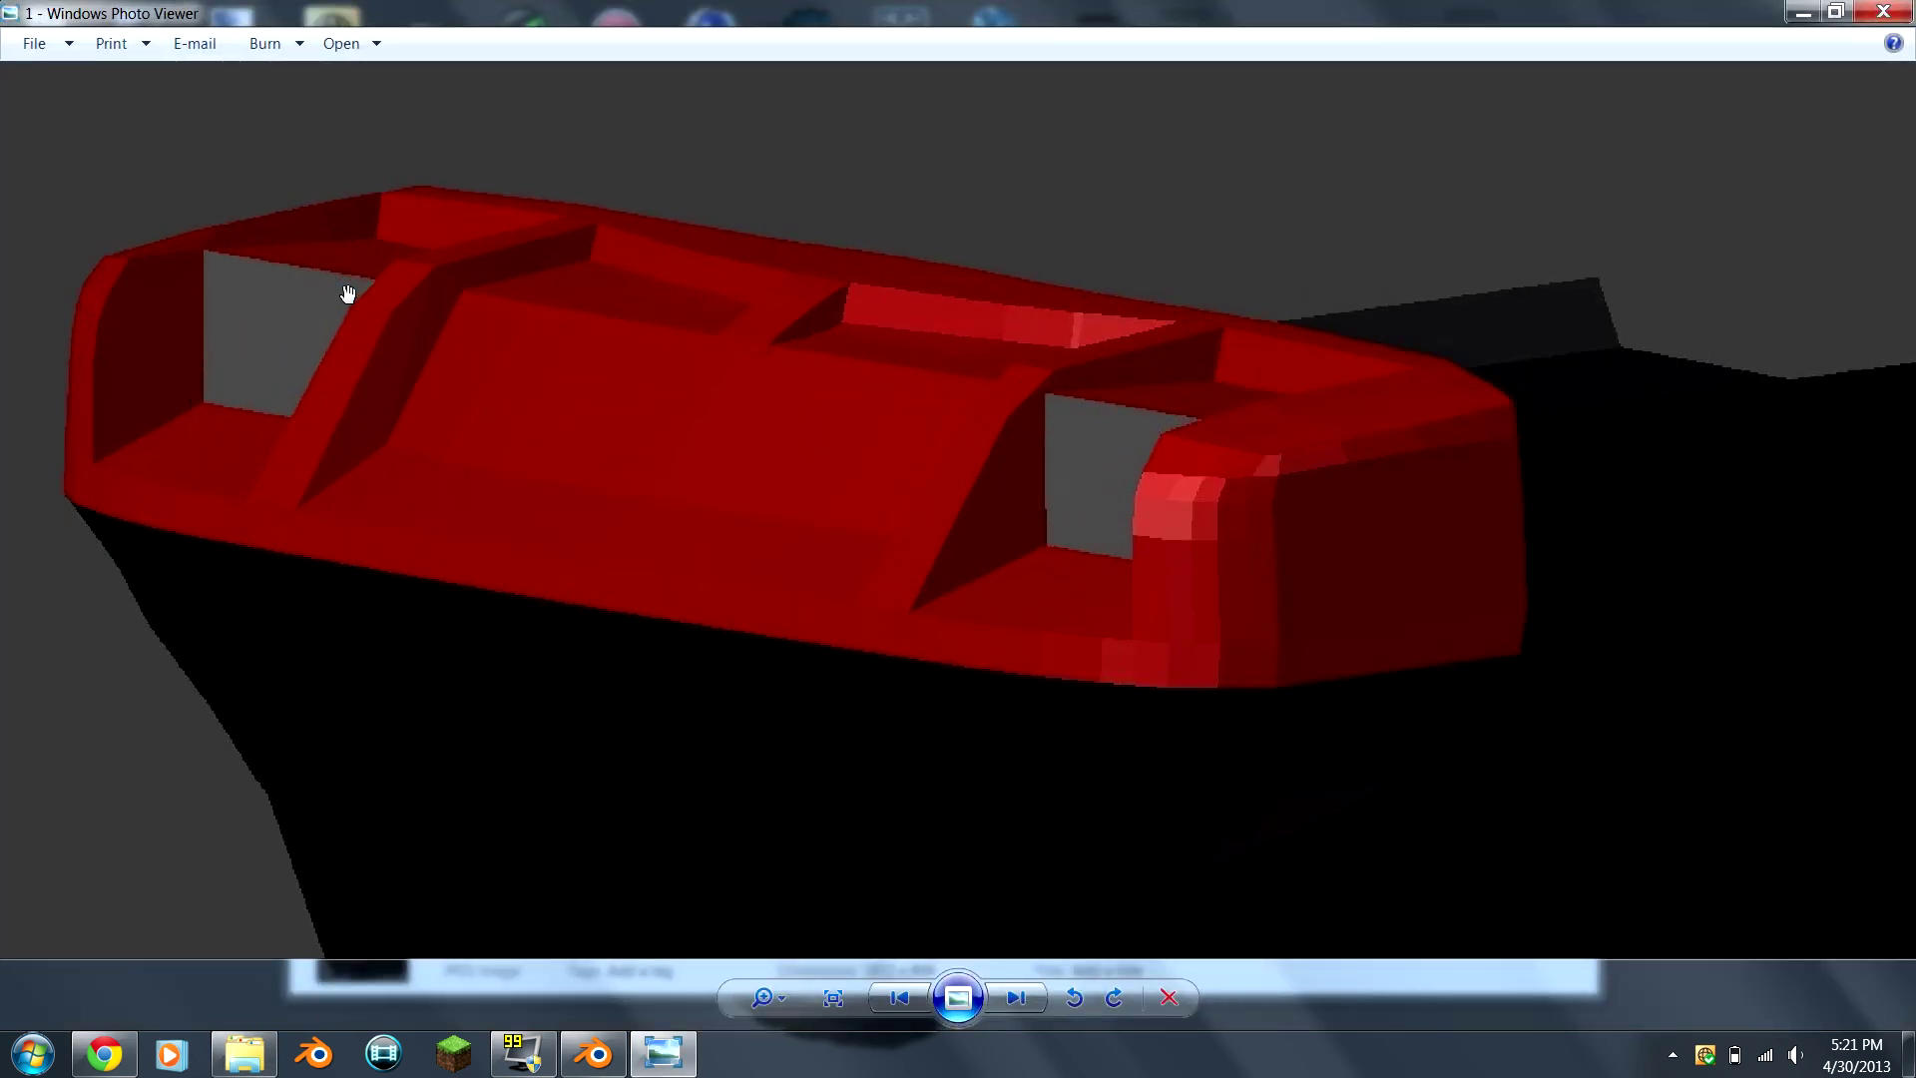
scroll(349, 295, down, 3)
scroll(349, 299, up, 1)
scroll(349, 292, up, 1)
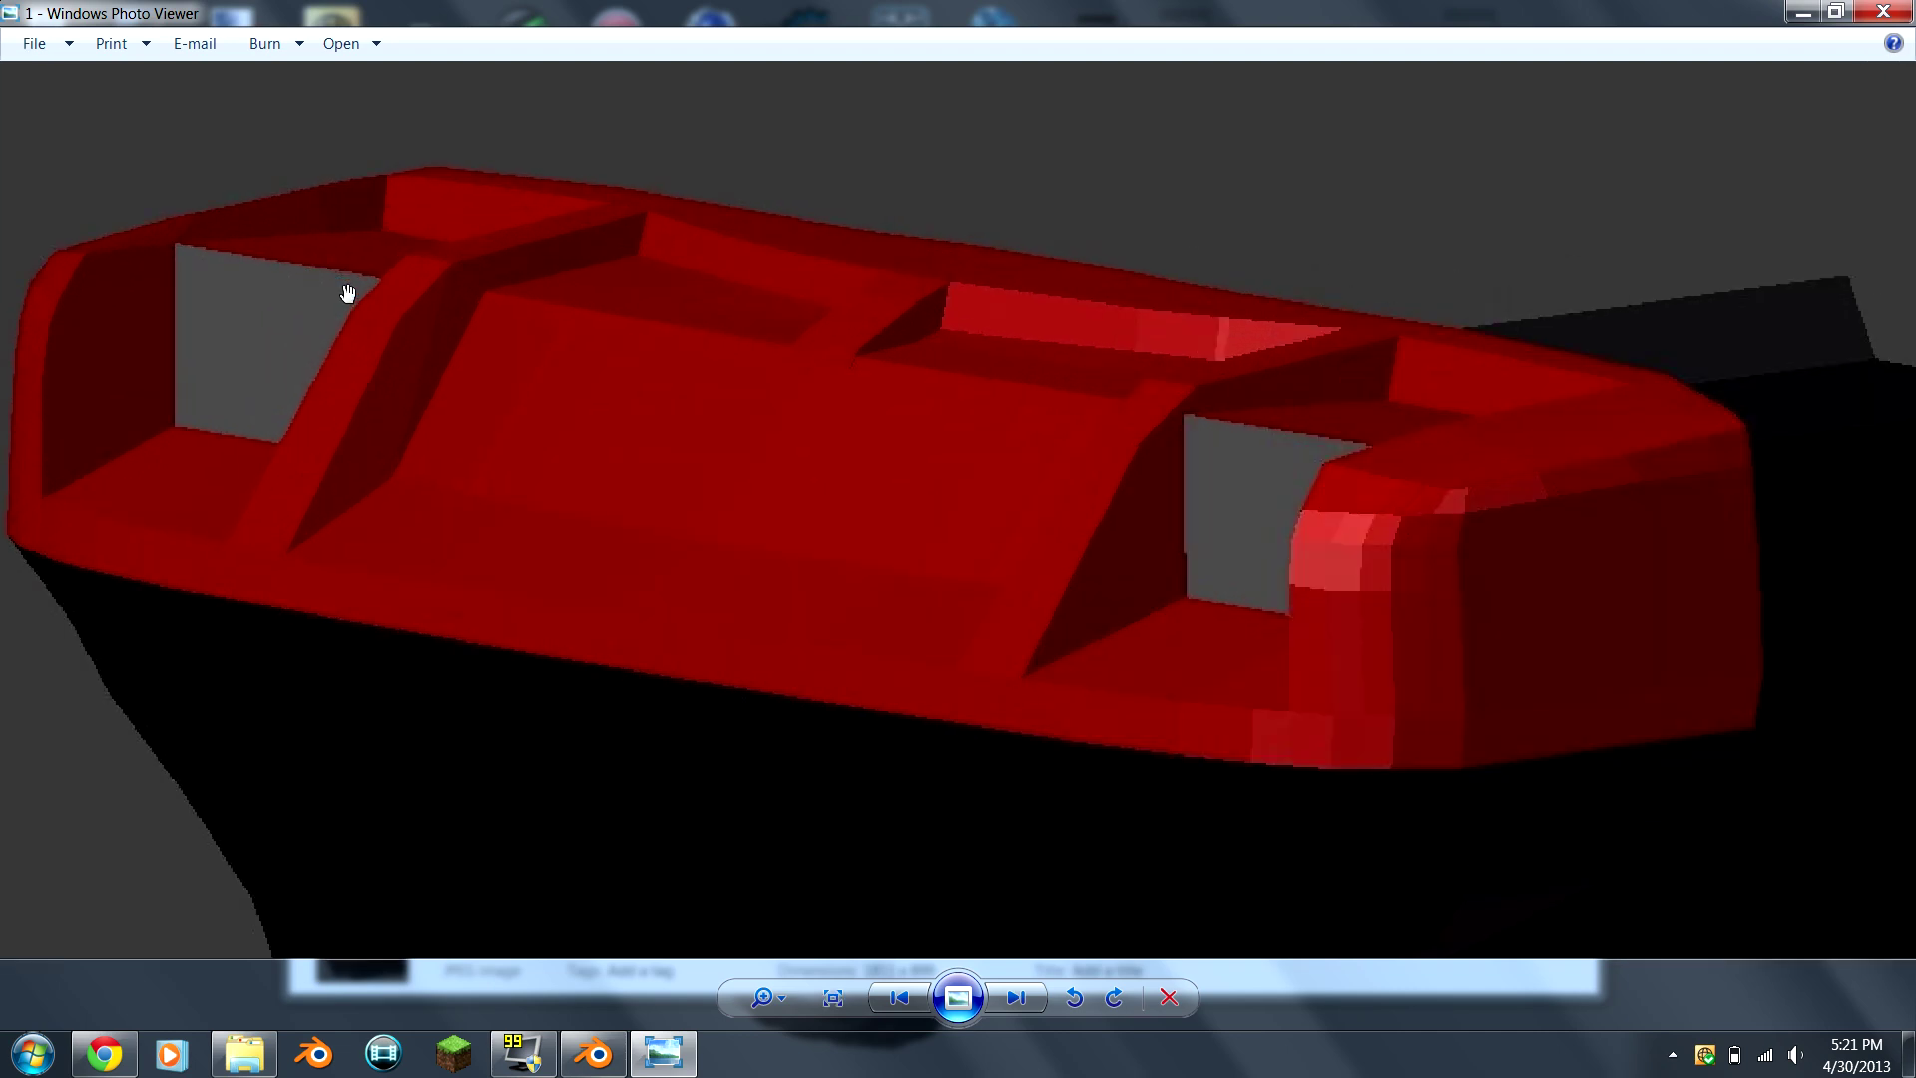
scroll(688, 372, down, 2)
scroll(691, 371, up, 3)
scroll(691, 371, down, 3)
scroll(471, 368, up, 2)
scroll(471, 367, down, 2)
scroll(471, 368, up, 1)
scroll(471, 368, up, 1)
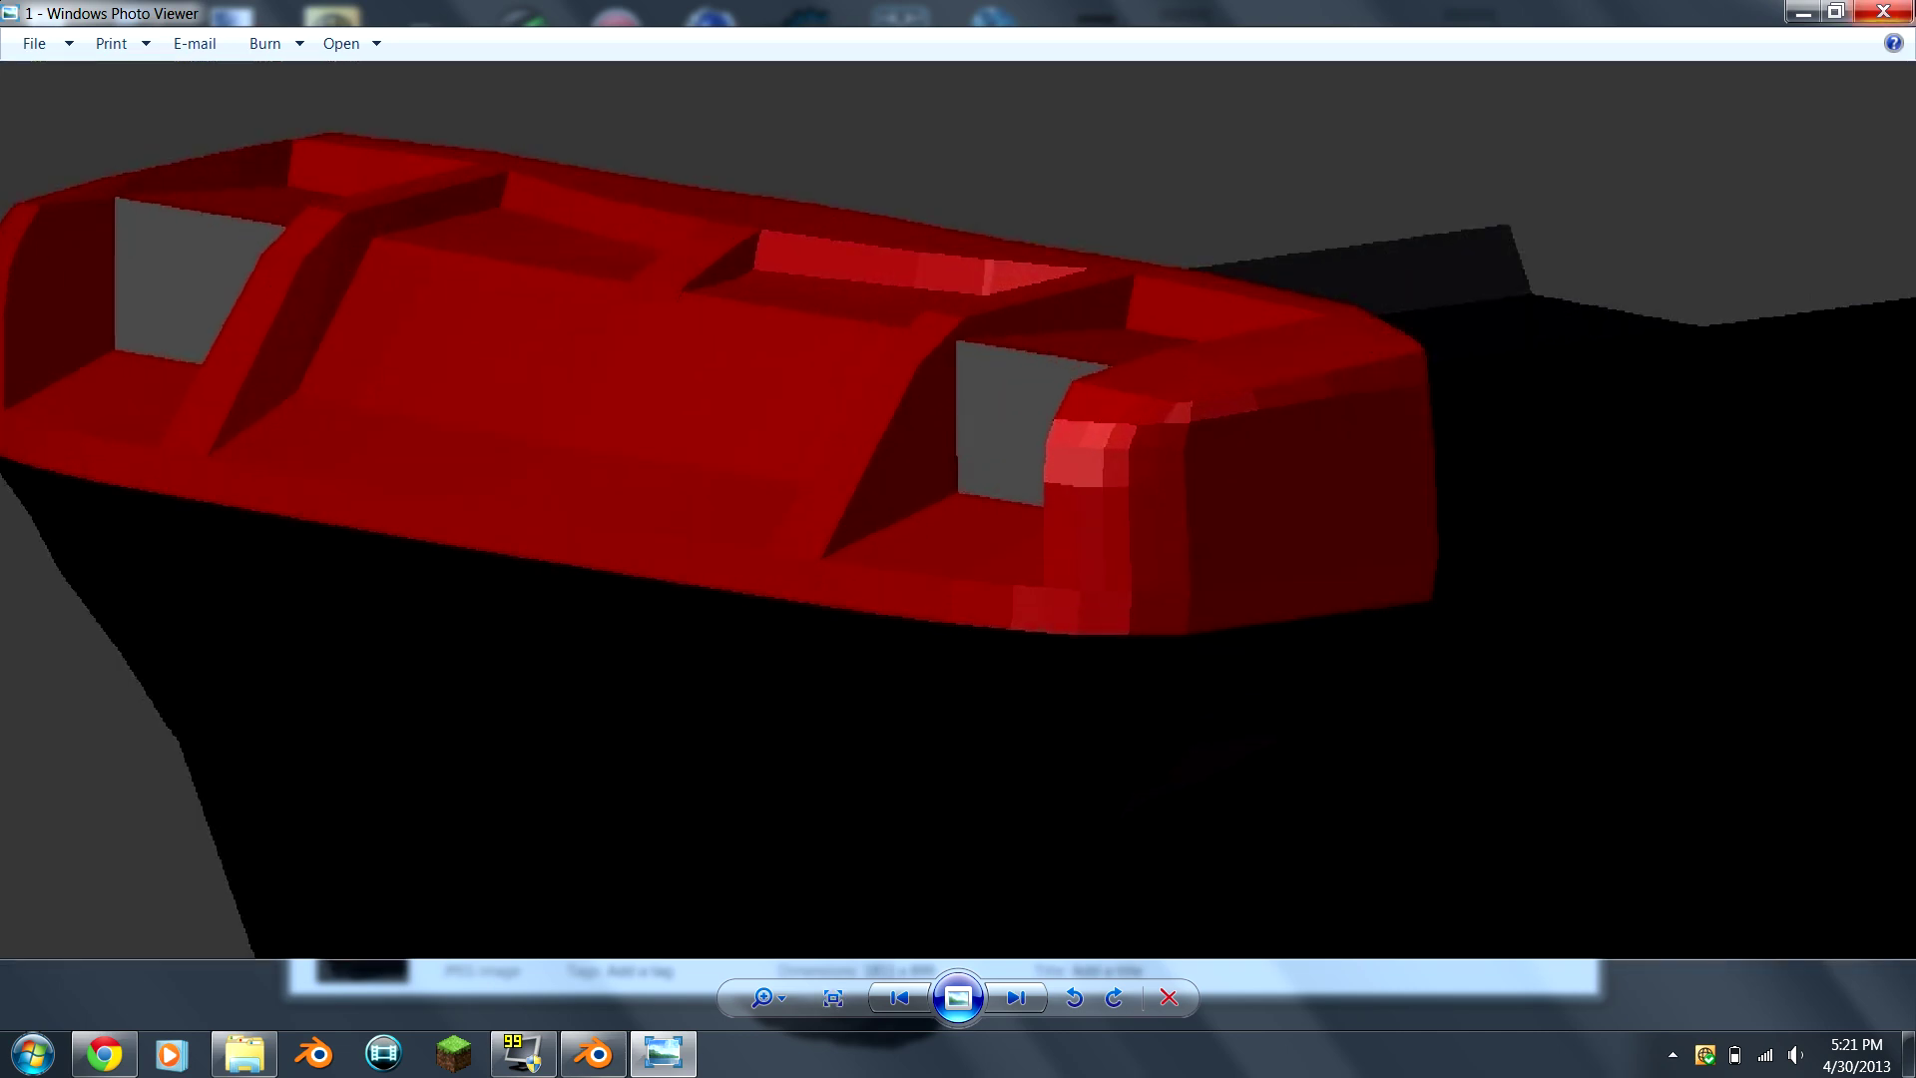
scroll(736, 522, down, 2)
click(1883, 11)
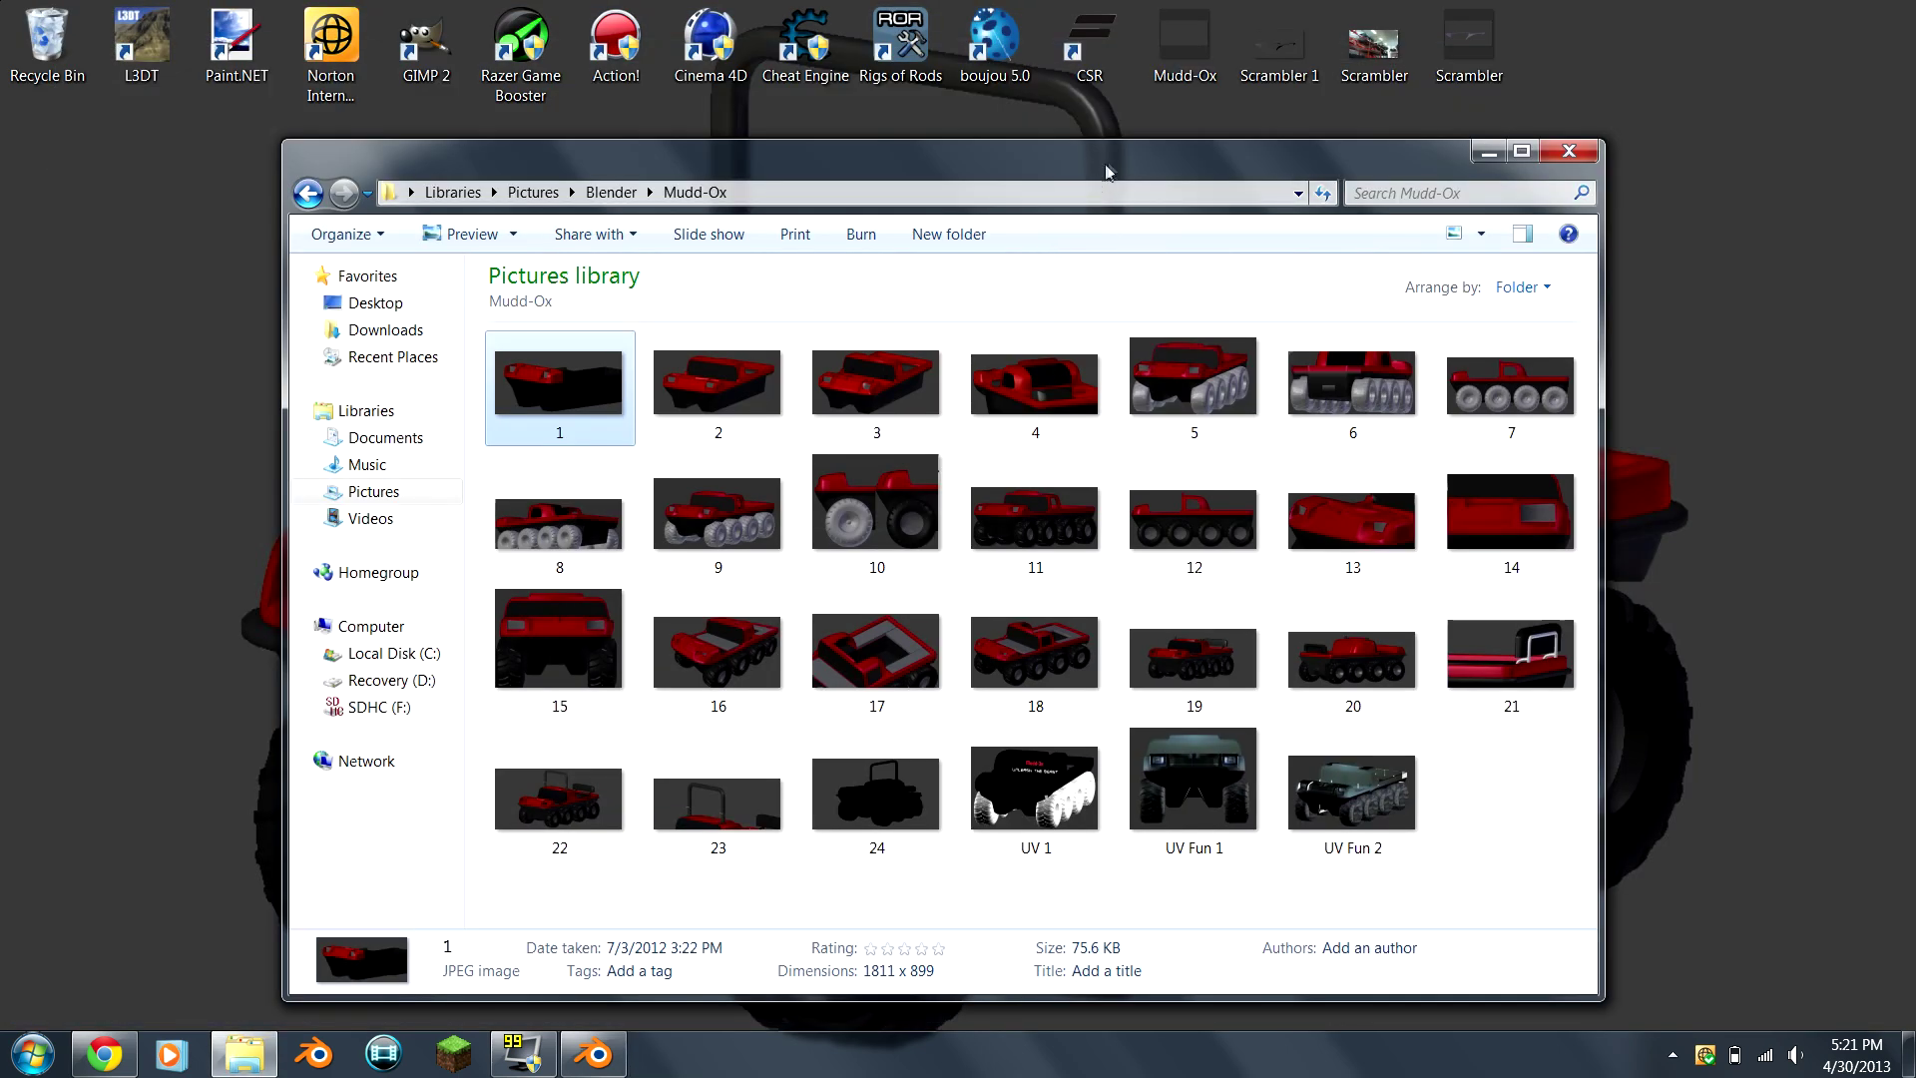
key(super+d)
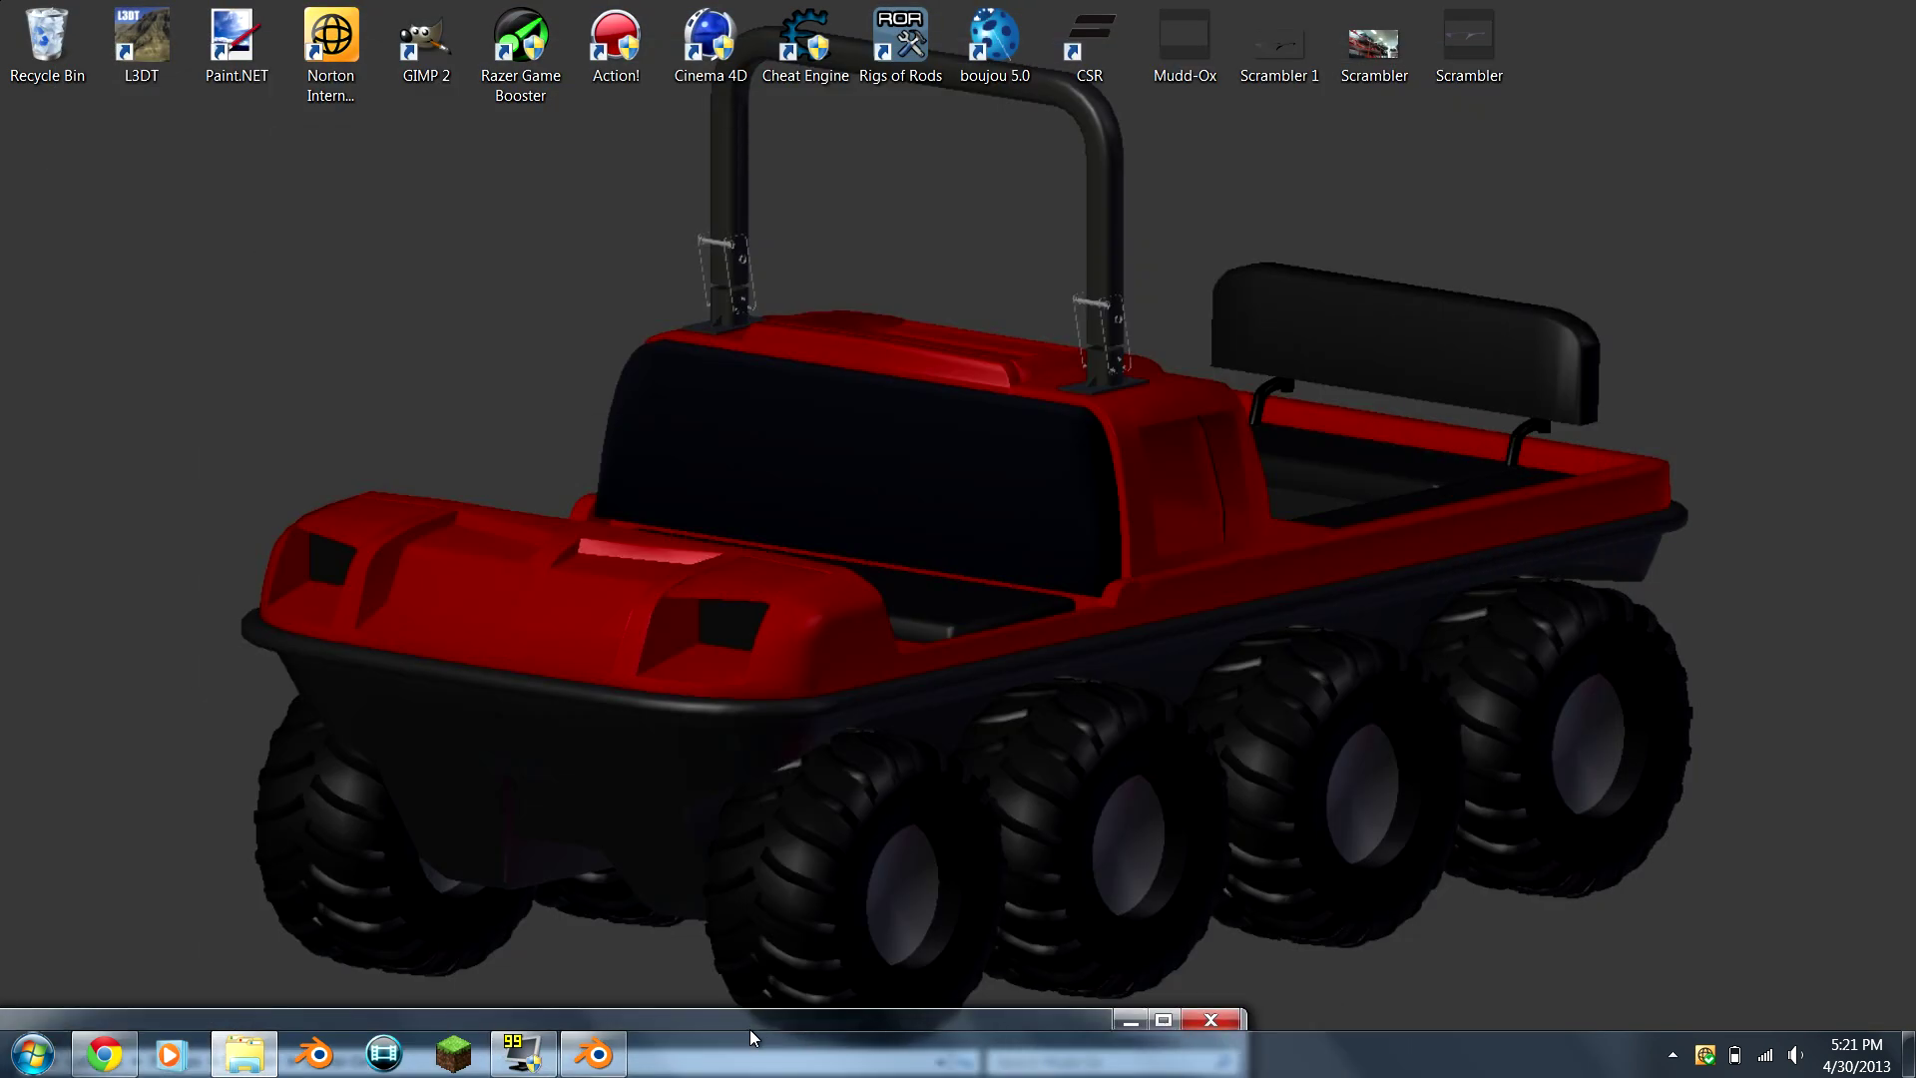
Step: Bring back the Blender pictures folder, open its McLaren subfolder and view the Day 9.2 render, closing it after inspection
key(super+d)
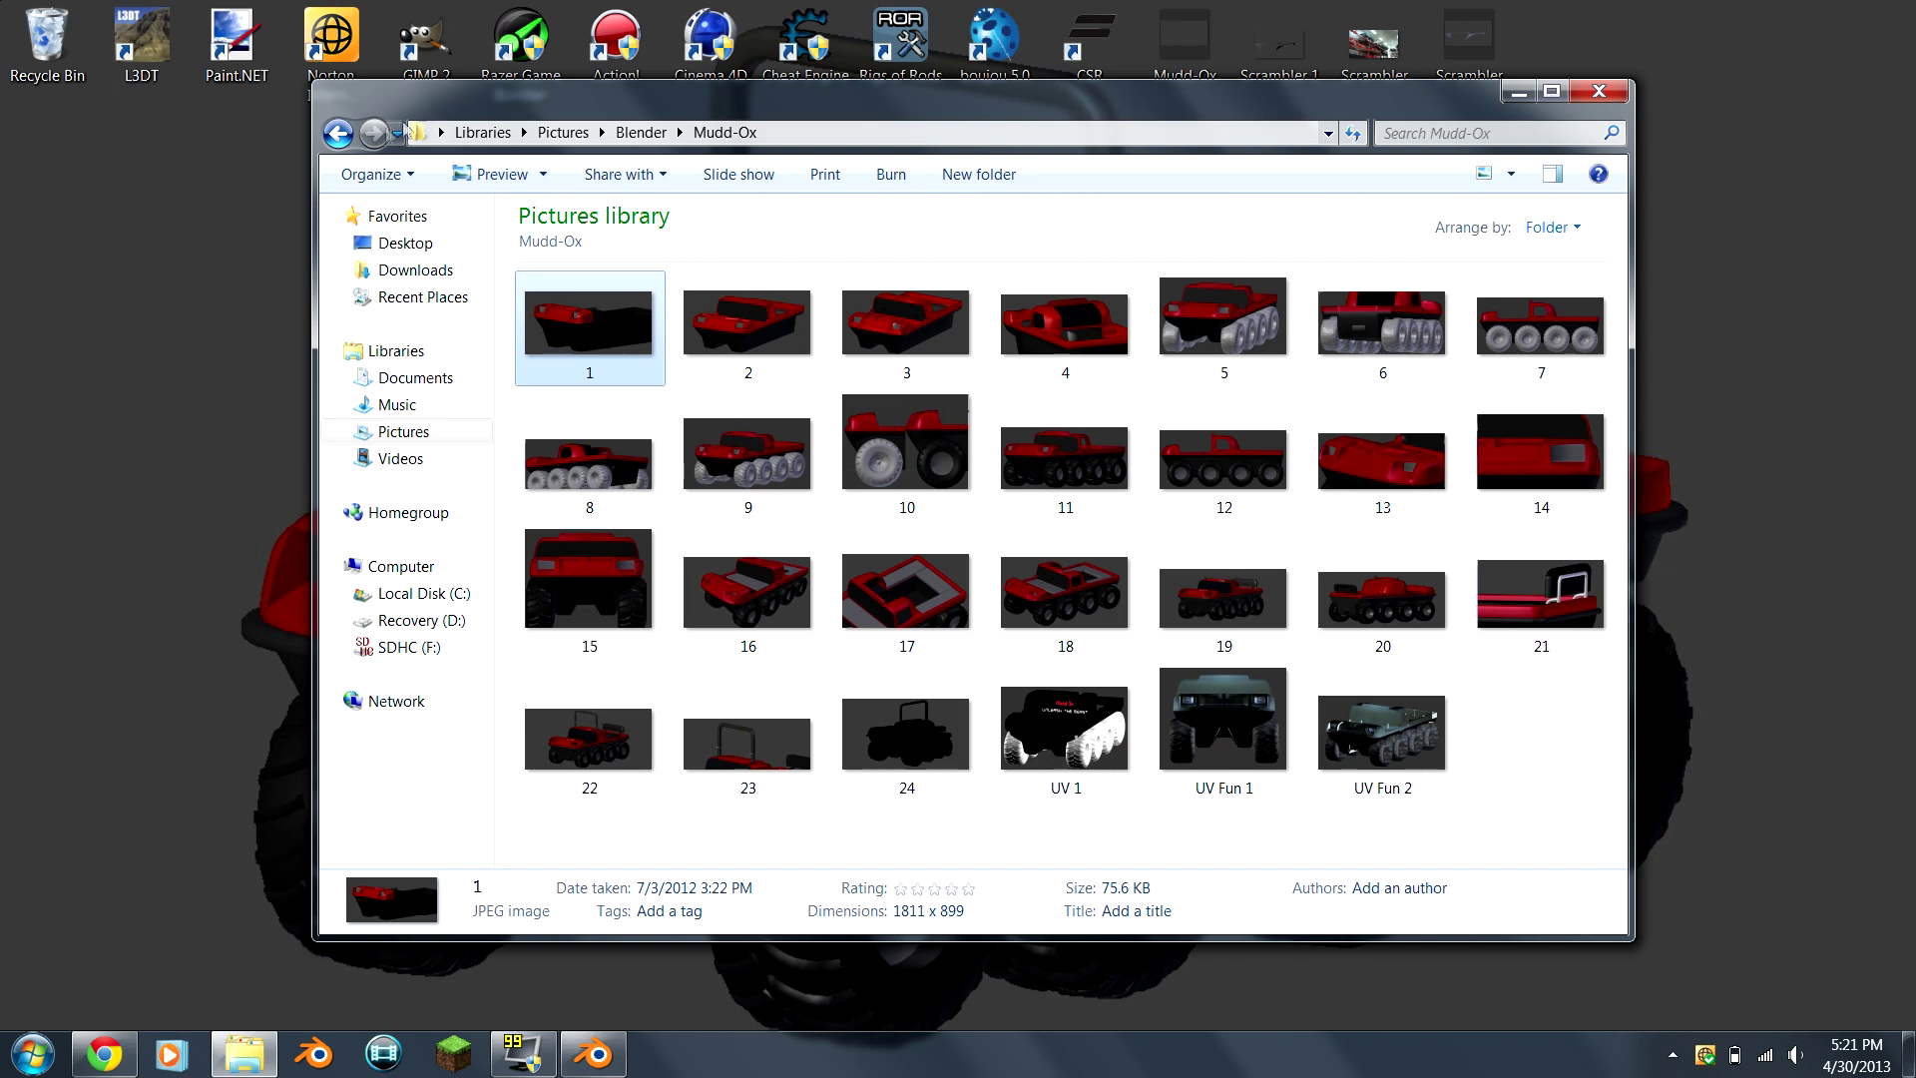
click(337, 133)
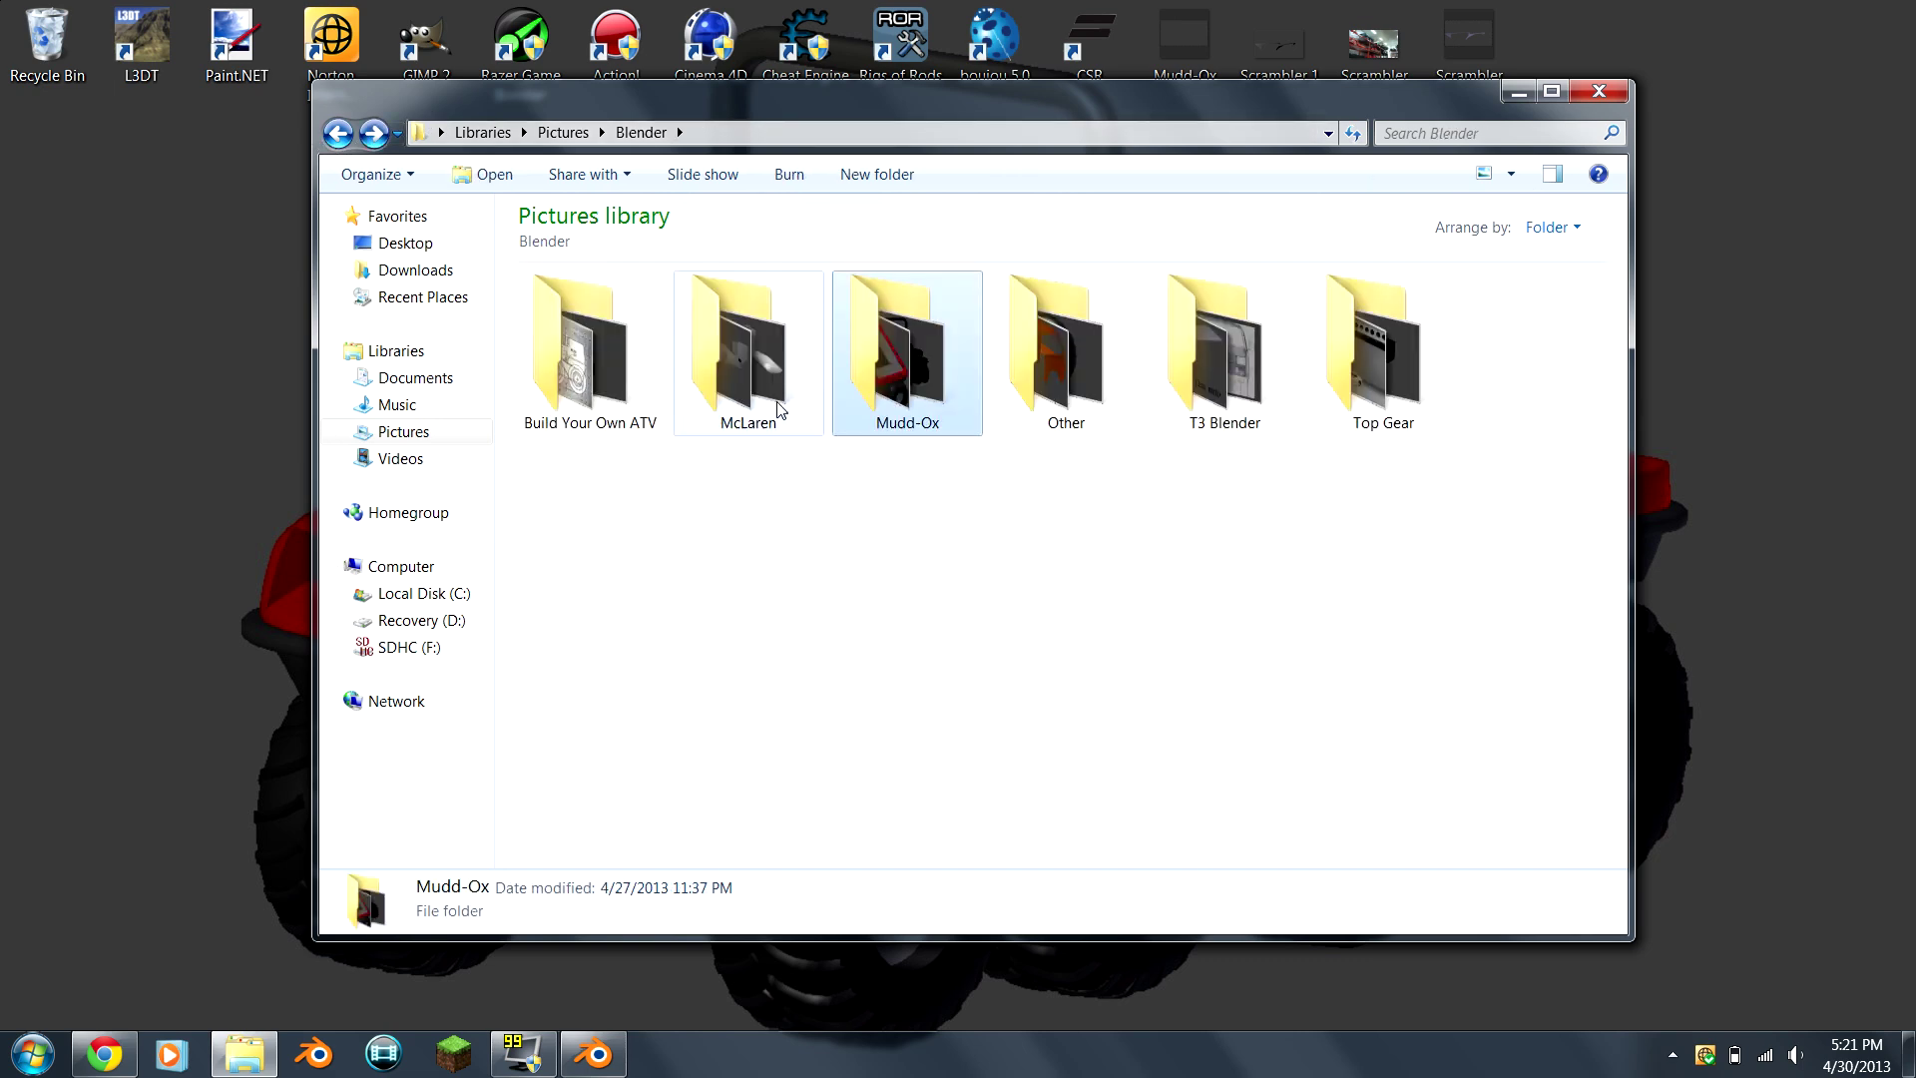
double_click(778, 405)
double_click(1087, 719)
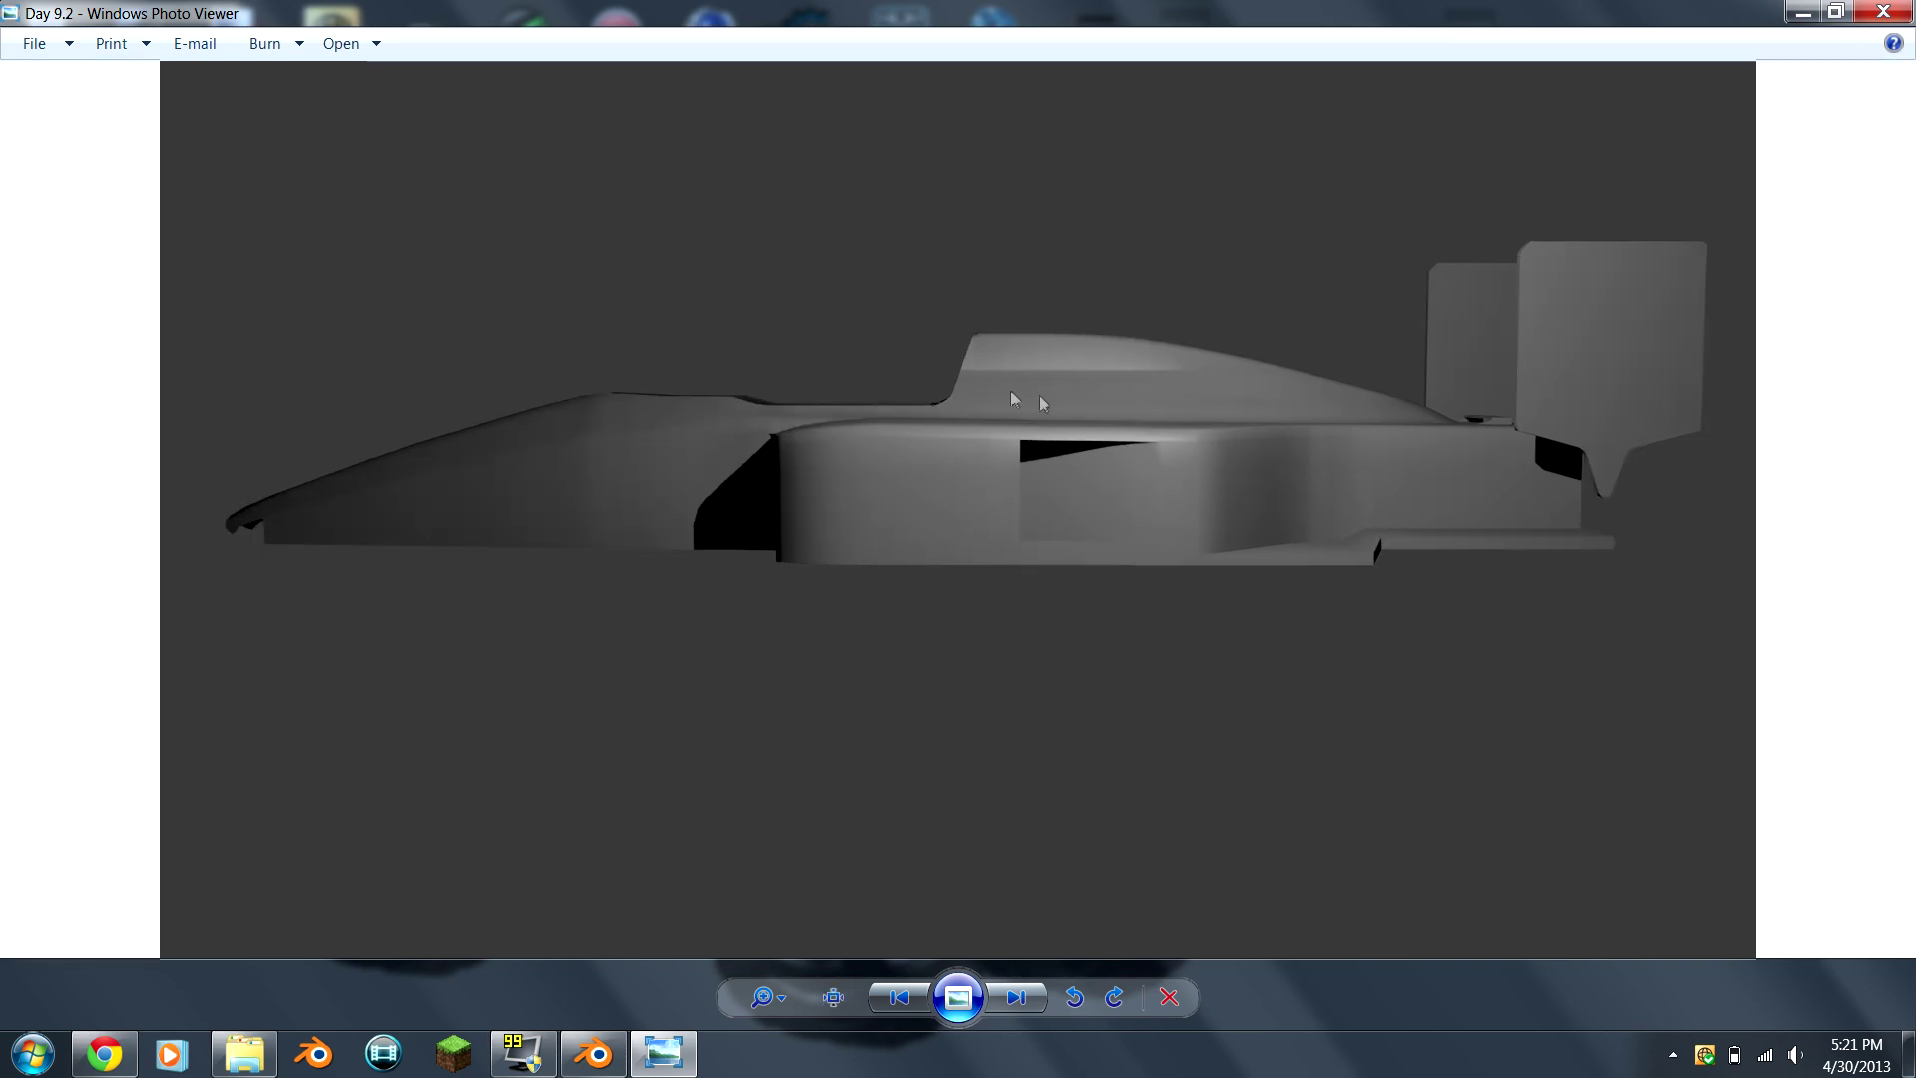
scroll(1038, 399, up, 3)
scroll(1007, 421, down, 2)
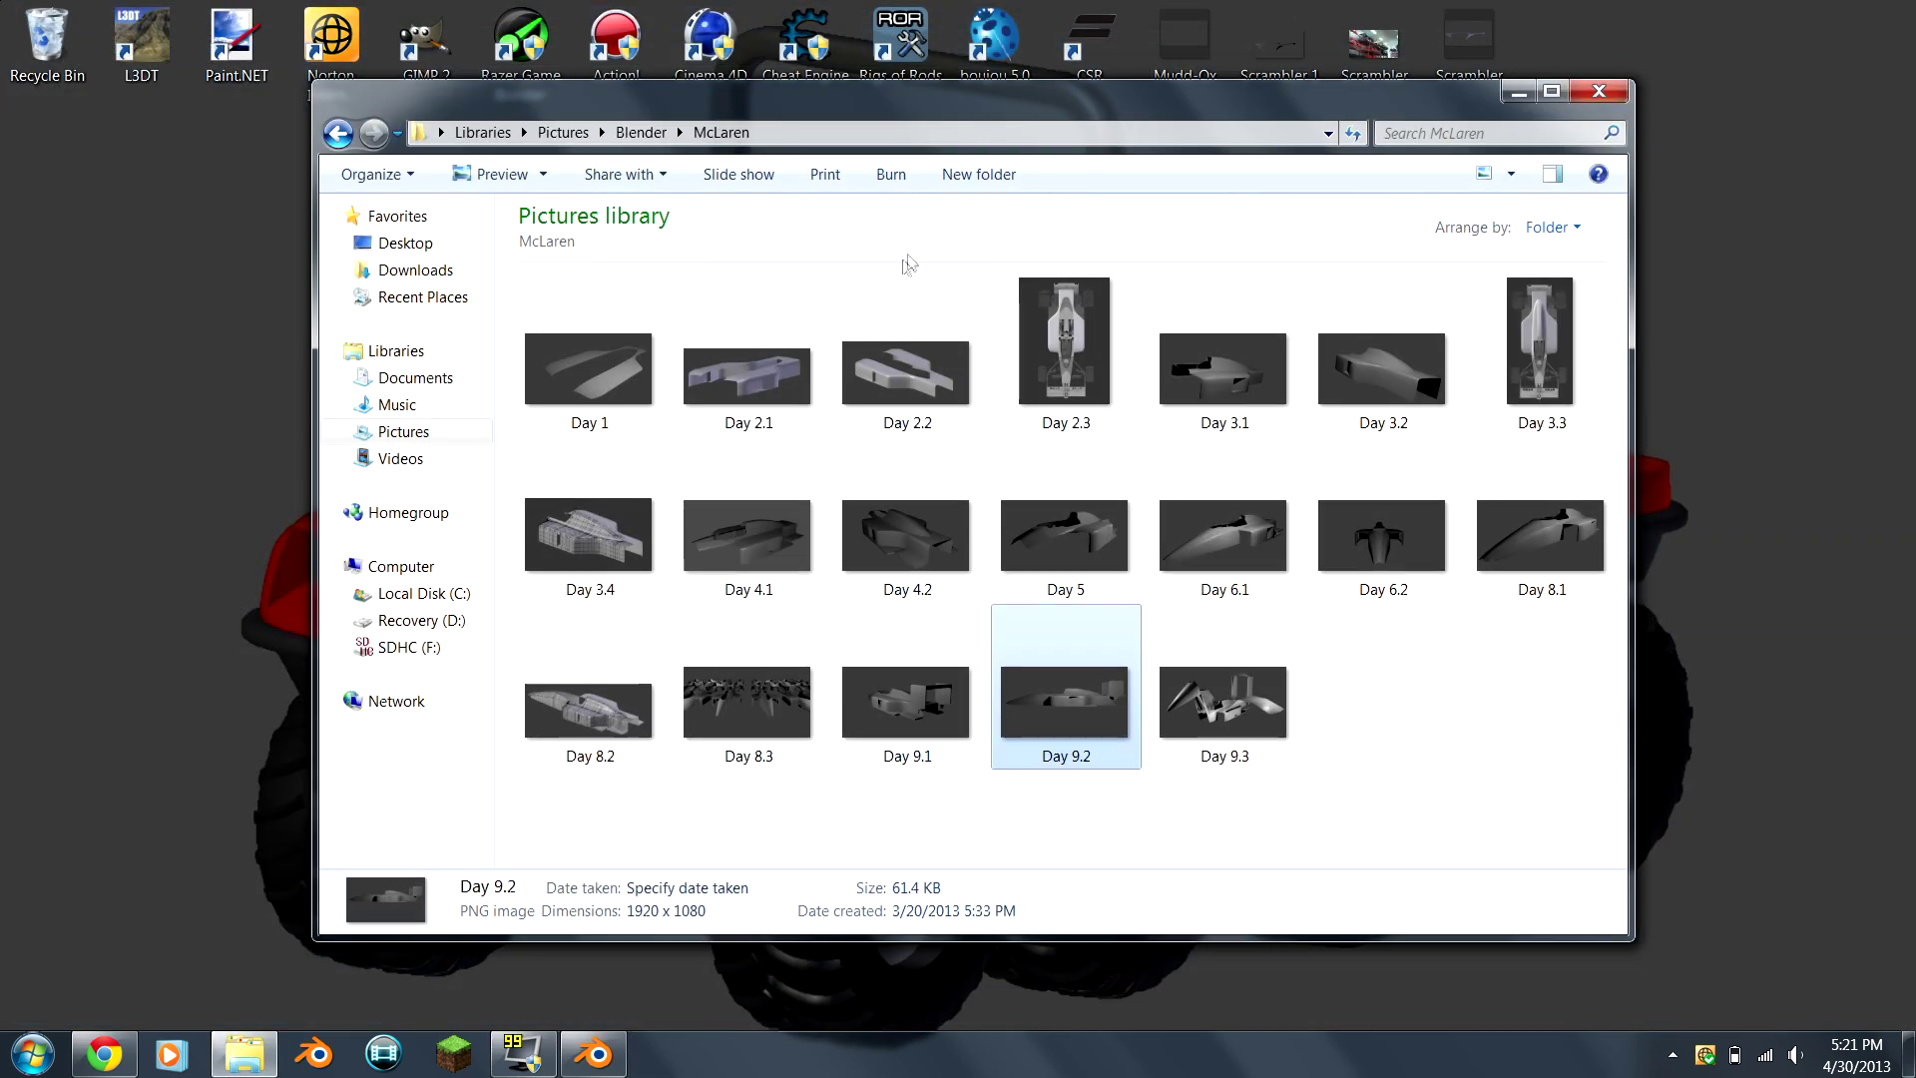
Step: View the Day 1 render of the McLaren project up close, then close the image and the folder window
key(Home)
key(Return)
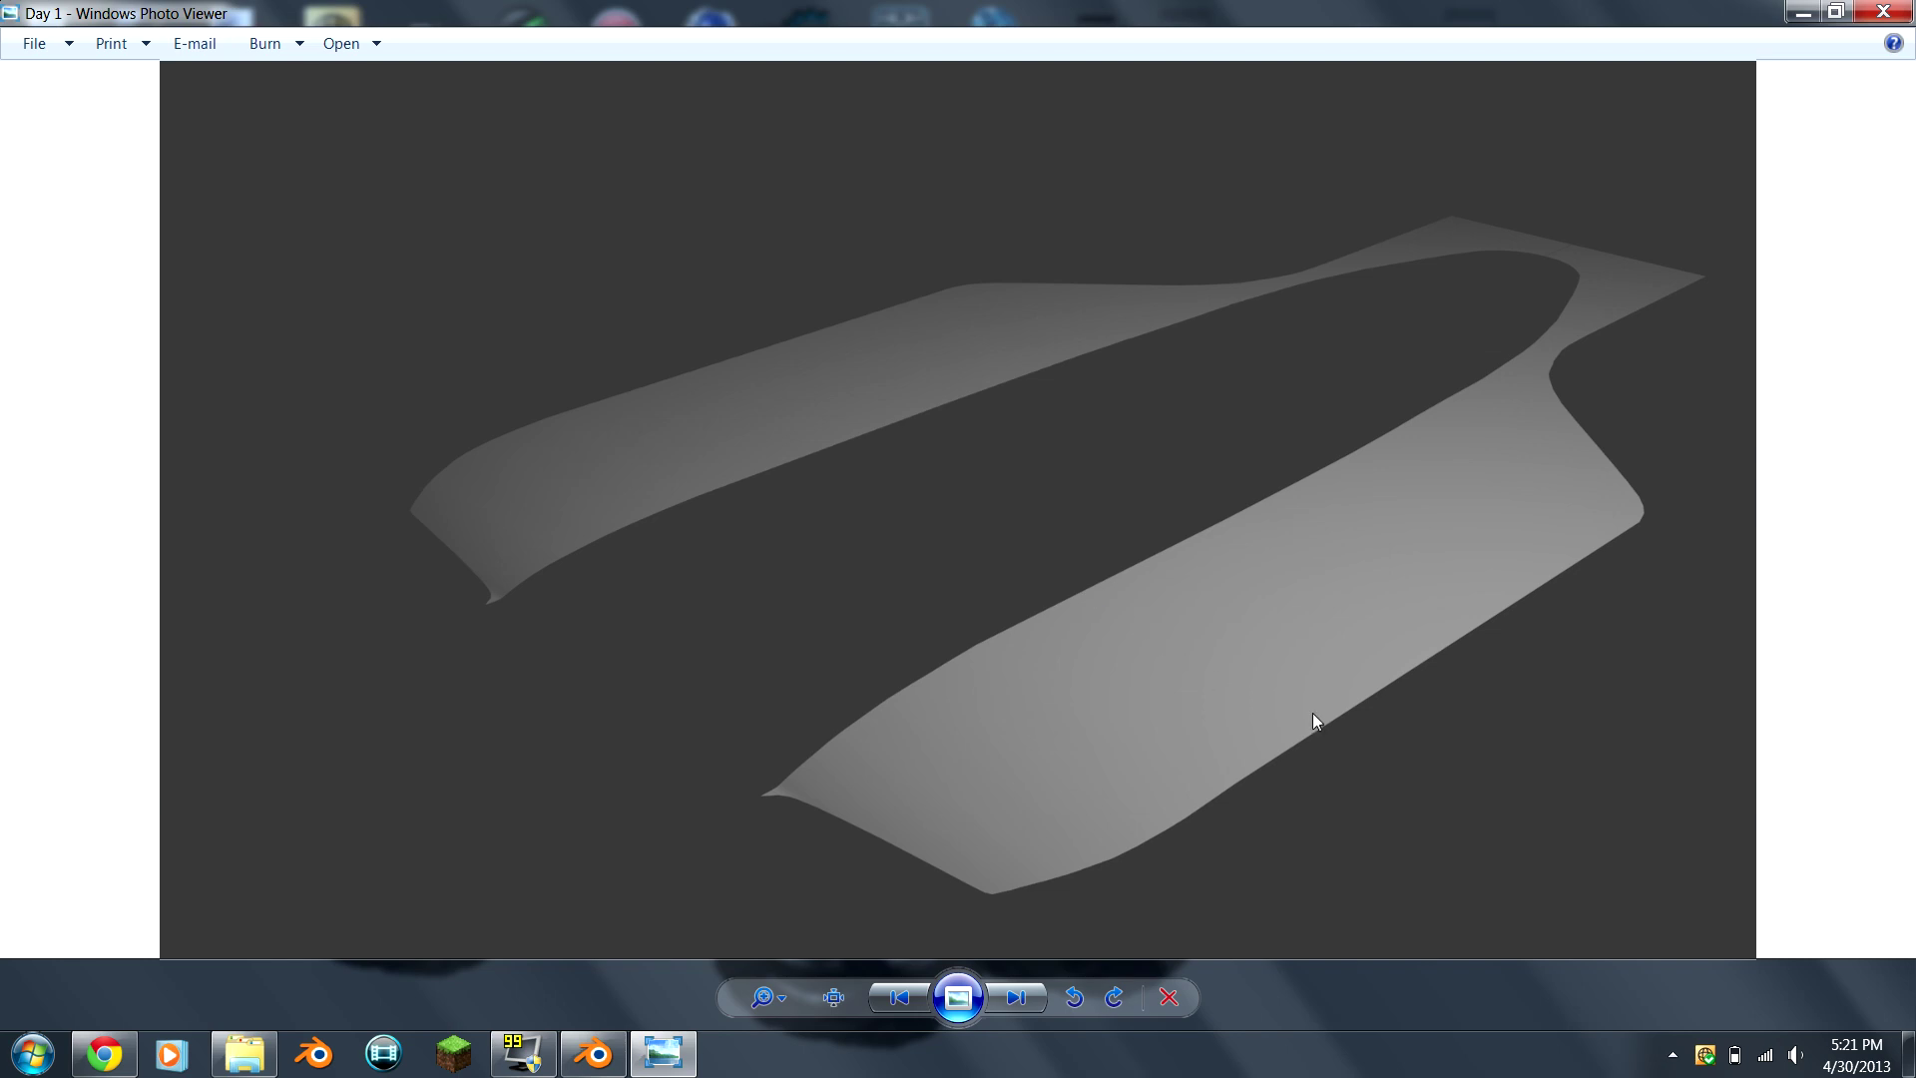
scroll(1314, 713, up, 1)
scroll(1309, 710, down, 1)
scroll(1308, 706, up, 1)
scroll(1291, 687, down, 1)
scroll(1290, 686, up, 1)
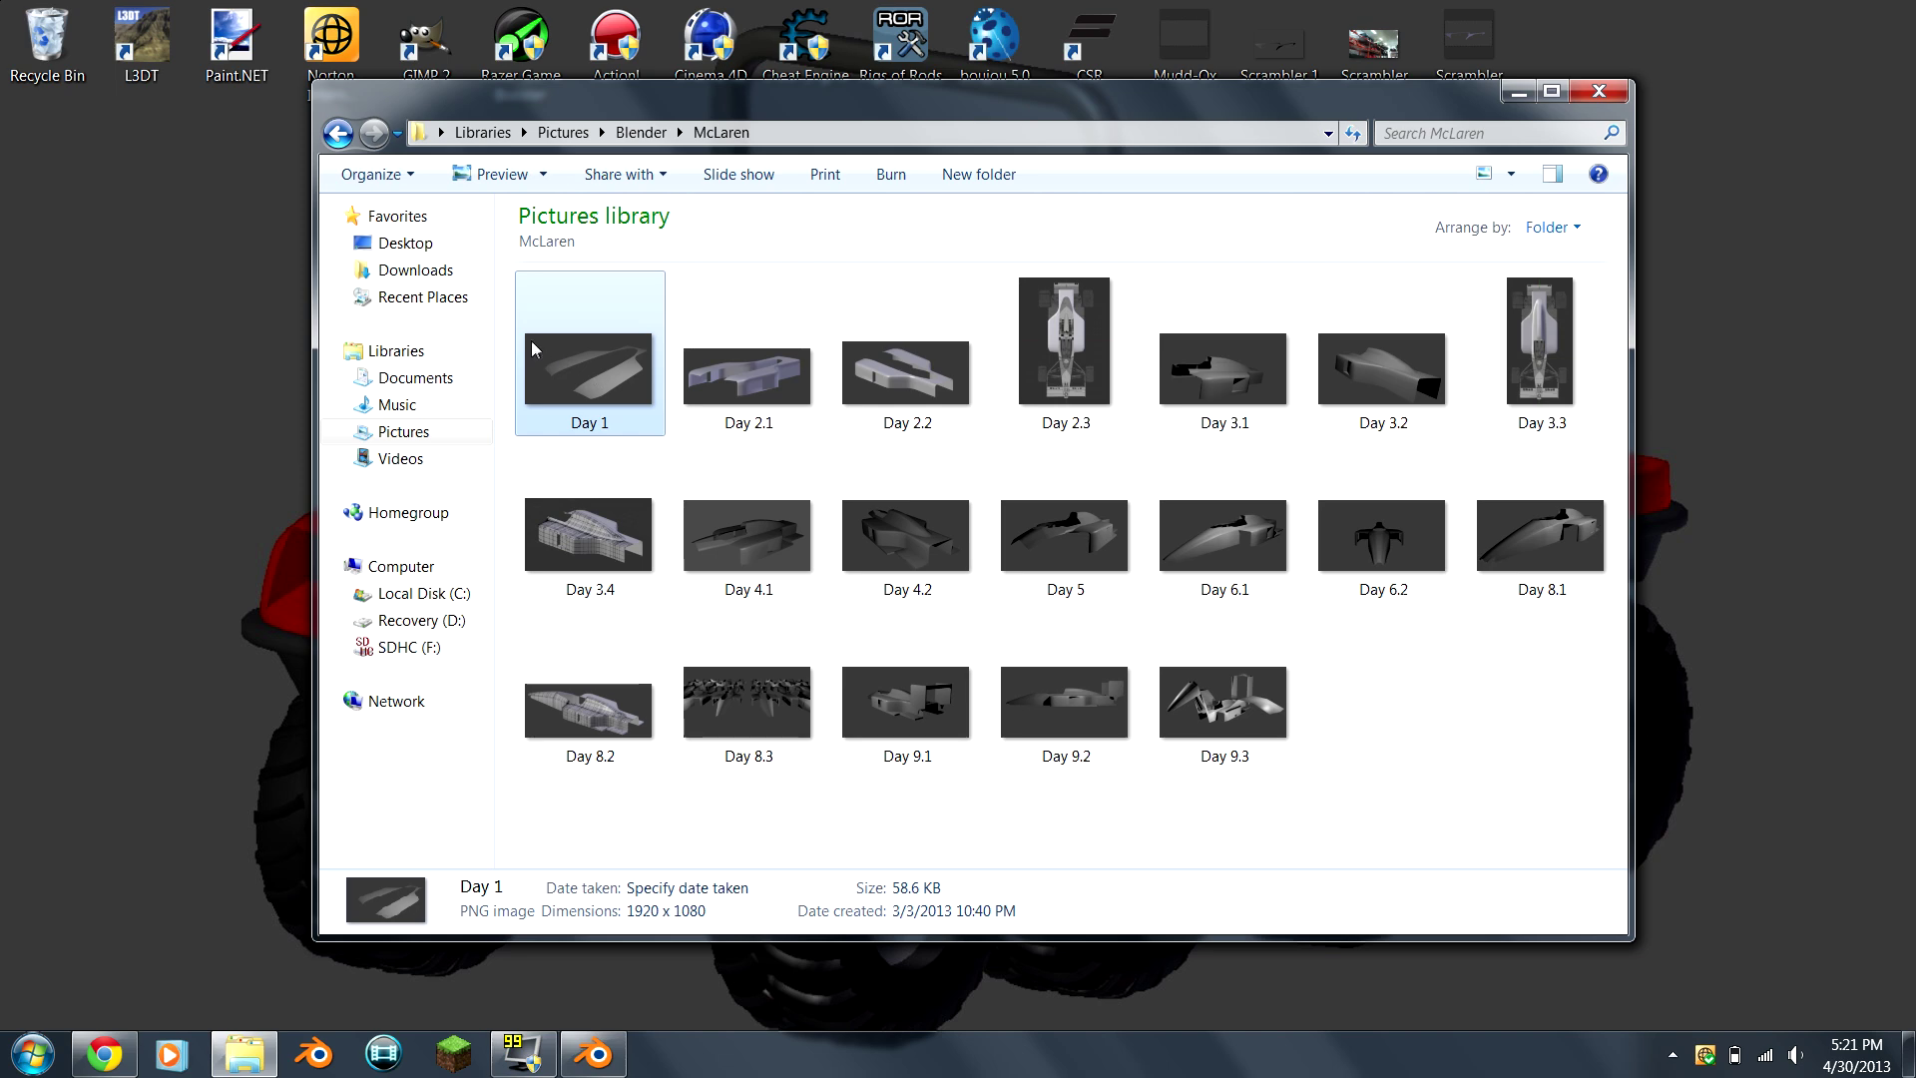
click(338, 132)
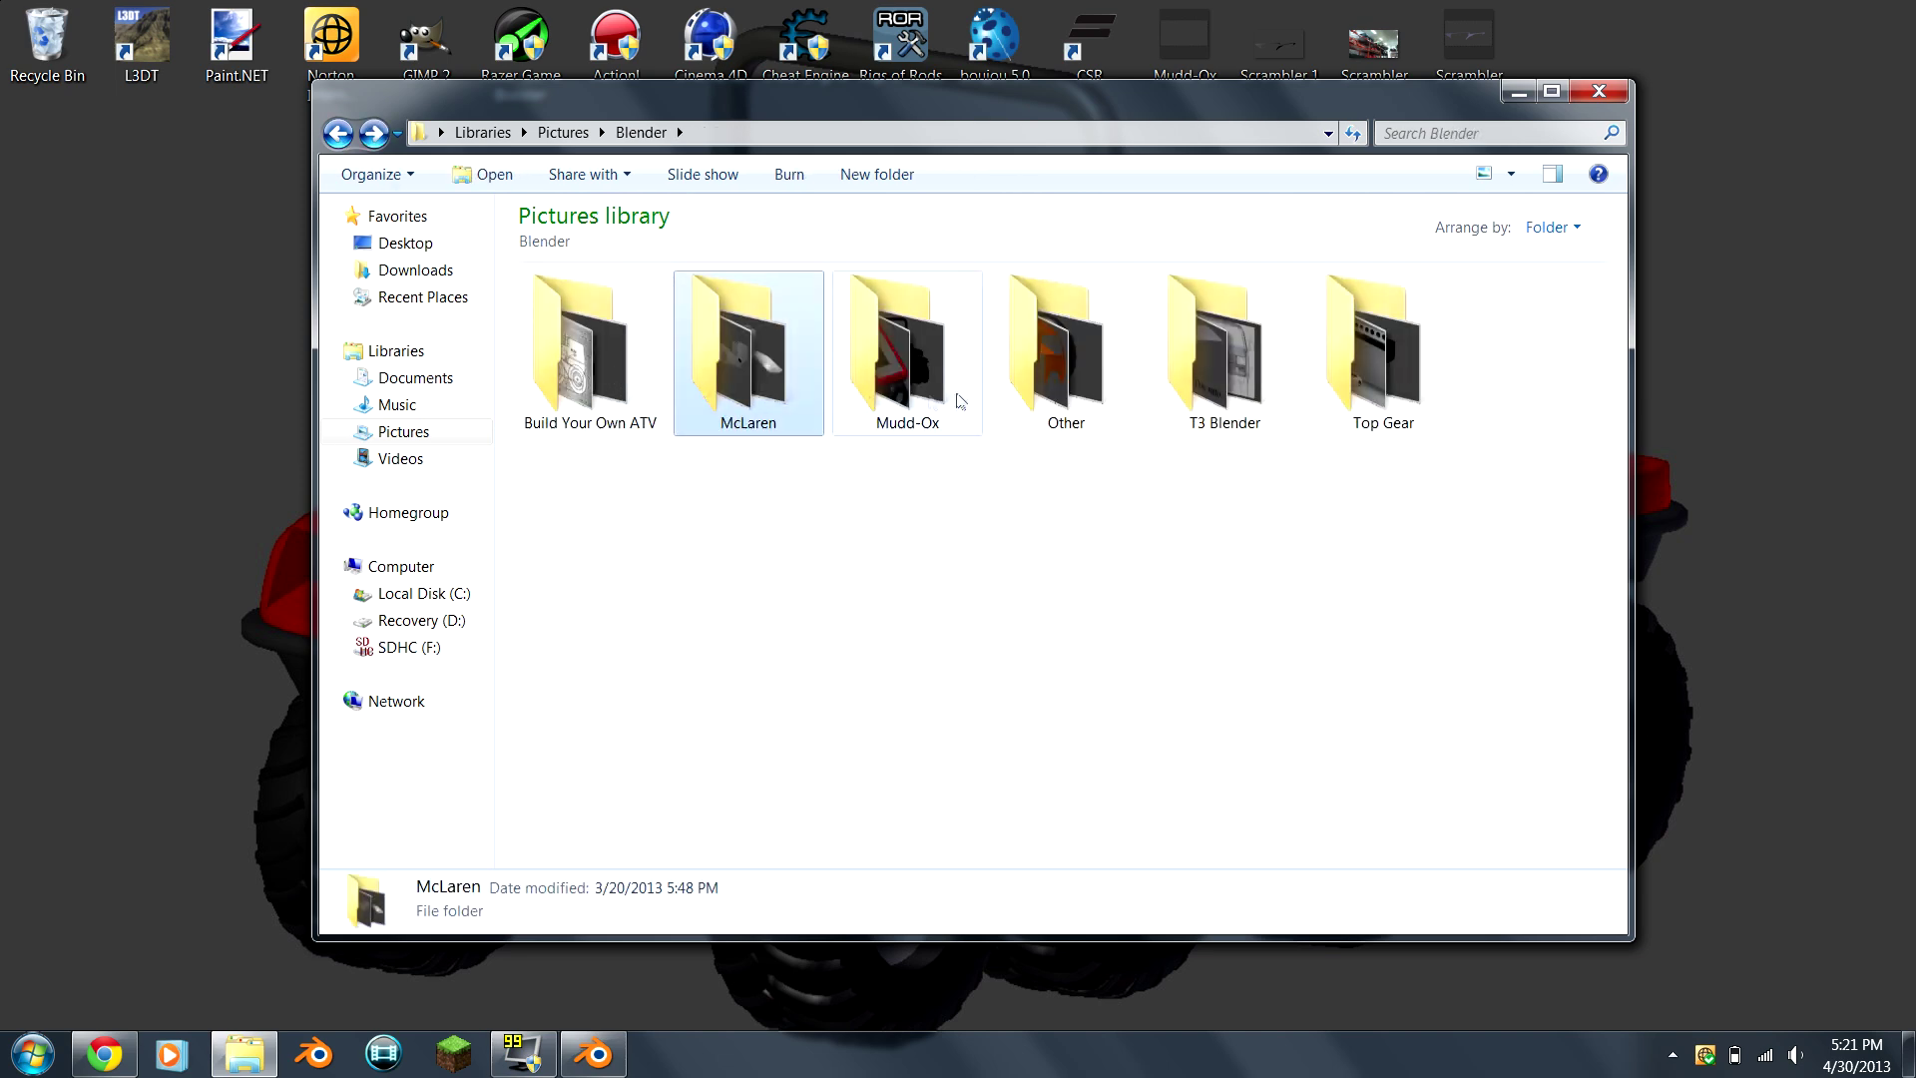
click(1598, 92)
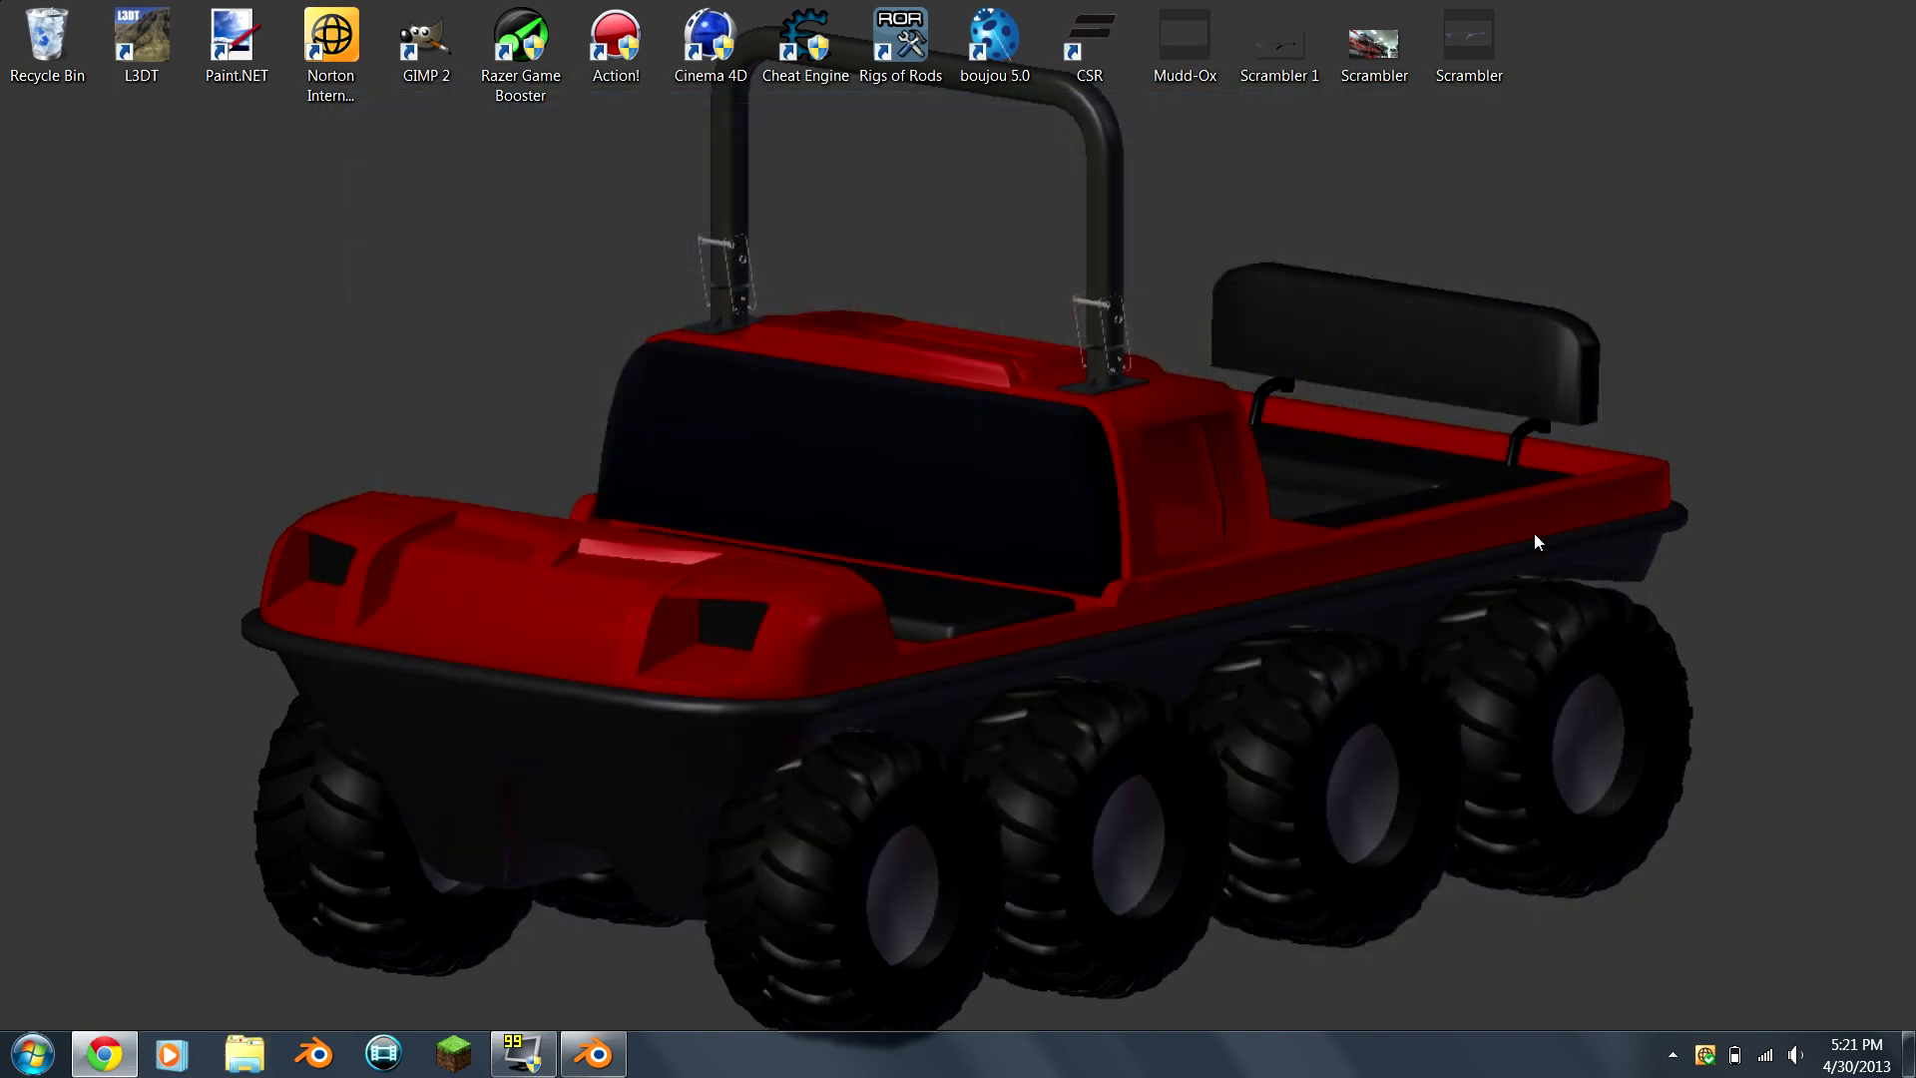